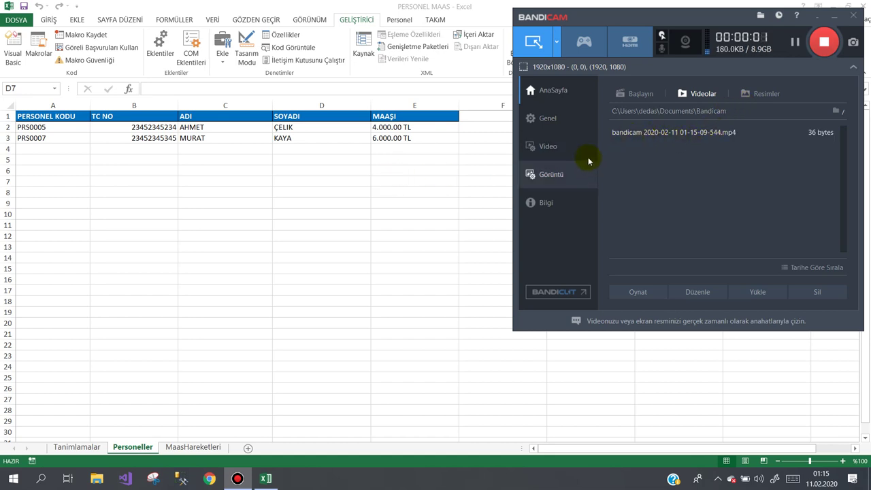
- Launch the salary tracking form from Personel > programiAc and open Personel Tanımlama
{"action": "left_click", "coordinate": [353, 177]}
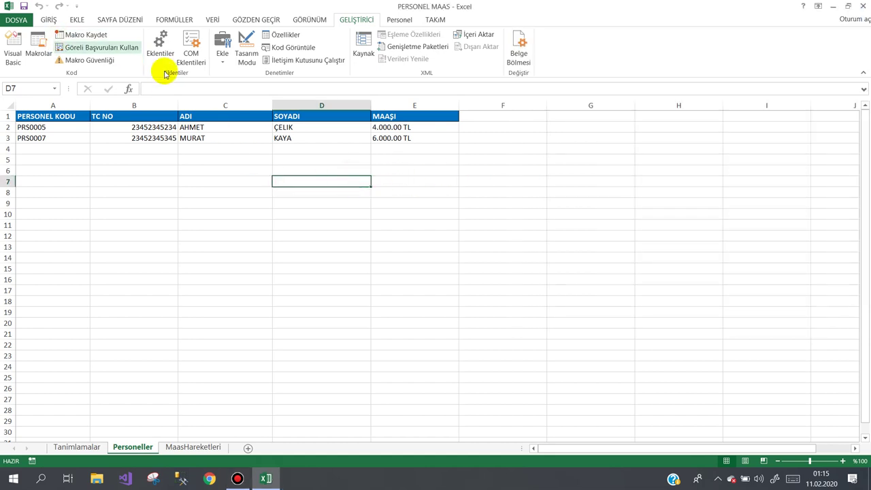
{"action": "left_click", "coordinate": [397, 20]}
{"action": "left_click", "coordinate": [20, 45]}
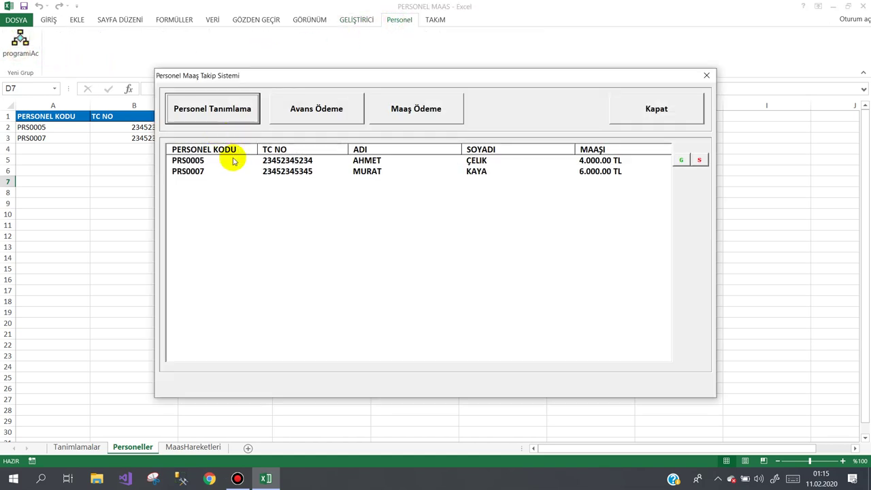
{"action": "left_click", "coordinate": [216, 108]}
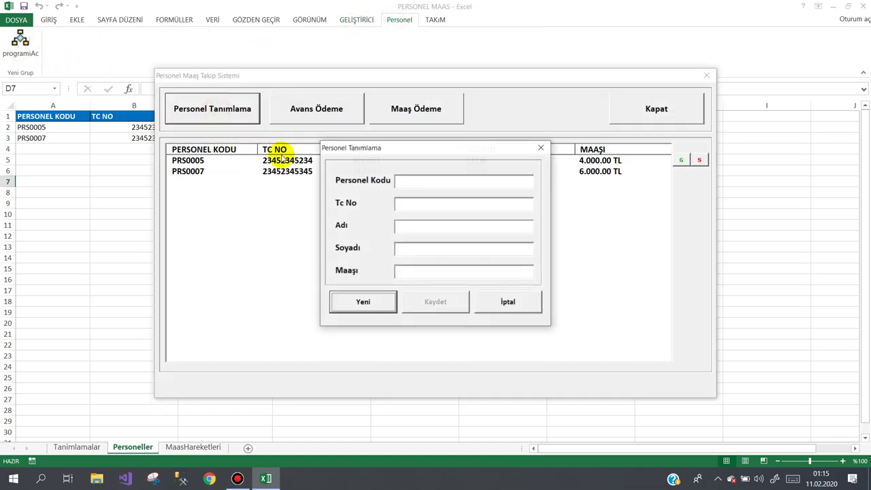
- Add a new staff record with the next code and a 4.000.00 TL salary, and save it
{"action": "left_click", "coordinate": [366, 298]}
{"action": "type", "text": "4000"}
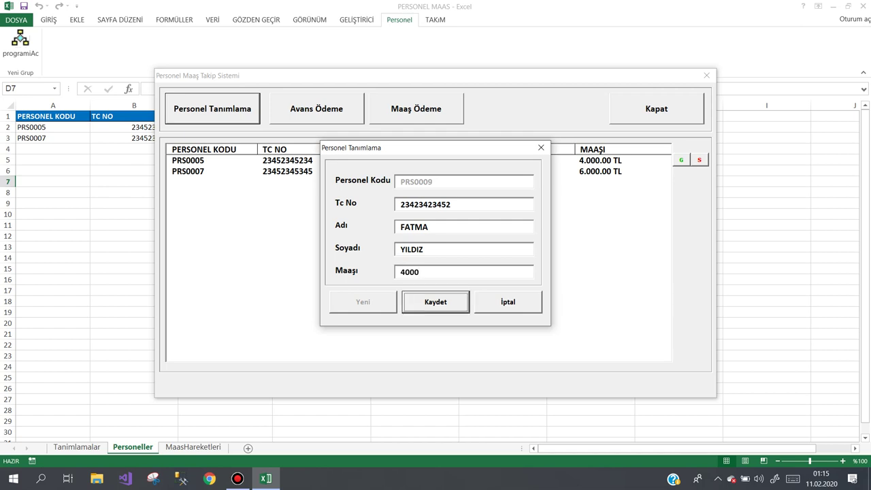
{"action": "left_click", "coordinate": [443, 307]}
{"action": "key", "text": "Return"}
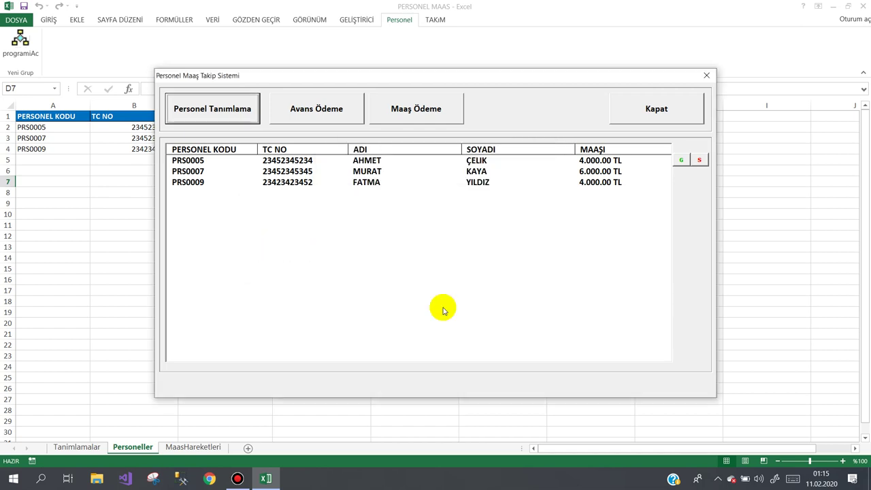
- Select the third staff row in the personnel list
{"action": "left_click", "coordinate": [469, 182]}
{"action": "left_click", "coordinate": [614, 172]}
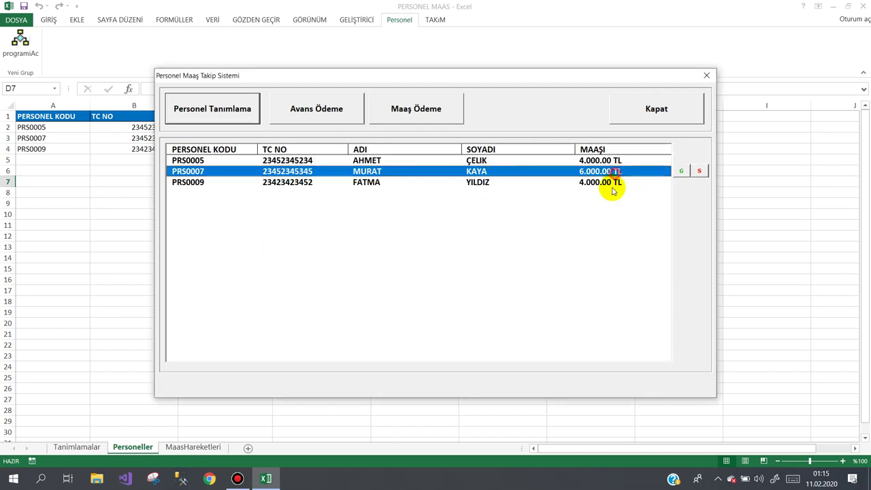
{"action": "left_click", "coordinate": [626, 182]}
{"action": "left_click", "coordinate": [609, 161]}
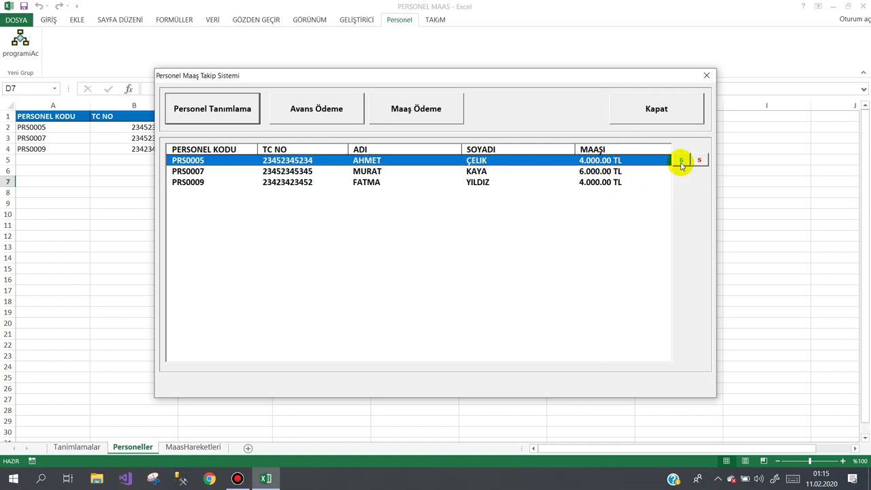
{"action": "left_click", "coordinate": [616, 172]}
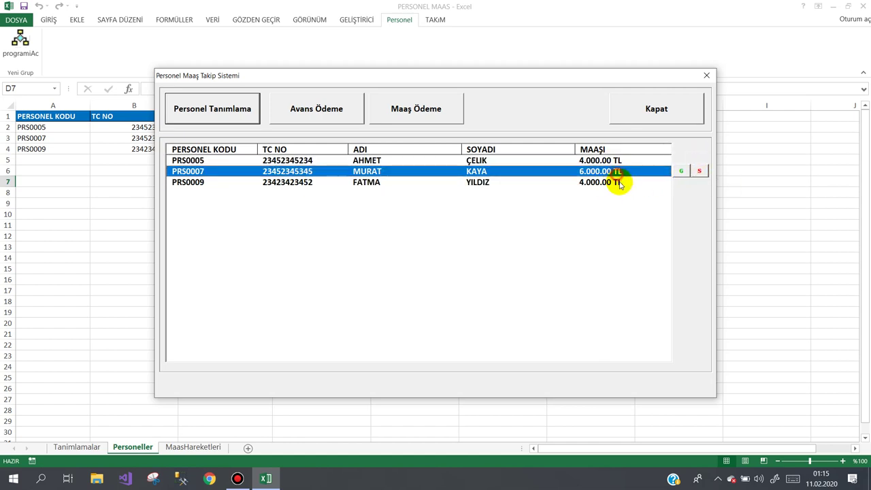
{"action": "left_click", "coordinate": [618, 183]}
- Append X to the third staff member's surname, save with Güncelle, and close the tracker form
{"action": "left_click", "coordinate": [679, 183]}
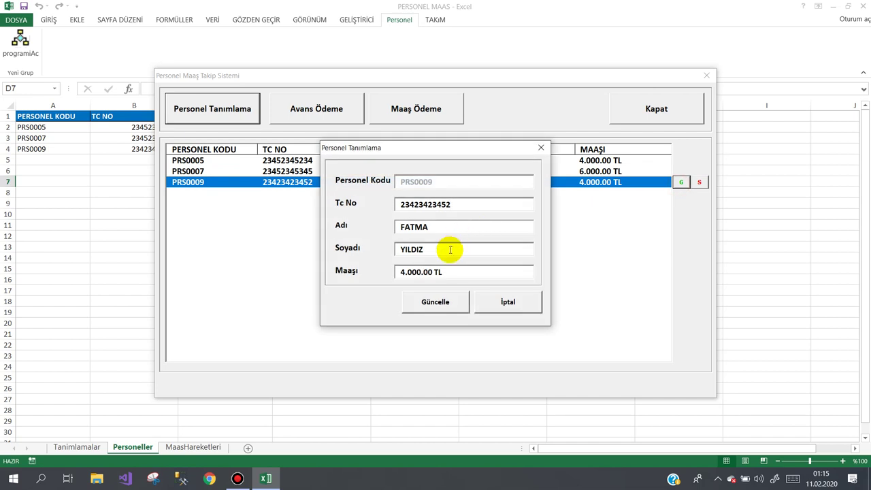
{"action": "type", "text": "X"}
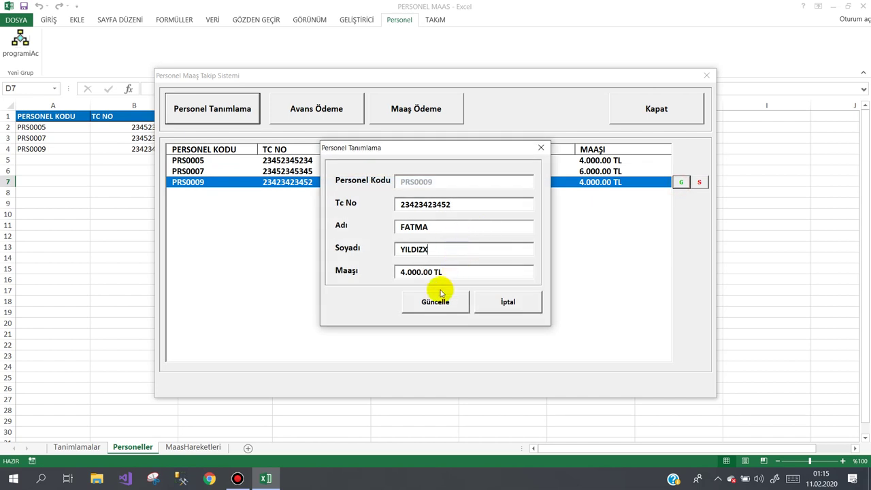
{"action": "left_click", "coordinate": [435, 301]}
{"action": "left_click", "coordinate": [592, 262]}
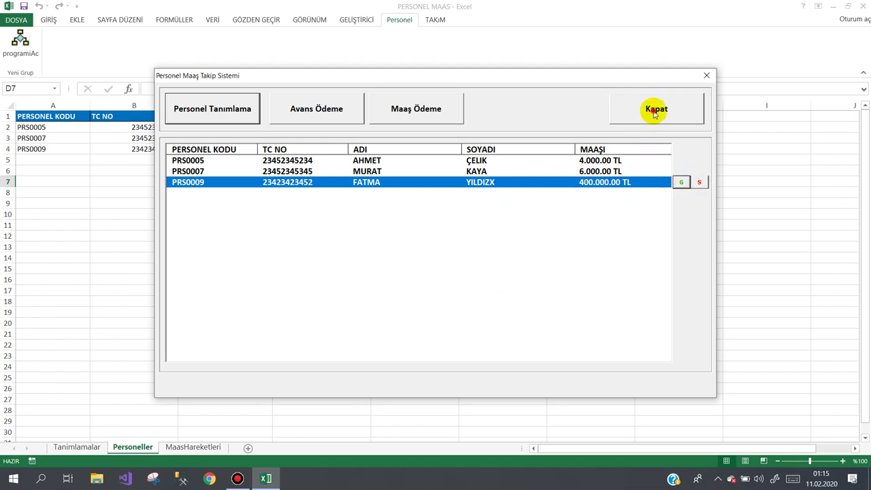
{"action": "left_click", "coordinate": [654, 110]}
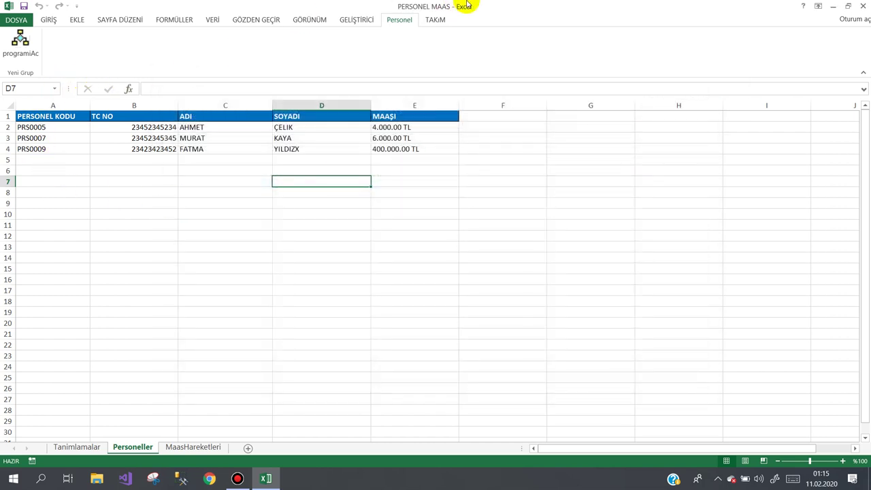
- Confirm Geliştirici is enabled under Şeridi Özelleştir, then launch the Visual Basic editor
{"action": "left_click", "coordinate": [355, 20]}
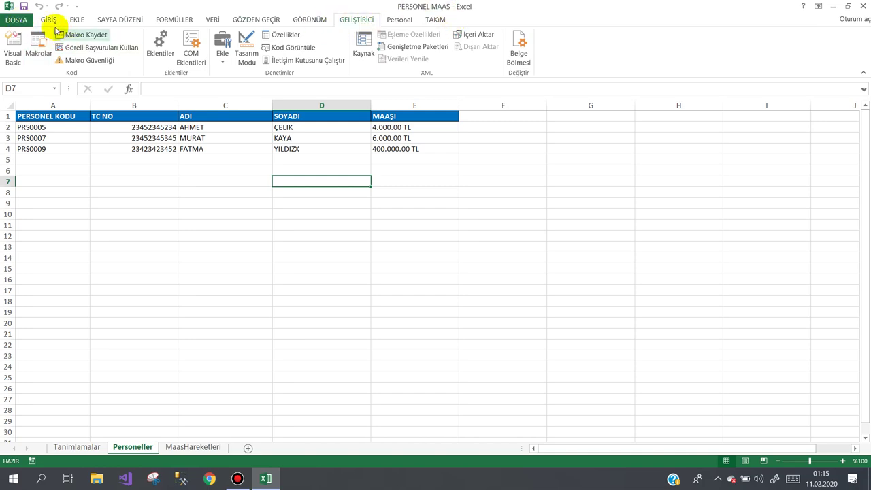
{"action": "left_click", "coordinate": [20, 21]}
{"action": "left_click", "coordinate": [26, 249]}
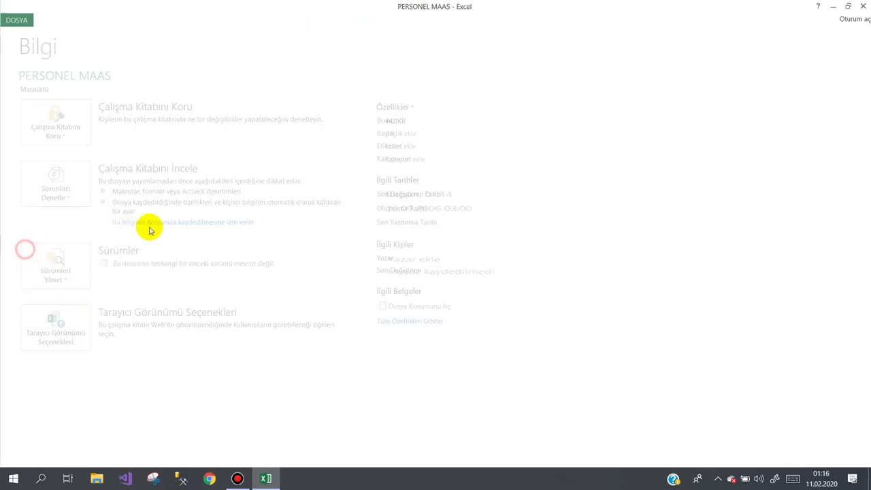
{"action": "left_click", "coordinate": [206, 164]}
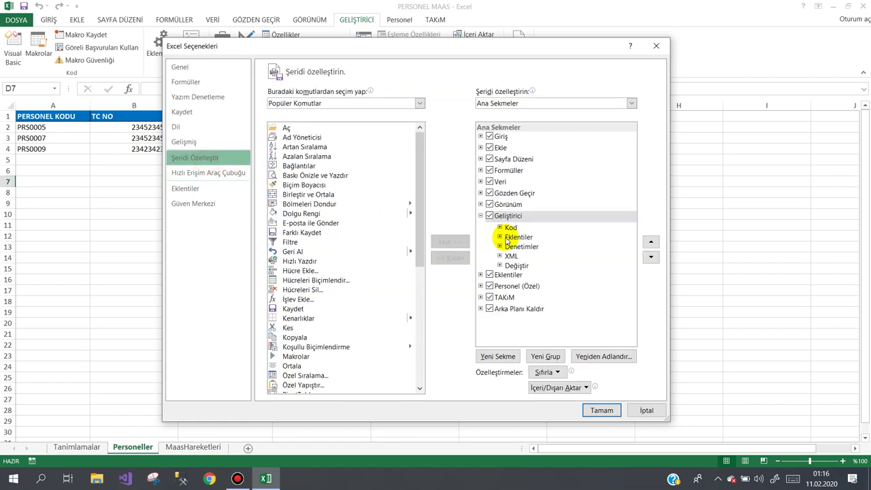
{"action": "left_click", "coordinate": [487, 217]}
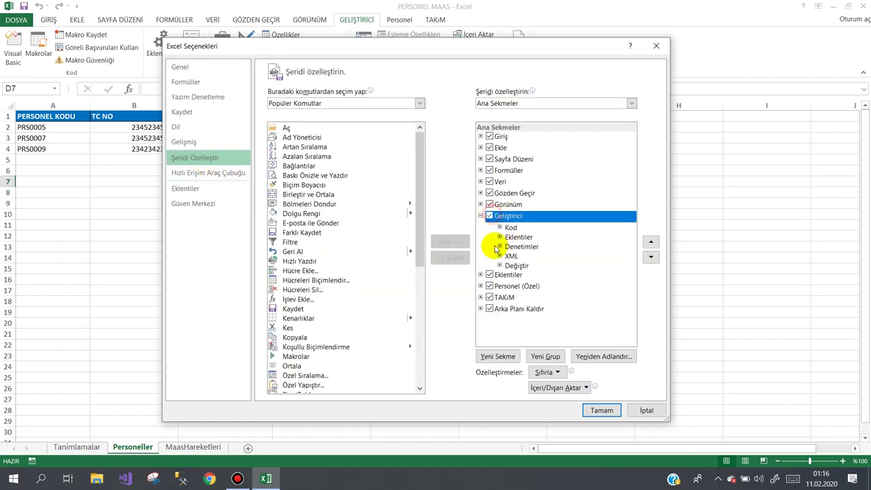
{"action": "left_click", "coordinate": [598, 406]}
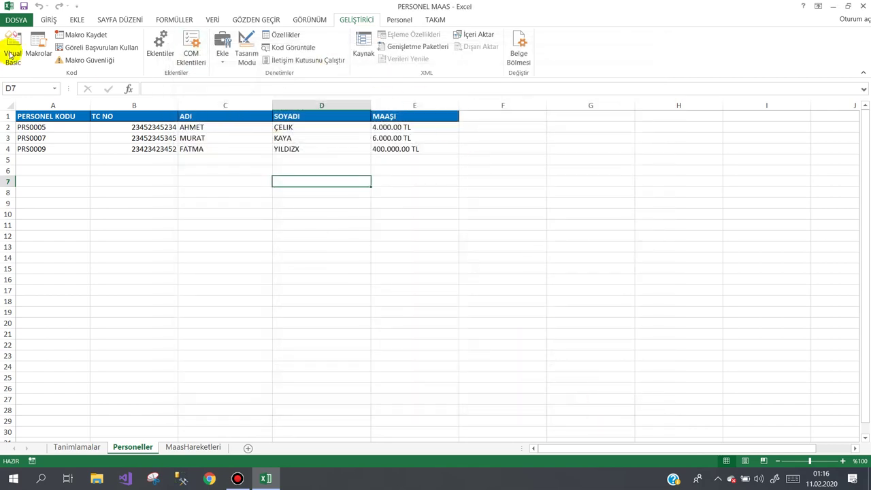
{"action": "left_click", "coordinate": [12, 55]}
- In Kaydet's click code, change FormatCurrency(txtMaas.Value) to FormatCurrency(txtMaas.Value, 0)
{"action": "double_click", "coordinate": [98, 178]}
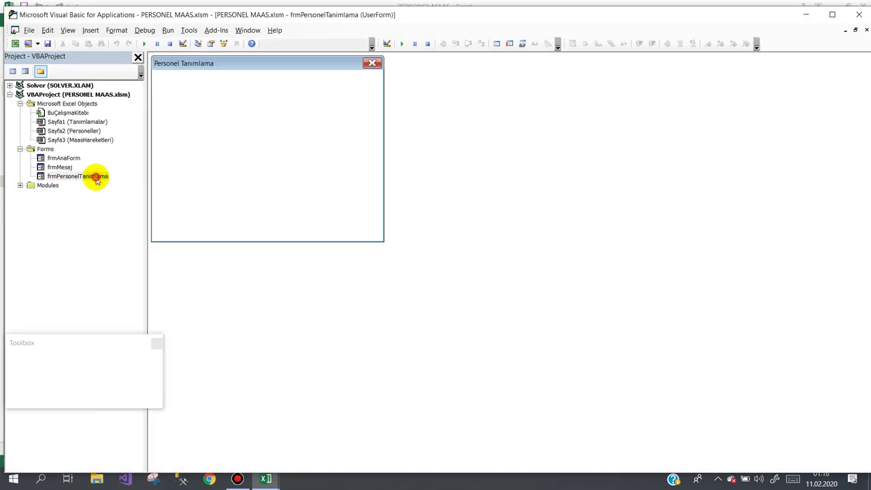
{"action": "left_click", "coordinate": [282, 216]}
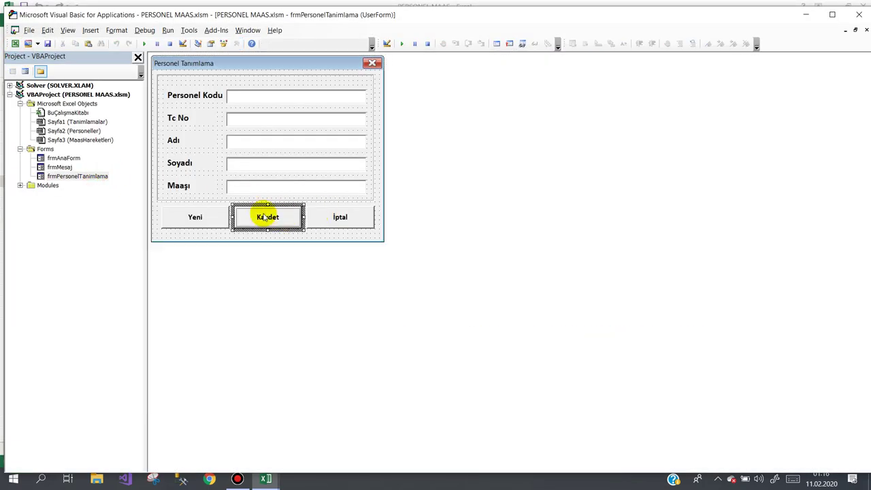
{"action": "double_click", "coordinate": [266, 218]}
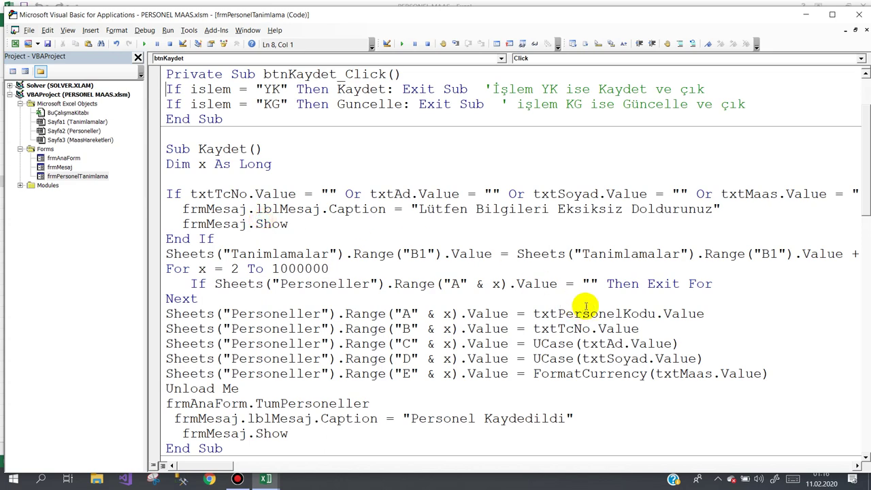
{"action": "scroll", "coordinate": [596, 292], "scroll_direction": "down", "scroll_amount": 2}
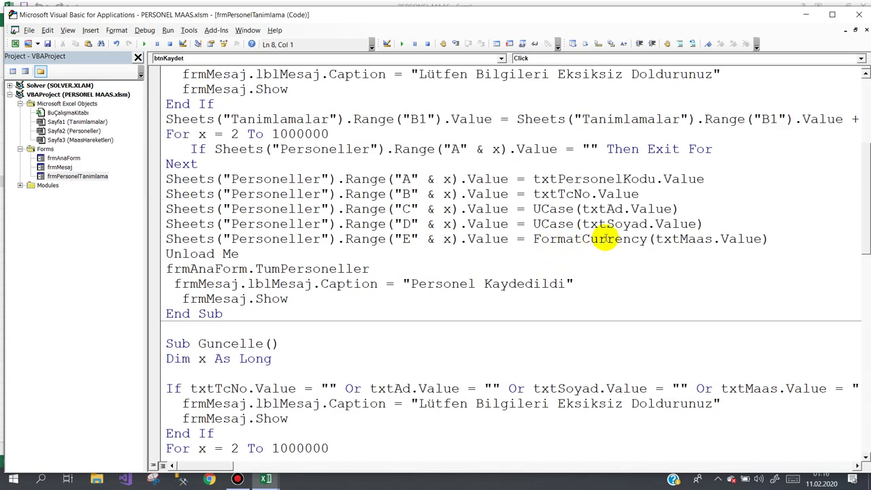
{"action": "left_click", "coordinate": [762, 239]}
{"action": "type", "text": ",0"}
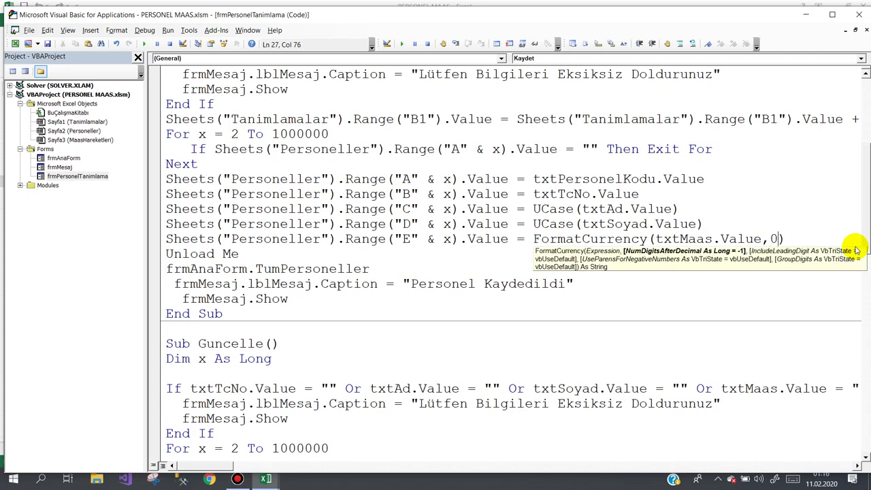
{"action": "left_click", "coordinate": [777, 213]}
- Make the same ', 0' change to FormatCurrency in Guncelle and minimize the VBA editor
{"action": "scroll", "coordinate": [762, 217], "scroll_direction": "down", "scroll_amount": 1}
{"action": "scroll", "coordinate": [755, 220], "scroll_direction": "down", "scroll_amount": 5}
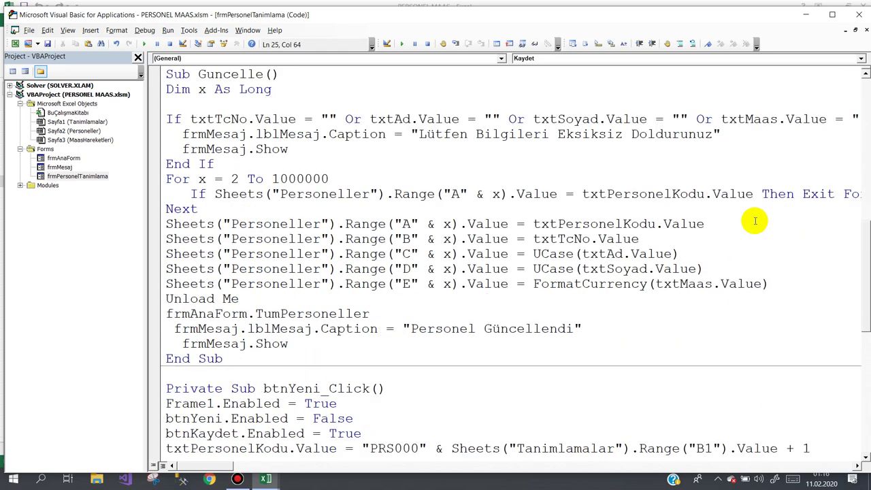
{"action": "type", "text": ",0"}
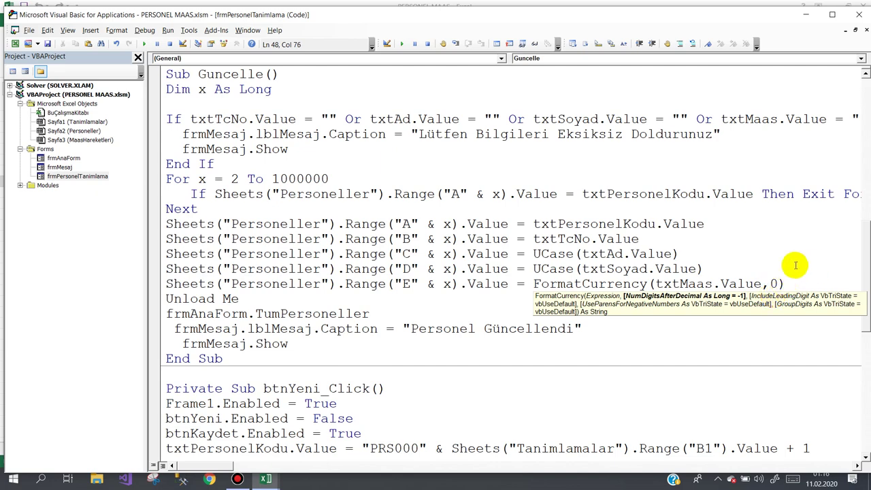
{"action": "left_click", "coordinate": [779, 254]}
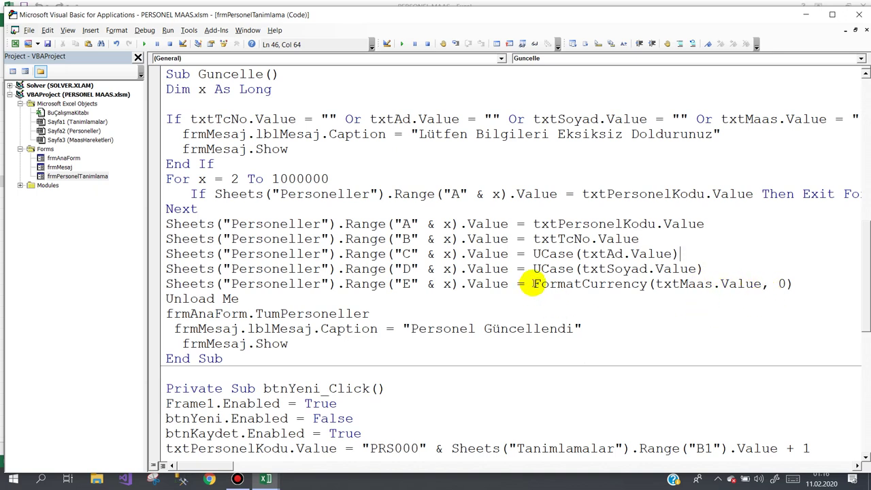
{"action": "left_click_drag", "start_coordinate": [533, 284], "coordinate": [639, 286]}
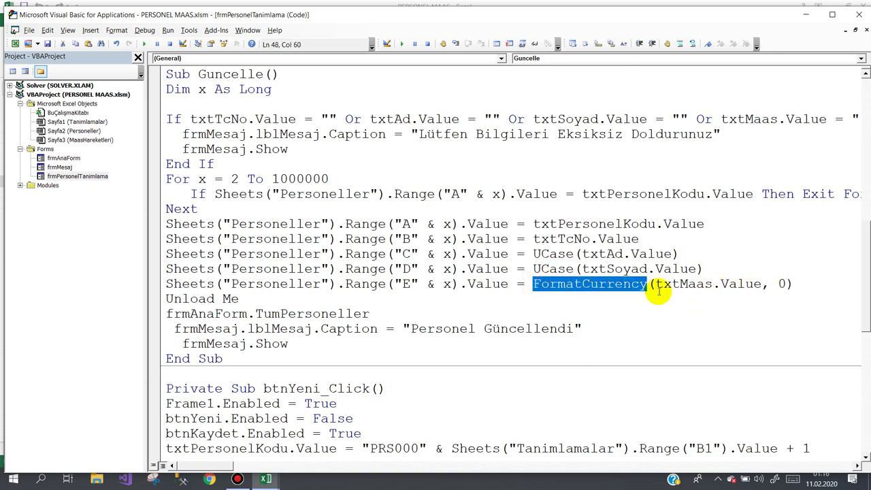
{"action": "left_click", "coordinate": [809, 17]}
- Return to the workbook and relaunch the salary tracking form from the Personel commands
{"action": "left_click", "coordinate": [388, 148]}
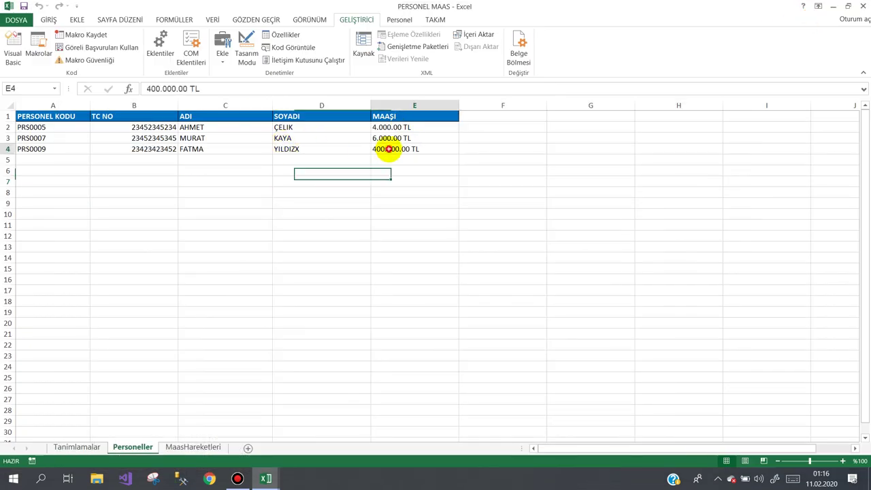
{"action": "left_click", "coordinate": [15, 47]}
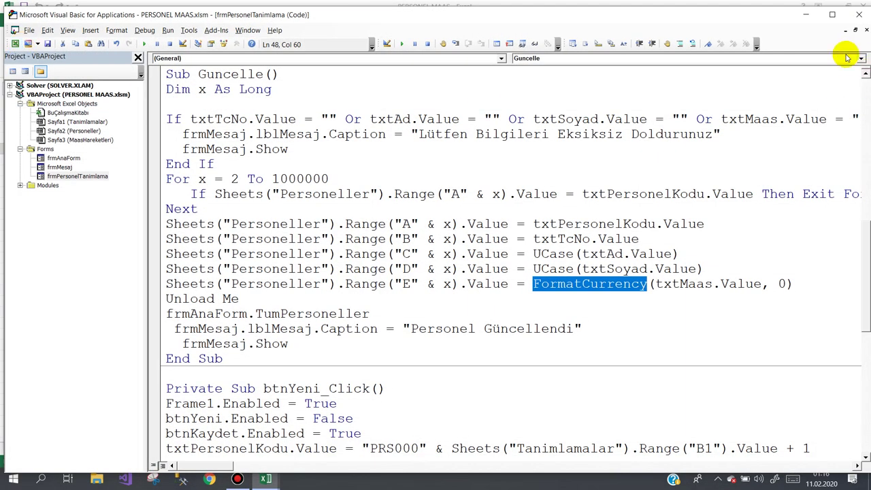
{"action": "left_click", "coordinate": [683, 6]}
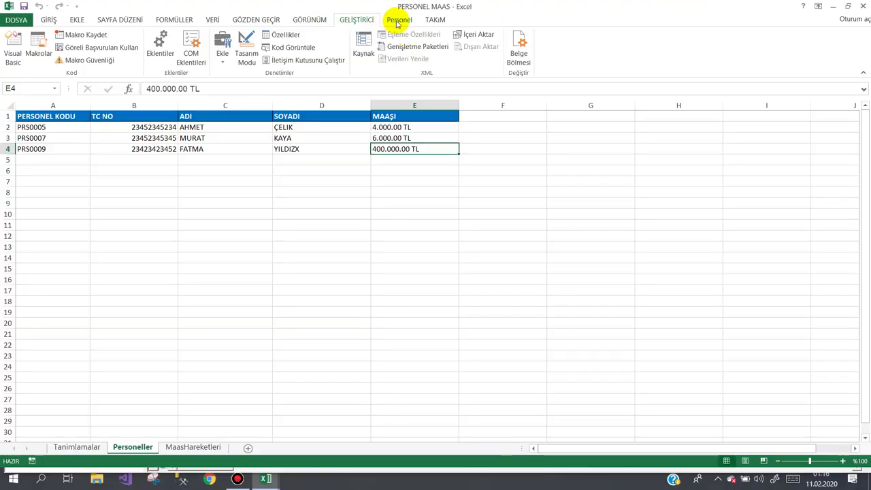
{"action": "left_click", "coordinate": [399, 20]}
{"action": "left_click", "coordinate": [32, 45]}
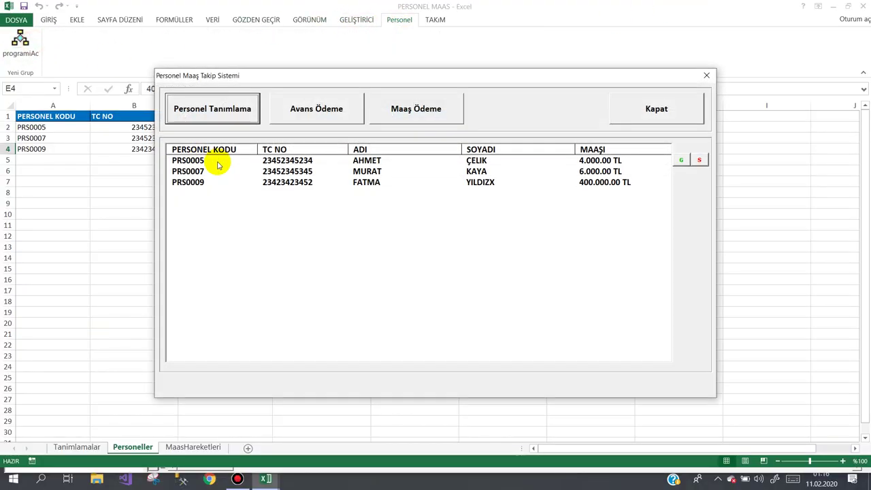
- Correct PRS0009's salary to 4.000 TL and save the record
{"action": "left_click", "coordinate": [407, 182]}
{"action": "left_click", "coordinate": [684, 183]}
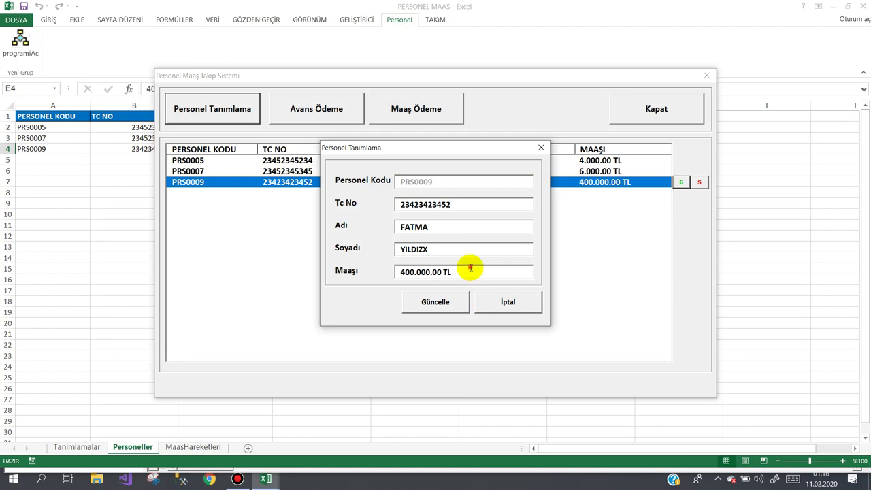
{"action": "type", "text": "4000"}
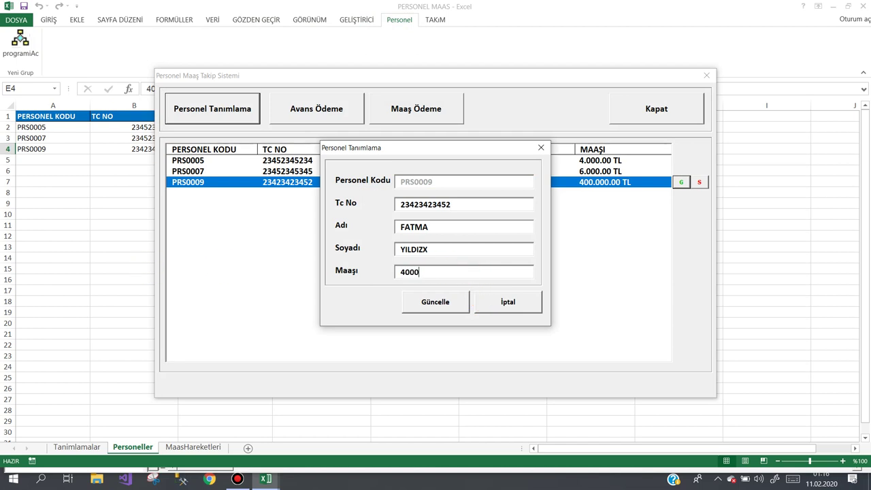
{"action": "key", "text": "Return"}
{"action": "key", "text": "Return"}
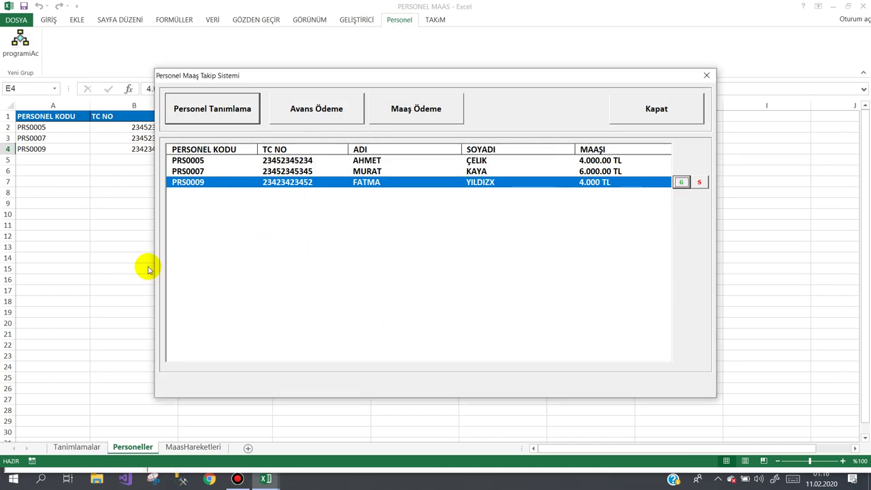
- Edit the surnames of PRS0007 and PRS0005 and save both records
{"action": "left_click", "coordinate": [347, 171]}
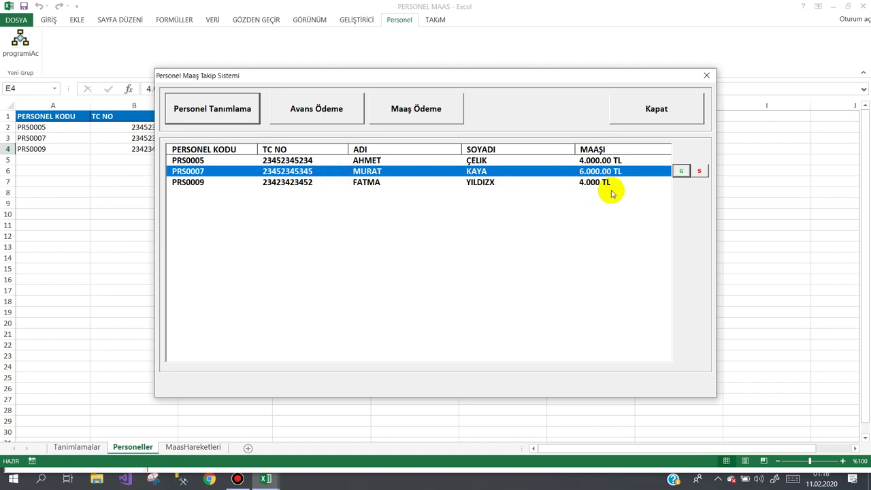
{"action": "left_click", "coordinate": [679, 171]}
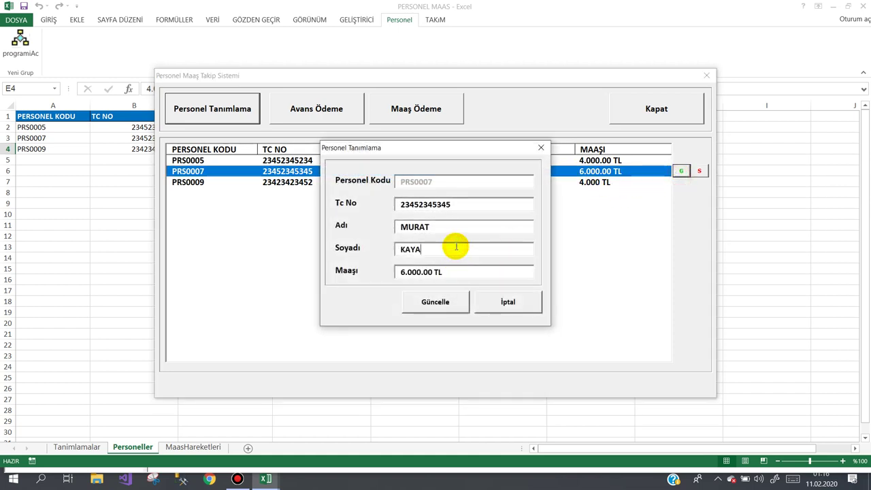
{"action": "type", "text": "A"}
{"action": "left_click", "coordinate": [430, 301]}
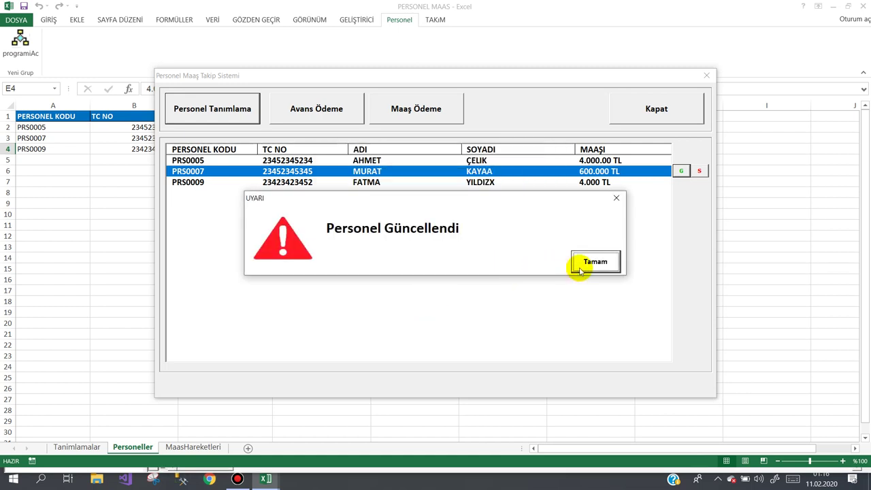
{"action": "left_click", "coordinate": [579, 266]}
{"action": "left_click", "coordinate": [616, 160]}
{"action": "left_click", "coordinate": [681, 160]}
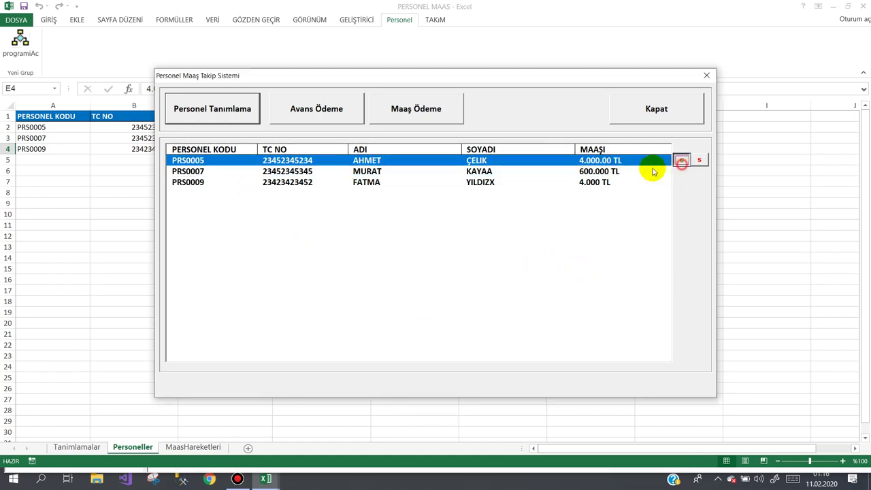
{"action": "left_click", "coordinate": [440, 251]}
{"action": "type", "text": "A"}
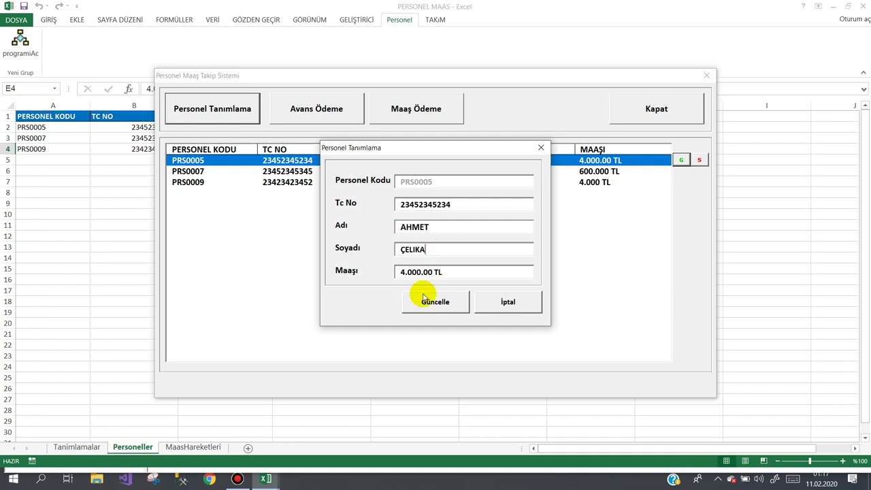
{"action": "left_click", "coordinate": [435, 301]}
{"action": "left_click", "coordinate": [590, 260]}
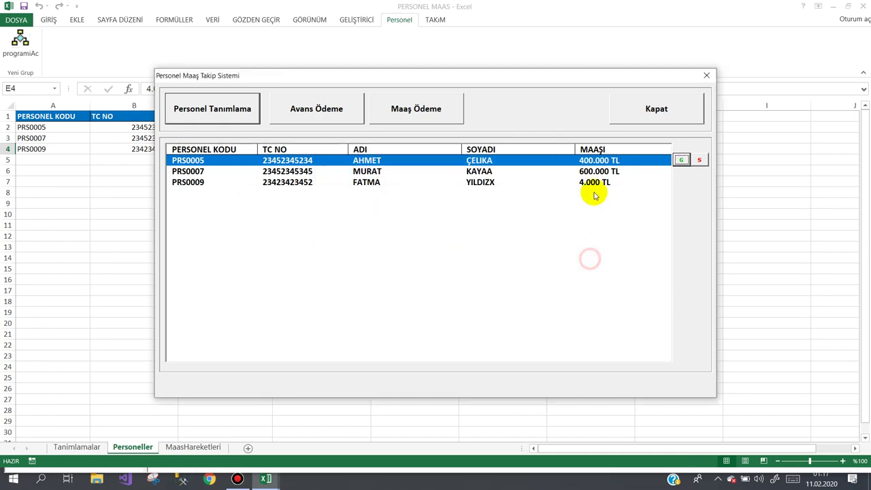
- Re-save the PRS0009 record with its 4.000 TL salary
{"action": "left_click", "coordinate": [549, 174]}
{"action": "left_click", "coordinate": [536, 184]}
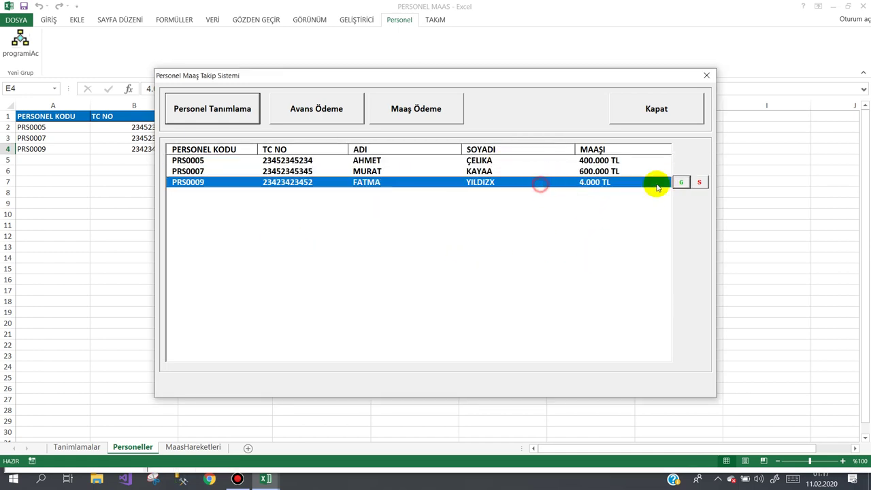
{"action": "left_click", "coordinate": [680, 182]}
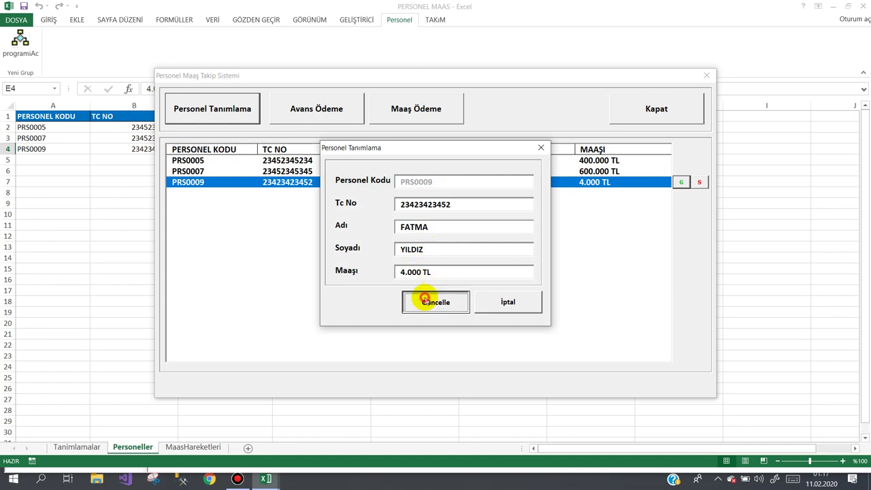
{"action": "left_click", "coordinate": [424, 300]}
{"action": "left_click", "coordinate": [578, 260]}
- Correct PRS0007's surname and save its record at 600.000 TL
{"action": "left_click", "coordinate": [512, 171]}
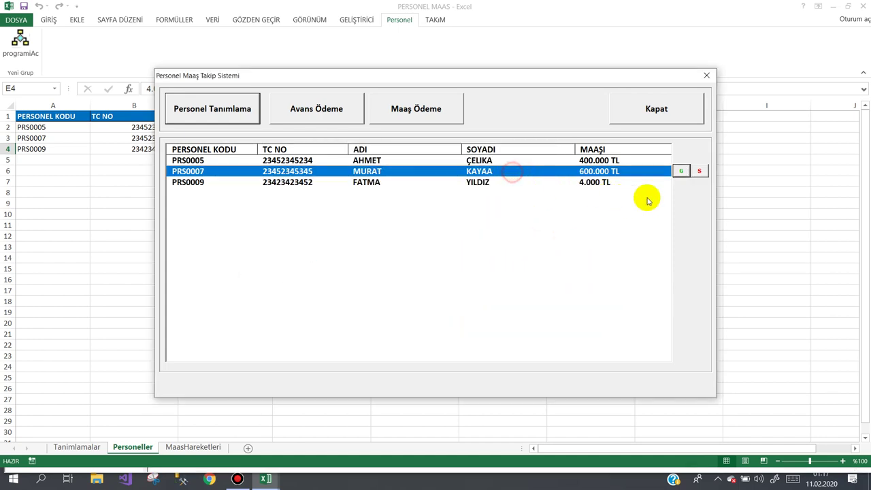
{"action": "left_click", "coordinate": [680, 171]}
{"action": "left_click", "coordinate": [434, 250]}
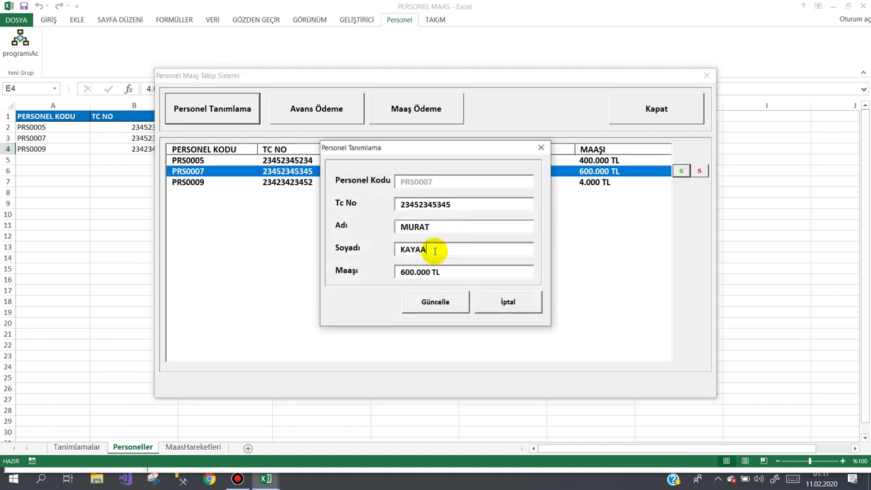
{"action": "left_click", "coordinate": [435, 302]}
{"action": "left_click", "coordinate": [578, 262]}
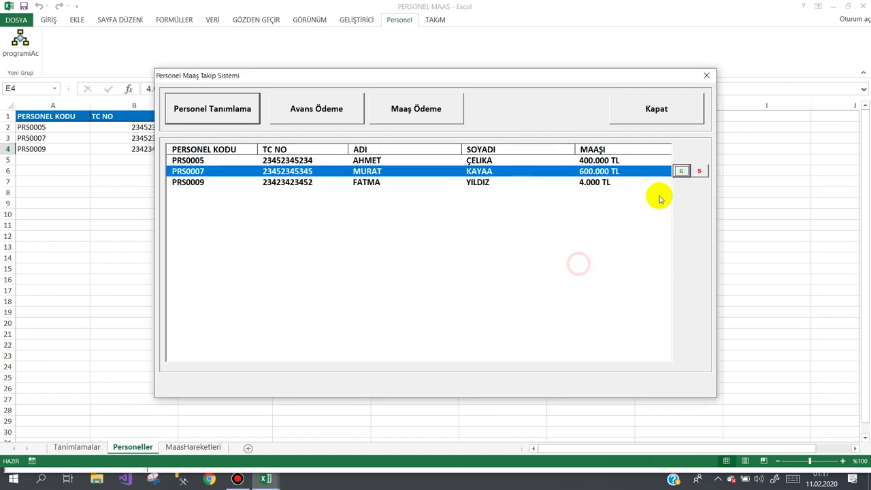
{"action": "left_click", "coordinate": [680, 171]}
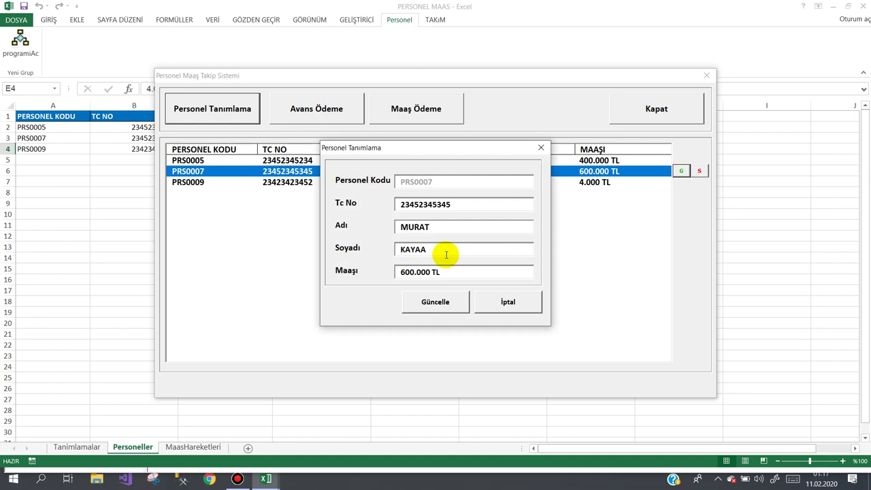
{"action": "left_click", "coordinate": [433, 302]}
{"action": "left_click", "coordinate": [423, 299]}
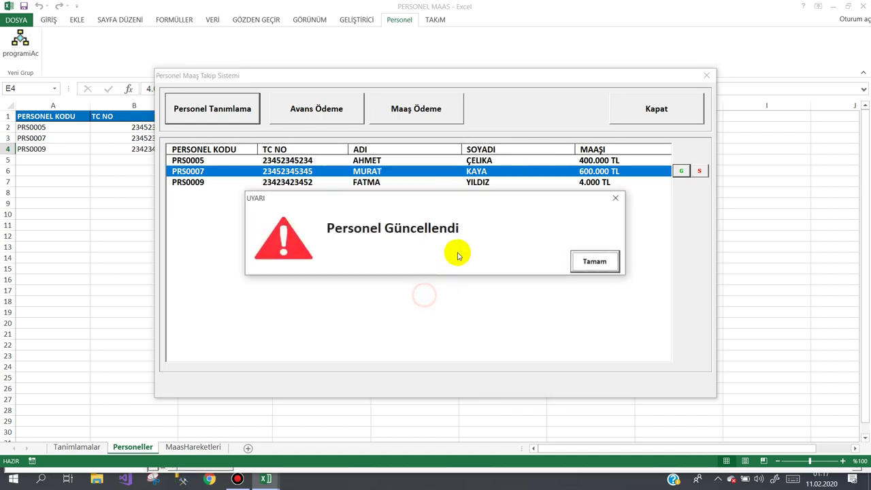
{"action": "left_click", "coordinate": [586, 262]}
- Re-save PRS0005 at 400.000 TL and close the salary tracking form
{"action": "left_click", "coordinate": [517, 158]}
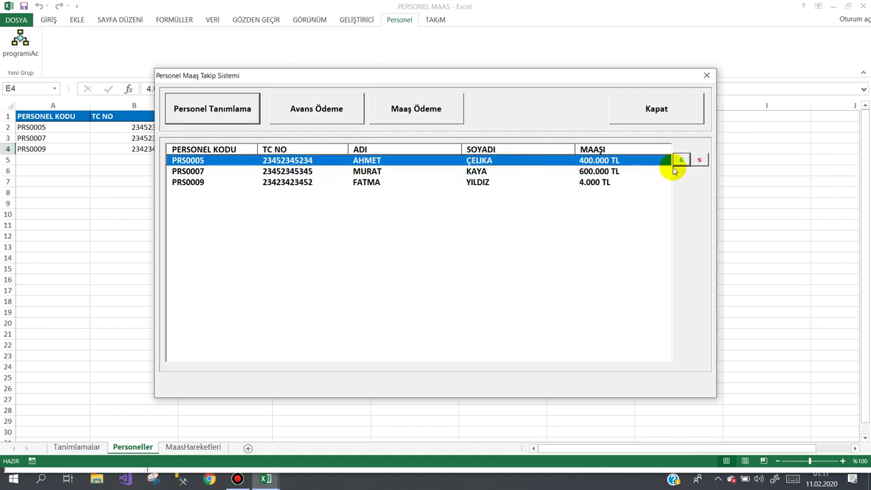
{"action": "left_click", "coordinate": [680, 160]}
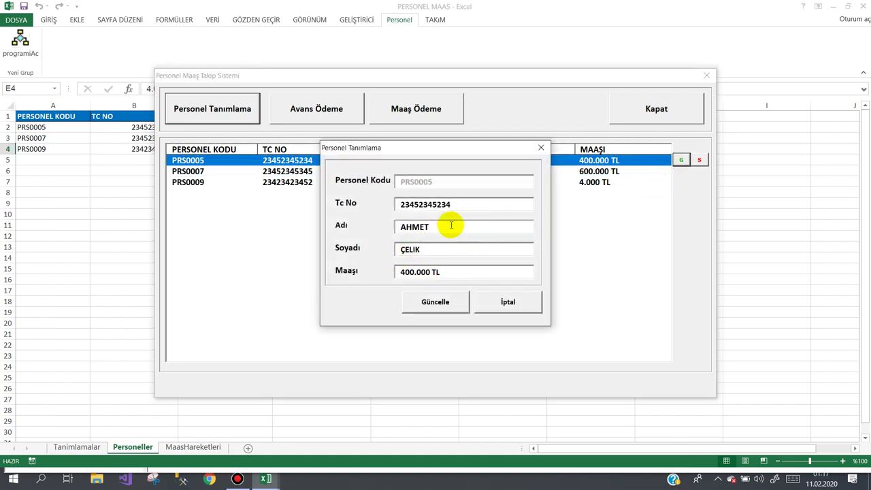
{"action": "left_click", "coordinate": [414, 304]}
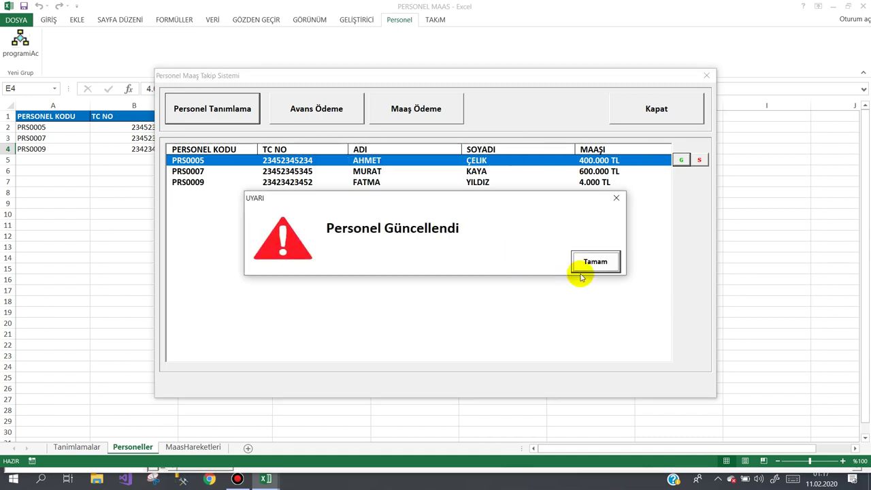
{"action": "left_click", "coordinate": [605, 257]}
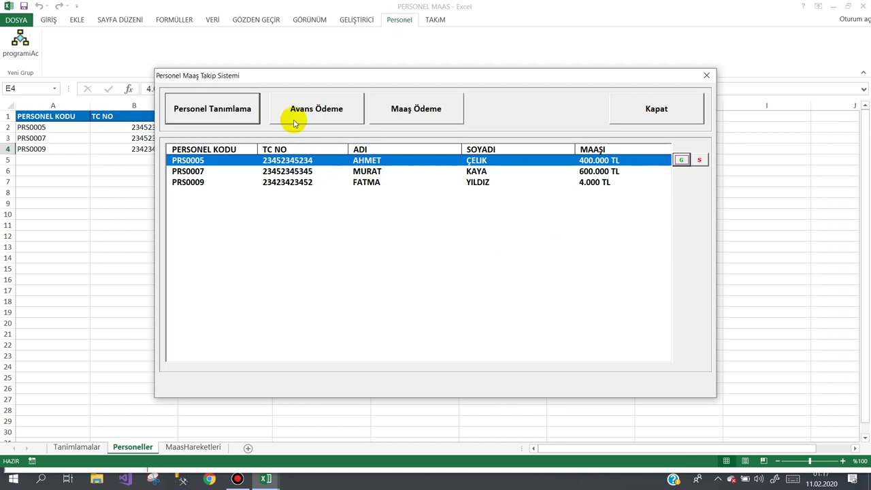
{"action": "left_click", "coordinate": [657, 110]}
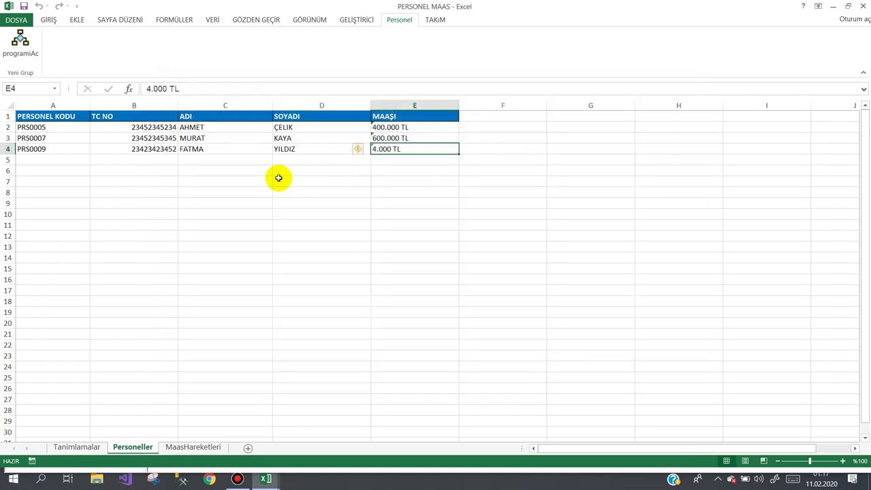
- Switch to the MaasHareketleri sheet and look over its header cells
{"action": "left_click", "coordinate": [245, 182]}
{"action": "left_click", "coordinate": [181, 452]}
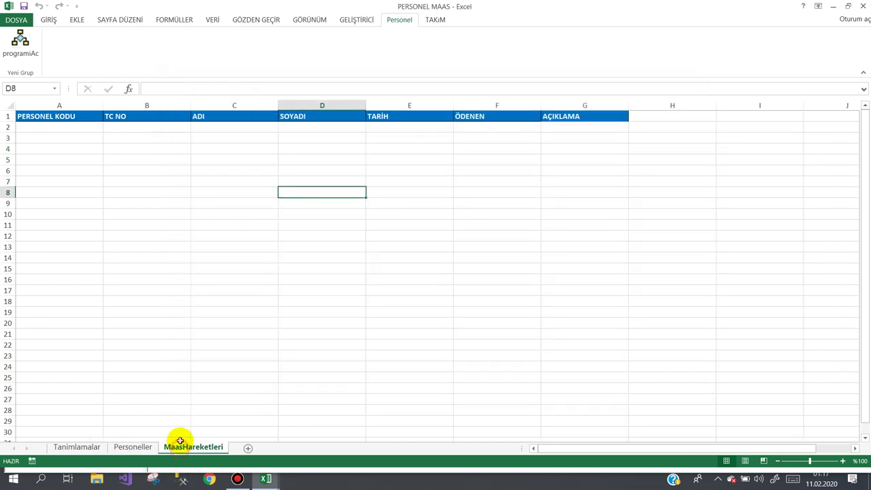
{"action": "left_click", "coordinate": [77, 134]}
{"action": "left_click", "coordinate": [141, 130]}
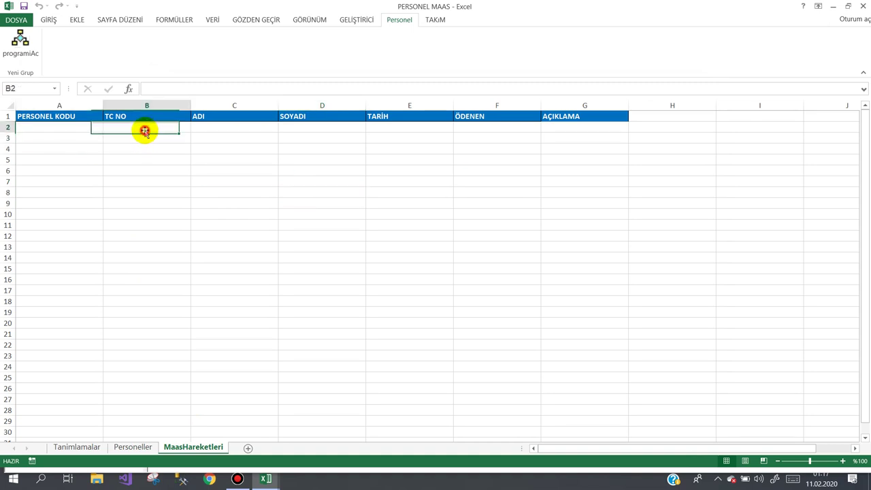
{"action": "left_click", "coordinate": [252, 129]}
{"action": "left_click", "coordinate": [323, 129]}
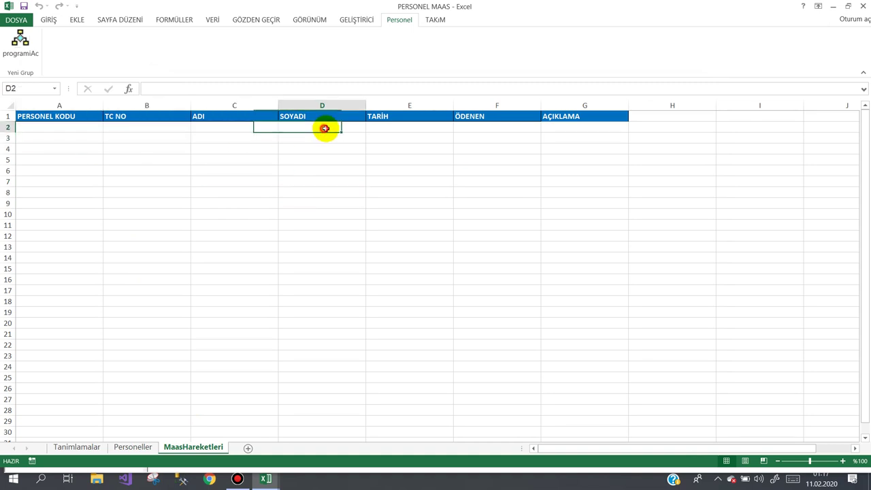
- Insert an empty column G before the AÇIKLAMA column
{"action": "right_click", "coordinate": [480, 106]}
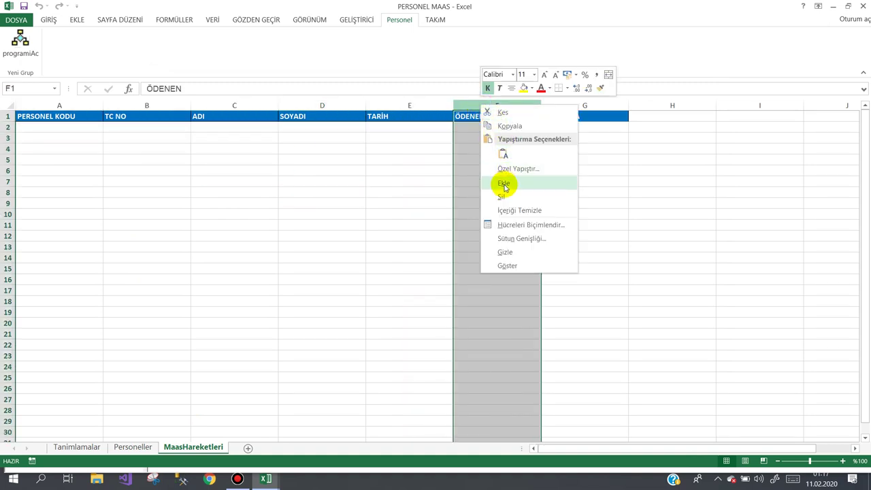
{"action": "left_click", "coordinate": [476, 100]}
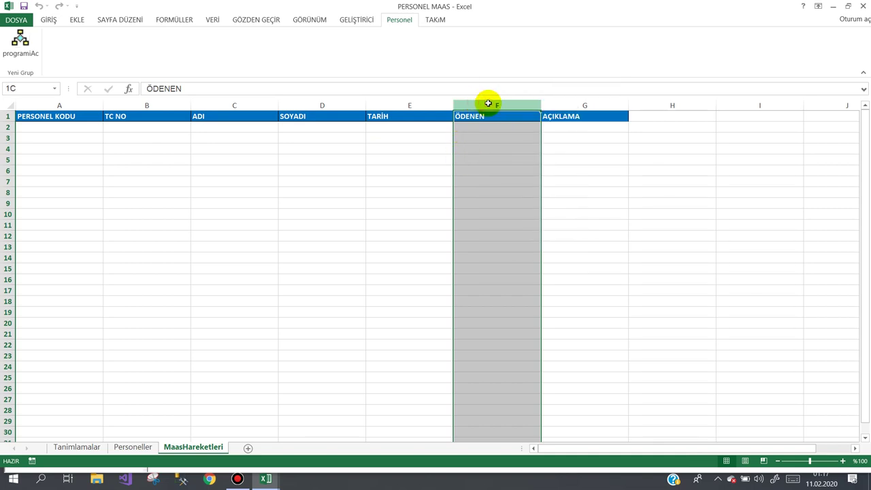
{"action": "right_click", "coordinate": [488, 102]}
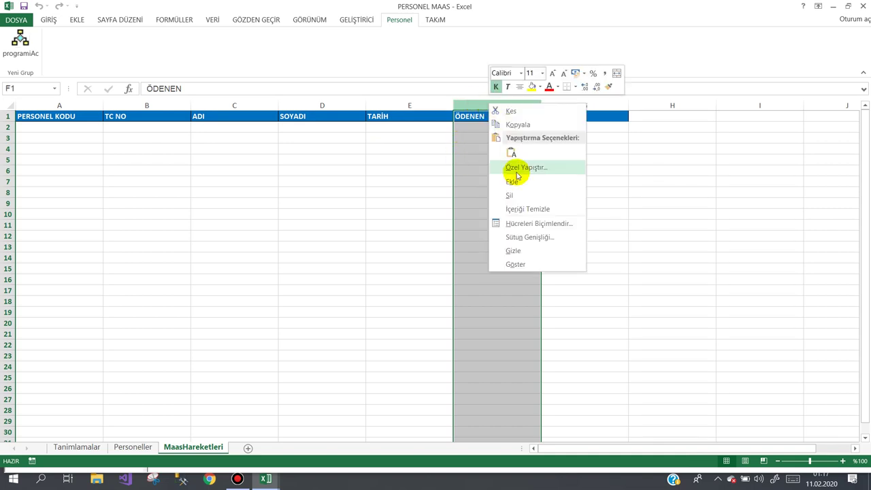
{"action": "left_click", "coordinate": [524, 104]}
{"action": "left_click", "coordinate": [563, 102]}
{"action": "right_click", "coordinate": [562, 101]}
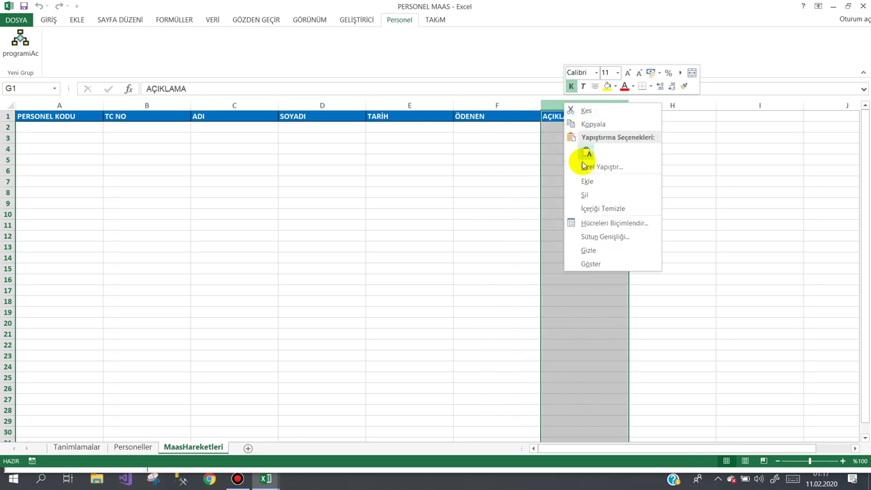
{"action": "left_click", "coordinate": [583, 181]}
- Enter the header AY in G1 and narrow column G to fit it
{"action": "left_click", "coordinate": [565, 114]}
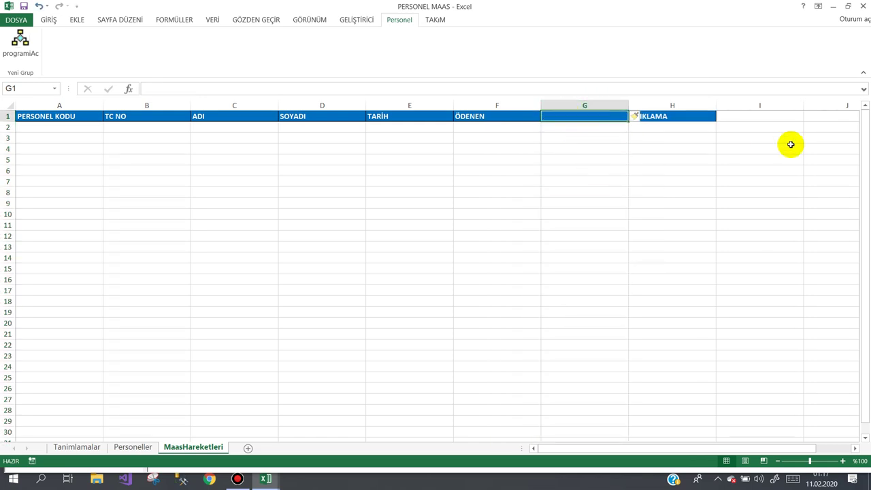
{"action": "type", "text": "AY"}
{"action": "key", "text": "Return"}
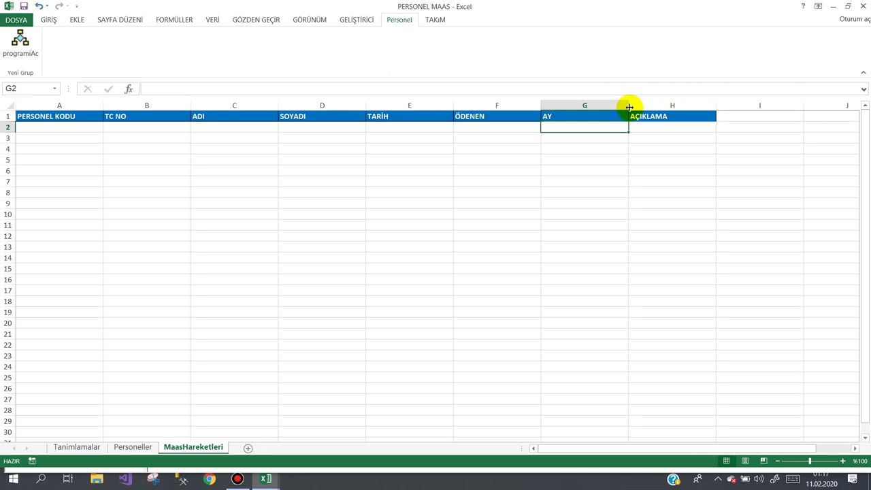
{"action": "left_click_drag", "start_coordinate": [629, 107], "coordinate": [587, 108]}
{"action": "left_click", "coordinate": [504, 151]}
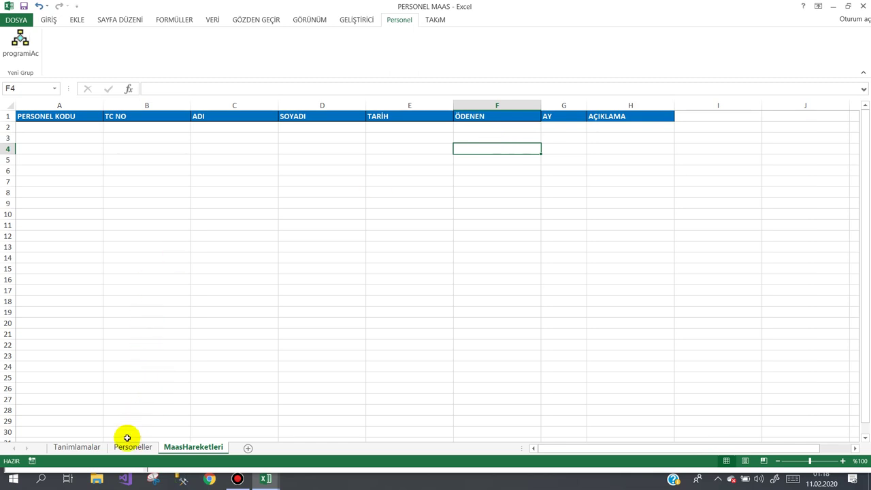
- Insert a new UserForm1 in the VBA project and enlarge it
{"action": "mouse_move", "coordinate": [264, 476]}
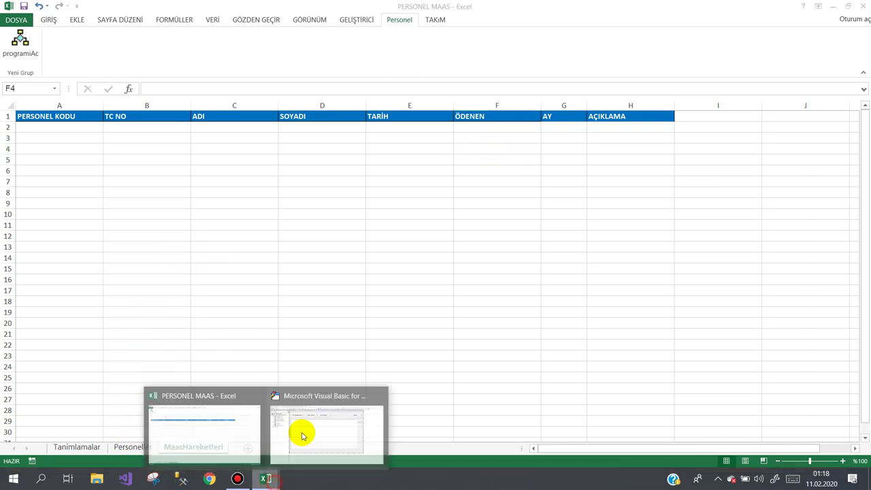
{"action": "left_click", "coordinate": [301, 431]}
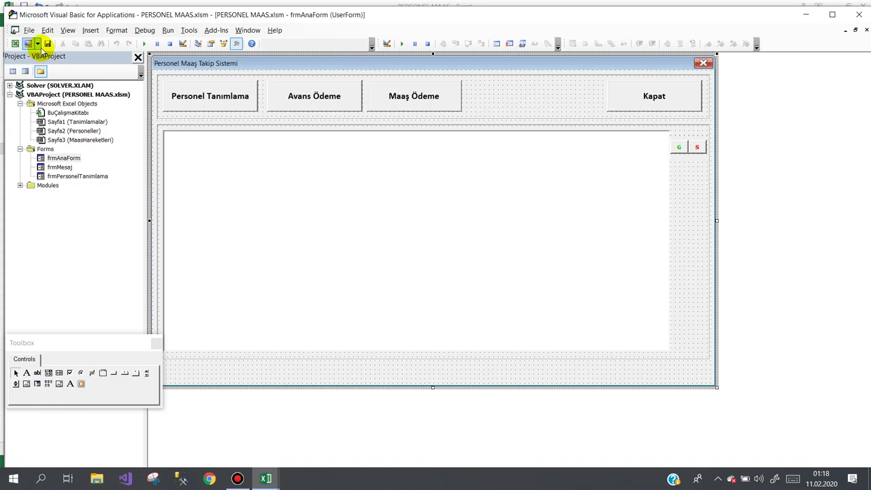
{"action": "left_click", "coordinate": [38, 44]}
{"action": "left_click", "coordinate": [40, 56]}
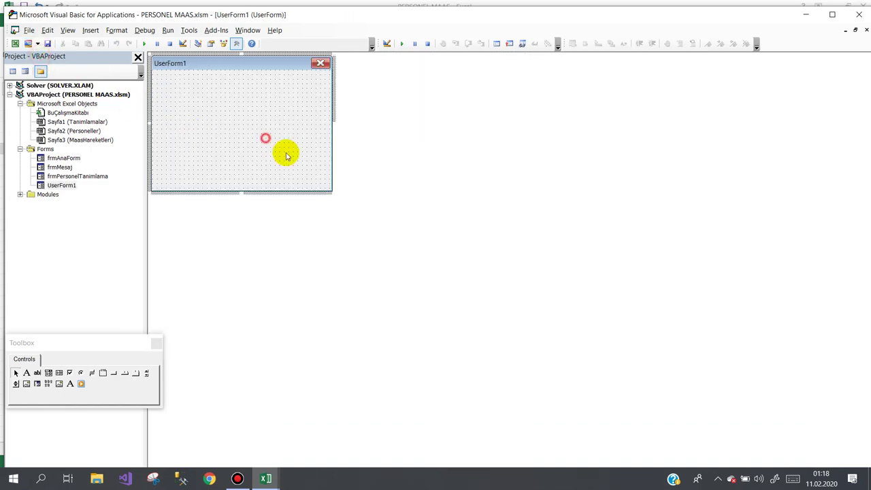
{"action": "left_click", "coordinate": [265, 138]}
{"action": "left_click_drag", "start_coordinate": [333, 192], "coordinate": [706, 319]}
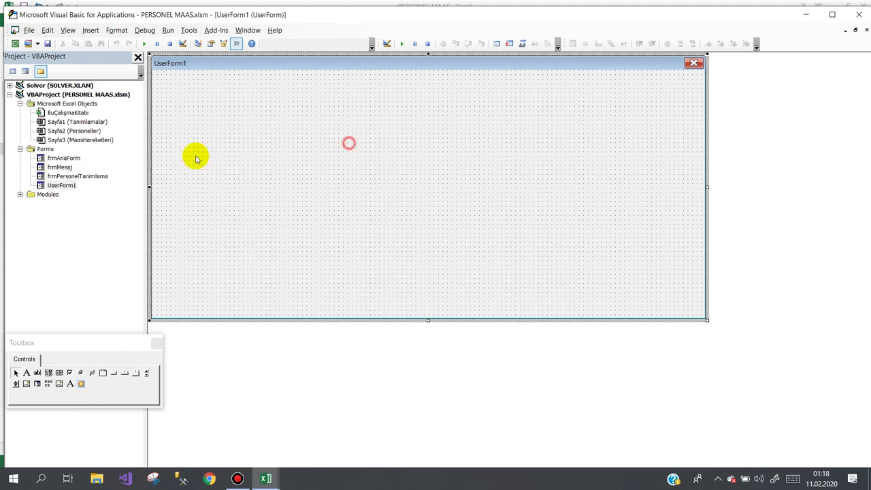
- Copy frmPersonelTanimlama's fields frame and Yeni, Kaydet, İptal buttons, then open UserForm1's design
{"action": "double_click", "coordinate": [68, 176]}
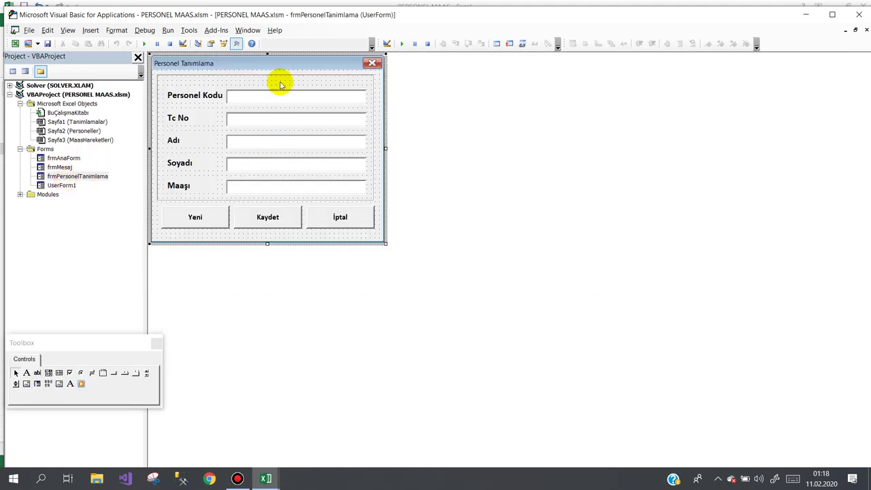
{"action": "left_click", "coordinate": [280, 80]}
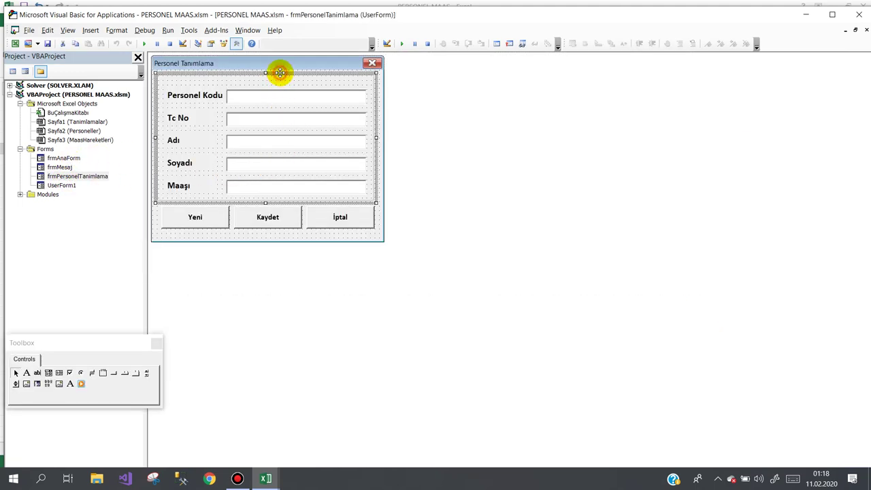
{"action": "mouse_move", "coordinate": [374, 230]}
{"action": "left_mouse_down"}
{"action": "mouse_move", "coordinate": [216, 153]}
{"action": "mouse_move", "coordinate": [161, 74]}
{"action": "mouse_move", "coordinate": [169, 73]}
{"action": "left_mouse_up"}
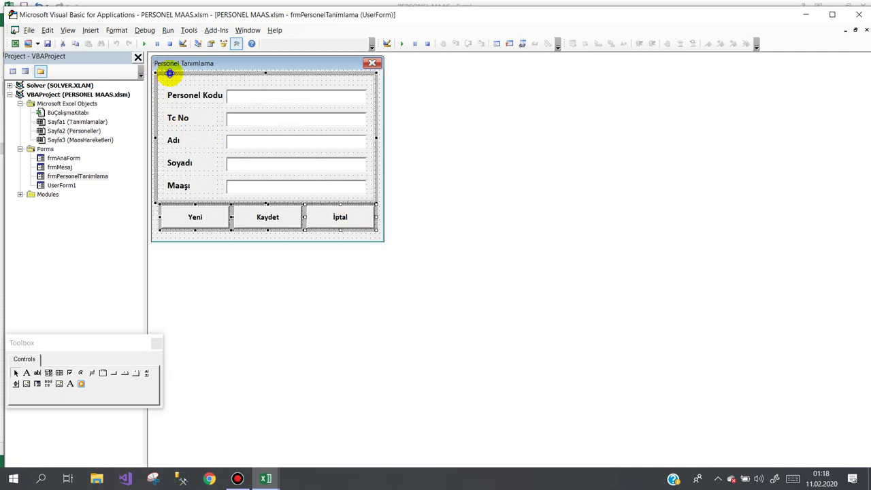
{"action": "right_click", "coordinate": [169, 74]}
{"action": "left_click", "coordinate": [190, 91]}
{"action": "left_click", "coordinate": [65, 186]}
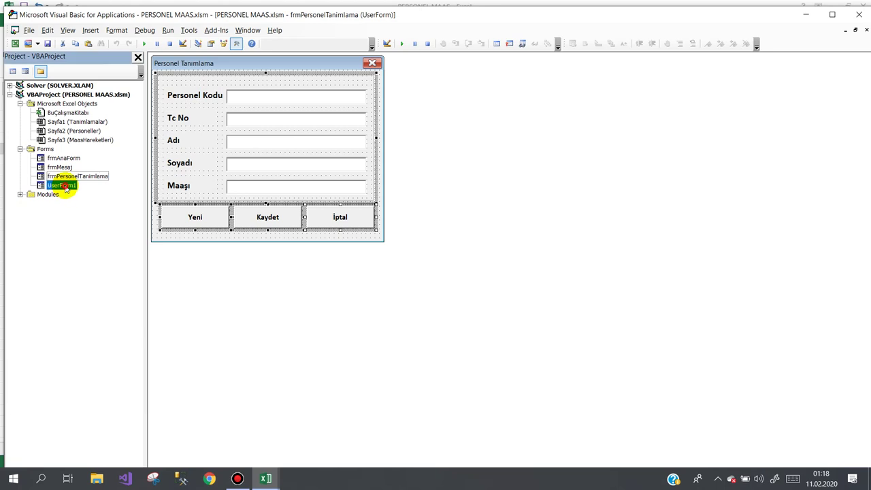
{"action": "double_click", "coordinate": [63, 185]}
{"action": "right_click", "coordinate": [238, 119]}
- Paste the copied controls onto UserForm1 and stretch the fields frame across the top
{"action": "left_click", "coordinate": [254, 138]}
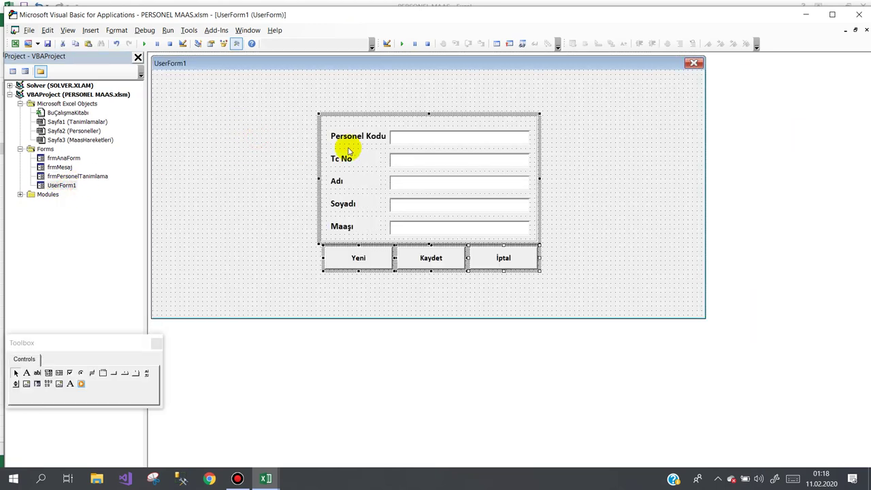
{"action": "left_click", "coordinate": [238, 245]}
{"action": "left_click", "coordinate": [359, 114]}
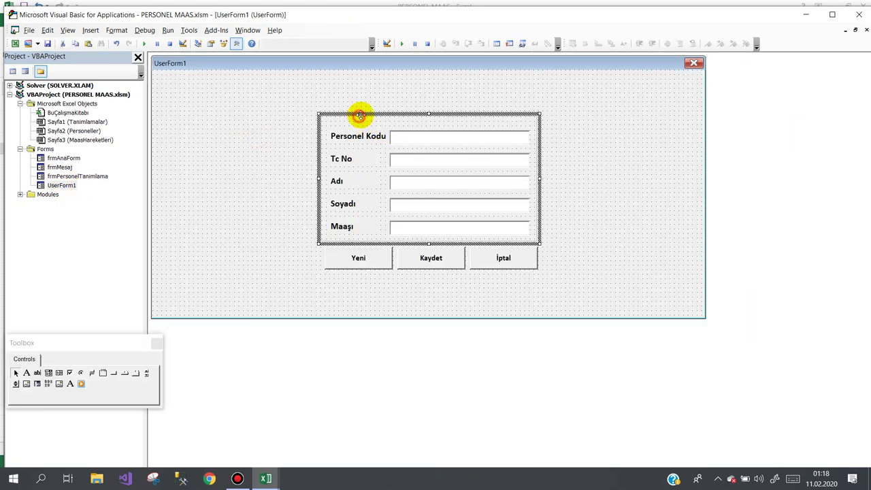
{"action": "left_click_drag", "start_coordinate": [376, 113], "coordinate": [229, 87]}
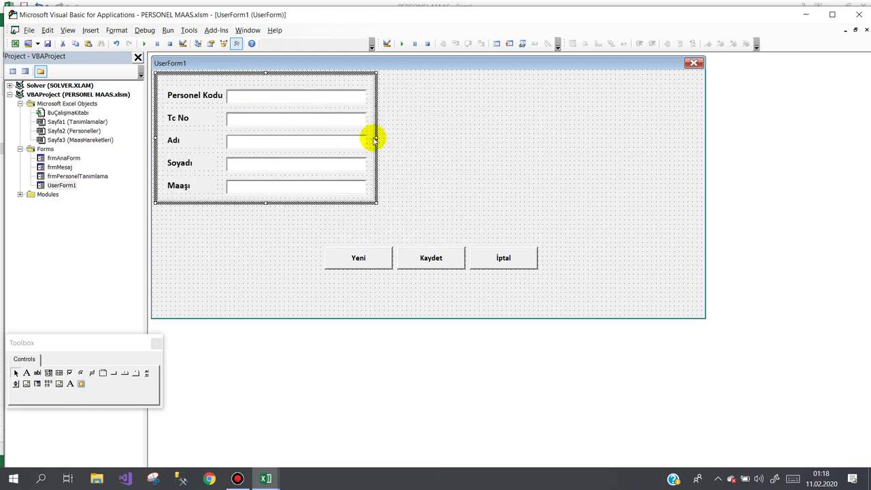
{"action": "left_click_drag", "start_coordinate": [376, 138], "coordinate": [698, 190]}
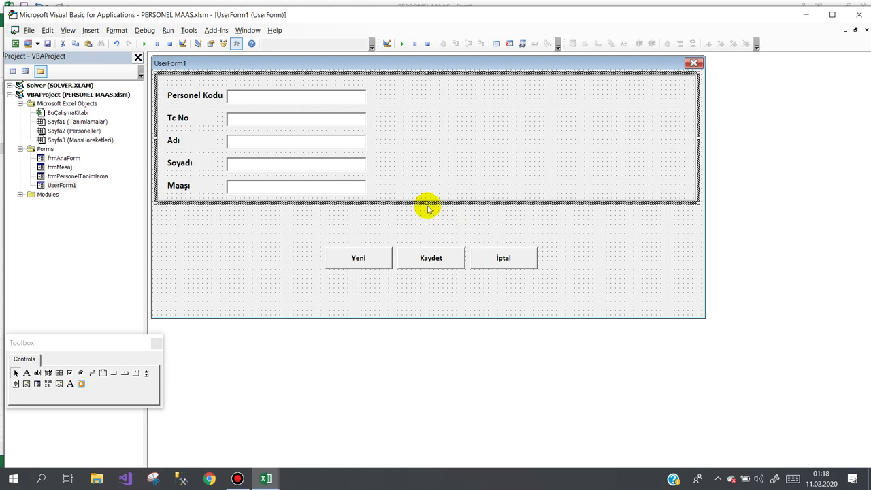
{"action": "left_click_drag", "start_coordinate": [427, 203], "coordinate": [428, 209]}
- Move the Yeni, Kaydet and İptal buttons together to the form's lower right
{"action": "left_click", "coordinate": [404, 229]}
{"action": "mouse_move", "coordinate": [314, 247]}
{"action": "left_mouse_down"}
{"action": "mouse_move", "coordinate": [521, 306]}
{"action": "mouse_move", "coordinate": [565, 290]}
{"action": "left_mouse_up"}
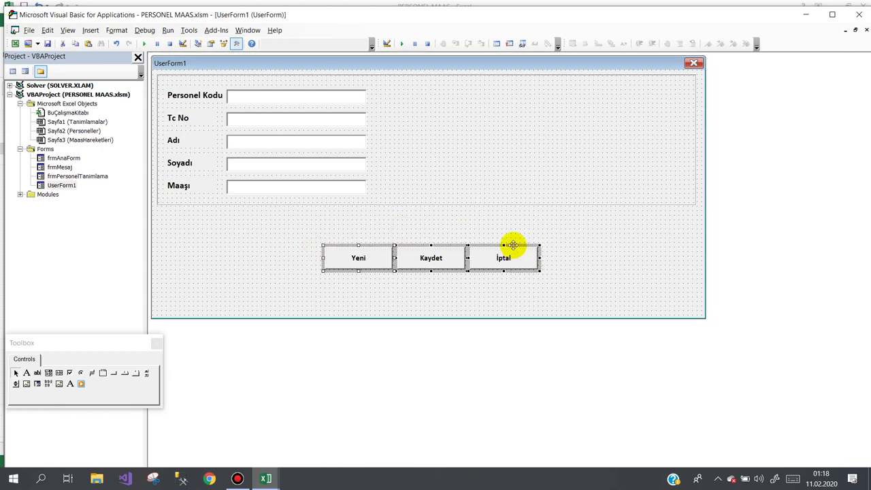
{"action": "left_click_drag", "start_coordinate": [513, 245], "coordinate": [677, 293]}
{"action": "left_click", "coordinate": [408, 226]}
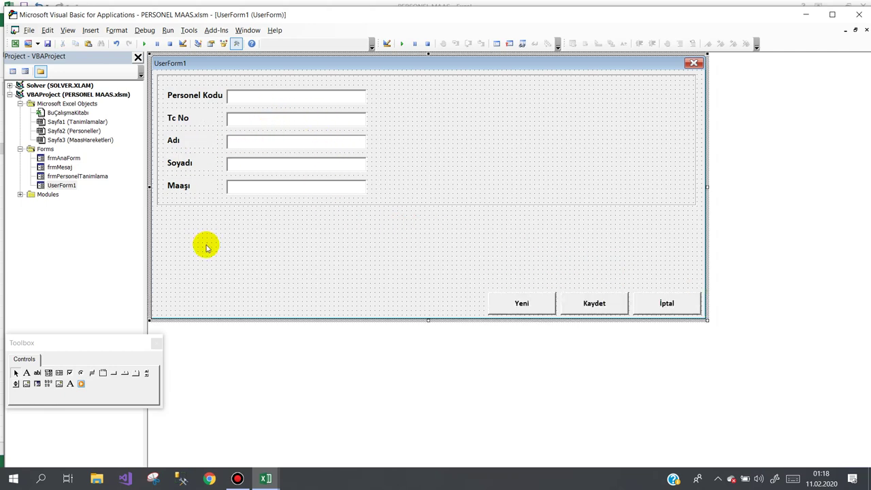
{"action": "left_click_drag", "start_coordinate": [66, 345], "coordinate": [362, 340]}
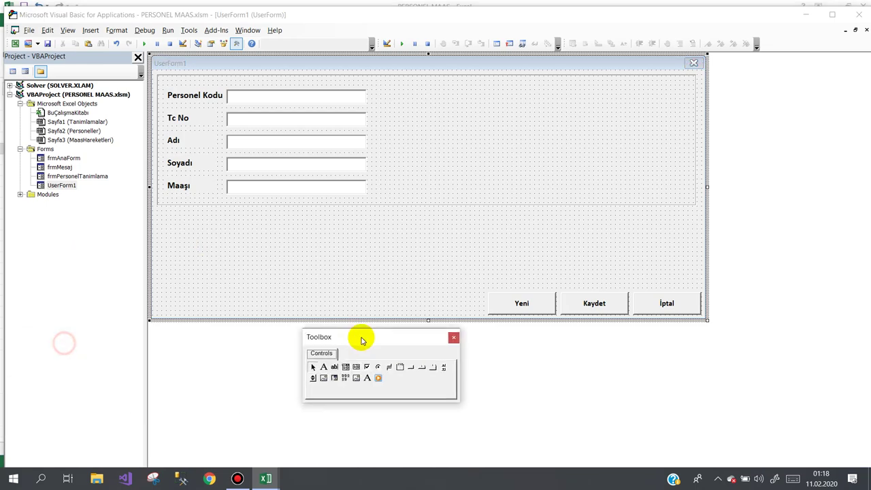
- Rename the new form to frmOdeme in the Properties window
{"action": "left_click", "coordinate": [211, 43]}
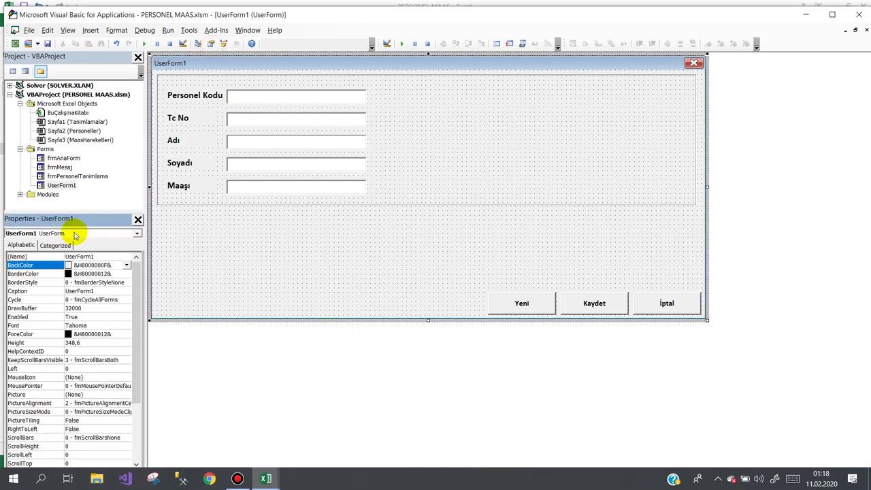
{"action": "left_click", "coordinate": [39, 256]}
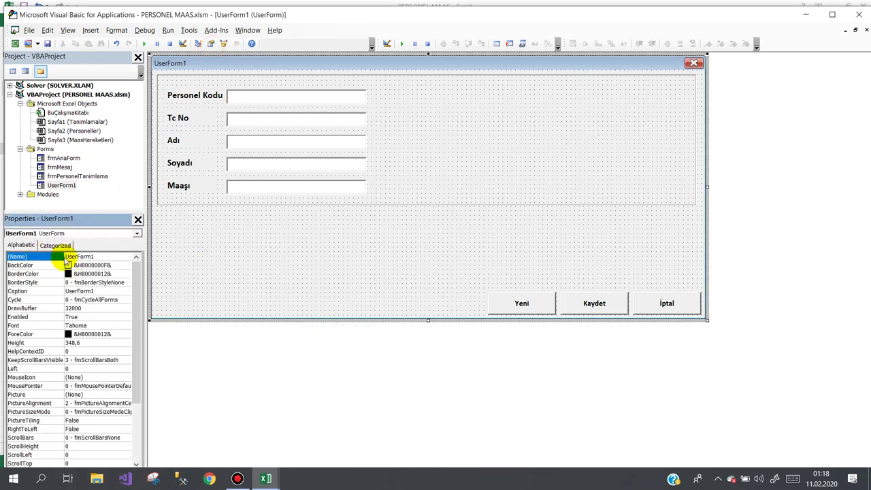
{"action": "type", "text": "frmOdem"}
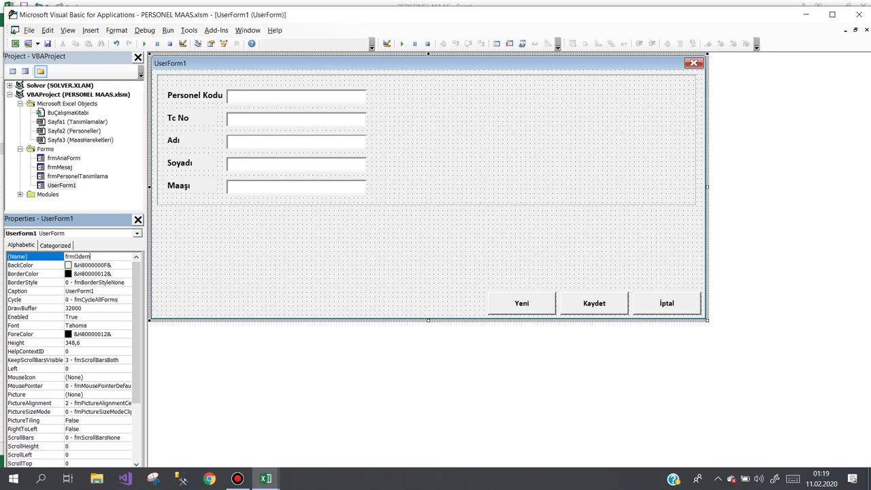
{"action": "type", "text": "e"}
{"action": "key", "text": "Return"}
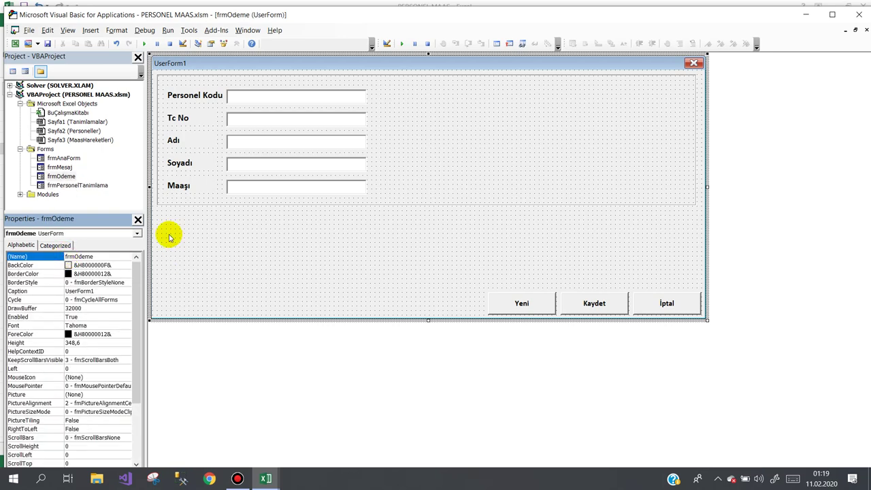
- Set the form's Caption to 'Maaş avans Ödeme'
{"action": "left_click", "coordinate": [195, 239]}
{"action": "left_click", "coordinate": [43, 291]}
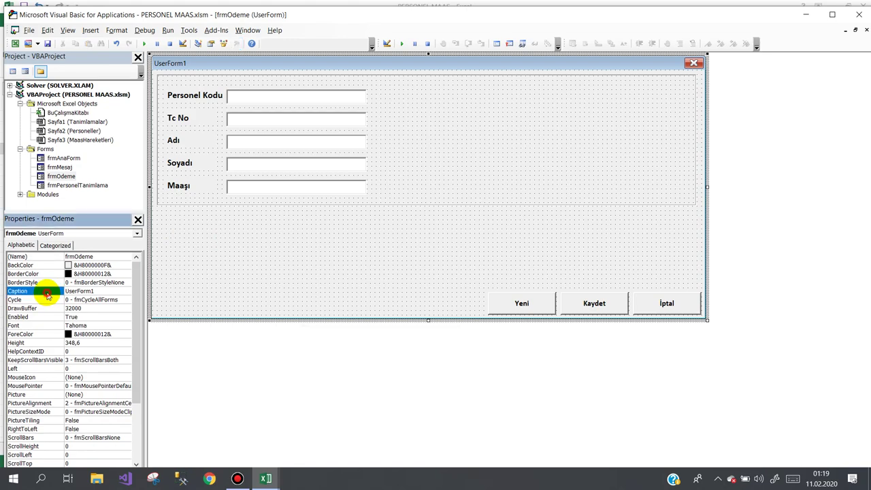
{"action": "type", "text": "Maaş avans "}
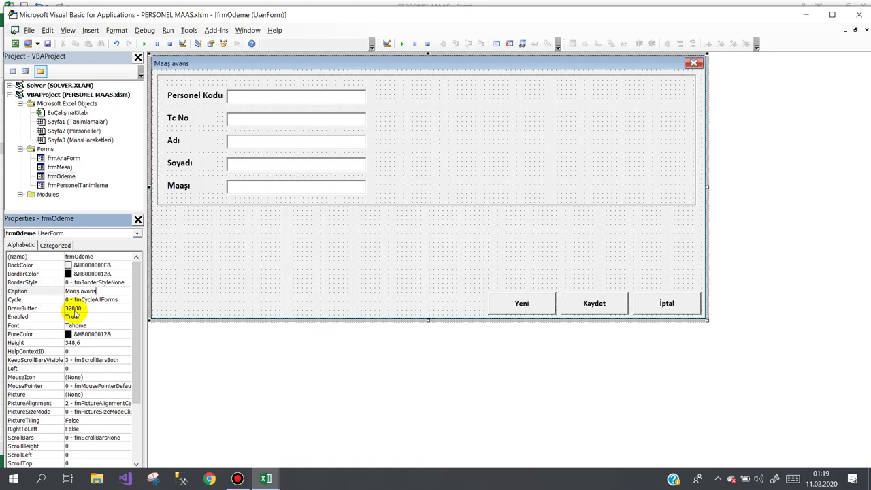
{"action": "type", "text": "Öd"}
{"action": "type", "text": "eme"}
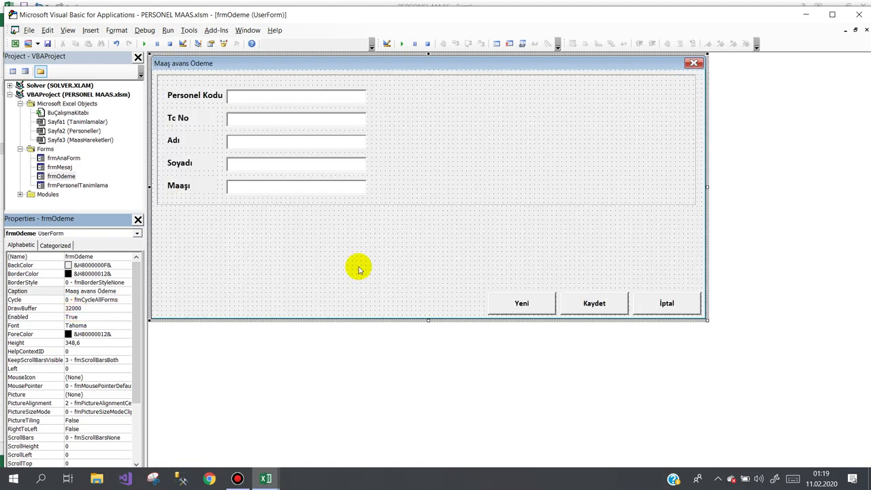
{"action": "left_click", "coordinate": [291, 234]}
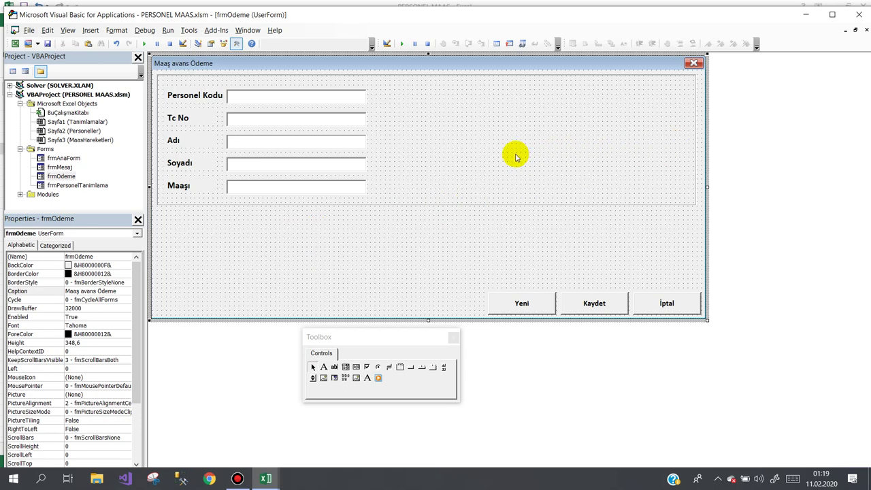
{"action": "left_click", "coordinate": [411, 117]}
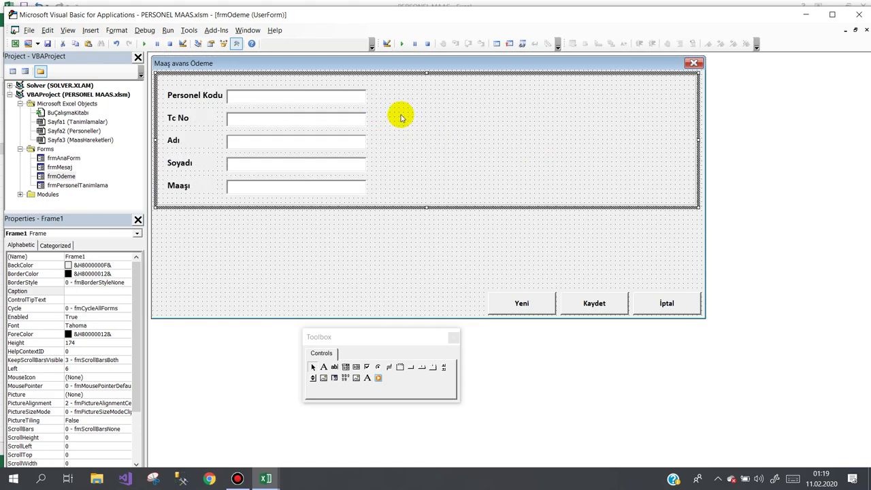
{"action": "left_click", "coordinate": [401, 114]}
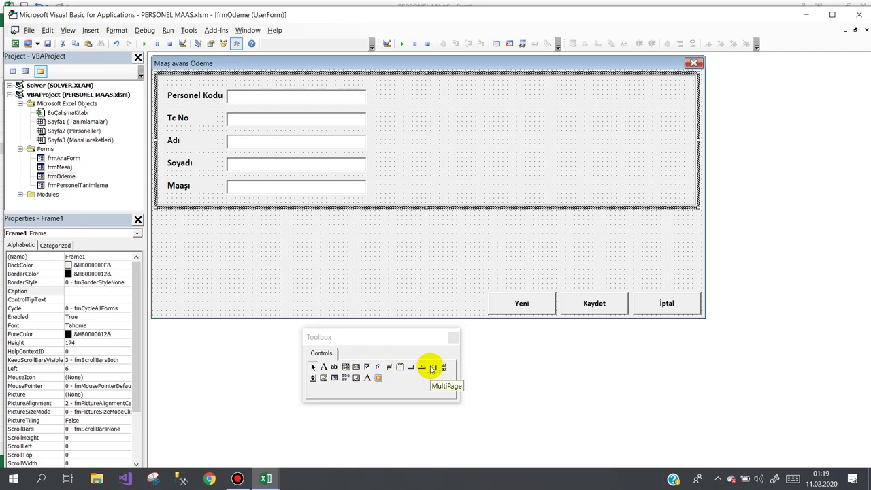
- Draw a MultiPage control beside the fields in the frame and delete its Page2
{"action": "left_click", "coordinate": [433, 368]}
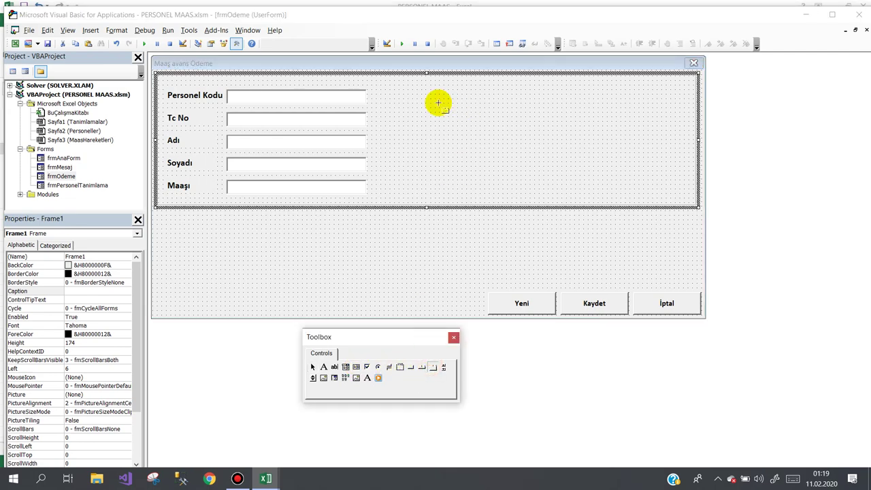
{"action": "mouse_move", "coordinate": [374, 90]}
{"action": "left_mouse_down"}
{"action": "mouse_move", "coordinate": [675, 196]}
{"action": "mouse_move", "coordinate": [671, 189]}
{"action": "left_mouse_up"}
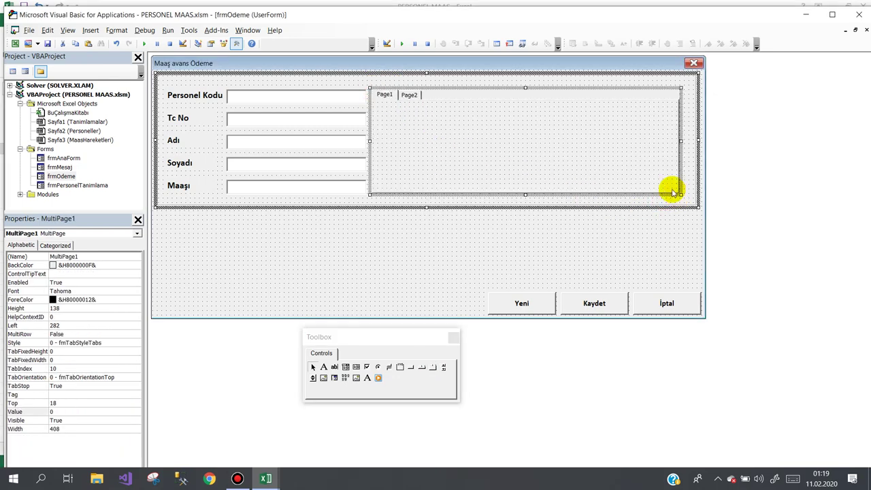
{"action": "left_click", "coordinate": [410, 96]}
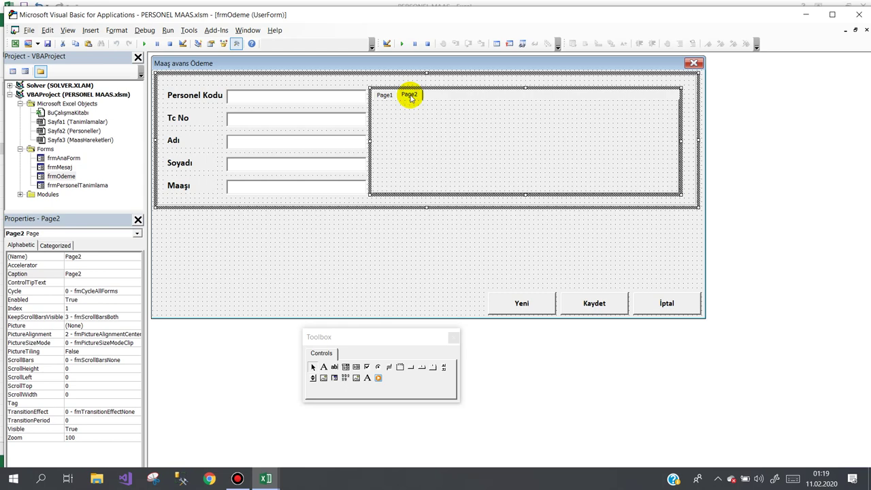
{"action": "right_click", "coordinate": [410, 97]}
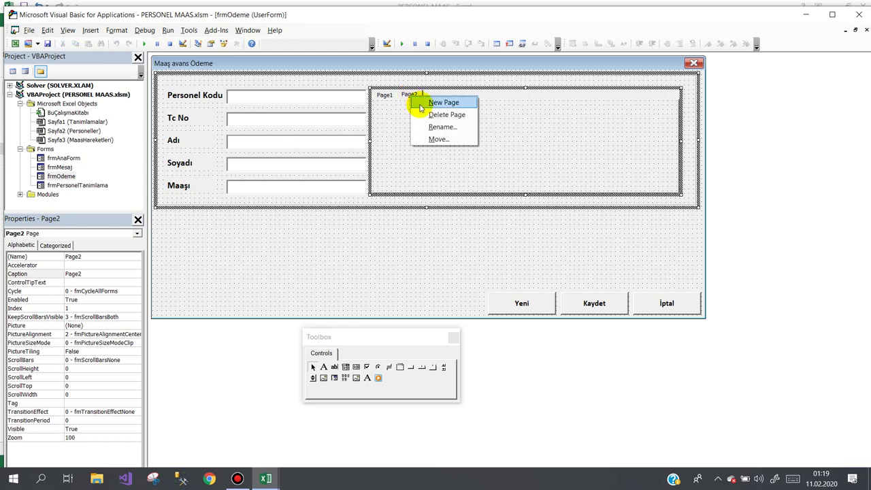
{"action": "left_click", "coordinate": [432, 115]}
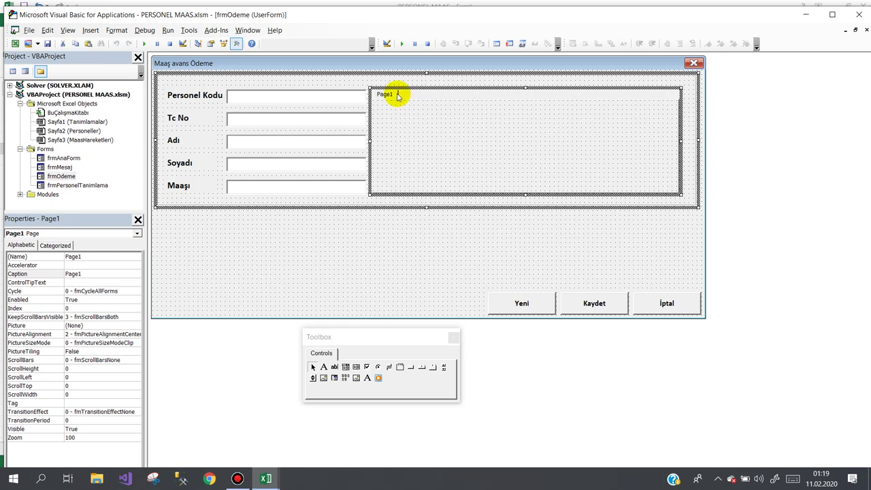
- Set the remaining page's Caption to 'Personel Seç'
{"action": "left_click", "coordinate": [44, 277]}
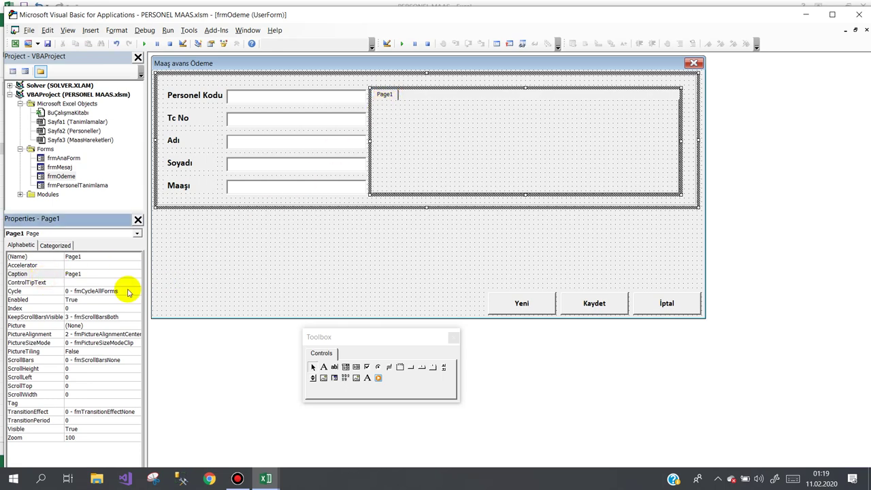
{"action": "type", "text": "A"}
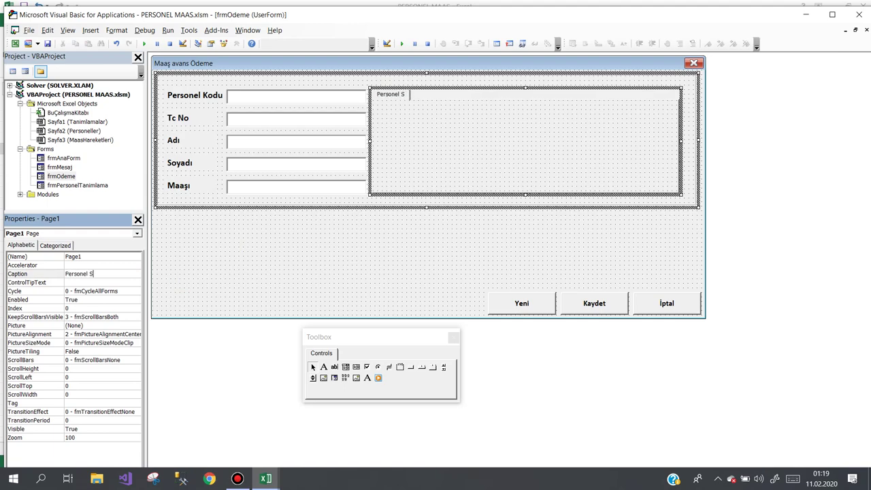
{"action": "left_click", "coordinate": [395, 255]}
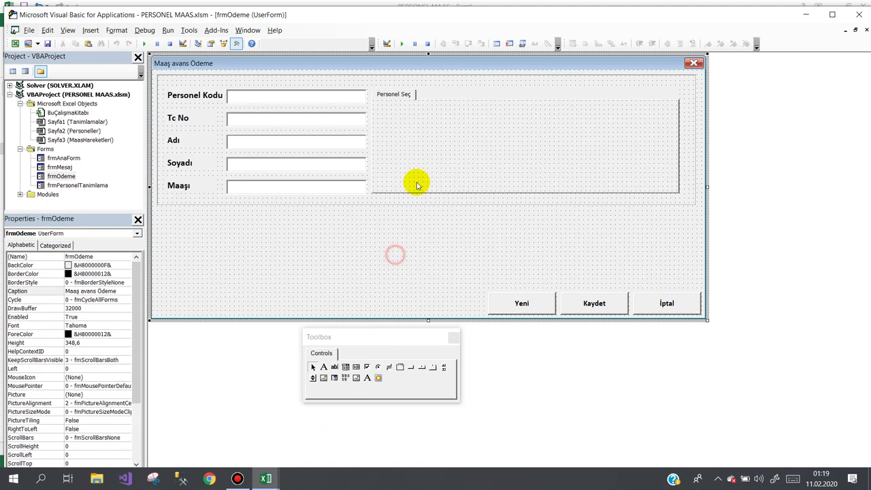
{"action": "left_click", "coordinate": [428, 147]}
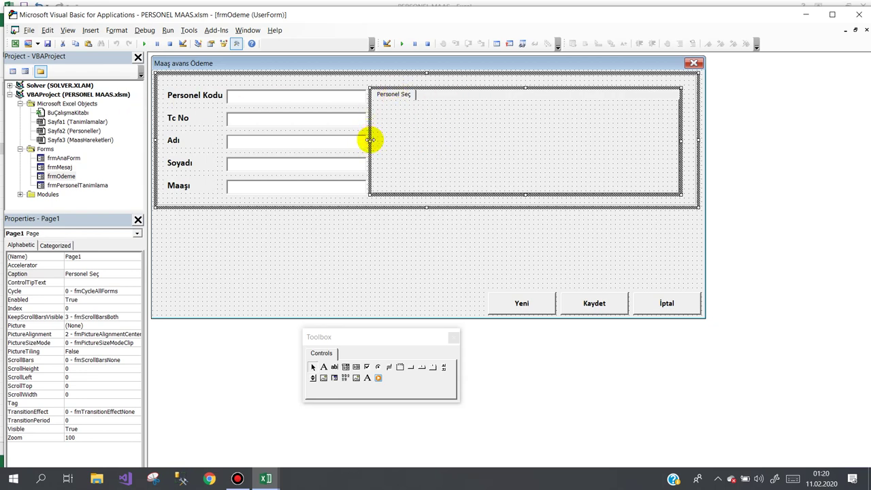
- Move the staff labels and text boxes to the right side of the payment frame
{"action": "left_click_drag", "start_coordinate": [370, 140], "coordinate": [453, 139]}
{"action": "left_click_drag", "start_coordinate": [389, 86], "coordinate": [171, 194]}
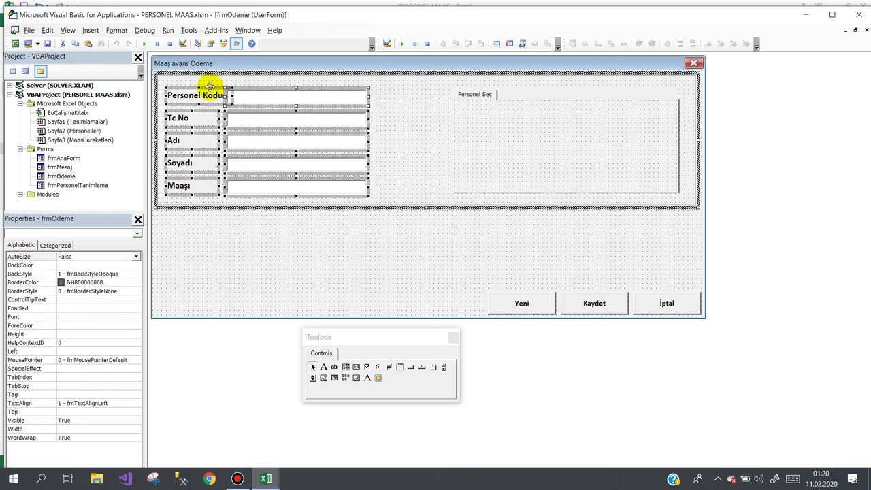
{"action": "left_click_drag", "start_coordinate": [211, 86], "coordinate": [352, 98]}
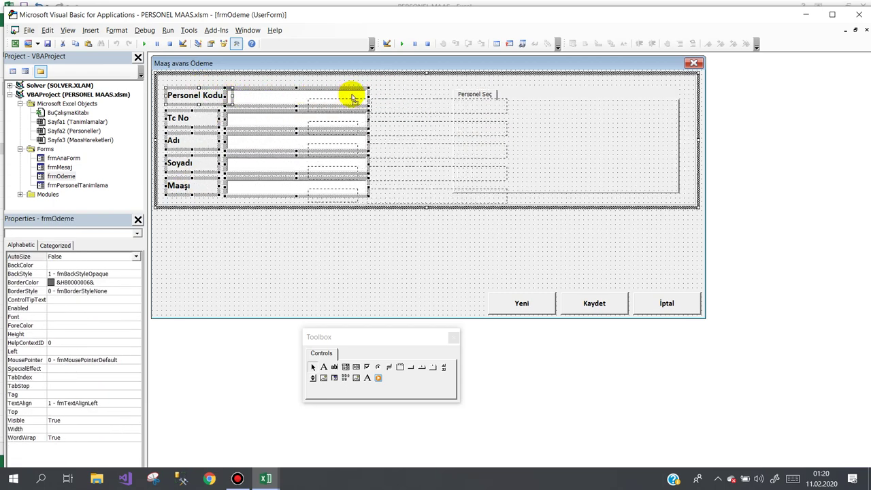
{"action": "mouse_move", "coordinate": [353, 98]}
{"action": "left_mouse_down"}
{"action": "mouse_move", "coordinate": [355, 89]}
{"action": "mouse_move", "coordinate": [258, 86]}
{"action": "mouse_move", "coordinate": [240, 199]}
{"action": "left_mouse_up"}
{"action": "left_click", "coordinate": [579, 122]}
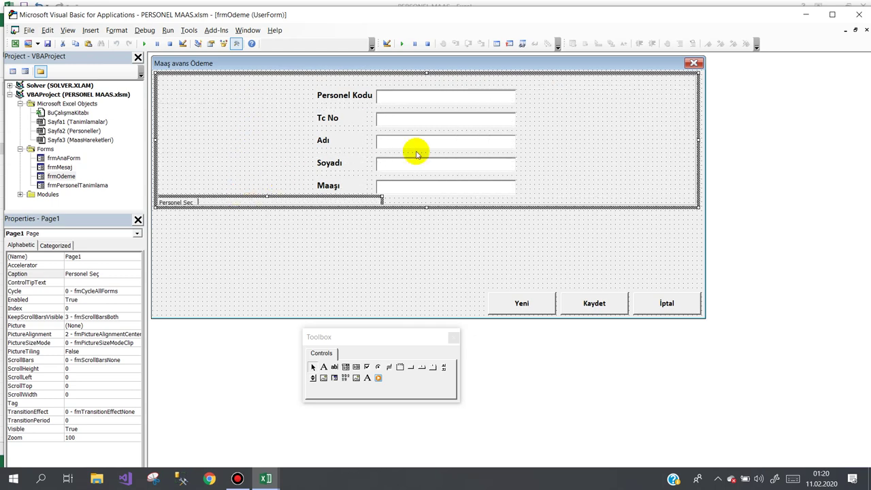
{"action": "left_click", "coordinate": [555, 88]}
{"action": "left_click_drag", "start_coordinate": [372, 176], "coordinate": [345, 185]}
{"action": "left_click_drag", "start_coordinate": [338, 88], "coordinate": [496, 79]}
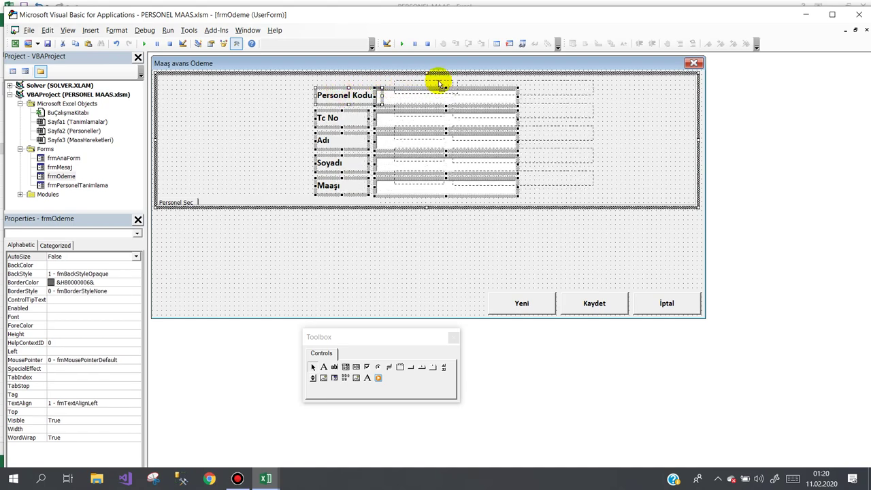
- Widen the Personel Seç page rightward until it reaches the staff field labels
{"action": "left_click", "coordinate": [230, 199]}
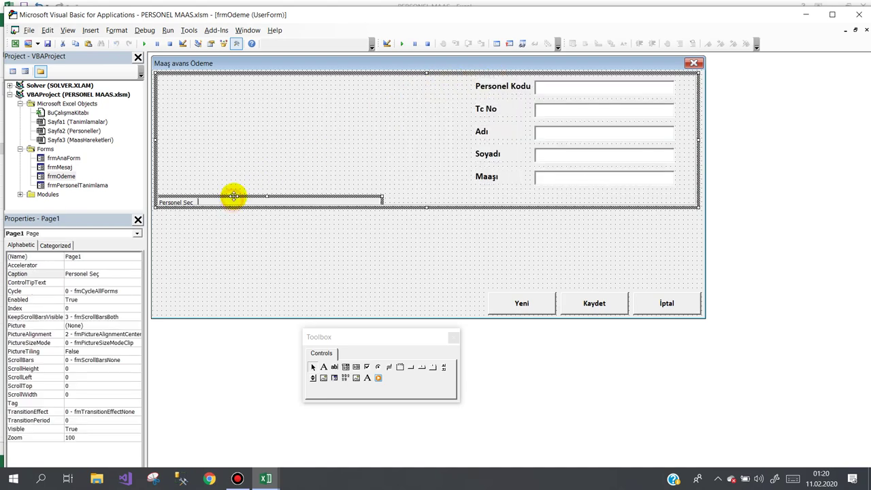
{"action": "left_click", "coordinate": [241, 83]}
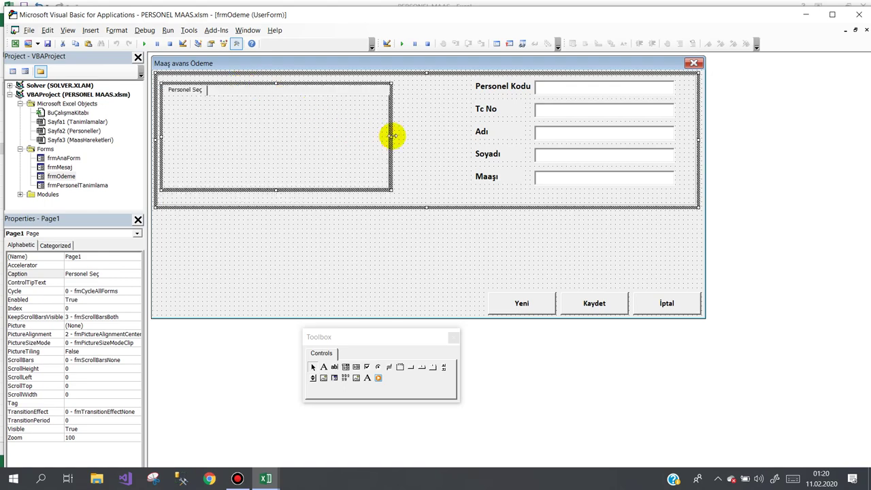
{"action": "left_click_drag", "start_coordinate": [392, 136], "coordinate": [464, 136]}
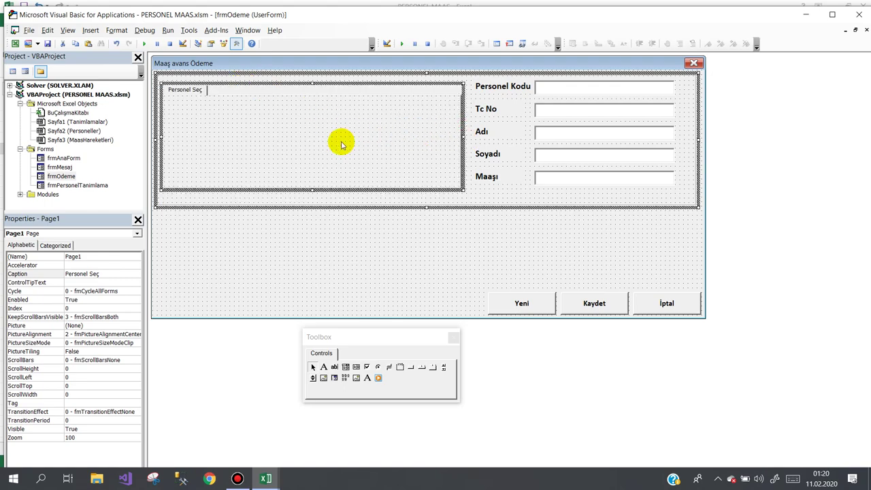
{"action": "left_click", "coordinate": [270, 256]}
{"action": "left_click", "coordinate": [227, 125]}
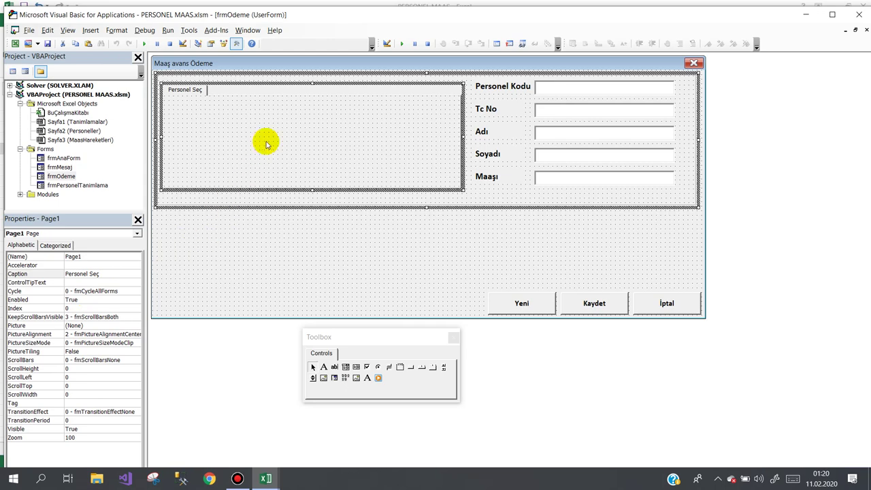
{"action": "left_click", "coordinate": [516, 86]}
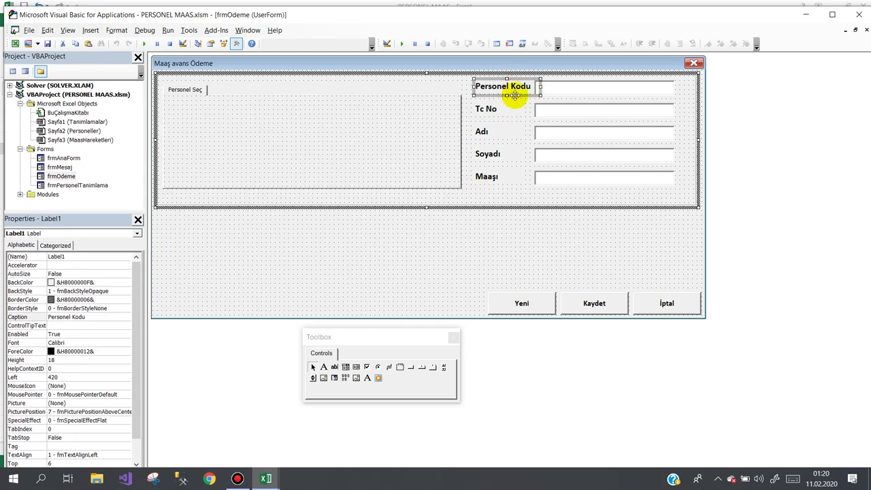
- Copy the Personel Kodu label onto Personel Seç, draw a combo box beside it, then switch to Excel
{"action": "left_click_drag", "start_coordinate": [515, 95], "coordinate": [223, 125]}
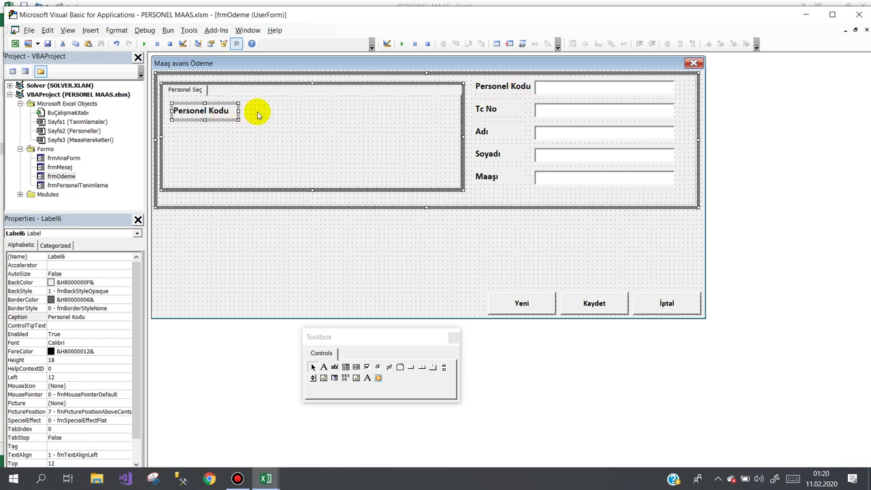
{"action": "left_click", "coordinate": [258, 114]}
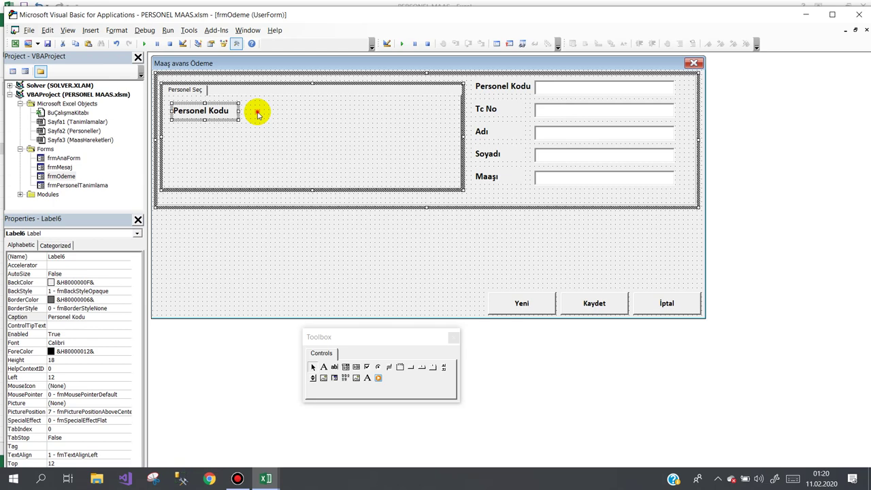
{"action": "left_click", "coordinate": [346, 367]}
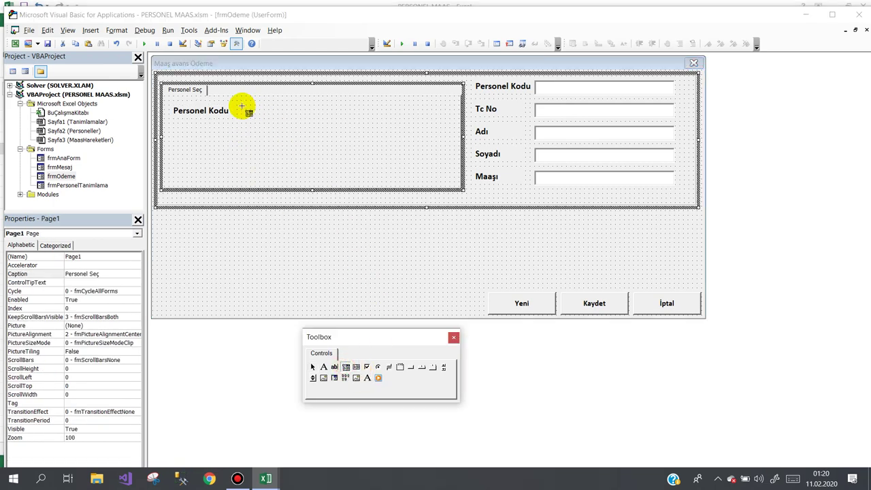
{"action": "left_click_drag", "start_coordinate": [238, 107], "coordinate": [392, 117]}
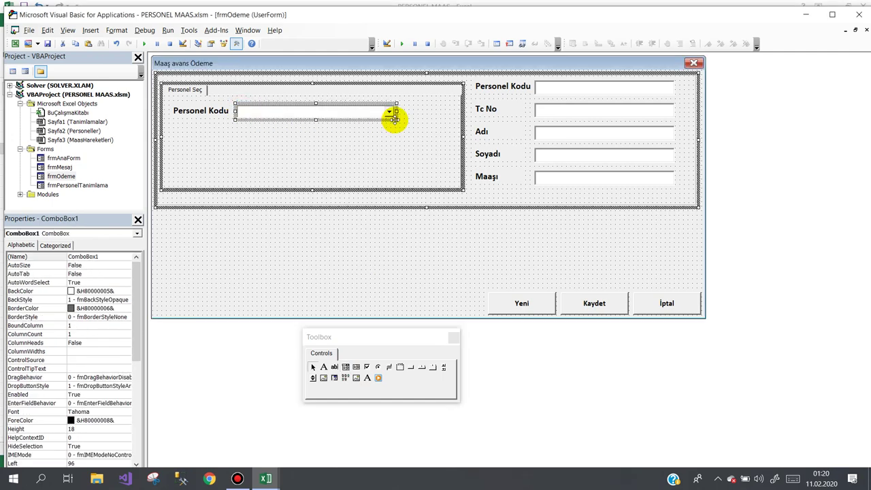
{"action": "left_click", "coordinate": [361, 139]}
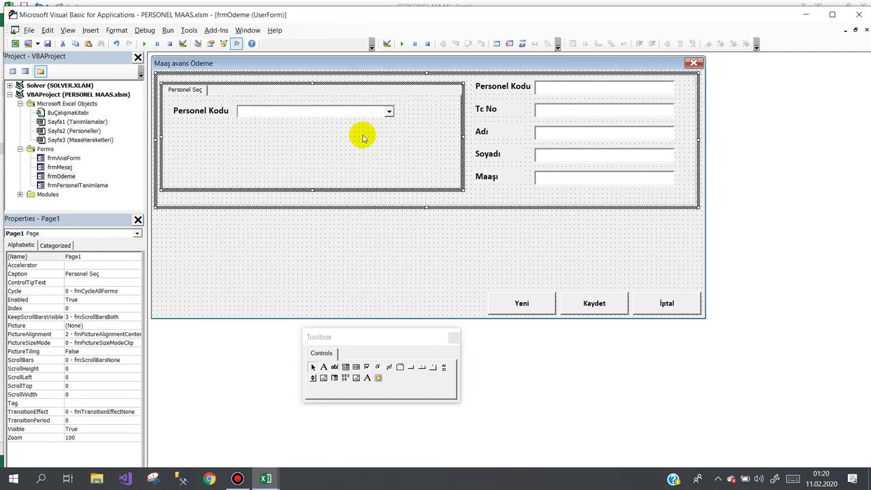
{"action": "left_click", "coordinate": [264, 481]}
{"action": "left_click", "coordinate": [224, 430]}
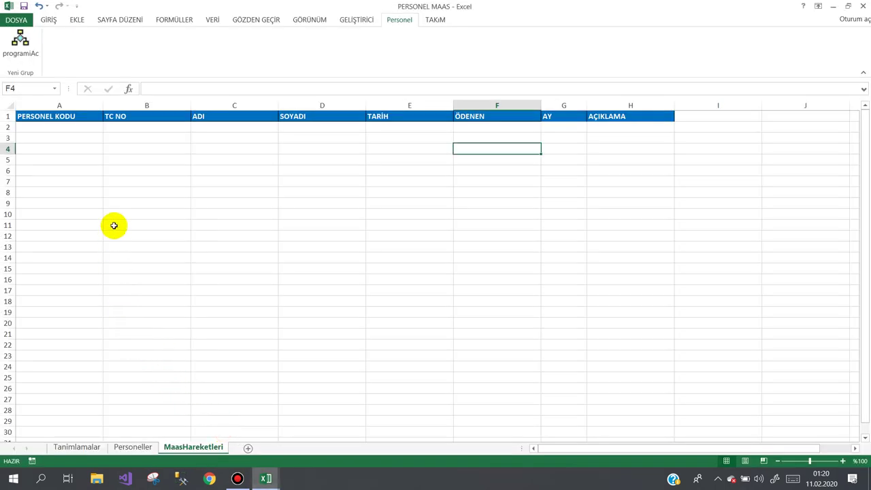
- Show the Personeller sheet and select the first names C2:C4 and surnames D2:D4
{"action": "left_click", "coordinate": [123, 446]}
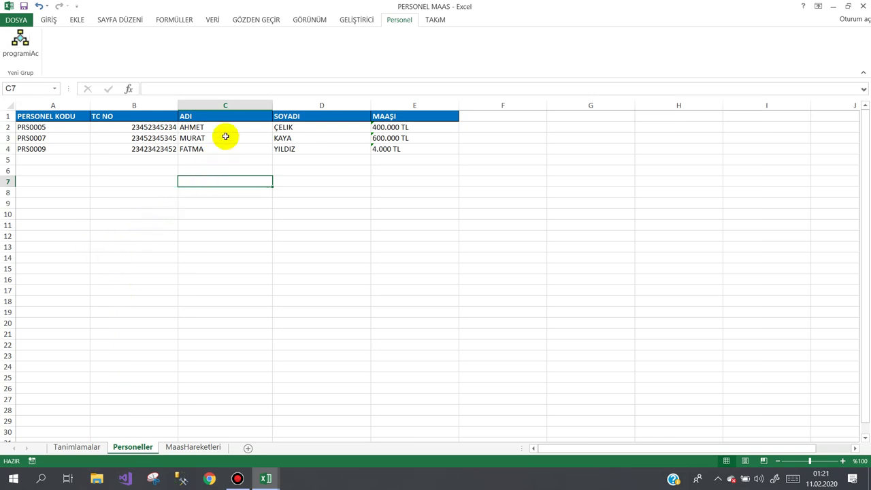
{"action": "left_click_drag", "start_coordinate": [228, 128], "coordinate": [233, 150]}
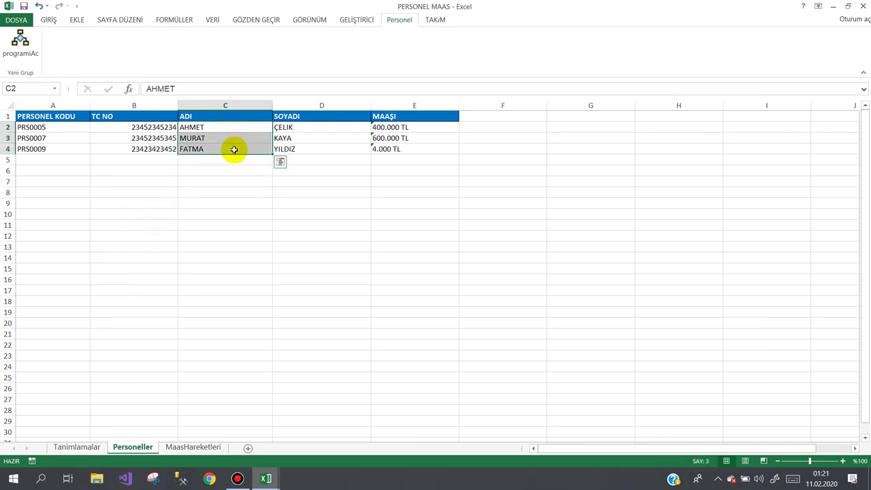
{"action": "left_click_drag", "start_coordinate": [287, 127], "coordinate": [291, 149]}
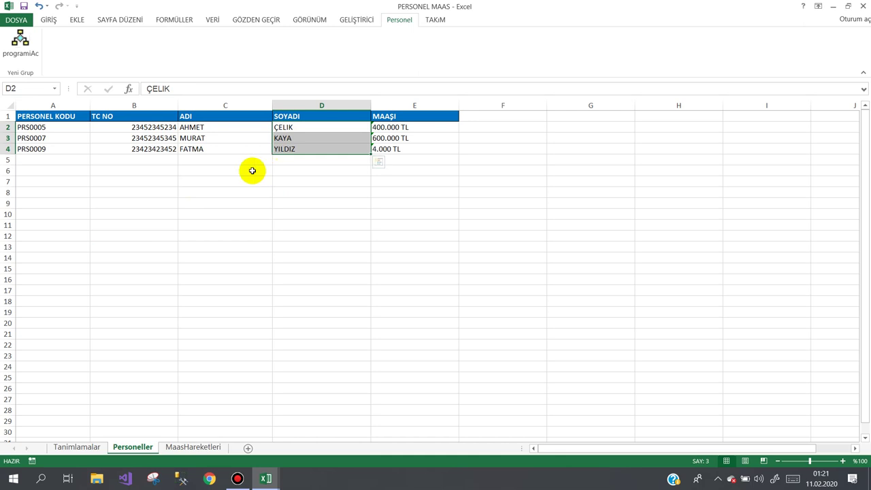
{"action": "mouse_move", "coordinate": [271, 484]}
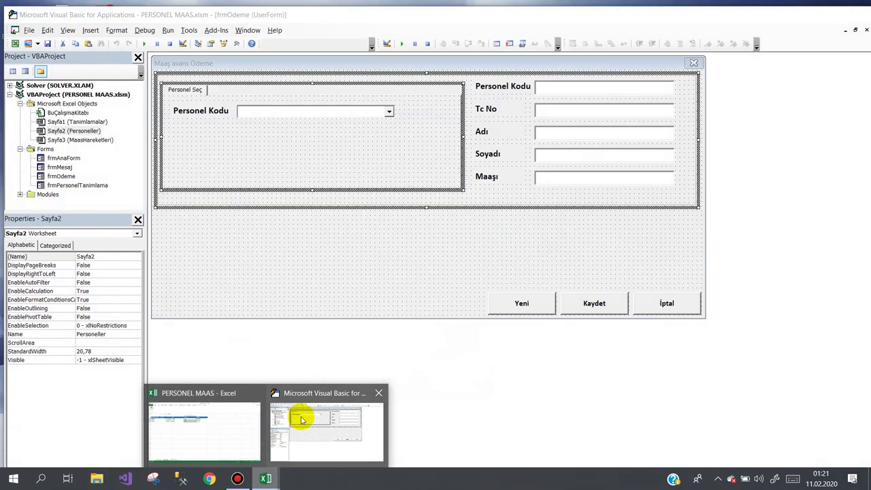
- Bring the frmOdeme form designer back to the front in the VBA editor
{"action": "left_click", "coordinate": [299, 408]}
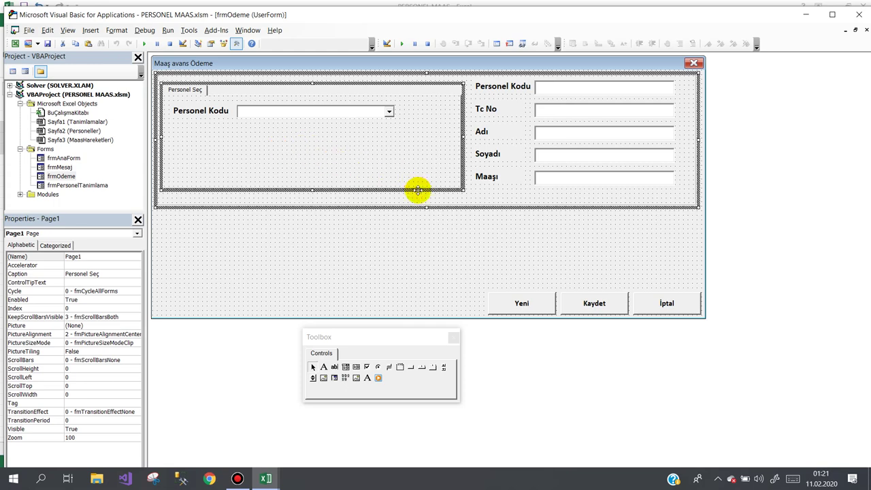
{"action": "left_click", "coordinate": [237, 479]}
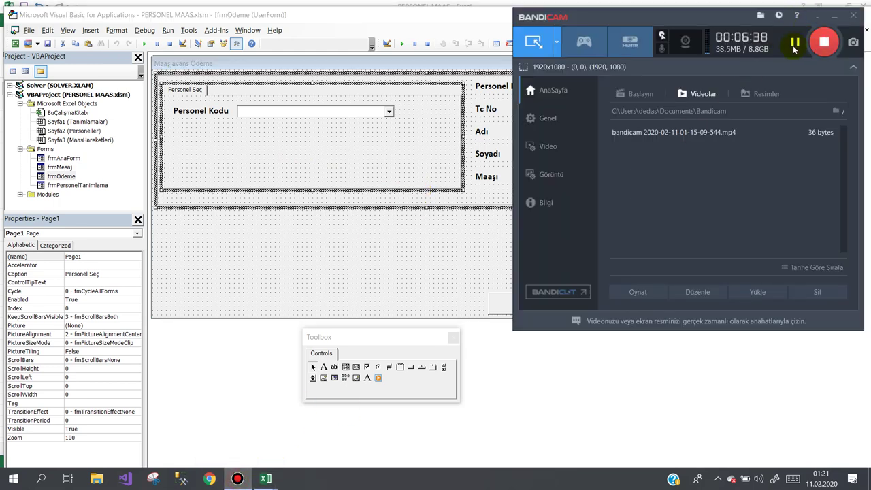
- Delete the copied Personel Kodu label, its combo box and the Personel Seç page
{"action": "left_click", "coordinate": [384, 113]}
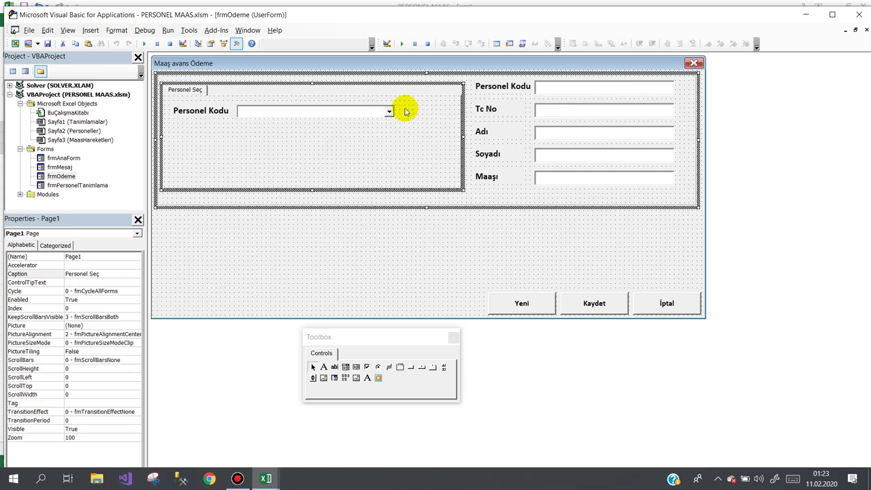
{"action": "left_click", "coordinate": [192, 119], "text": "ctrl"}
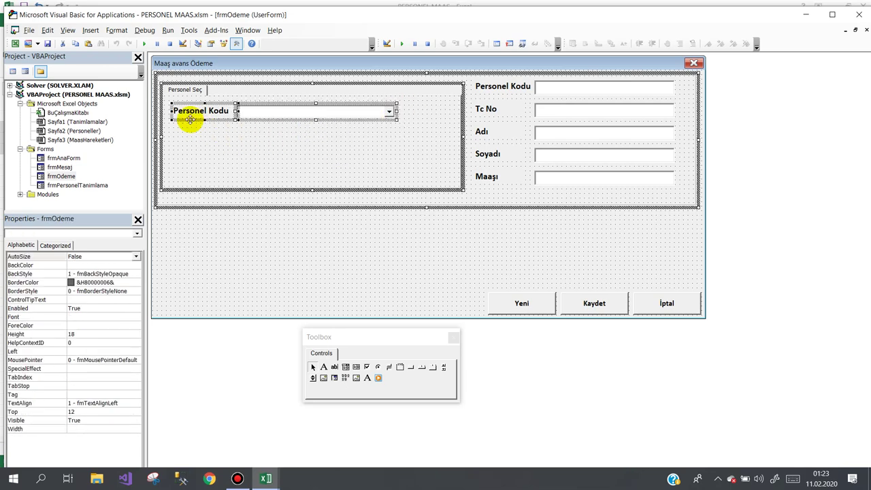
{"action": "key", "text": "Delete"}
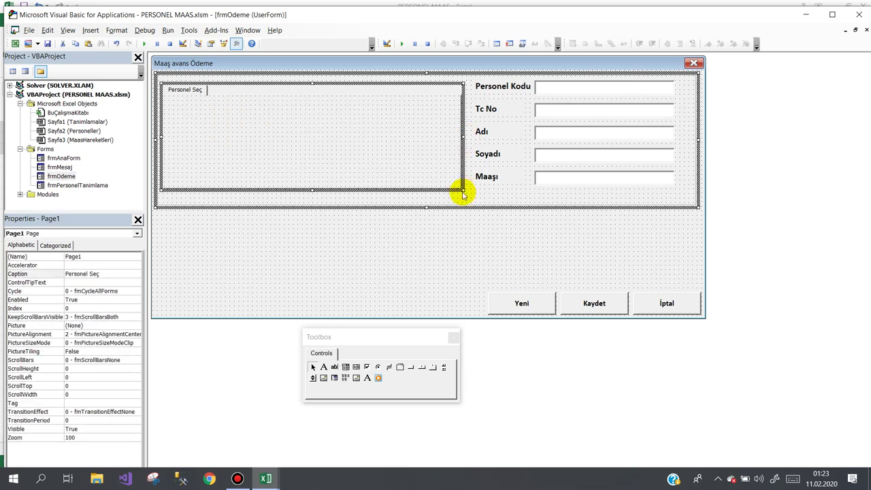
{"action": "left_click_drag", "start_coordinate": [473, 202], "coordinate": [475, 203]}
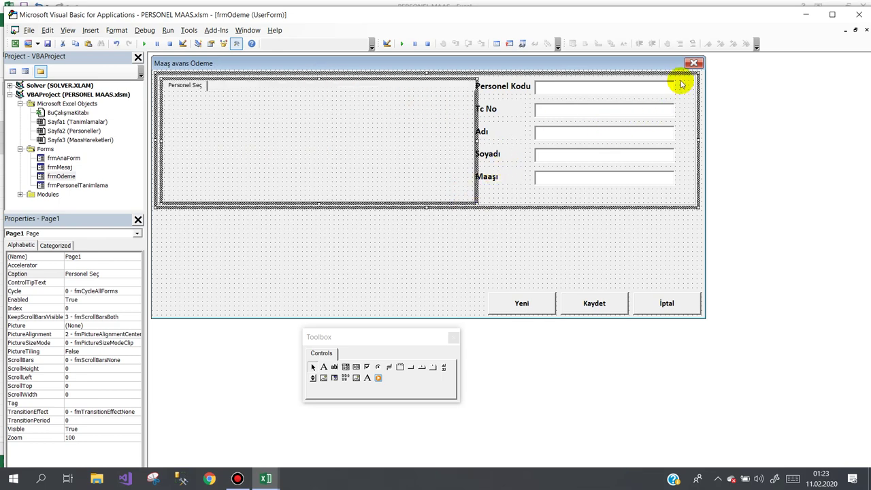
{"action": "mouse_move", "coordinate": [681, 81]}
{"action": "left_mouse_down"}
{"action": "mouse_move", "coordinate": [561, 123]}
{"action": "mouse_move", "coordinate": [479, 189]}
{"action": "left_mouse_up"}
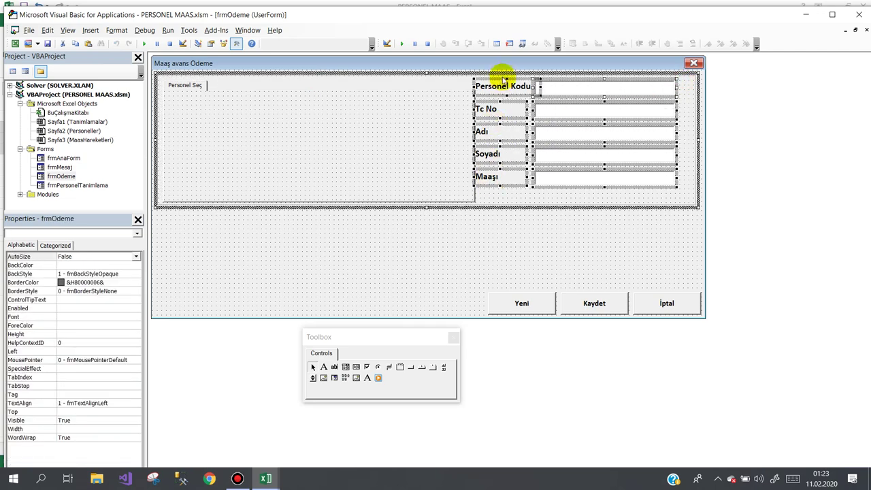
{"action": "left_click", "coordinate": [411, 128]}
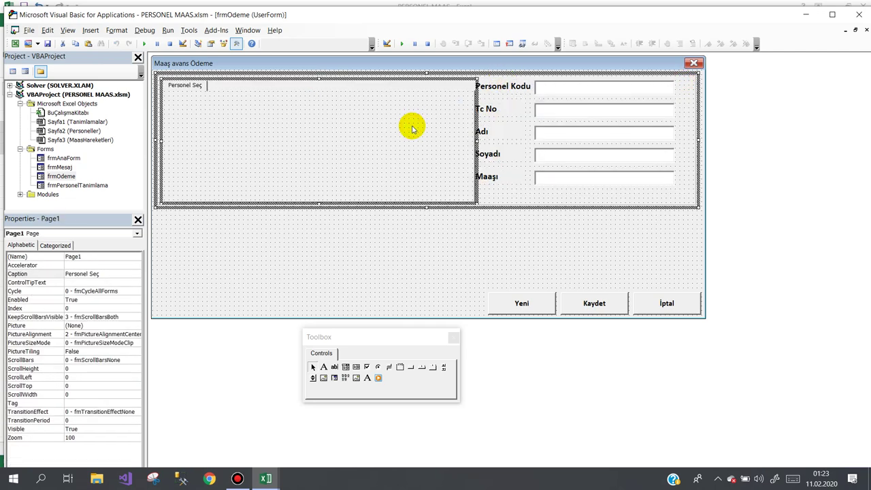
{"action": "key", "text": "Delete"}
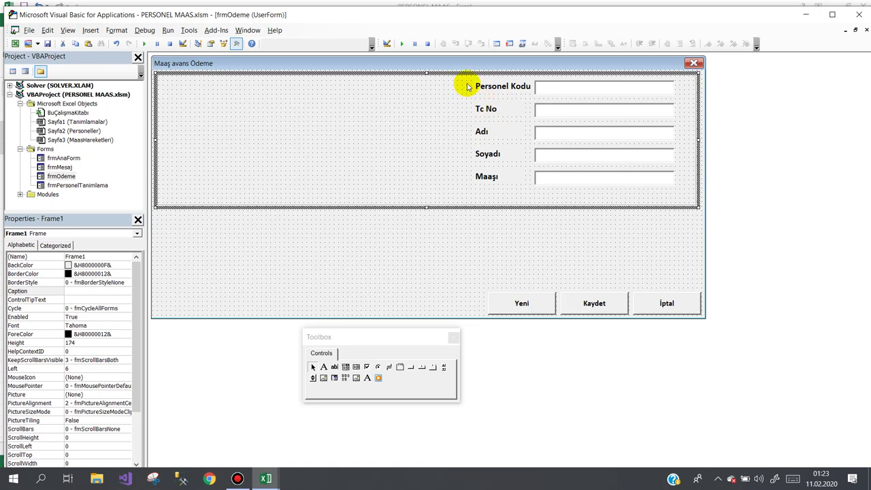
- Move the five staff fields to the form's top-left and delete their enclosing frame
{"action": "mouse_move", "coordinate": [466, 83]}
{"action": "left_mouse_down"}
{"action": "mouse_move", "coordinate": [621, 181]}
{"action": "mouse_move", "coordinate": [641, 181]}
{"action": "left_mouse_up"}
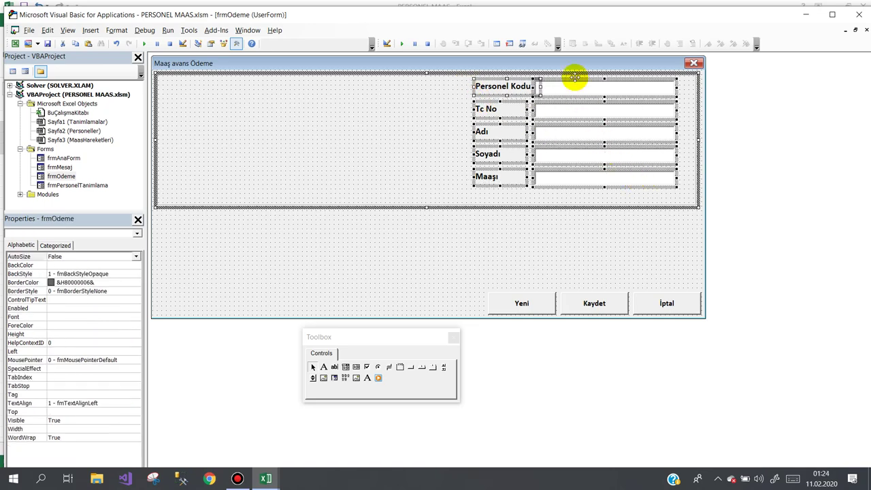
{"action": "mouse_move", "coordinate": [575, 77]}
{"action": "left_mouse_down"}
{"action": "mouse_move", "coordinate": [501, 86]}
{"action": "mouse_move", "coordinate": [296, 87]}
{"action": "mouse_move", "coordinate": [267, 79]}
{"action": "left_mouse_up"}
{"action": "left_click", "coordinate": [416, 130]}
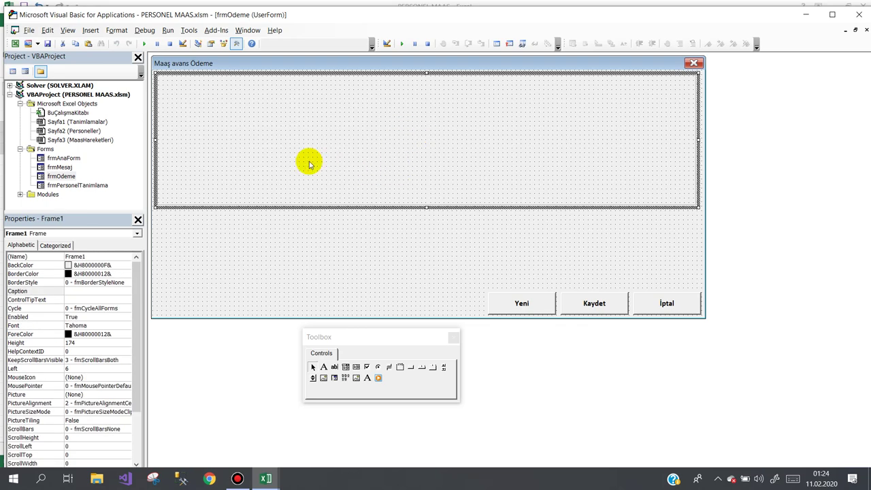
{"action": "left_click", "coordinate": [405, 206]}
{"action": "key", "text": "Delete"}
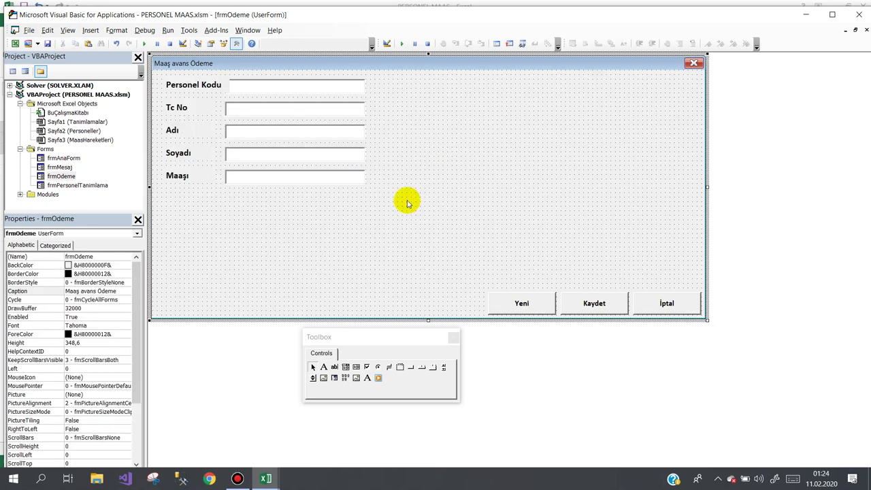
{"action": "right_click", "coordinate": [213, 87]}
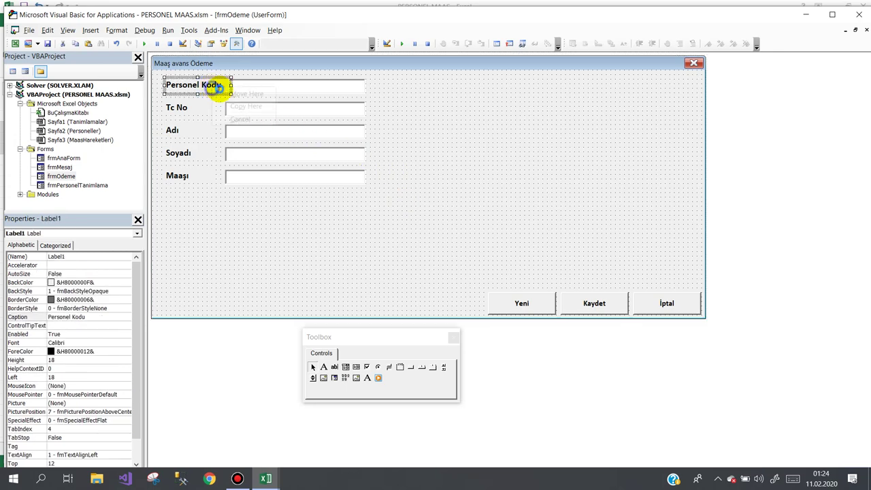
{"action": "right_click", "coordinate": [194, 90]}
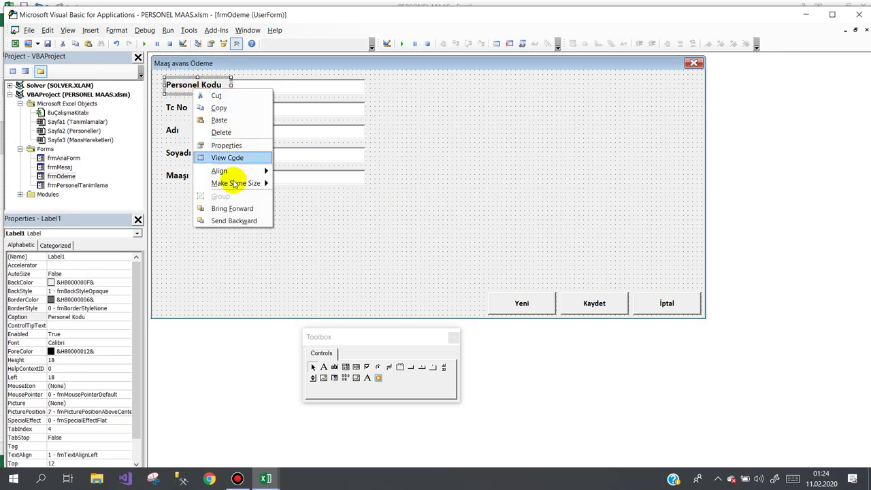
- Send the Personel Kodu label backward and move the Yeni button up beside it
{"action": "left_click", "coordinate": [230, 220]}
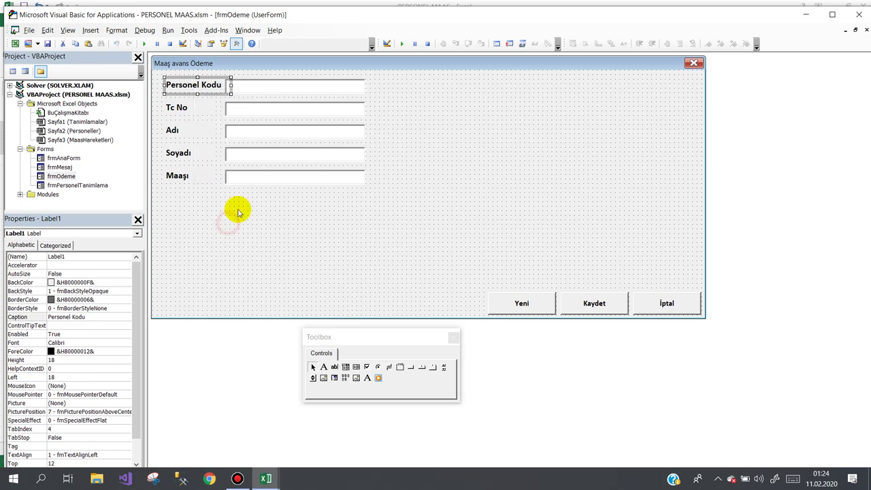
{"action": "left_click", "coordinate": [240, 215]}
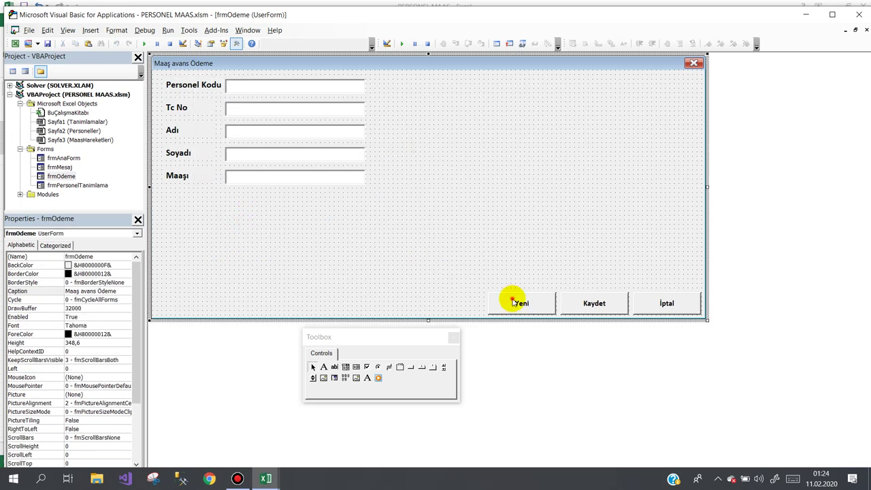
{"action": "mouse_move", "coordinate": [514, 303]}
{"action": "left_mouse_down"}
{"action": "mouse_move", "coordinate": [395, 88]}
{"action": "mouse_move", "coordinate": [422, 102]}
{"action": "left_mouse_up"}
- Change the button caption to Seç and place it below the Maaşı field
{"action": "left_click", "coordinate": [411, 92]}
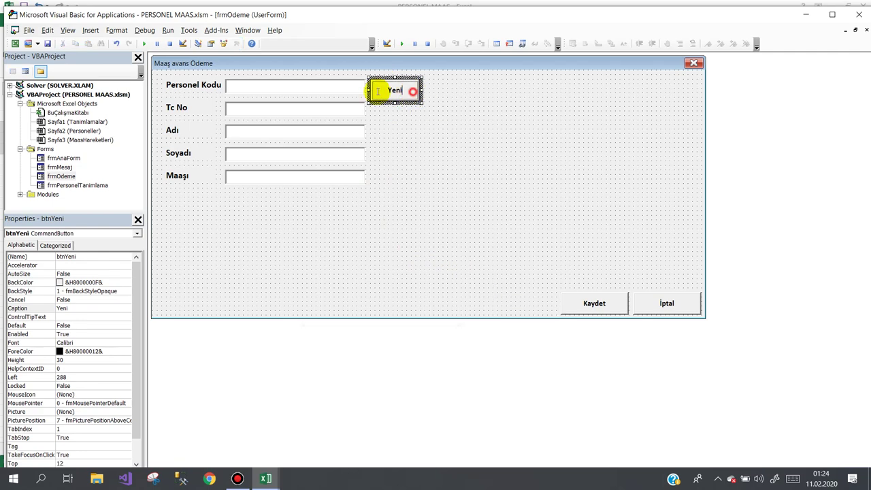
{"action": "type", "text": "Seç"}
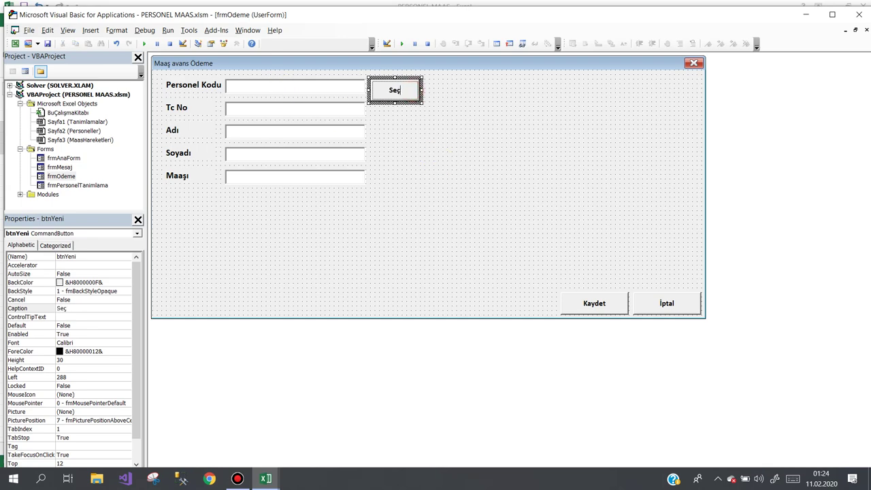
{"action": "left_click", "coordinate": [445, 148]}
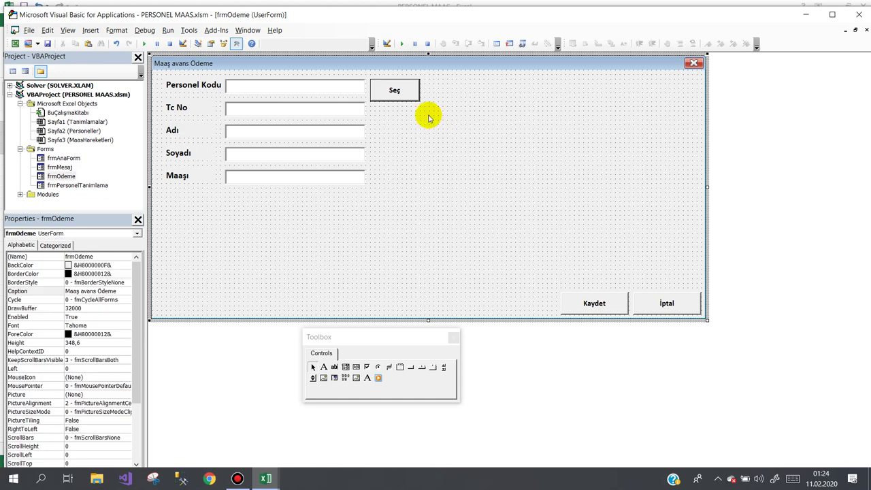
{"action": "left_click_drag", "start_coordinate": [402, 98], "coordinate": [348, 208]}
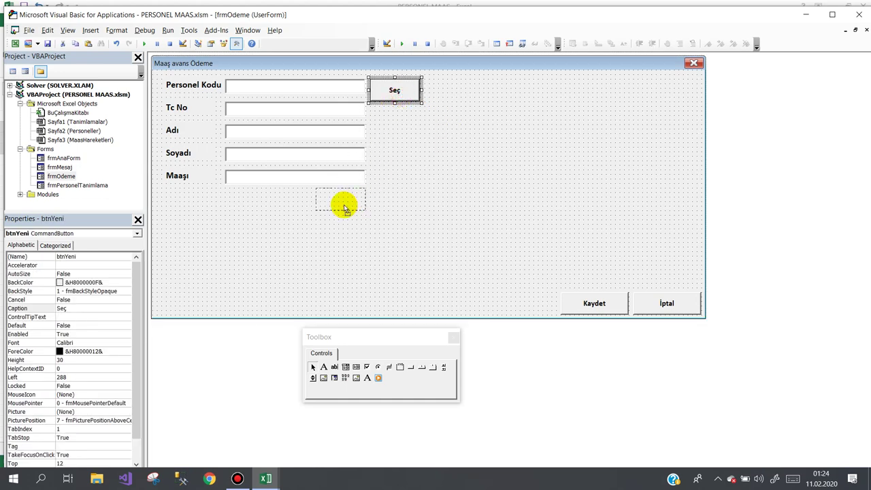
{"action": "left_click", "coordinate": [431, 156]}
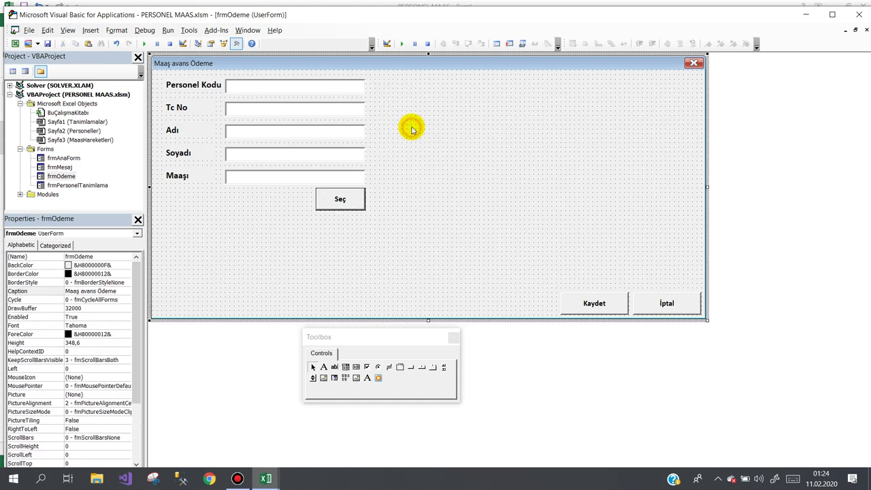
- Draw a frame to the right of the staff fields and replace its caption for İşlem
{"action": "left_click", "coordinate": [399, 370]}
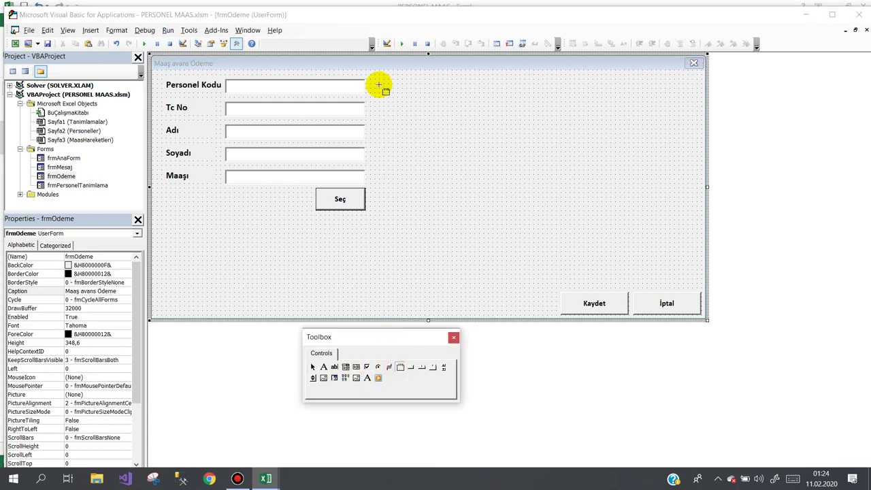
{"action": "mouse_move", "coordinate": [370, 80]}
{"action": "left_mouse_down"}
{"action": "mouse_move", "coordinate": [682, 226]}
{"action": "mouse_move", "coordinate": [697, 216]}
{"action": "left_mouse_up"}
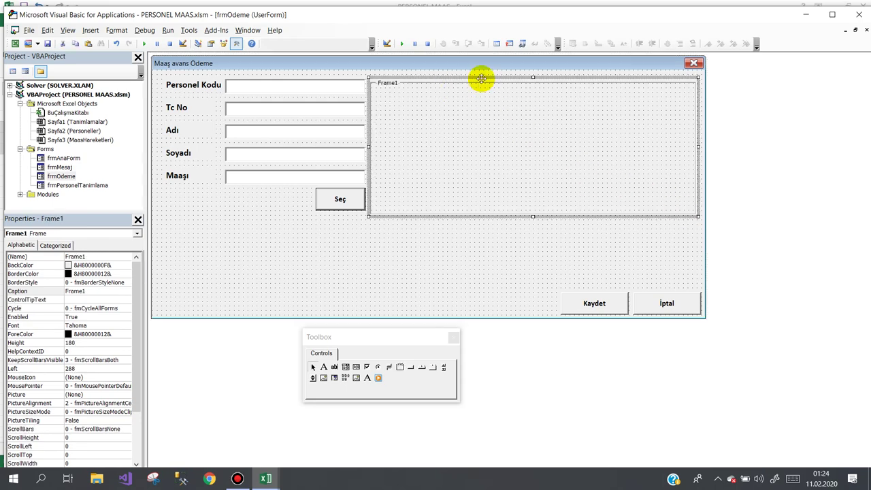
{"action": "left_click_drag", "start_coordinate": [482, 77], "coordinate": [483, 72]}
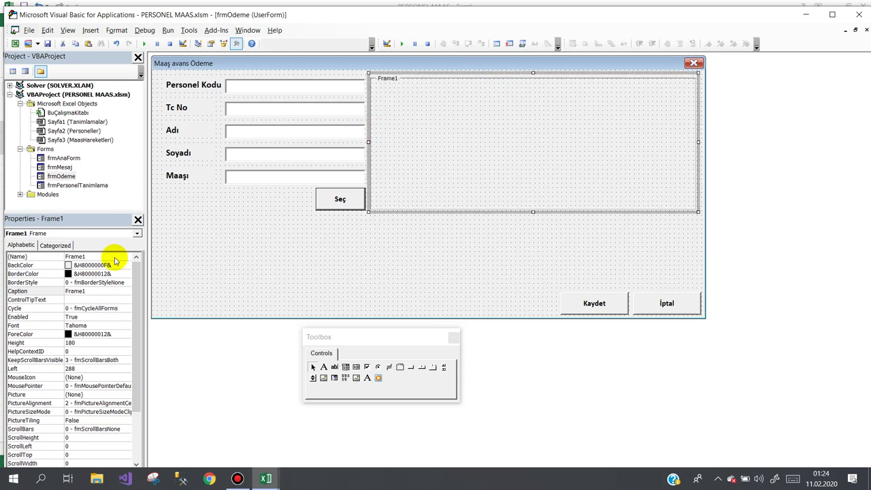
{"action": "left_click", "coordinate": [41, 291]}
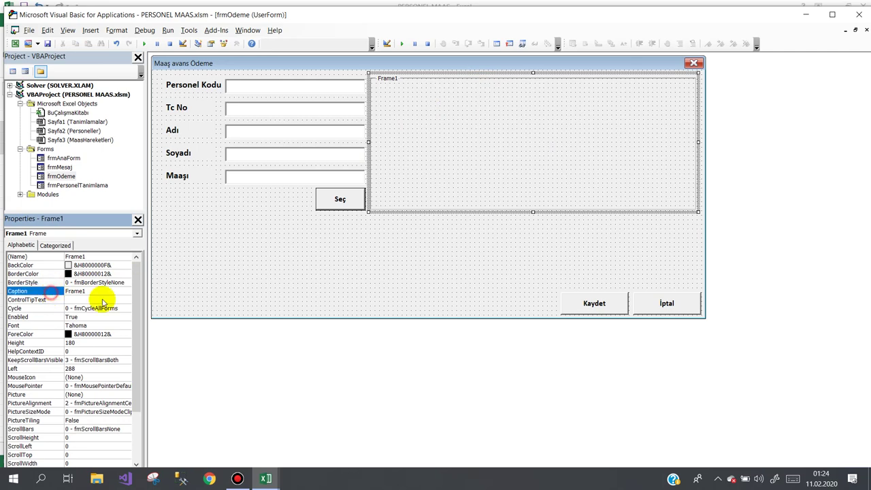
{"action": "key", "text": "Delete"}
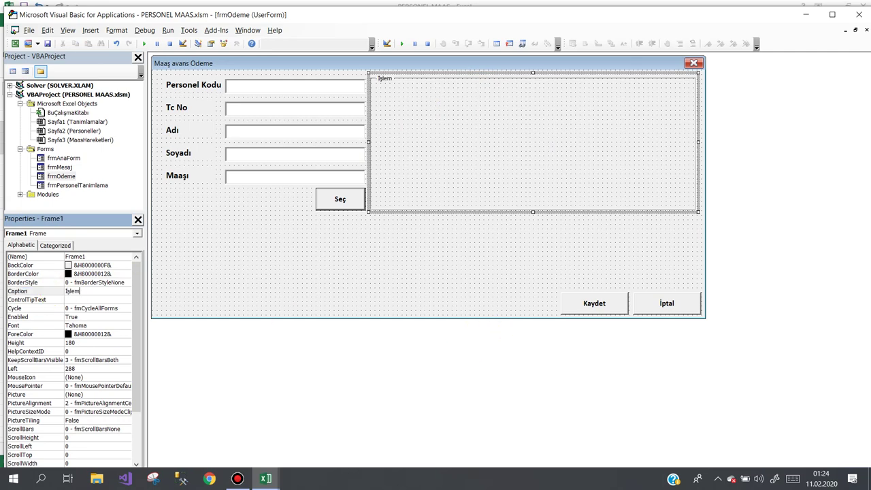
{"action": "left_click", "coordinate": [457, 128]}
{"action": "left_click", "coordinate": [282, 219]}
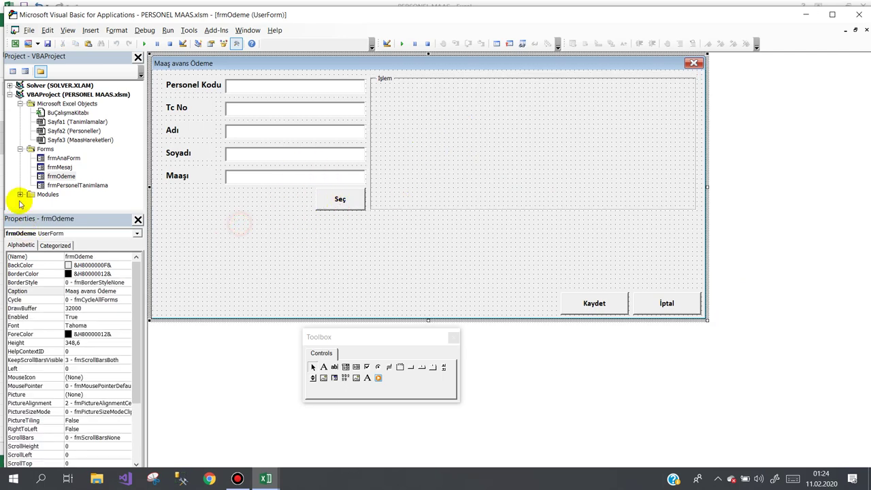
- Insert an enlarged UserForm captioned Personel Listesi, then open the frmAnaForm design
{"action": "left_click", "coordinate": [40, 151]}
{"action": "left_click", "coordinate": [40, 150]}
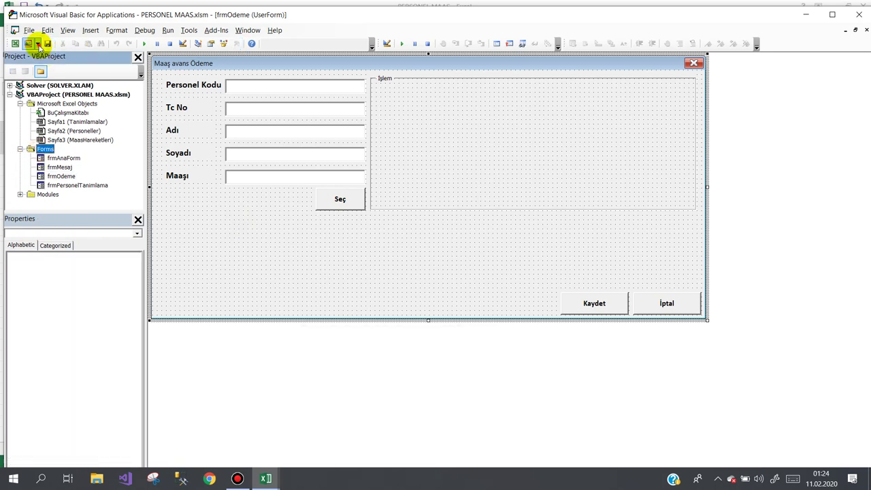
{"action": "left_click", "coordinate": [38, 43]}
{"action": "left_click", "coordinate": [43, 57]}
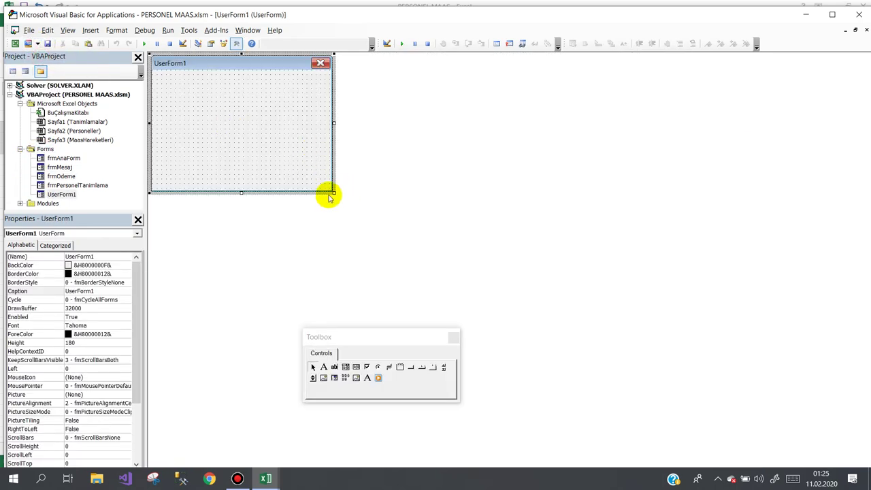
{"action": "left_click_drag", "start_coordinate": [333, 192], "coordinate": [626, 341]}
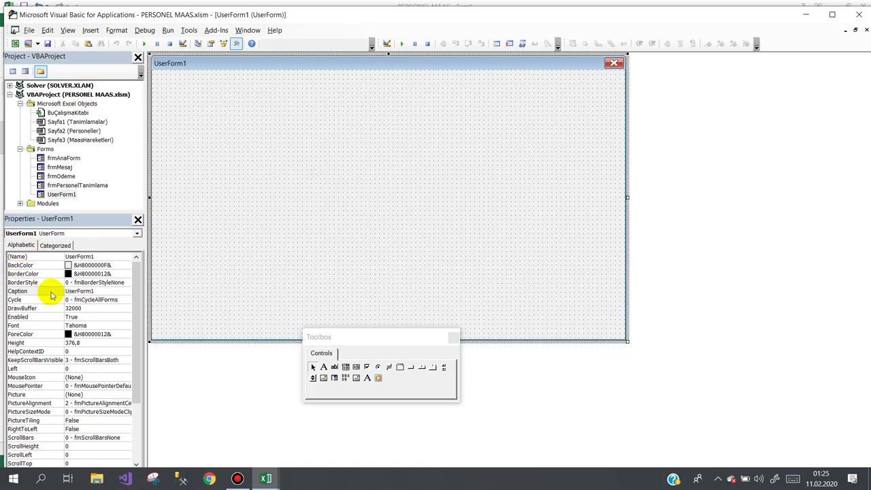
{"action": "left_click", "coordinate": [45, 291]}
{"action": "type", "text": "Personel"}
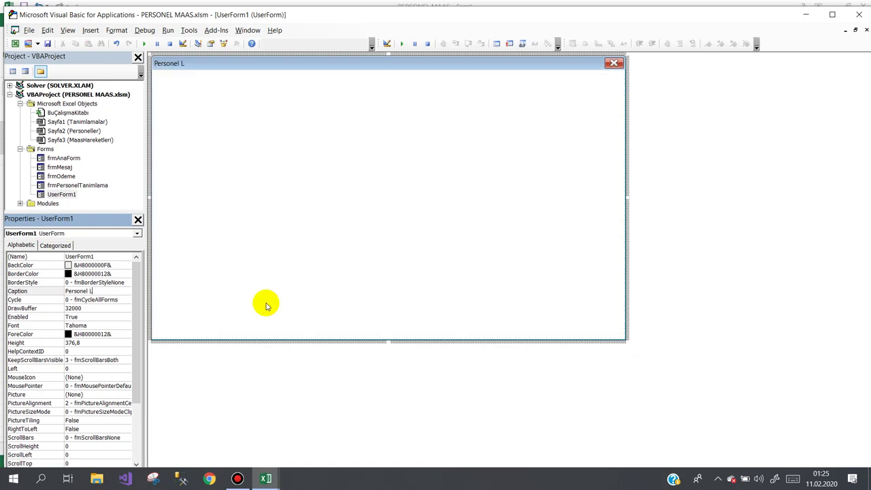
{"action": "type", "text": "Listesi"}
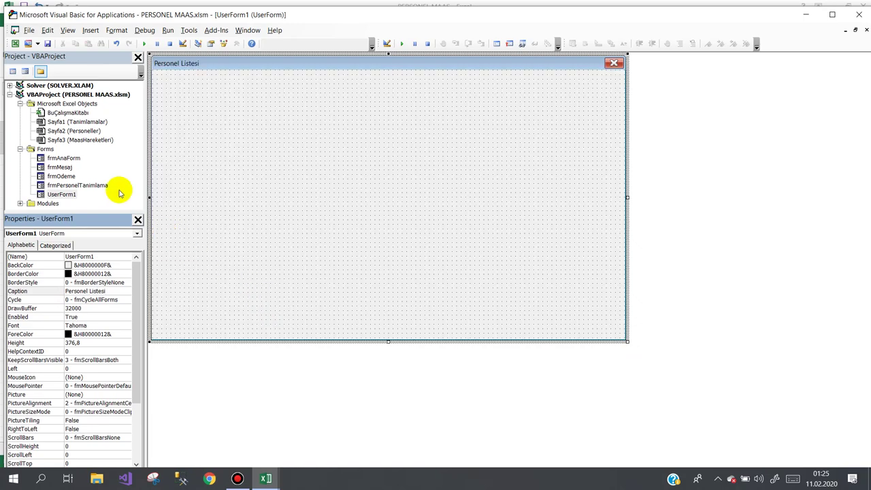
{"action": "double_click", "coordinate": [61, 157]}
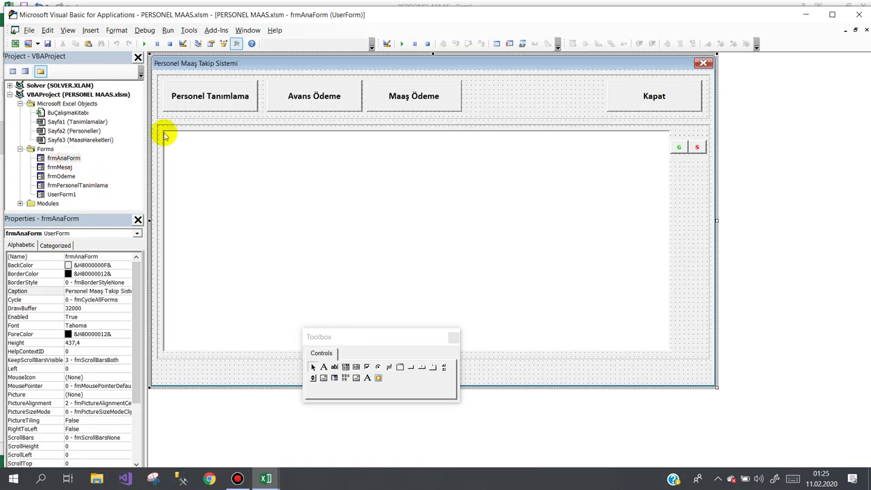
- Copy frmAnaForm's list frame and paste it onto the Personel Listesi form
{"action": "right_click", "coordinate": [161, 134]}
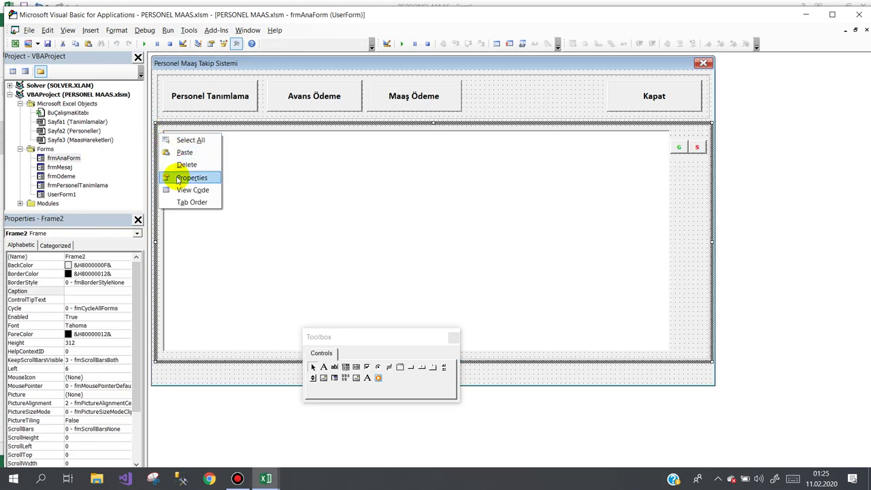
{"action": "left_click", "coordinate": [156, 225]}
{"action": "right_click", "coordinate": [157, 224]}
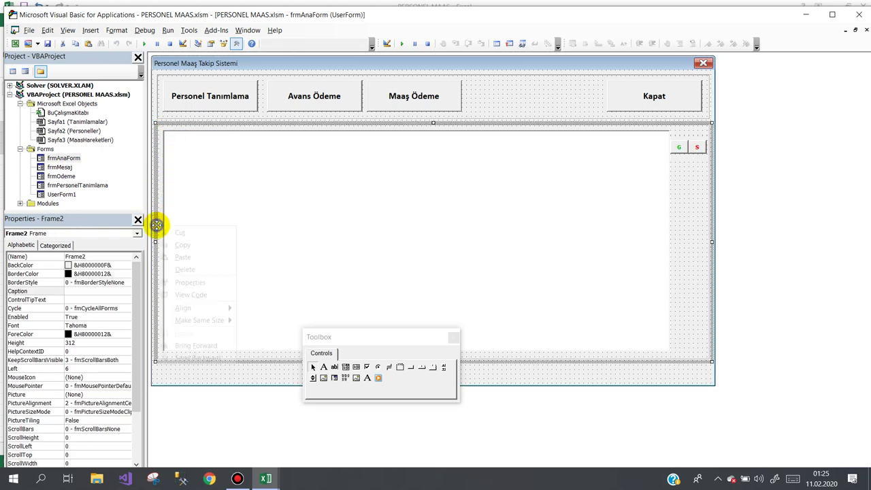
{"action": "left_click", "coordinate": [176, 243]}
{"action": "double_click", "coordinate": [71, 198]}
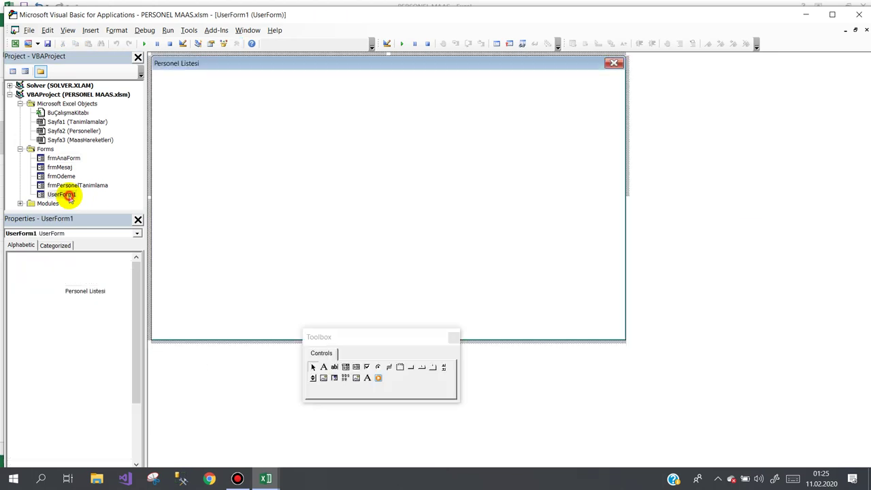
{"action": "right_click", "coordinate": [198, 98]}
{"action": "left_click", "coordinate": [224, 120]}
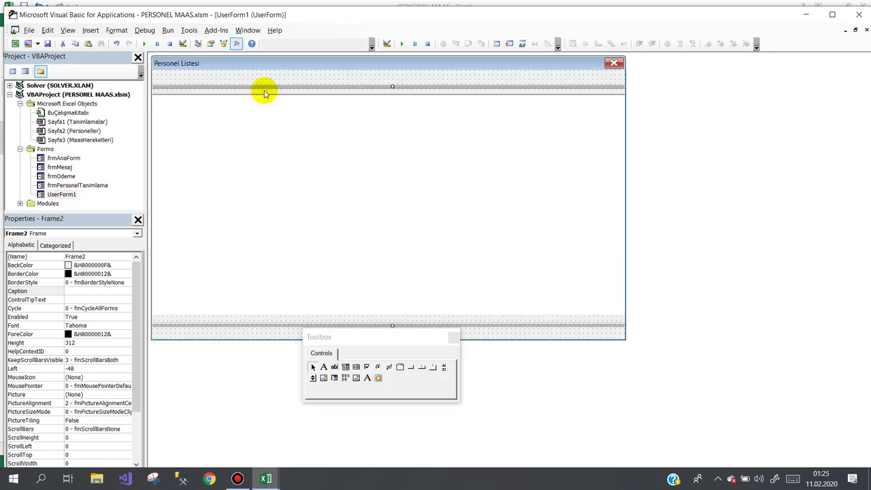
- Reposition the pasted list frame and resize it and the form to fit each other
{"action": "left_click_drag", "start_coordinate": [273, 86], "coordinate": [315, 97]}
{"action": "left_click", "coordinate": [593, 333]}
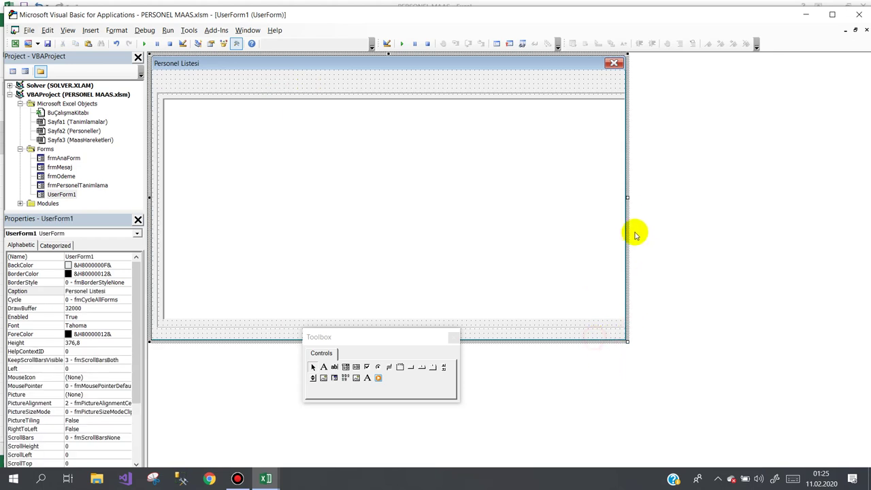
{"action": "left_click_drag", "start_coordinate": [626, 197], "coordinate": [732, 218]}
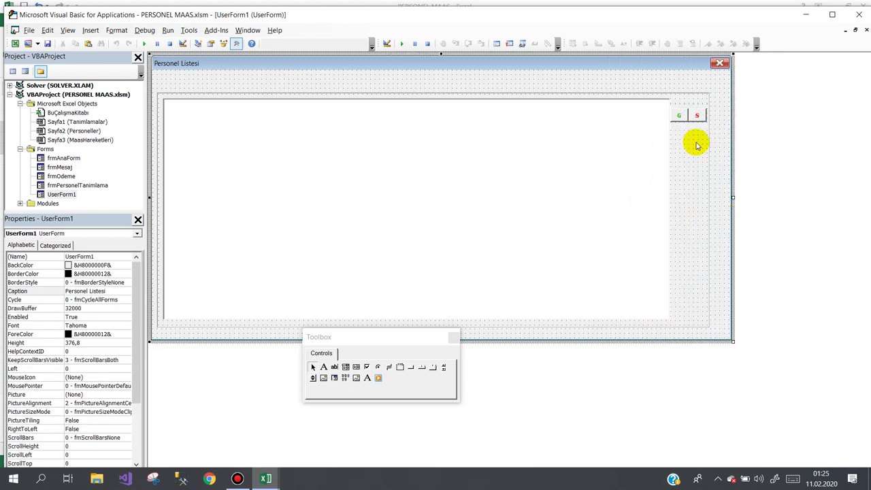
{"action": "left_click", "coordinate": [678, 118]}
{"action": "left_click", "coordinate": [676, 123]}
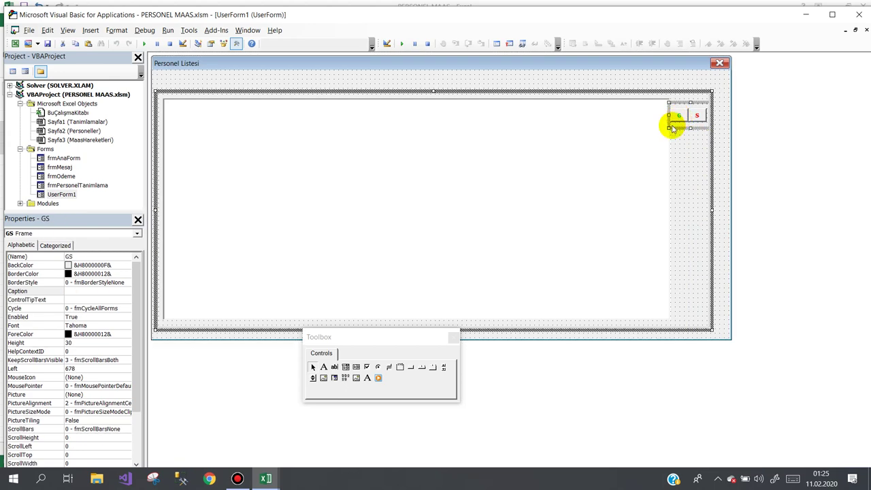
{"action": "left_click", "coordinate": [672, 128]}
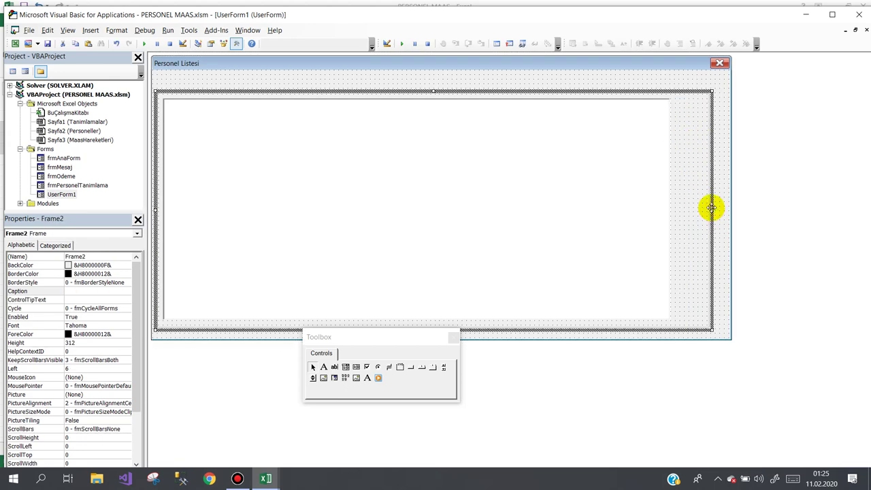
{"action": "left_click_drag", "start_coordinate": [710, 210], "coordinate": [671, 213]}
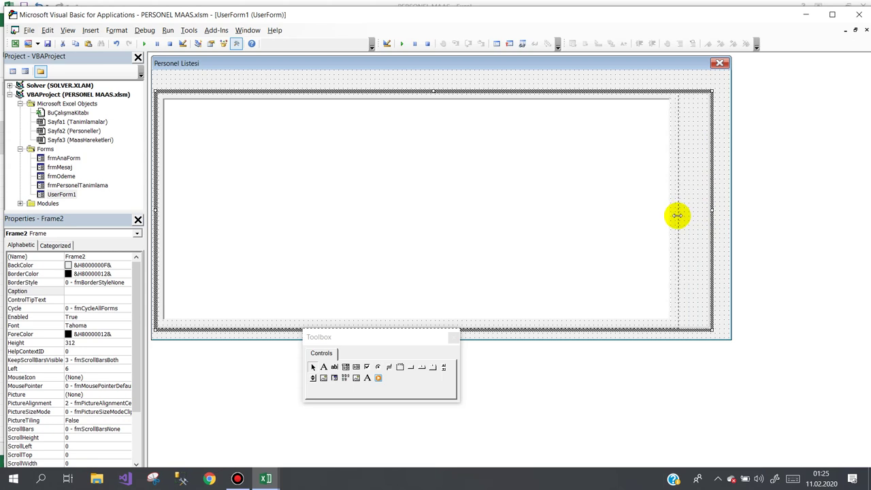
{"action": "left_click", "coordinate": [694, 207]}
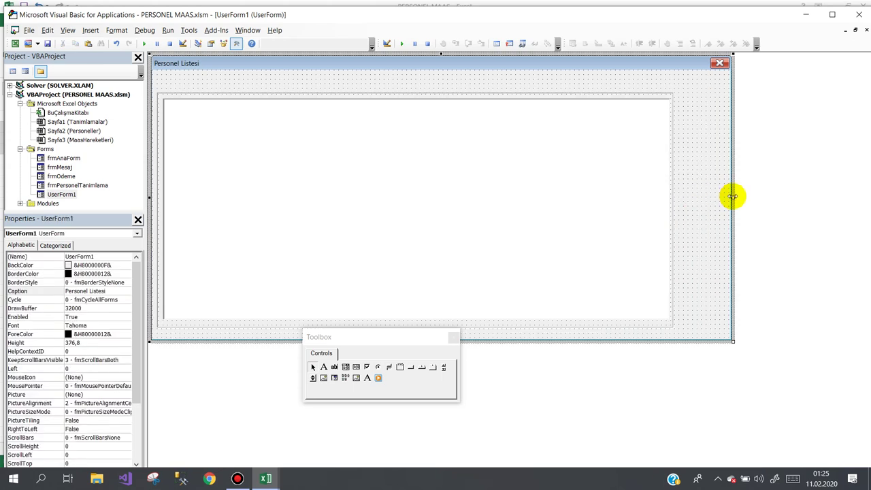
{"action": "left_click_drag", "start_coordinate": [731, 196], "coordinate": [682, 199]}
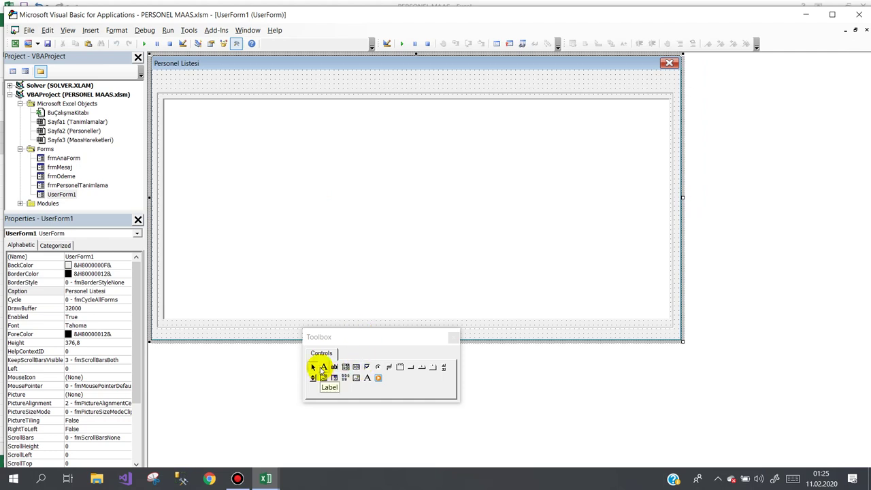
- Draw a header frame across the top of the Personel Listesi form, about 30 high
{"action": "left_click", "coordinate": [401, 367]}
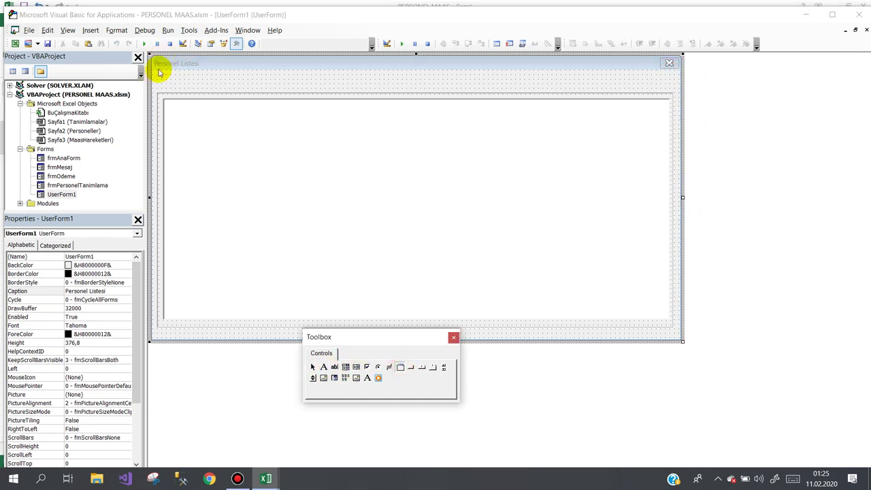
{"action": "left_click_drag", "start_coordinate": [155, 72], "coordinate": [675, 93]}
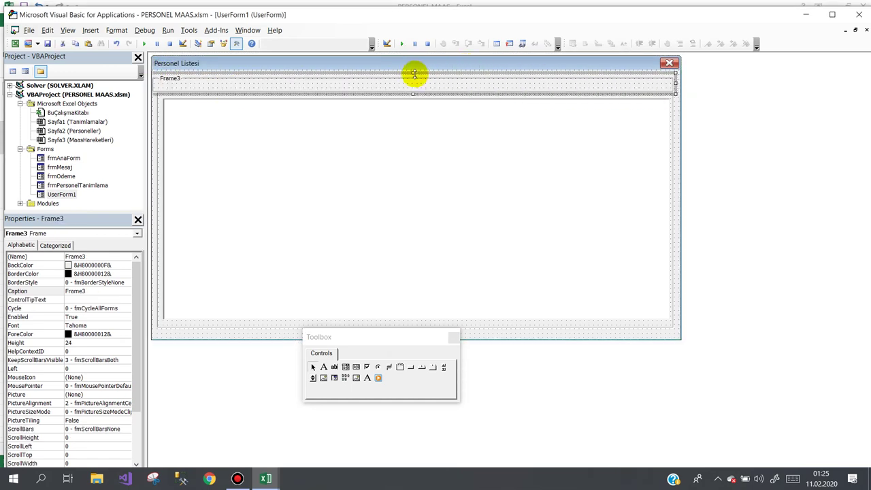
{"action": "left_click_drag", "start_coordinate": [414, 70], "coordinate": [414, 66]}
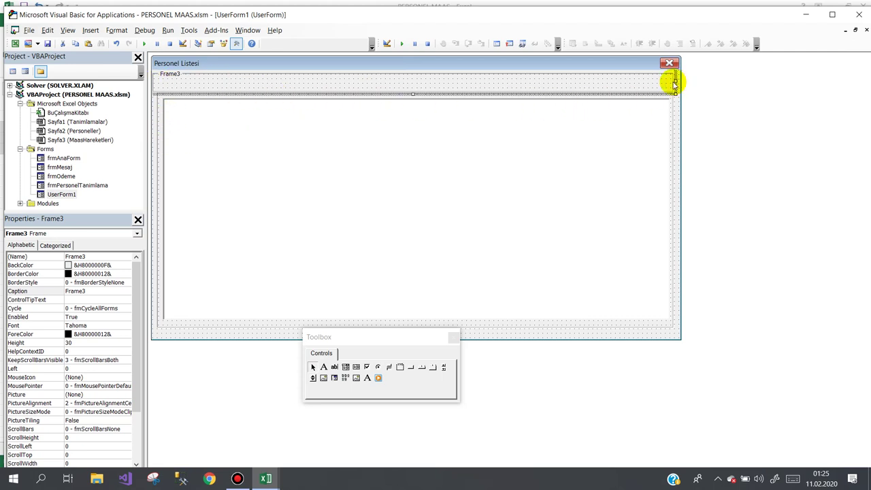
{"action": "left_click_drag", "start_coordinate": [672, 81], "coordinate": [668, 81]}
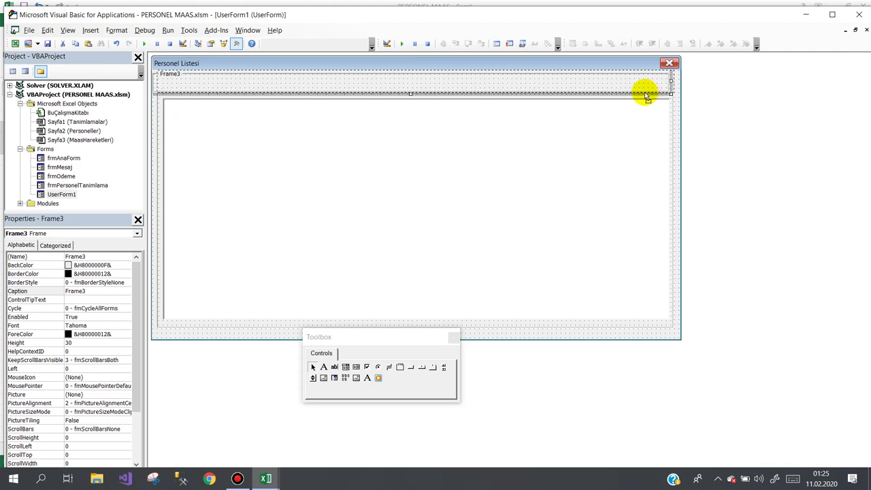
{"action": "left_click_drag", "start_coordinate": [646, 96], "coordinate": [651, 96]}
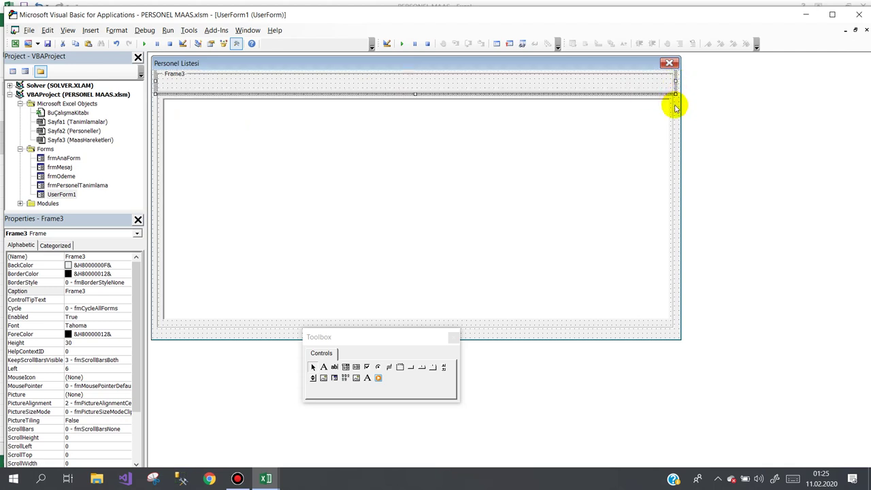
{"action": "left_click", "coordinate": [675, 104]}
{"action": "left_click", "coordinate": [284, 83]}
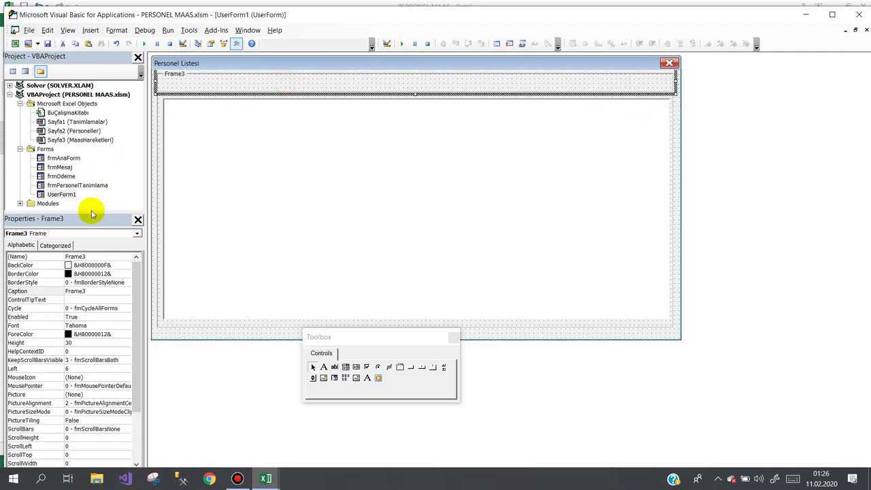
- Clear the header frame's caption and keep its BorderStyle at 0 - None
{"action": "left_click", "coordinate": [53, 292]}
{"action": "double_click", "coordinate": [53, 292]}
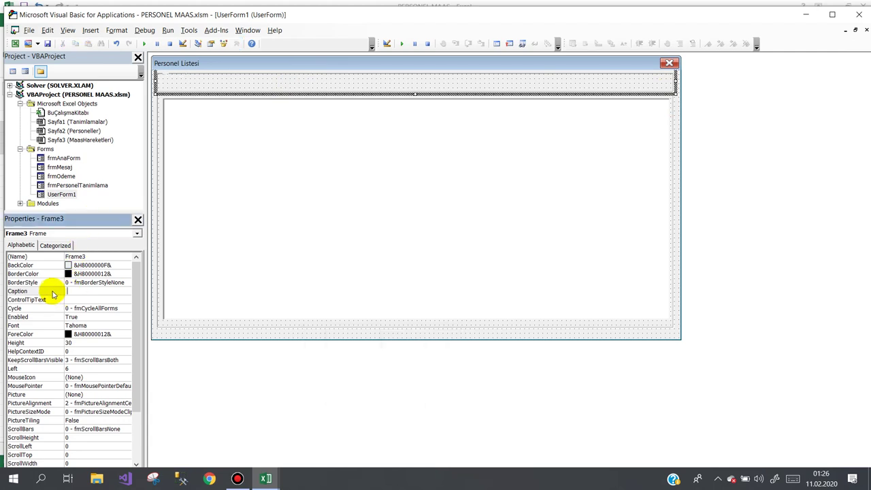
{"action": "key", "text": "BackSpace"}
{"action": "left_click", "coordinate": [46, 285]}
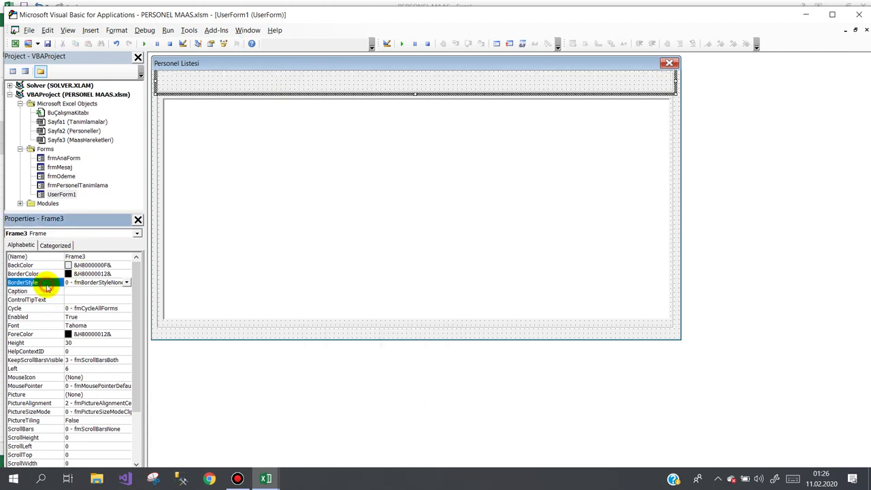
{"action": "double_click", "coordinate": [48, 282]}
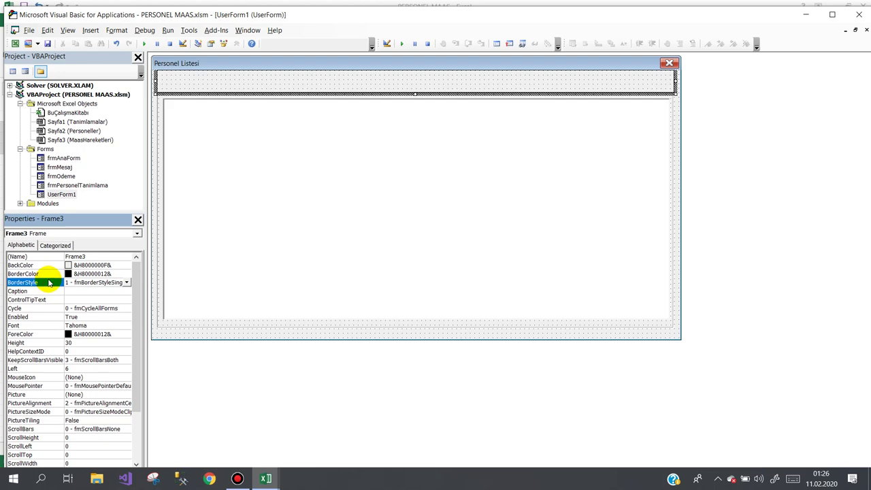
{"action": "double_click", "coordinate": [53, 288]}
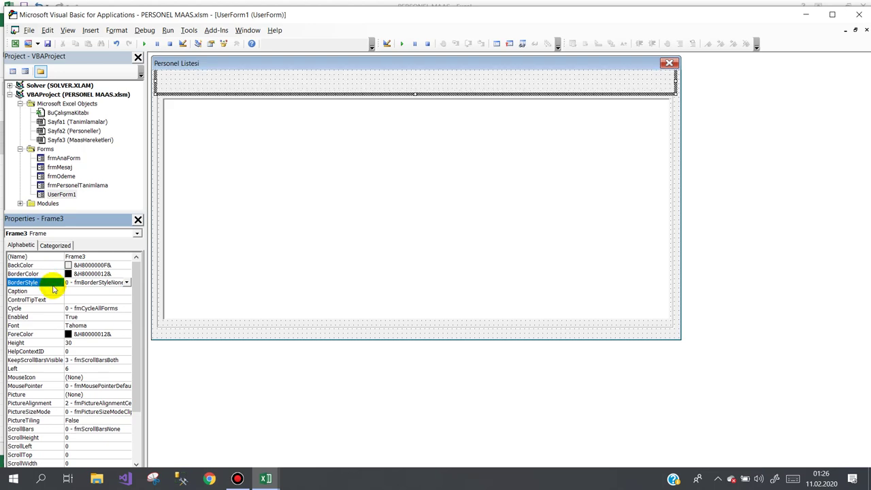
- Set the header frame's BackColor to orange-red (&H000040C0&) from the palette
{"action": "left_click", "coordinate": [674, 168]}
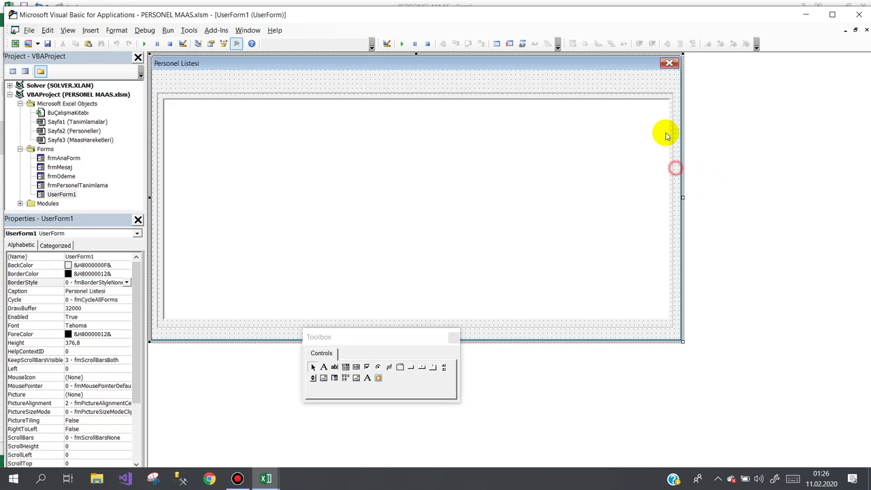
{"action": "left_click", "coordinate": [633, 83]}
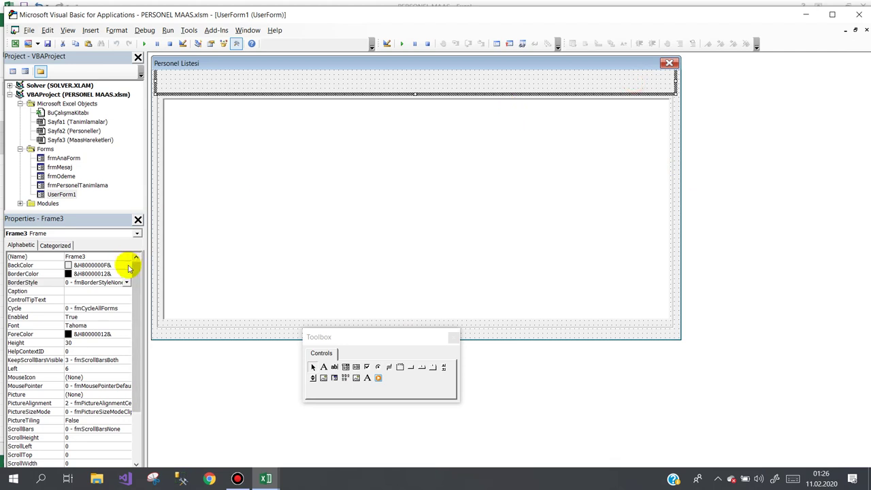
{"action": "left_click", "coordinate": [128, 268]}
{"action": "left_click", "coordinate": [127, 265]}
{"action": "left_click", "coordinate": [59, 276]}
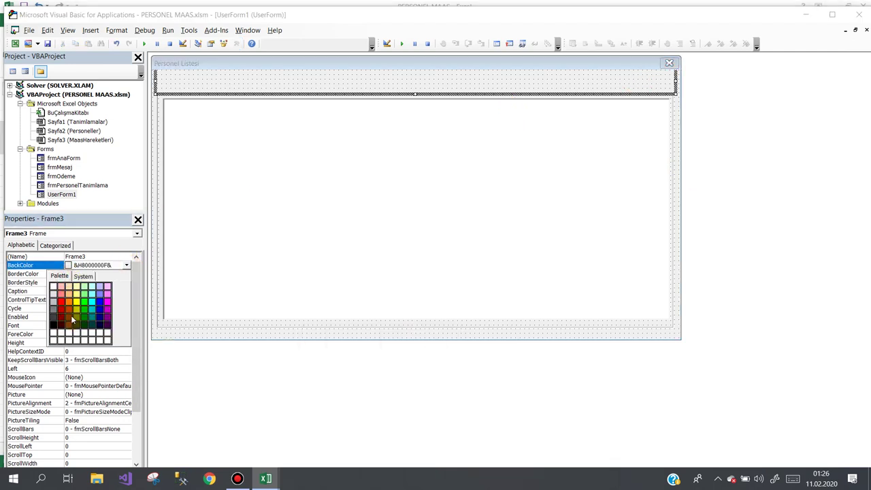
{"action": "left_click", "coordinate": [71, 310]}
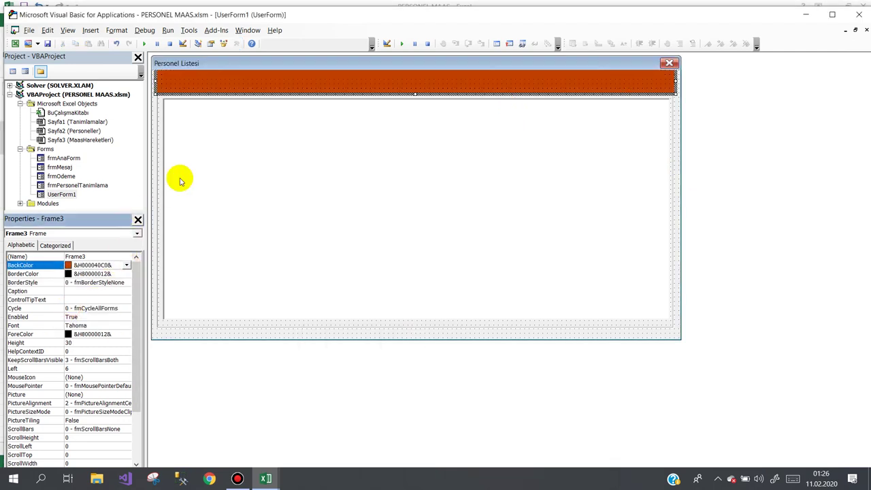
- Add a label in the orange header strip captioned 'PERSONEL LİSTESİ'
{"action": "left_click", "coordinate": [361, 65]}
{"action": "left_click", "coordinate": [323, 367]}
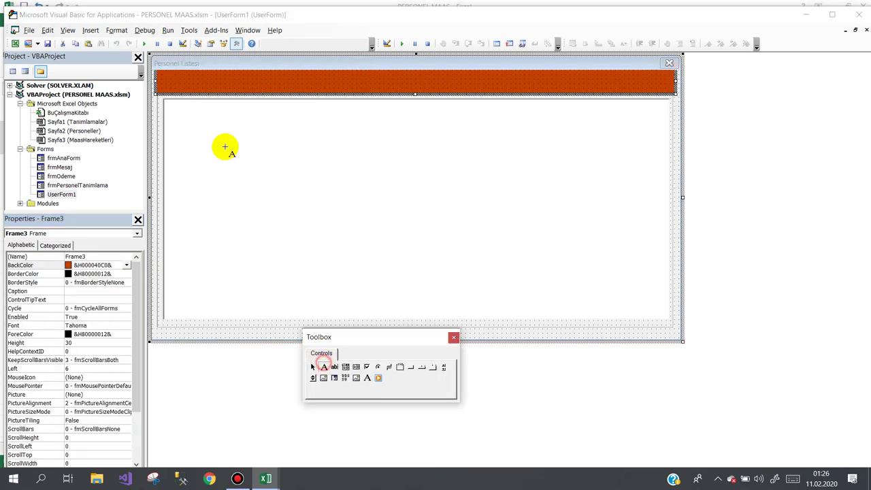
{"action": "left_click", "coordinate": [170, 78]}
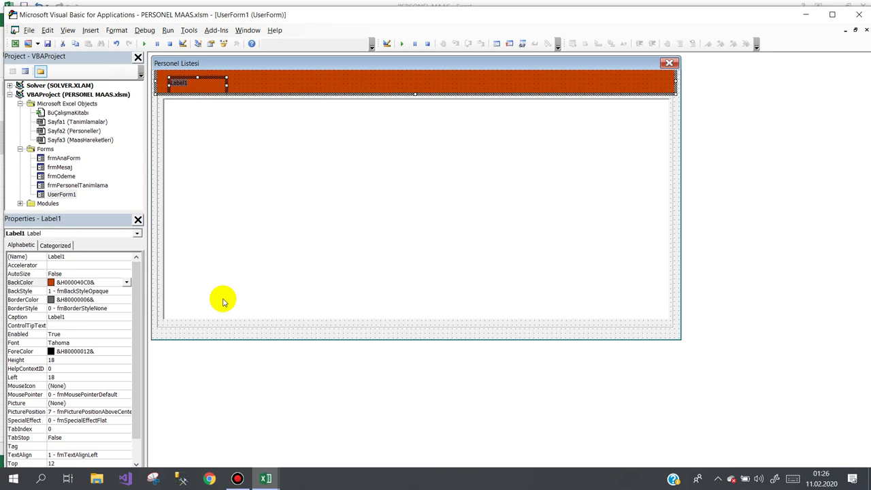
{"action": "type", "text": "PERSONEL LİSTESİ"}
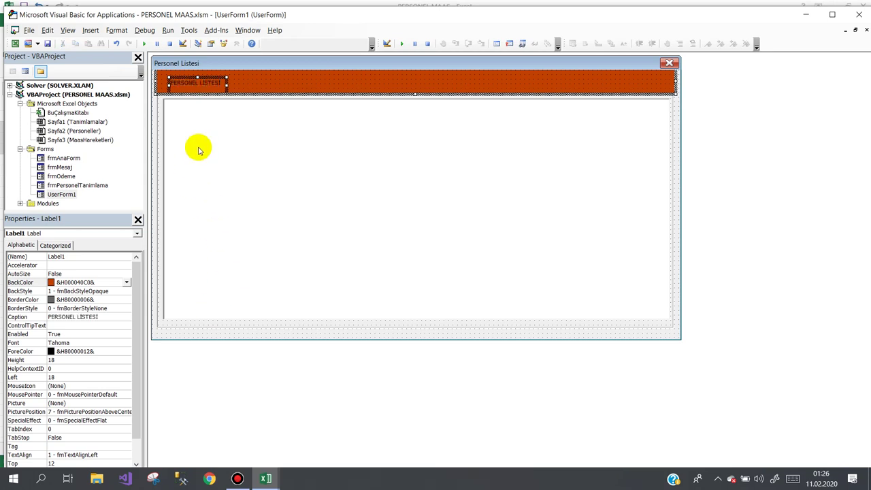
- Set the title label's font to Calibri, bold, size 22
{"action": "left_click", "coordinate": [116, 343]}
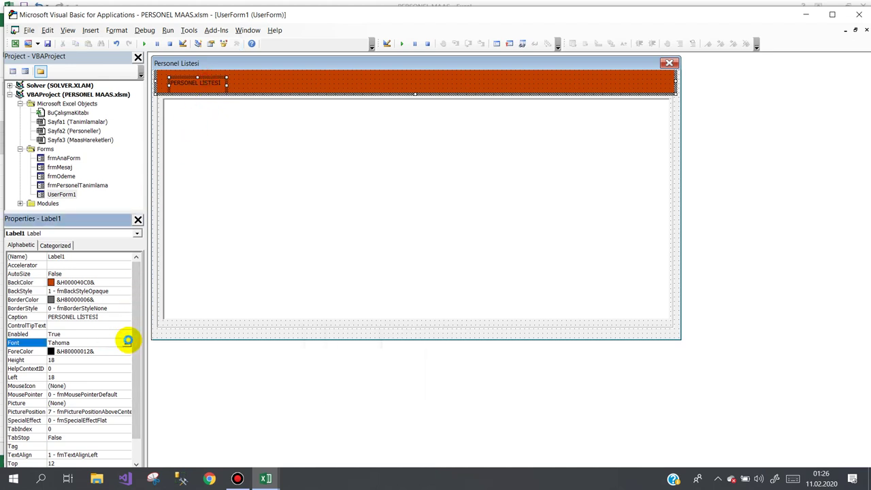
{"action": "left_click", "coordinate": [126, 342]}
{"action": "scroll", "coordinate": [99, 140], "scroll_direction": "up", "scroll_amount": 10}
{"action": "left_click", "coordinate": [70, 117]}
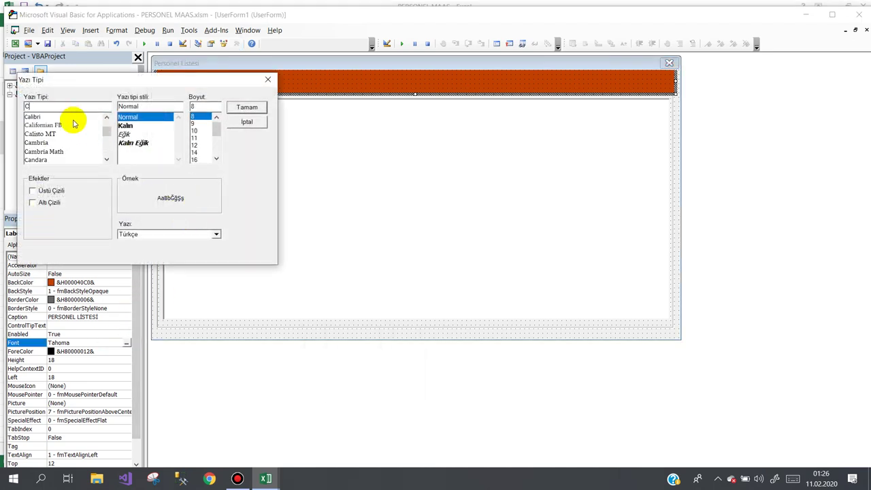
{"action": "left_click", "coordinate": [139, 151]}
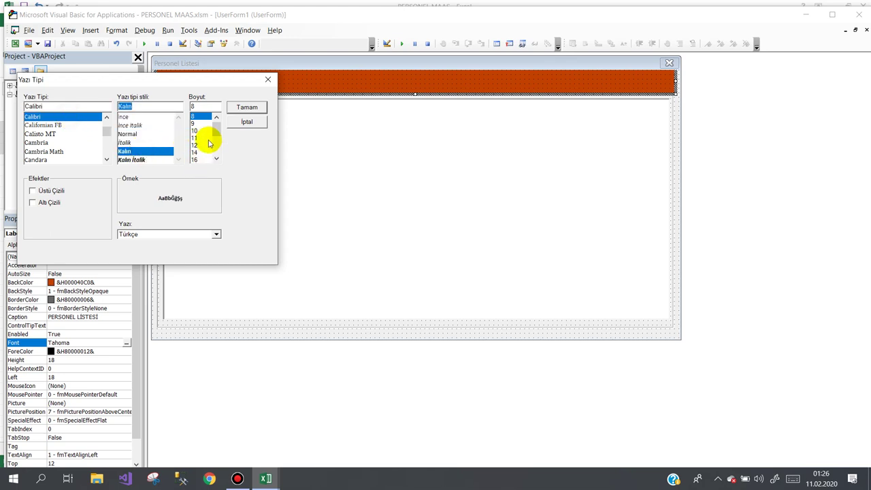
{"action": "left_click_drag", "start_coordinate": [216, 130], "coordinate": [216, 140]}
{"action": "left_click", "coordinate": [195, 130]}
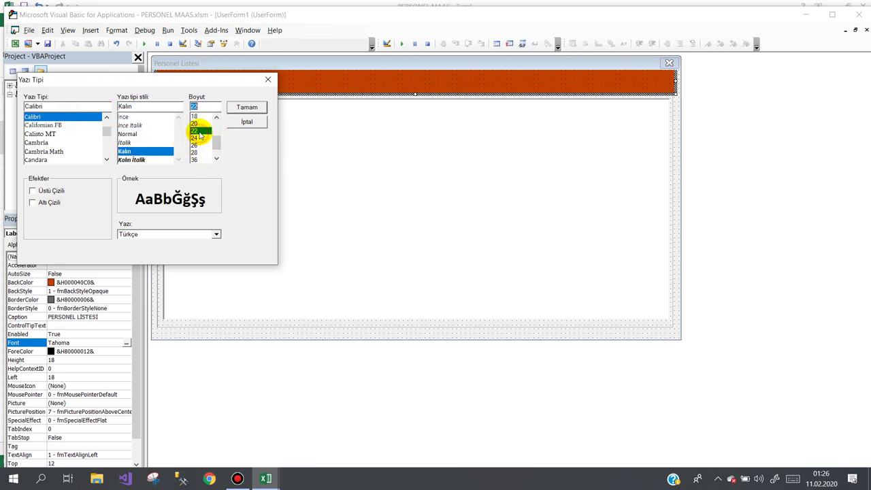
{"action": "left_click", "coordinate": [237, 108]}
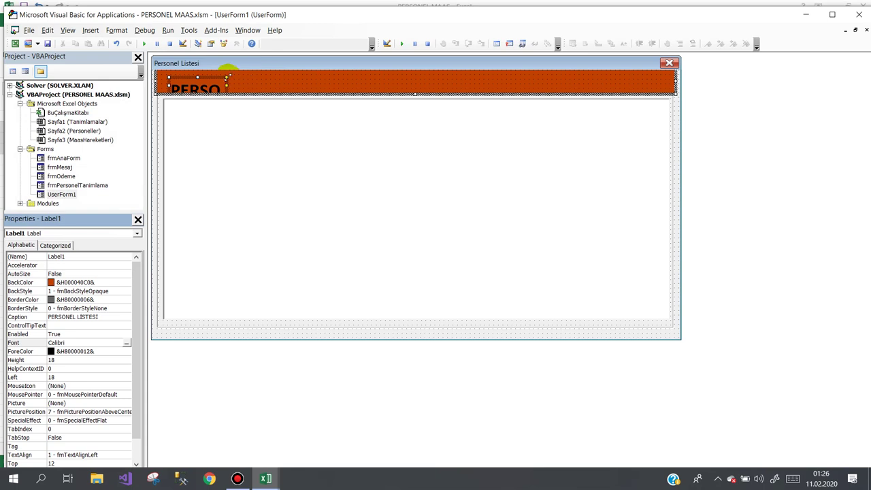
- Enlarge the label to fit the whole title and make its text white
{"action": "left_click_drag", "start_coordinate": [227, 84], "coordinate": [408, 66]}
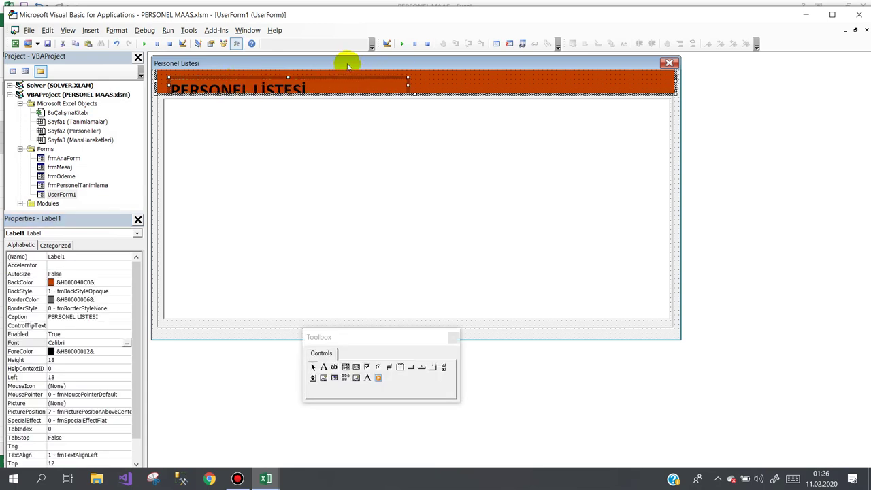
{"action": "left_click_drag", "start_coordinate": [289, 68], "coordinate": [290, 69]}
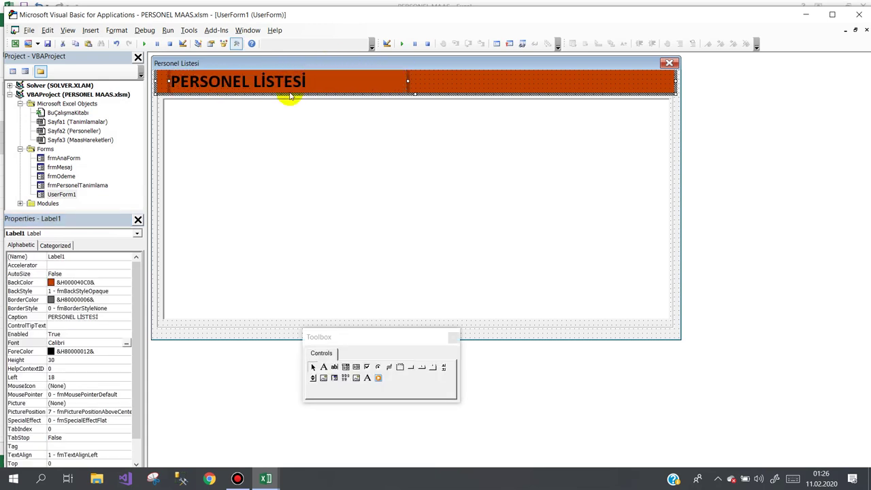
{"action": "left_click", "coordinate": [121, 351]}
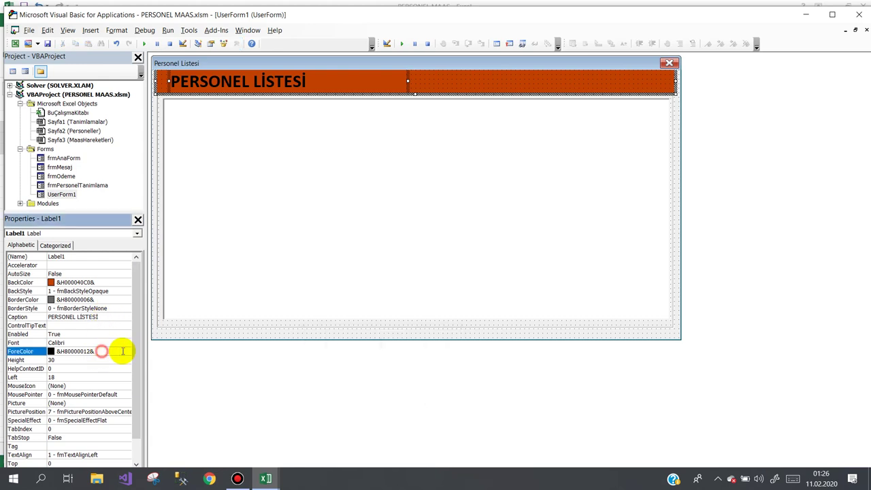
{"action": "left_click", "coordinate": [126, 351]}
{"action": "left_click", "coordinate": [59, 362]}
{"action": "left_click", "coordinate": [53, 374]}
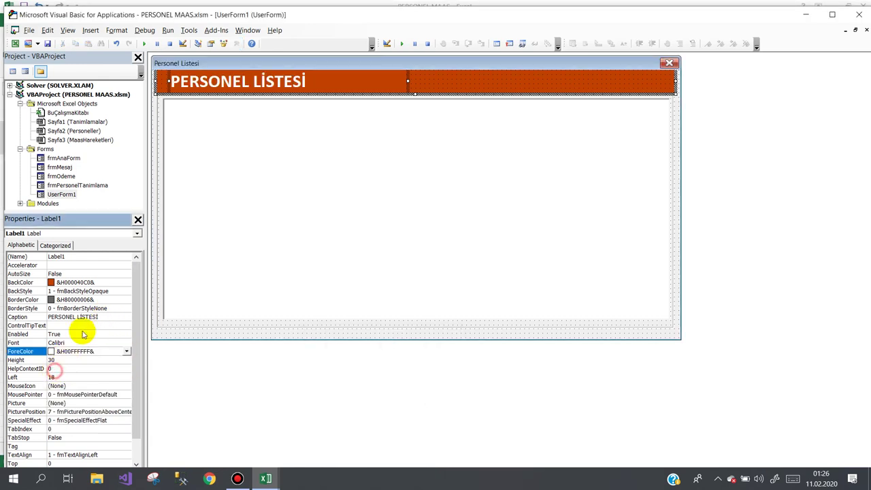
{"action": "left_click", "coordinate": [260, 61]}
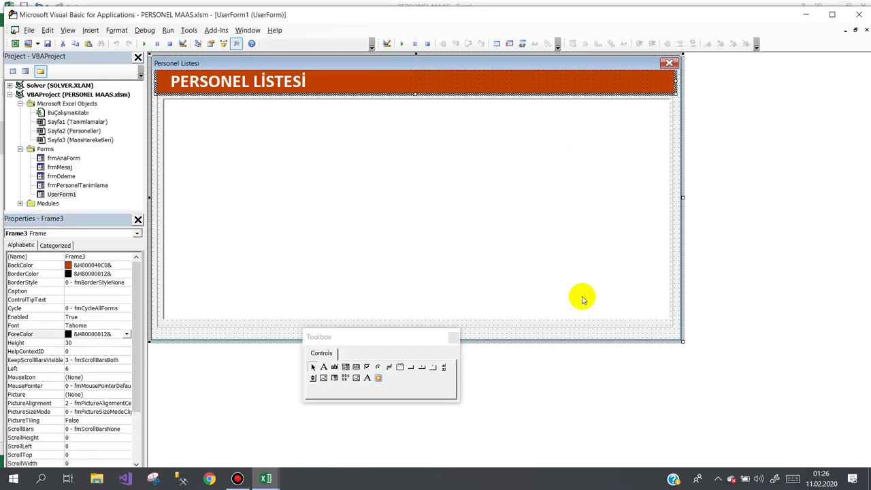
{"action": "left_click", "coordinate": [578, 336]}
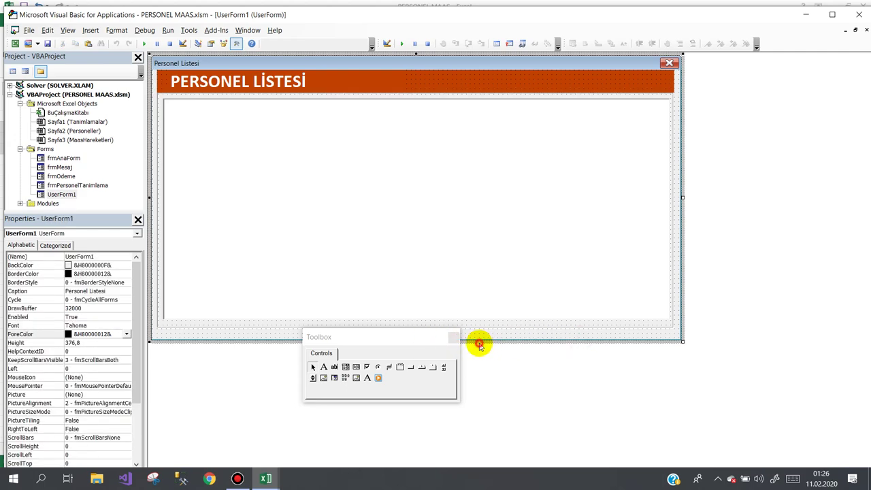
- Make the form taller (height 399) and add a bottom-right command button captioned 'Seç'
{"action": "left_click_drag", "start_coordinate": [409, 338], "coordinate": [820, 201]}
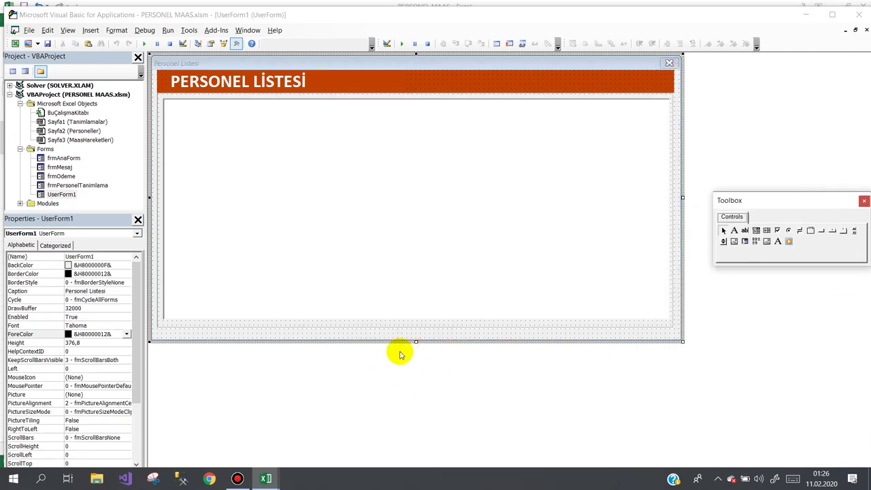
{"action": "left_click_drag", "start_coordinate": [416, 341], "coordinate": [416, 357]}
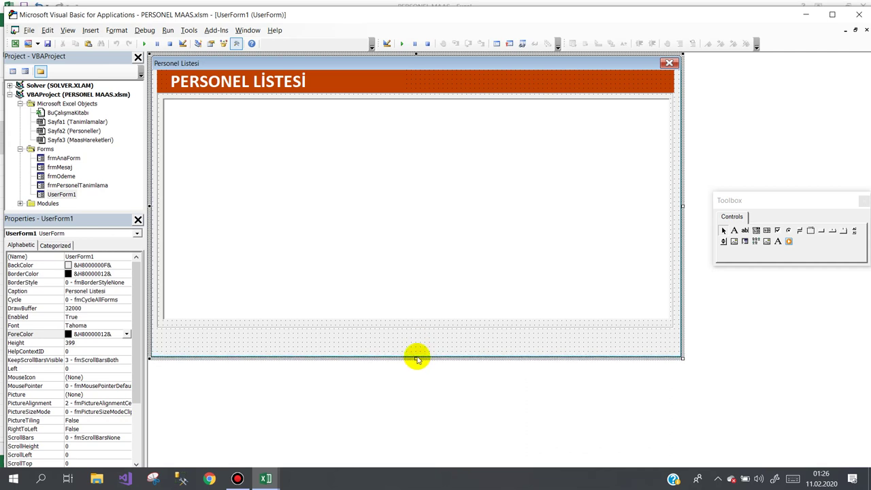
{"action": "left_click", "coordinate": [822, 232]}
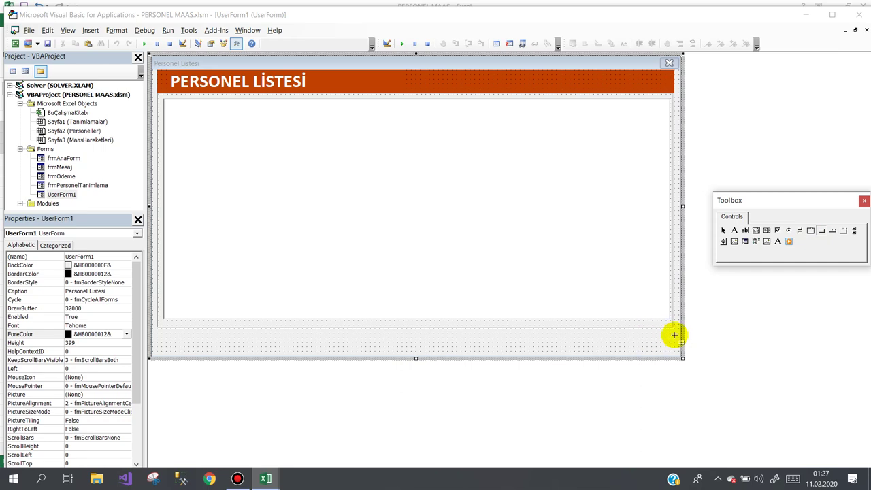
{"action": "left_click", "coordinate": [672, 333]}
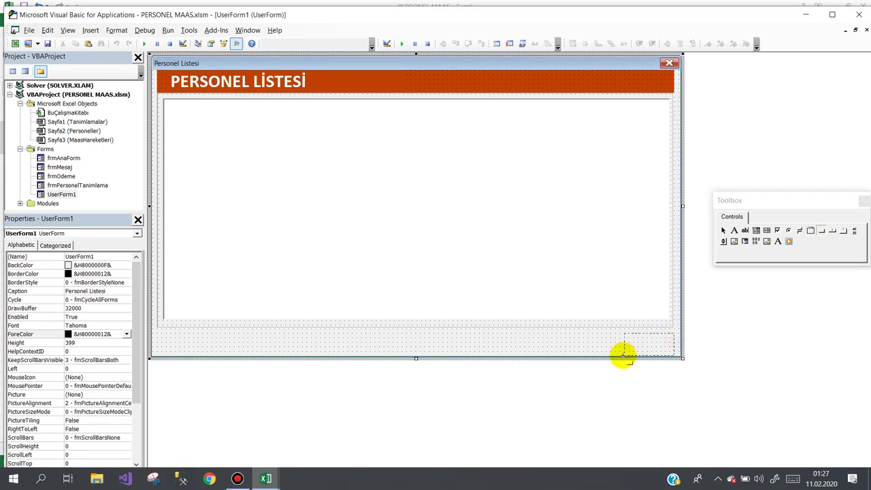
{"action": "left_click_drag", "start_coordinate": [622, 354], "coordinate": [622, 354]}
{"action": "left_click", "coordinate": [662, 345]}
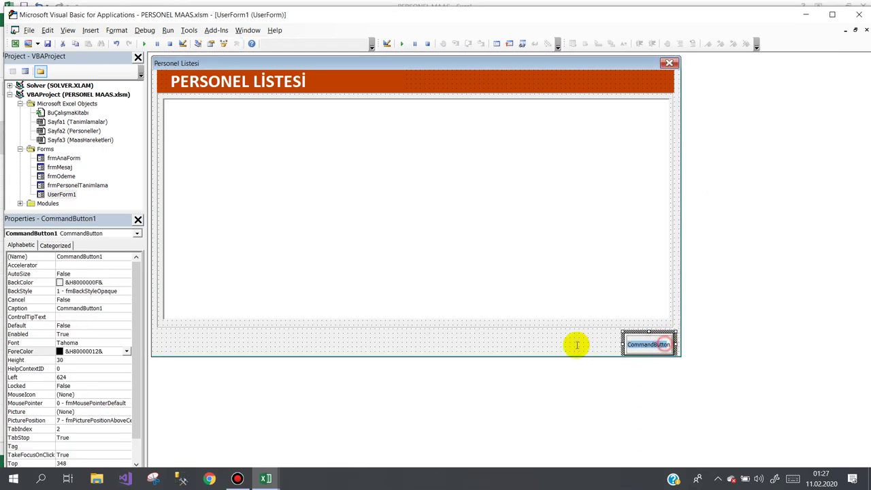
{"action": "key", "text": "BackSpace"}
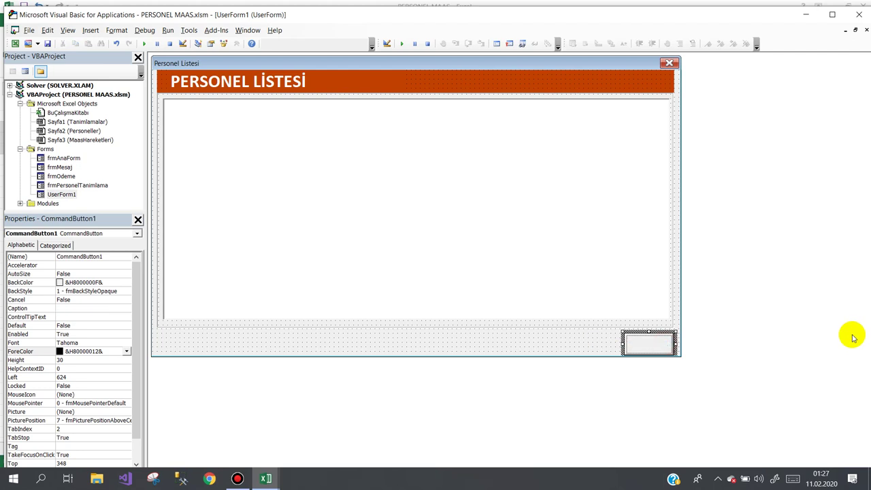
{"action": "type", "text": "sEÇ"}
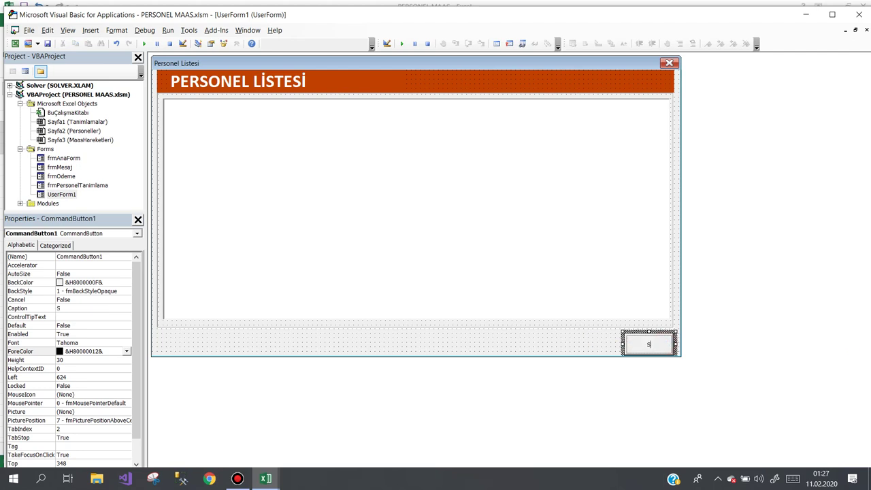
{"action": "type", "text": "EÇ"}
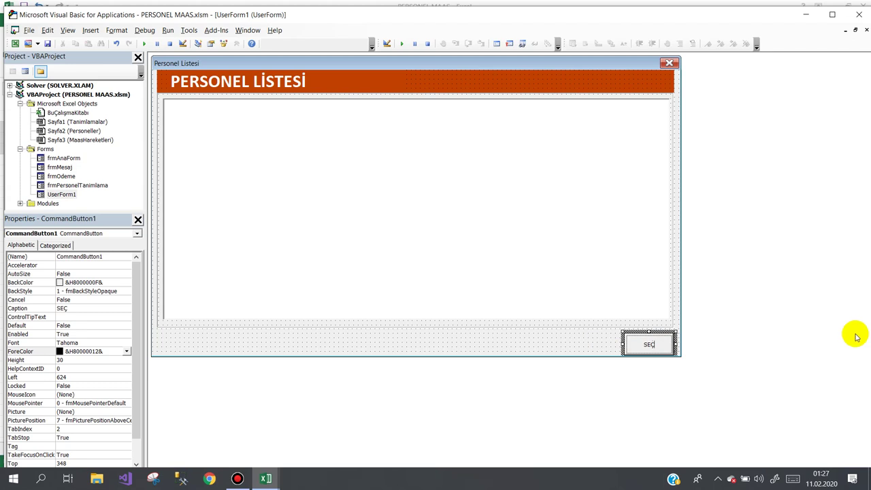
{"action": "key", "text": "BackSpace"}
{"action": "key", "text": "BackSpace"}
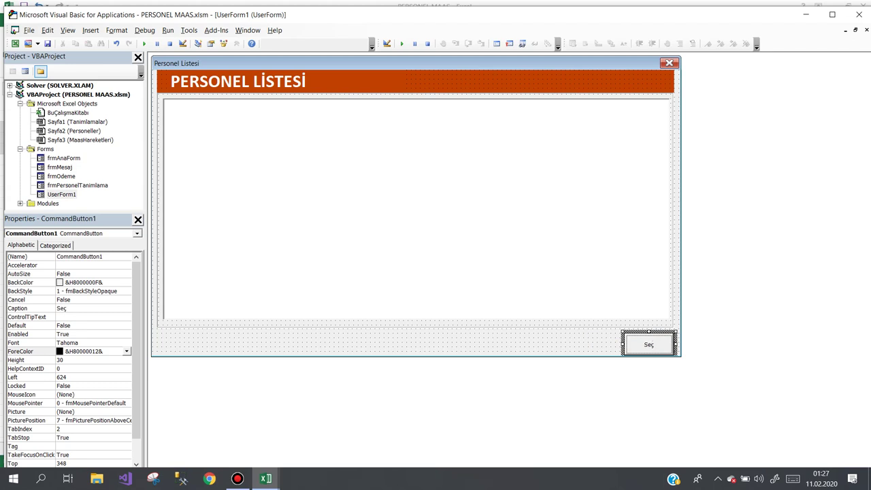
{"action": "left_click", "coordinate": [641, 334]}
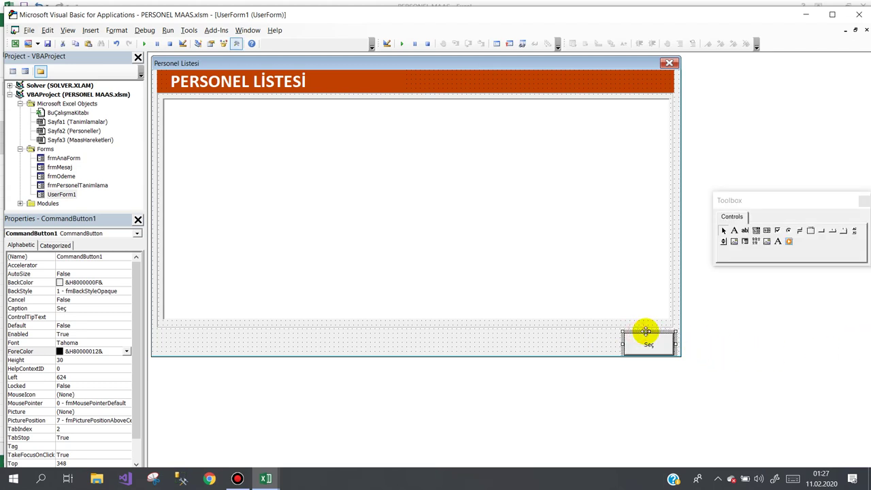
- Give the Seç button a larger bold Calibri font
{"action": "left_click", "coordinate": [122, 342]}
{"action": "left_click", "coordinate": [126, 342]}
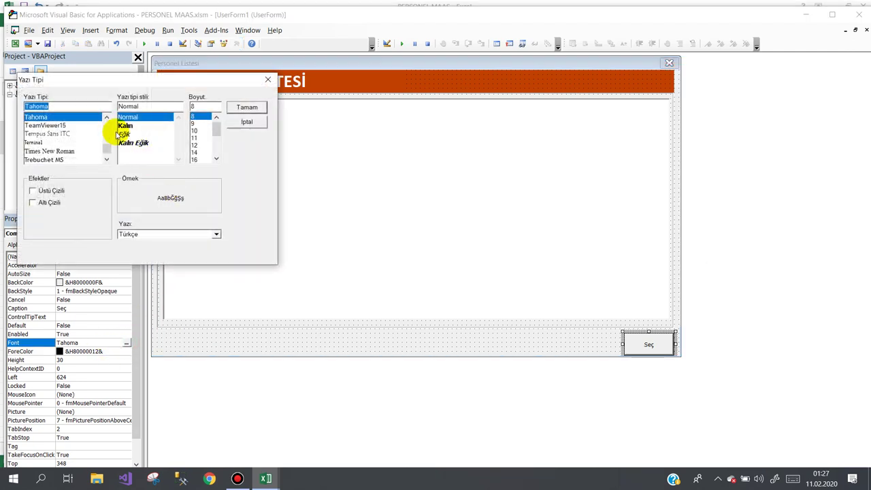
{"action": "type", "text": "c"}
{"action": "left_click", "coordinate": [68, 117]}
{"action": "left_click", "coordinate": [128, 150]}
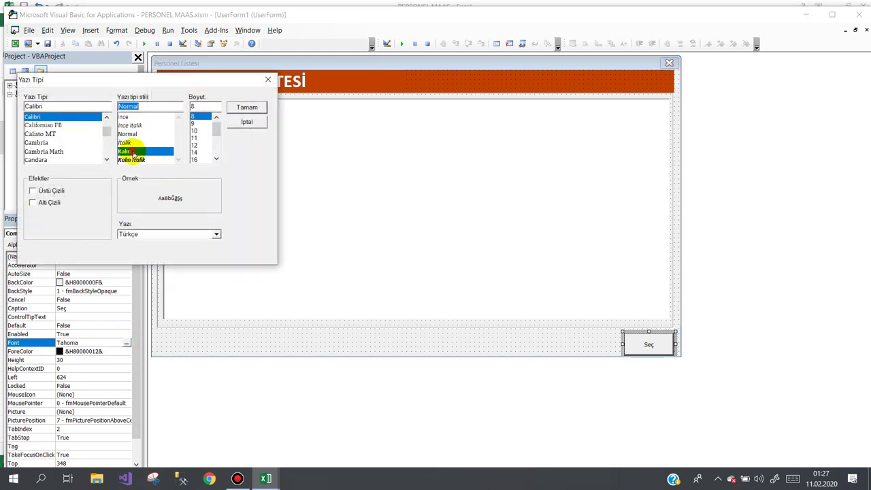
{"action": "left_click", "coordinate": [197, 143]}
{"action": "left_click", "coordinate": [240, 108]}
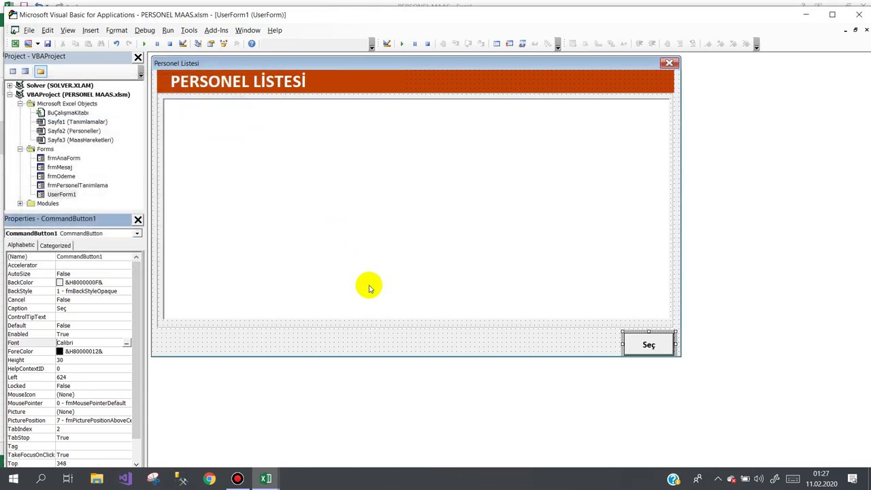
- Rename the form to frmPersonelListesi
{"action": "left_click", "coordinate": [409, 344]}
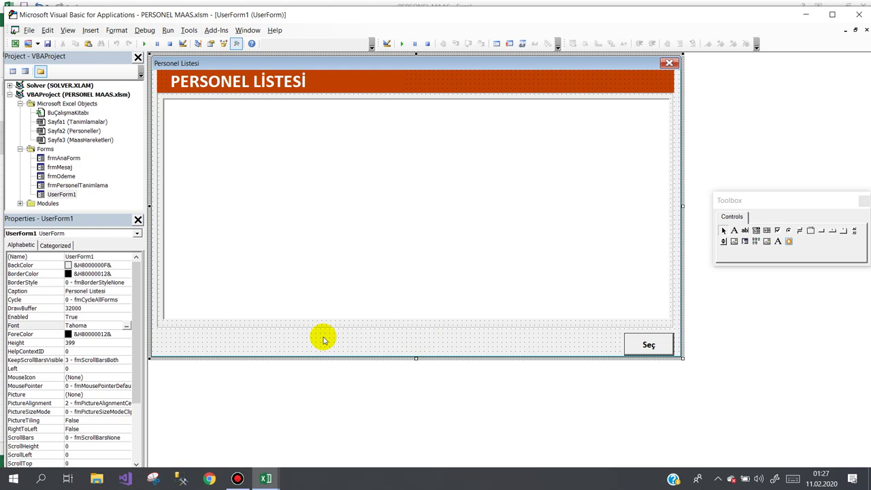
{"action": "left_click", "coordinate": [52, 262]}
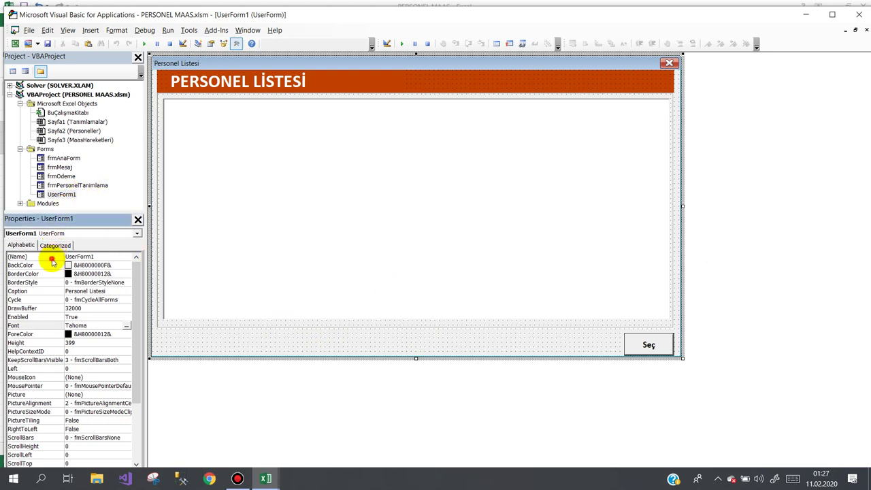
{"action": "type", "text": "frmPersonelListesi"}
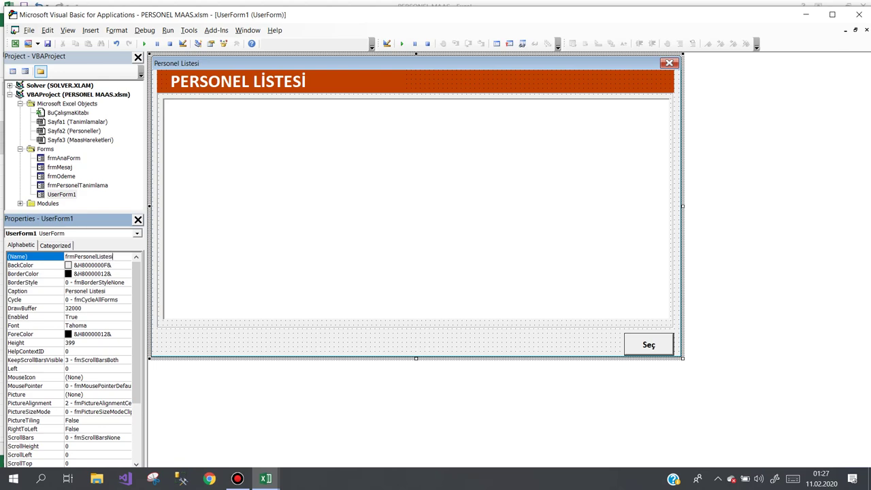
{"action": "key", "text": "Return"}
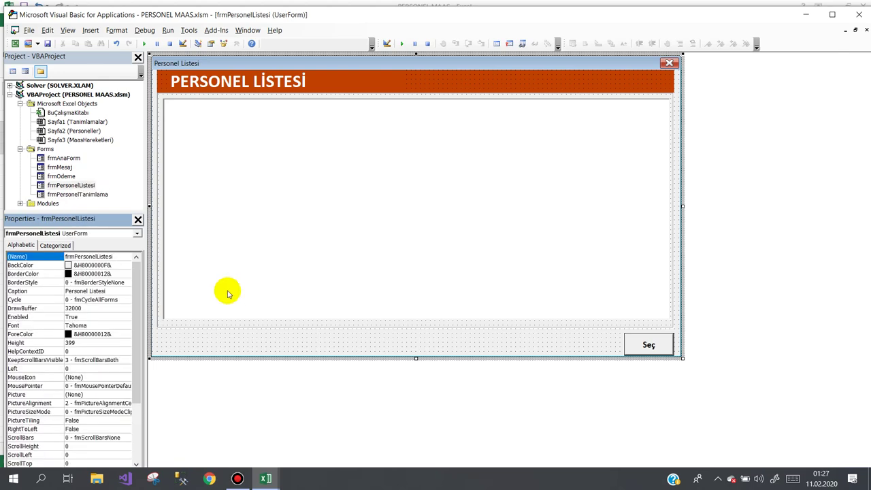
- Open frmAnaForm's code and select the TumPersoneller procedure to inspect it
{"action": "double_click", "coordinate": [62, 158]}
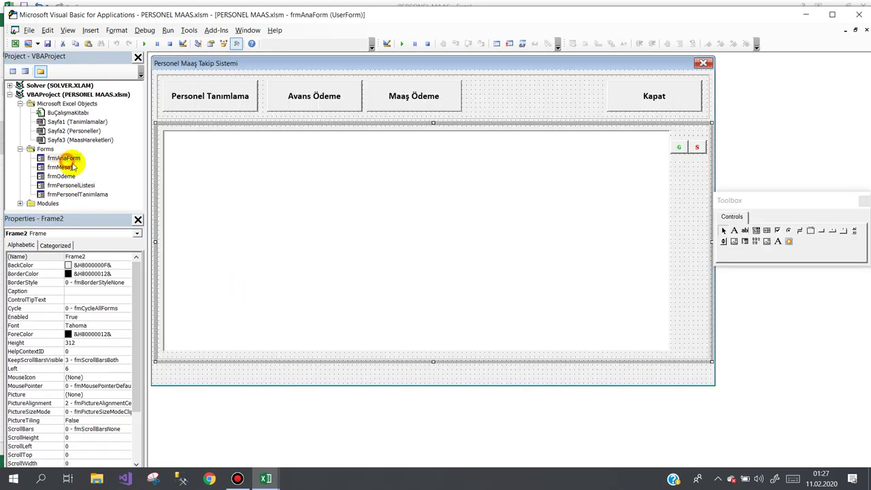
{"action": "left_click", "coordinate": [196, 378]}
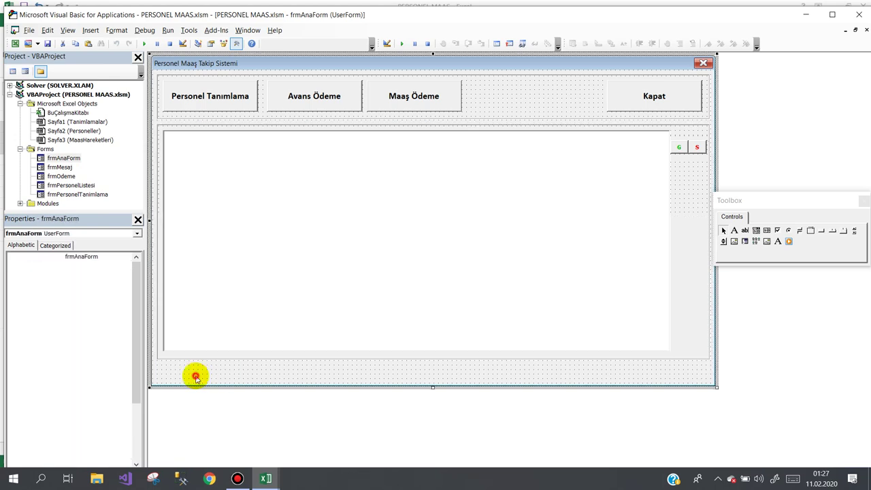
{"action": "double_click", "coordinate": [195, 378]}
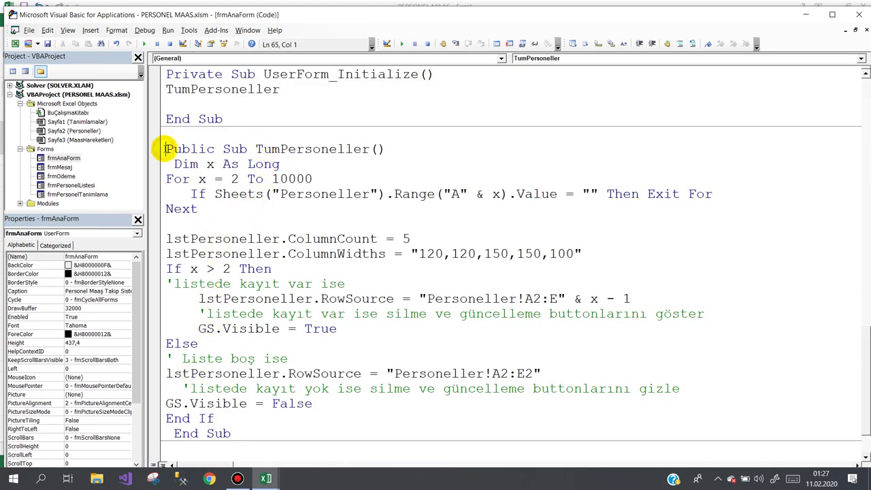
{"action": "left_click_drag", "start_coordinate": [166, 148], "coordinate": [275, 433]}
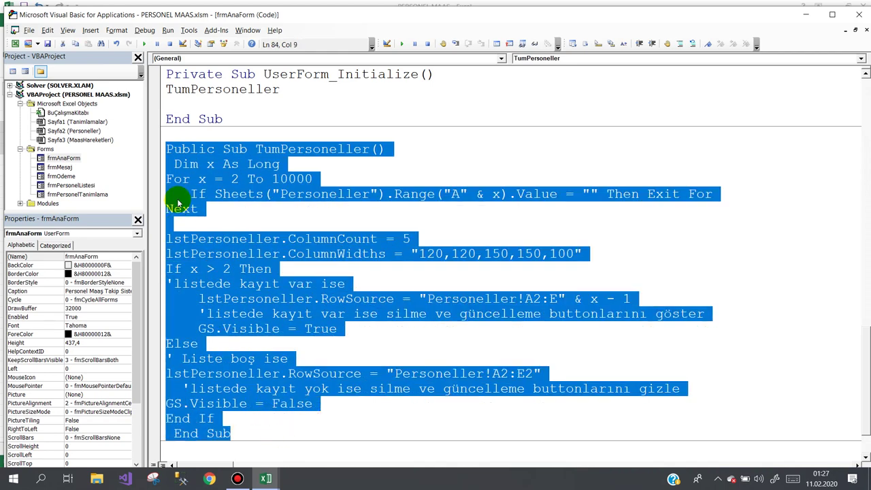
{"action": "right_click", "coordinate": [207, 166]}
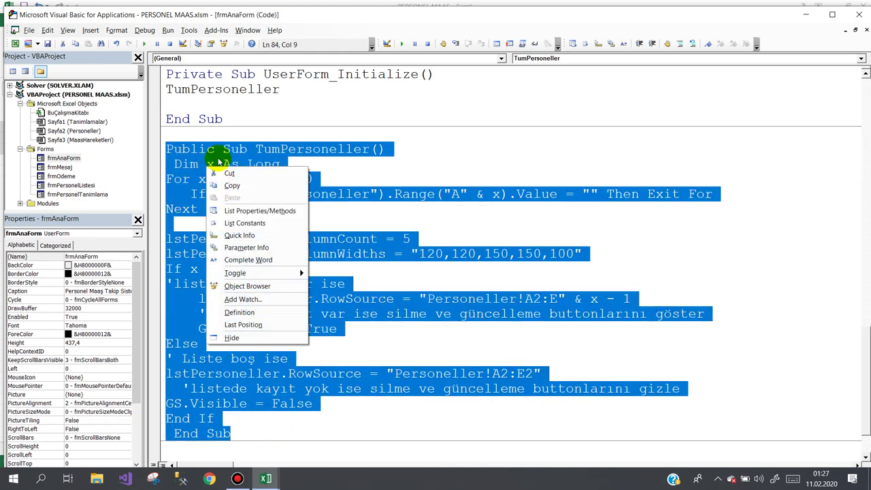
{"action": "left_click", "coordinate": [217, 136]}
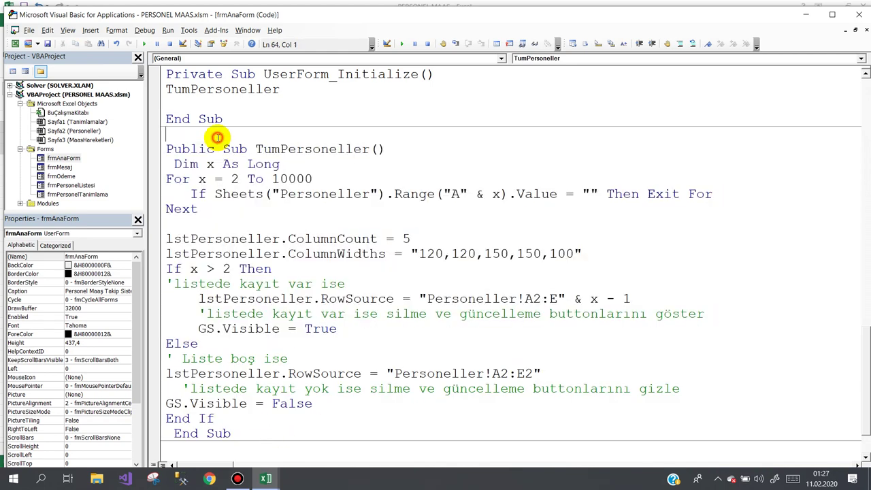
- Check that TumPersoneller is Public, then open frmPersonelListesi's code and its event list
{"action": "double_click", "coordinate": [69, 185]}
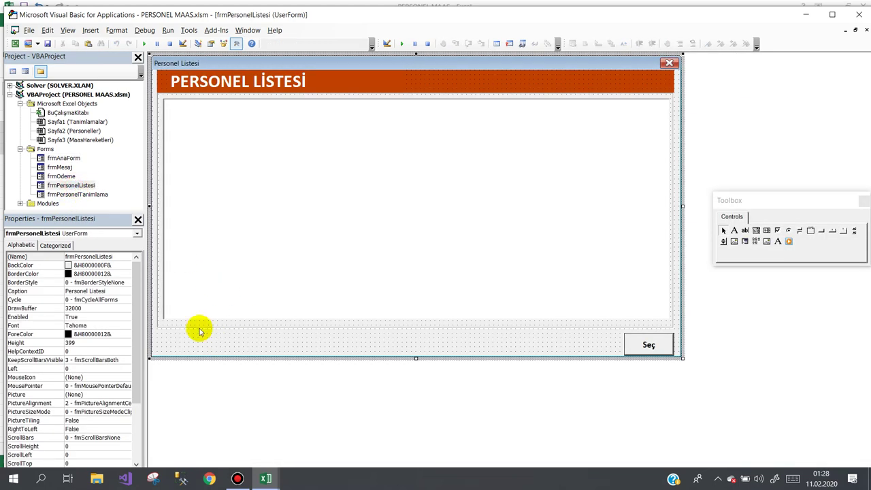
{"action": "double_click", "coordinate": [63, 159]}
{"action": "double_click", "coordinate": [200, 369]}
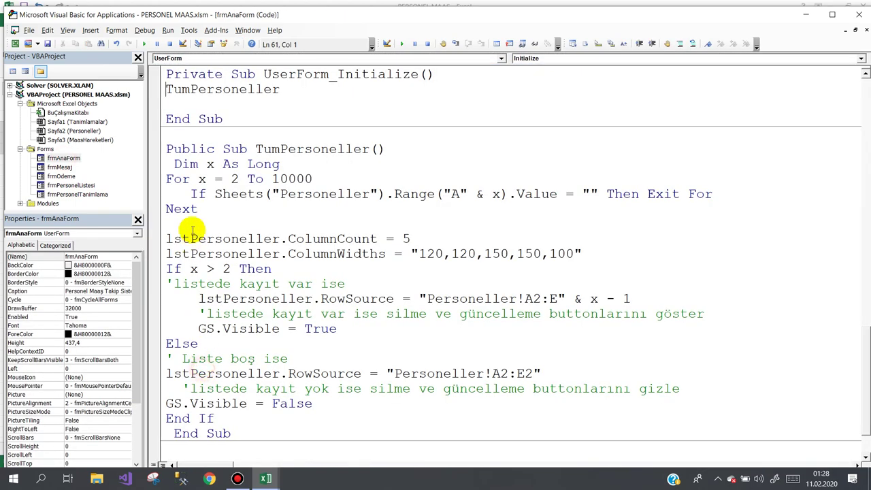
{"action": "double_click", "coordinate": [205, 148]}
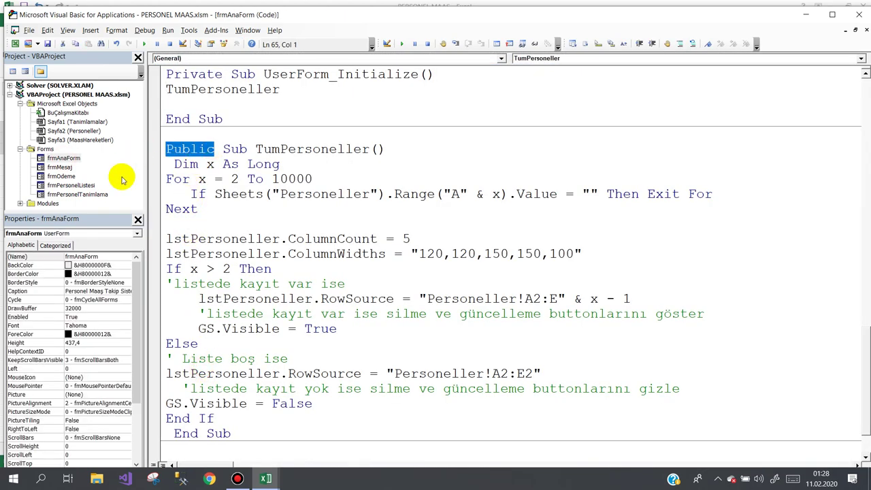
{"action": "left_click", "coordinate": [75, 185]}
{"action": "double_click", "coordinate": [78, 185]}
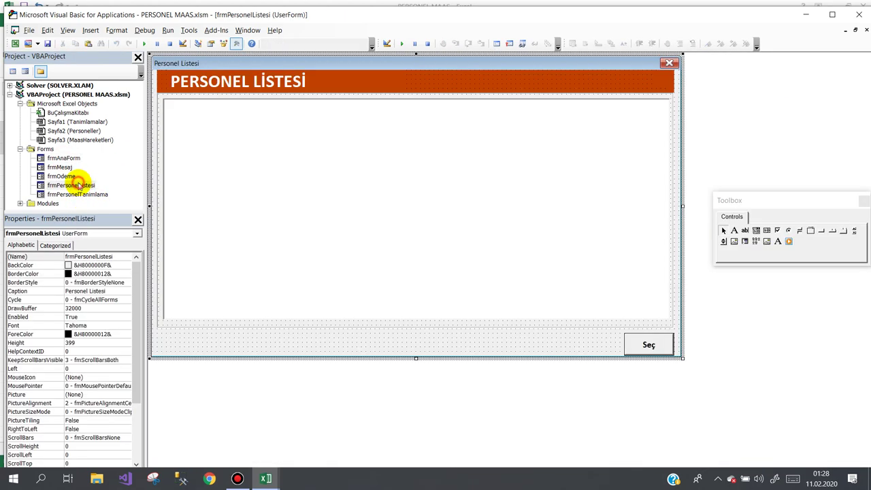
{"action": "double_click", "coordinate": [303, 340]}
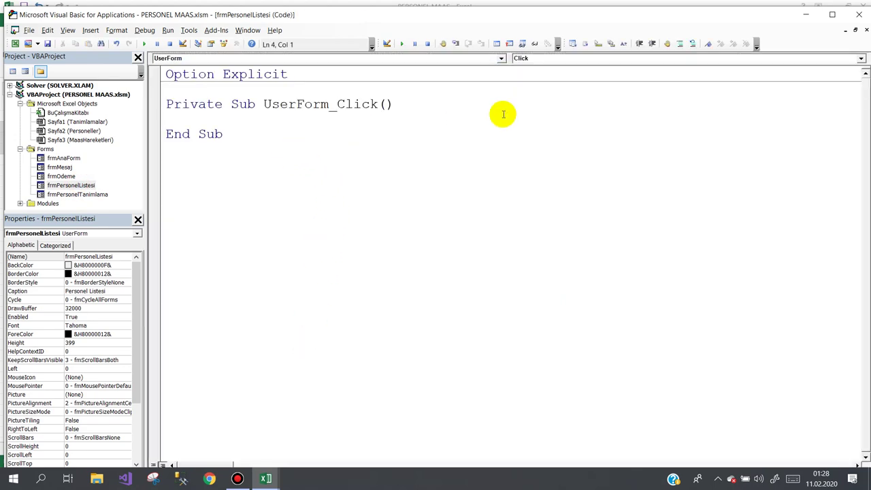
{"action": "left_click", "coordinate": [534, 58]}
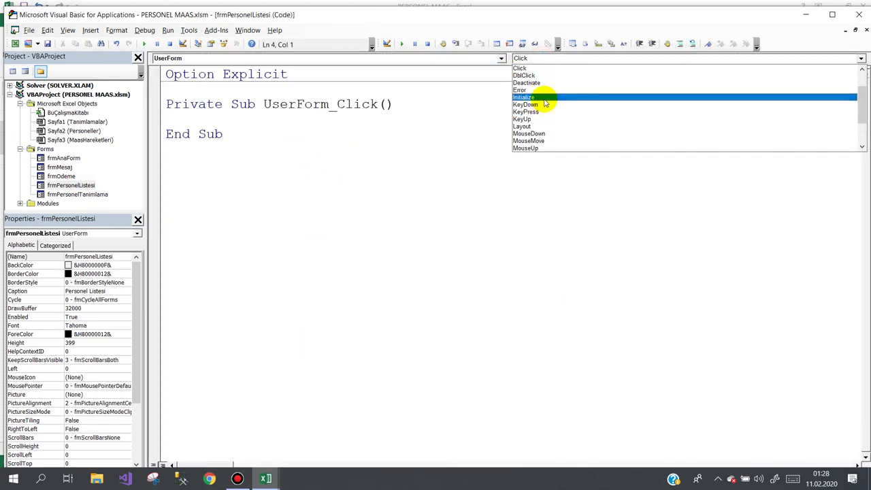
- Add a UserForm_Initialize procedure that calls frmAnaForm.TumPersoneller
{"action": "left_click", "coordinate": [538, 97]}
{"action": "type", "text": "frmA"}
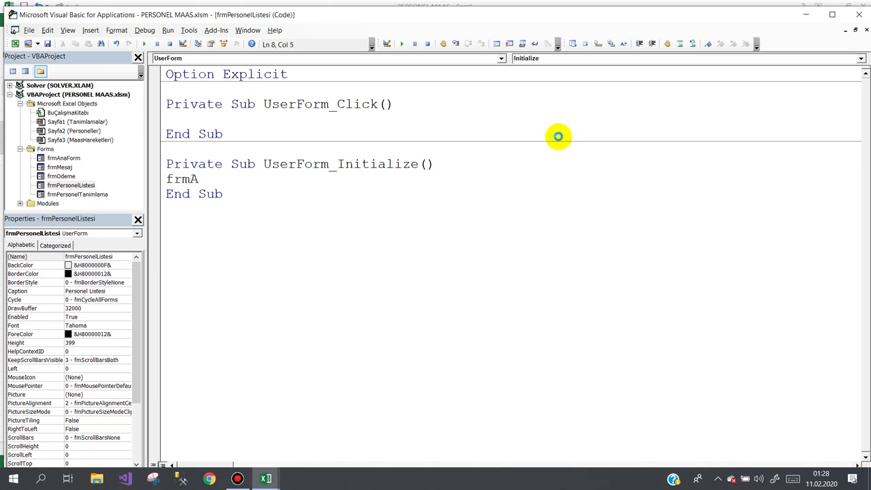
{"action": "type", "text": "naForm."}
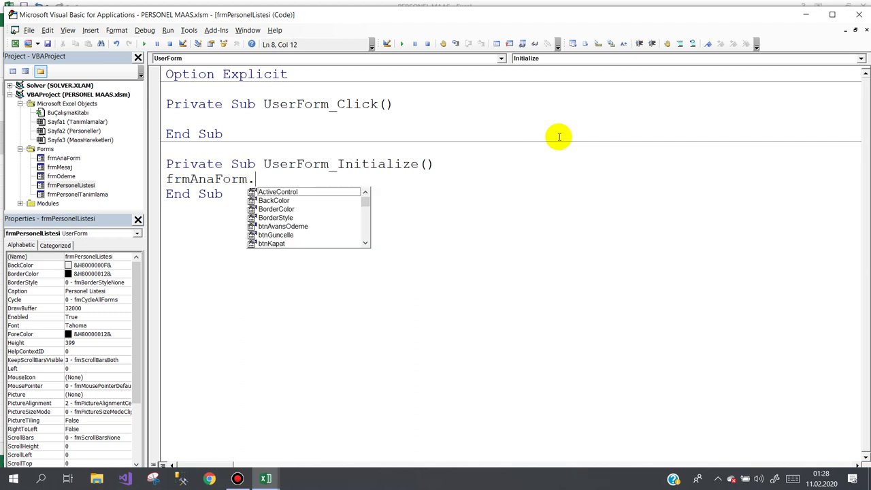
{"action": "type", "text": "tum"}
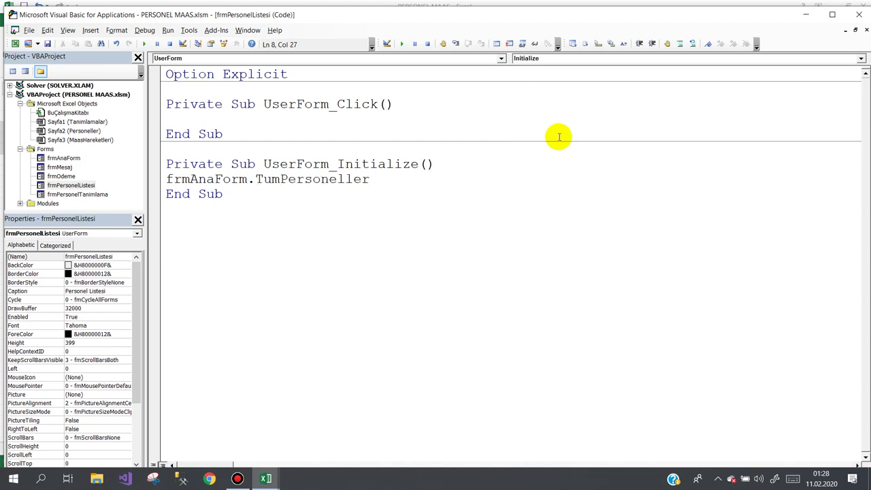
{"action": "left_click", "coordinate": [368, 180]}
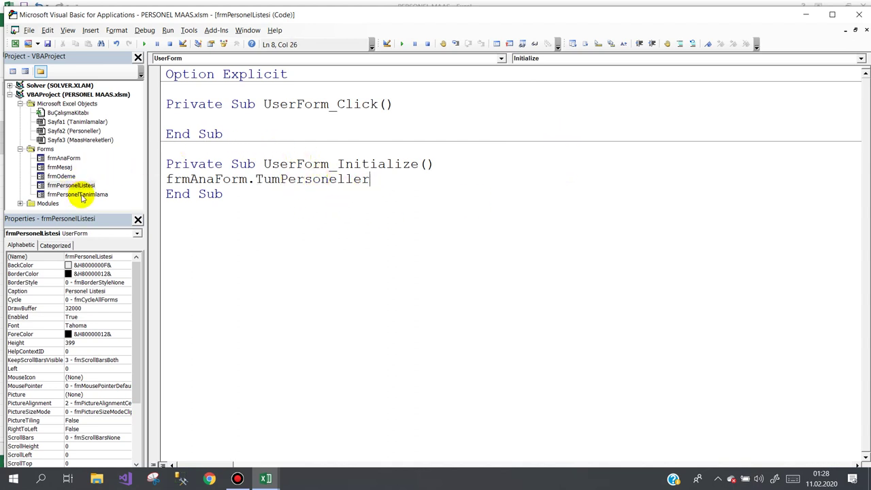
- Delete the empty CommandButton1_Click stub from frmPersonelListesi's code
{"action": "left_click", "coordinate": [77, 194]}
{"action": "double_click", "coordinate": [71, 185]}
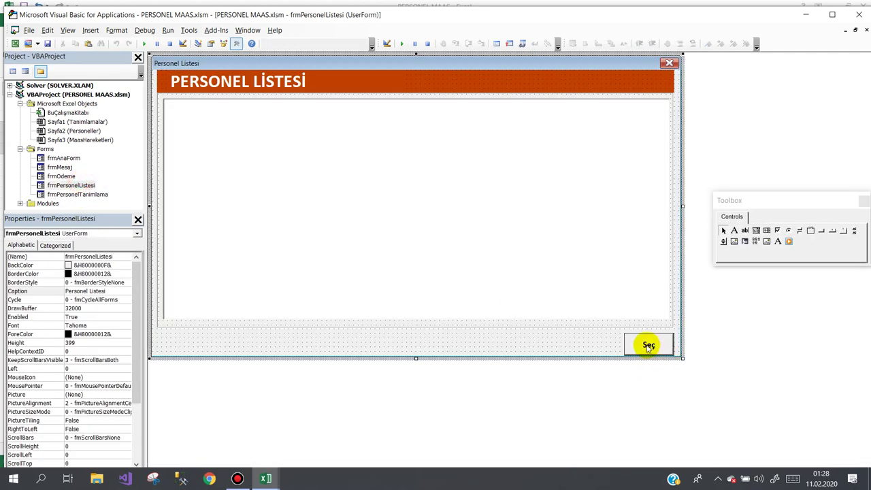
{"action": "left_click", "coordinate": [648, 344]}
{"action": "left_click", "coordinate": [548, 179]}
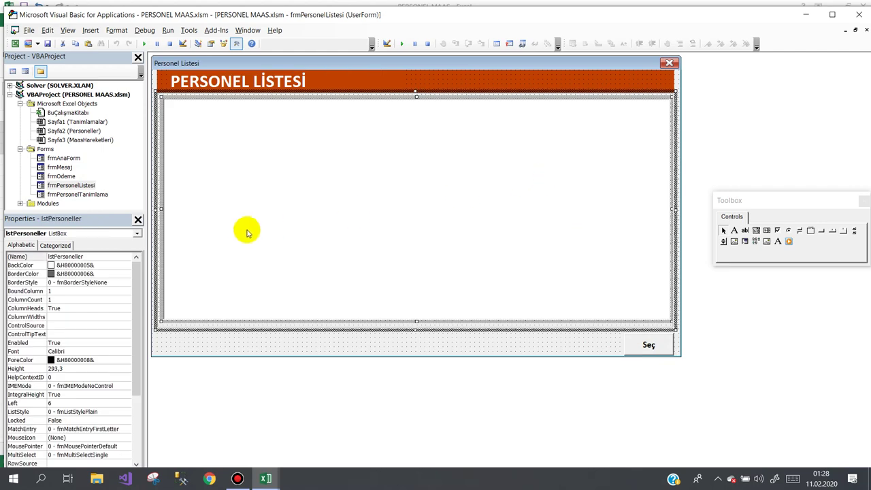
{"action": "left_click", "coordinate": [597, 344]}
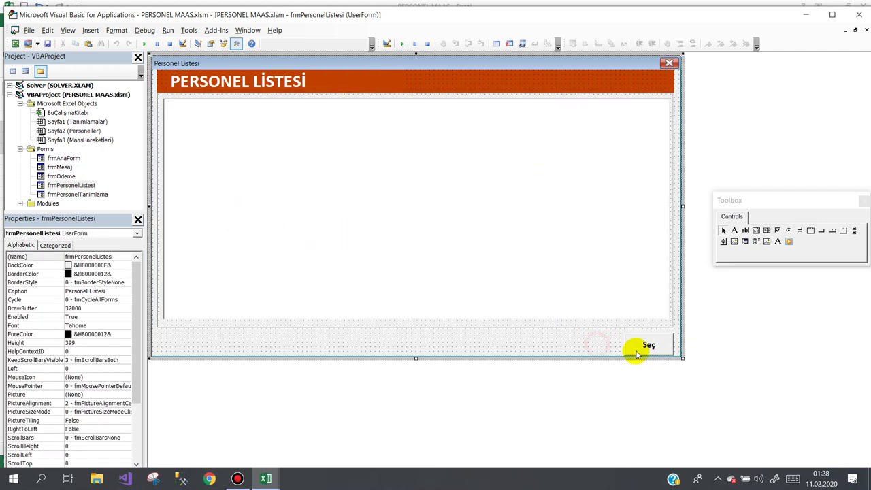
{"action": "double_click", "coordinate": [636, 346]}
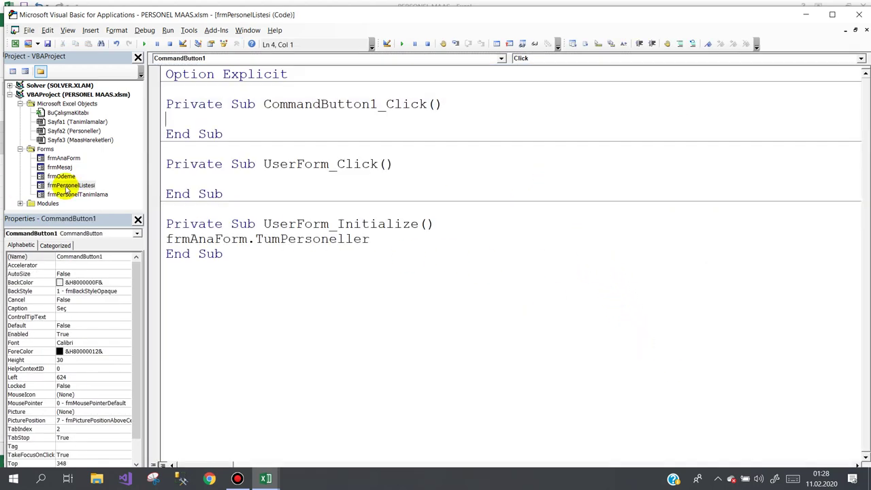
{"action": "left_click_drag", "start_coordinate": [249, 135], "coordinate": [119, 102]}
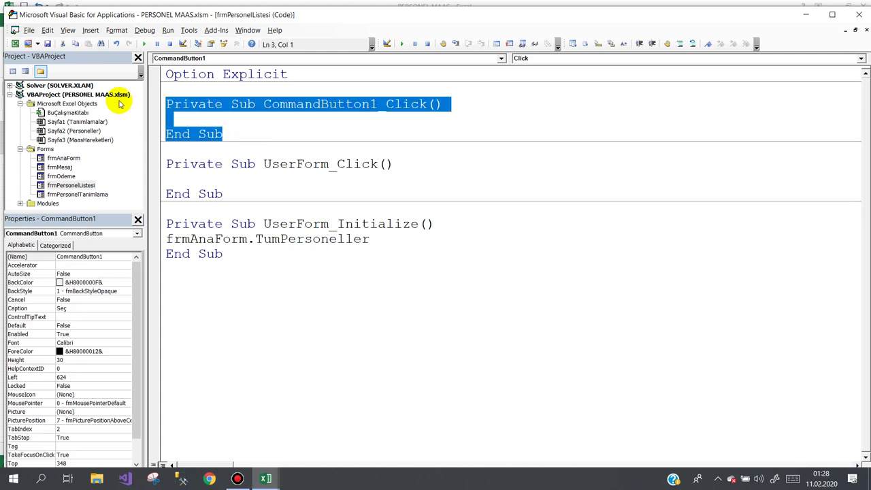
{"action": "key", "text": "Delete"}
- Rename the Seç button to btnSec
{"action": "double_click", "coordinate": [71, 185]}
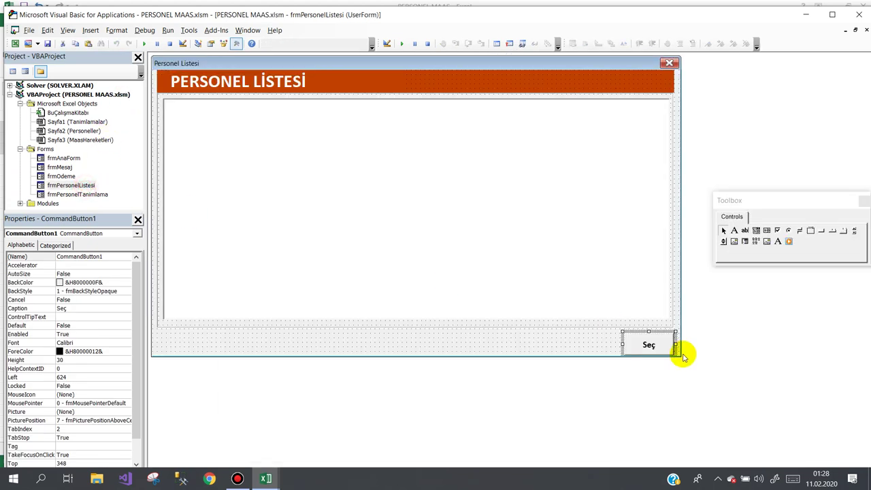
{"action": "left_click", "coordinate": [38, 257]}
{"action": "type", "text": "br"}
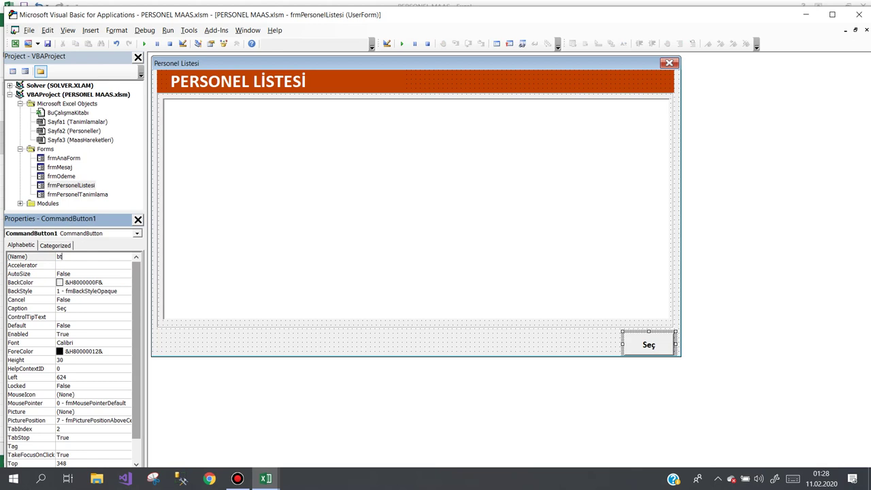
{"action": "key", "text": "Return"}
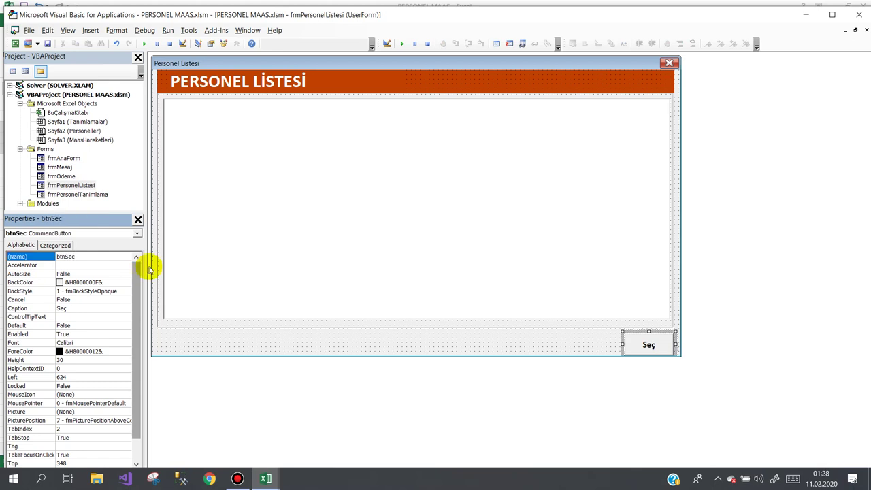
{"action": "left_click", "coordinate": [595, 347]}
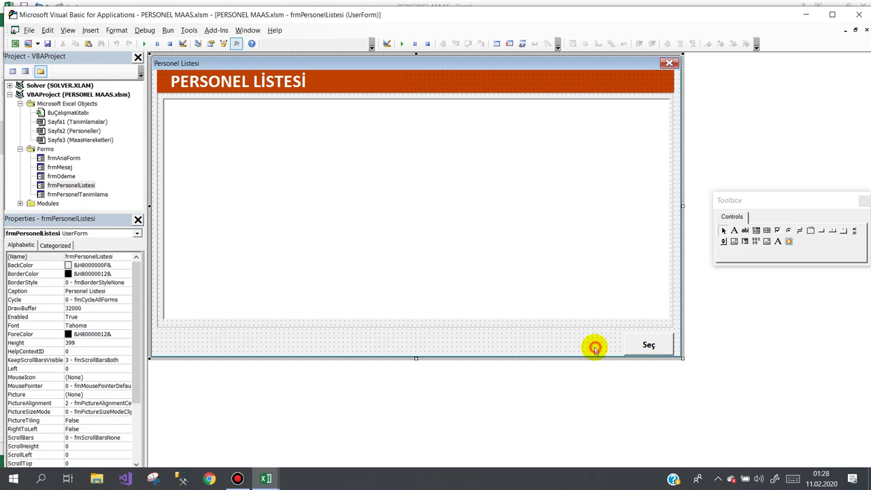
- Start btnSec_Click with the condition If lstPersoneller.ListIndex < 0 Then
{"action": "double_click", "coordinate": [640, 347]}
{"action": "type", "text": "if lstp"}
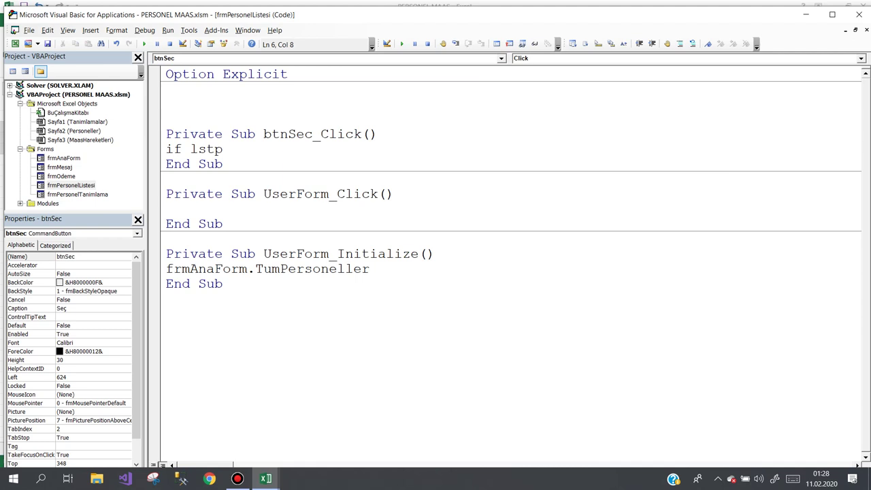
{"action": "key", "text": "ctrl+space"}
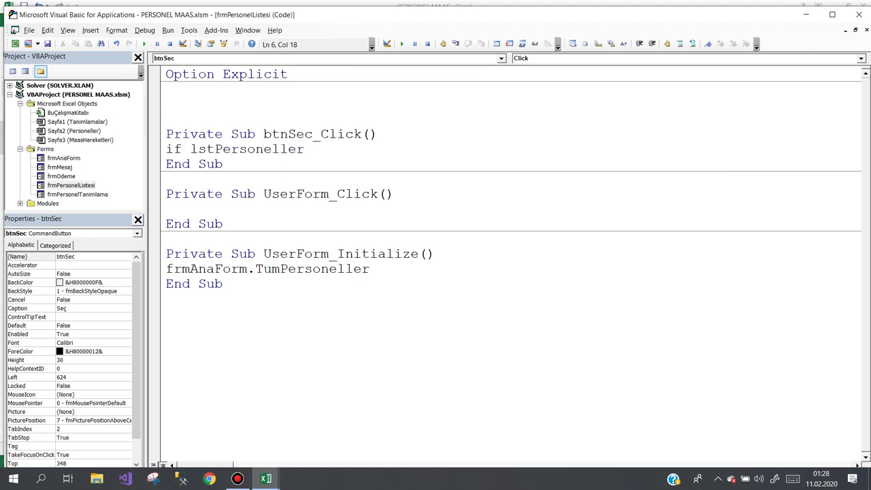
{"action": "type", "text": ".li"}
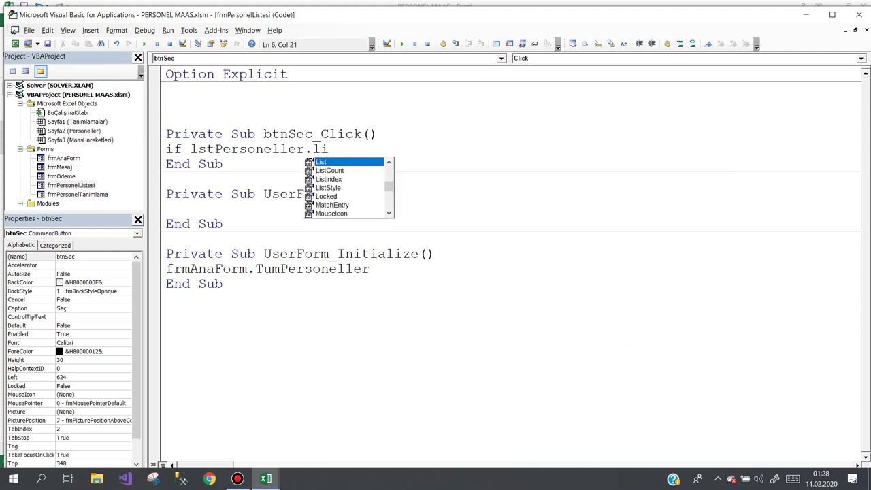
{"action": "key", "text": "Down"}
{"action": "key", "text": "Down"}
{"action": "type", "text": "<"}
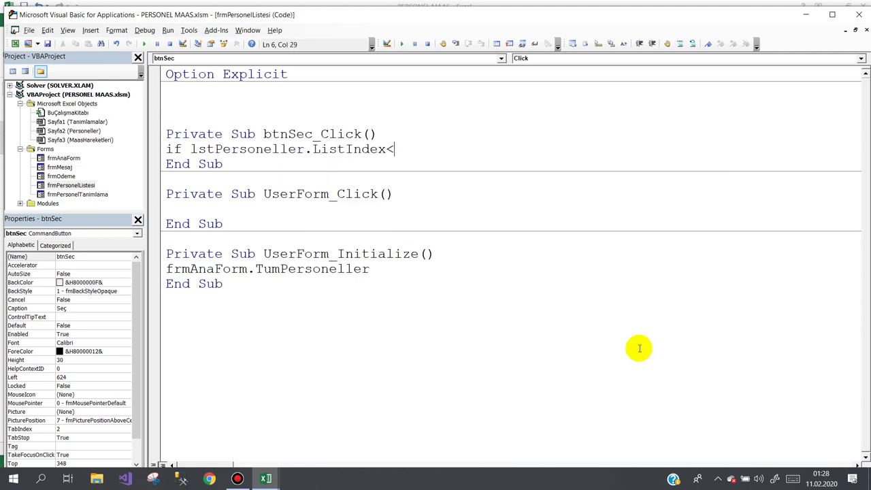
{"action": "type", "text": "0 then"}
{"action": "key", "text": "Return"}
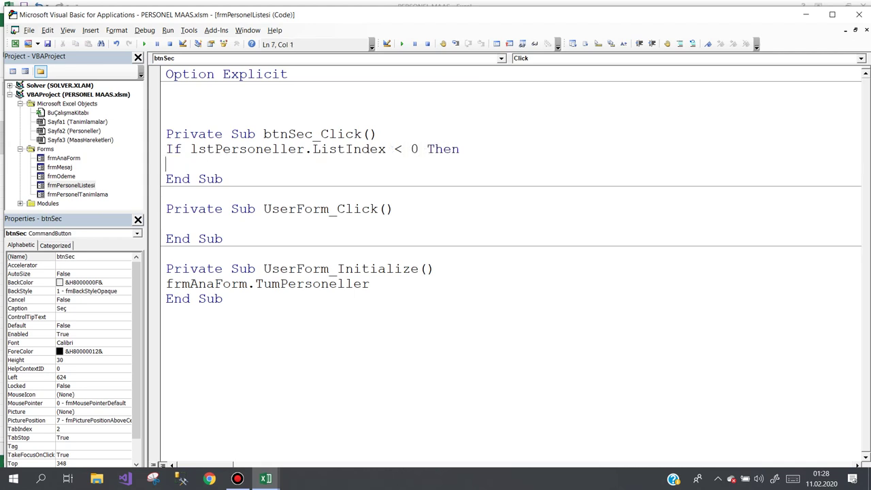
{"action": "key", "text": "Return"}
{"action": "type", "text": "end if"}
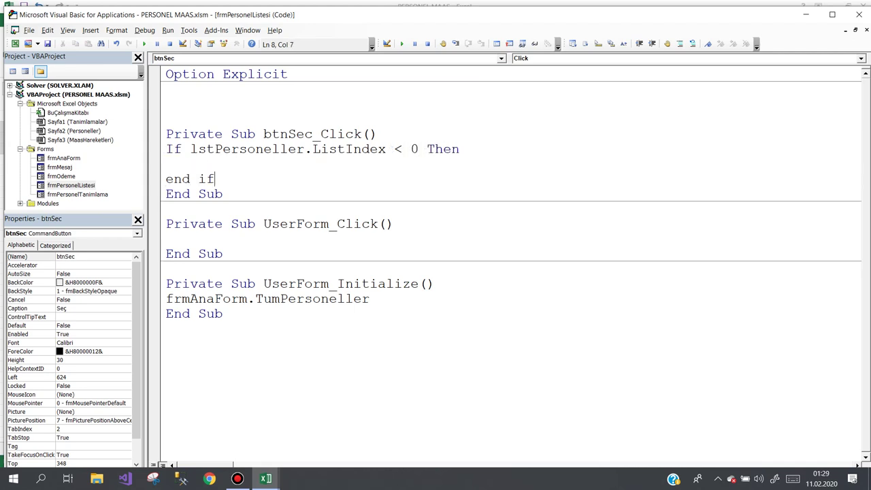
- Inside the If, set frmMesaj.lblMesaj.Caption to 'Lütfen bir personel seçiniz.' and call frmMesaj.Show
{"action": "left_click", "coordinate": [216, 163]}
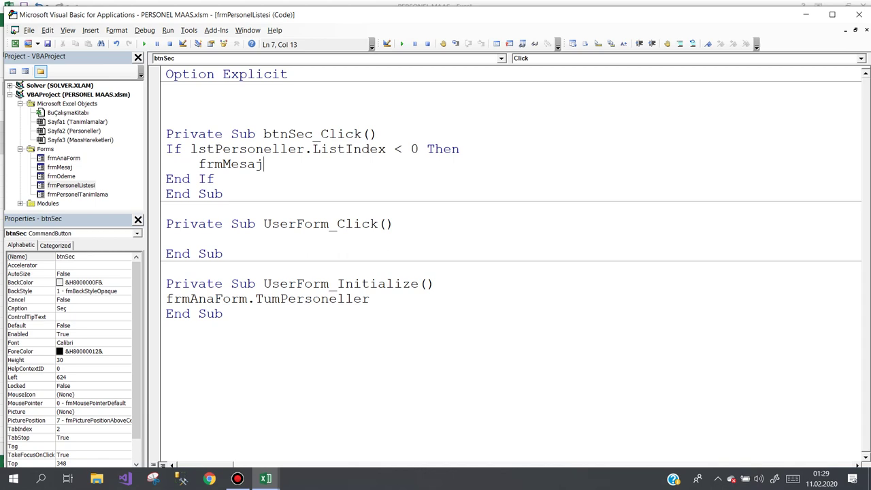
{"action": "type", "text": ".lbl"}
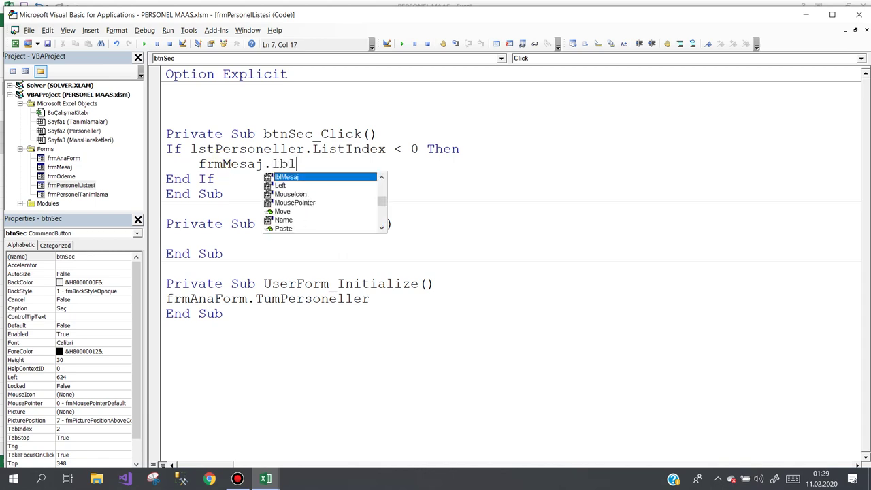
{"action": "type", "text": "Mesaj.ca"}
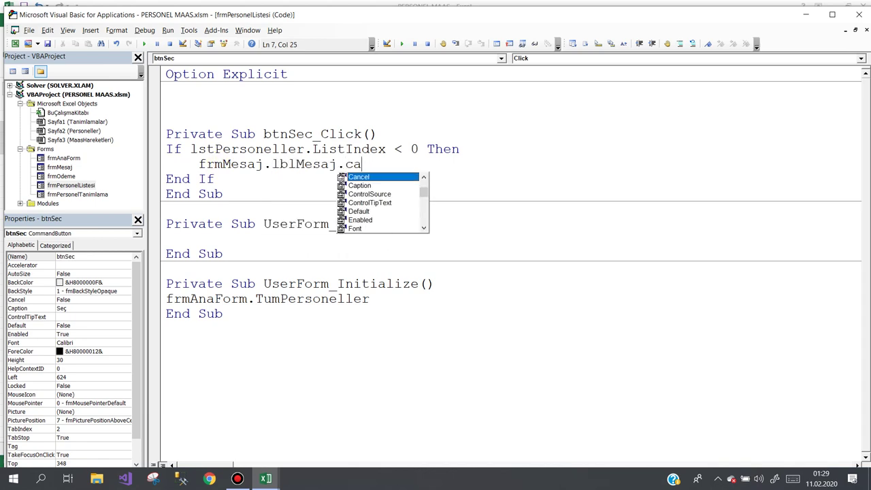
{"action": "left_click", "coordinate": [359, 185]}
{"action": "type", "text": "=\"Lütfen Bir seçi"}
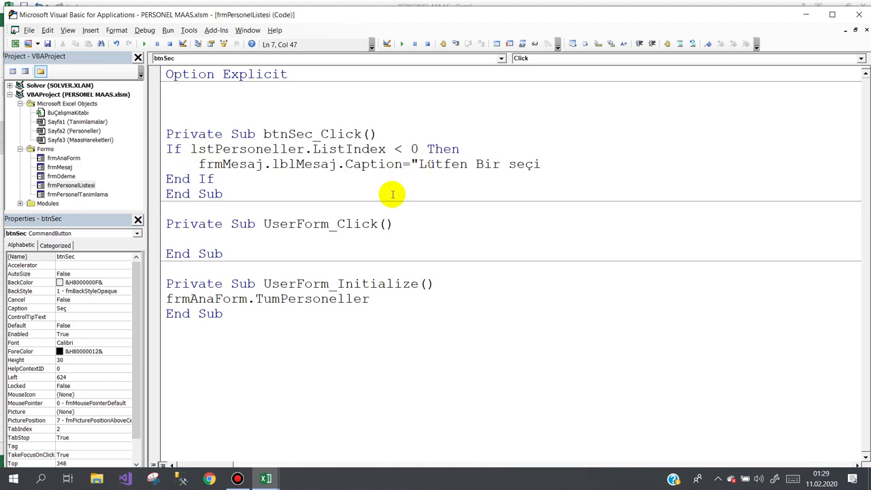
{"action": "type", "text": "m"}
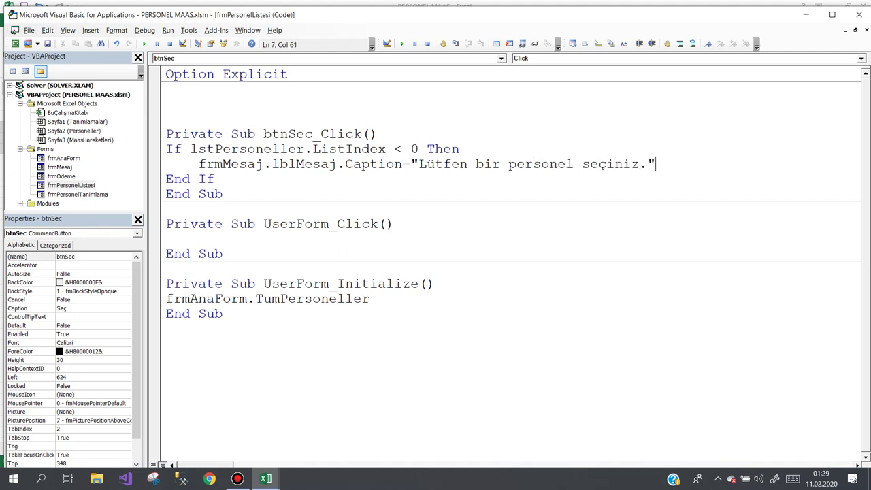
{"action": "key", "text": "Return"}
{"action": "type", "text": "frmMesaj"}
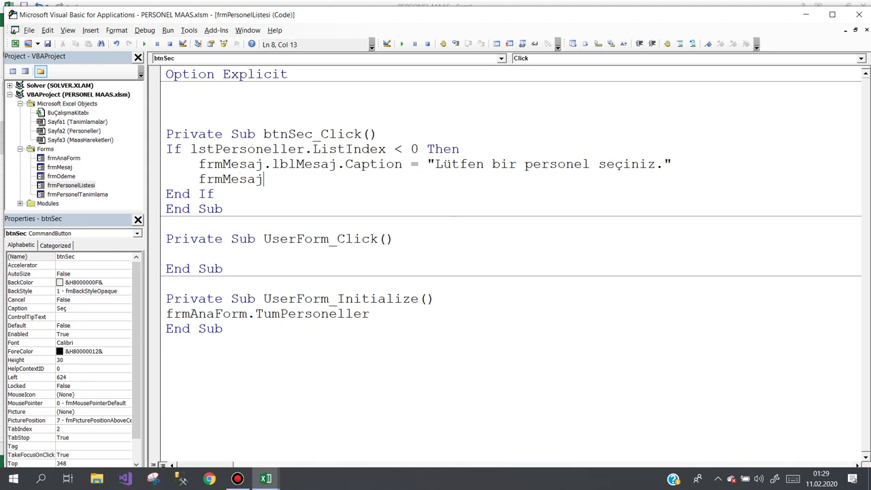
{"action": "type", "text": "."}
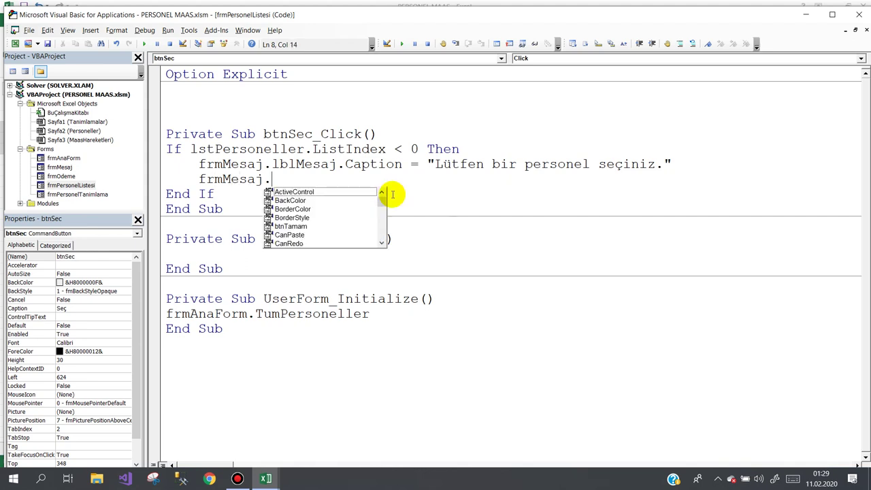
{"action": "type", "text": "sh"}
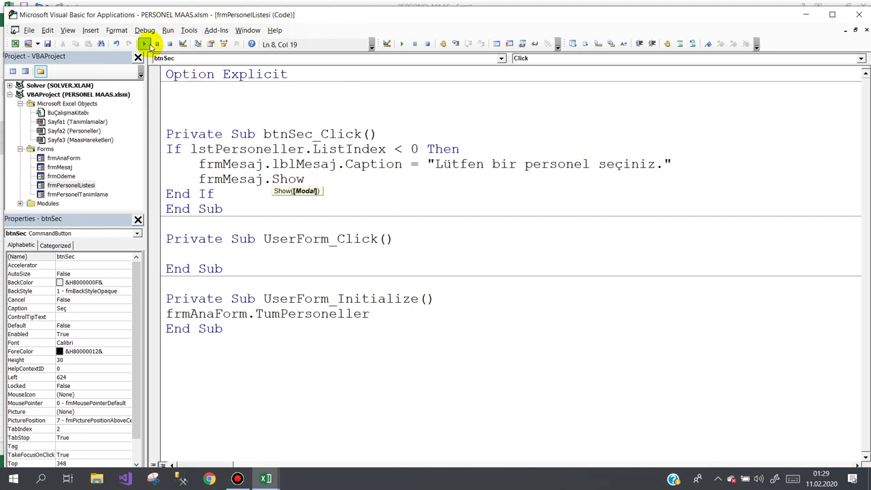
- Test-run the form, confirm Seç with nothing chosen shows the warning, then close and select the list box
{"action": "left_click", "coordinate": [148, 45]}
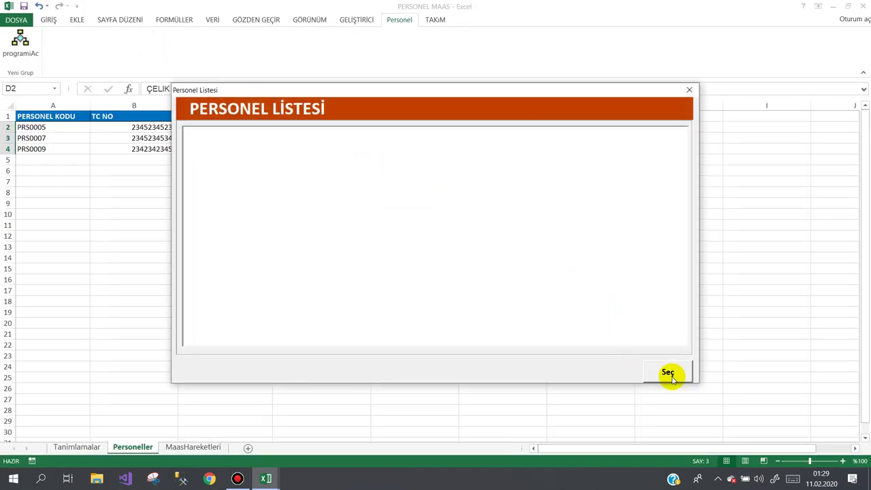
{"action": "left_click", "coordinate": [670, 374]}
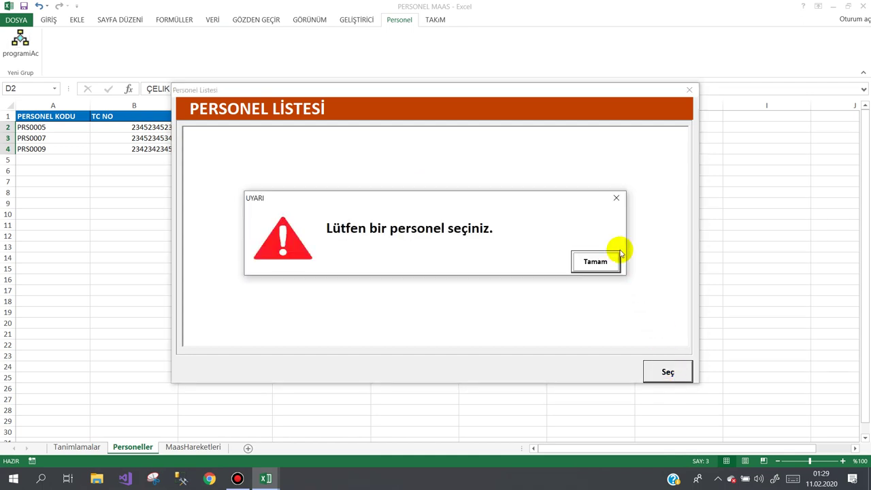
{"action": "left_click", "coordinate": [595, 265]}
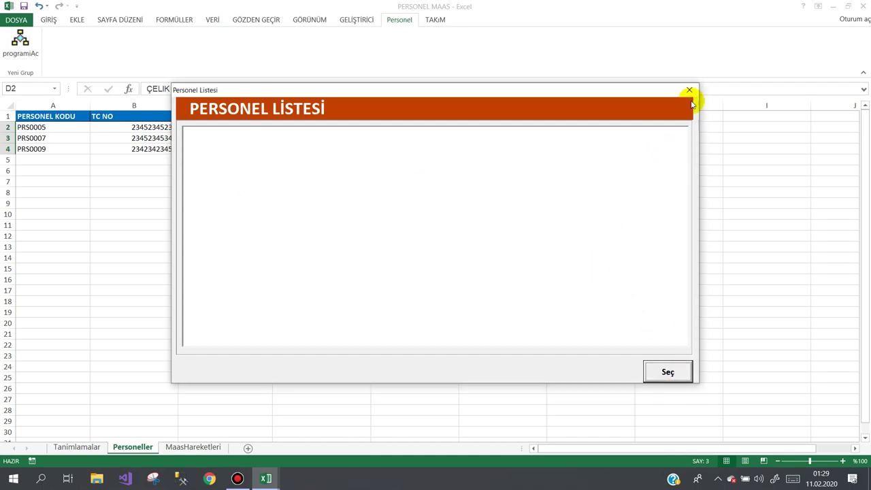
{"action": "left_click", "coordinate": [689, 89]}
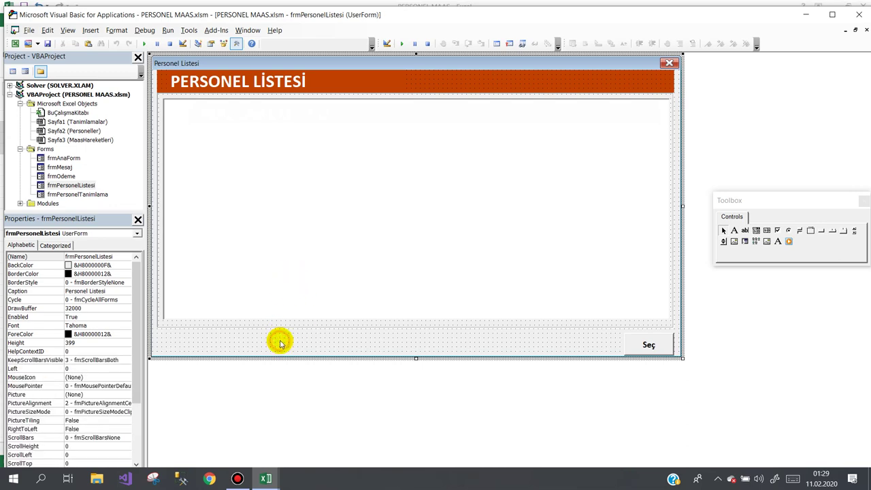
{"action": "left_click", "coordinate": [292, 218]}
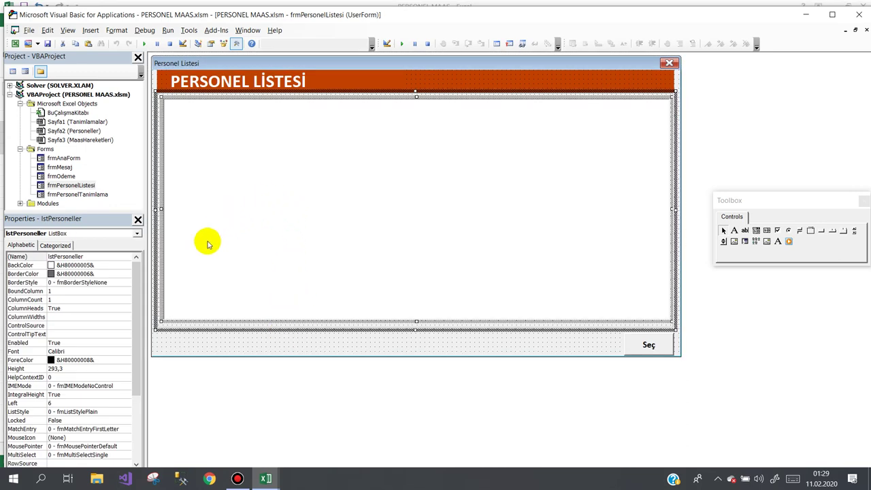
- Set lstPersoneller ColumnHeads to False and rerun the form to confirm the Seç warning
{"action": "double_click", "coordinate": [37, 310]}
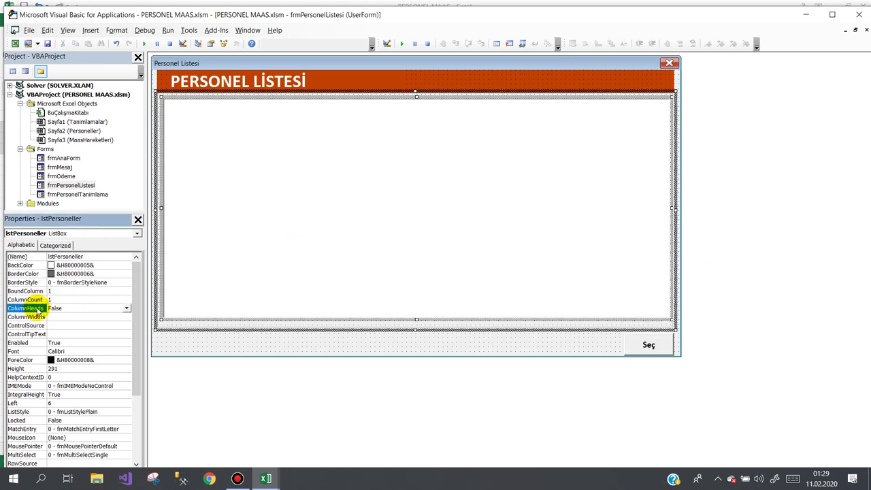
{"action": "left_click", "coordinate": [362, 344]}
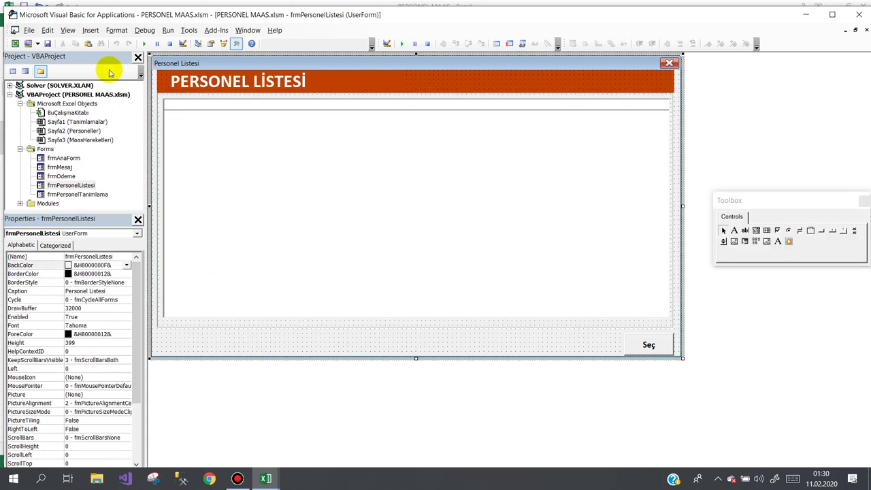
{"action": "left_click", "coordinate": [143, 43]}
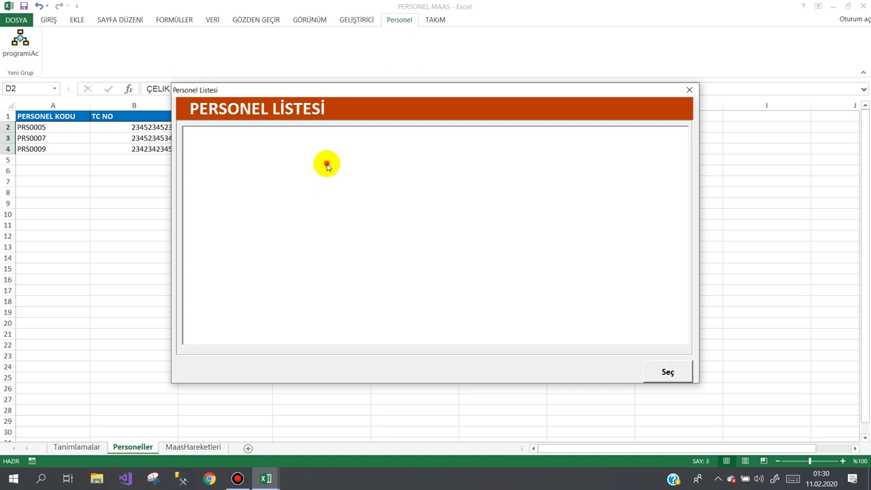
{"action": "left_click", "coordinate": [651, 372]}
{"action": "left_click", "coordinate": [599, 265]}
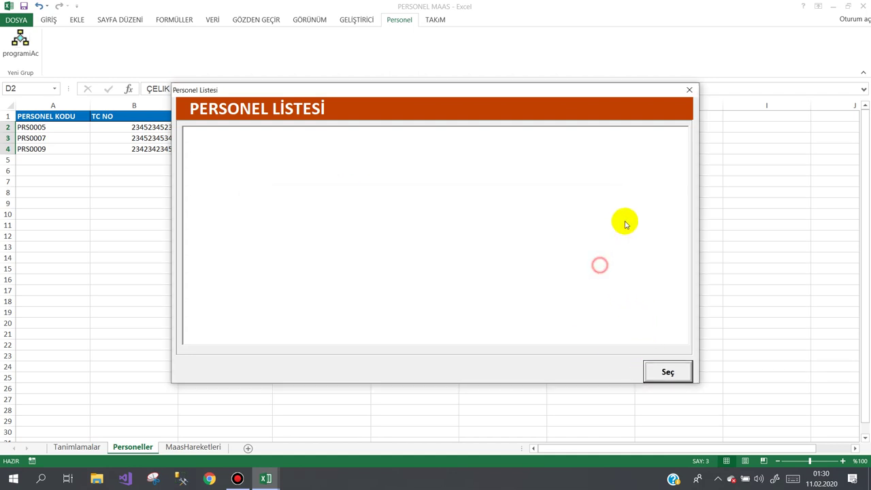
{"action": "left_click", "coordinate": [689, 89]}
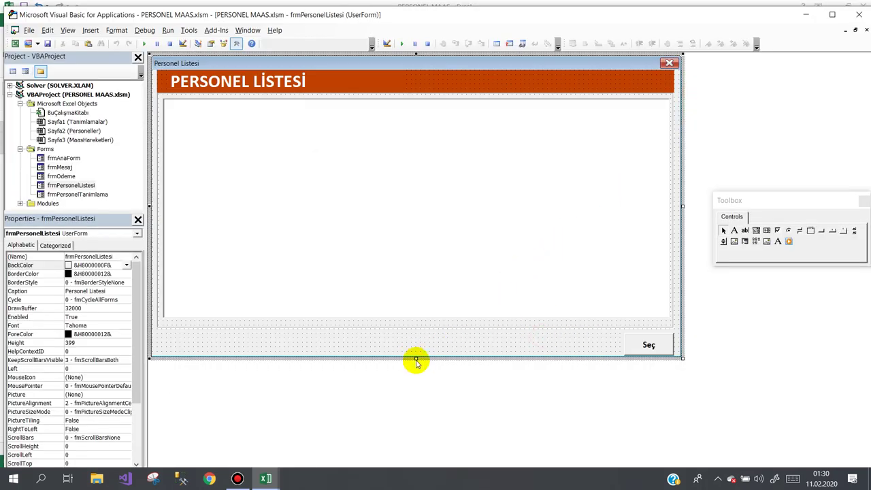
- Make the form slightly taller (406,8) and open frmAnaForm's code
{"action": "left_click_drag", "start_coordinate": [415, 358], "coordinate": [415, 366]}
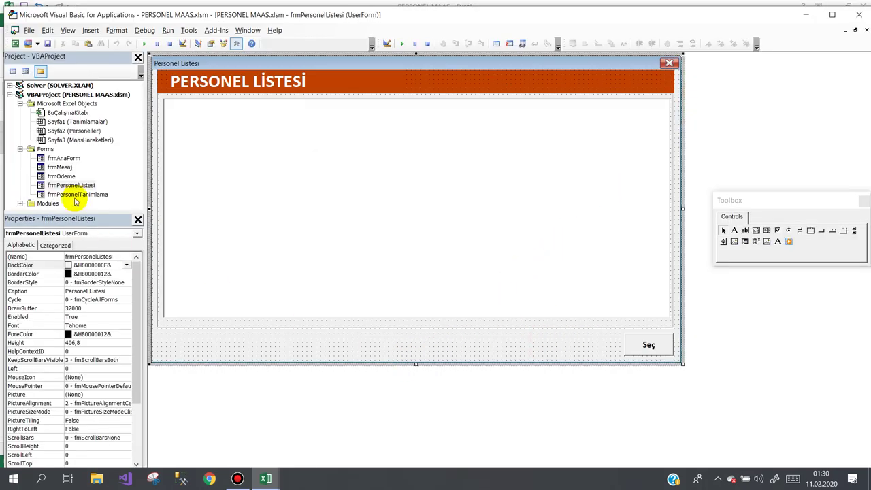
{"action": "double_click", "coordinate": [60, 158]}
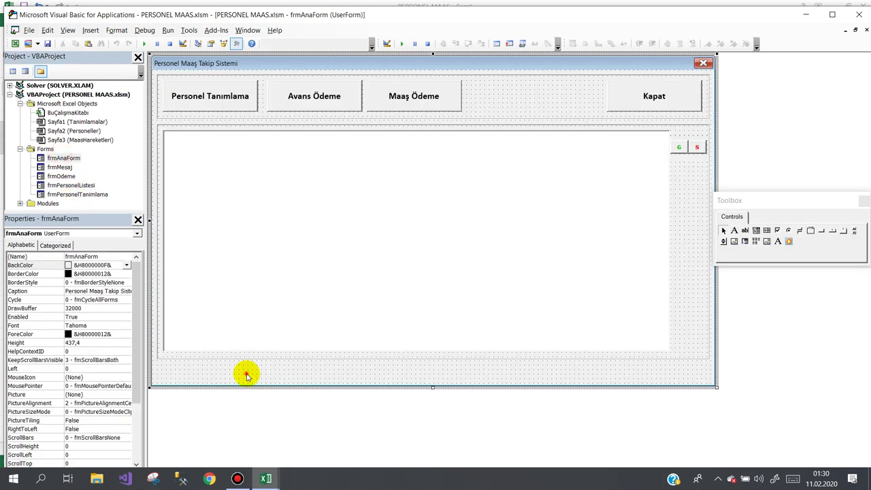
{"action": "double_click", "coordinate": [249, 364]}
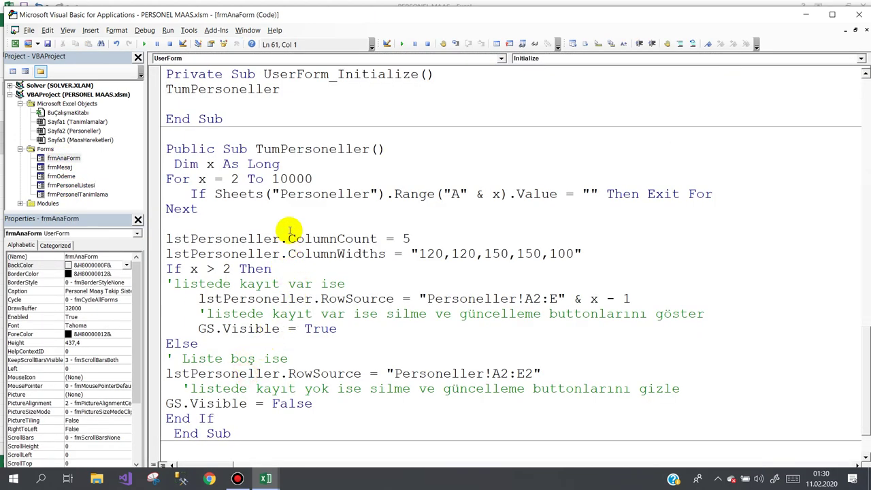
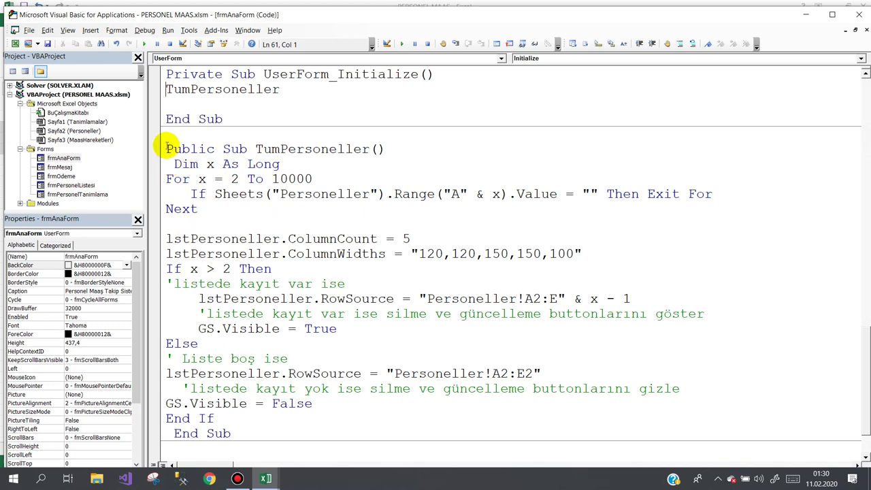
- Copy TumPersoneller from frmAnaForm into frmPersonelListesi's code and drop the frmAnaForm. prefix
{"action": "left_click_drag", "start_coordinate": [165, 148], "coordinate": [352, 426]}
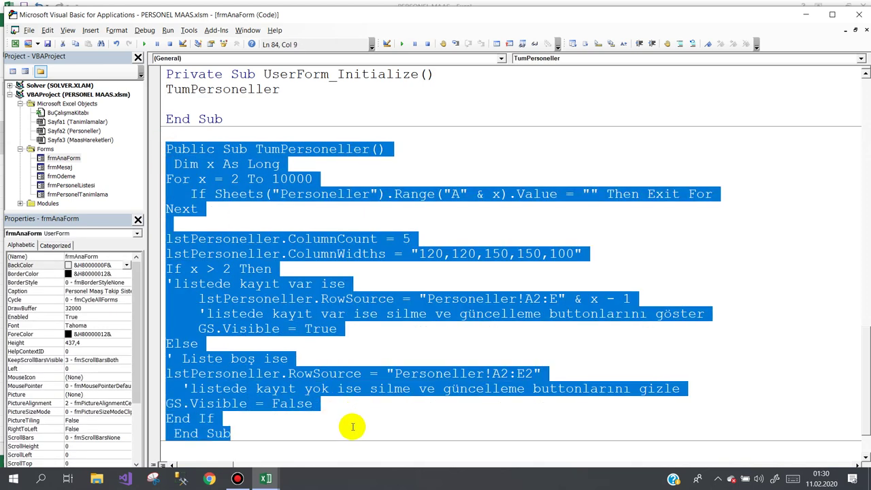
{"action": "right_click", "coordinate": [215, 172]}
{"action": "left_click", "coordinate": [234, 187]}
{"action": "left_click", "coordinate": [71, 185]}
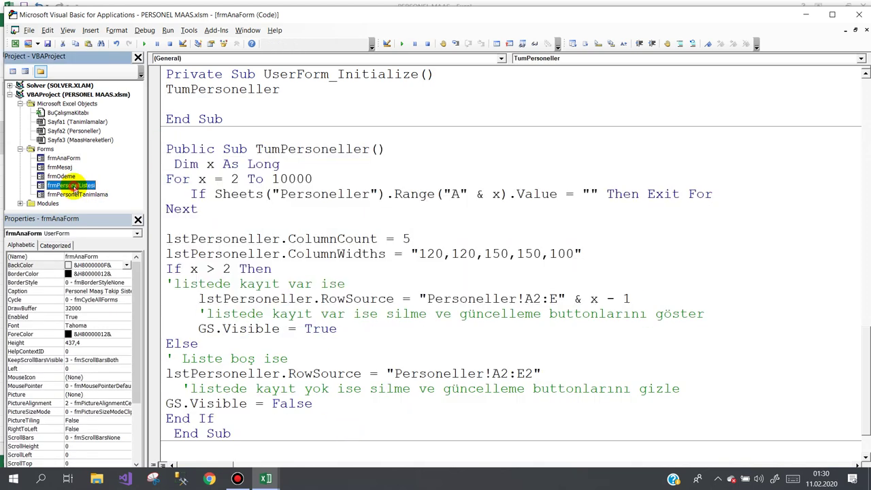
{"action": "double_click", "coordinate": [77, 186]}
{"action": "double_click", "coordinate": [242, 346]}
{"action": "left_click", "coordinate": [209, 358]}
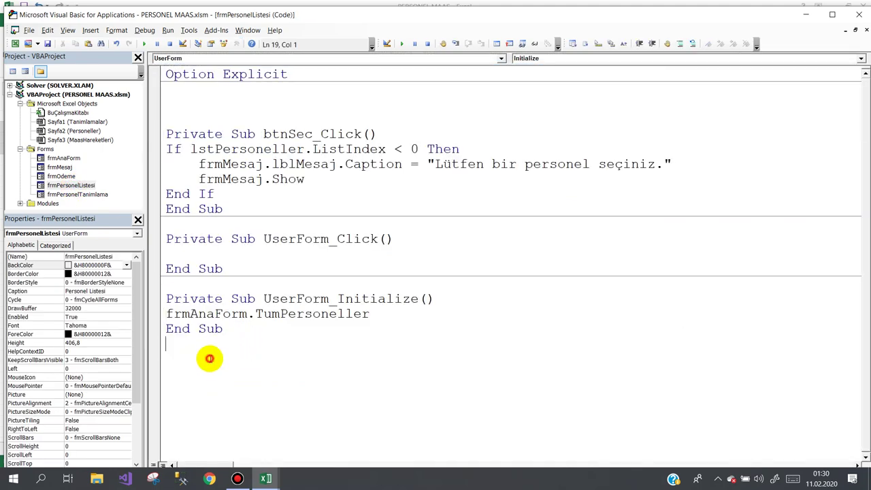
{"action": "key", "text": "ctrl+v"}
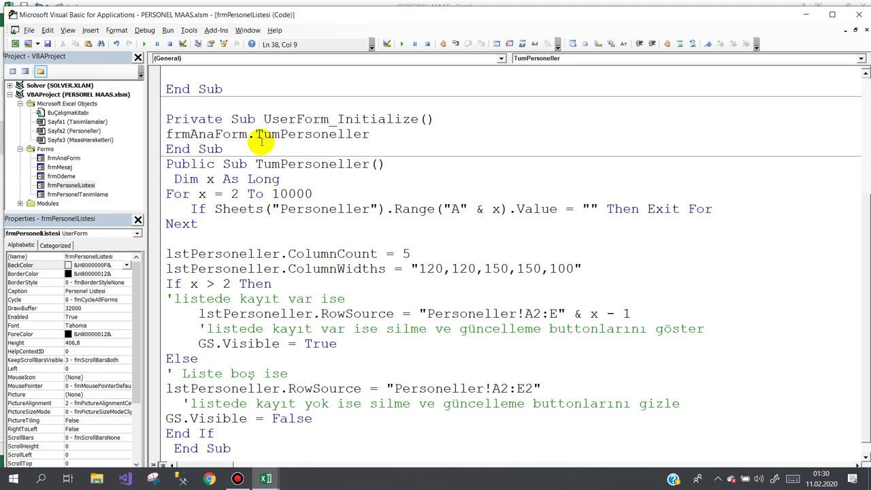
{"action": "left_click_drag", "start_coordinate": [254, 134], "coordinate": [111, 136]}
{"action": "key", "text": "Delete"}
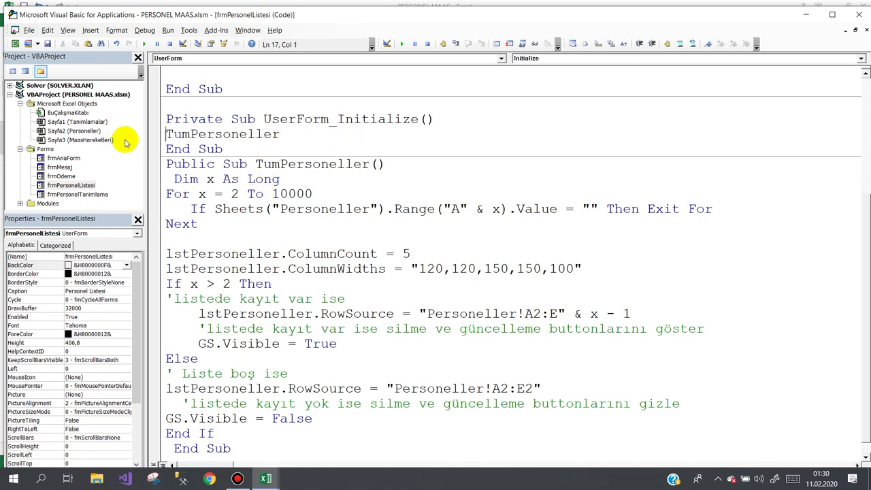
- Test-run the form, dismiss the variable-not-defined error, and delete both GS.Visible lines
{"action": "left_click", "coordinate": [143, 44]}
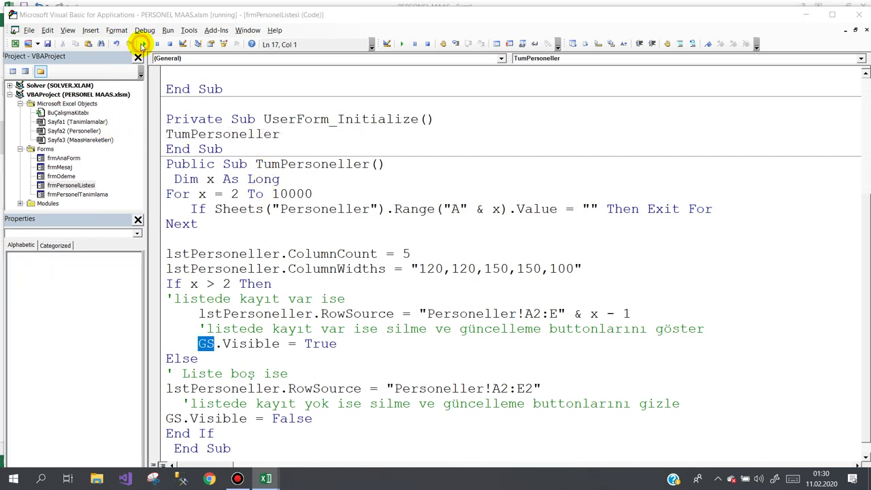
{"action": "left_click", "coordinate": [420, 282]}
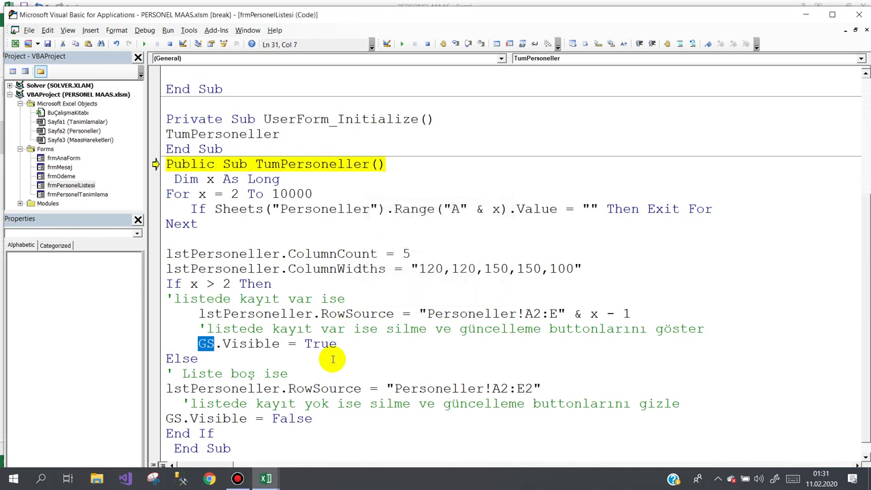
{"action": "left_click_drag", "start_coordinate": [350, 342], "coordinate": [193, 345]}
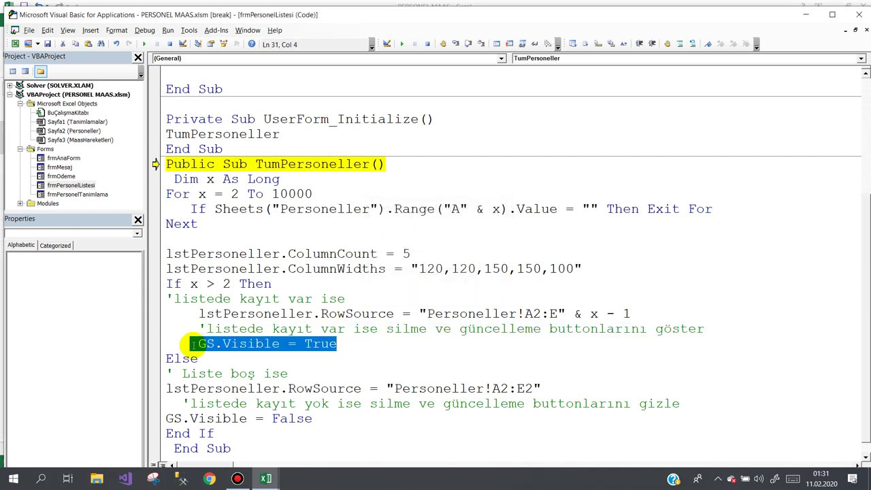
{"action": "key", "text": "Delete"}
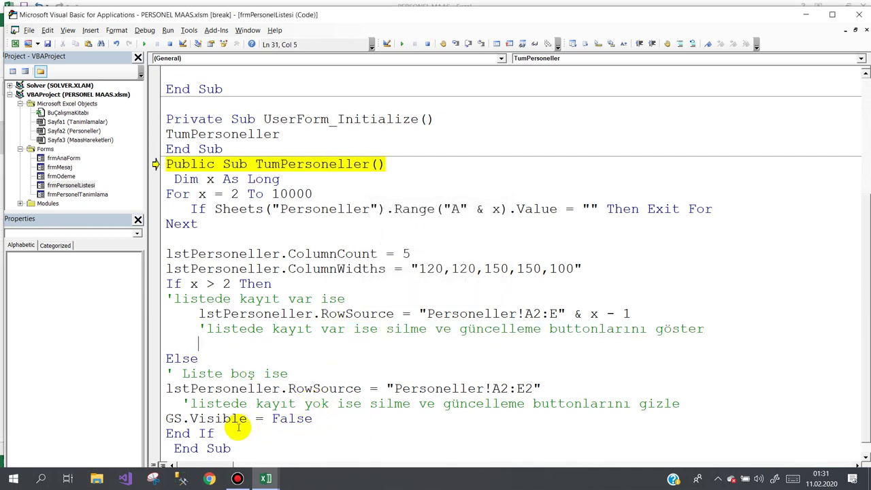
{"action": "left_click_drag", "start_coordinate": [330, 423], "coordinate": [163, 418]}
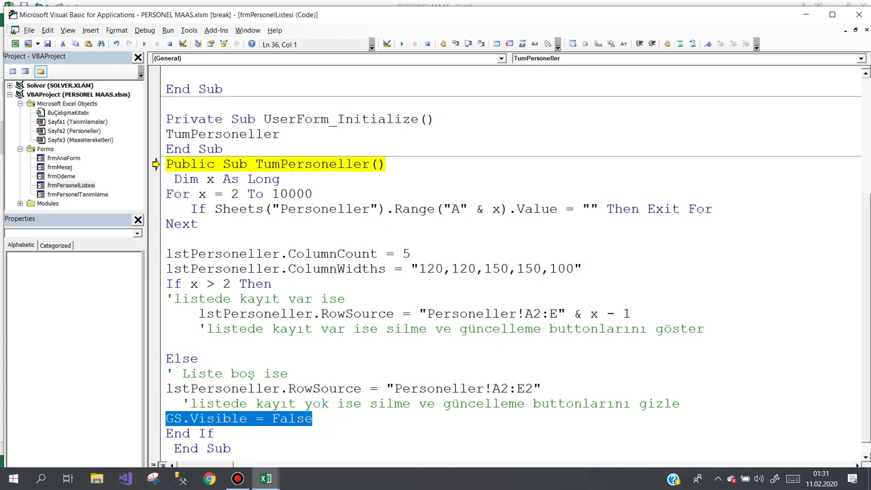
{"action": "key", "text": "Delete"}
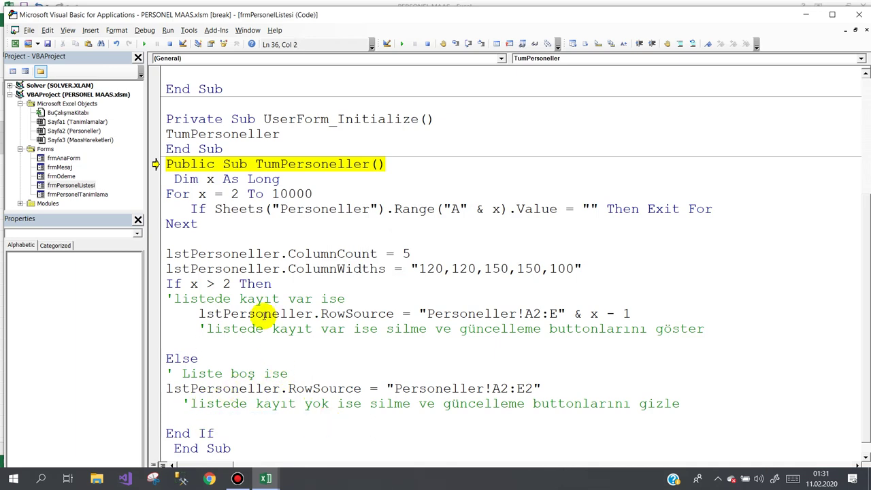
- Rerun the personnel list form, select the PRS0007 row, then close the form
{"action": "left_click", "coordinate": [144, 44]}
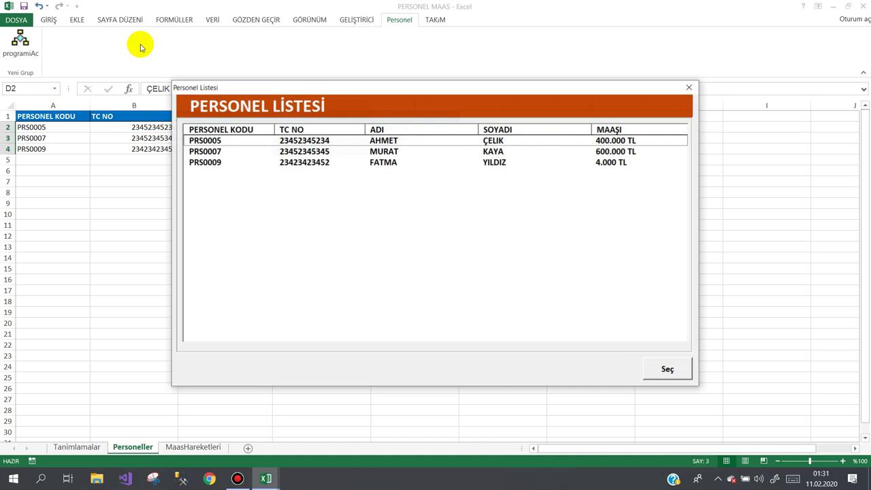
{"action": "left_click", "coordinate": [327, 151]}
{"action": "left_click", "coordinate": [329, 162]}
{"action": "left_click", "coordinate": [332, 152]}
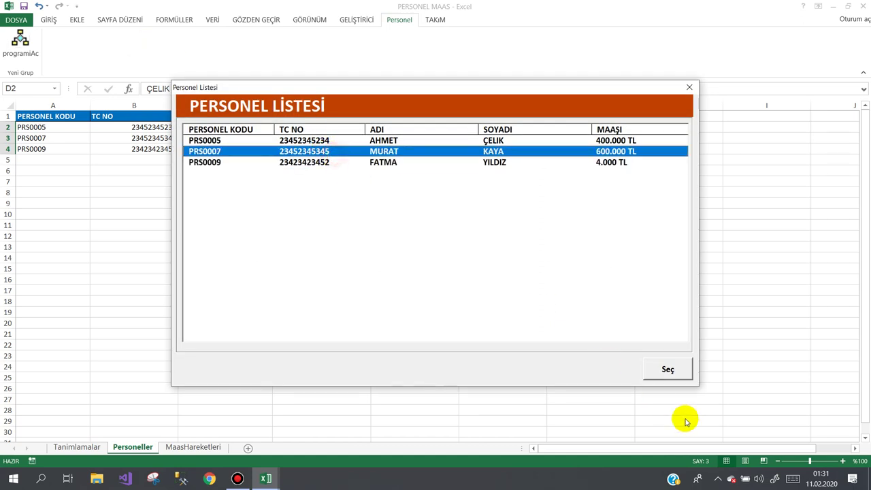
{"action": "left_click", "coordinate": [664, 373]}
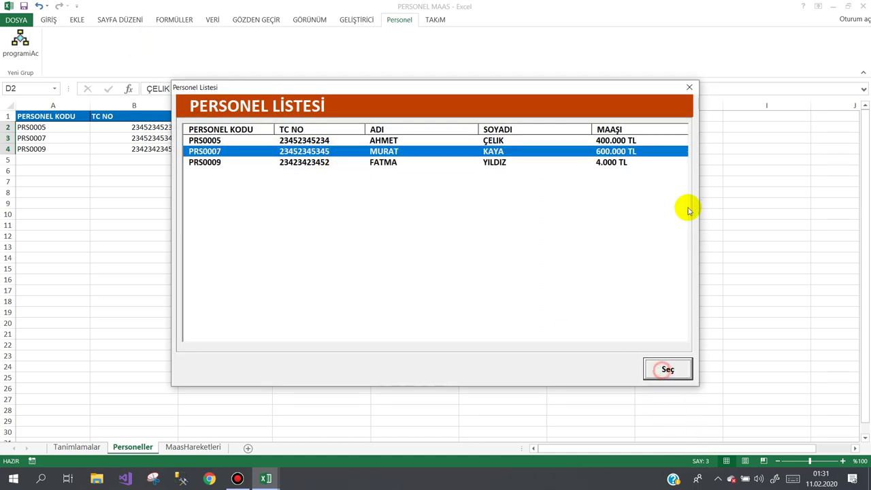
{"action": "left_click", "coordinate": [689, 87]}
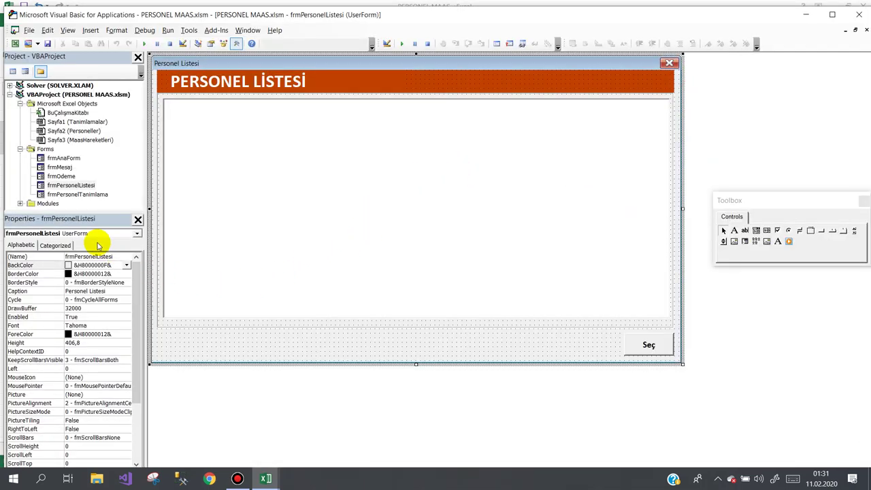
- Rename the Seç button on frmOdeme to btnSec
{"action": "double_click", "coordinate": [63, 176]}
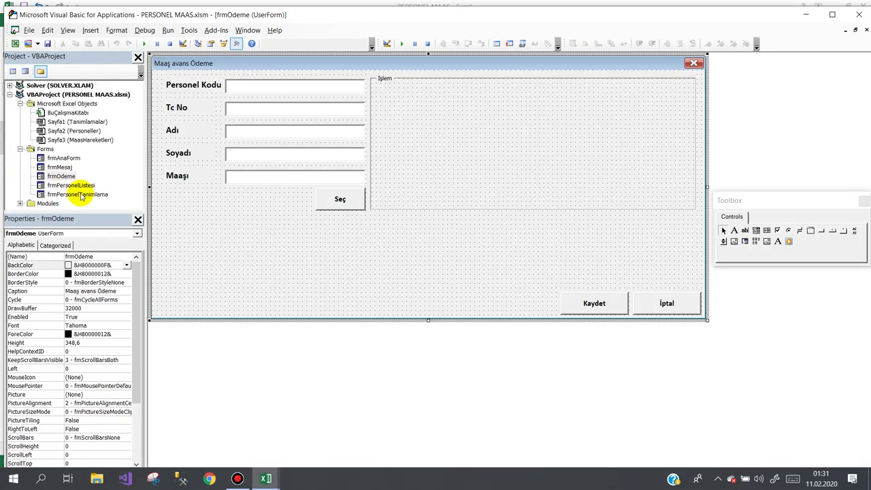
{"action": "left_click", "coordinate": [340, 201]}
{"action": "left_click", "coordinate": [48, 258]}
{"action": "type", "text": "btnSe"}
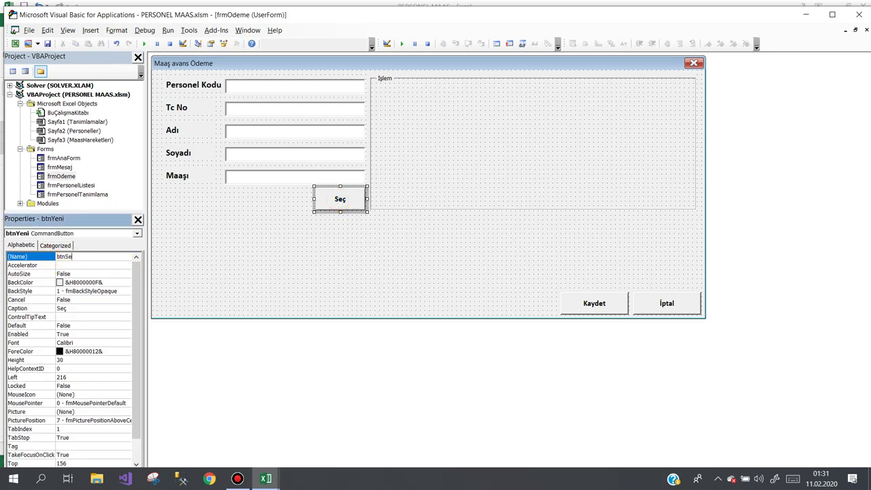
{"action": "type", "text": "c"}
{"action": "key", "text": "Return"}
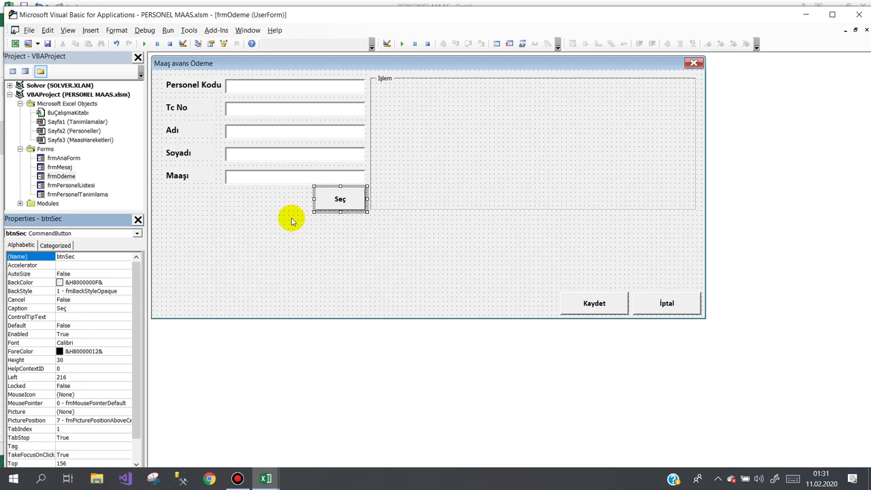
- Write frmPersonelListesi.Show in the btnSec_Click handler
{"action": "double_click", "coordinate": [336, 202]}
{"action": "type", "text": "frmPEr"}
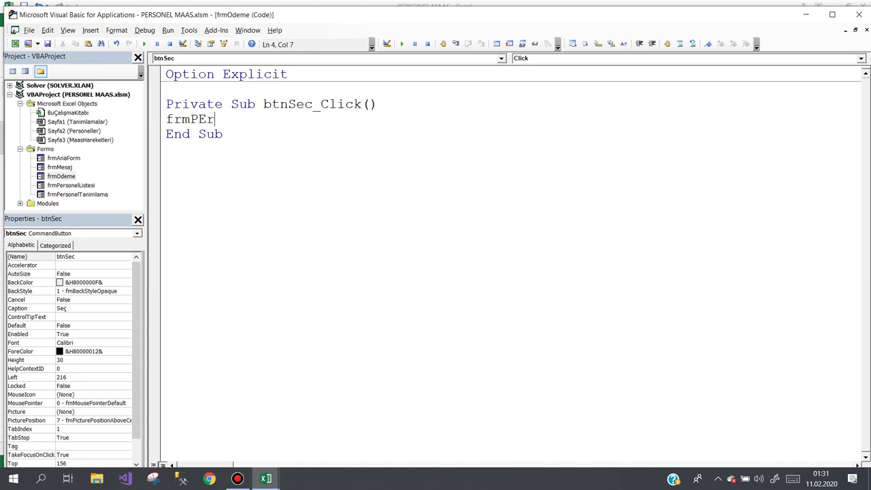
{"action": "key", "text": "ctrl+space"}
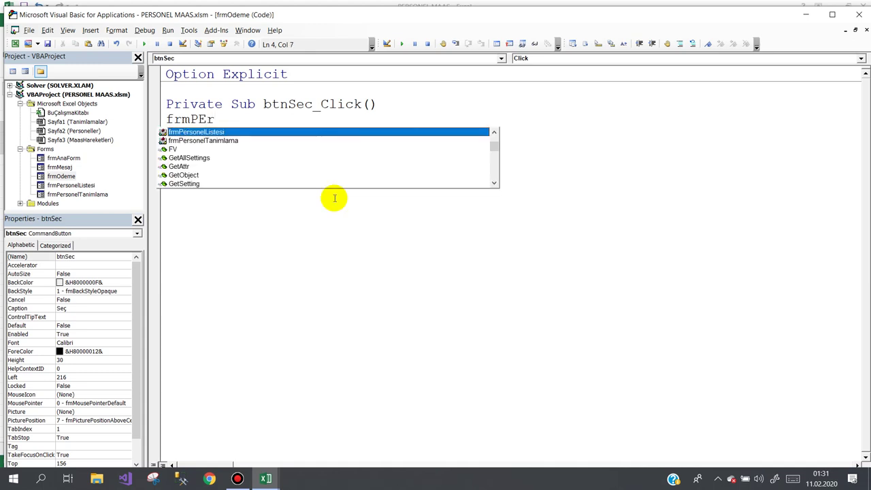
{"action": "type", "text": ".sh"}
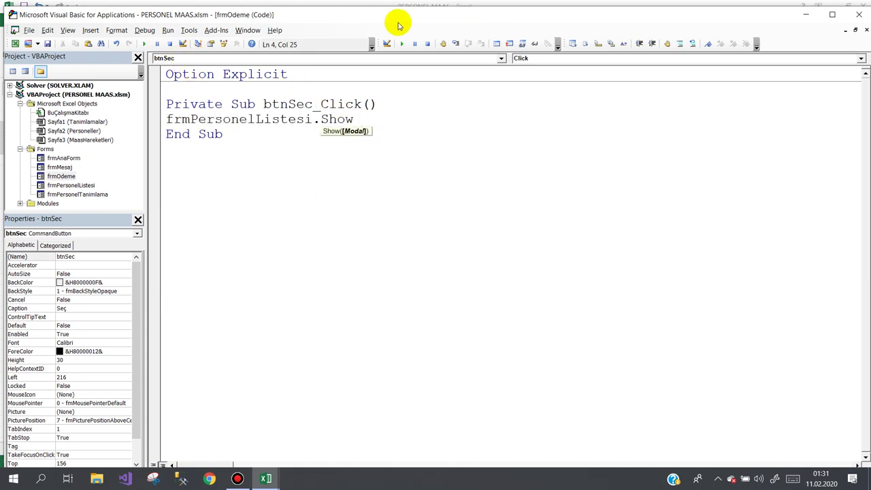
{"action": "left_click_drag", "start_coordinate": [391, 15], "coordinate": [441, 71]}
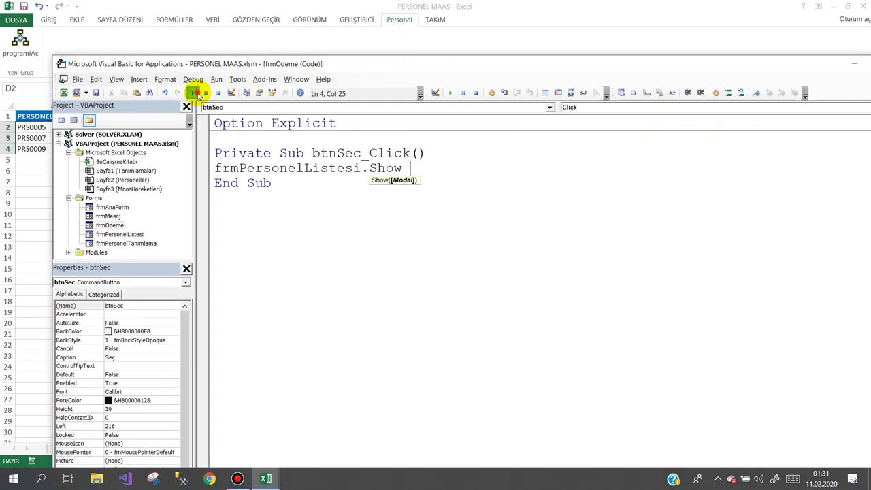
- Run the payment form, open the personnel list with Seç, pick PRS0007, then close both forms
{"action": "left_click", "coordinate": [193, 93]}
{"action": "left_click", "coordinate": [338, 242]}
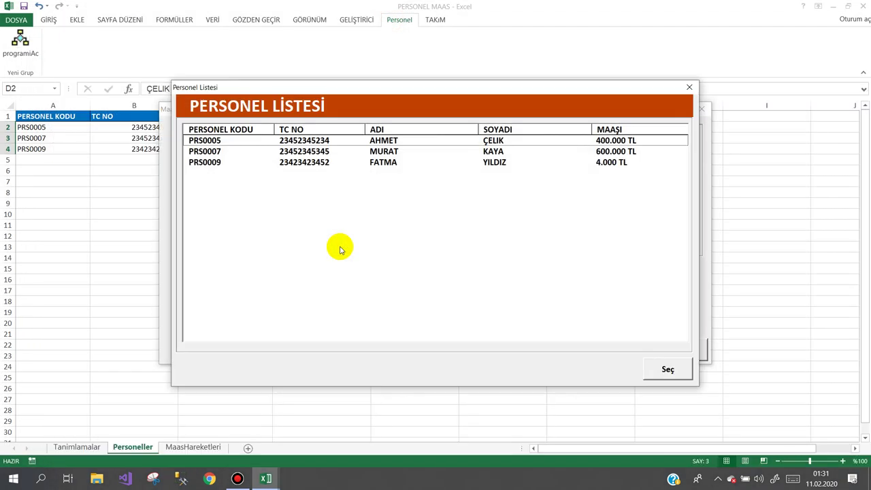
{"action": "mouse_move", "coordinate": [350, 89]}
{"action": "left_mouse_down"}
{"action": "mouse_move", "coordinate": [368, 160]}
{"action": "mouse_move", "coordinate": [361, 265]}
{"action": "left_mouse_up"}
{"action": "left_click", "coordinate": [338, 222]}
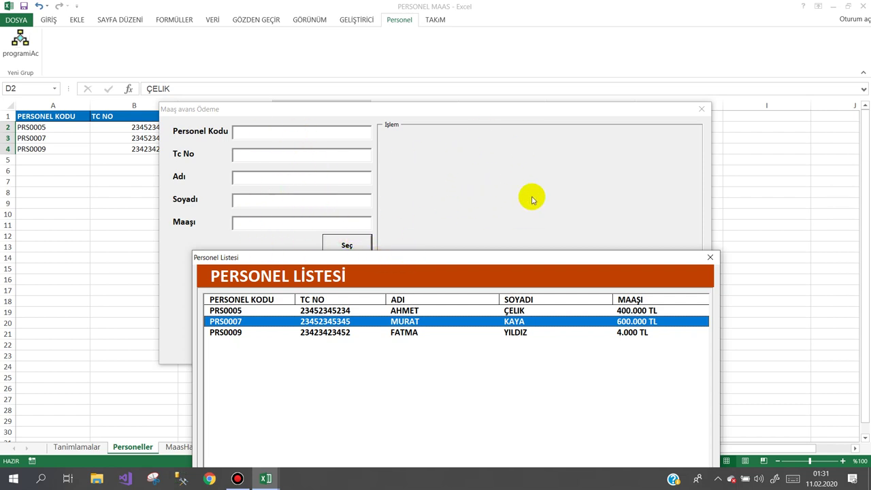
{"action": "left_click_drag", "start_coordinate": [516, 257], "coordinate": [461, 73]}
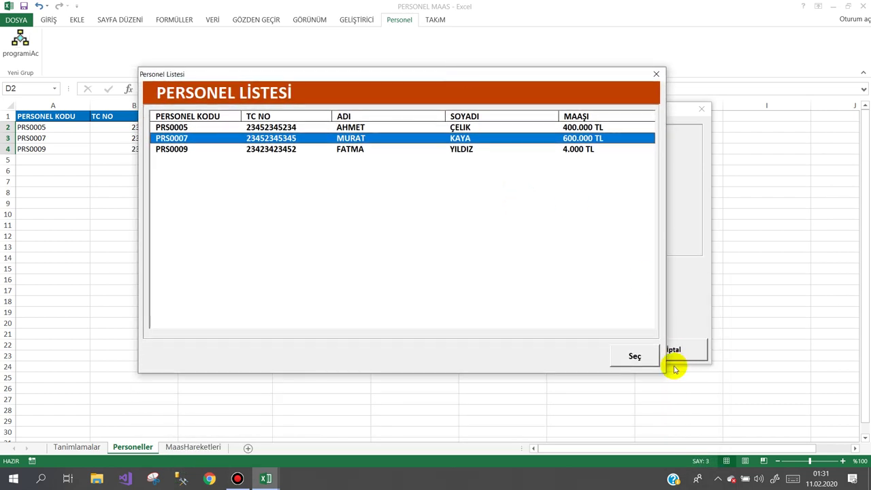
{"action": "left_click", "coordinate": [632, 355]}
{"action": "left_click", "coordinate": [654, 75]}
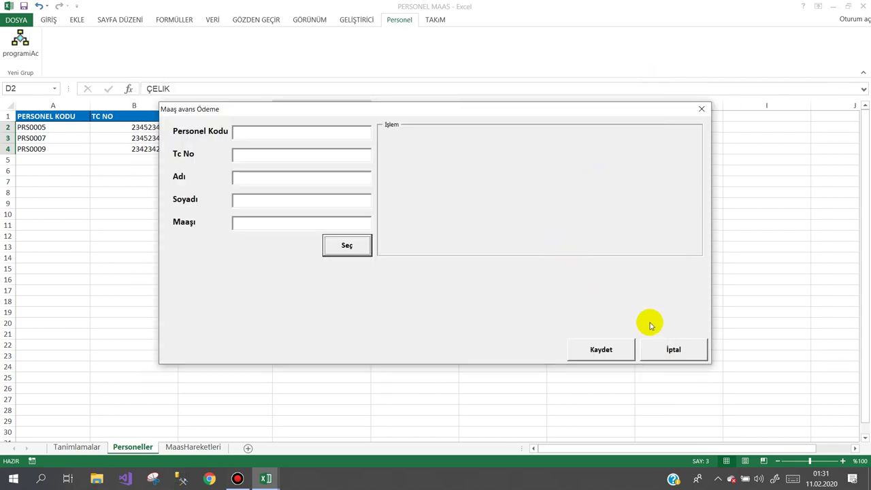
{"action": "left_click", "coordinate": [670, 349]}
- Move the Seç button beside Kaydet, shift the five labels and fields lower, and enlarge the form
{"action": "left_click", "coordinate": [700, 110]}
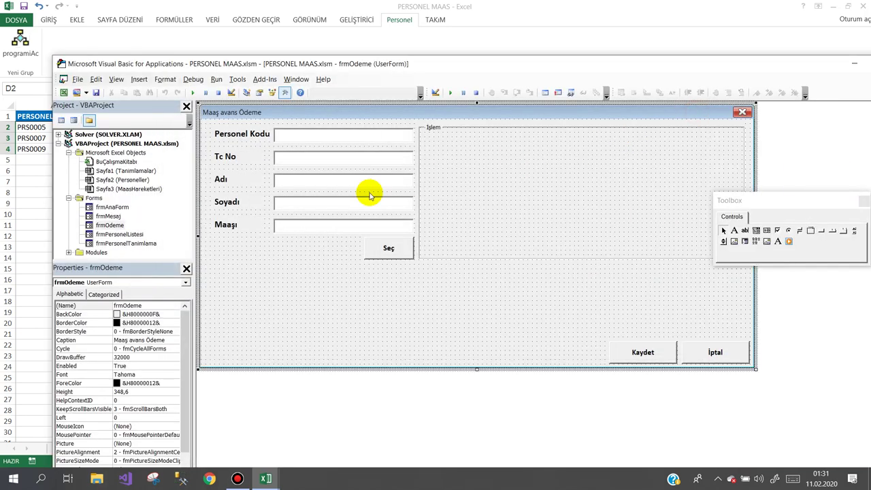
{"action": "left_click_drag", "start_coordinate": [383, 252], "coordinate": [551, 319]}
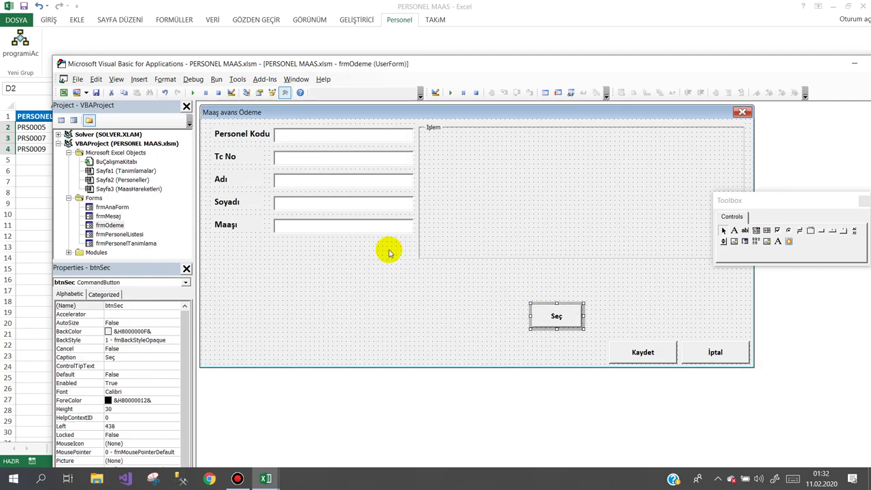
{"action": "mouse_move", "coordinate": [389, 251]}
{"action": "left_mouse_down"}
{"action": "mouse_move", "coordinate": [212, 129]}
{"action": "mouse_move", "coordinate": [256, 287]}
{"action": "mouse_move", "coordinate": [262, 274]}
{"action": "left_mouse_up"}
{"action": "left_click", "coordinate": [468, 332]}
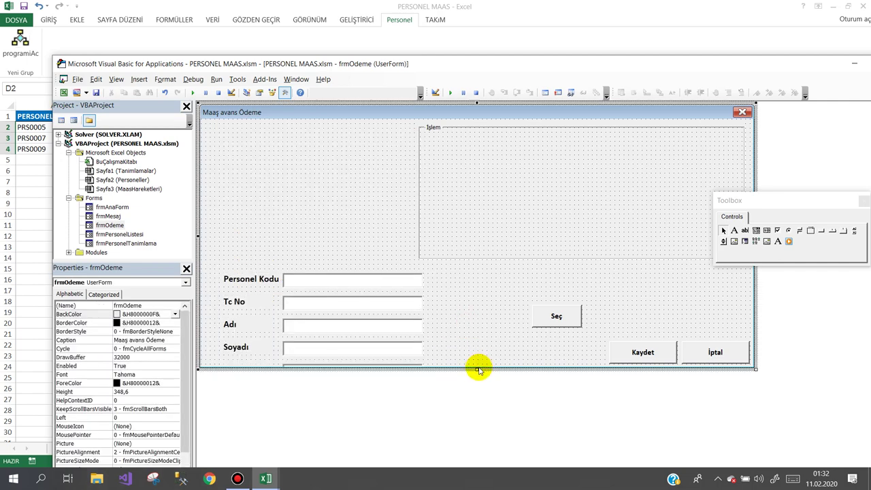
{"action": "left_click_drag", "start_coordinate": [476, 368], "coordinate": [474, 412]}
- Copy the İşlem frame to the left and resize the copy to fill the form's upper-left half
{"action": "left_click", "coordinate": [446, 259]}
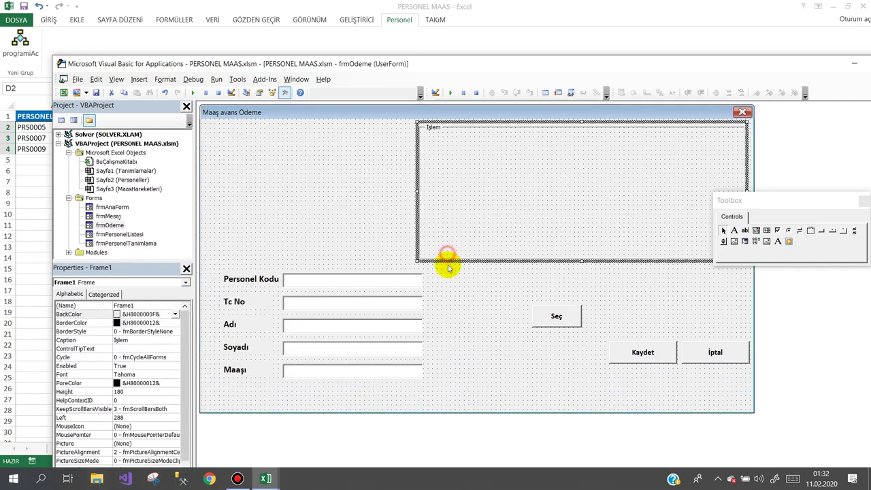
{"action": "left_click_drag", "start_coordinate": [433, 263], "coordinate": [228, 264]}
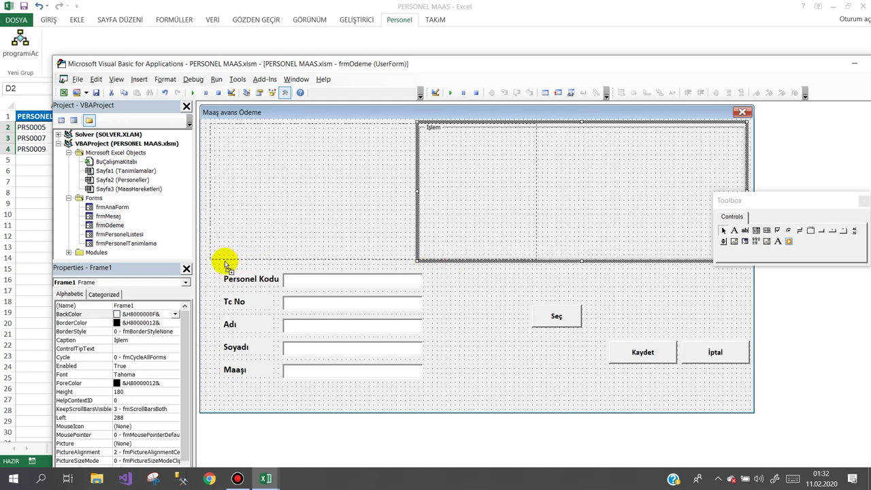
{"action": "left_click_drag", "start_coordinate": [227, 263], "coordinate": [228, 263]}
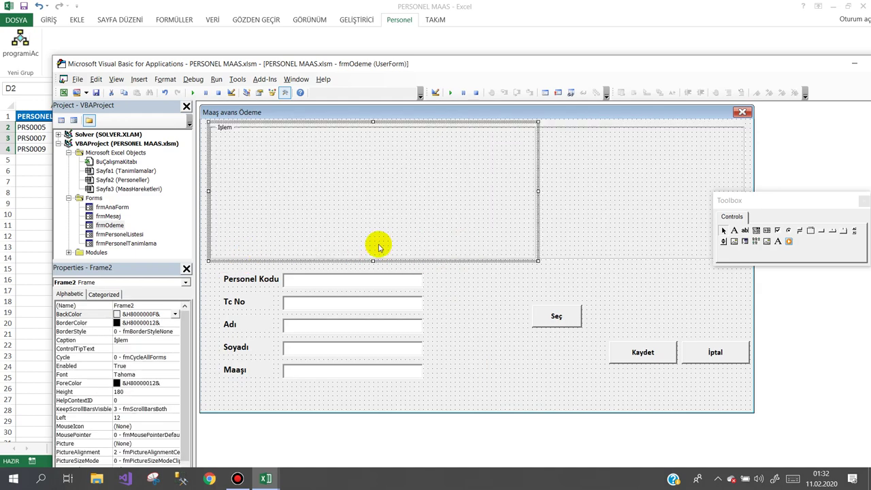
{"action": "left_click", "coordinate": [537, 190]}
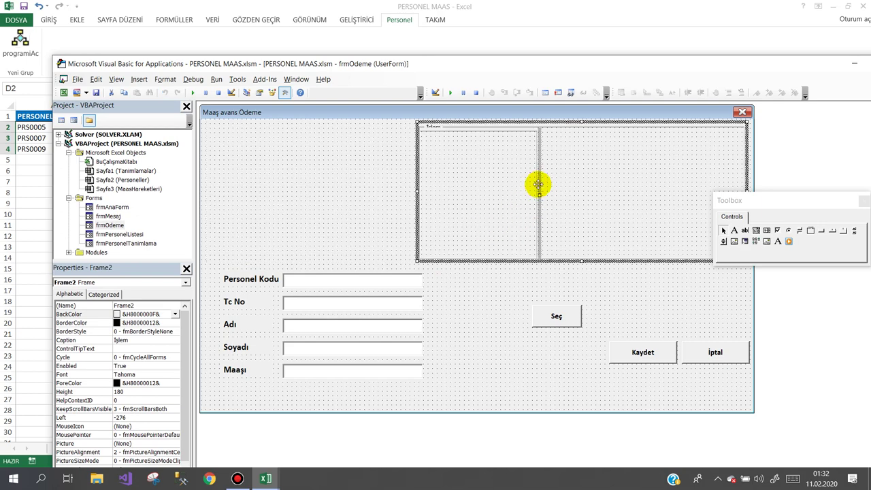
{"action": "mouse_move", "coordinate": [537, 184]}
{"action": "left_mouse_down"}
{"action": "mouse_move", "coordinate": [400, 187]}
{"action": "mouse_move", "coordinate": [407, 181]}
{"action": "mouse_move", "coordinate": [297, 193]}
{"action": "left_mouse_up"}
{"action": "left_click_drag", "start_coordinate": [272, 125], "coordinate": [386, 129]}
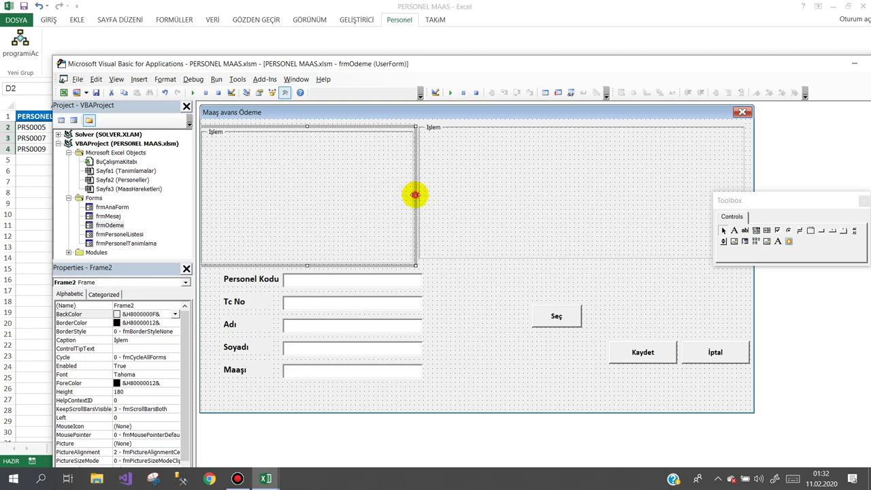
{"action": "left_click_drag", "start_coordinate": [411, 196], "coordinate": [411, 196]}
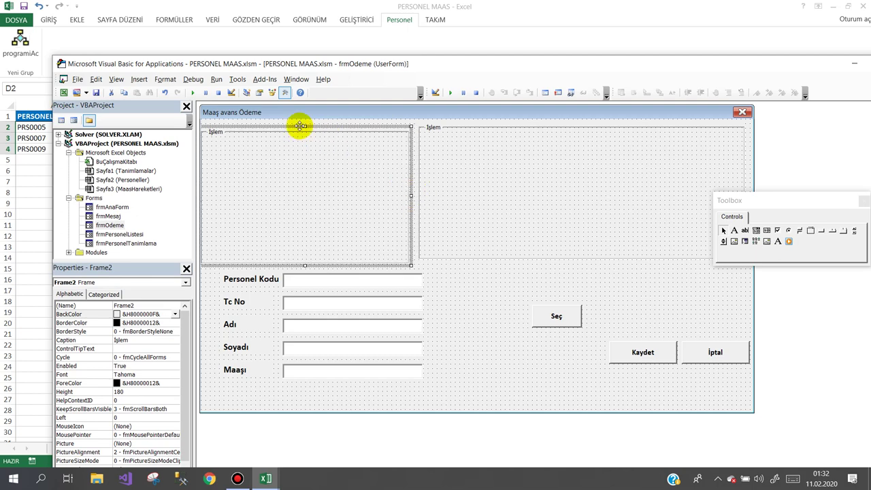
{"action": "left_click_drag", "start_coordinate": [303, 124], "coordinate": [307, 120]}
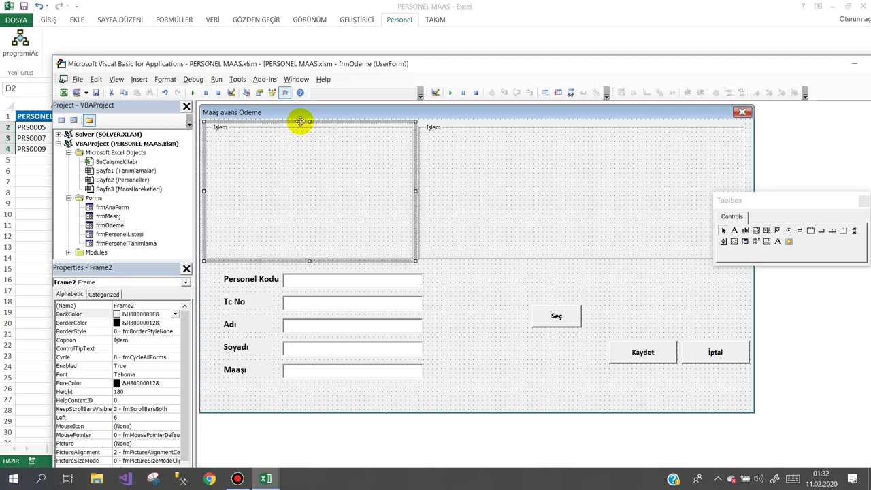
{"action": "left_click", "coordinate": [99, 340]}
{"action": "type", "text": "Personel Bilgileri"}
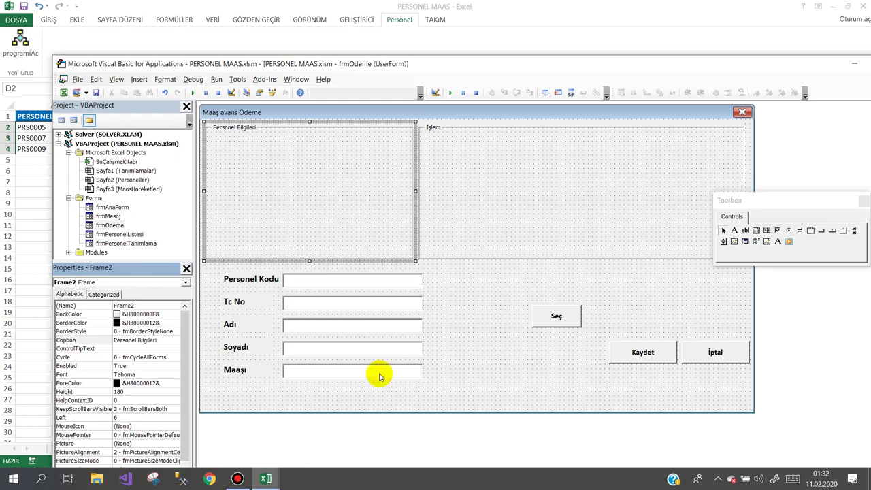
- Set the Personel Bilgileri caption to bold 12-point Calibri in green
{"action": "left_click", "coordinate": [166, 374]}
{"action": "left_click", "coordinate": [174, 374]}
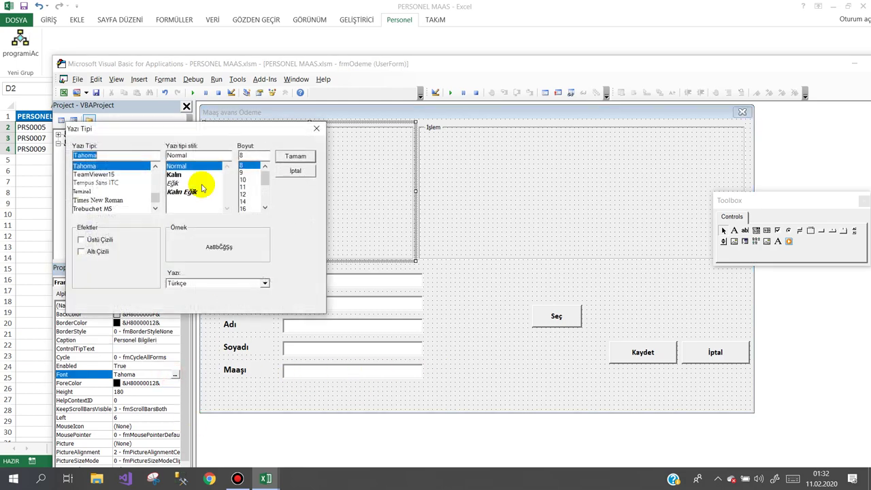
{"action": "type", "text": "c"}
{"action": "left_click", "coordinate": [95, 166]}
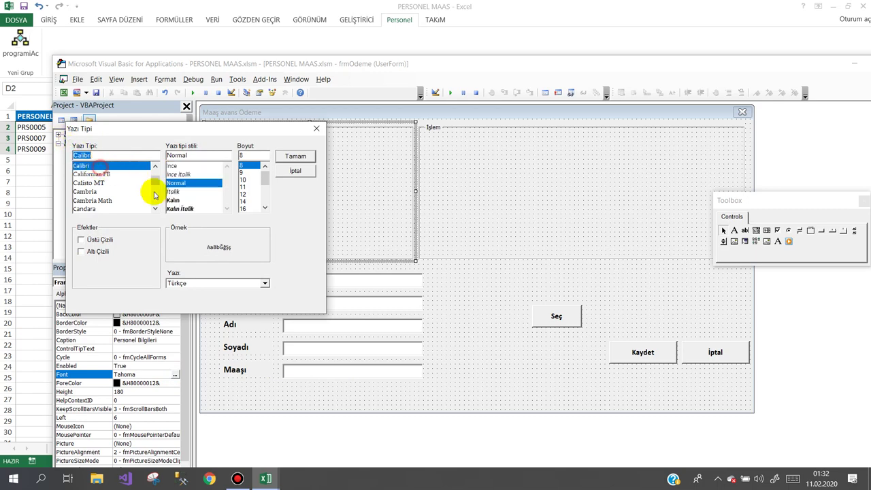
{"action": "left_click", "coordinate": [204, 200]}
{"action": "left_click", "coordinate": [245, 195]}
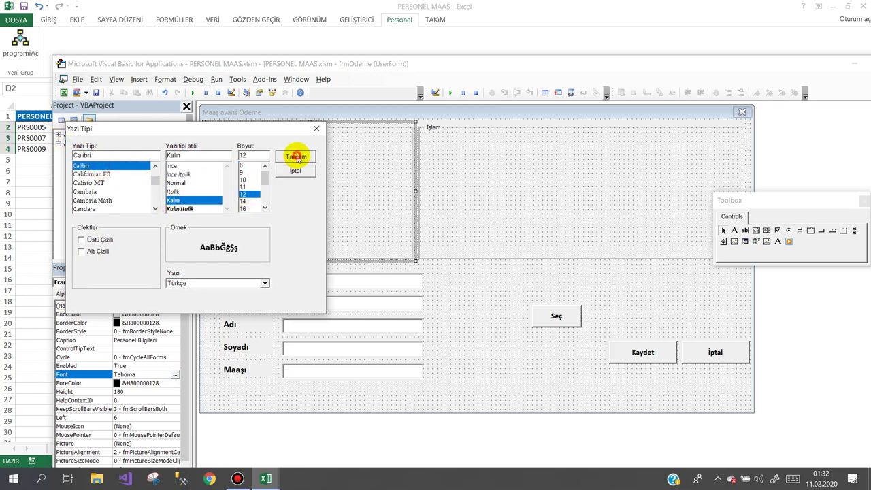
{"action": "left_click", "coordinate": [292, 156]}
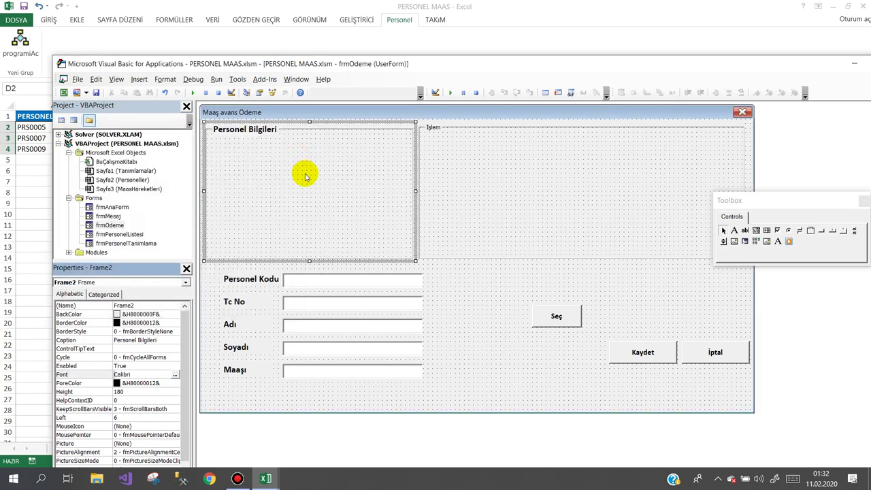
{"action": "left_click", "coordinate": [170, 383]}
{"action": "left_click", "coordinate": [175, 383]}
{"action": "left_click", "coordinate": [107, 394]}
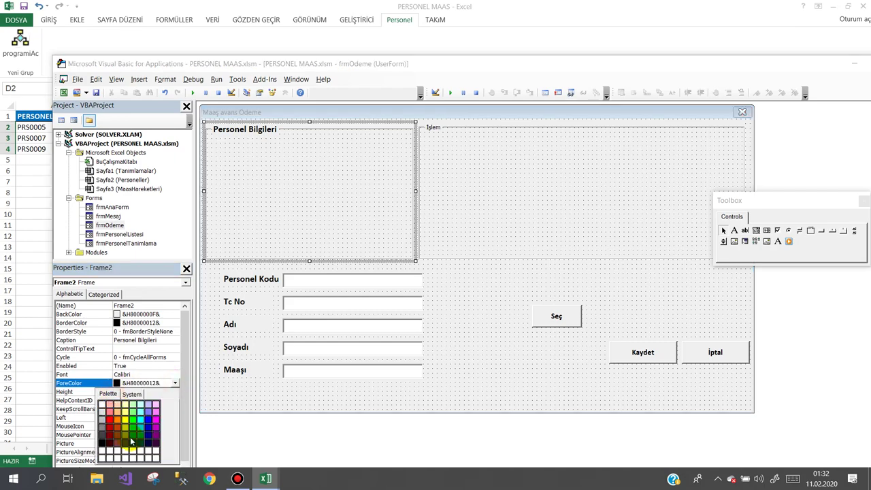
{"action": "left_click", "coordinate": [133, 440]}
- Rename the İşlem frame's caption to Yapılan İşlem
{"action": "left_click", "coordinate": [442, 129]}
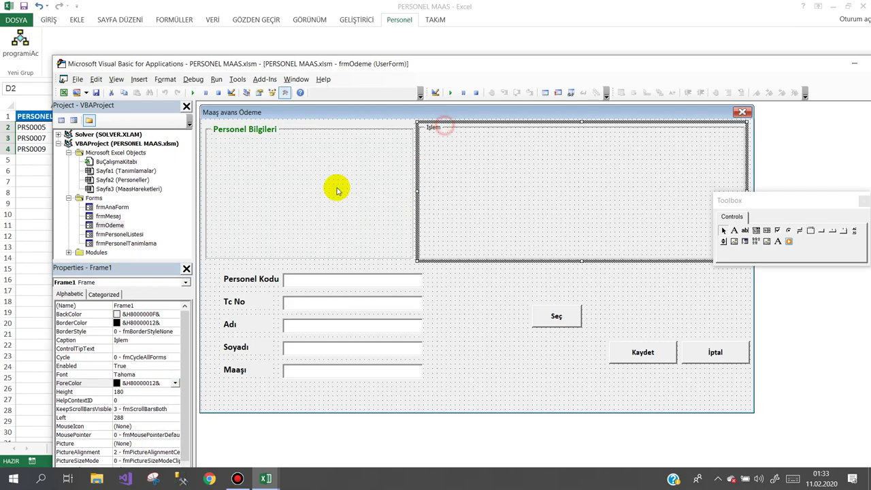
{"action": "left_click", "coordinate": [133, 340]}
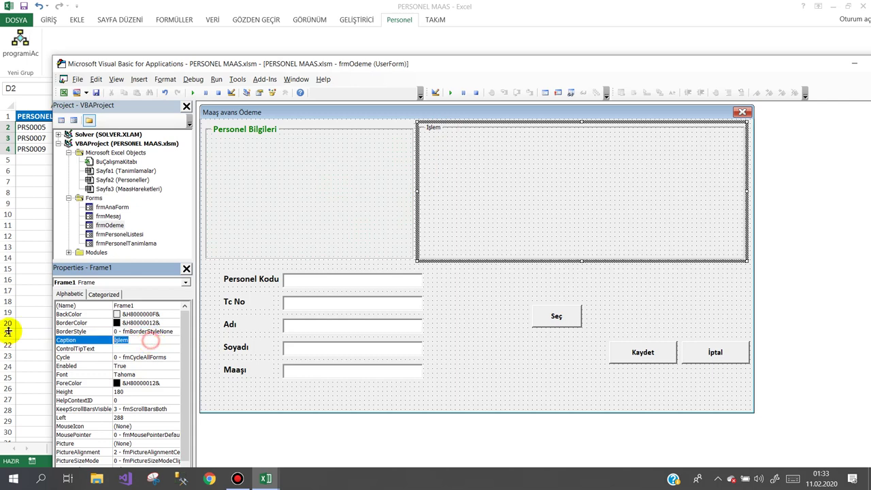
{"action": "type", "text": "Yapılan"}
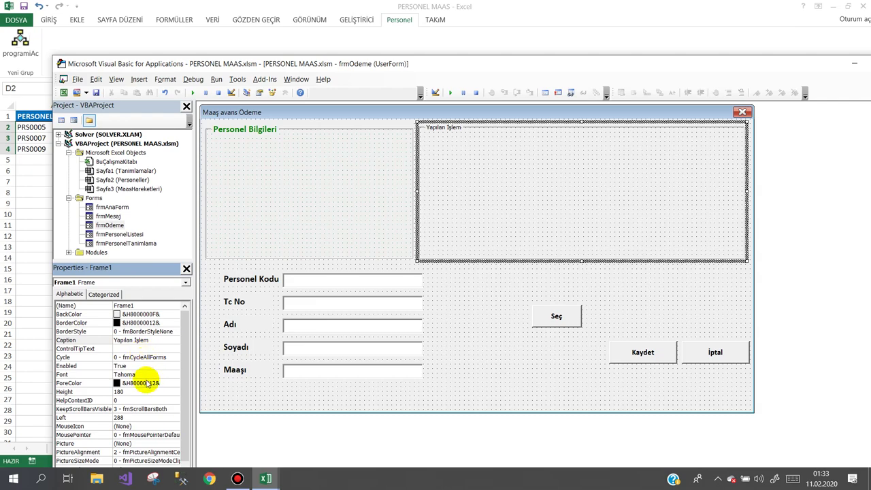
{"action": "left_click", "coordinate": [162, 383]}
{"action": "left_click", "coordinate": [175, 383]}
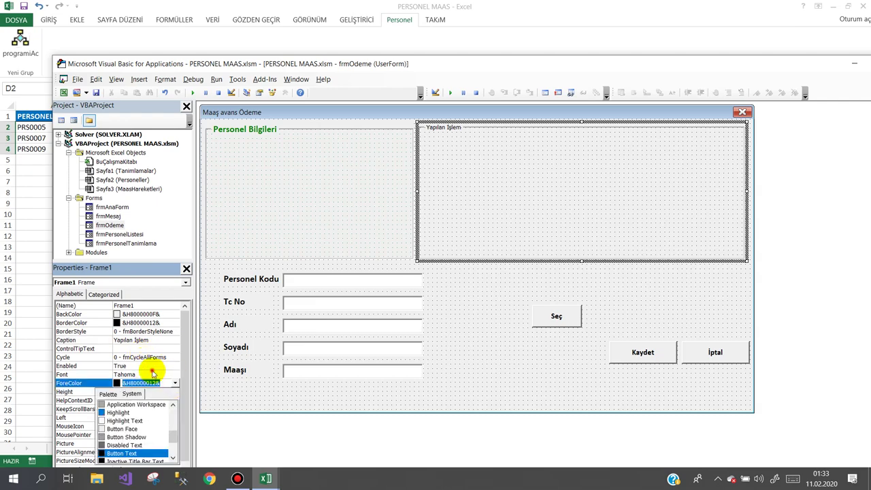
- Give the Yapılan İşlem caption bold 12-point Calibri in navy
{"action": "left_click", "coordinate": [166, 375]}
{"action": "left_click", "coordinate": [175, 374]}
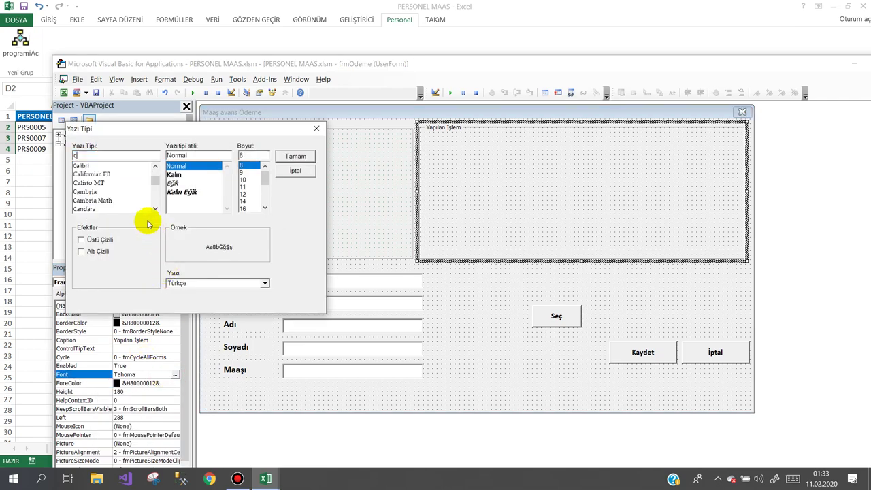
{"action": "left_click", "coordinate": [120, 166]}
{"action": "left_click", "coordinate": [185, 200]}
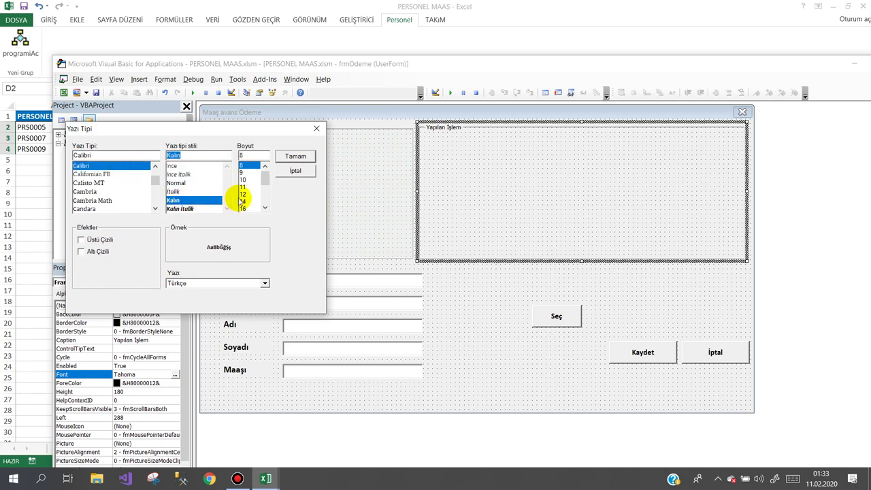
{"action": "left_click", "coordinate": [243, 195]}
{"action": "left_click", "coordinate": [285, 156]}
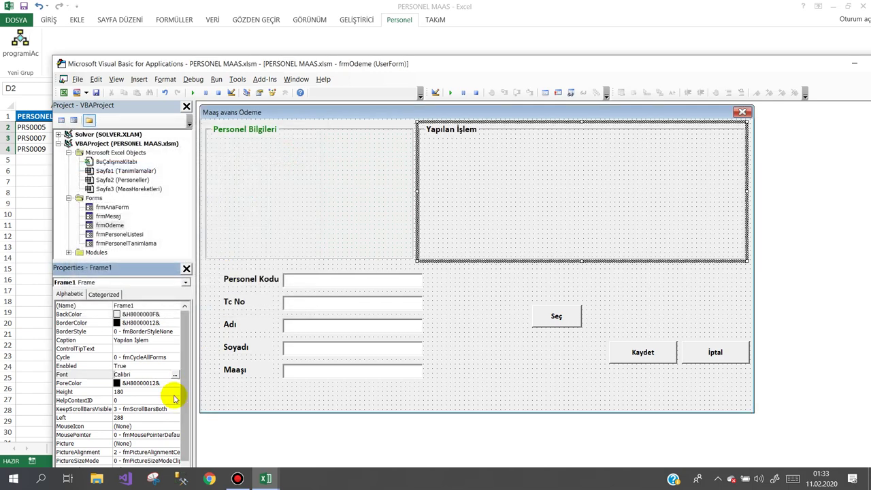
{"action": "left_click", "coordinate": [170, 383]}
{"action": "left_click", "coordinate": [175, 383]}
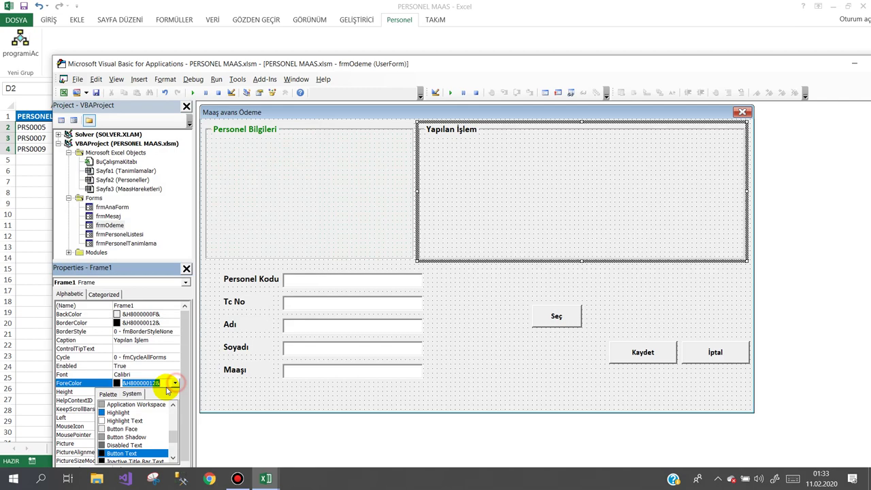
{"action": "left_click", "coordinate": [108, 394]}
{"action": "left_click", "coordinate": [149, 437]}
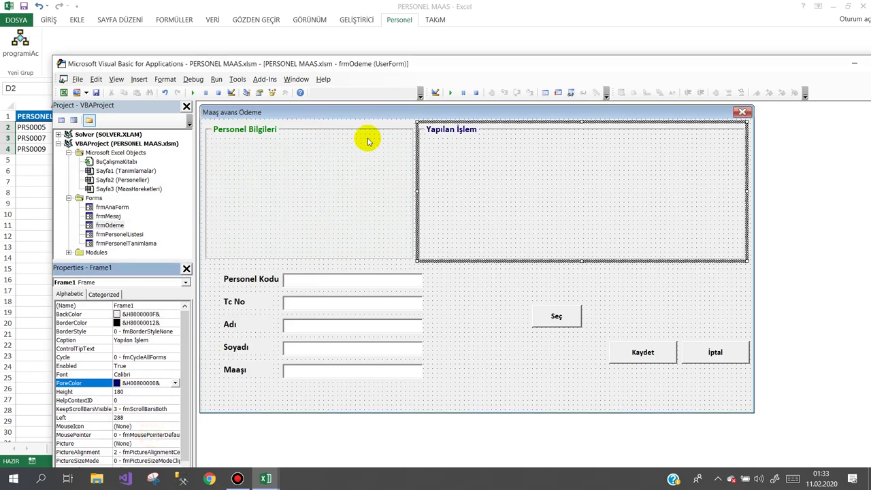
{"action": "left_click", "coordinate": [374, 108]}
- Move the five labels and text boxes into the Personel Bilgileri frame
{"action": "left_click_drag", "start_coordinate": [415, 392], "coordinate": [235, 269]}
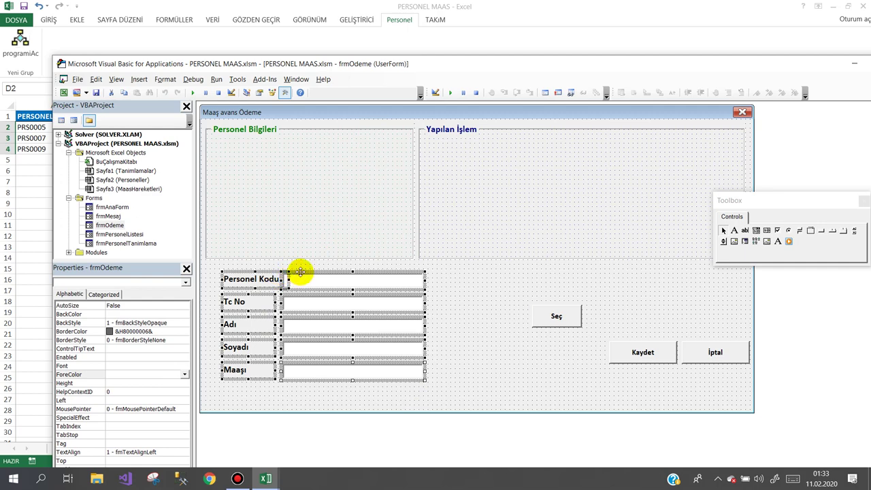
{"action": "left_click_drag", "start_coordinate": [300, 272], "coordinate": [286, 156]}
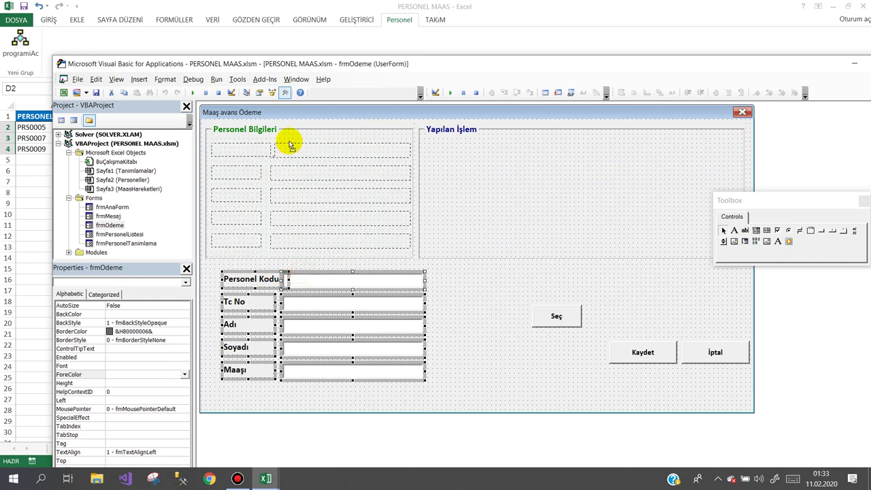
{"action": "left_click_drag", "start_coordinate": [289, 145], "coordinate": [288, 144]}
{"action": "left_click", "coordinate": [270, 299]}
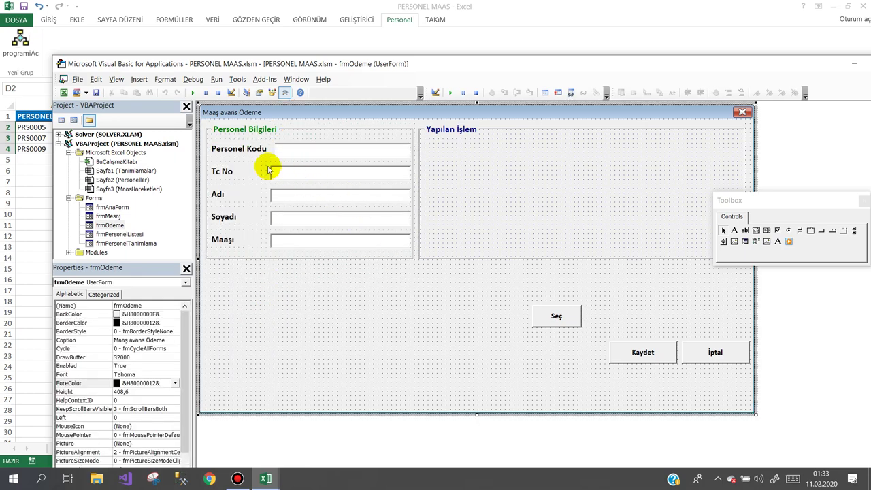
- Use the right-click menus on the Personel Kodu label and text box
{"action": "left_click", "coordinate": [253, 153]}
{"action": "right_click", "coordinate": [253, 153]}
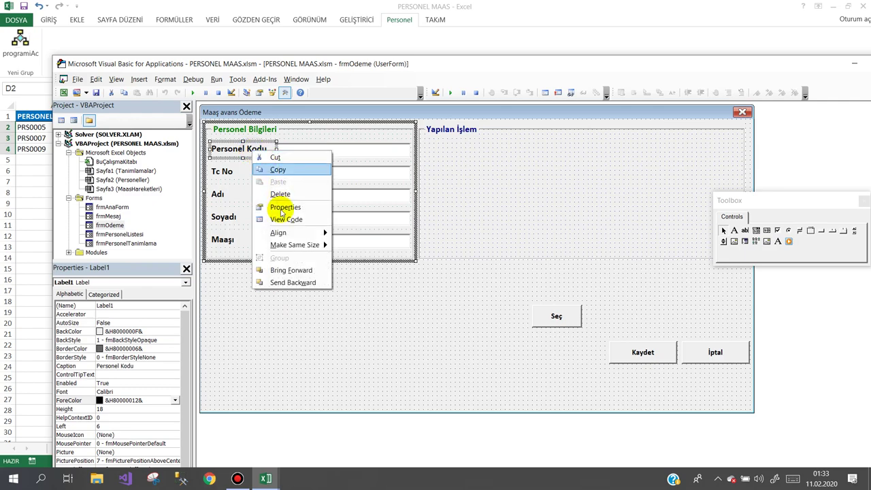
{"action": "left_click", "coordinate": [283, 272]}
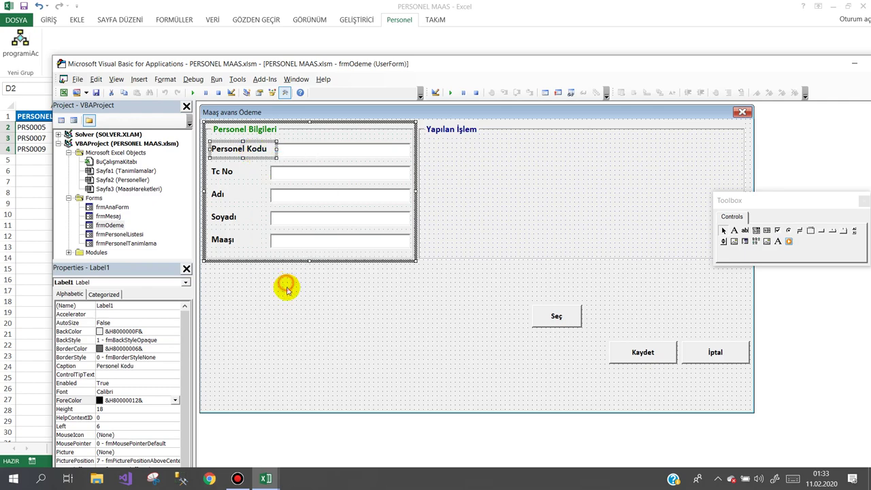
{"action": "left_click", "coordinate": [317, 153]}
{"action": "right_click", "coordinate": [318, 152]}
{"action": "left_click", "coordinate": [348, 269]}
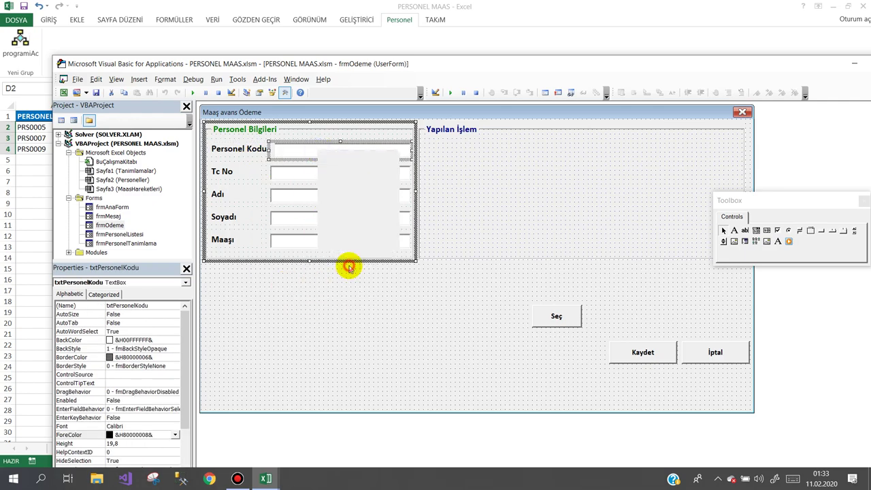
{"action": "left_click", "coordinate": [344, 315]}
- Narrow the Personel Kodu, Tc No, Adı, Soyadı and Maaşı boxes to one matching width
{"action": "left_click", "coordinate": [383, 153]}
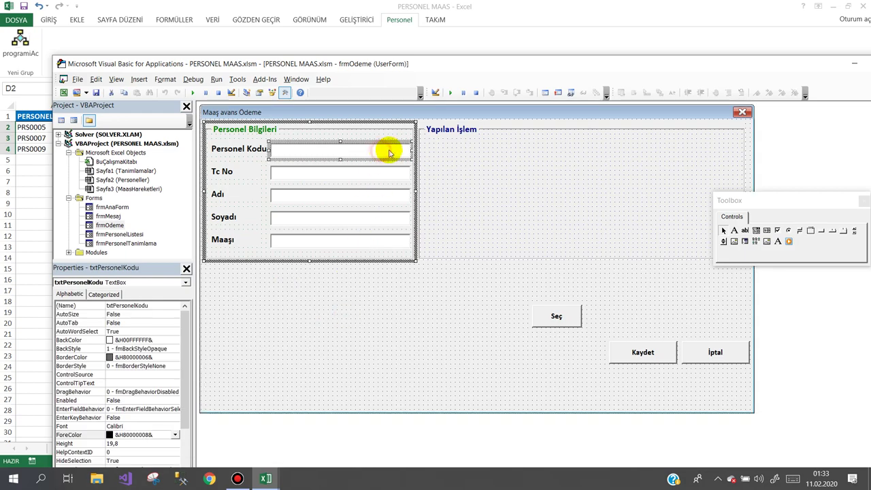
{"action": "left_click_drag", "start_coordinate": [411, 149], "coordinate": [403, 149]}
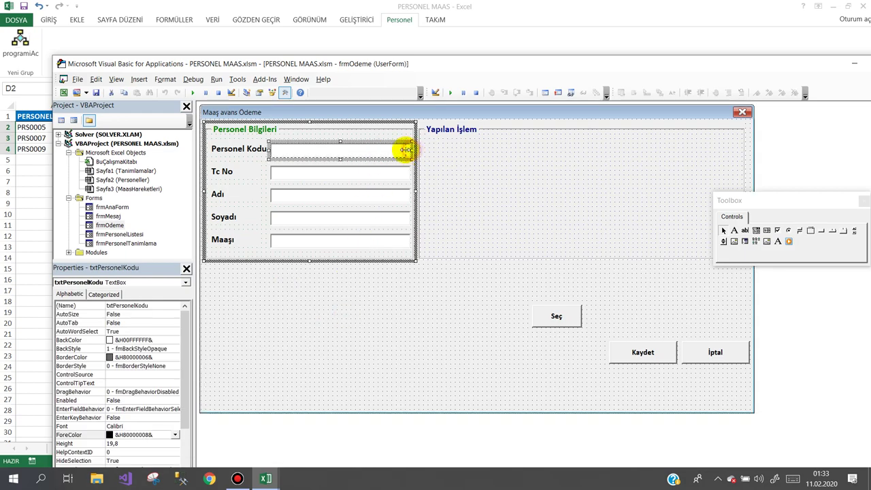
{"action": "left_click", "coordinate": [399, 174]}
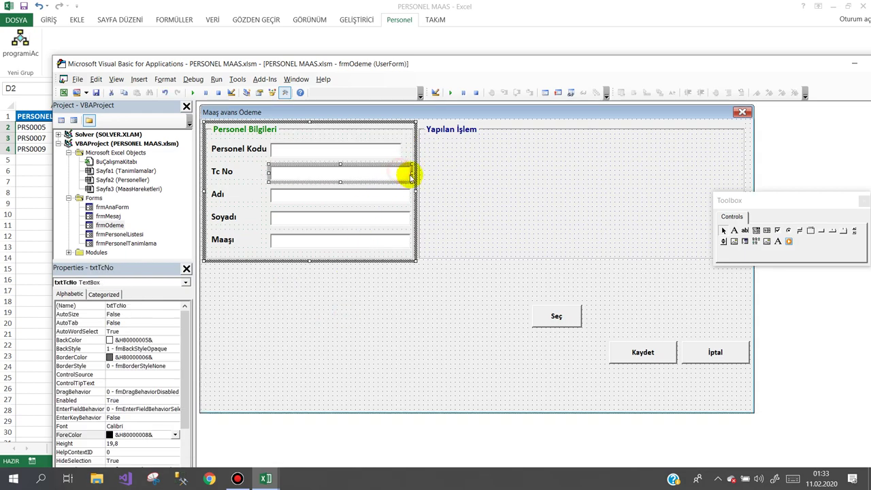
{"action": "left_click_drag", "start_coordinate": [410, 173], "coordinate": [403, 173]}
{"action": "left_click", "coordinate": [403, 197]}
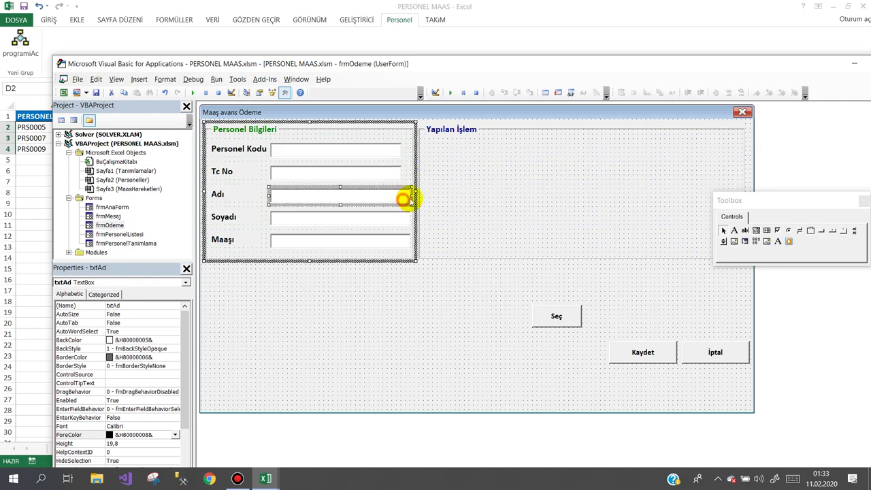
{"action": "left_click_drag", "start_coordinate": [409, 196], "coordinate": [402, 196]}
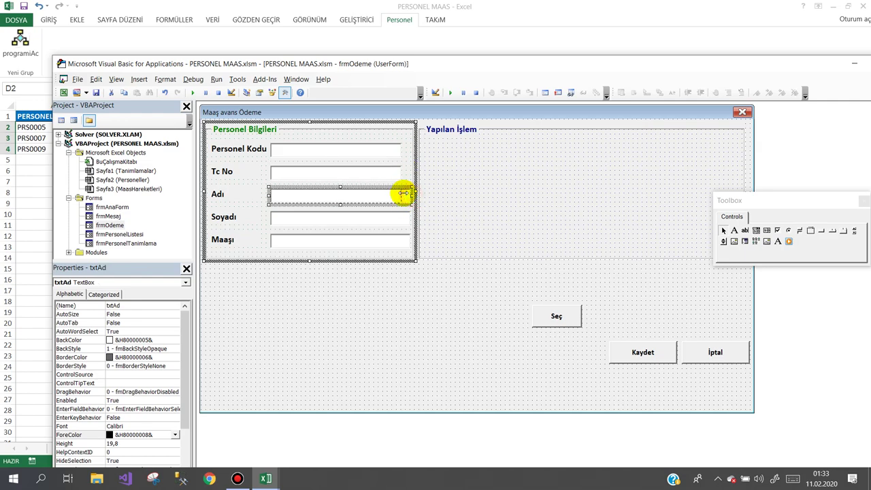
{"action": "left_click", "coordinate": [399, 217]}
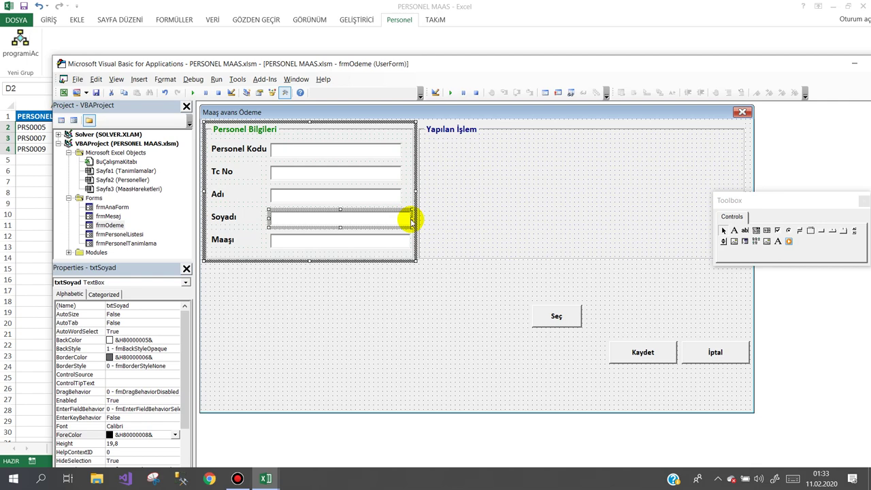
{"action": "left_click_drag", "start_coordinate": [410, 218], "coordinate": [401, 218]}
{"action": "left_click", "coordinate": [402, 241]}
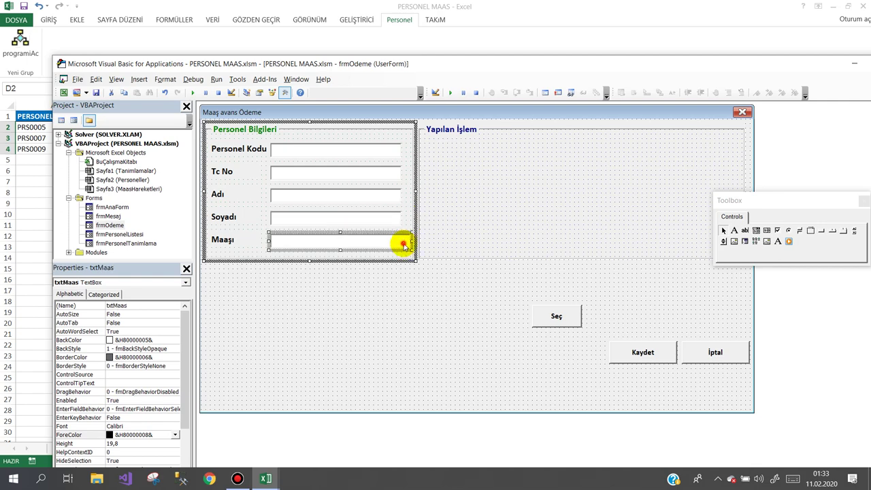
{"action": "left_click_drag", "start_coordinate": [411, 242], "coordinate": [401, 241]}
{"action": "left_click", "coordinate": [408, 284]}
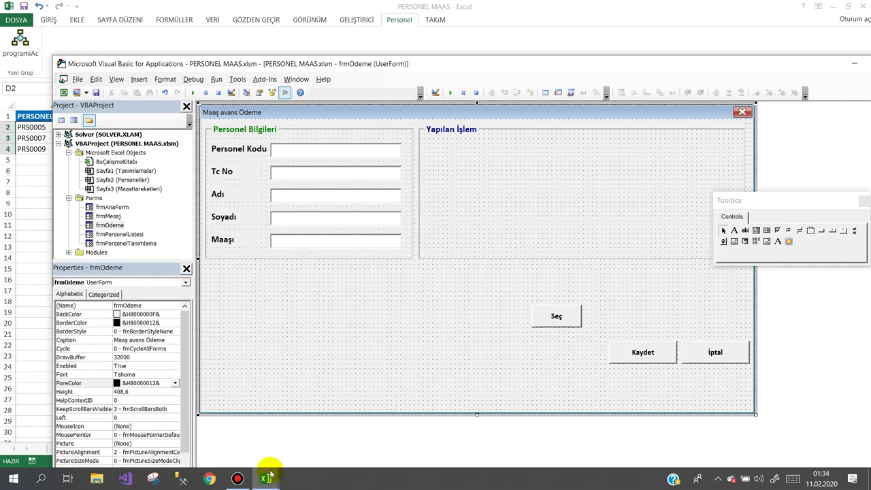
- Set the Personel Bilgileri frame's Enabled to False and test-run the form to confirm it's greyed out
{"action": "left_click", "coordinate": [237, 478]}
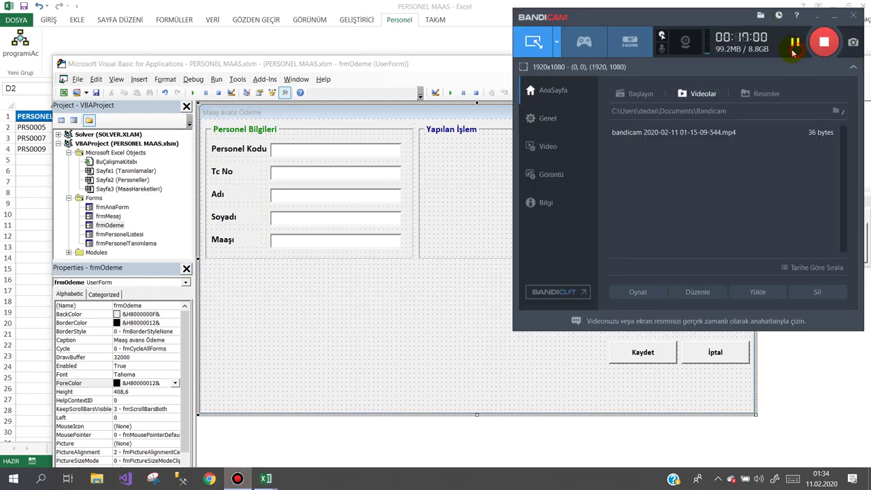
{"action": "left_click", "coordinate": [261, 253]}
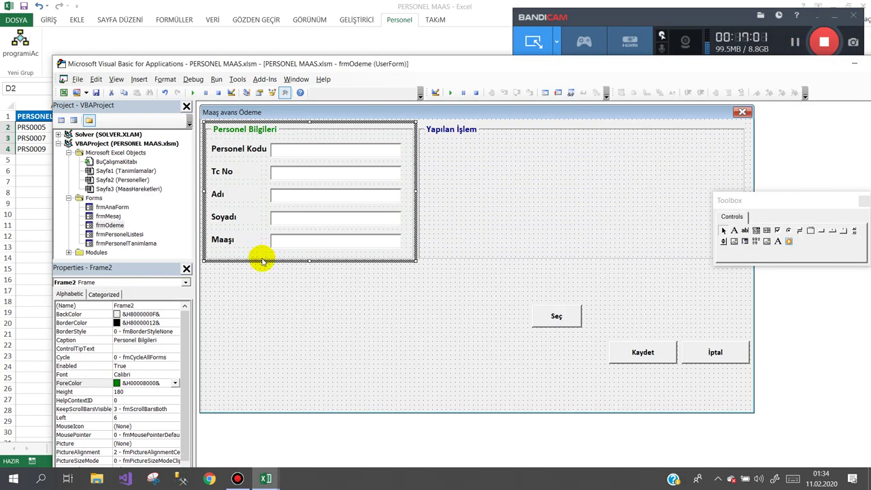
{"action": "left_click", "coordinate": [90, 366]}
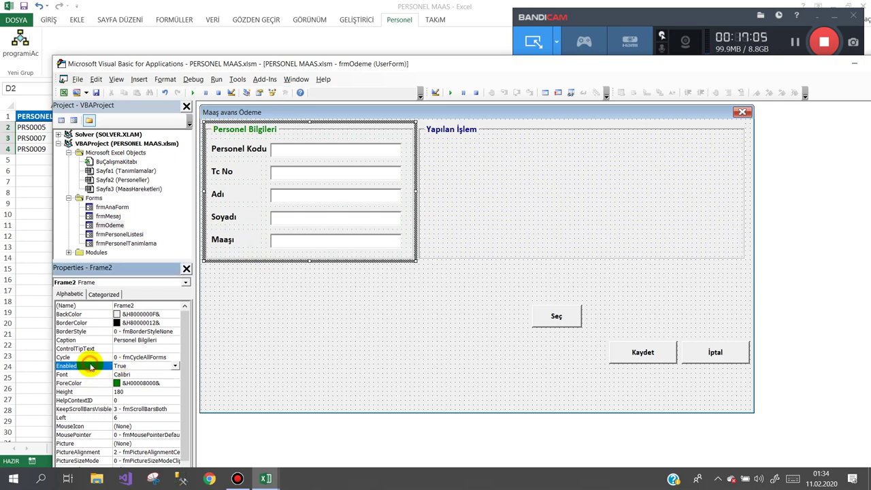
{"action": "left_click", "coordinate": [340, 289]}
{"action": "left_click", "coordinate": [191, 92]}
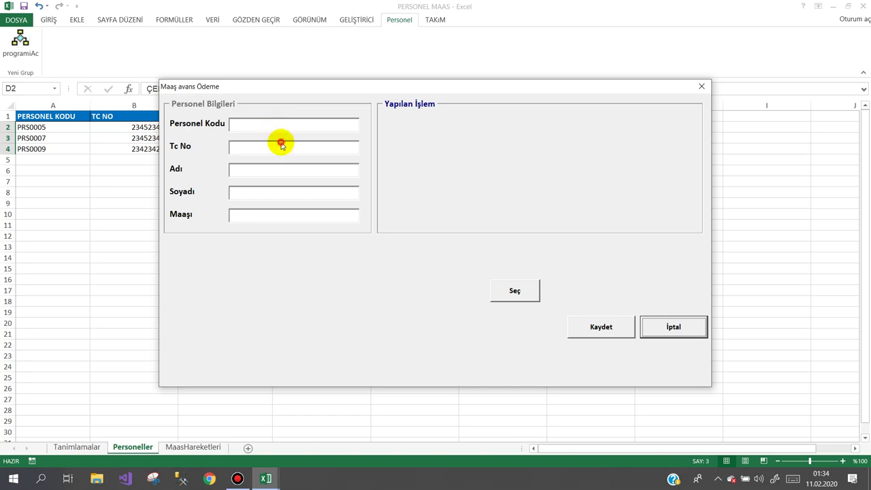
{"action": "left_click", "coordinate": [294, 169]}
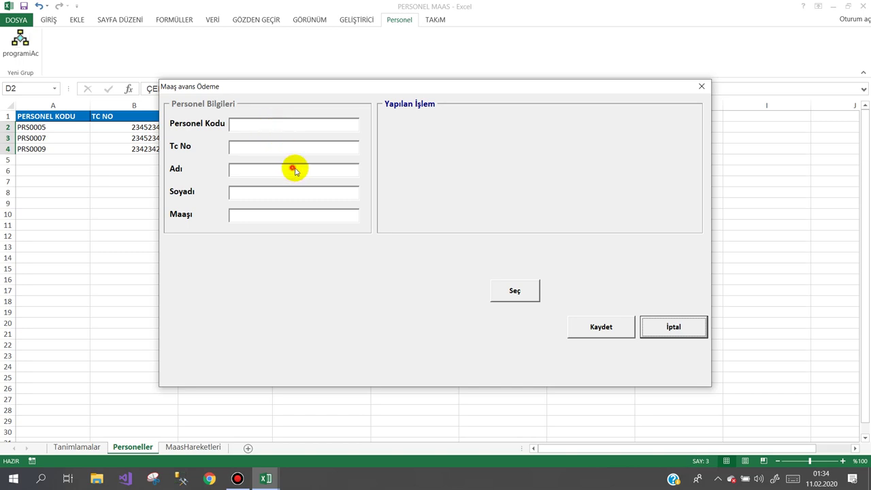
{"action": "left_click", "coordinate": [702, 87]}
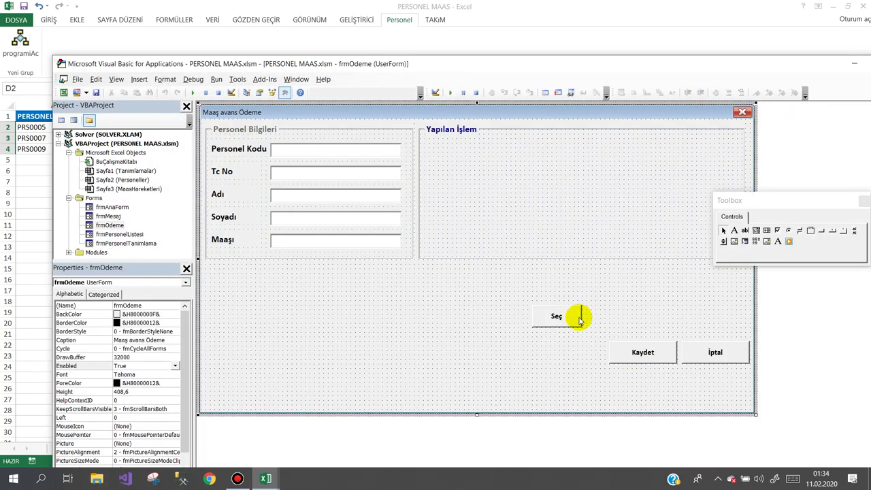
- Place the Seç button just under the Maaşı box below the frame, adjusting the Maaşı box width
{"action": "left_click_drag", "start_coordinate": [556, 317], "coordinate": [389, 281]}
{"action": "left_click", "coordinate": [398, 240]}
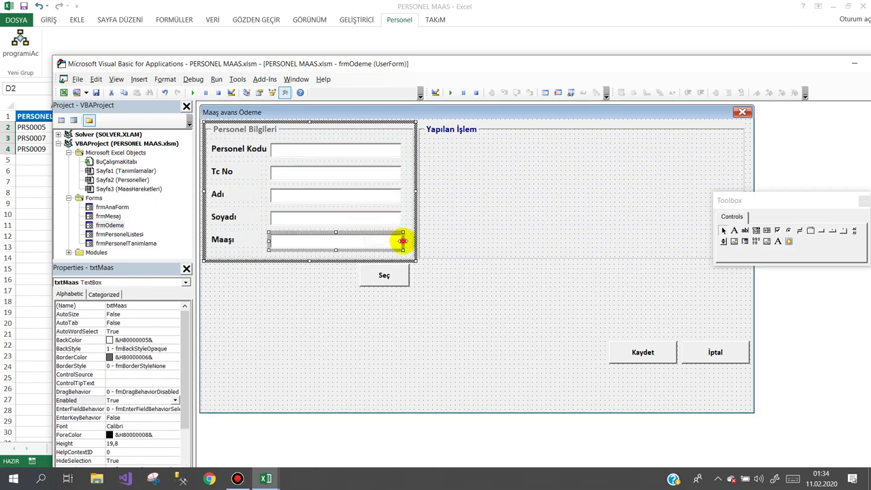
{"action": "mouse_move", "coordinate": [403, 240]}
{"action": "left_mouse_down"}
{"action": "mouse_move", "coordinate": [365, 242]}
{"action": "mouse_move", "coordinate": [399, 243]}
{"action": "left_mouse_up"}
{"action": "left_click", "coordinate": [441, 280]}
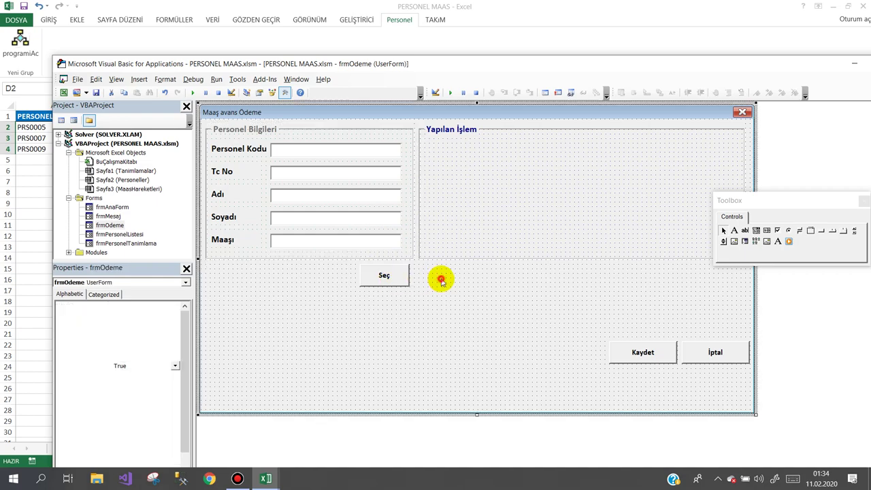
{"action": "left_click", "coordinate": [401, 275]}
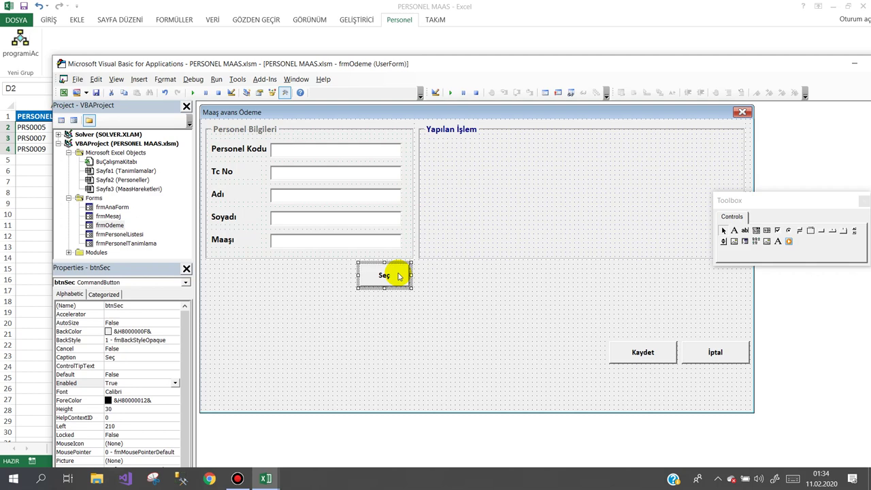
{"action": "left_click", "coordinate": [424, 274]}
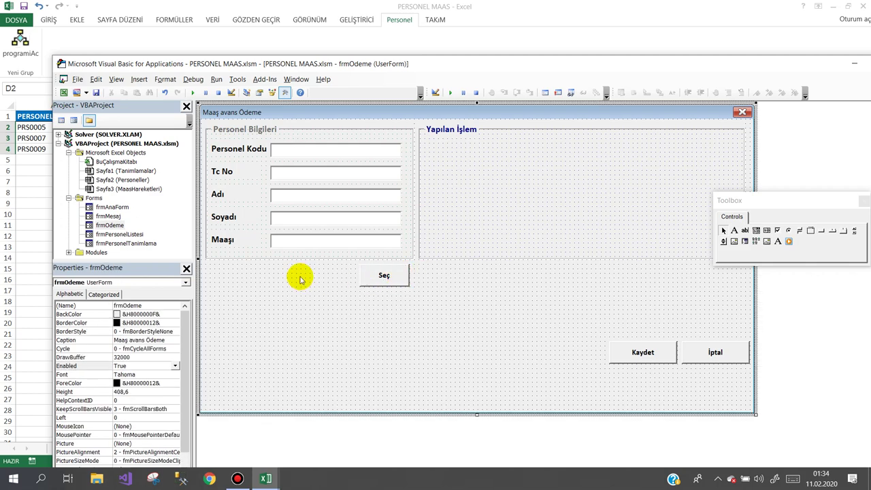
{"action": "left_click", "coordinate": [236, 479]}
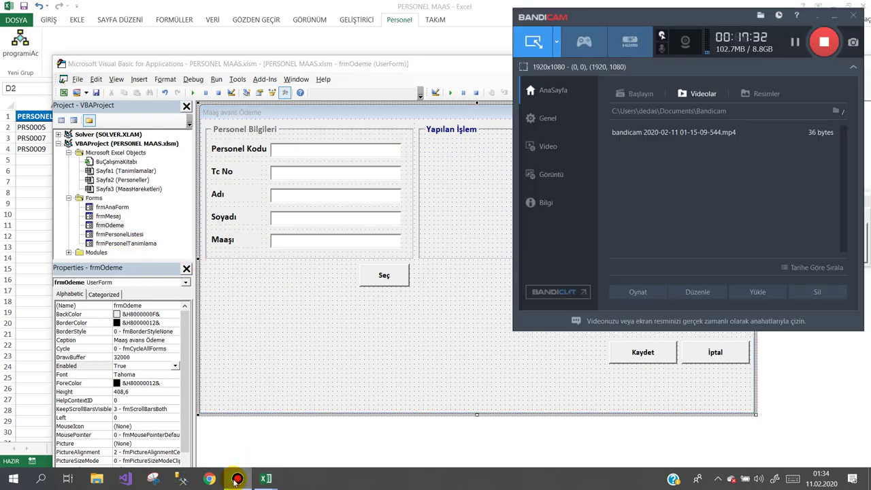
{"action": "left_click", "coordinate": [237, 479]}
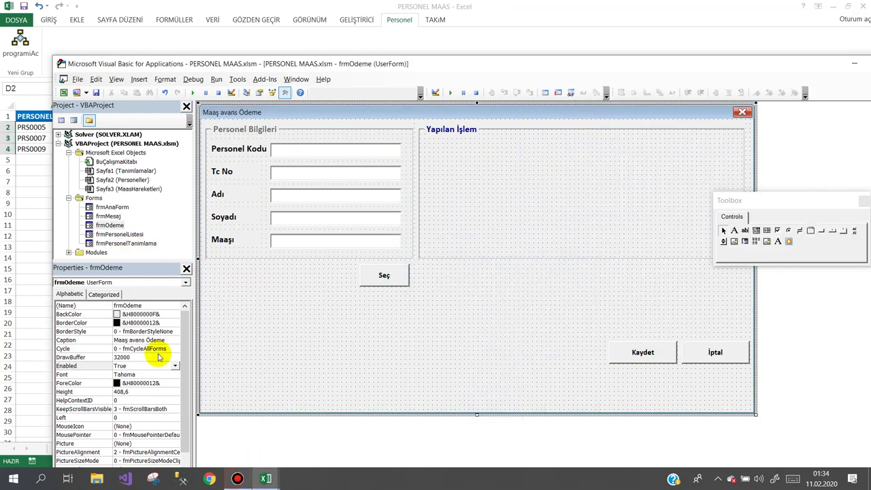
- Create a DblClick event handler for lstPersoneller in frmPersonelListesi's code
{"action": "double_click", "coordinate": [119, 234]}
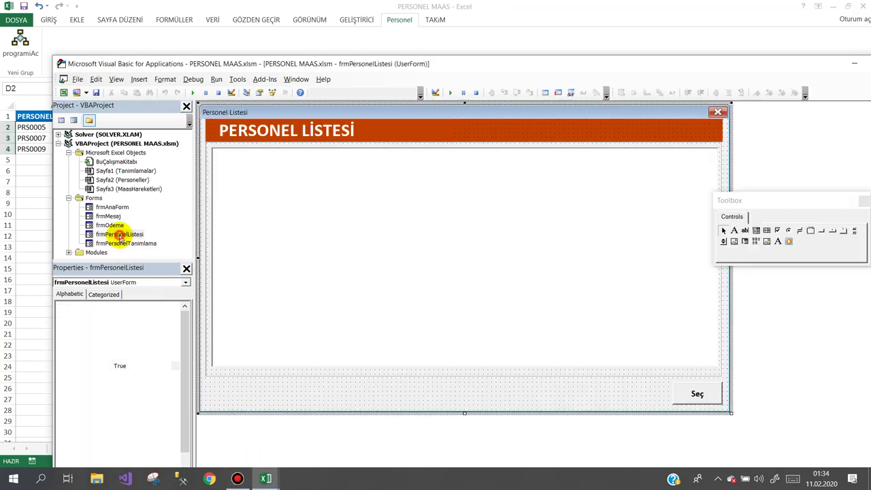
{"action": "left_click", "coordinate": [432, 183]}
{"action": "double_click", "coordinate": [433, 183]}
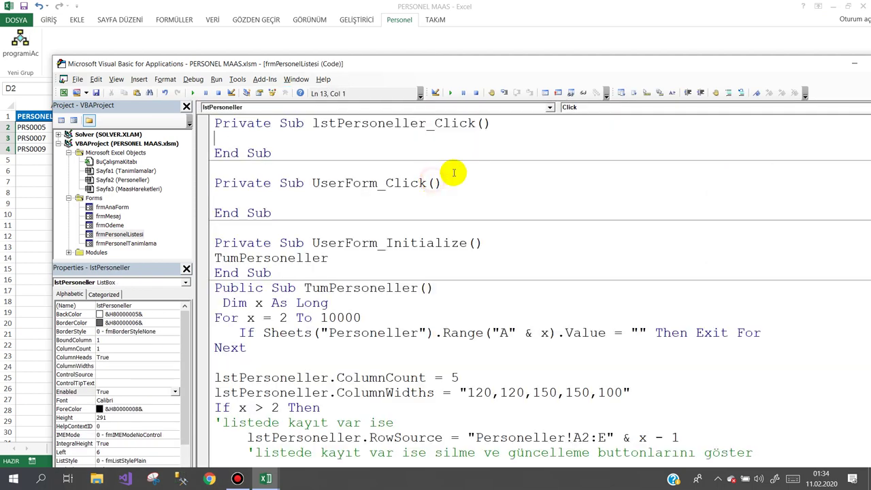
{"action": "left_click", "coordinate": [599, 106]}
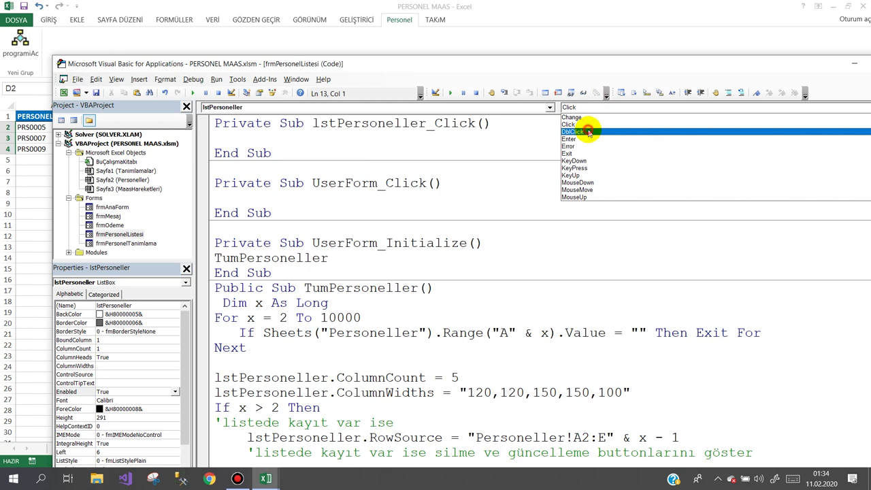
{"action": "left_click", "coordinate": [588, 132]}
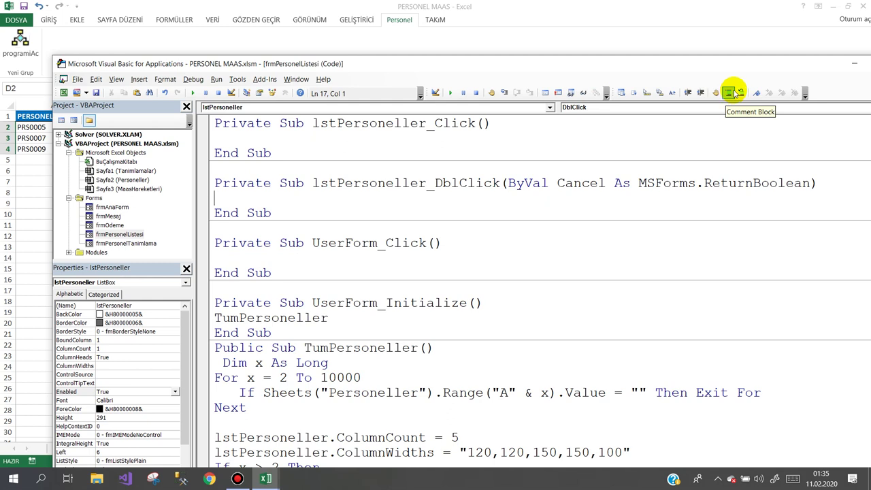
- Add 'If lstPersoneller.ListCount<0 Then Exit Sub' with the comment 'Listede kayıt yok ise çık'
{"action": "type", "text": "if "}
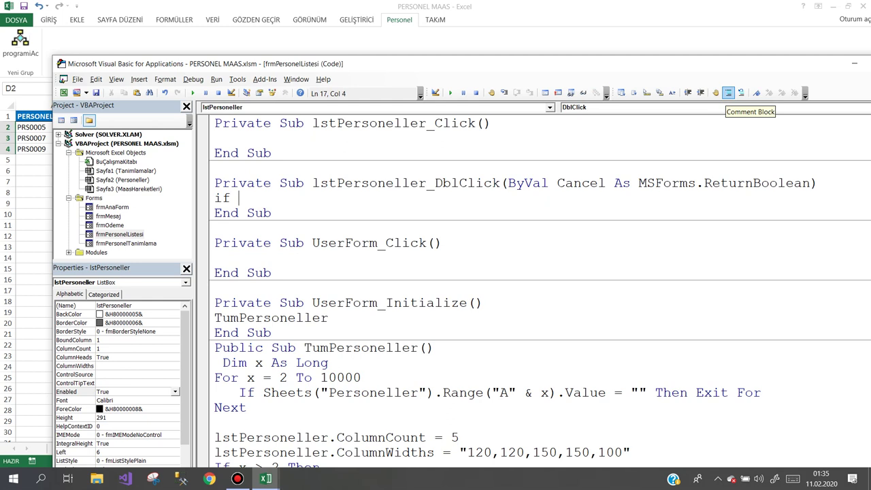
{"action": "type", "text": "lst"}
{"action": "key", "text": "ctrl+space"}
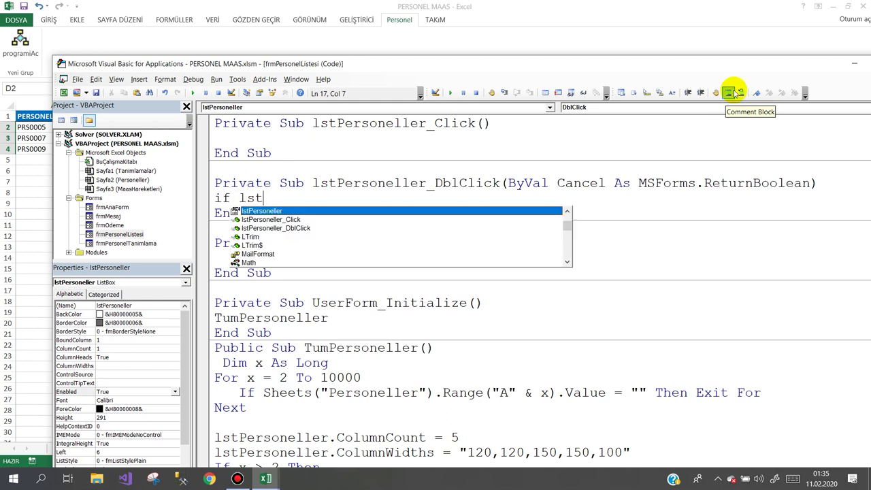
{"action": "type", "text": "."}
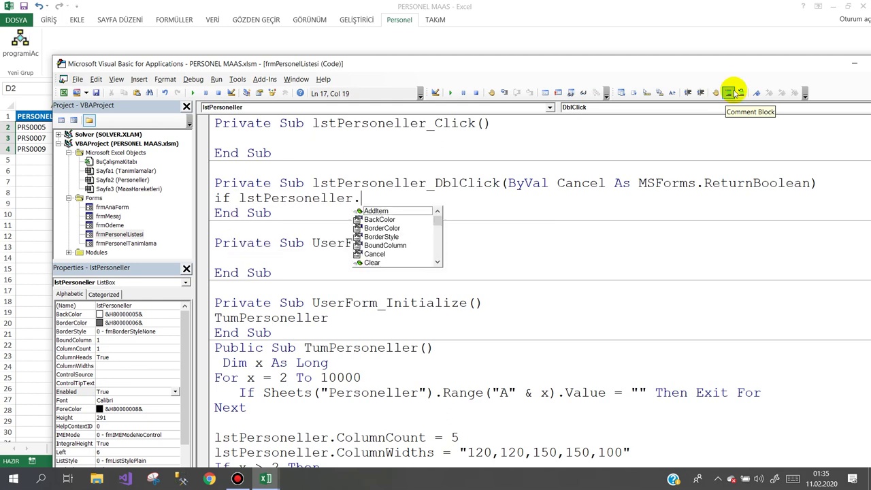
{"action": "type", "text": "li"}
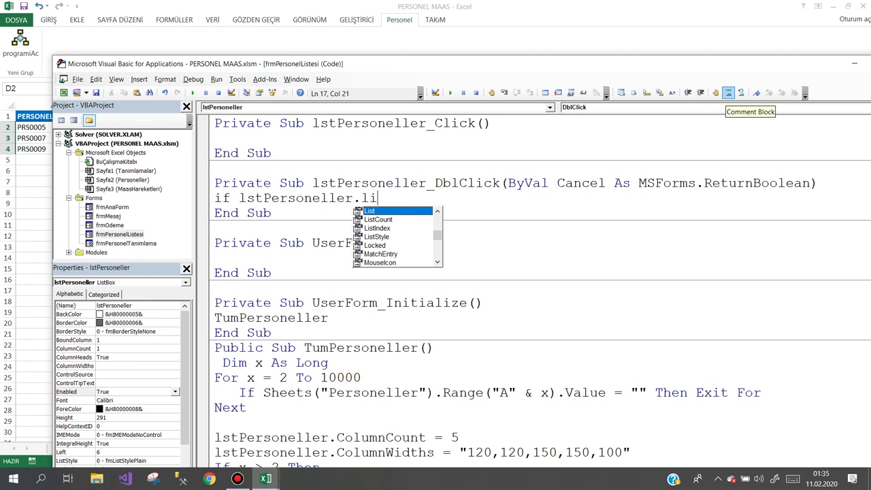
{"action": "left_click", "coordinate": [378, 220]}
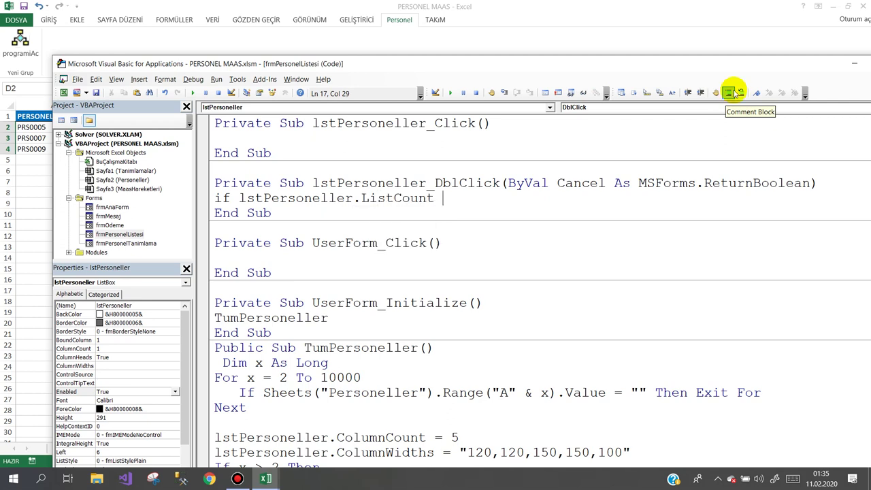
{"action": "type", "text": "<0 th"}
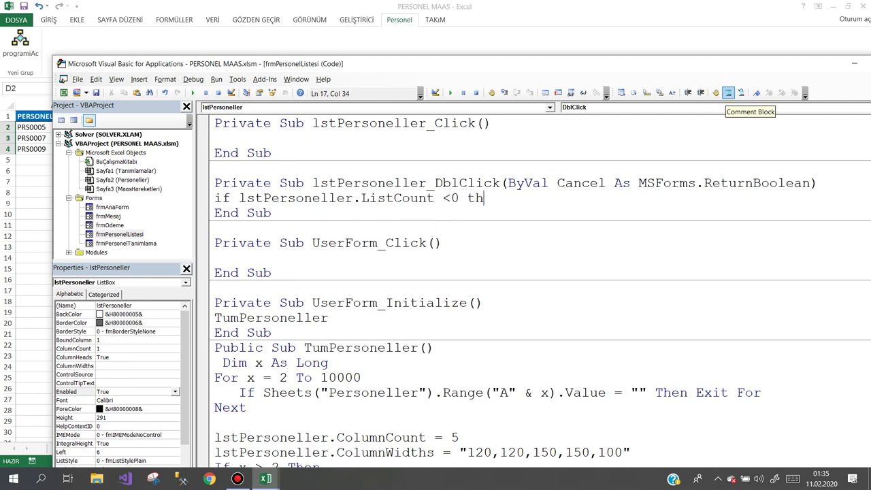
{"action": "type", "text": "en"}
{"action": "left_click", "coordinate": [729, 93]}
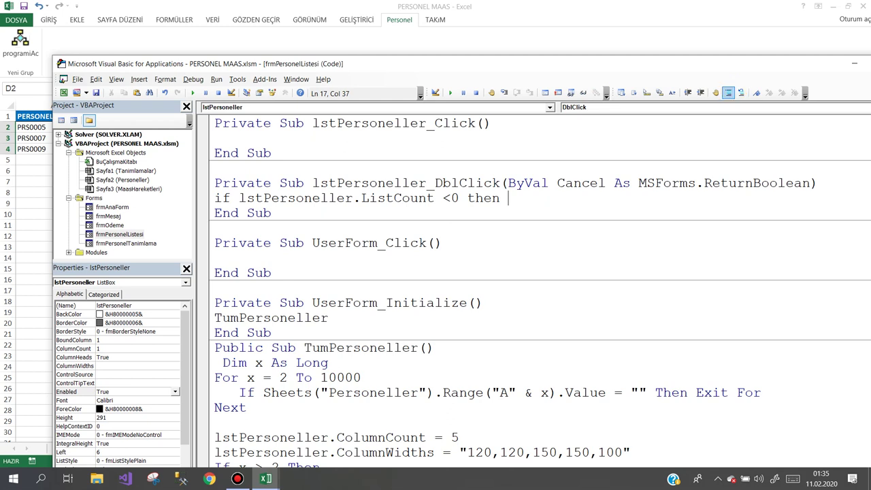
{"action": "type", "text": "exit sub"}
{"action": "left_click", "coordinate": [271, 213]}
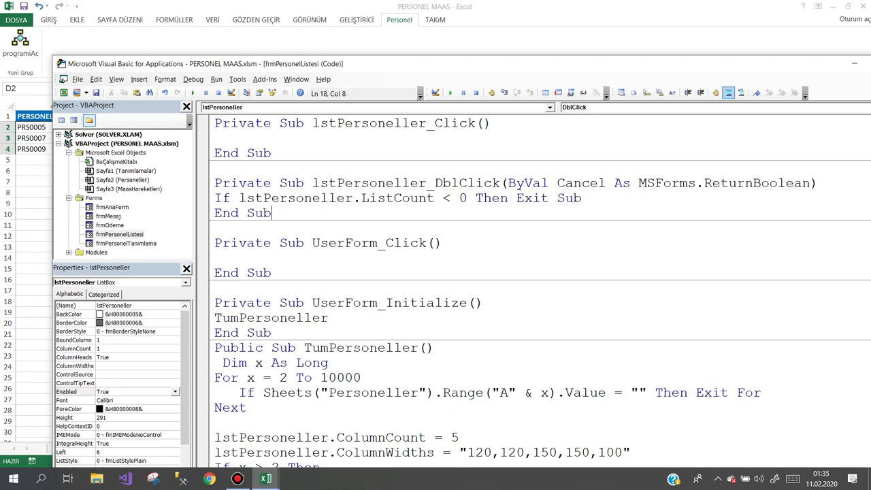
{"action": "left_click", "coordinate": [629, 197]}
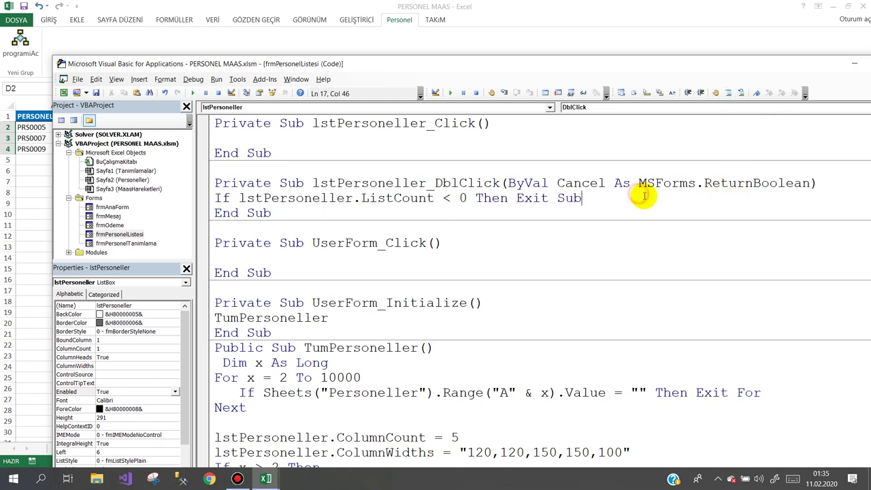
{"action": "type", "text": "L"}
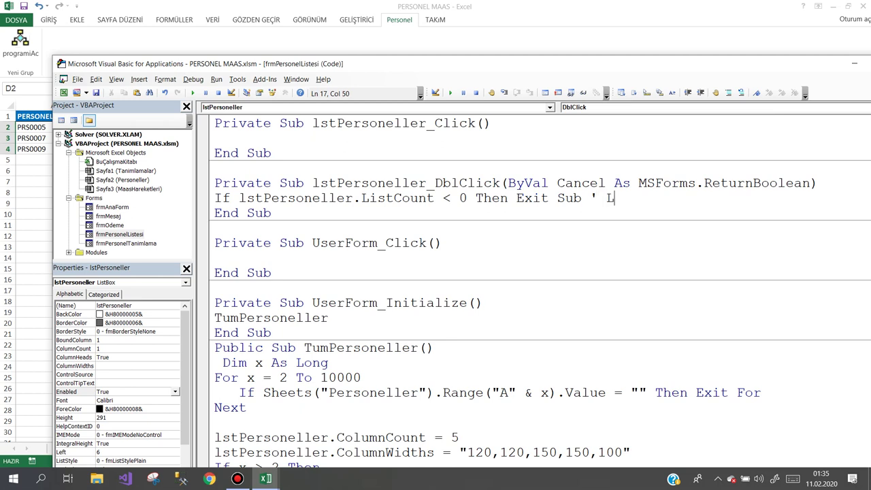
{"action": "type", "text": "istede kayıt "}
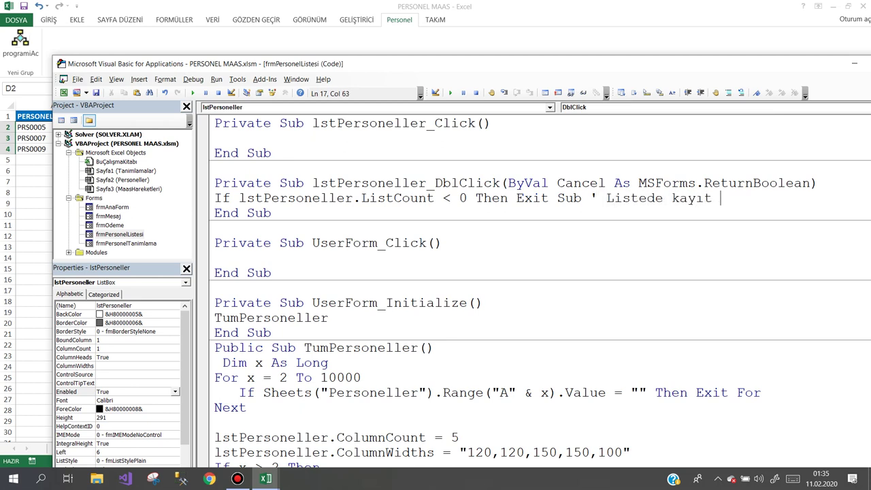
{"action": "type", "text": "yok ise çık"}
{"action": "key", "text": "Return"}
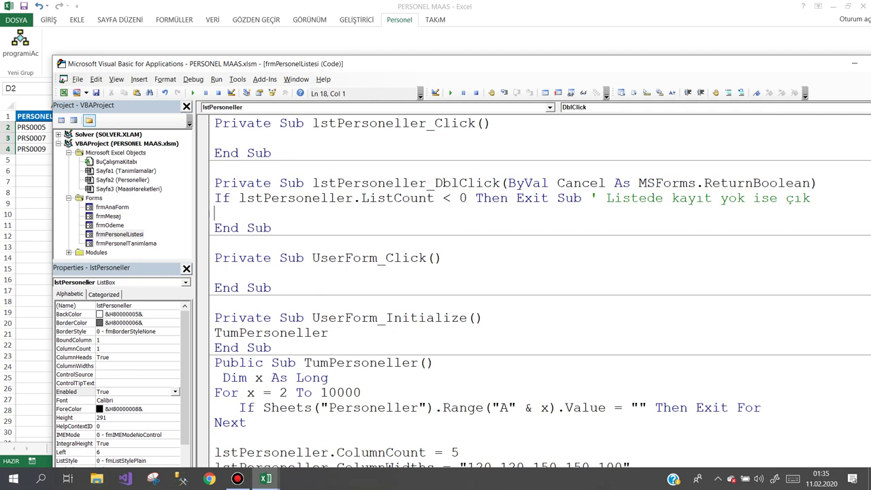
- Write frmOdeme.txtTcNo.Value = lstPersoneller.List(lstPersoneller.ListIndex, 0)
{"action": "left_click_drag", "start_coordinate": [355, 68], "coordinate": [448, 51]}
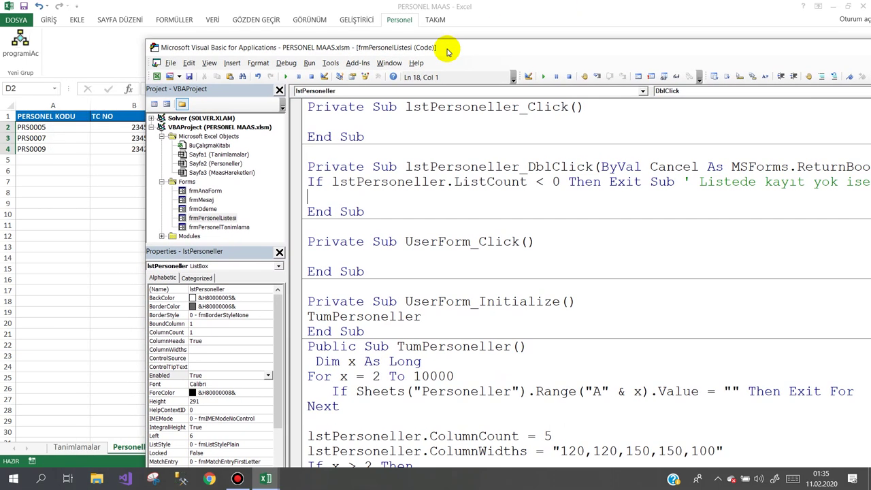
{"action": "type", "text": "frm"}
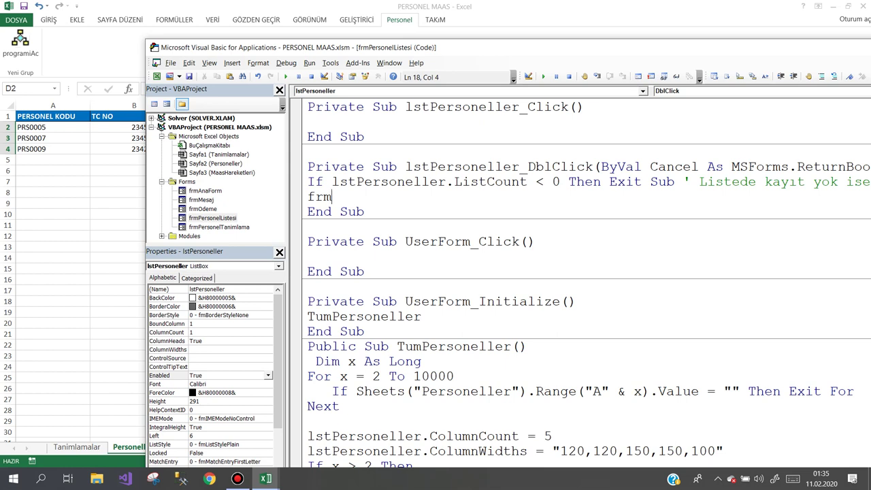
{"action": "type", "text": "Odeme"}
{"action": "type", "text": ".txt"}
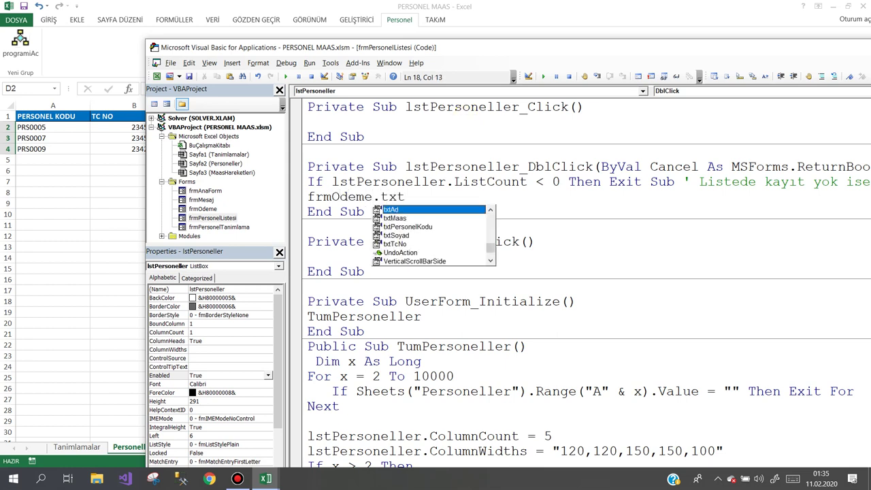
{"action": "key", "text": "Down"}
{"action": "key", "text": "Down"}
{"action": "key", "text": "Down"}
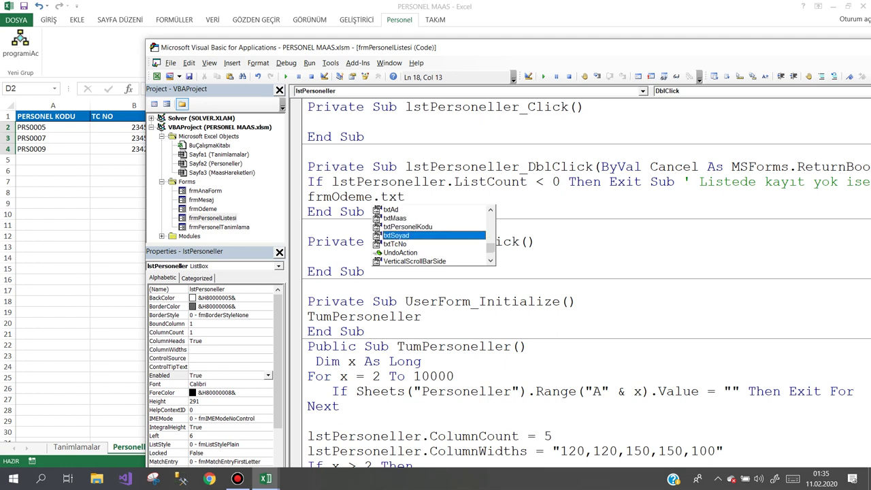
{"action": "key", "text": "Down"}
{"action": "type", "text": ".va"}
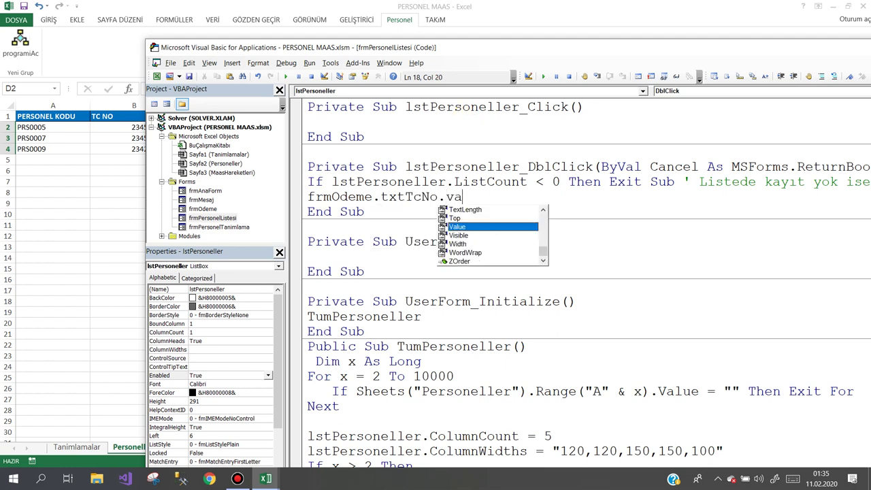
{"action": "type", "text": "=l"}
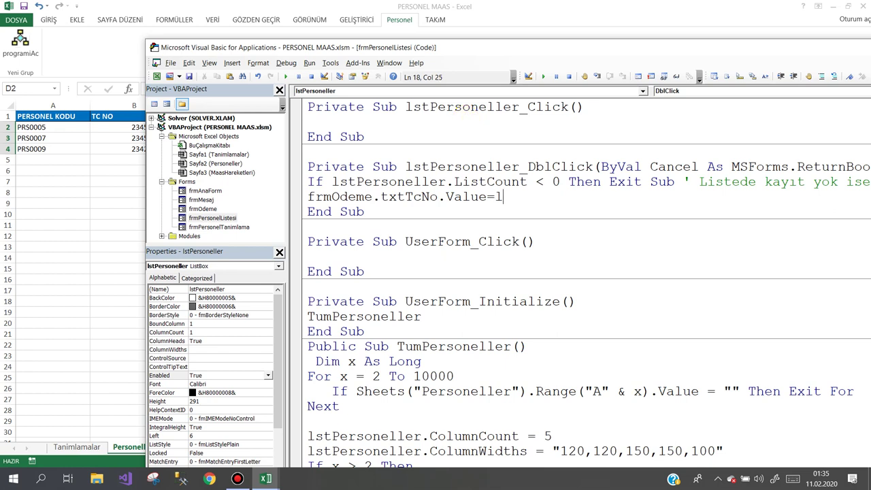
{"action": "type", "text": "stp"}
{"action": "key", "text": "ctrl+space"}
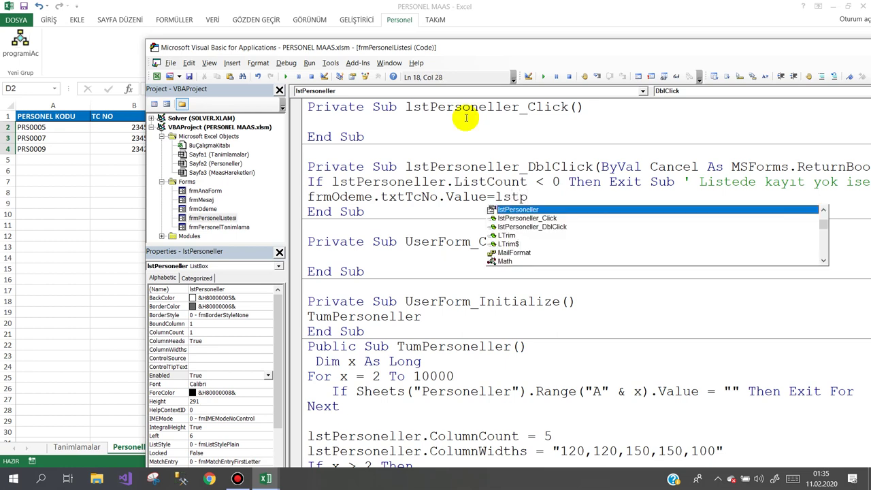
{"action": "key", "text": "Escape"}
{"action": "key", "text": "ctrl+space"}
{"action": "type", "text": ".li"}
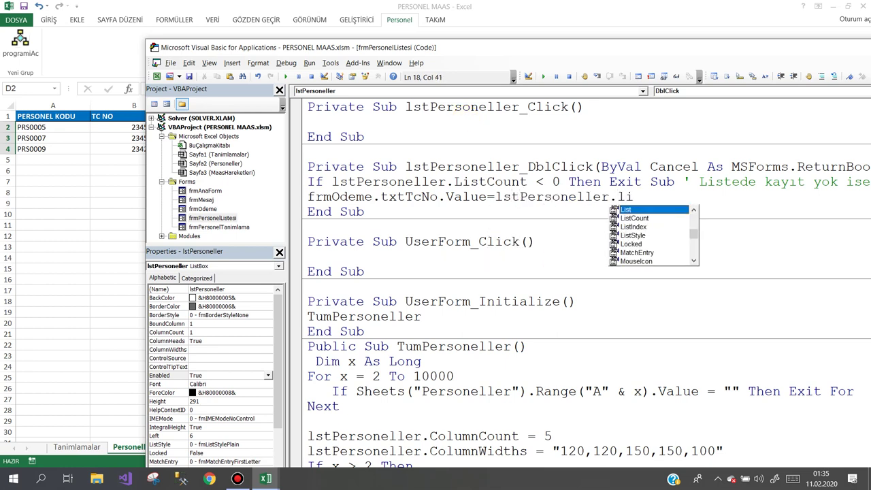
{"action": "type", "text": "(ls"}
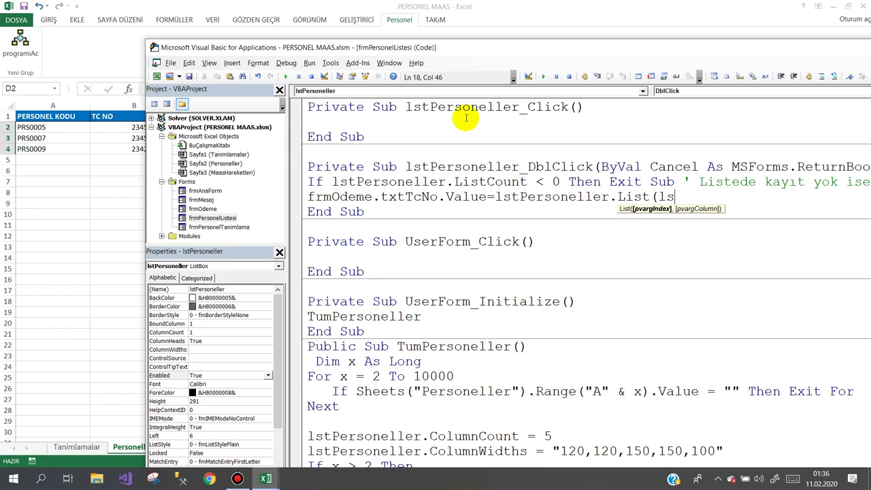
{"action": "type", "text": "tper"}
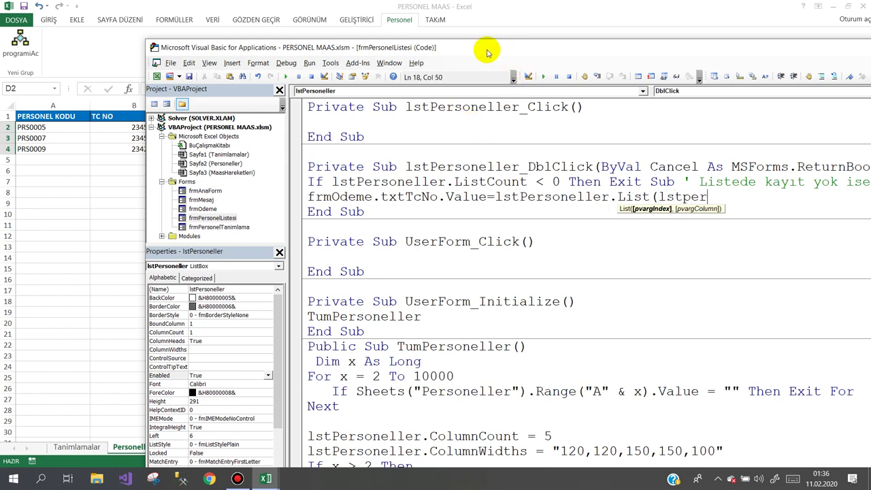
{"action": "double_click", "coordinate": [484, 47]}
{"action": "key", "text": "ctrl+space"}
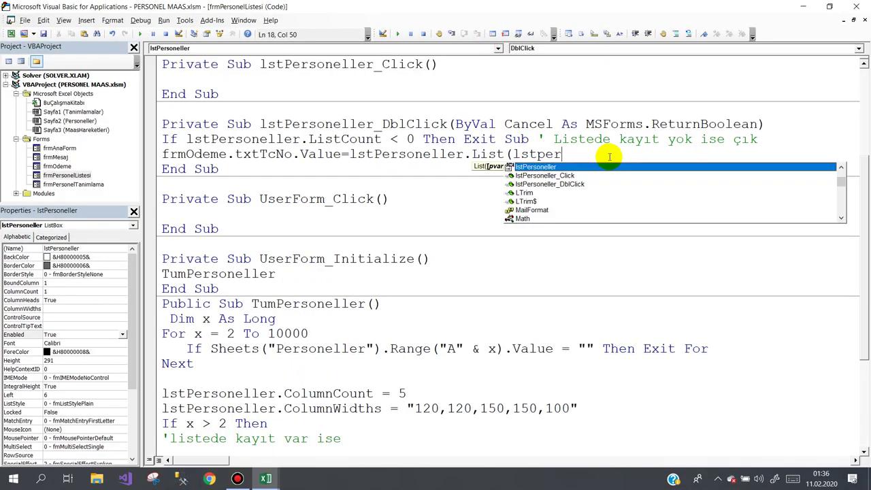
{"action": "type", "text": "."}
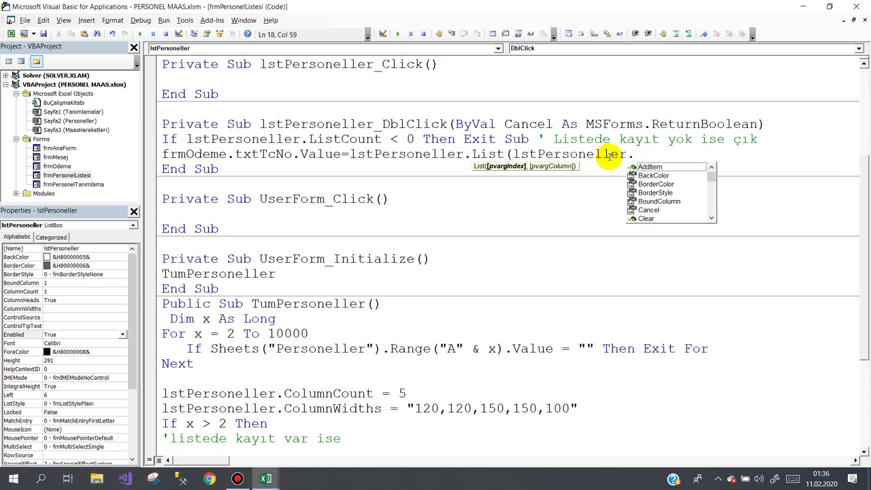
{"action": "type", "text": "li"}
{"action": "key", "text": "Down"}
{"action": "key", "text": "Down"}
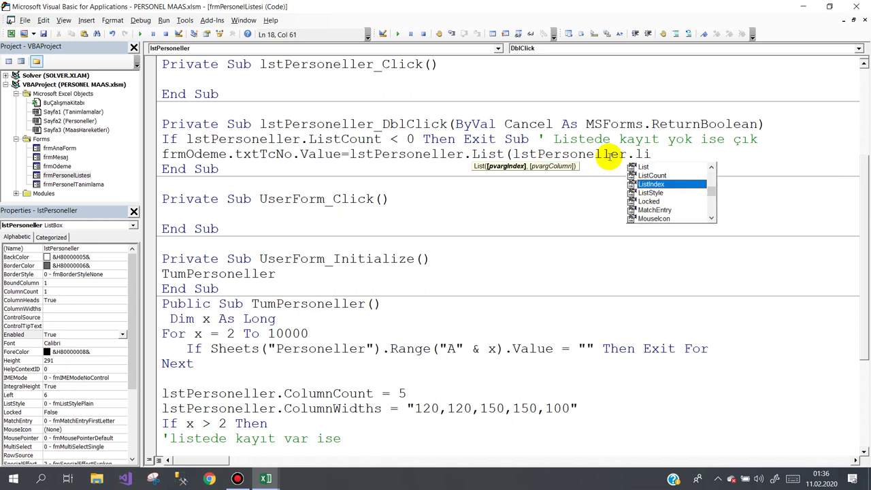
{"action": "type", "text": ",0"}
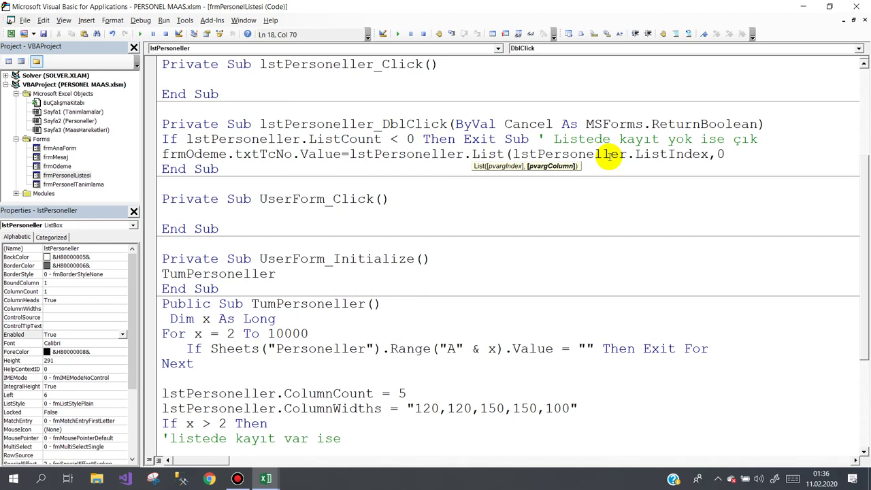
{"action": "type", "text": ")"}
{"action": "key", "text": "Return"}
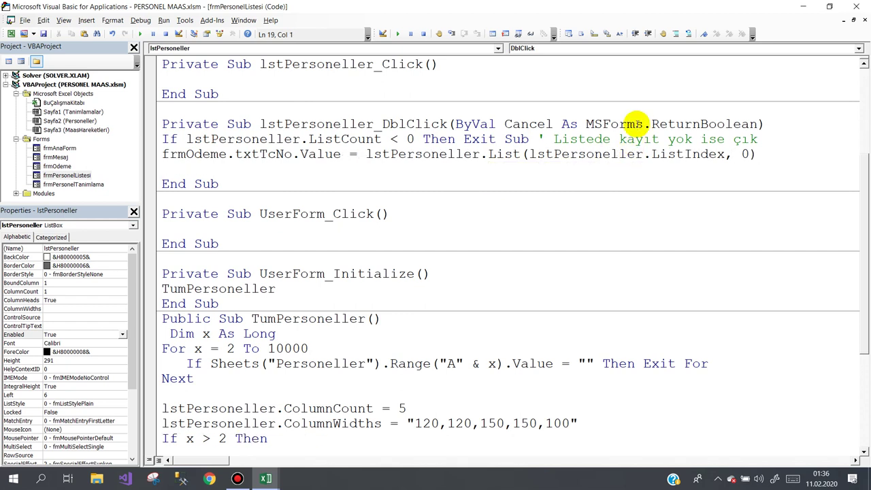
- Check the Personel Kodu text box on the frmOdeme form design
{"action": "double_click", "coordinate": [57, 176]}
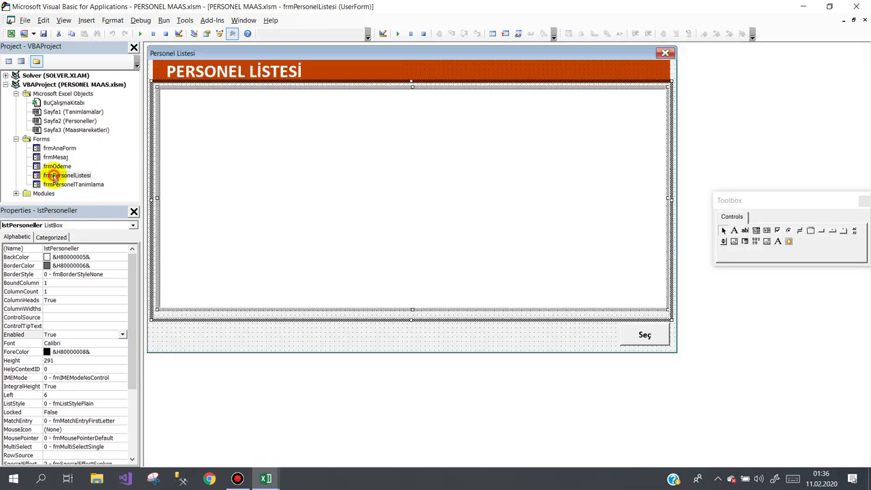
{"action": "double_click", "coordinate": [57, 166]}
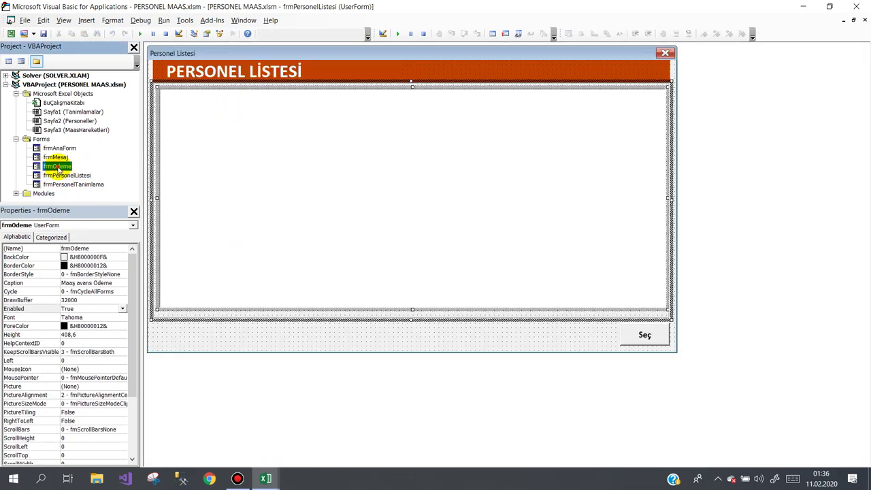
{"action": "left_click", "coordinate": [239, 92]}
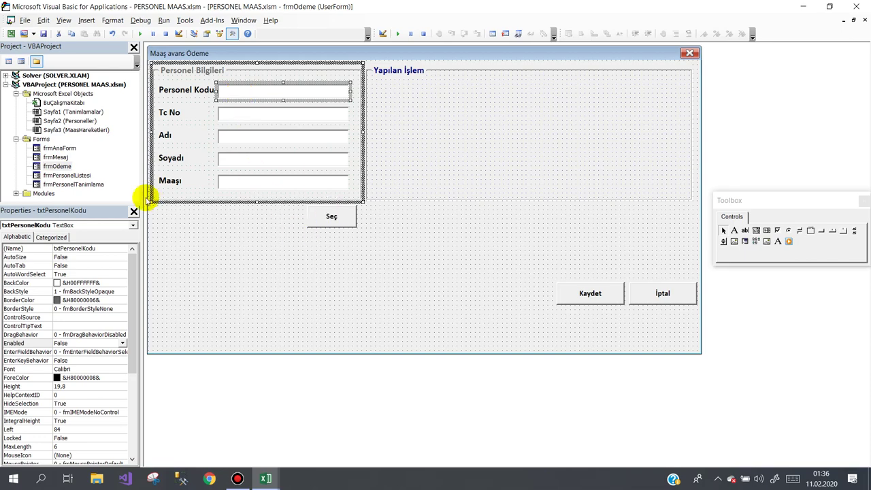
- In frmPersonelListesi's code, change txtTcNo to txtPersonelKodu and select that assignment line
{"action": "double_click", "coordinate": [76, 175]}
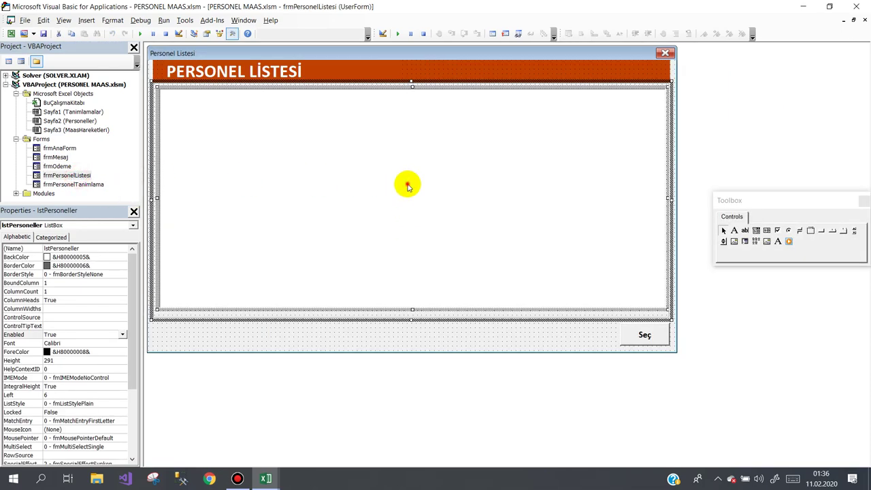
{"action": "double_click", "coordinate": [405, 185]}
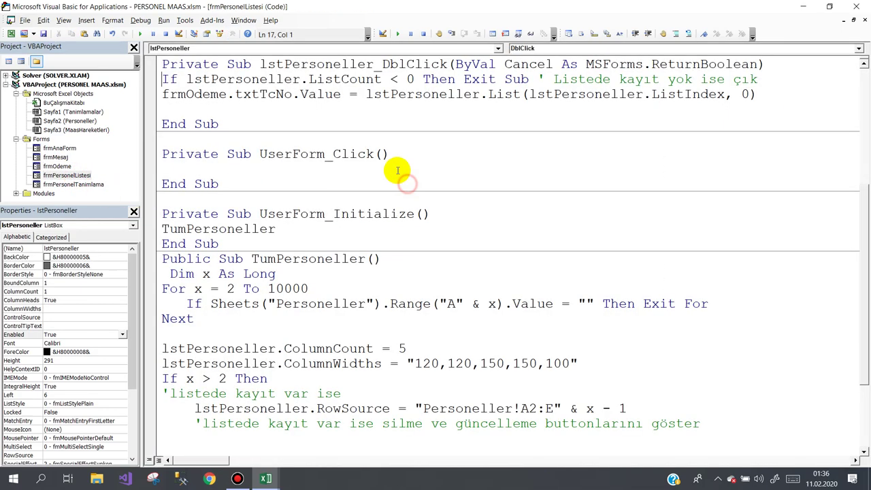
{"action": "double_click", "coordinate": [261, 95]}
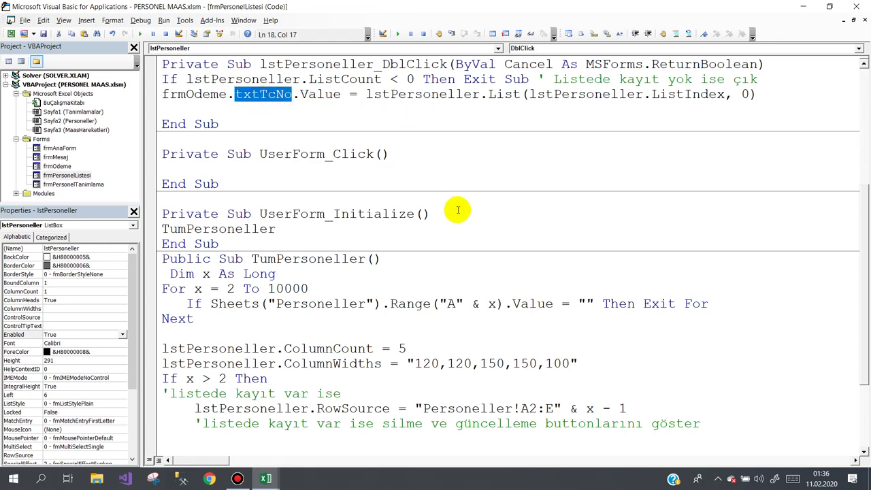
{"action": "type", "text": "pe"}
{"action": "key", "text": "BackSpace"}
{"action": "key", "text": "BackSpace"}
{"action": "type", "text": "tx"}
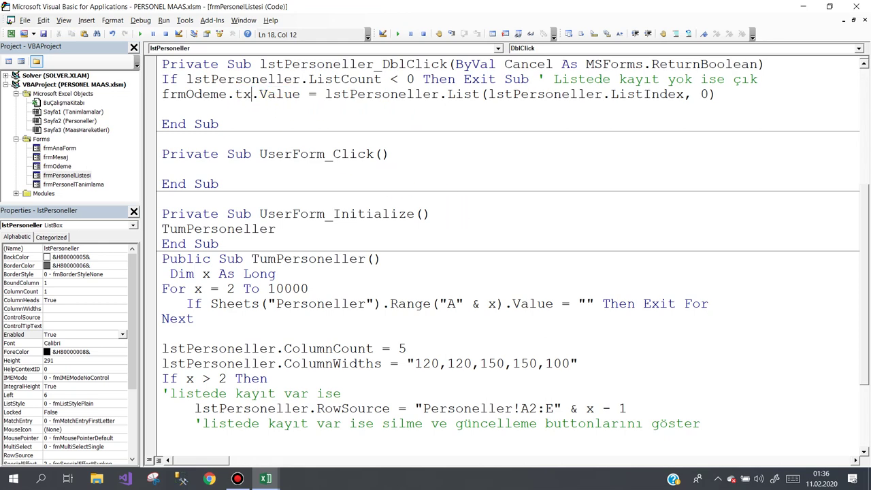
{"action": "type", "text": "tper"}
{"action": "key", "text": "ctrl+space"}
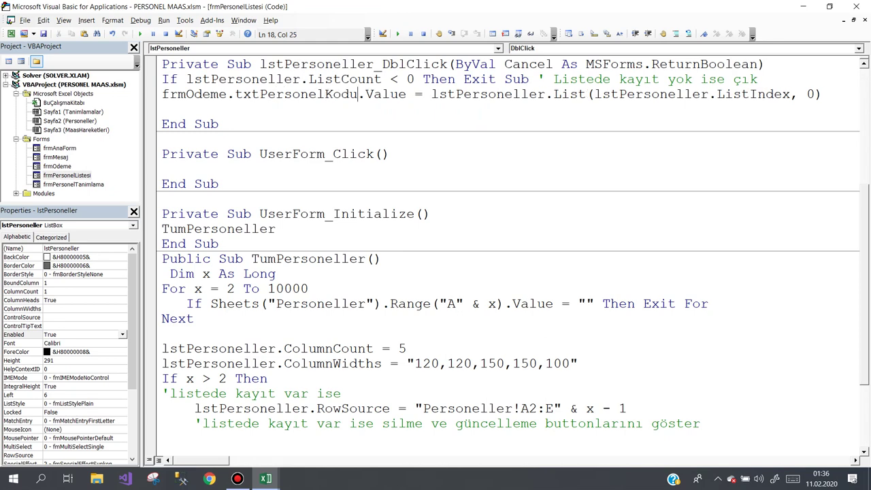
{"action": "mouse_move", "coordinate": [823, 94]}
{"action": "left_mouse_down"}
{"action": "mouse_move", "coordinate": [338, 80]}
{"action": "mouse_move", "coordinate": [155, 95]}
{"action": "left_mouse_up"}
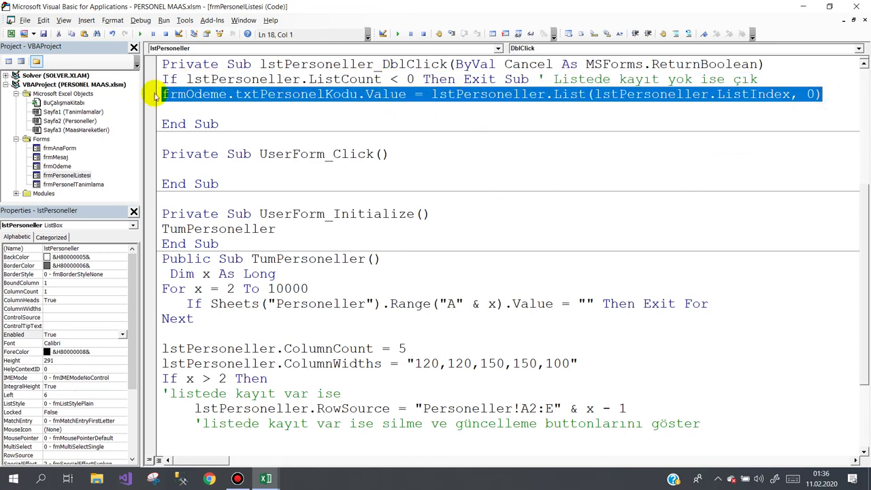
- Duplicate the frmOdeme assignment line so there are five copies
{"action": "key", "text": "ctrl+c"}
{"action": "left_click", "coordinate": [172, 105]}
{"action": "key", "text": "ctrl+v"}
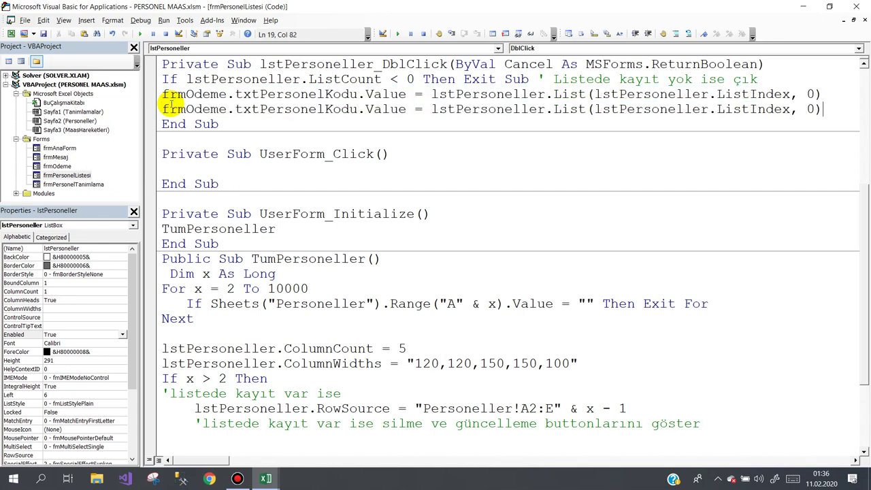
{"action": "key", "text": "Return"}
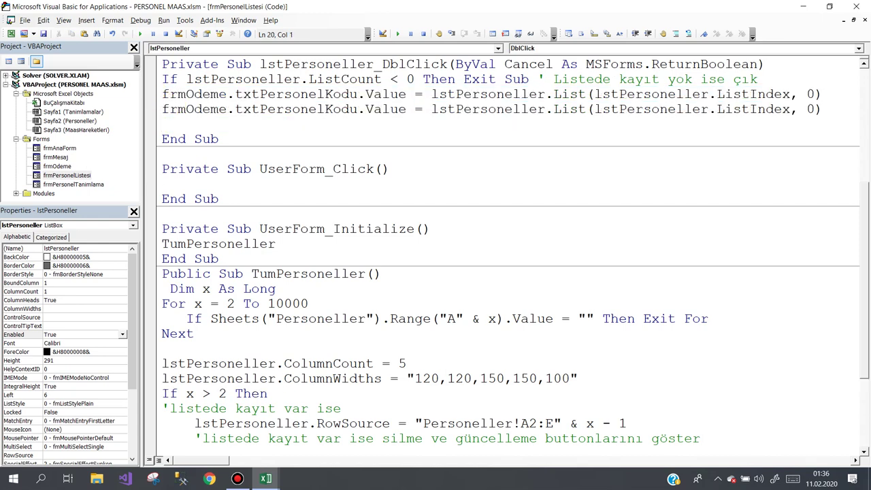
{"action": "key", "text": "ctrl+v"}
{"action": "key", "text": "Return"}
{"action": "key", "text": "ctrl+v"}
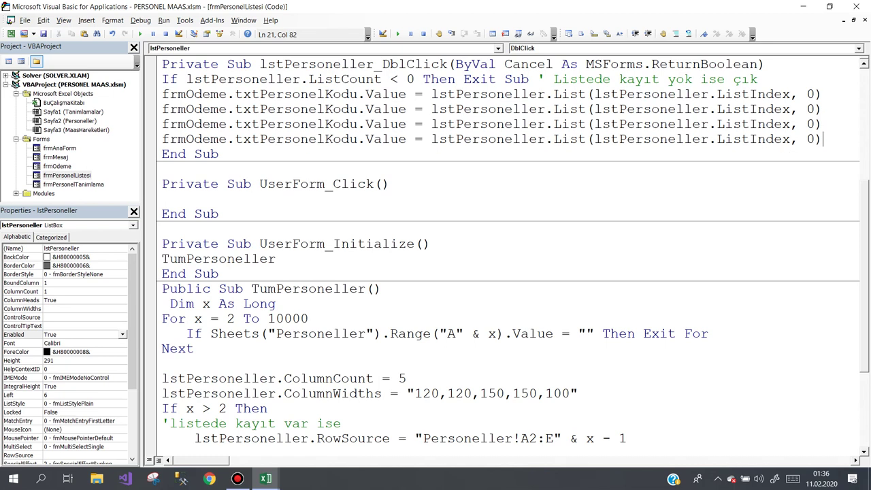
{"action": "key", "text": "Return"}
{"action": "key", "text": "ctrl+v"}
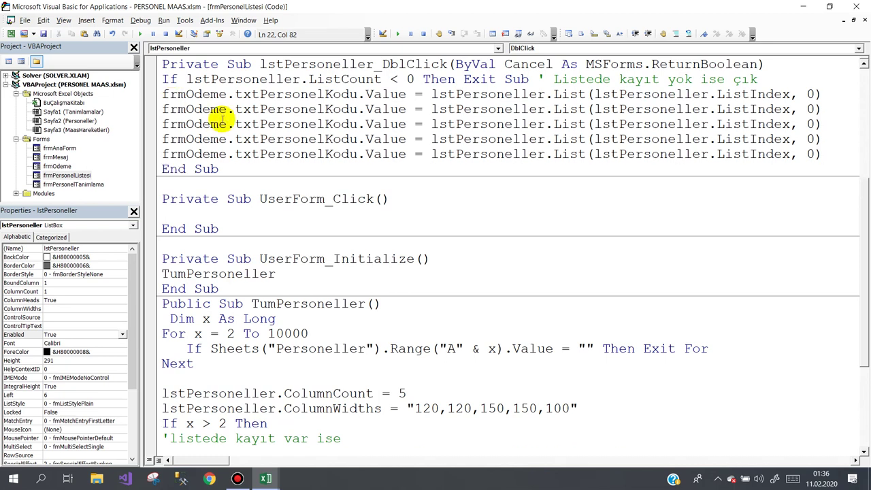
- Rename the copies' targets to txtTcNo, txtAd, txtSoyad and txtMaas after txtPersonelKodu
{"action": "double_click", "coordinate": [271, 110]}
{"action": "type", "text": "tx"}
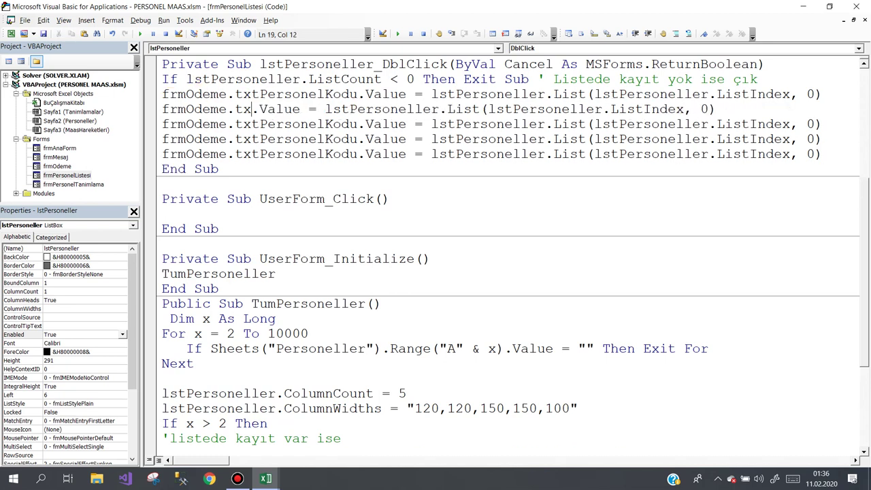
{"action": "type", "text": "tper"}
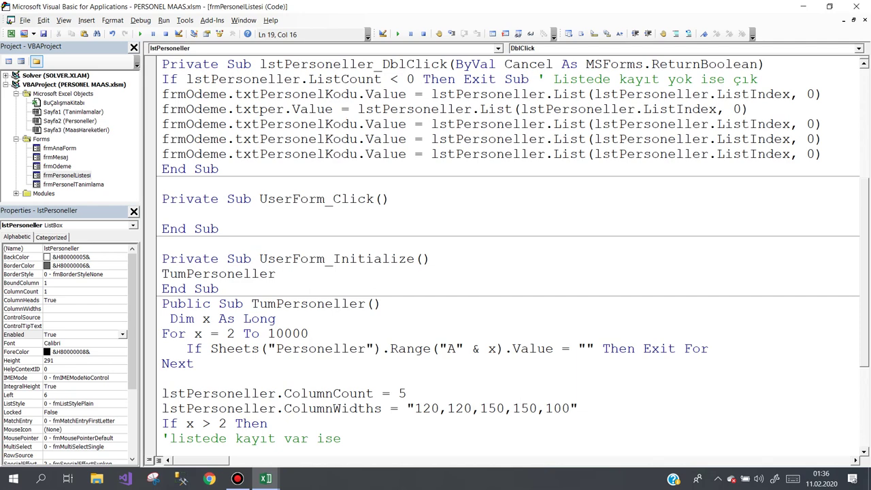
{"action": "key", "text": "ctrl+z"}
{"action": "left_click", "coordinate": [270, 109]}
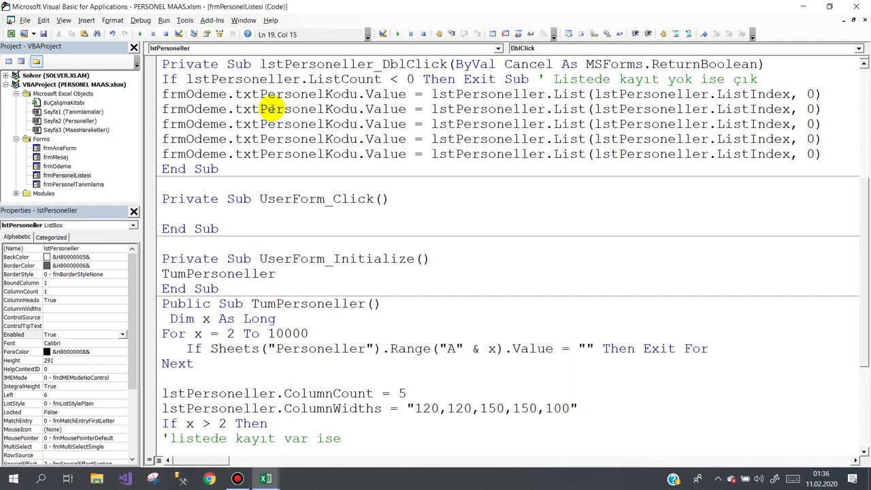
{"action": "key", "text": "ctrl+y"}
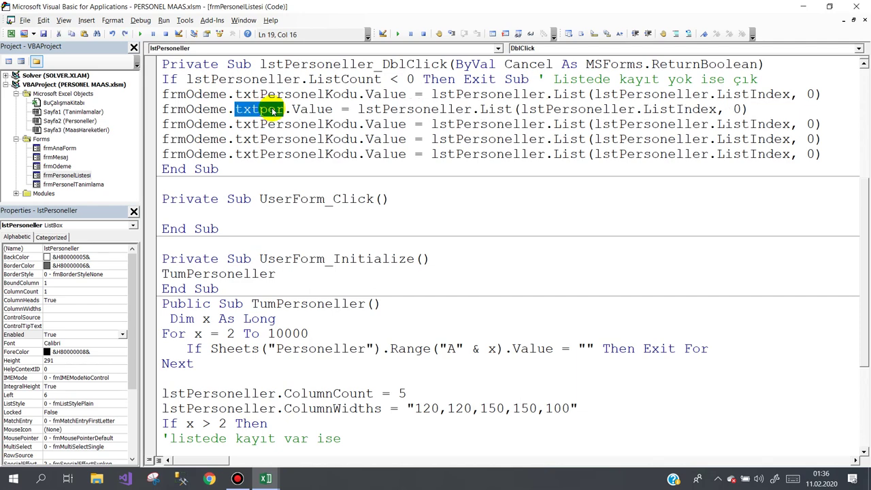
{"action": "left_click", "coordinate": [272, 111]}
{"action": "key", "text": "BackSpace"}
{"action": "key", "text": "BackSpace"}
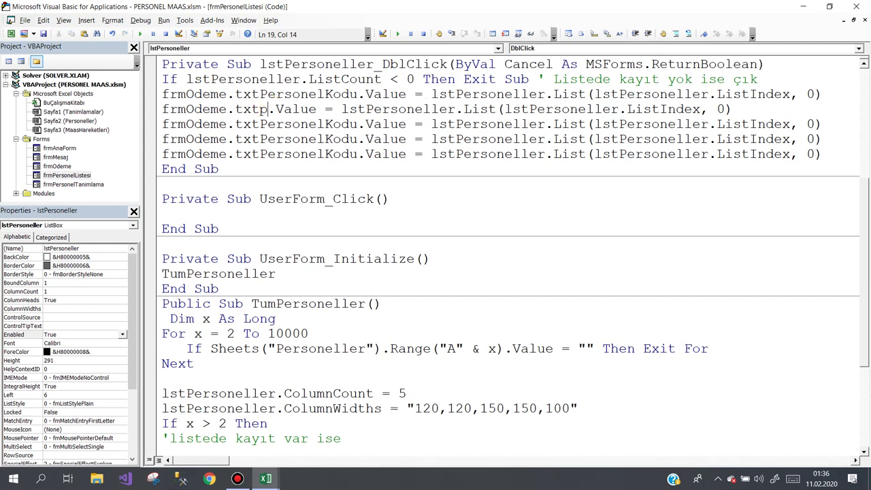
{"action": "key", "text": "BackSpace"}
{"action": "type", "text": "A"}
{"action": "type", "text": "d"}
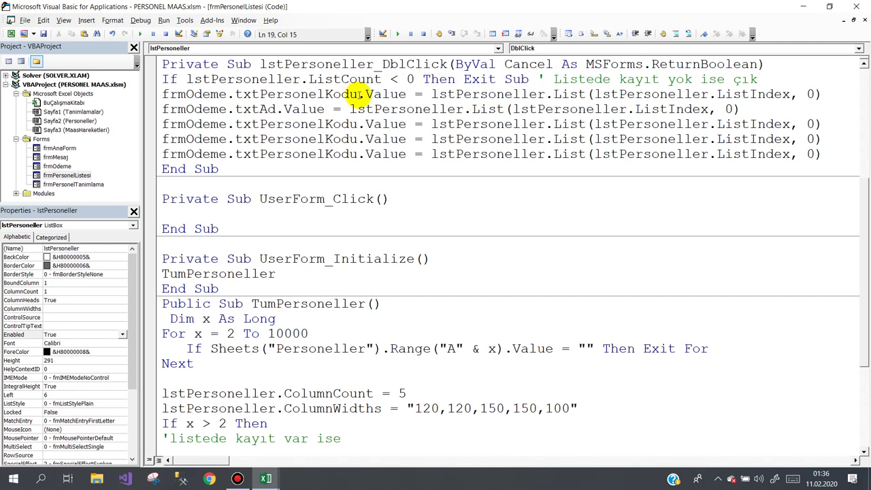
{"action": "left_click", "coordinate": [357, 125]}
{"action": "left_click_drag", "start_coordinate": [356, 124], "coordinate": [260, 124]}
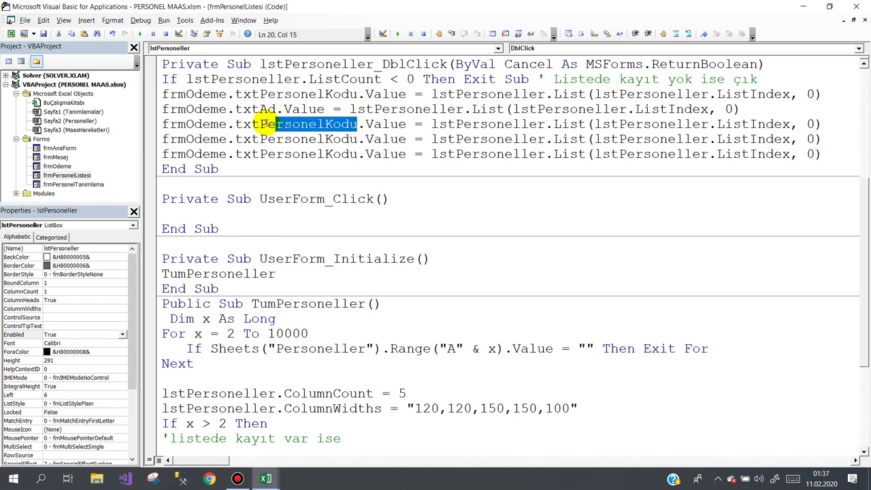
{"action": "type", "text": "Soyad"}
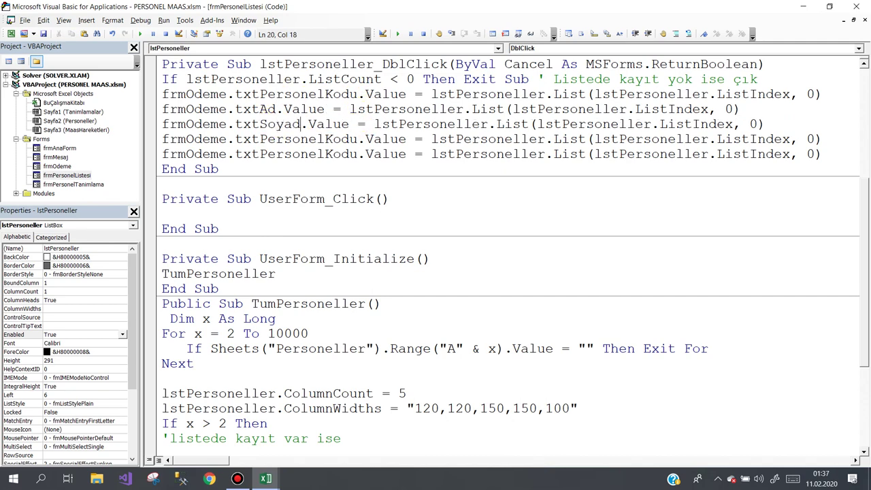
{"action": "left_click_drag", "start_coordinate": [357, 140], "coordinate": [261, 140]}
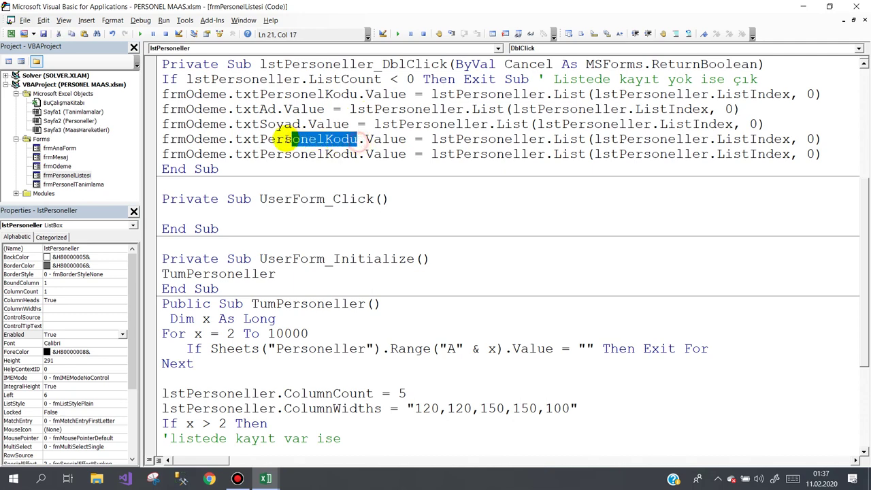
{"action": "left_click_drag", "start_coordinate": [276, 109], "coordinate": [259, 109]}
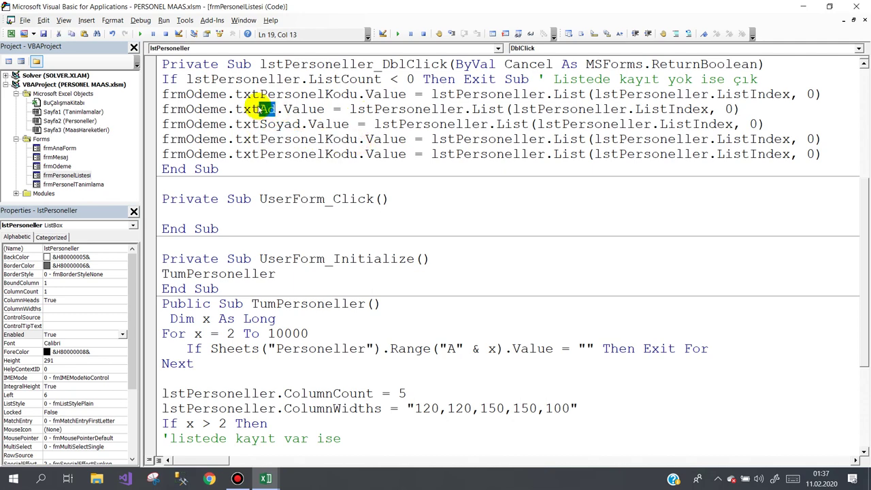
{"action": "type", "text": "TcNo"}
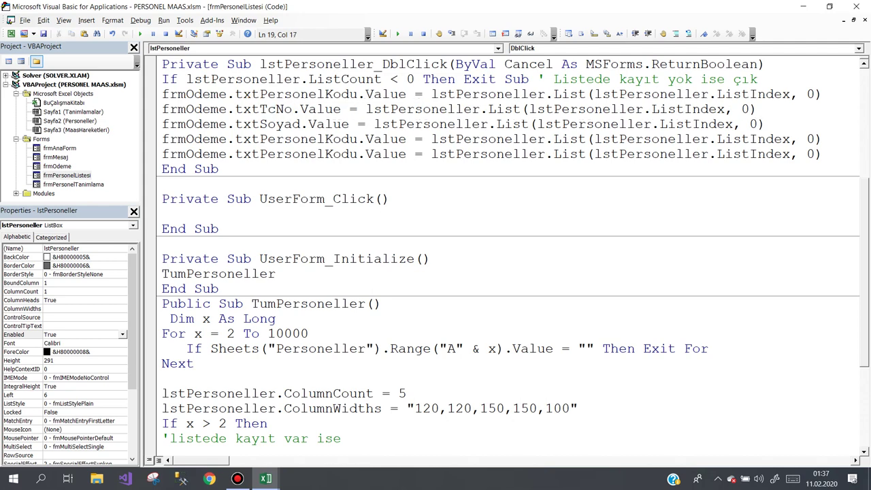
{"action": "left_click_drag", "start_coordinate": [300, 124], "coordinate": [260, 125]}
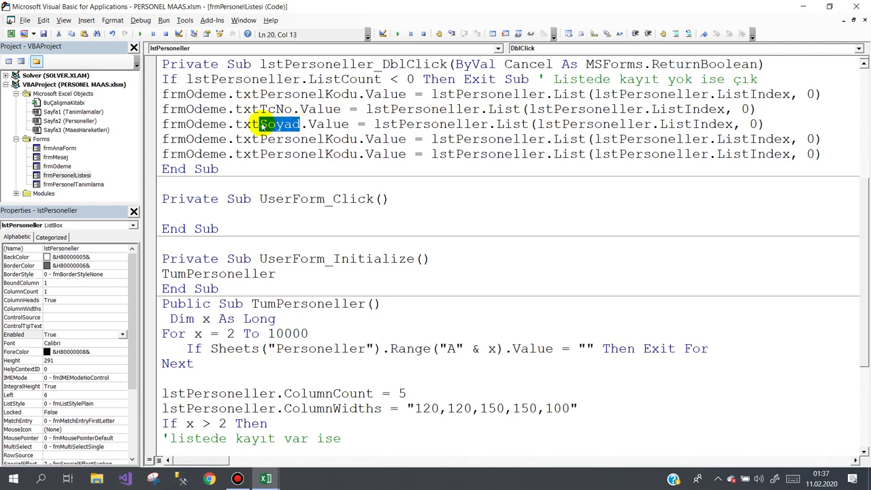
{"action": "type", "text": "a"}
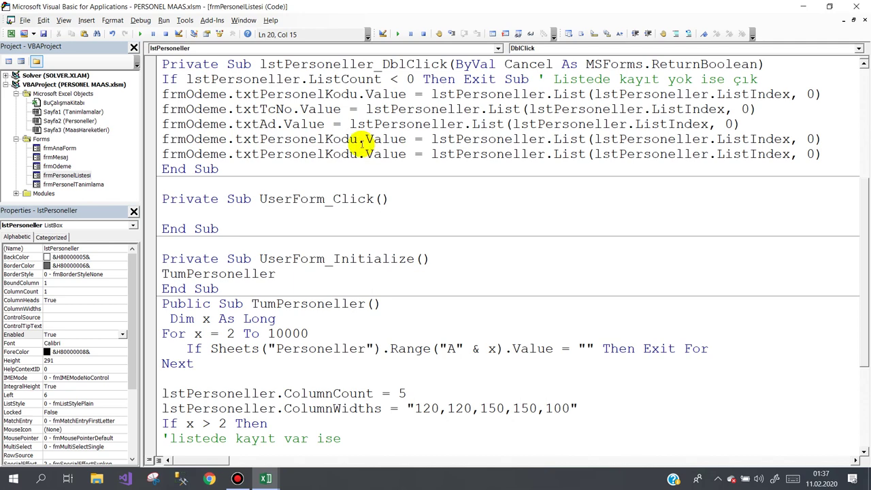
{"action": "left_click_drag", "start_coordinate": [358, 139], "coordinate": [260, 140]}
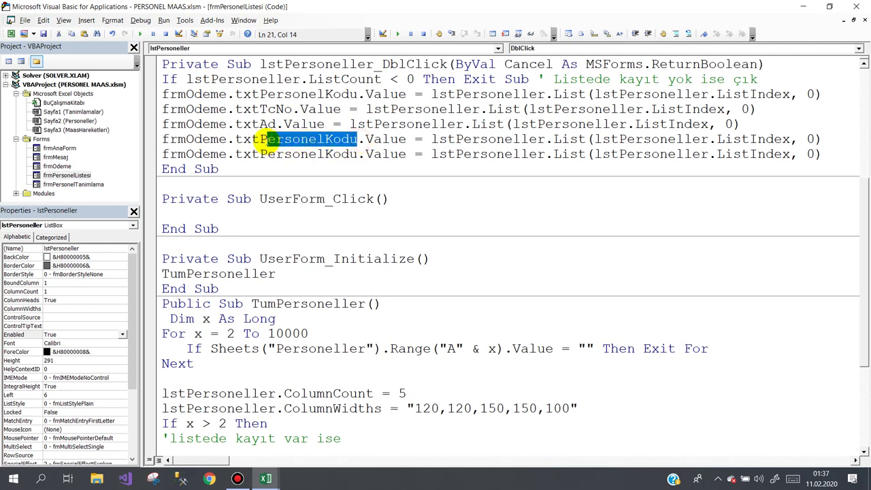
{"action": "type", "text": "Soyad"}
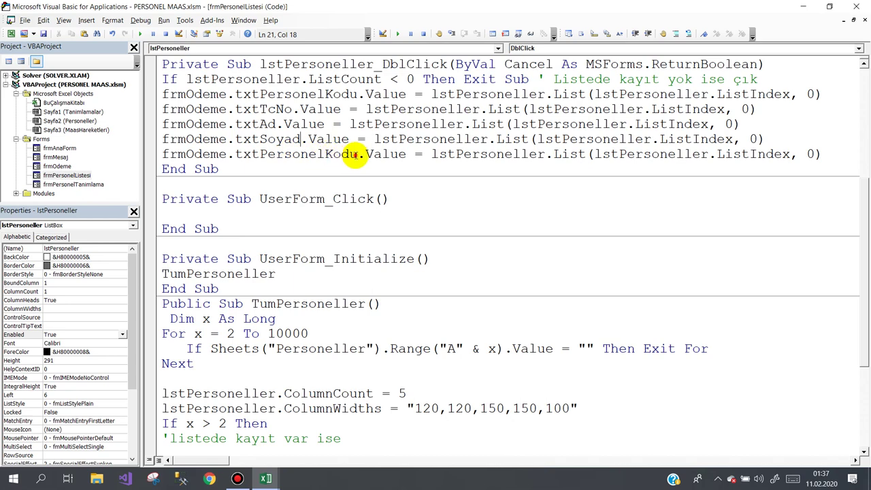
{"action": "left_click_drag", "start_coordinate": [355, 154], "coordinate": [262, 155]}
{"action": "type", "text": "M"}
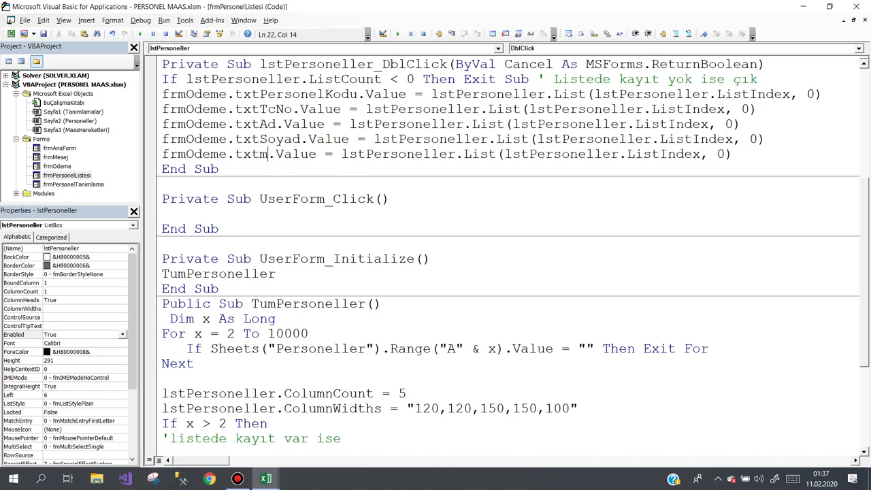
{"action": "type", "text": "aas"}
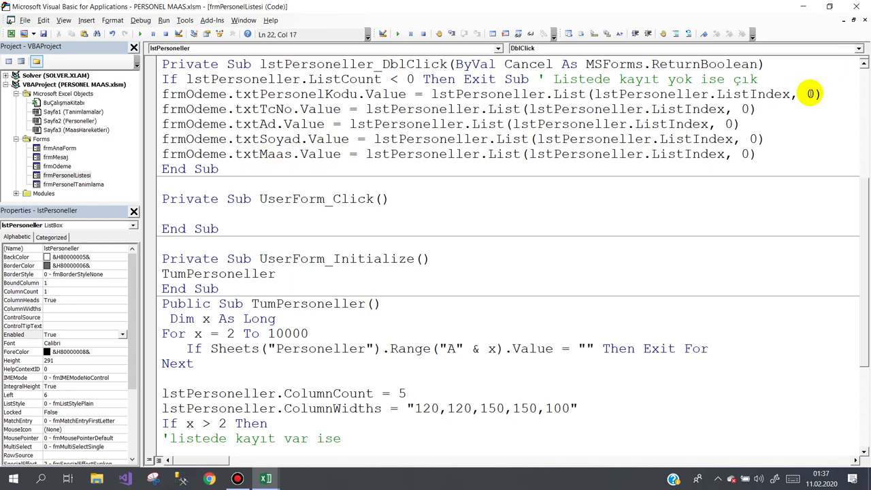
- Set the List column indexes 1–4 on the new lines and add Unload Me
{"action": "double_click", "coordinate": [744, 109]}
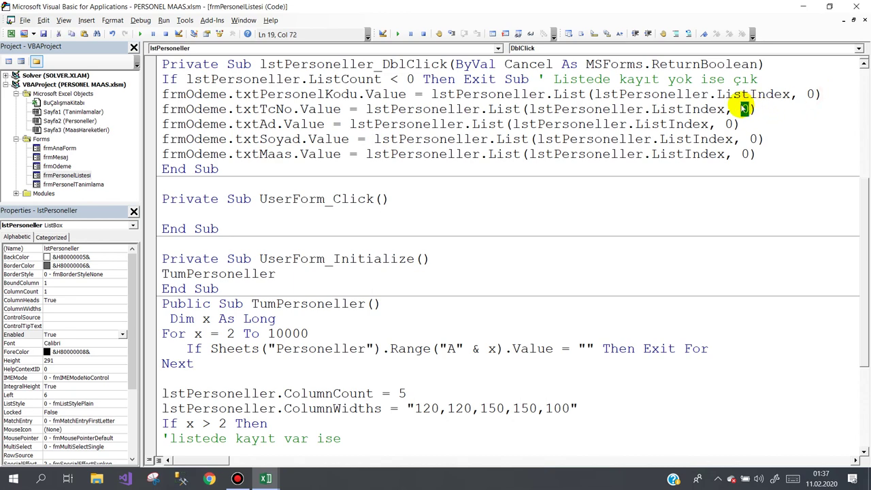
{"action": "type", "text": "1"}
{"action": "double_click", "coordinate": [731, 123]}
{"action": "type", "text": "2"}
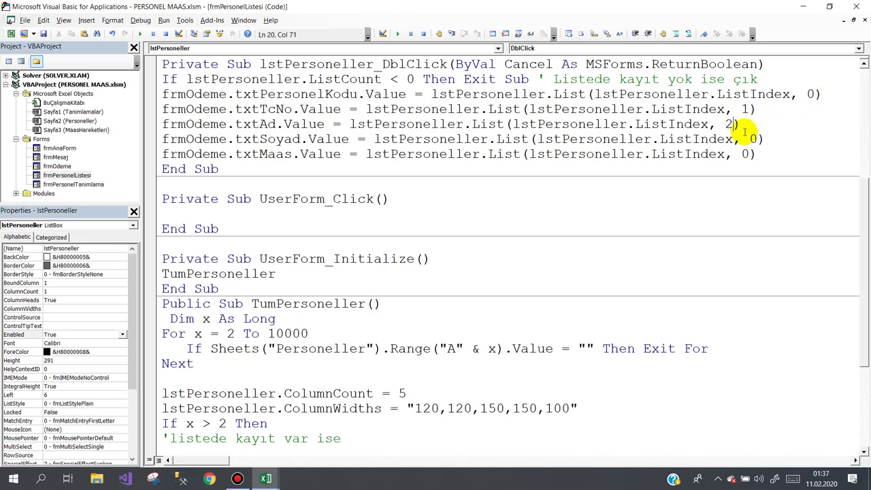
{"action": "type", "text": "3"}
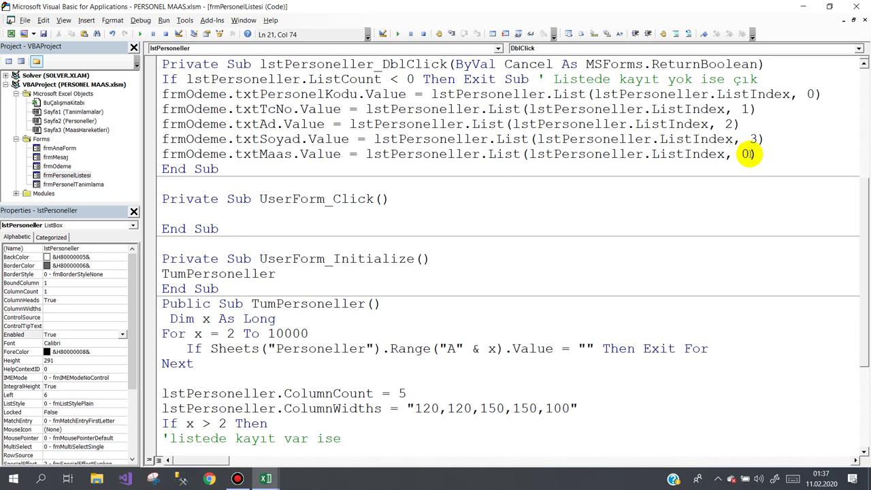
{"action": "double_click", "coordinate": [747, 154]}
{"action": "type", "text": "4"}
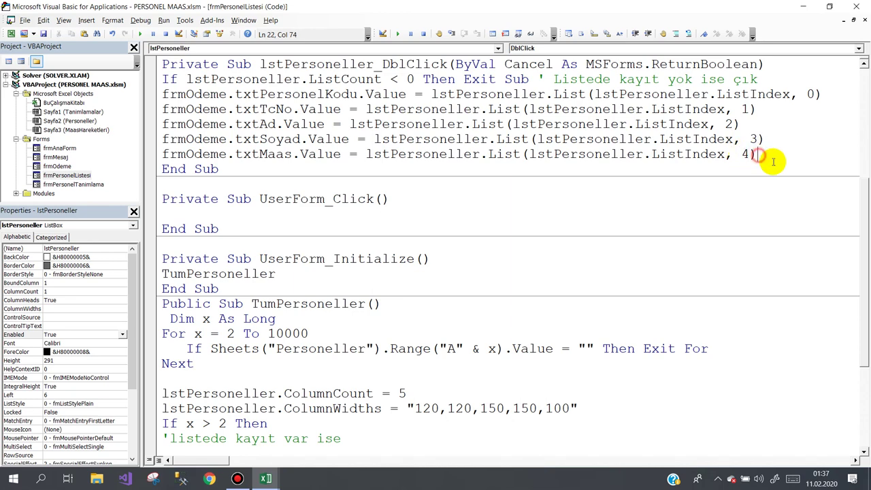
{"action": "key", "text": "Return"}
{"action": "type", "text": "unl"}
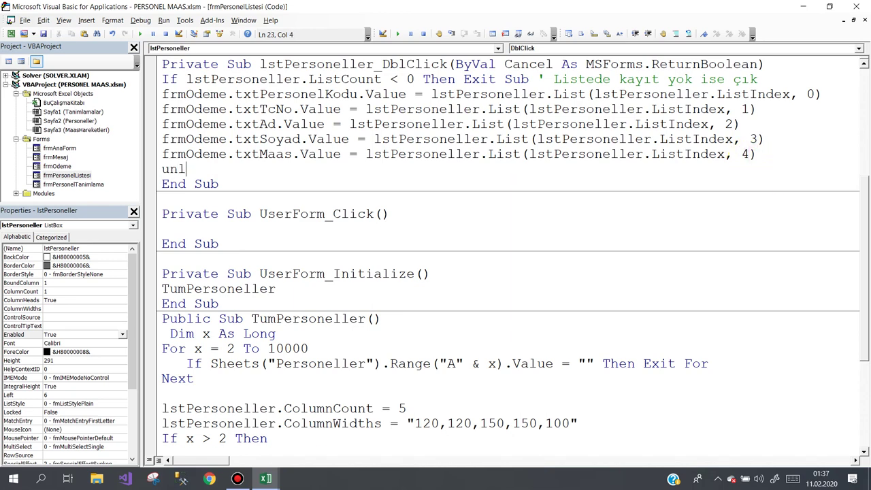
{"action": "type", "text": "oad me"}
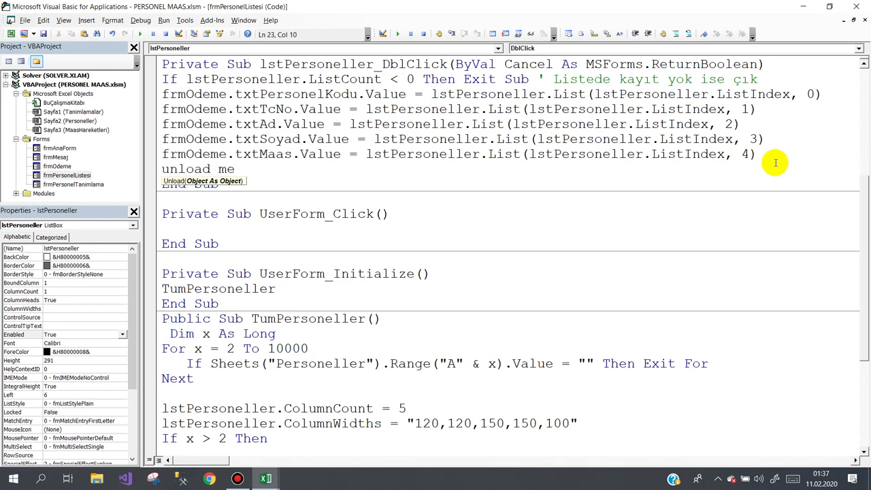
{"action": "key", "text": "Down"}
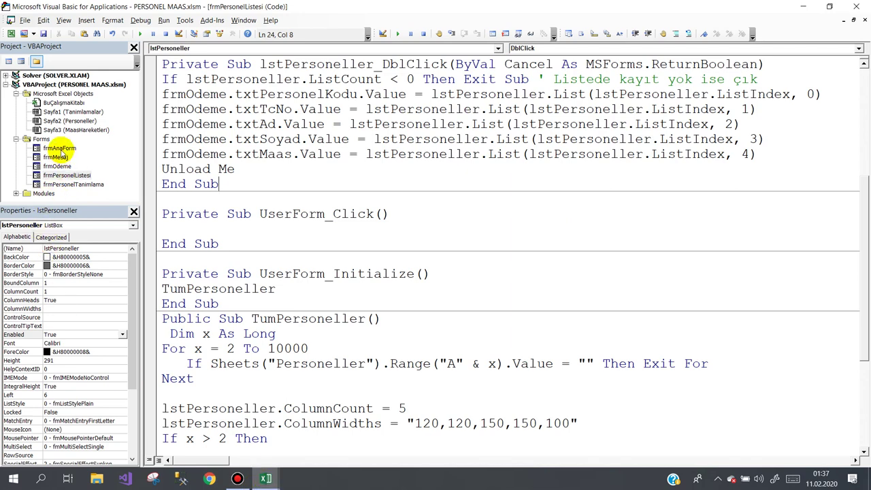
- Write frmOdeme.Show in frmAnaForm's btnAvansOdeme_Click, then minimise the editor
{"action": "double_click", "coordinate": [59, 148]}
{"action": "left_click", "coordinate": [310, 95]}
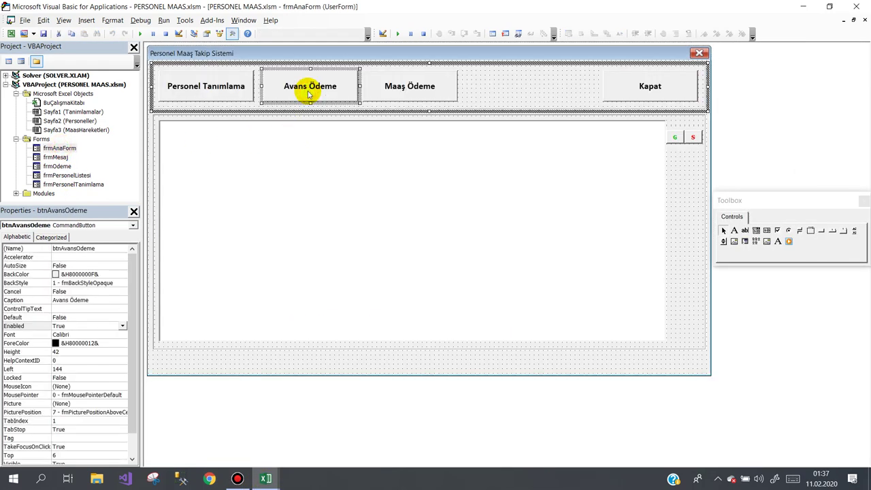
{"action": "left_click", "coordinate": [321, 87]}
{"action": "double_click", "coordinate": [321, 86]}
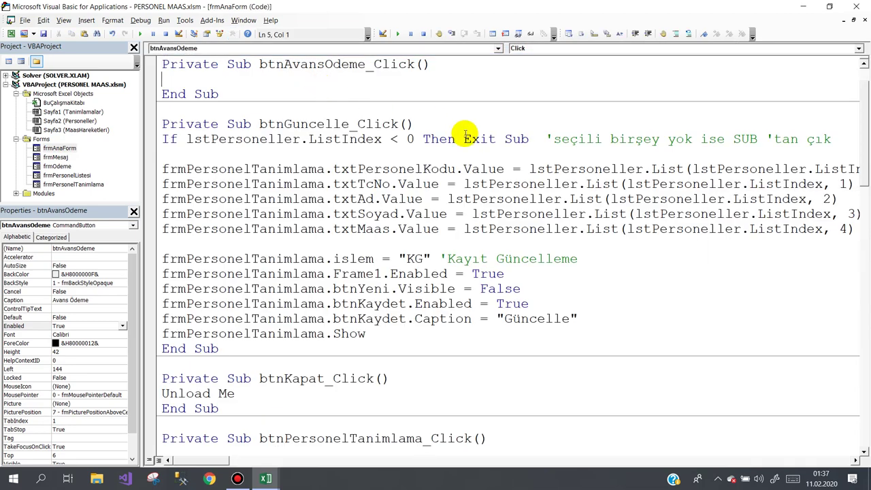
{"action": "type", "text": "frmO"}
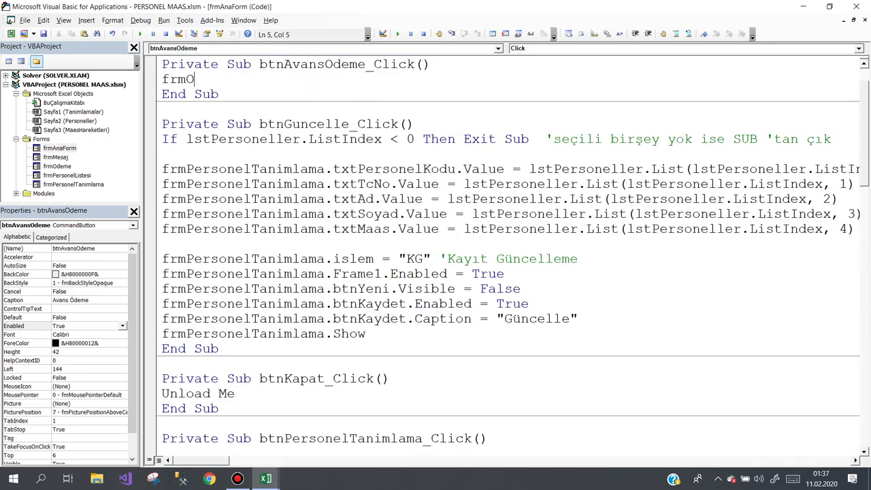
{"action": "type", "text": "deme.sh"}
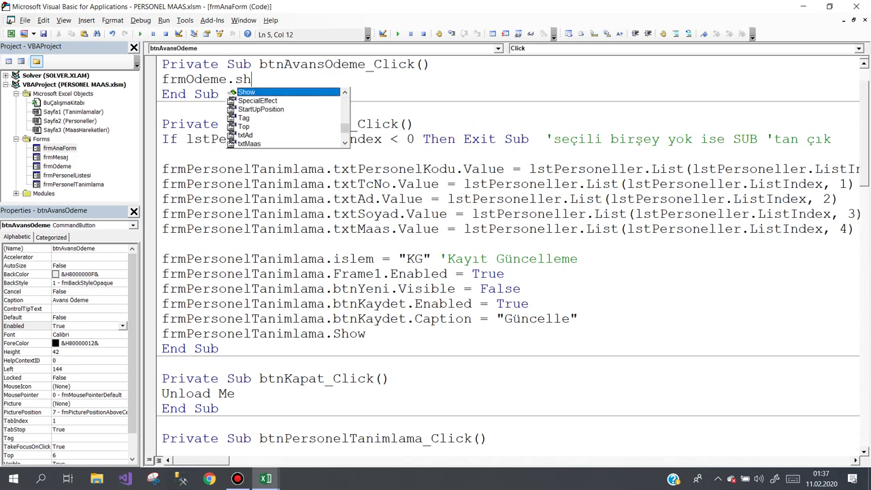
{"action": "type", "text": "ow"}
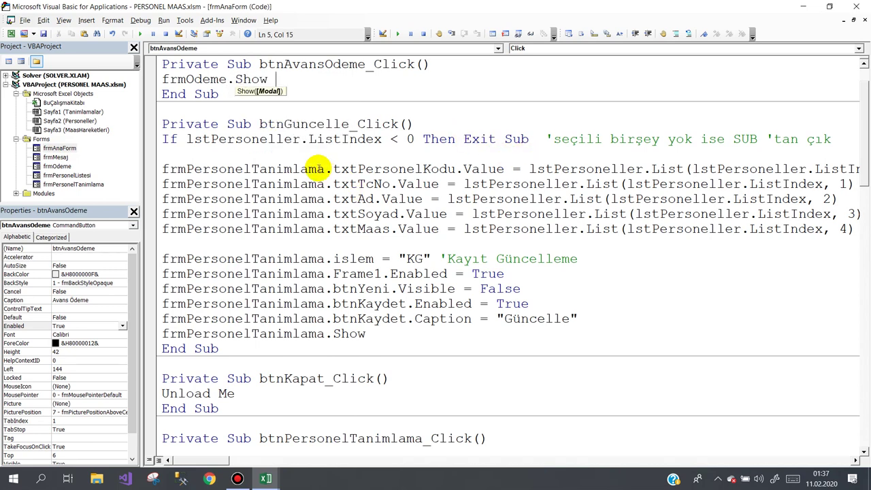
{"action": "left_click", "coordinate": [300, 123]}
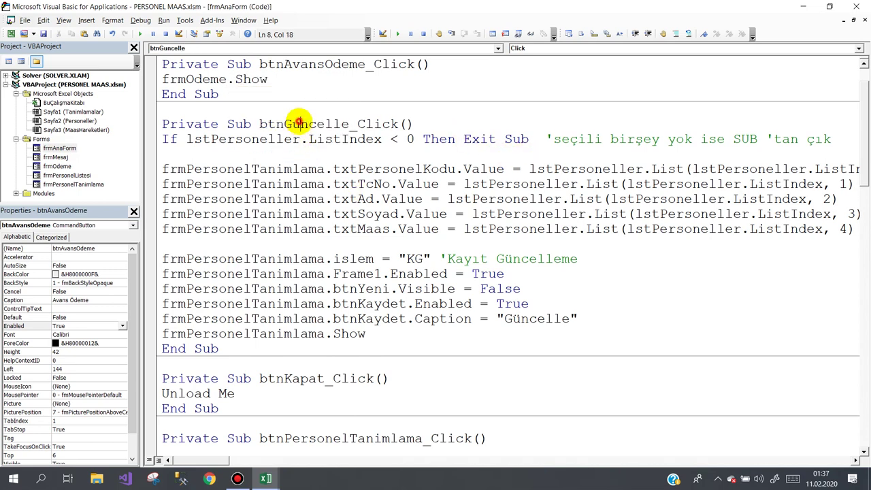
{"action": "left_click", "coordinate": [804, 7]}
- Launch programiAc, open Avans Ödeme, and double-click an employee in the Seç list
{"action": "left_click", "coordinate": [113, 157]}
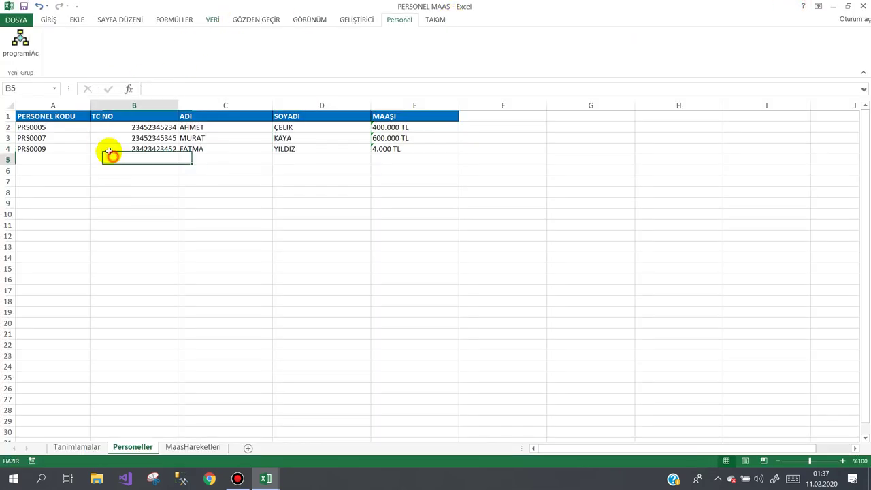
{"action": "left_click", "coordinate": [21, 41]}
{"action": "left_click", "coordinate": [315, 112]}
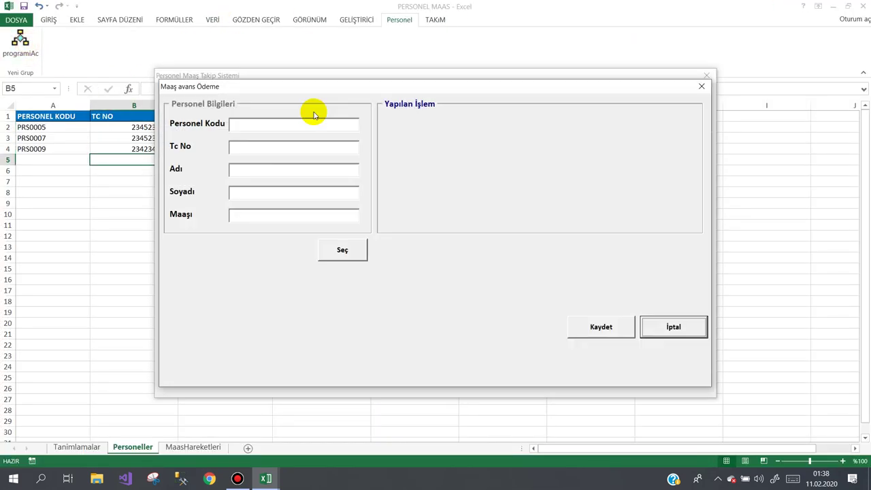
{"action": "left_click", "coordinate": [341, 250]}
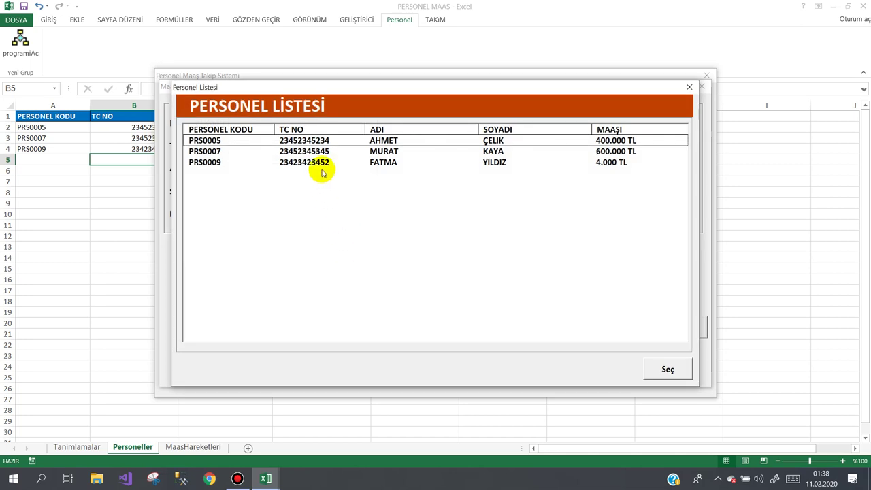
{"action": "double_click", "coordinate": [326, 156]}
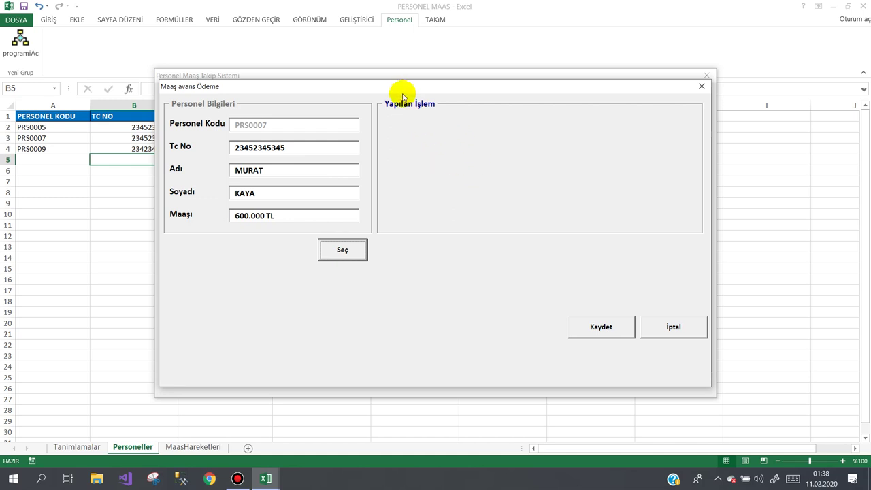
- Close the advance payment form and main program window, then switch windows from the taskbar
{"action": "mouse_move", "coordinate": [404, 86]}
{"action": "left_mouse_down"}
{"action": "mouse_move", "coordinate": [470, 150]}
{"action": "mouse_move", "coordinate": [462, 135]}
{"action": "left_mouse_up"}
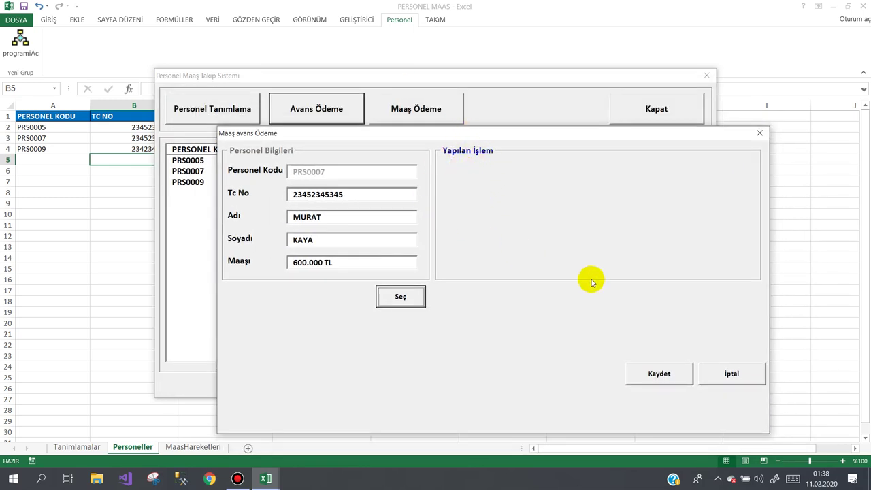
{"action": "left_click", "coordinate": [740, 372]}
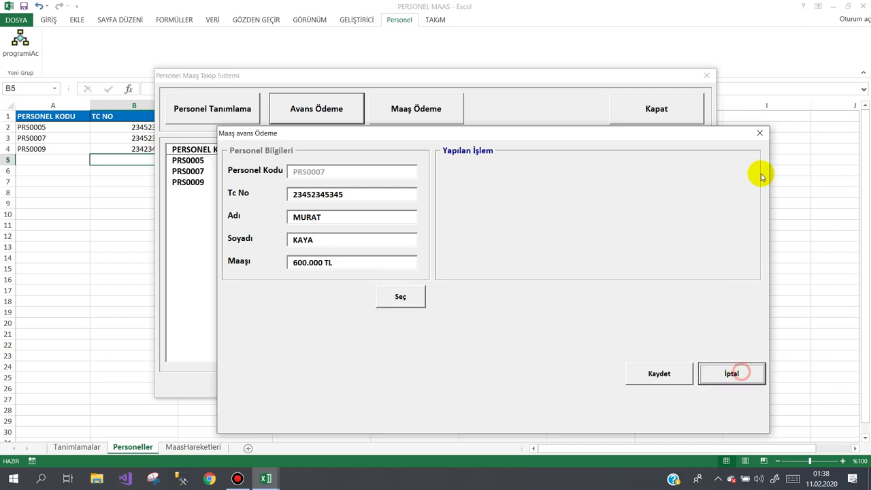
{"action": "left_click", "coordinate": [760, 133]}
{"action": "left_click", "coordinate": [652, 102]}
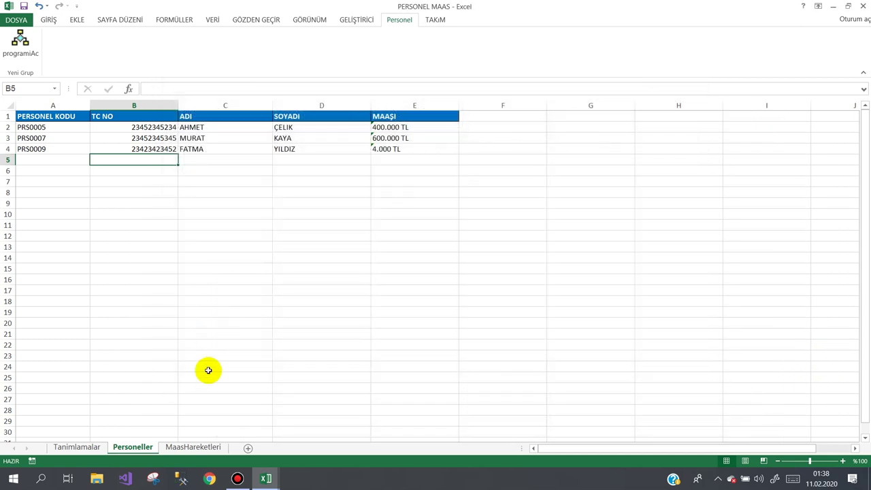
{"action": "left_click", "coordinate": [265, 478]}
- Copy frmOdeme's Personel Kodu label and text box into the Yapılan İşlem frame
{"action": "left_click", "coordinate": [282, 436]}
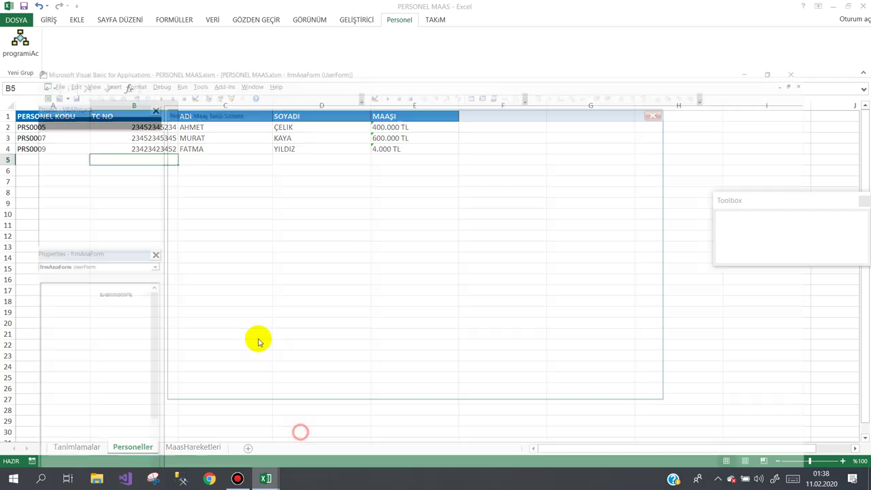
{"action": "left_click", "coordinate": [74, 176]}
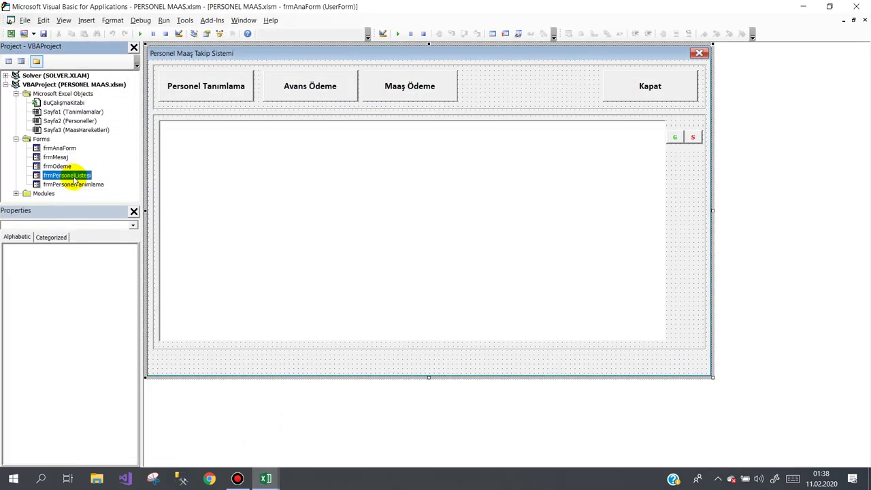
{"action": "double_click", "coordinate": [57, 166]}
{"action": "left_click", "coordinate": [400, 109]}
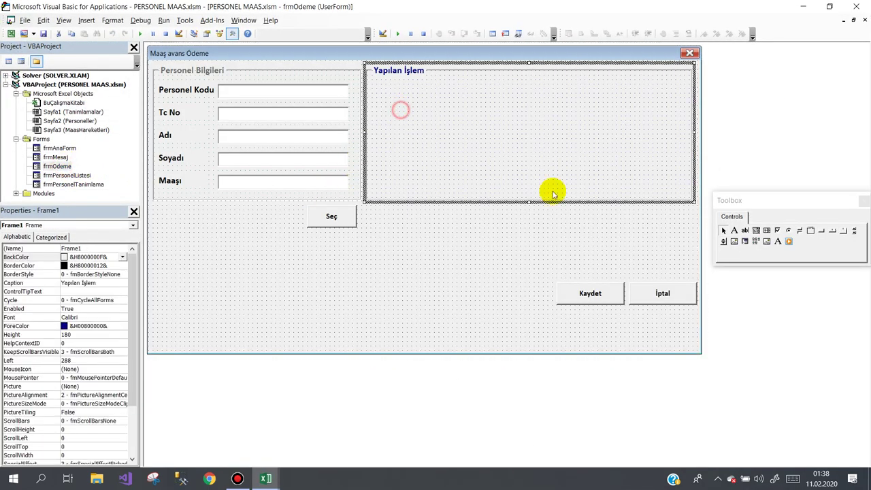
{"action": "left_click", "coordinate": [734, 231]}
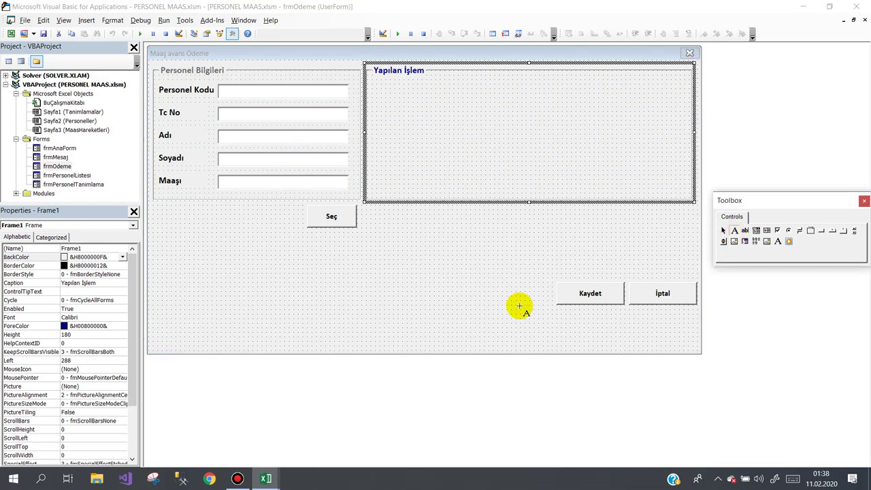
{"action": "left_click", "coordinate": [236, 262]}
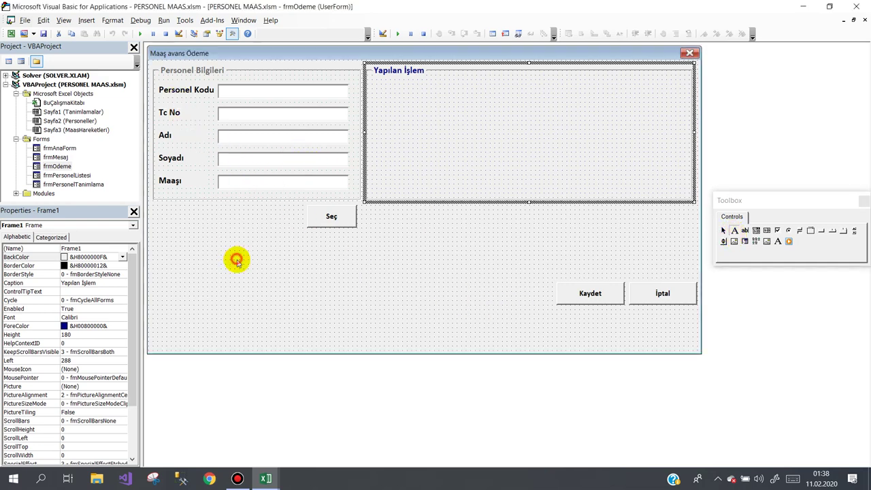
{"action": "left_click", "coordinate": [236, 260]}
{"action": "key", "text": "Delete"}
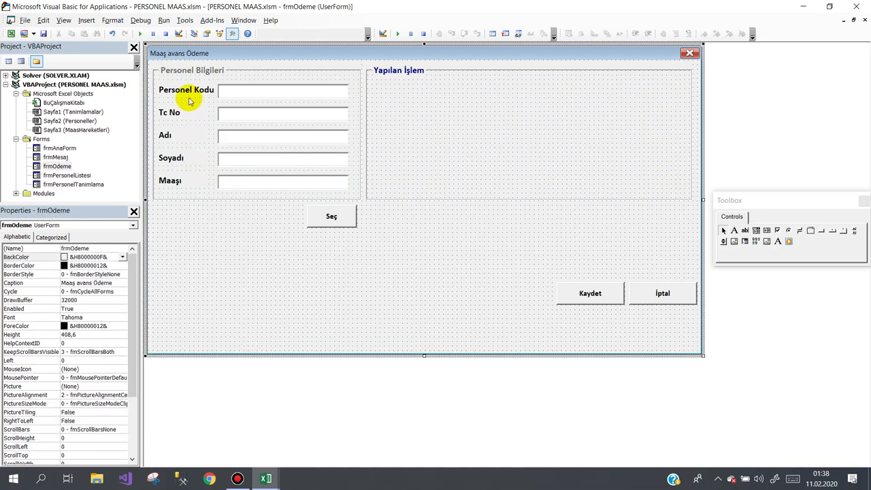
{"action": "left_click", "coordinate": [190, 92]}
{"action": "left_click", "coordinate": [244, 92], "text": "ctrl"}
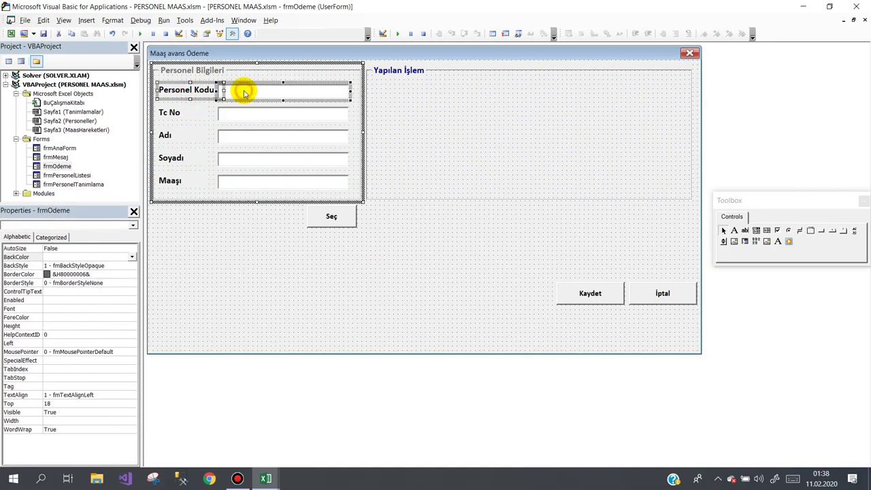
{"action": "key", "text": "ctrl+c"}
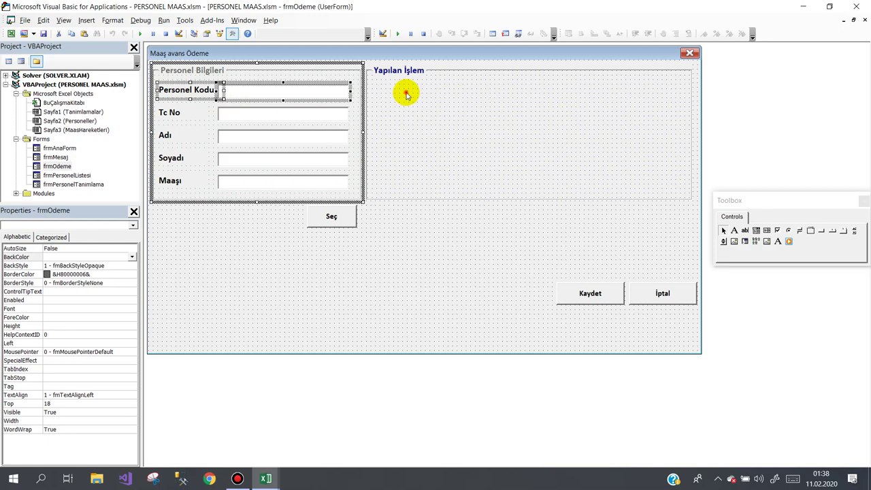
{"action": "left_click", "coordinate": [406, 93]}
{"action": "key", "text": "ctrl+v"}
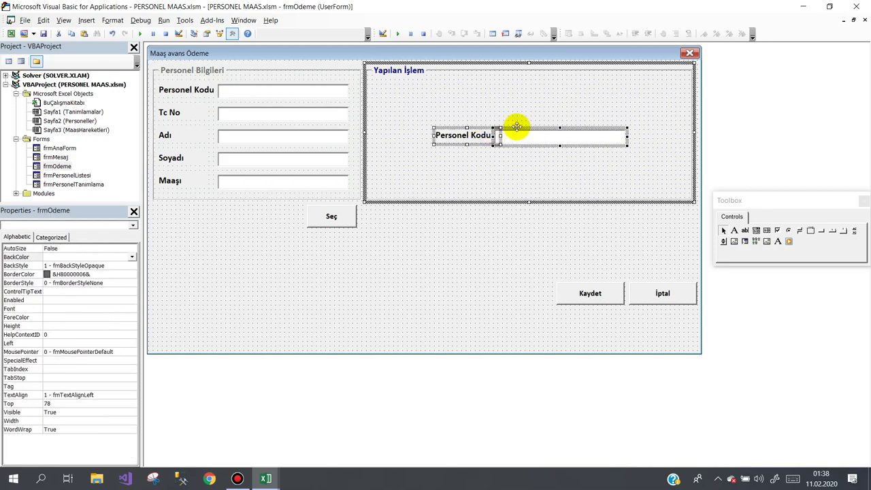
{"action": "mouse_move", "coordinate": [510, 124]}
{"action": "left_mouse_down"}
{"action": "mouse_move", "coordinate": [459, 87]}
{"action": "mouse_move", "coordinate": [487, 143]}
{"action": "left_mouse_up"}
{"action": "left_click", "coordinate": [466, 93]}
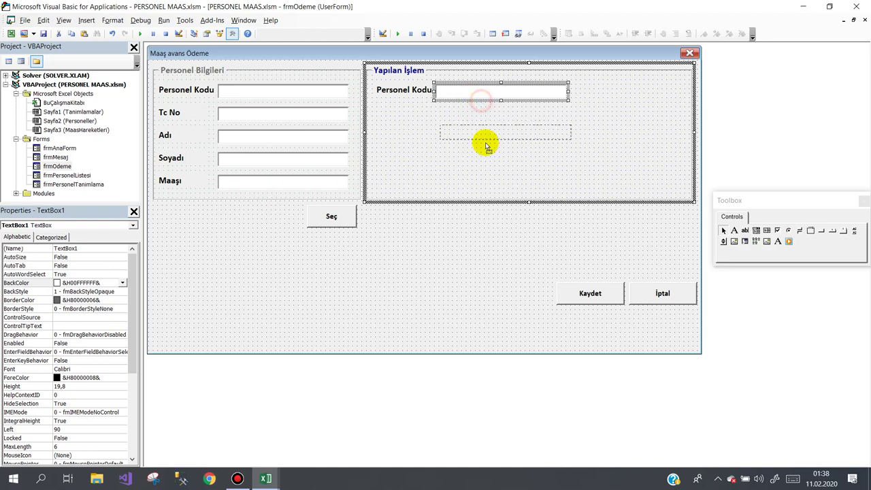
{"action": "left_click", "coordinate": [468, 92]}
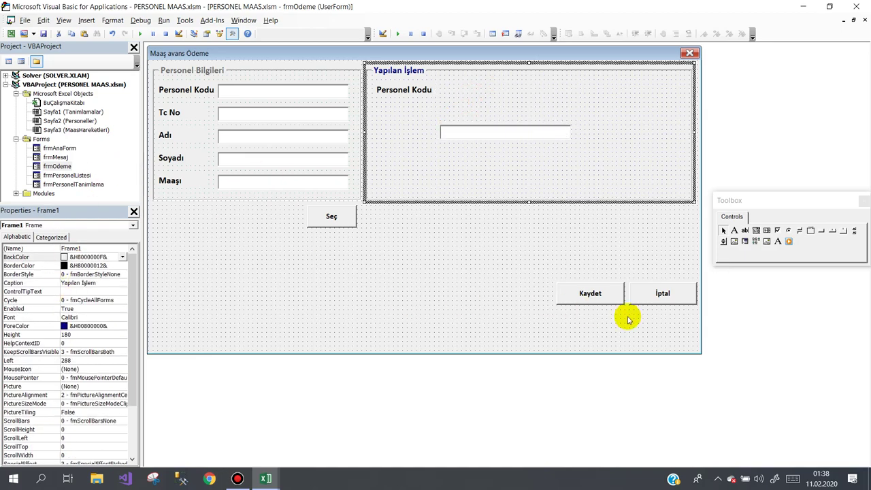
- Draw a combo box beside Personel Kodu in the frame and set its font
{"action": "left_click", "coordinate": [755, 231]}
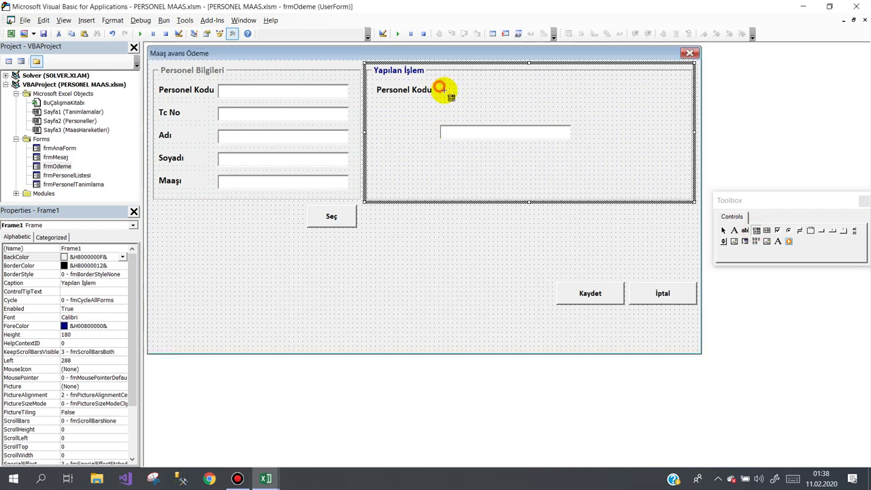
{"action": "left_click_drag", "start_coordinate": [440, 85], "coordinate": [568, 103]}
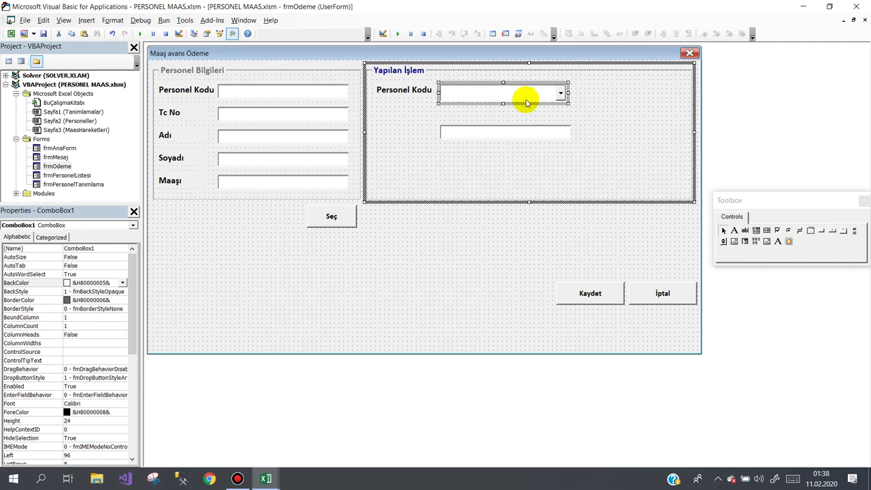
{"action": "left_click_drag", "start_coordinate": [503, 104], "coordinate": [504, 98]}
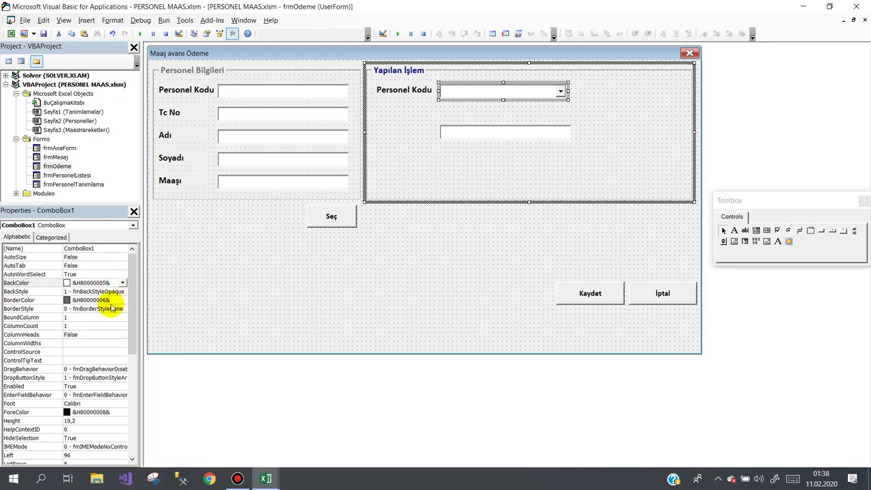
{"action": "left_click", "coordinate": [92, 404]}
{"action": "left_click", "coordinate": [122, 404]}
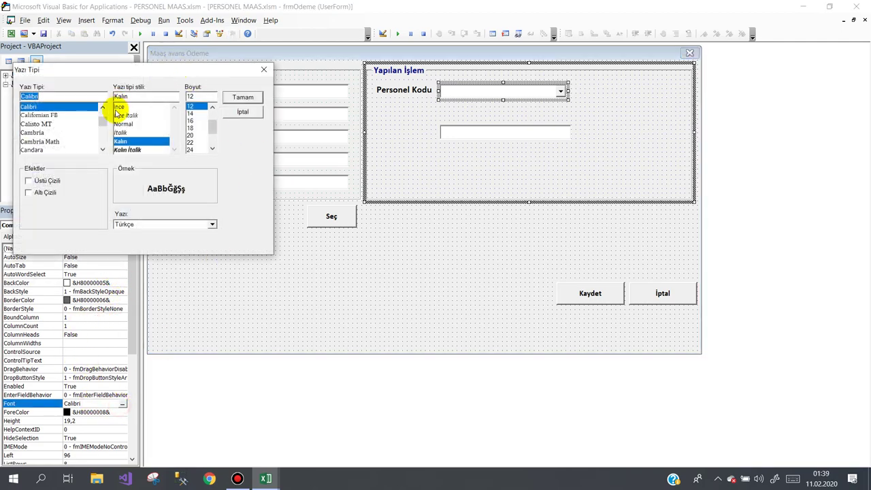
{"action": "left_click", "coordinate": [235, 96]}
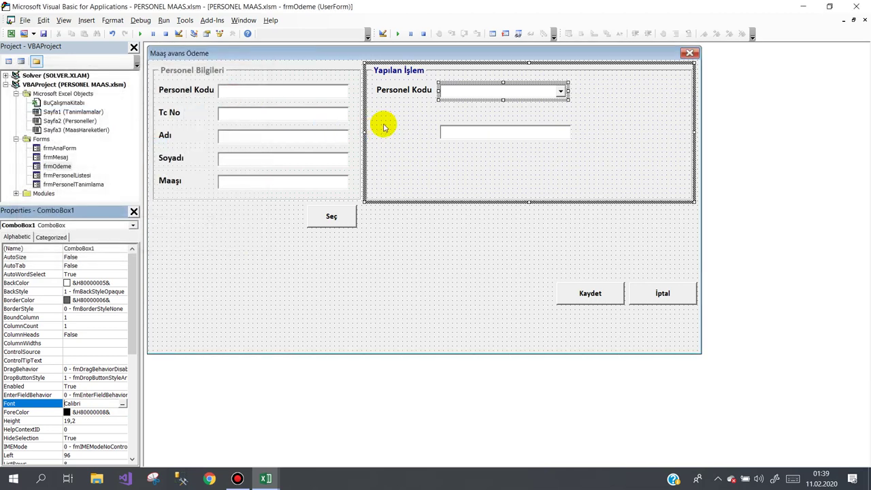
- Name the combo box cbIslem in Properties and bring the Excel workbook back
{"action": "left_click", "coordinate": [475, 93]}
{"action": "left_click", "coordinate": [449, 102]}
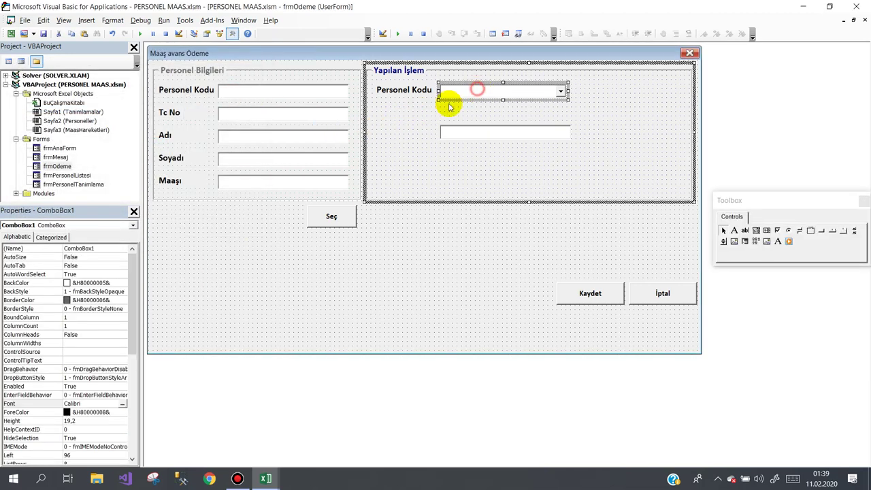
{"action": "left_click", "coordinate": [41, 249]}
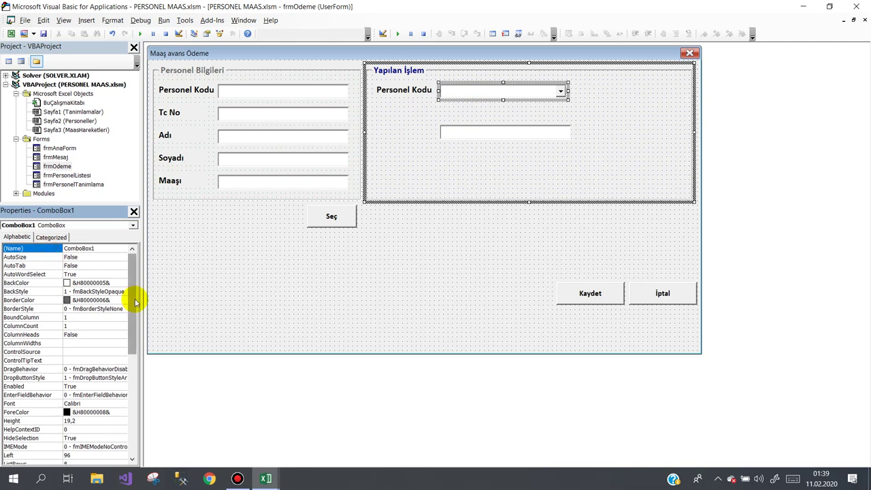
{"action": "type", "text": "cbIslem"}
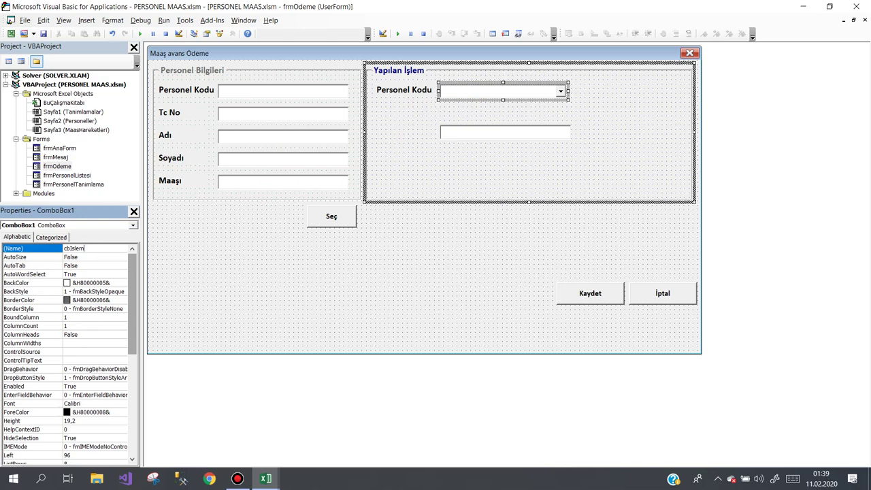
{"action": "left_click", "coordinate": [135, 303]}
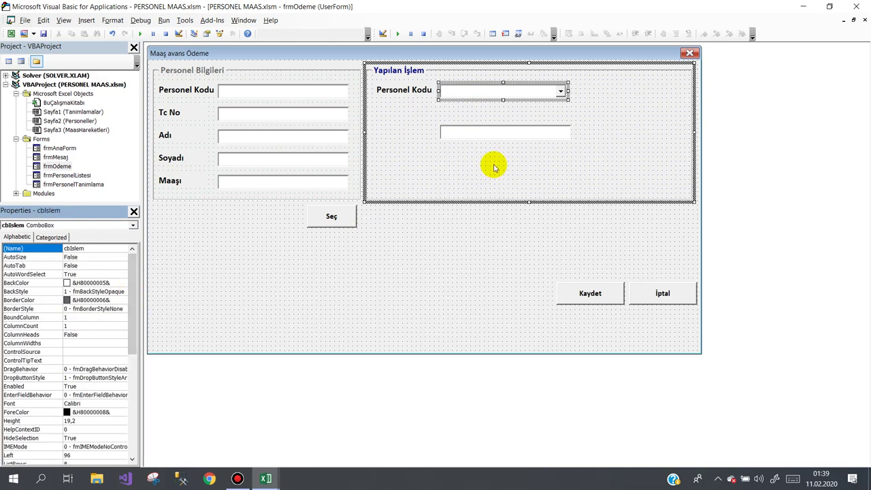
{"action": "left_click", "coordinate": [472, 104]}
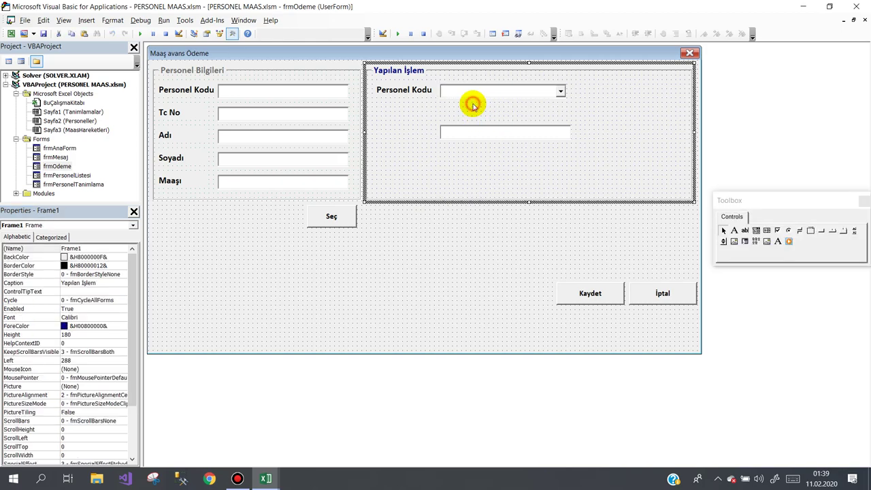
{"action": "left_click", "coordinate": [266, 478]}
- On the Tanimlamalar sheet, enter Islem in A13 and AVANS, MAAŞ, PRİM in B13:B15
{"action": "left_click", "coordinate": [208, 442]}
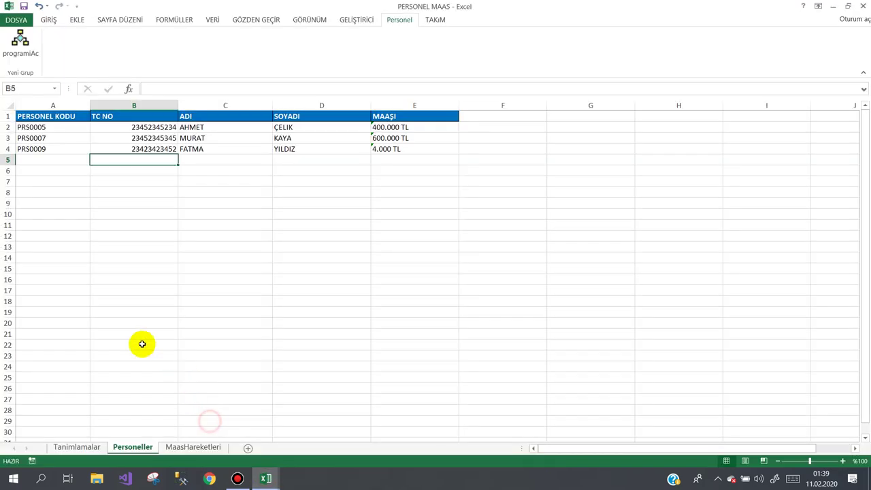
{"action": "left_click", "coordinate": [96, 448]}
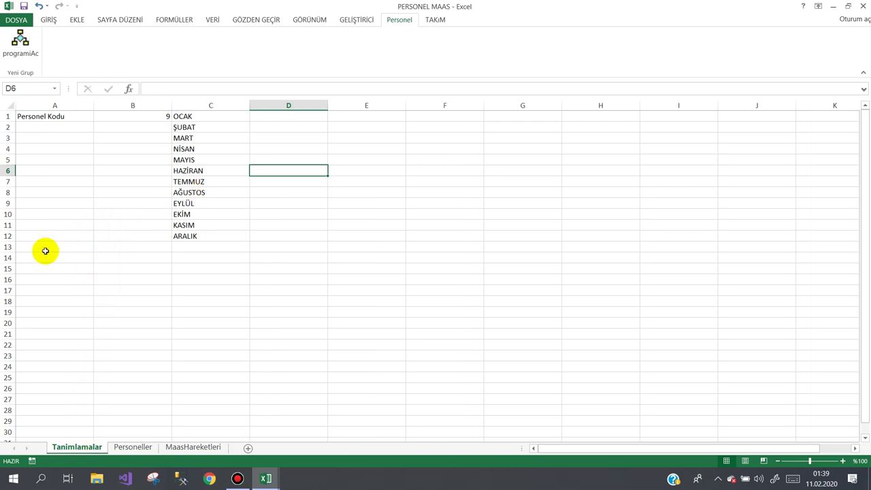
{"action": "left_click", "coordinate": [103, 118]}
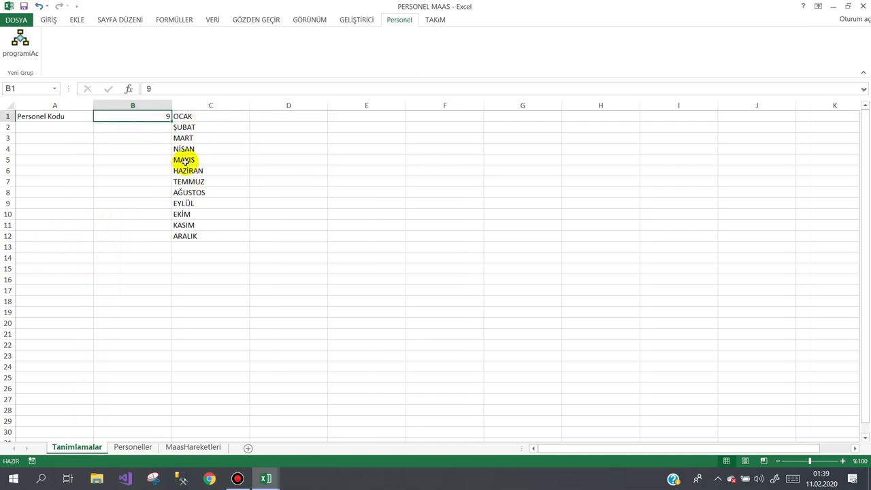
{"action": "left_click", "coordinate": [68, 247]}
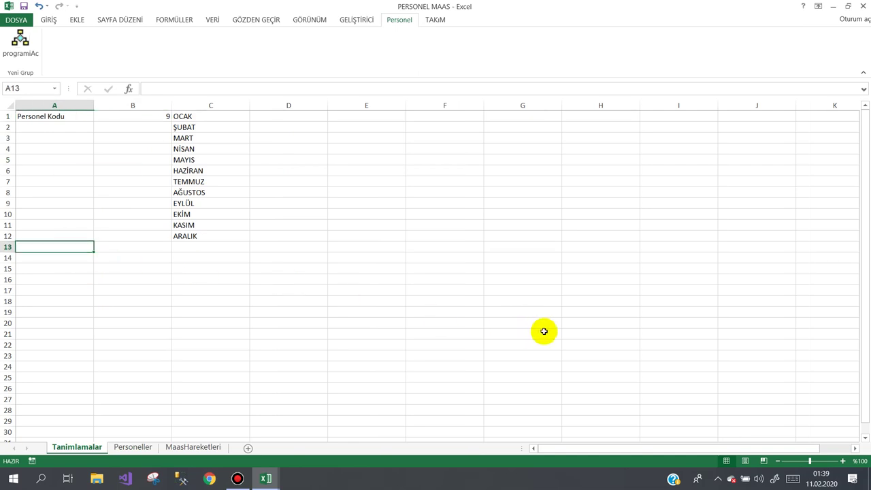
{"action": "type", "text": "M"}
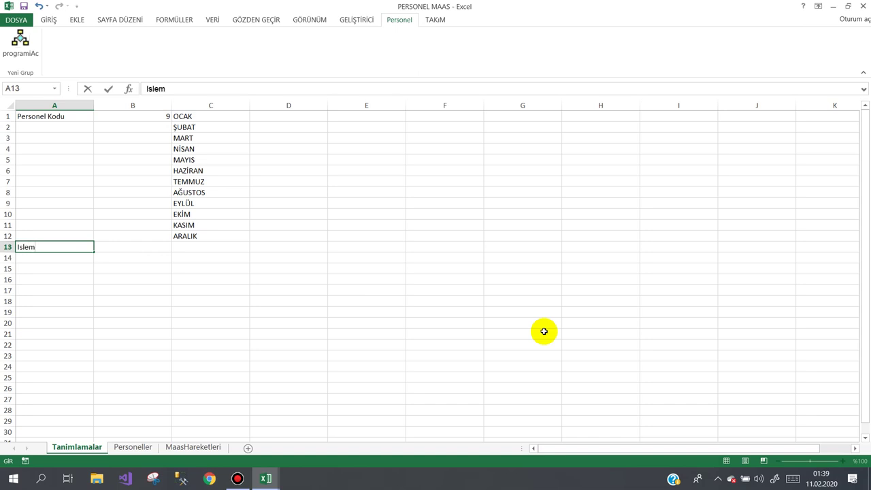
{"action": "key", "text": "Tab"}
{"action": "type", "text": "AVANS"}
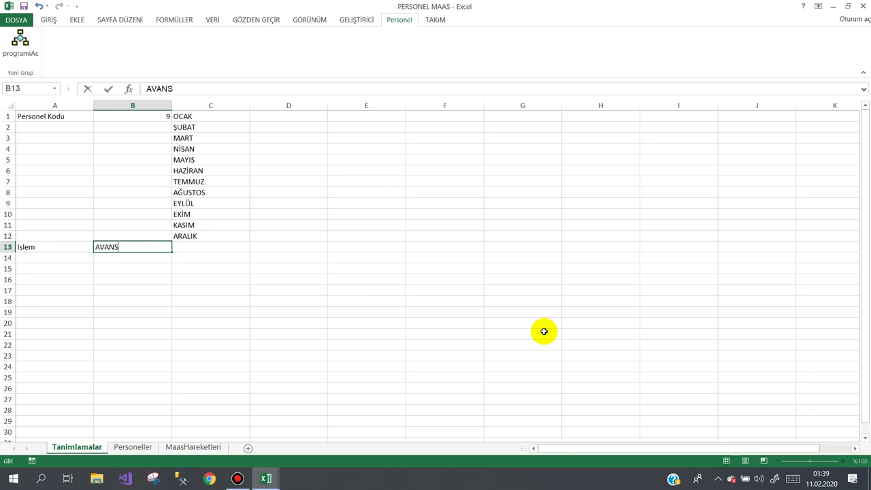
{"action": "key", "text": "Return"}
{"action": "type", "text": "MAAŞ"}
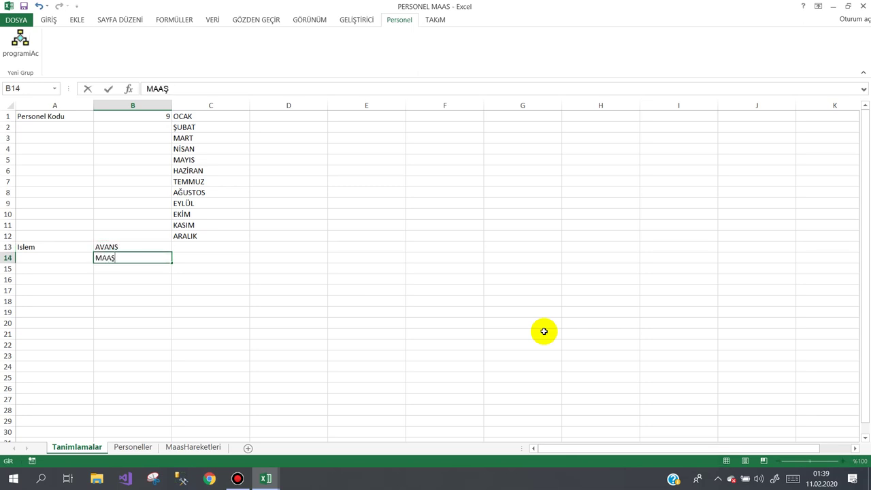
{"action": "key", "text": "Return"}
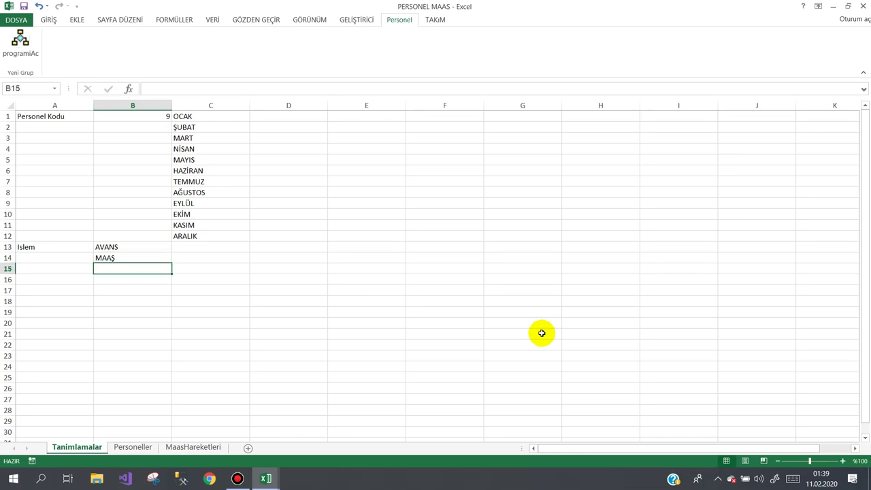
{"action": "type", "text": "PRİM"}
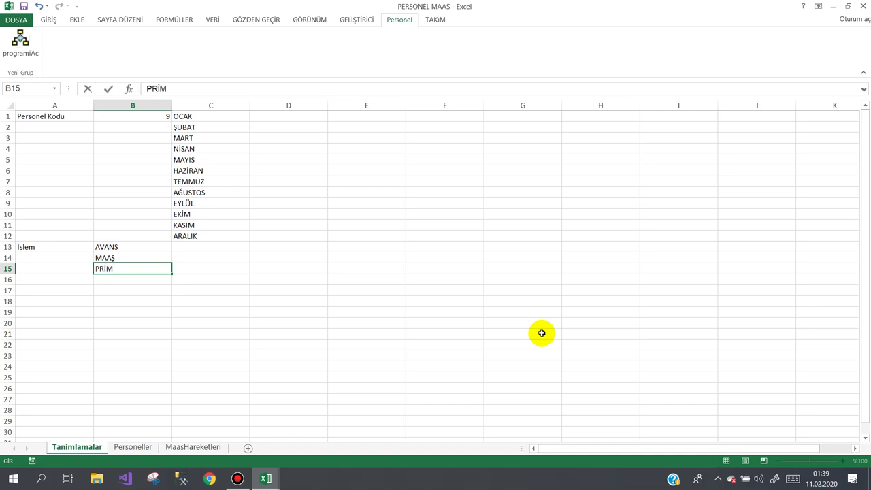
{"action": "key", "text": "Return"}
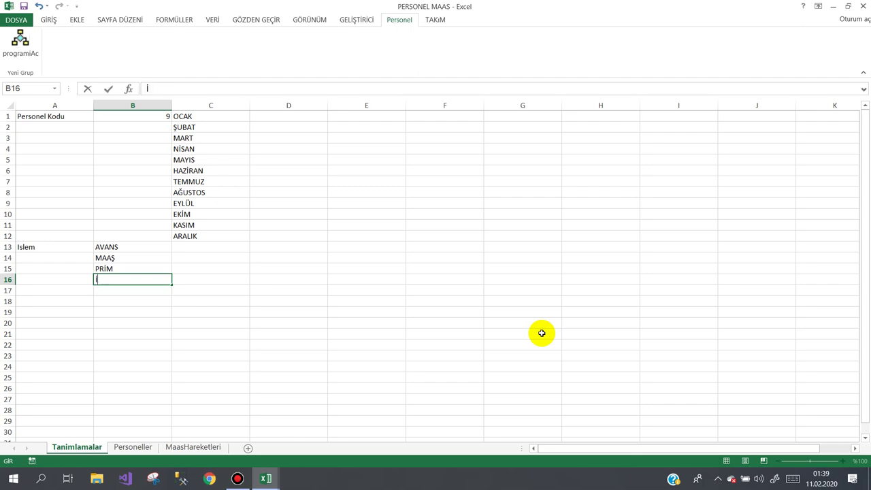
- Clear the PRİM entry from B15 and reselect the AVANS and MAAŞ cells B13:B14
{"action": "left_click", "coordinate": [107, 268]}
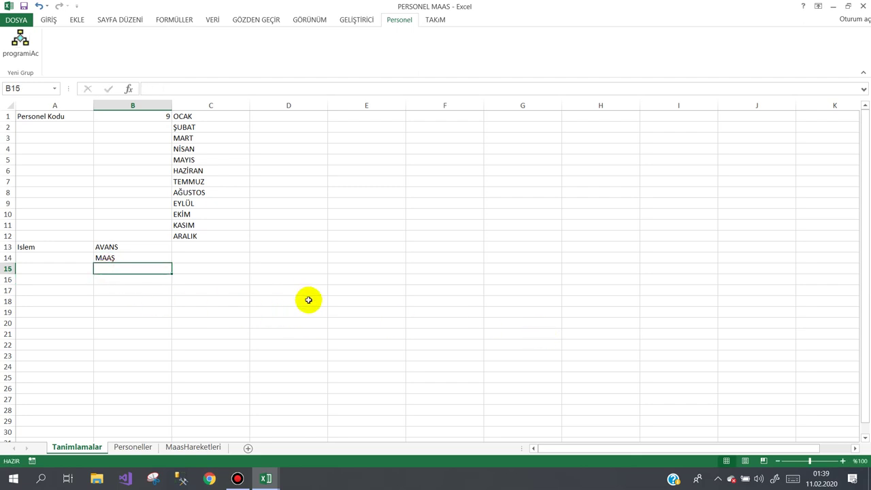
{"action": "mouse_move", "coordinate": [132, 247]}
{"action": "left_mouse_down"}
{"action": "mouse_move", "coordinate": [139, 258]}
{"action": "mouse_move", "coordinate": [259, 258]}
{"action": "left_mouse_up"}
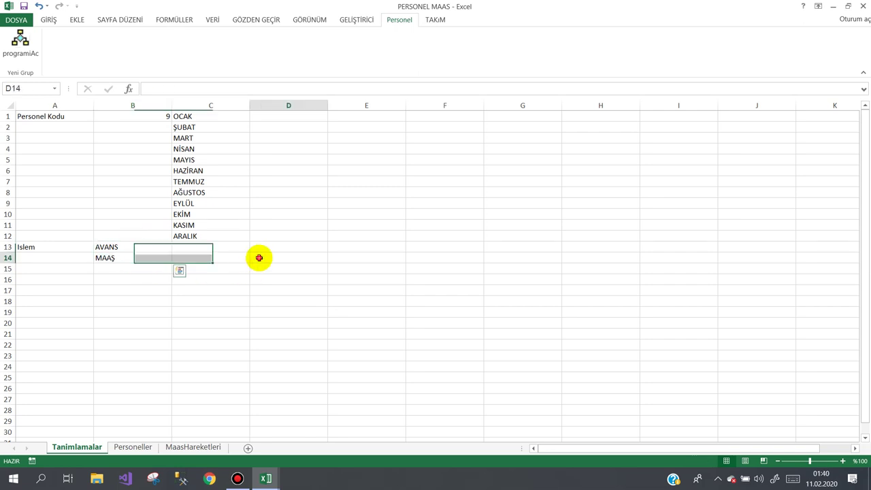
{"action": "left_click_drag", "start_coordinate": [125, 247], "coordinate": [126, 259]}
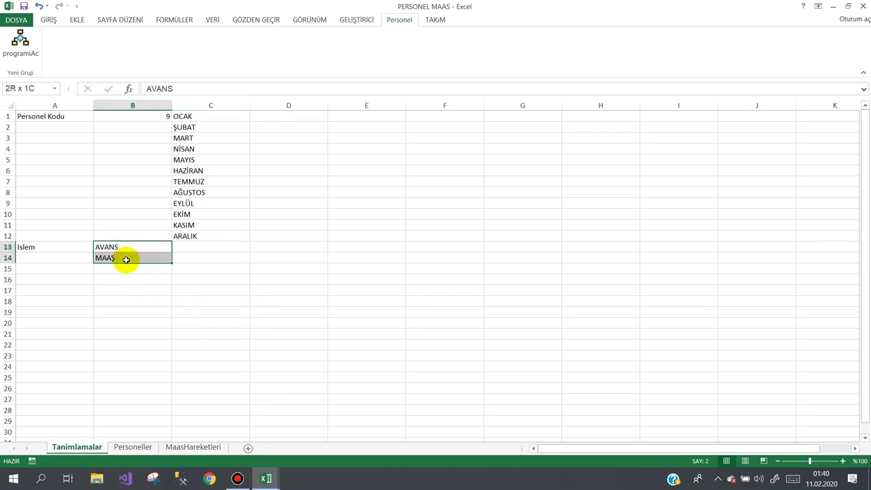
{"action": "left_click", "coordinate": [152, 280]}
{"action": "left_click", "coordinate": [130, 247]}
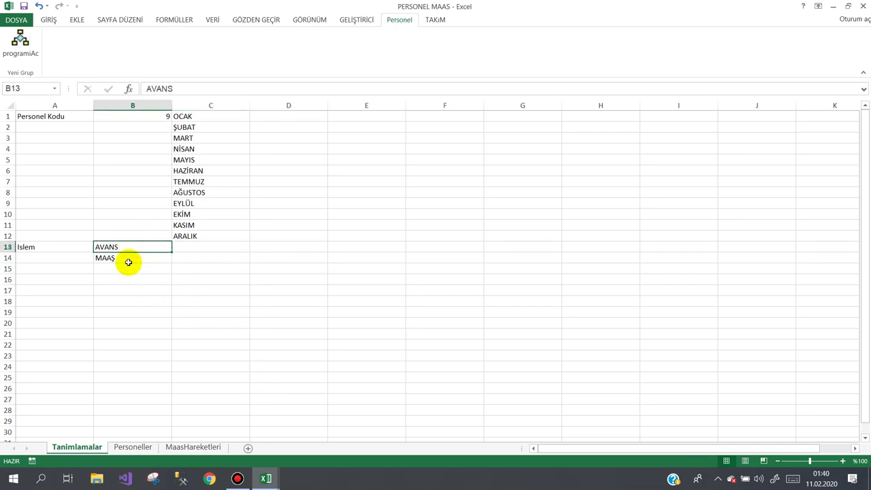
{"action": "left_click", "coordinate": [127, 262]}
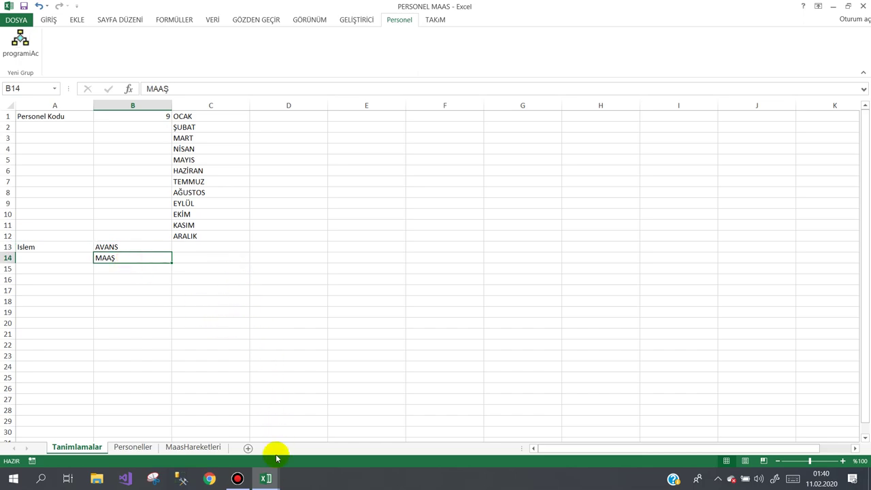
- Select the cbIslem combo box and start entering its RowSource as a Tanimlamalar range
{"action": "mouse_move", "coordinate": [268, 477]}
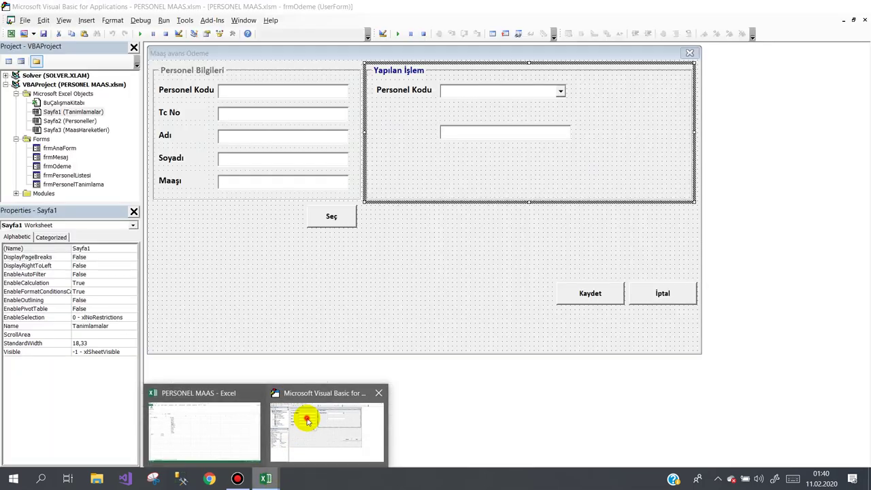
{"action": "left_click", "coordinate": [307, 420]}
{"action": "left_click", "coordinate": [520, 92]}
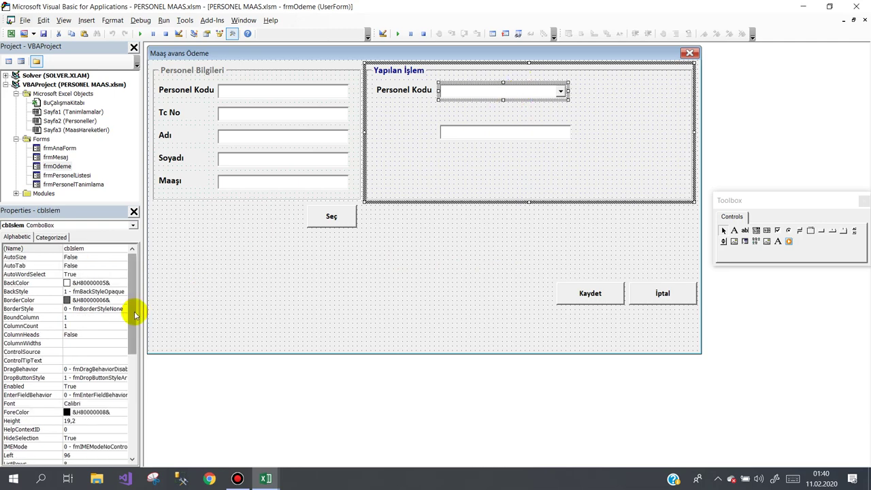
{"action": "left_click_drag", "start_coordinate": [134, 311], "coordinate": [133, 362]}
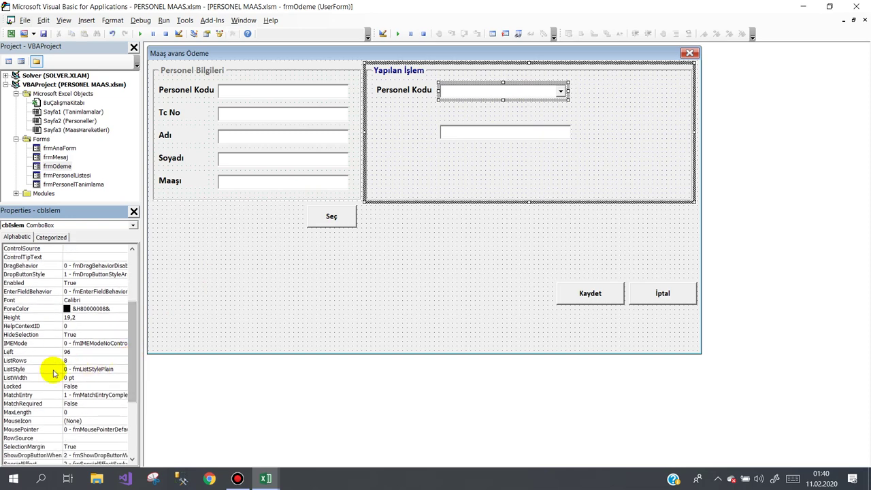
{"action": "left_click", "coordinate": [38, 360]}
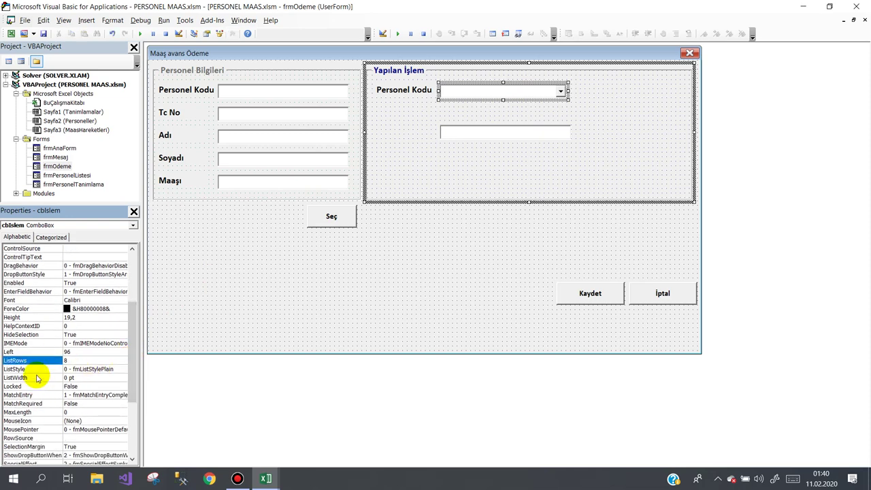
{"action": "scroll", "coordinate": [38, 377], "scroll_direction": "down", "scroll_amount": 1}
{"action": "left_click", "coordinate": [34, 413]}
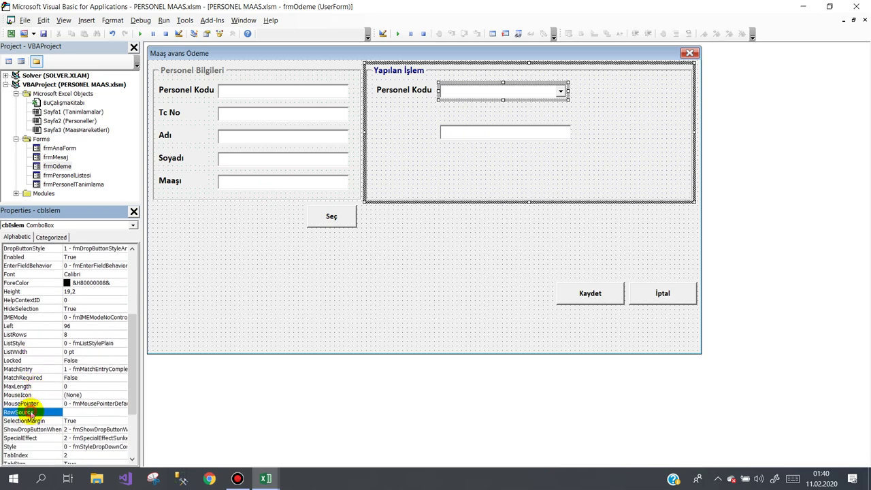
{"action": "left_click", "coordinate": [73, 413]}
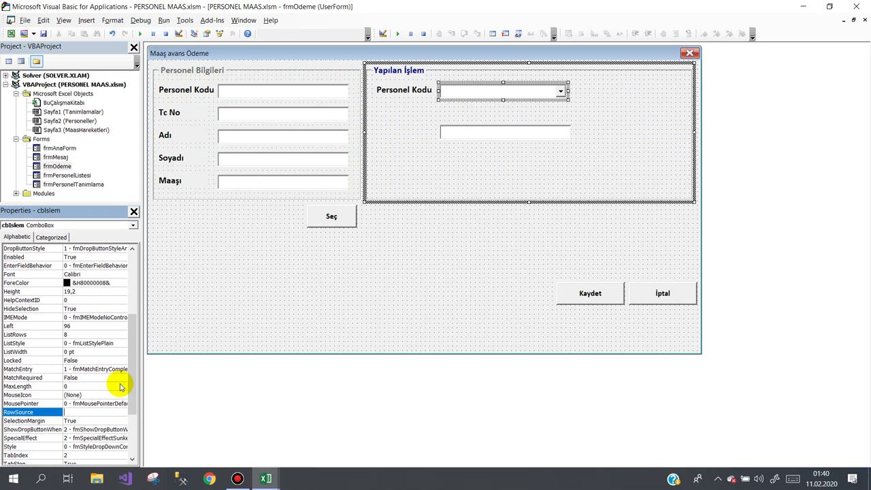
{"action": "type", "text": "Tanimlamalar!B12:B13"}
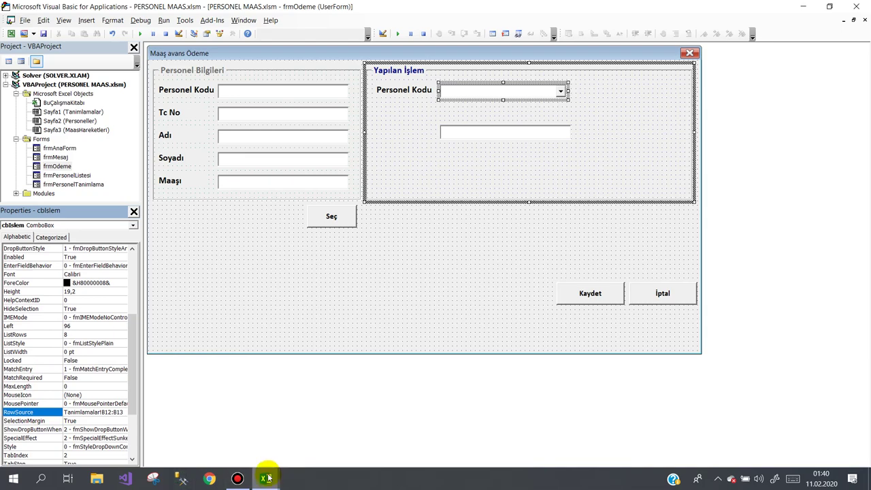
- Confirm AVANS and MAAŞ sit in B13:B14, then retype cbIslem's RowSource as Tanimlamalar!B13:B14
{"action": "mouse_move", "coordinate": [265, 478]}
{"action": "left_click", "coordinate": [219, 439]}
{"action": "left_click", "coordinate": [133, 248]}
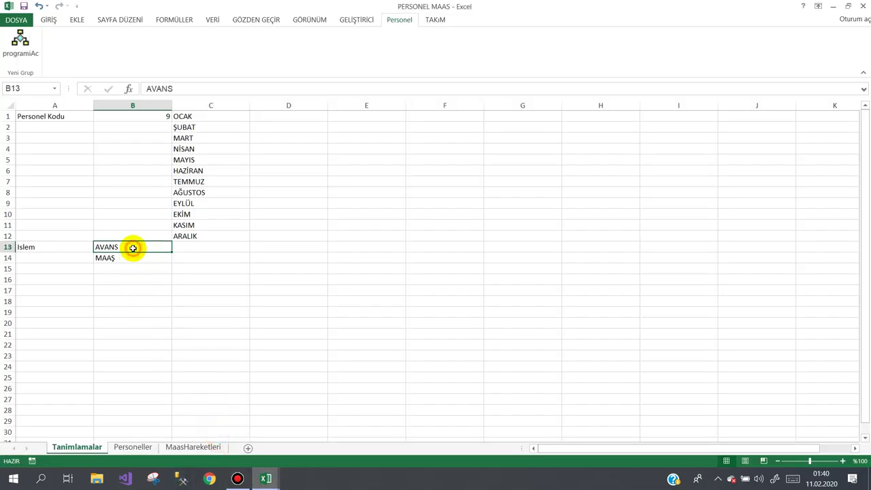
{"action": "left_click", "coordinate": [133, 255]}
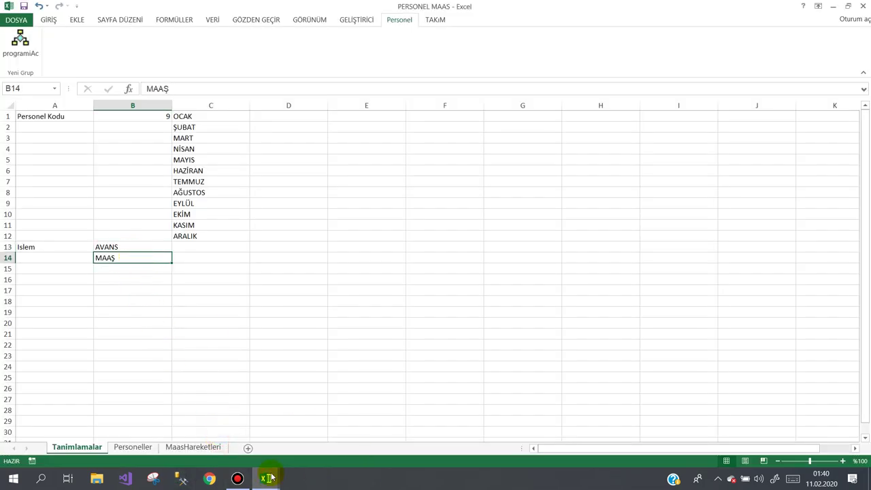
{"action": "mouse_move", "coordinate": [265, 478]}
{"action": "left_click", "coordinate": [320, 427]}
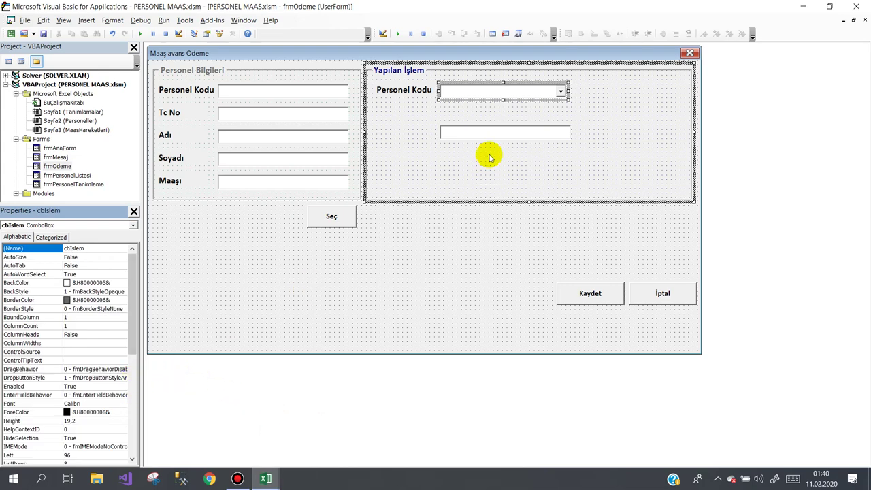
{"action": "mouse_move", "coordinate": [133, 340]}
{"action": "left_mouse_down"}
{"action": "mouse_move", "coordinate": [132, 438]}
{"action": "mouse_move", "coordinate": [132, 429]}
{"action": "left_mouse_up"}
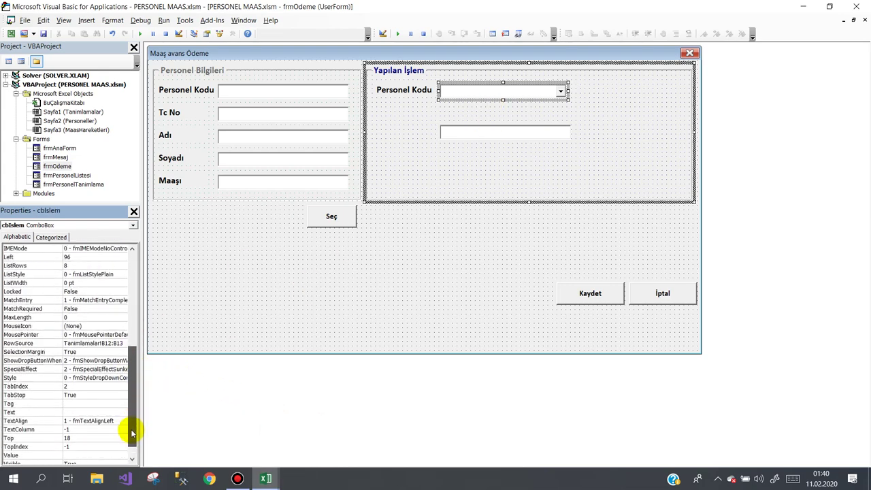
{"action": "left_click", "coordinate": [111, 343]}
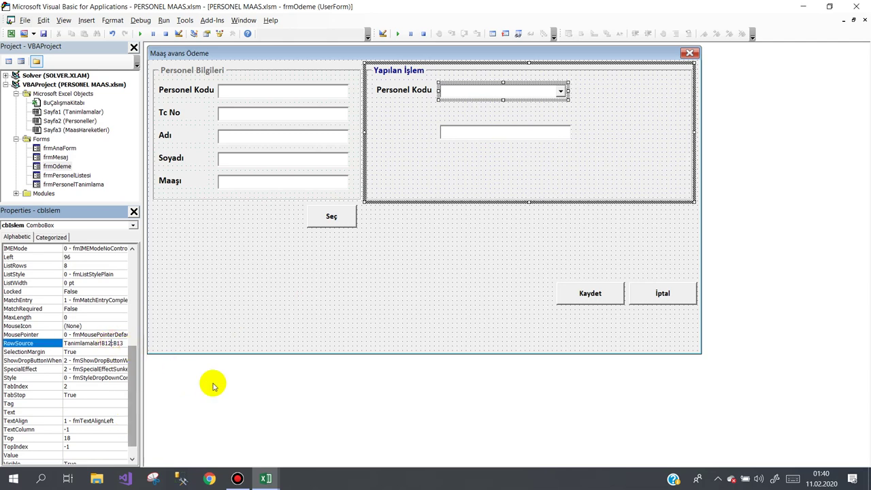
{"action": "type", "text": "3"}
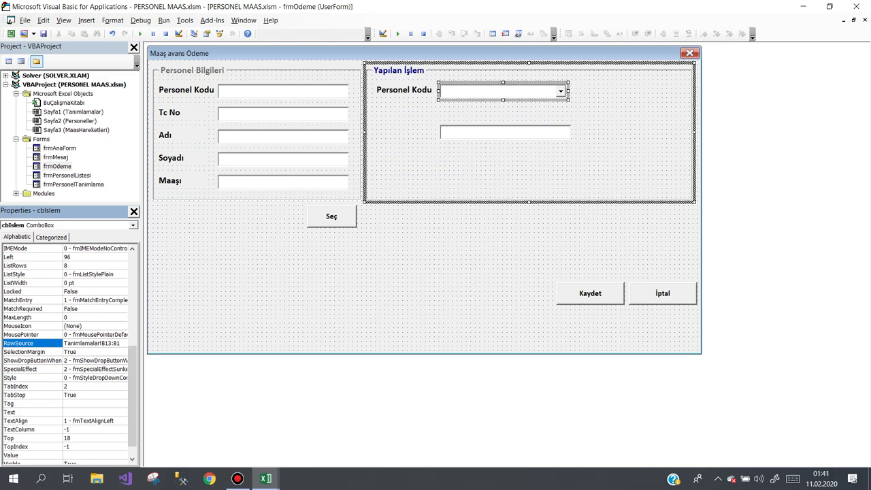
- Run frmOdeme, pick MAAŞ then AVANS from the operation list, and close the form
{"action": "left_click", "coordinate": [342, 302]}
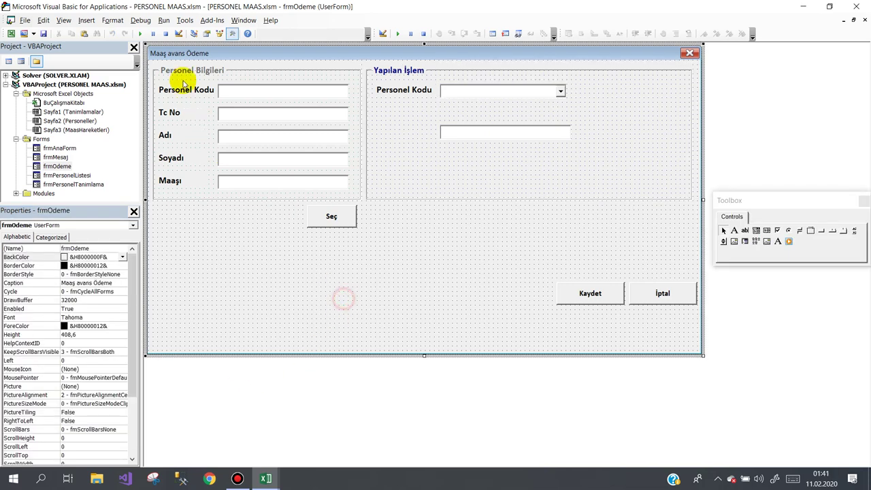
{"action": "left_click", "coordinate": [140, 34]}
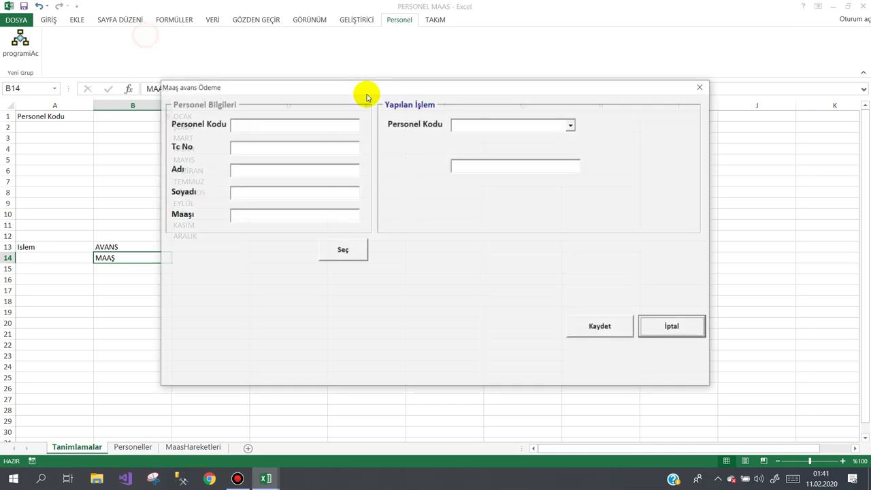
{"action": "left_click", "coordinate": [570, 126]}
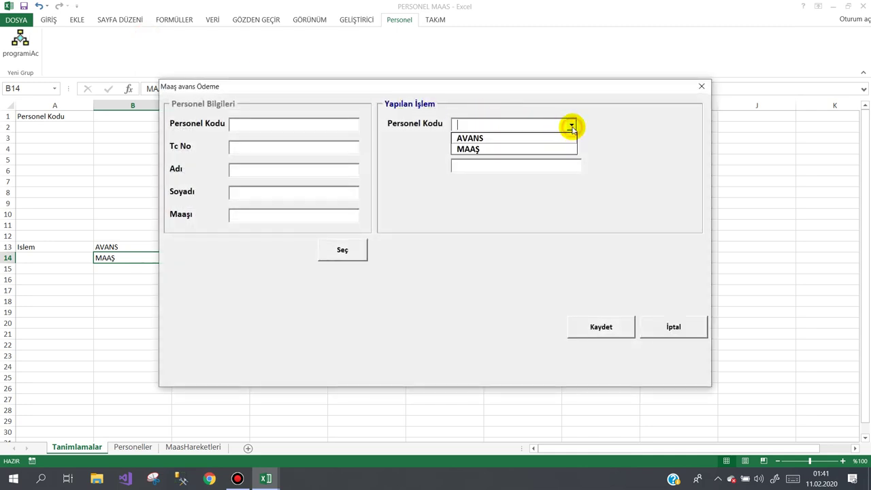
{"action": "left_click", "coordinate": [483, 148]}
{"action": "left_click", "coordinate": [570, 123]}
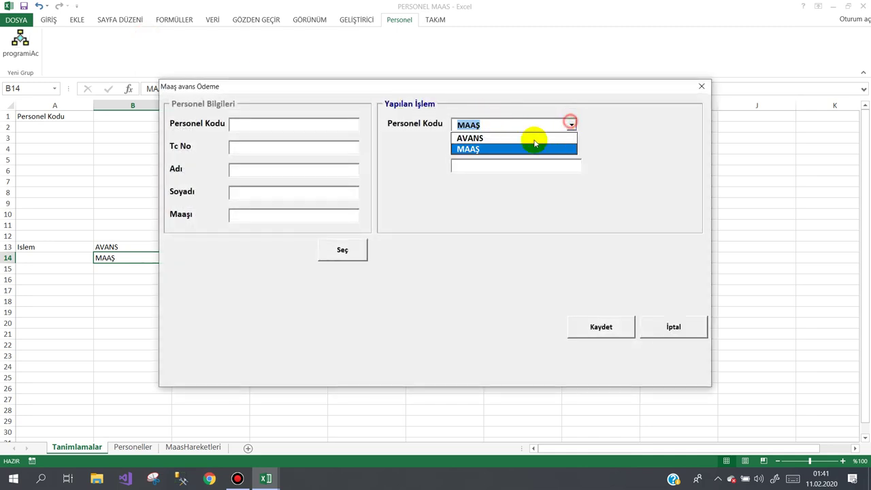
{"action": "left_click", "coordinate": [498, 137]}
{"action": "left_click", "coordinate": [702, 85]}
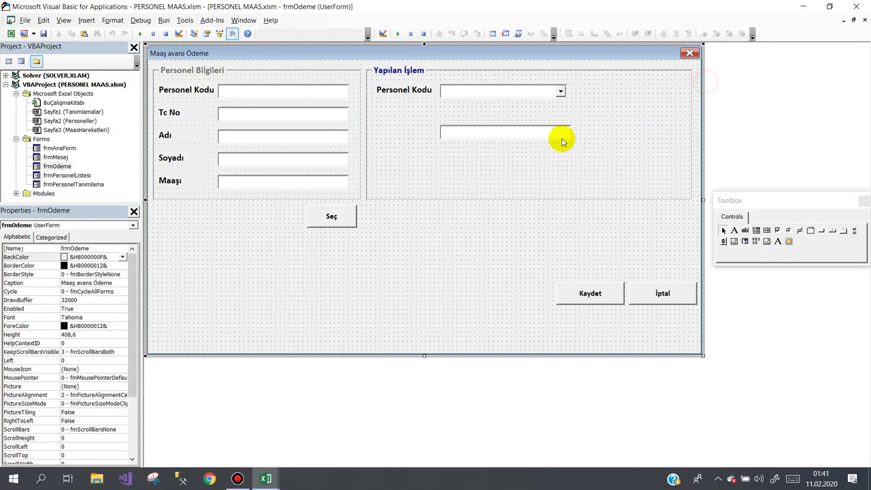
- Run the form again, pick MAAŞ, type free text into the operation box, then close it
{"action": "left_click", "coordinate": [484, 91]}
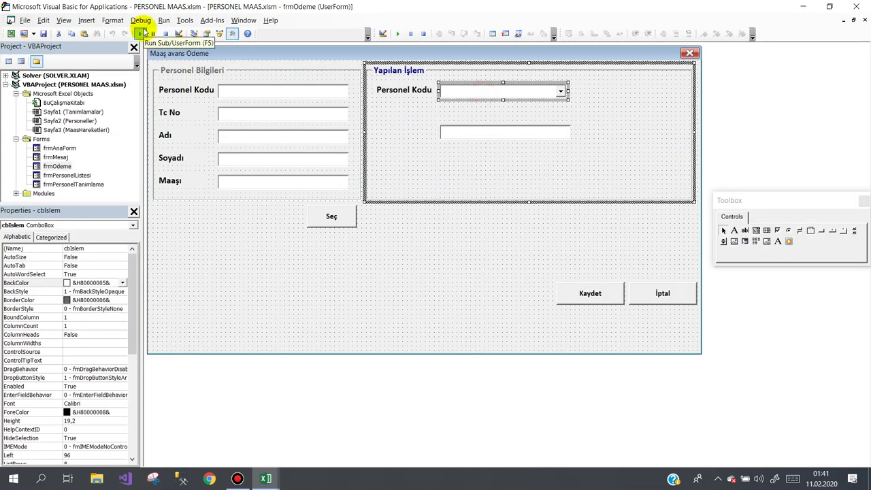
{"action": "left_click", "coordinate": [144, 33]}
{"action": "left_click", "coordinate": [570, 123]}
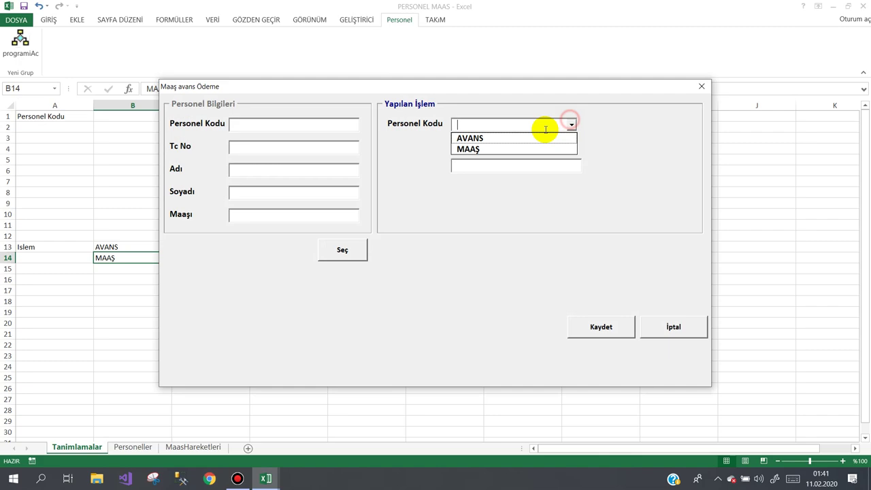
{"action": "left_click", "coordinate": [501, 148]}
{"action": "type", "text": "dfasdfasdf"}
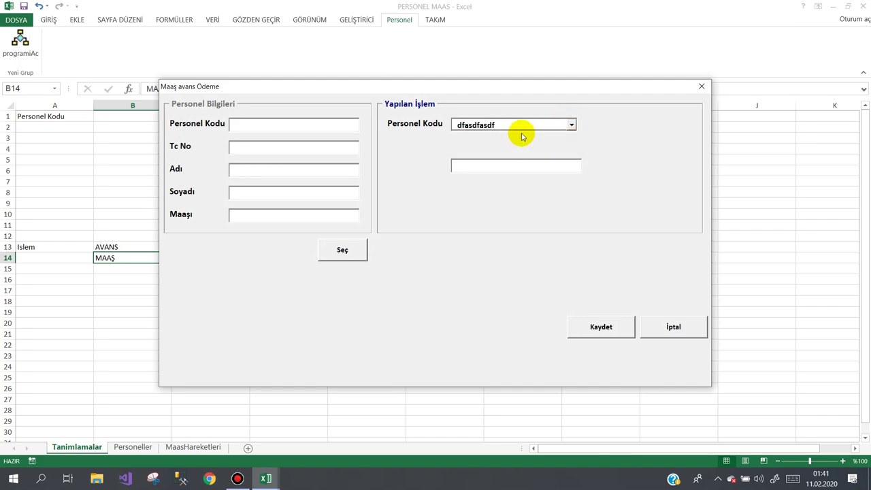
{"action": "double_click", "coordinate": [521, 124]}
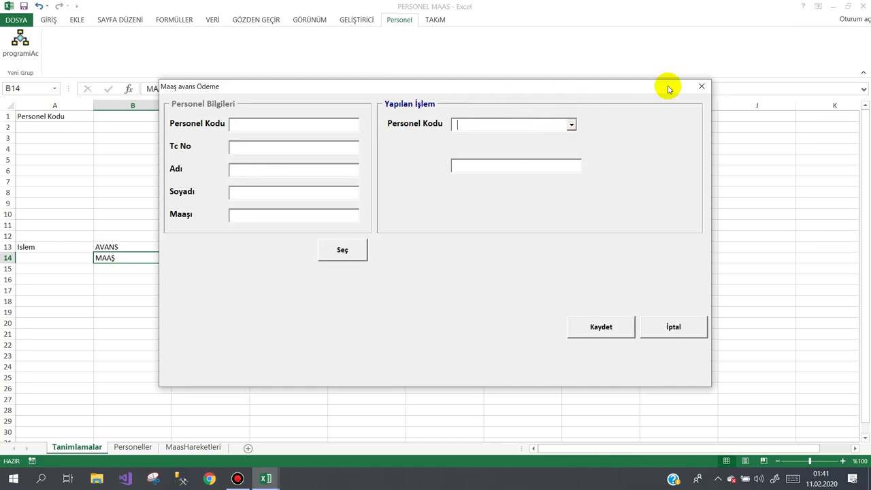
{"action": "left_click", "coordinate": [701, 86]}
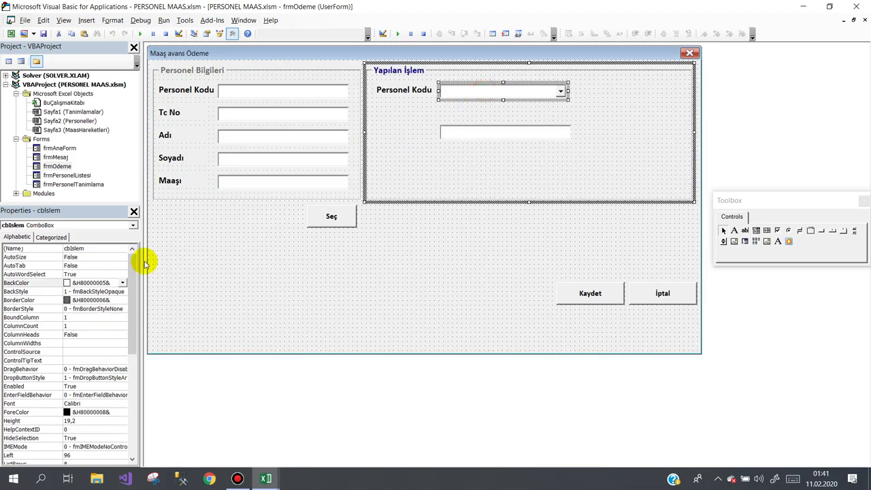
- Set cbIslem's ListStyle to 1 - fmListStyleOption
{"action": "left_click_drag", "start_coordinate": [132, 310], "coordinate": [142, 393]}
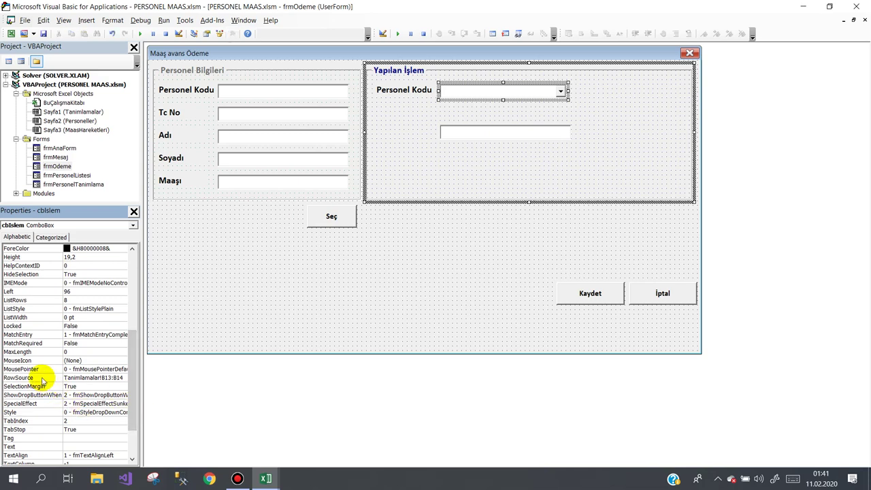
{"action": "left_click", "coordinate": [39, 309]}
{"action": "left_click", "coordinate": [121, 309]}
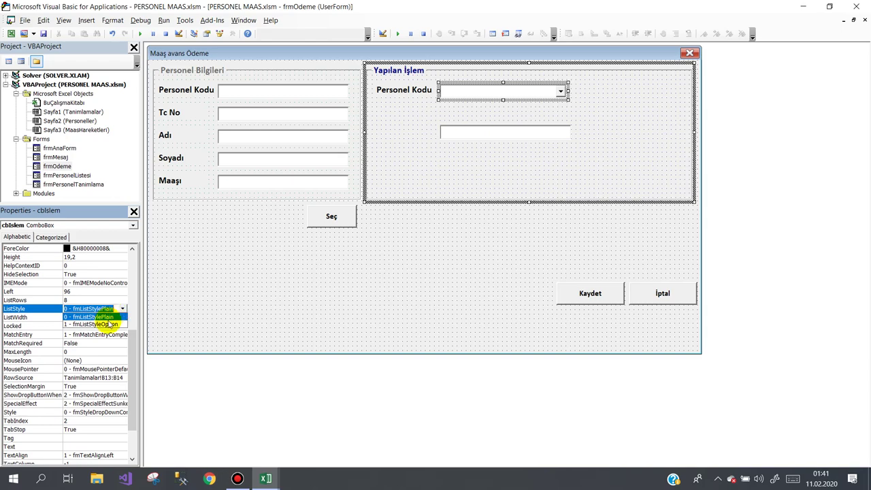
{"action": "left_click", "coordinate": [107, 325]}
- Run the payment form and choose AVANS from the option-style operation list
{"action": "left_click", "coordinate": [291, 262]}
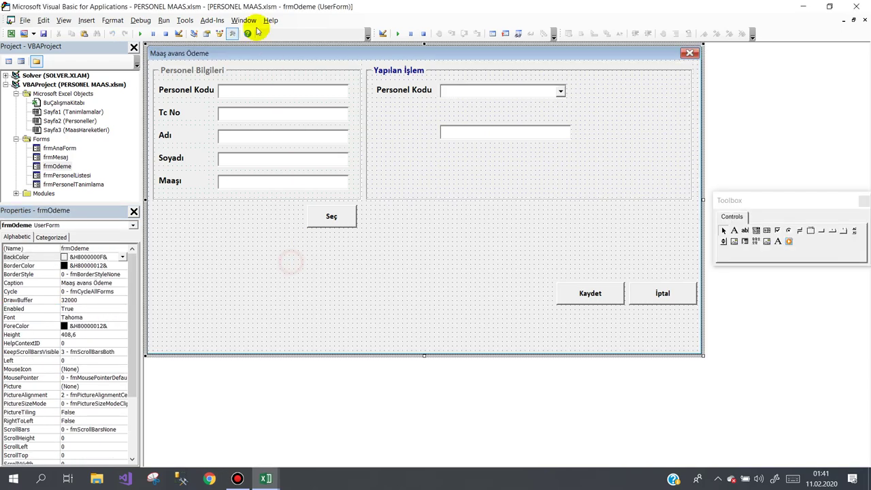
{"action": "left_click", "coordinate": [140, 32]}
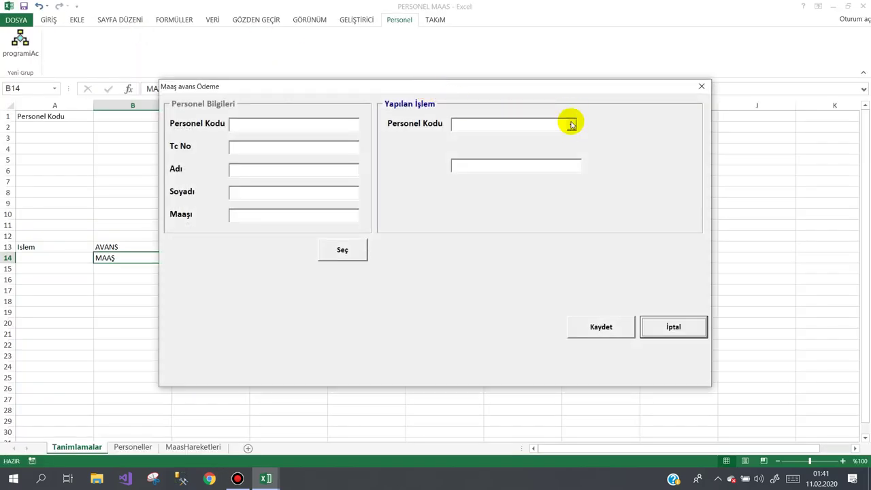
{"action": "left_click", "coordinate": [571, 124]}
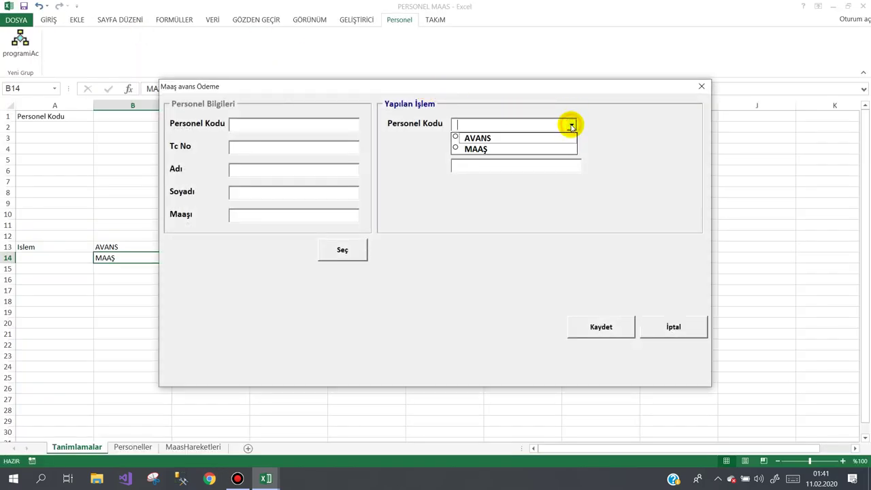
{"action": "left_click", "coordinate": [489, 137]}
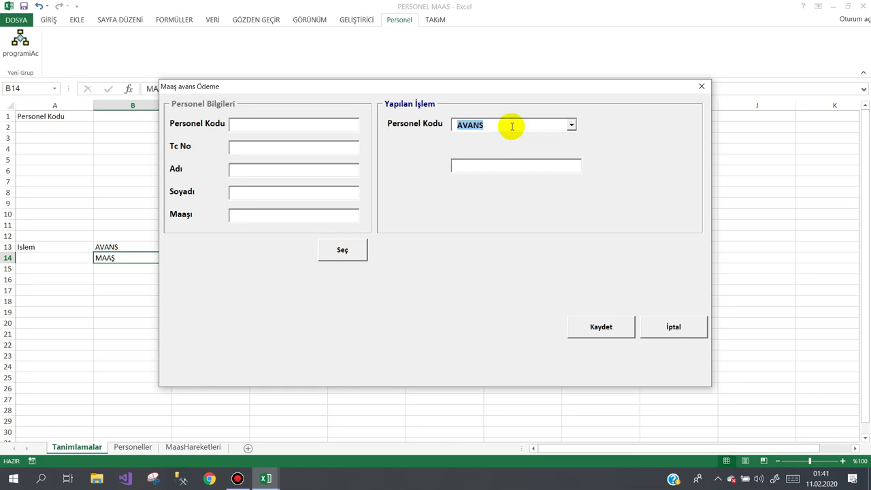
{"action": "type", "text": "d"}
{"action": "left_click", "coordinate": [701, 88]}
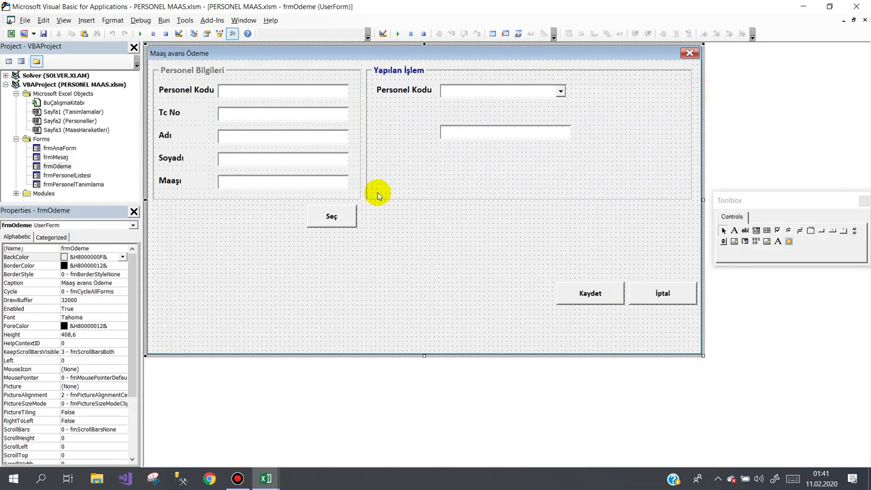
{"action": "left_click", "coordinate": [469, 91]}
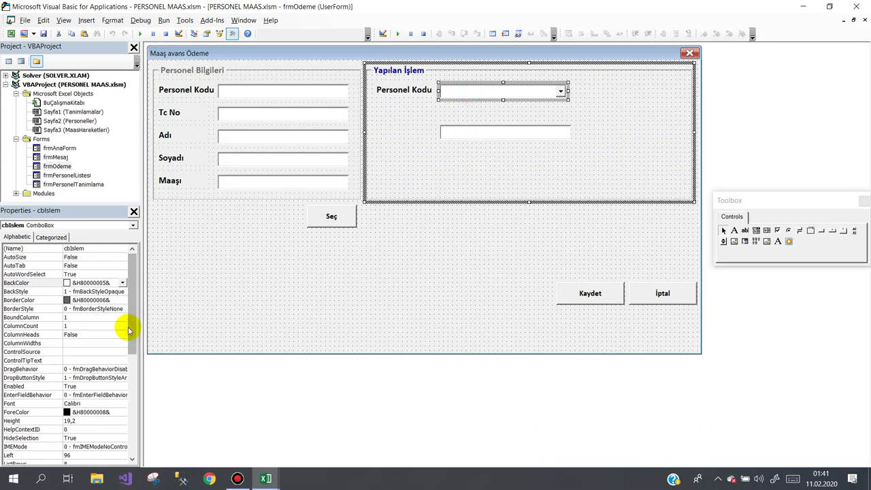
{"action": "left_click_drag", "start_coordinate": [136, 321], "coordinate": [138, 347]}
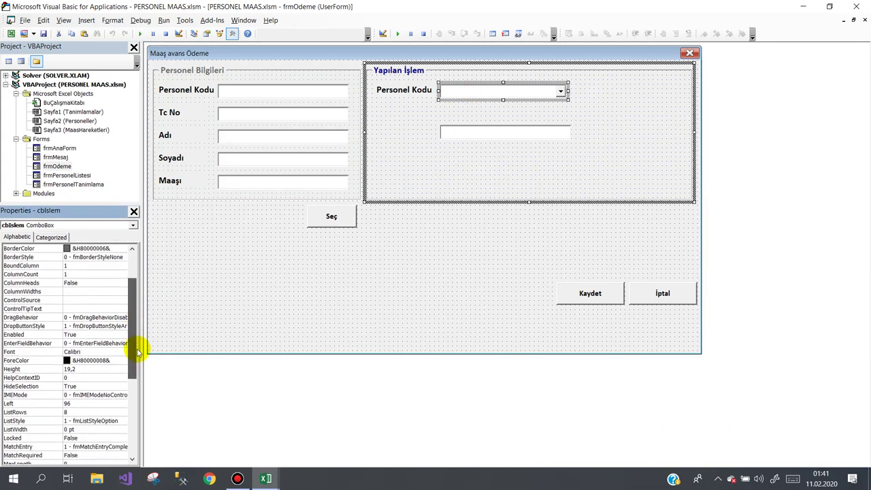
{"action": "left_click", "coordinate": [48, 326]}
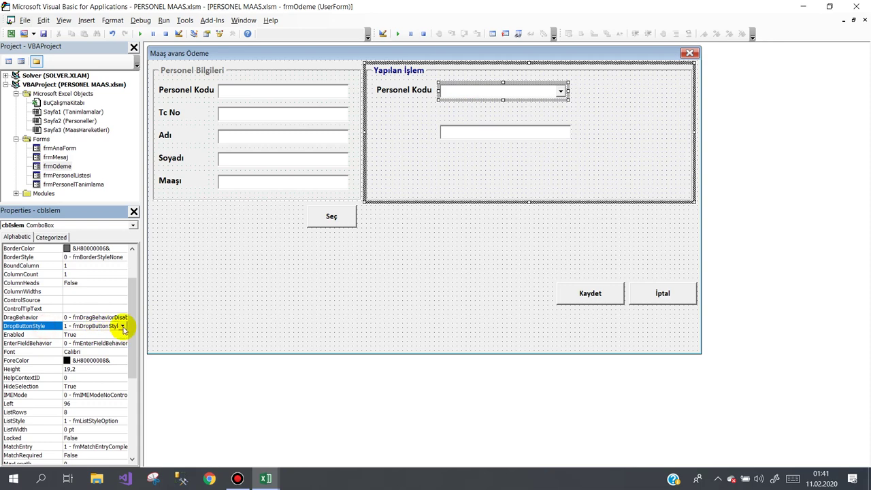
{"action": "left_click", "coordinate": [122, 326]}
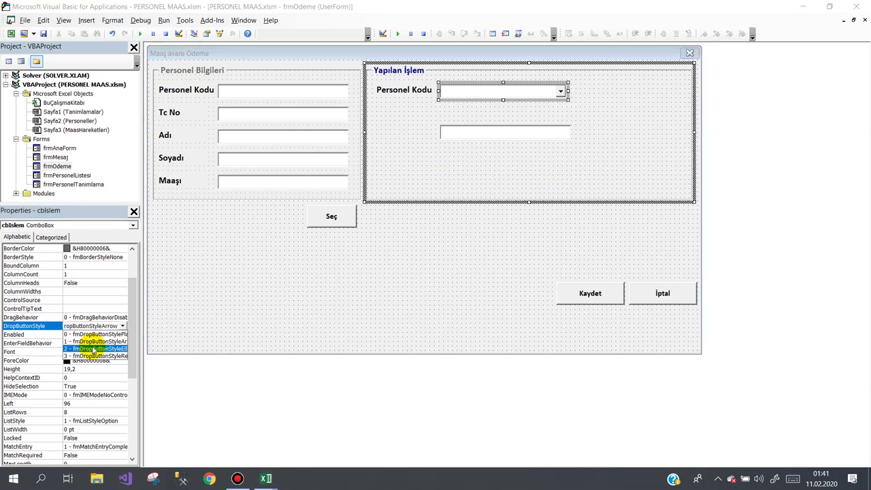
{"action": "left_click", "coordinate": [93, 348]}
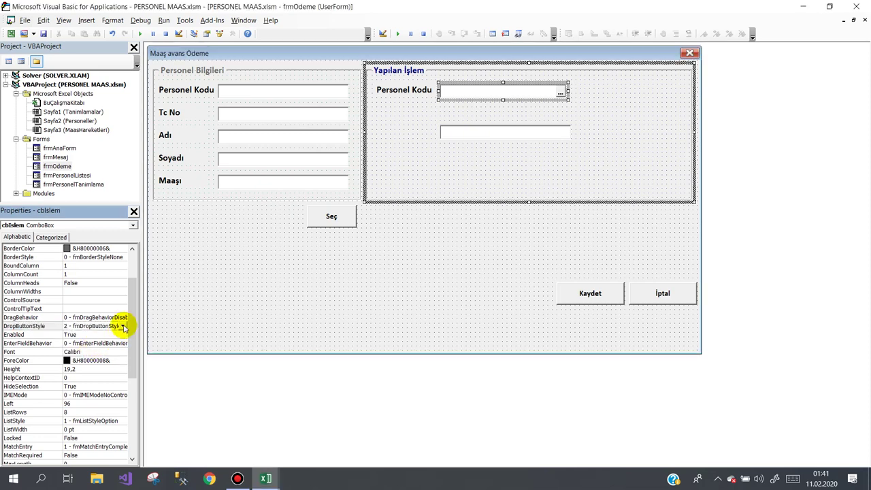
{"action": "left_click", "coordinate": [124, 326]}
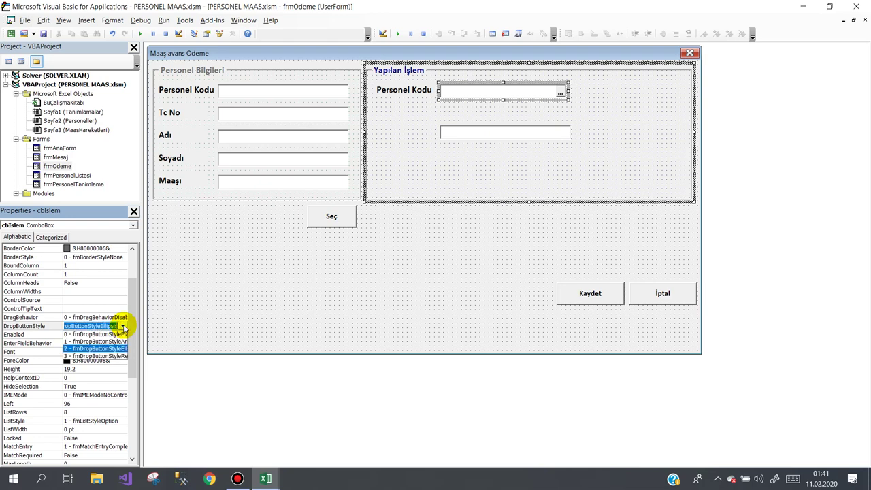
{"action": "left_click", "coordinate": [111, 356]}
{"action": "left_click", "coordinate": [120, 327]}
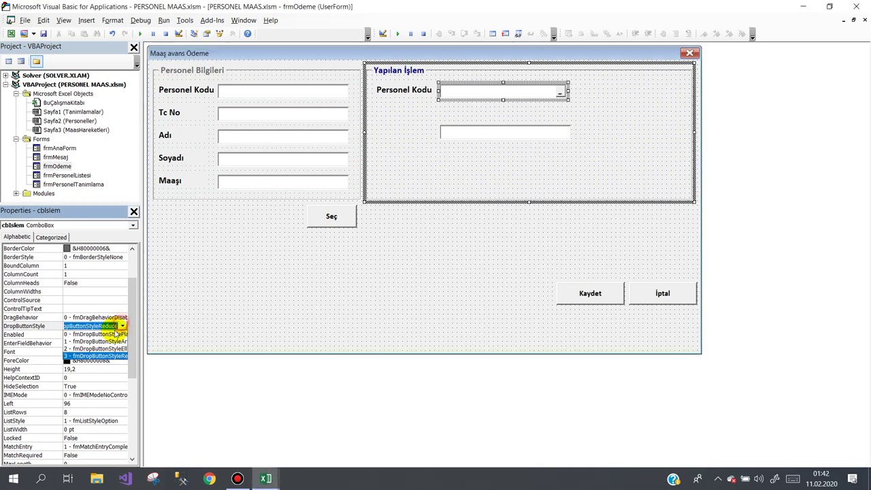
{"action": "left_click", "coordinate": [115, 334]}
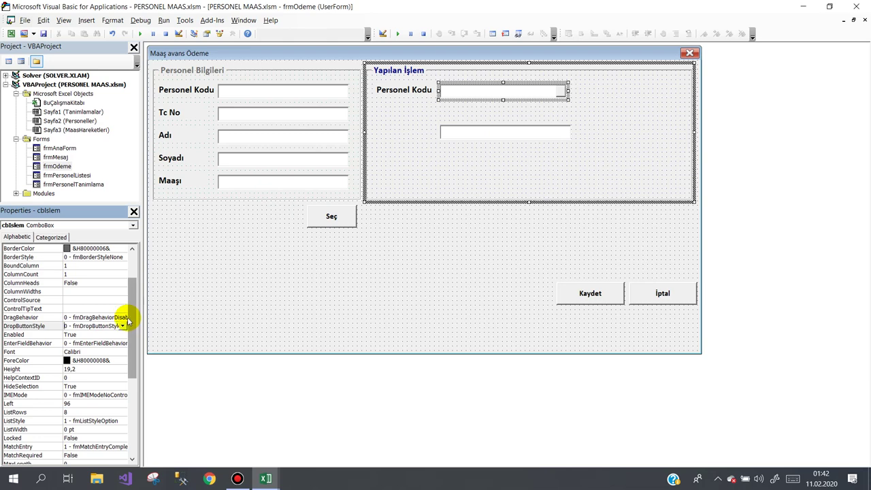
{"action": "left_click", "coordinate": [122, 326]}
{"action": "left_click", "coordinate": [117, 343]}
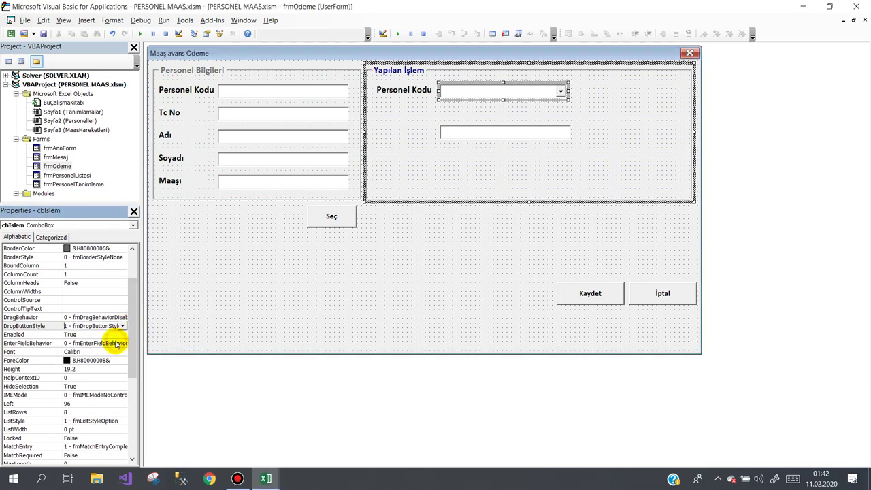
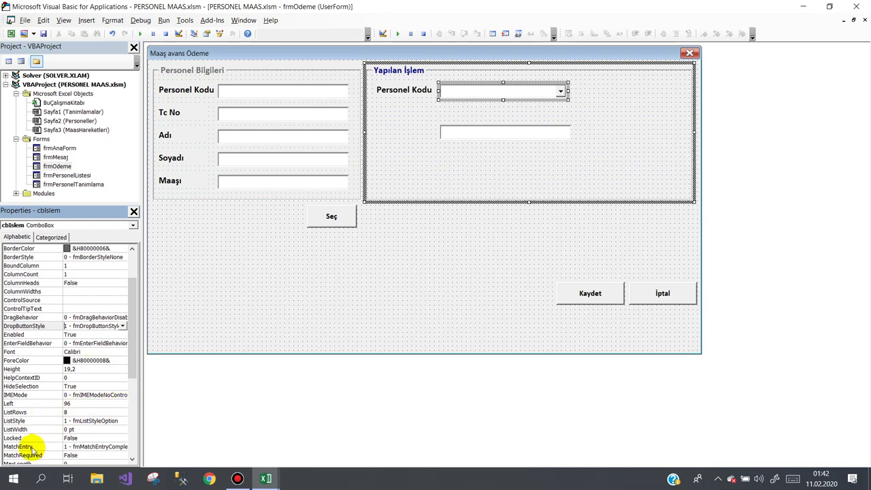
- Set the cbIslem combo box Style to 2 - fmStyleDropDownList and run the payment form
{"action": "left_click", "coordinate": [109, 446]}
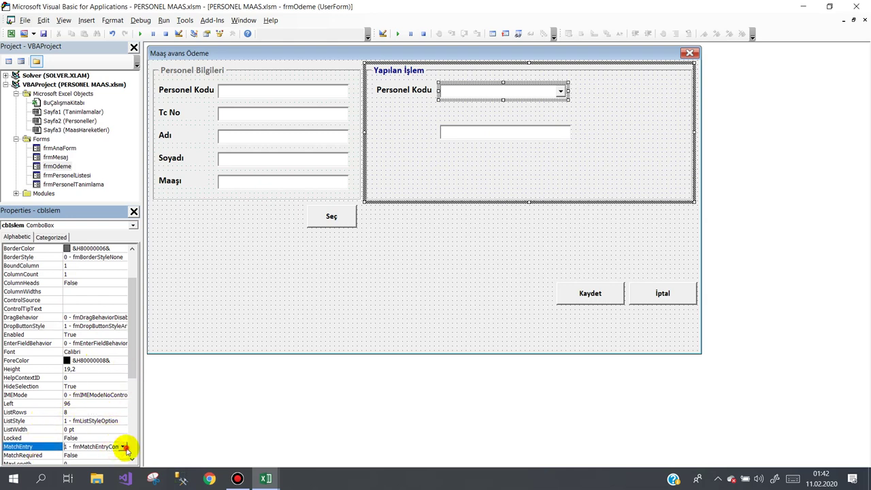
{"action": "left_click", "coordinate": [123, 446]}
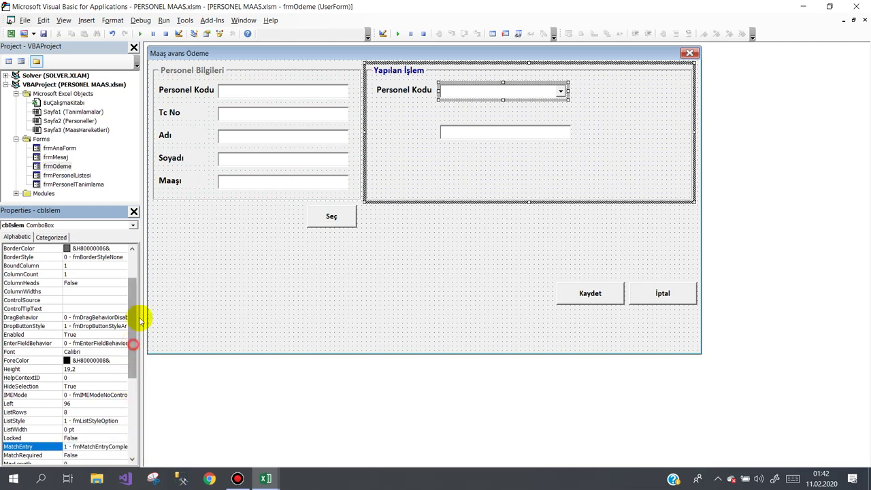
{"action": "scroll", "coordinate": [136, 327], "scroll_direction": "up", "scroll_amount": 2}
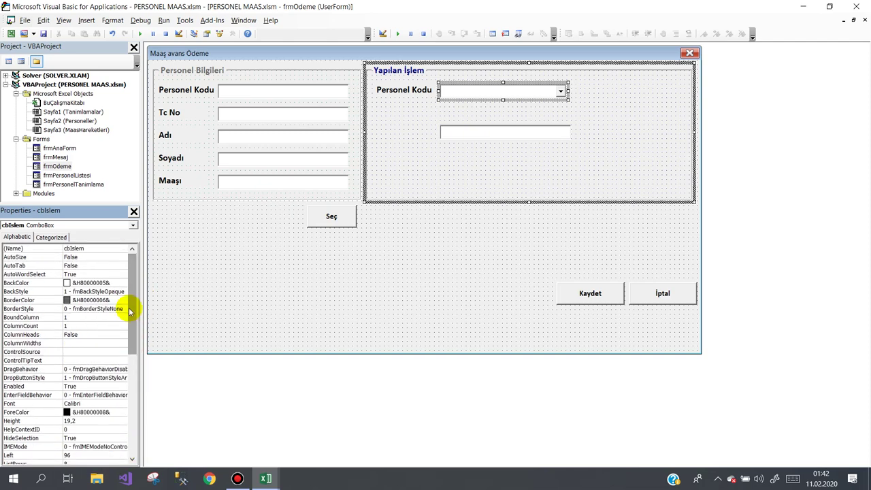
{"action": "left_click", "coordinate": [121, 309]}
{"action": "left_click_drag", "start_coordinate": [132, 347], "coordinate": [134, 439]}
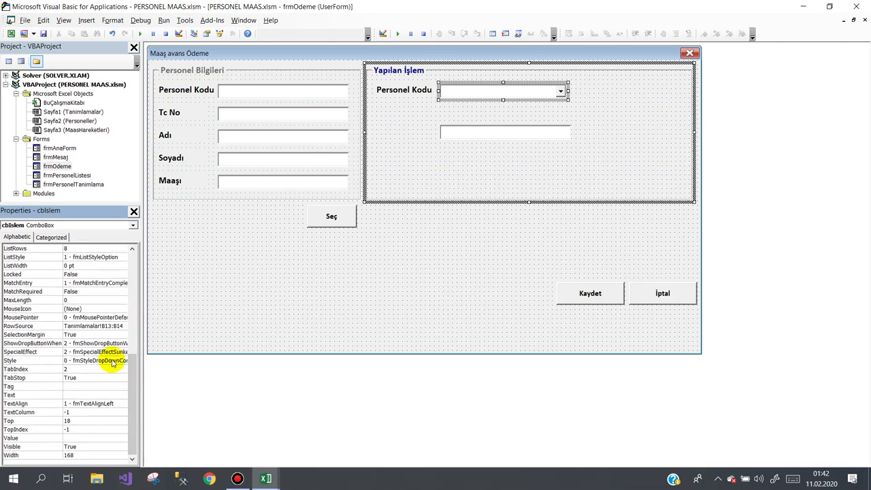
{"action": "left_click", "coordinate": [120, 361]}
{"action": "left_click", "coordinate": [121, 360]}
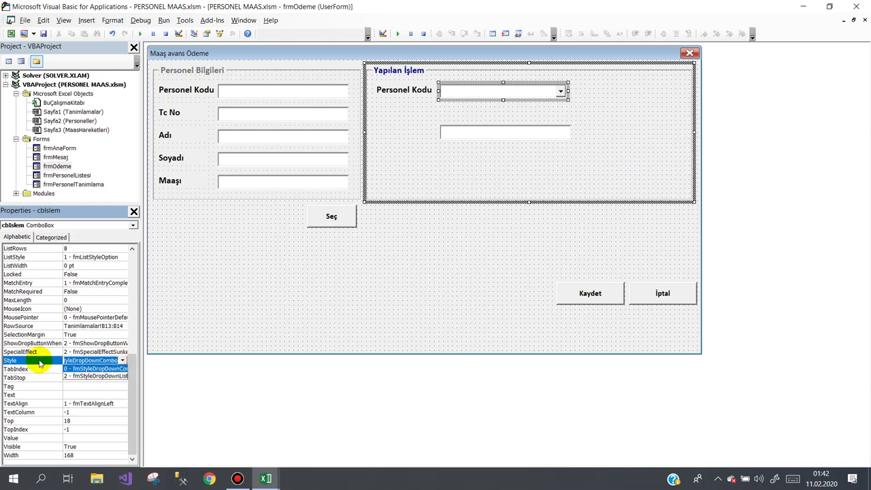
{"action": "left_click", "coordinate": [88, 375]}
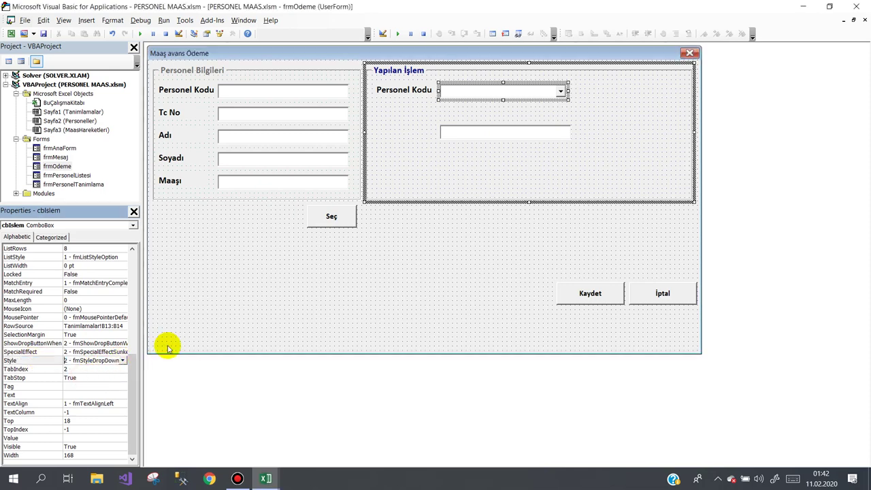
{"action": "left_click", "coordinate": [272, 292]}
- In the running form, pick MAAŞ and then AVANS from the transaction list, then close the form
{"action": "left_click", "coordinate": [139, 33]}
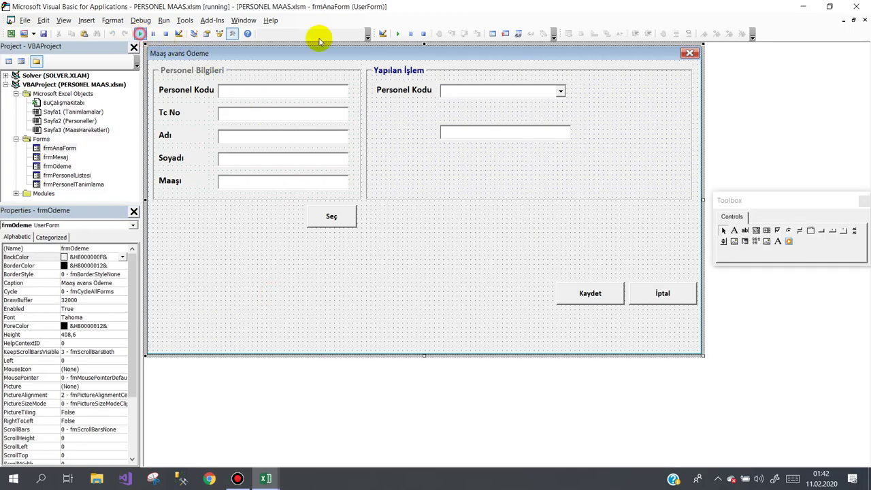
{"action": "left_click", "coordinate": [570, 125]}
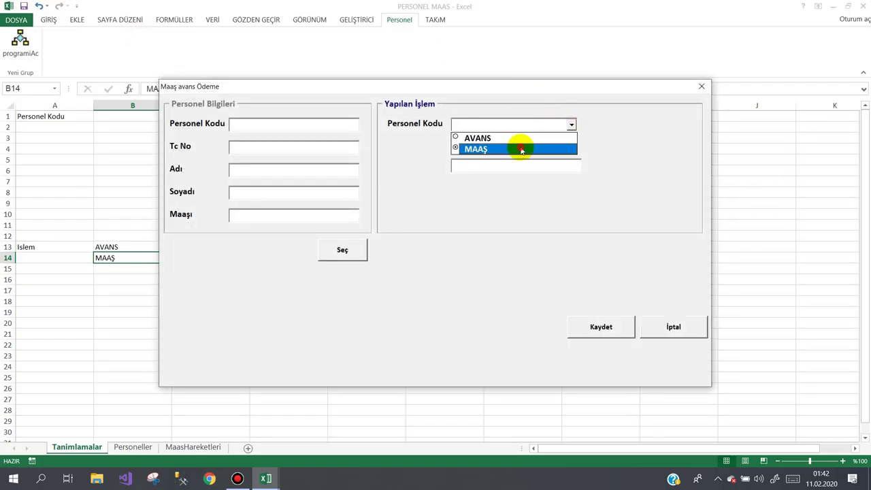
{"action": "left_click", "coordinate": [521, 150]}
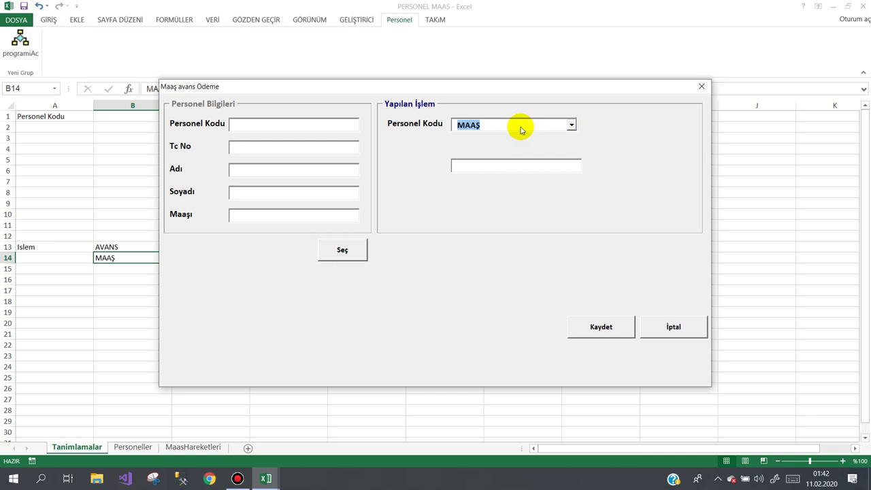
{"action": "left_click", "coordinate": [570, 125]}
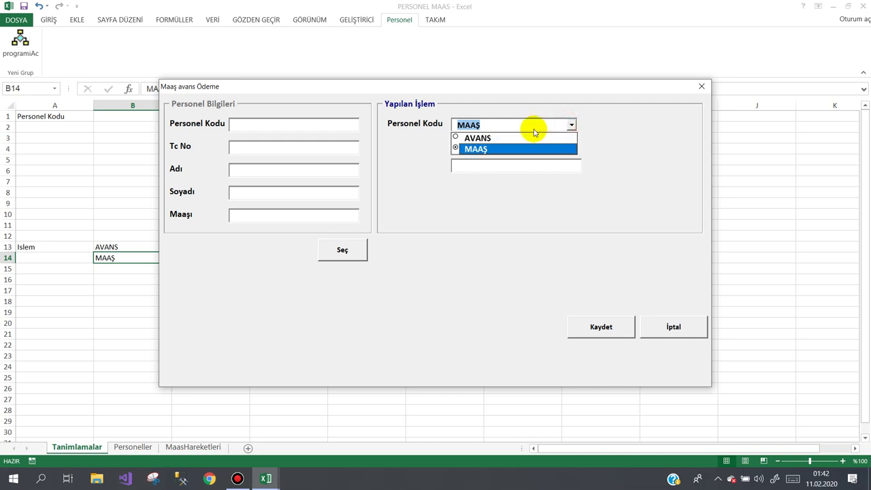
{"action": "left_click", "coordinate": [528, 140]}
{"action": "left_click", "coordinate": [528, 126]}
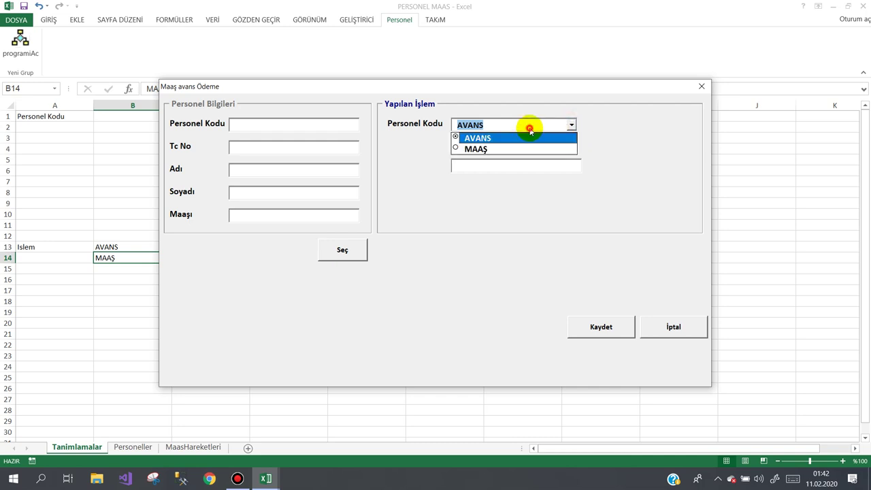
{"action": "left_click", "coordinate": [511, 138]}
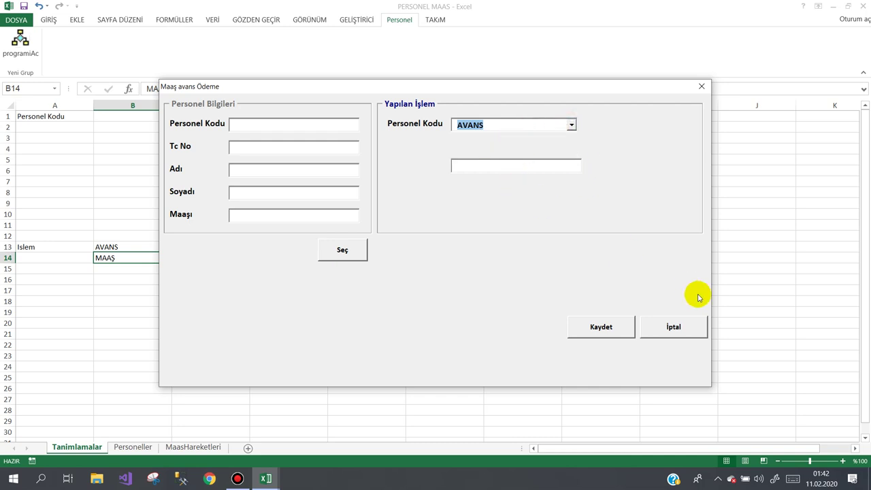
{"action": "left_click", "coordinate": [700, 87]}
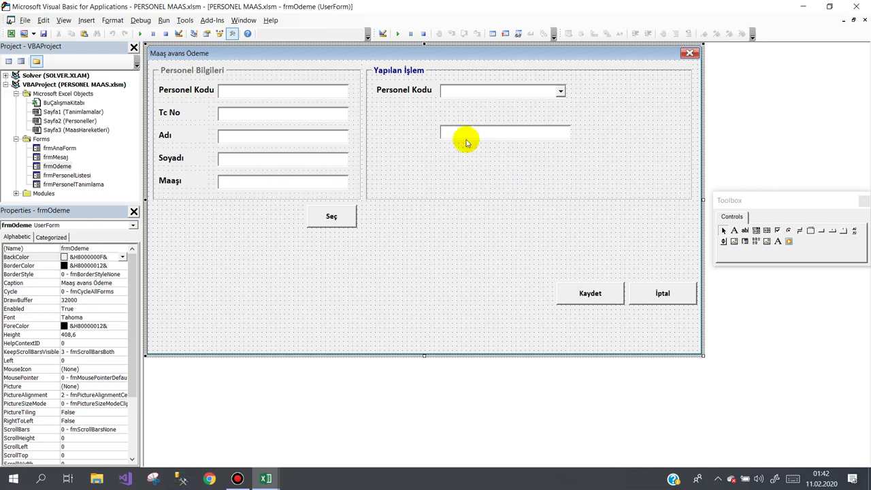
- Place the textbox under the combo box and add a copied label captioned Tarih
{"action": "left_click_drag", "start_coordinate": [452, 136], "coordinate": [452, 112]}
{"action": "left_click", "coordinate": [424, 136]}
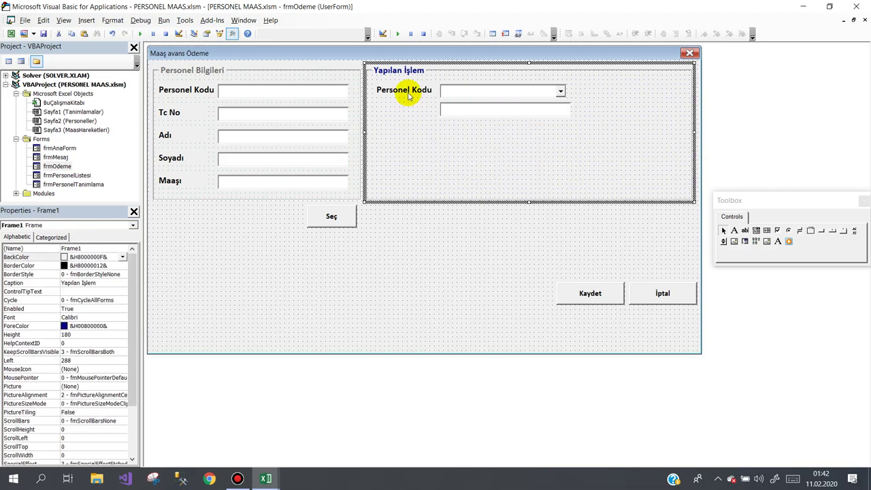
{"action": "mouse_move", "coordinate": [408, 95]}
{"action": "left_mouse_down"}
{"action": "mouse_move", "coordinate": [418, 125]}
{"action": "mouse_move", "coordinate": [423, 120]}
{"action": "left_mouse_up"}
{"action": "left_click", "coordinate": [438, 108]}
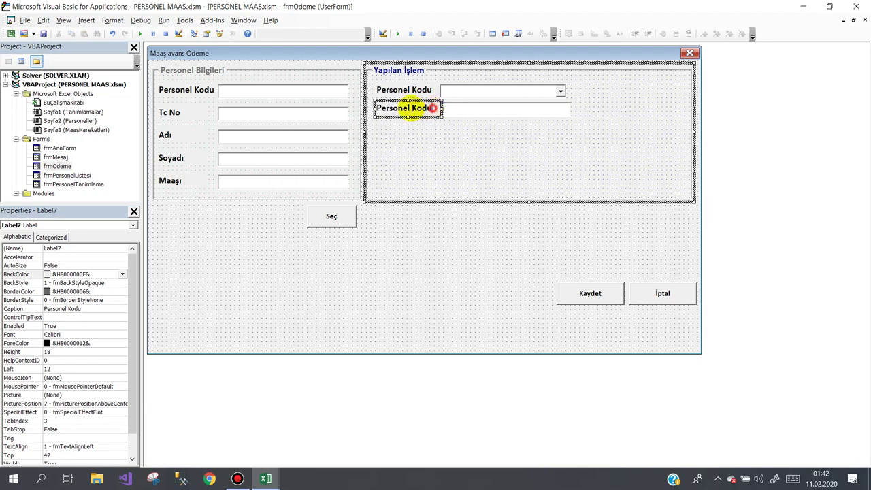
{"action": "type", "text": "Tarih"}
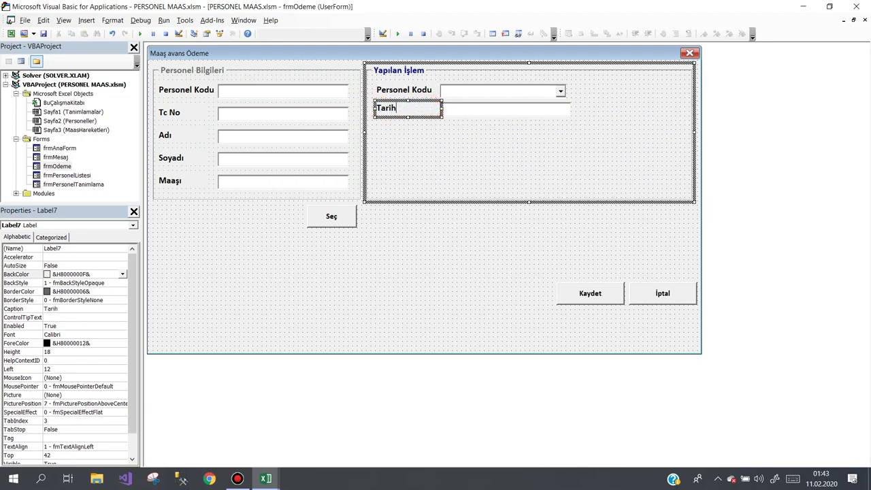
- Narrow the textbox beside Tarih and rename it txtTarih
{"action": "left_click", "coordinate": [553, 114]}
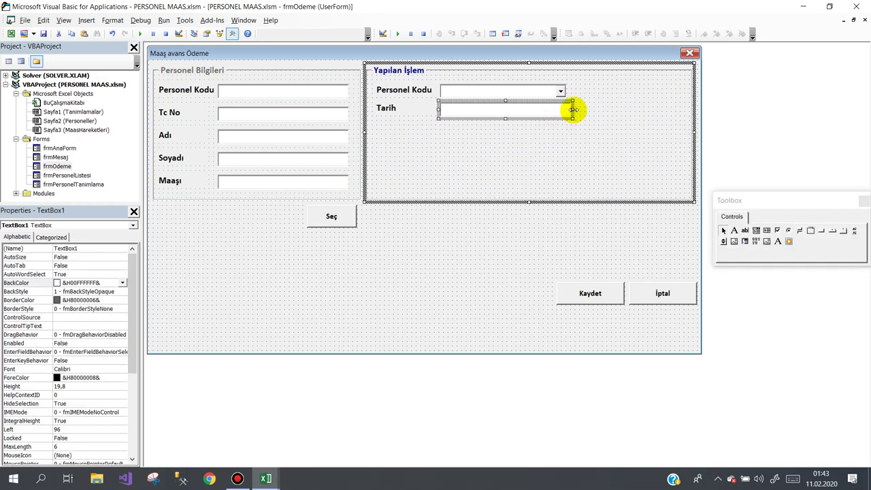
{"action": "left_click_drag", "start_coordinate": [568, 109], "coordinate": [569, 109]}
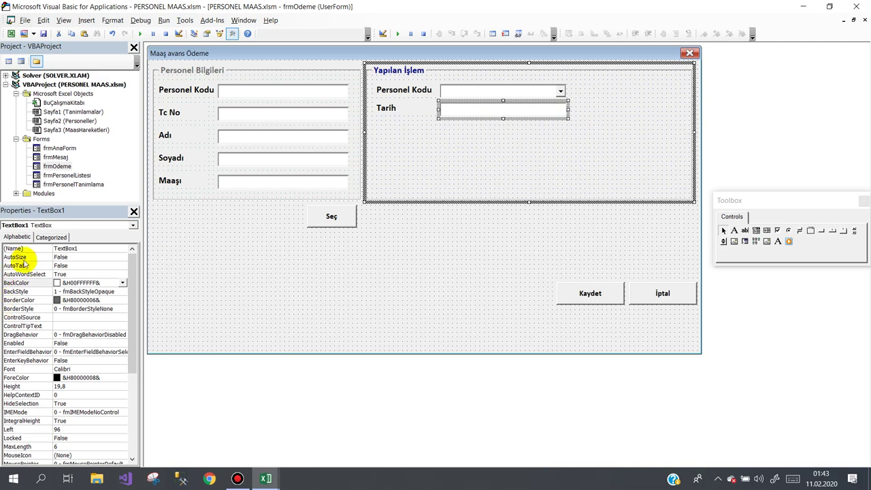
{"action": "left_click", "coordinate": [38, 249]}
{"action": "double_click", "coordinate": [66, 248]}
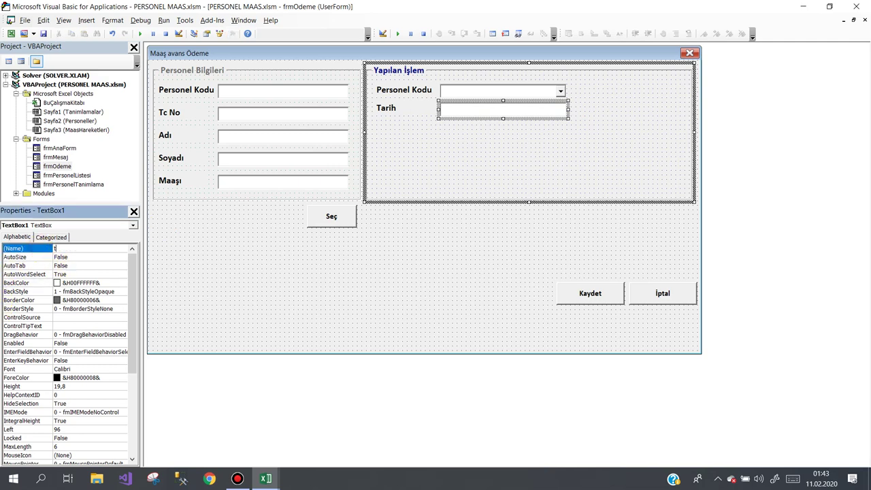
{"action": "type", "text": "xtTarih"}
{"action": "key", "text": "Return"}
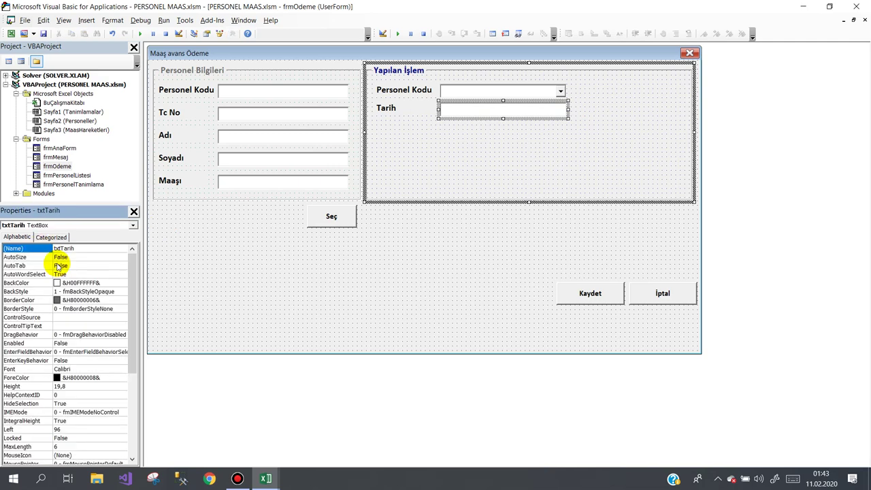
- Duplicate the Tarih label and textbox as a second row below it
{"action": "left_click", "coordinate": [462, 90]}
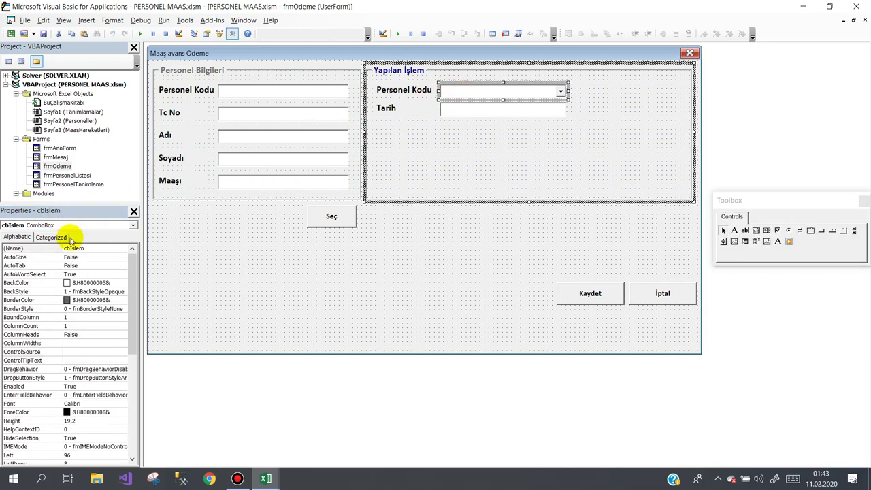
{"action": "left_click", "coordinate": [442, 131]}
{"action": "left_click", "coordinate": [471, 129]}
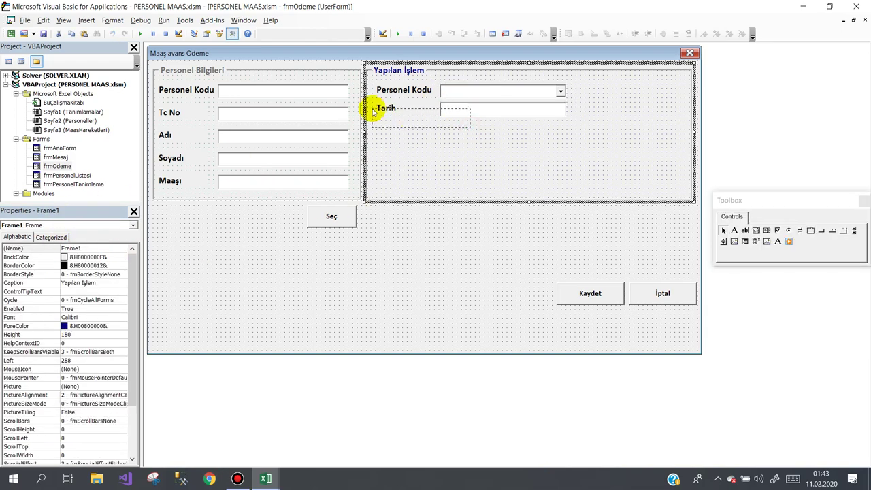
{"action": "left_click_drag", "start_coordinate": [471, 130], "coordinate": [371, 106]}
{"action": "left_click_drag", "start_coordinate": [455, 118], "coordinate": [455, 139]}
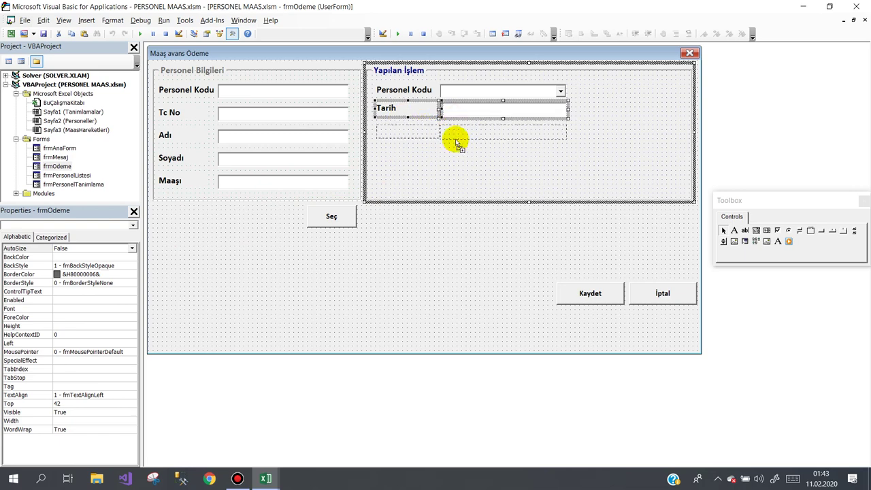
{"action": "left_click_drag", "start_coordinate": [457, 143], "coordinate": [456, 142]}
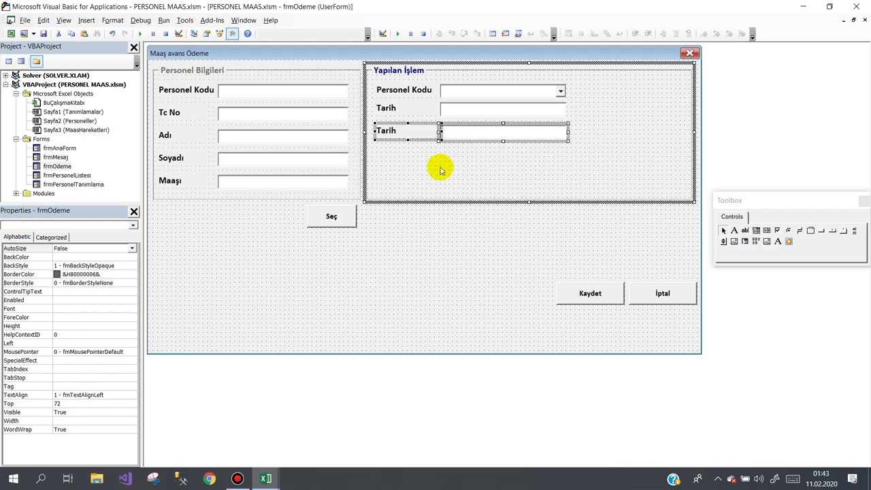
{"action": "left_click", "coordinate": [440, 165]}
{"action": "left_click", "coordinate": [460, 116]}
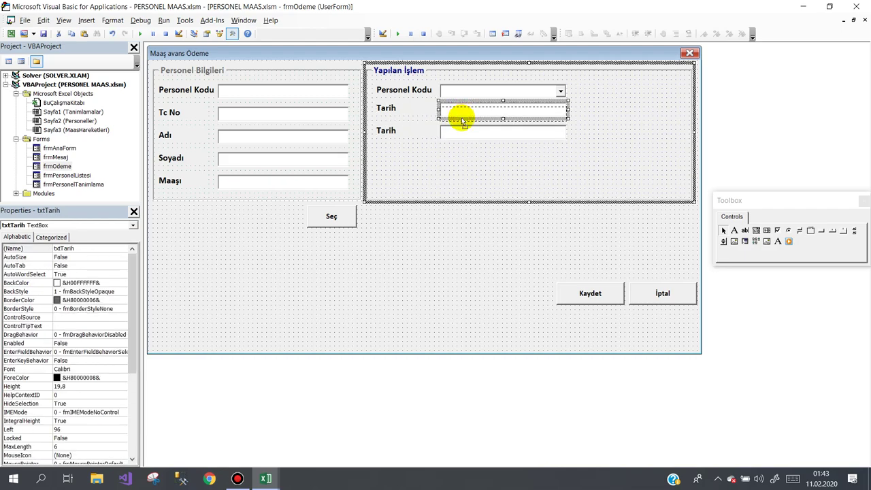
{"action": "left_click", "coordinate": [474, 153]}
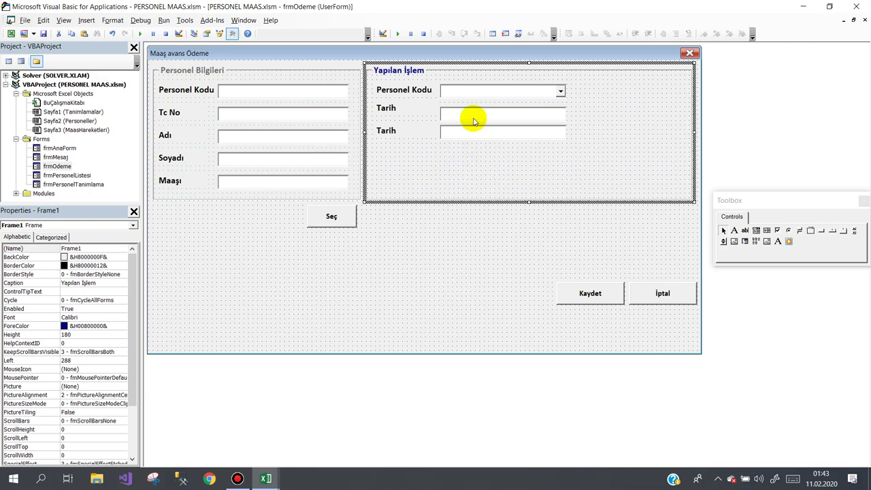
{"action": "left_click_drag", "start_coordinate": [475, 130], "coordinate": [474, 136]}
{"action": "left_click", "coordinate": [462, 156]}
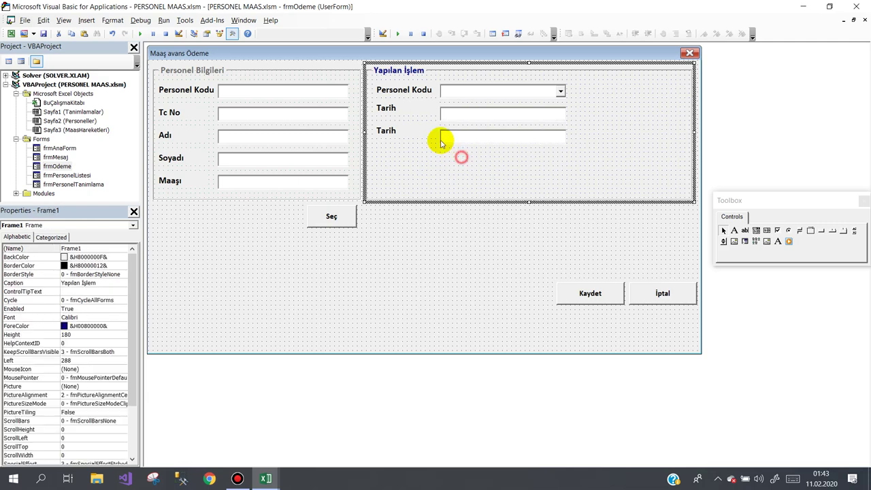
- Align the two labels and change the second label's caption to Tutar
{"action": "left_click", "coordinate": [393, 139]}
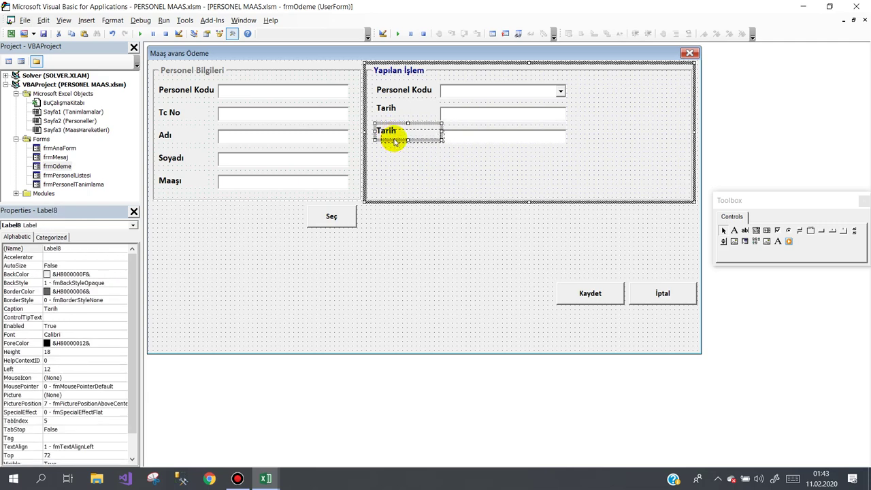
{"action": "left_click_drag", "start_coordinate": [394, 141], "coordinate": [394, 145]}
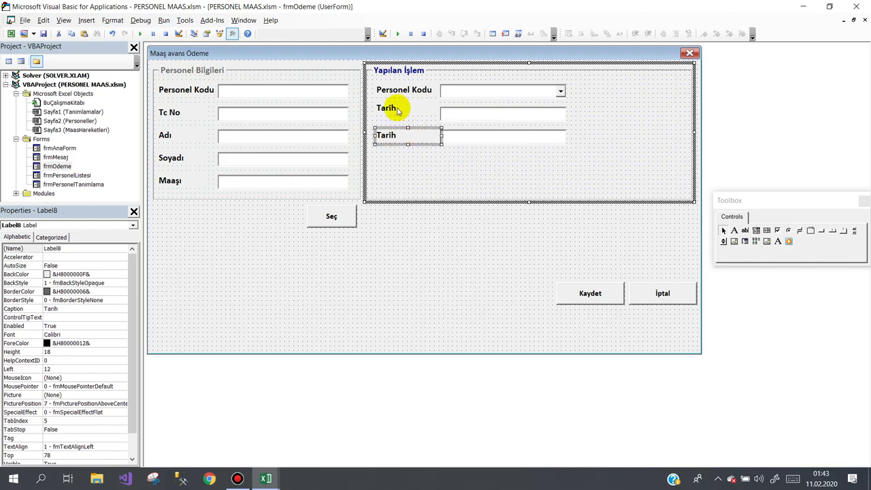
{"action": "mouse_move", "coordinate": [399, 111]}
{"action": "left_mouse_down"}
{"action": "mouse_move", "coordinate": [399, 121]}
{"action": "mouse_move", "coordinate": [355, 133]}
{"action": "left_mouse_up"}
{"action": "left_click", "coordinate": [405, 137]}
{"action": "left_click", "coordinate": [422, 136]}
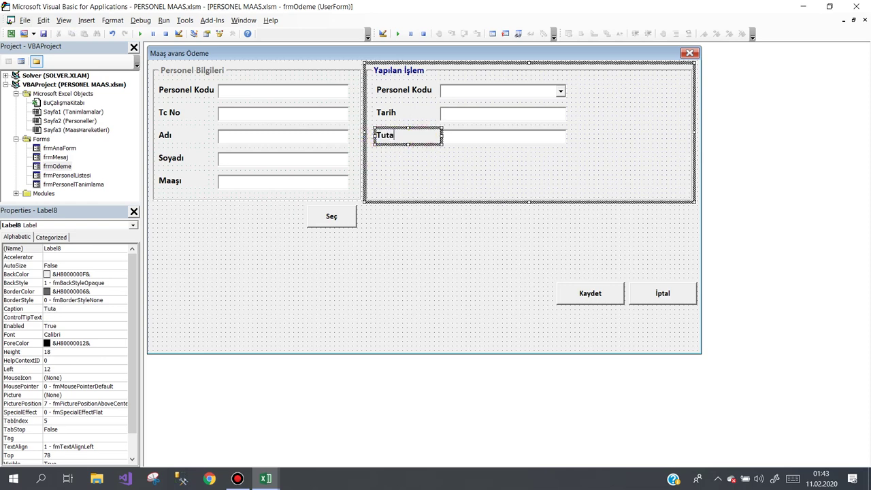
{"action": "left_click", "coordinate": [537, 159]}
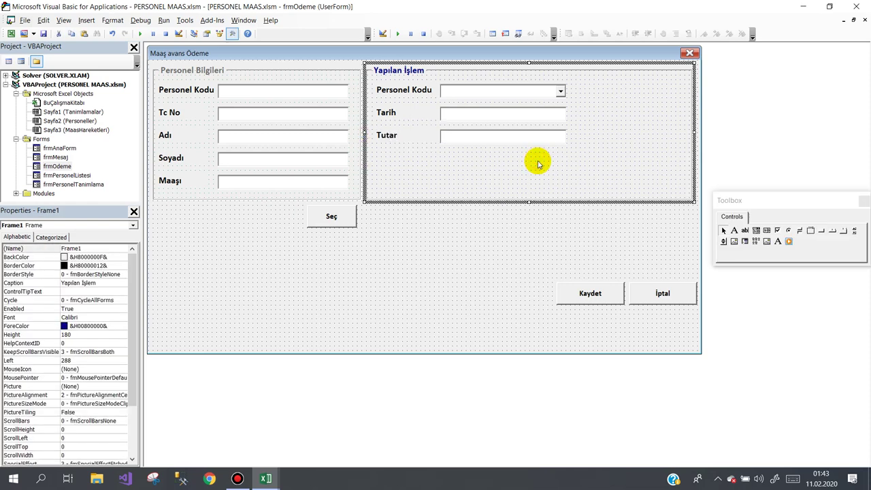
- Set the second textbox's (Name) to txtTutar
{"action": "left_click", "coordinate": [477, 134]}
{"action": "left_click", "coordinate": [42, 252]}
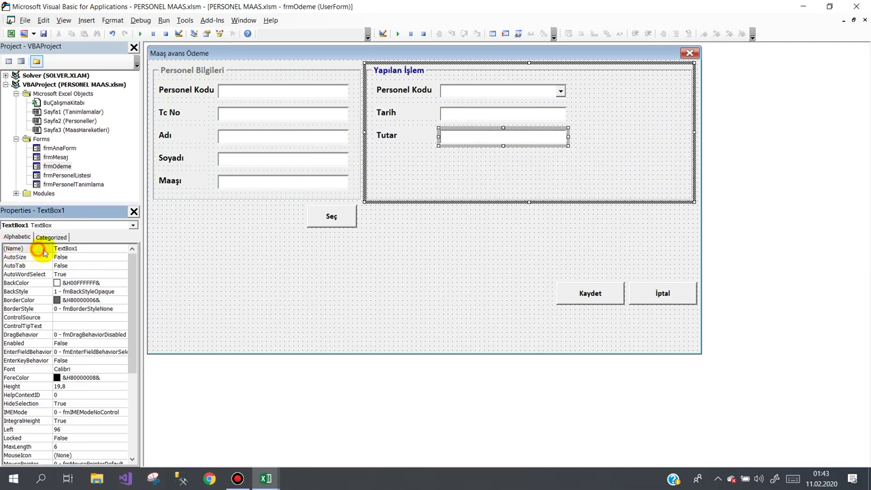
{"action": "type", "text": "txtTutar"}
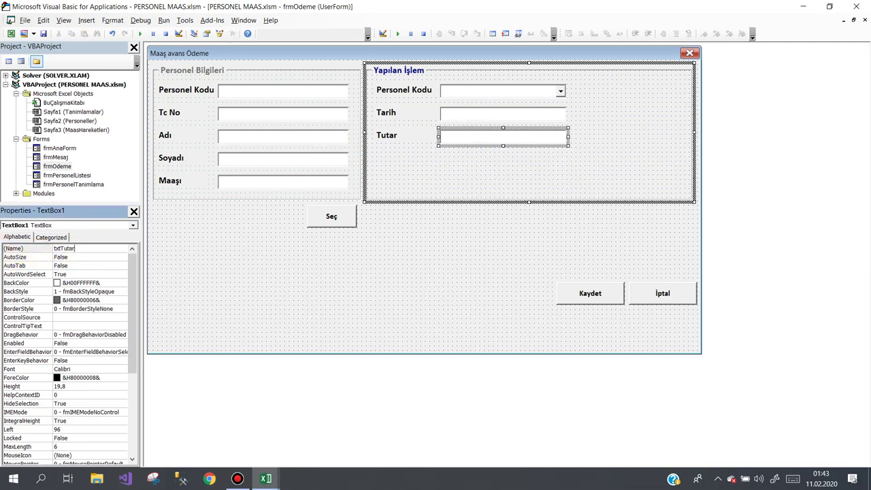
{"action": "key", "text": "Return"}
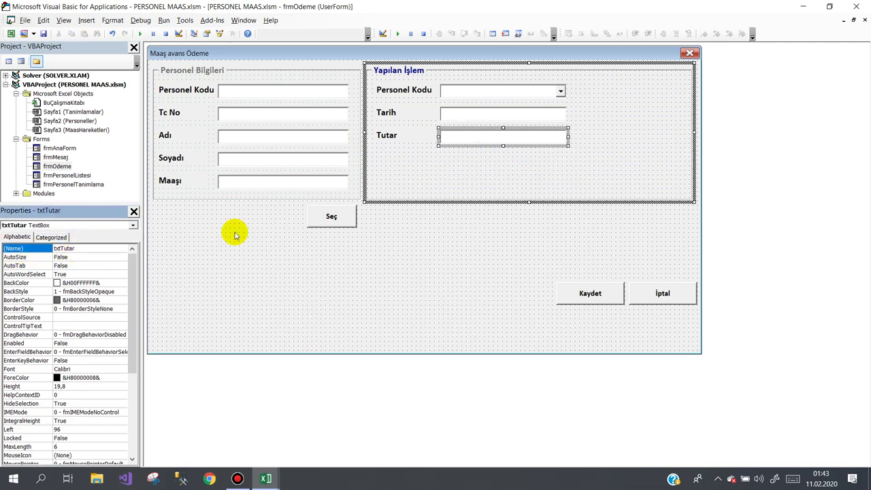
{"action": "left_click", "coordinate": [582, 167]}
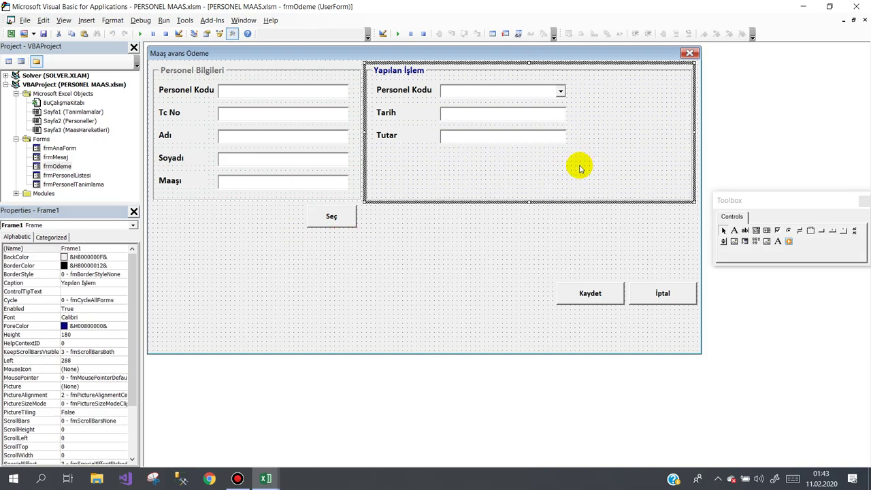
- Move the Kaydet and İptal buttons into the Yapılan İşlem frame and narrow the frame
{"action": "mouse_move", "coordinate": [540, 265]}
{"action": "left_mouse_down"}
{"action": "mouse_move", "coordinate": [606, 323]}
{"action": "mouse_move", "coordinate": [661, 311]}
{"action": "left_mouse_up"}
{"action": "mouse_move", "coordinate": [651, 280]}
{"action": "left_mouse_down"}
{"action": "mouse_move", "coordinate": [605, 169]}
{"action": "mouse_move", "coordinate": [537, 168]}
{"action": "left_mouse_up"}
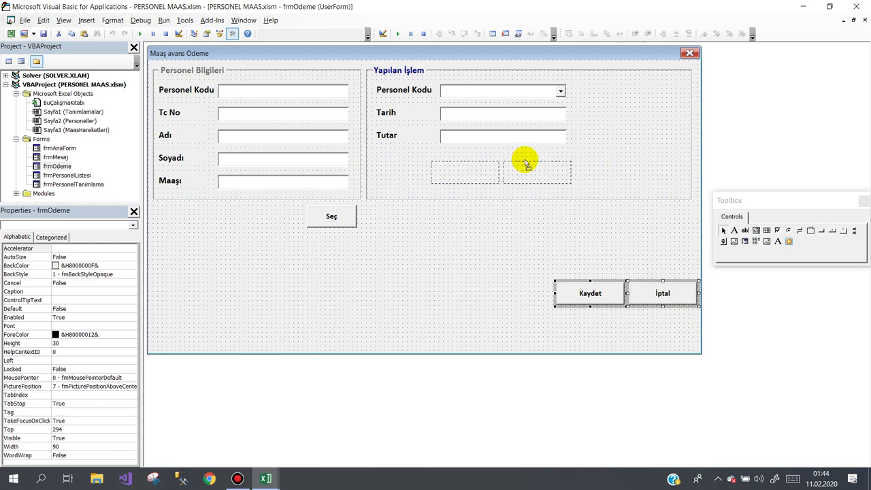
{"action": "left_click_drag", "start_coordinate": [525, 163], "coordinate": [526, 164]}
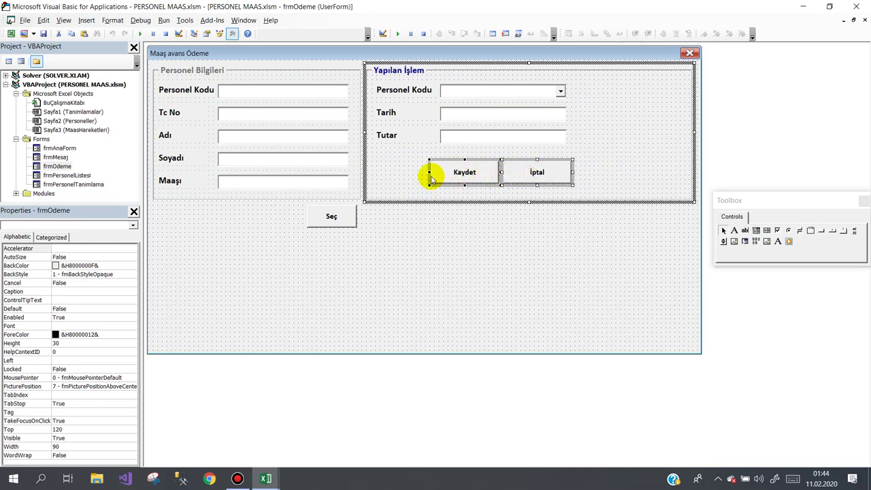
{"action": "left_click_drag", "start_coordinate": [427, 172], "coordinate": [432, 172]}
{"action": "left_click", "coordinate": [622, 174]}
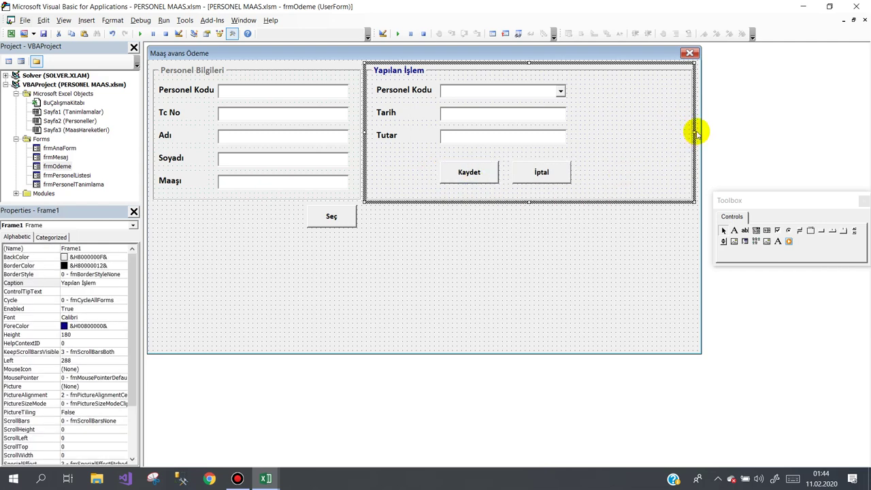
{"action": "left_click_drag", "start_coordinate": [694, 131], "coordinate": [594, 130]}
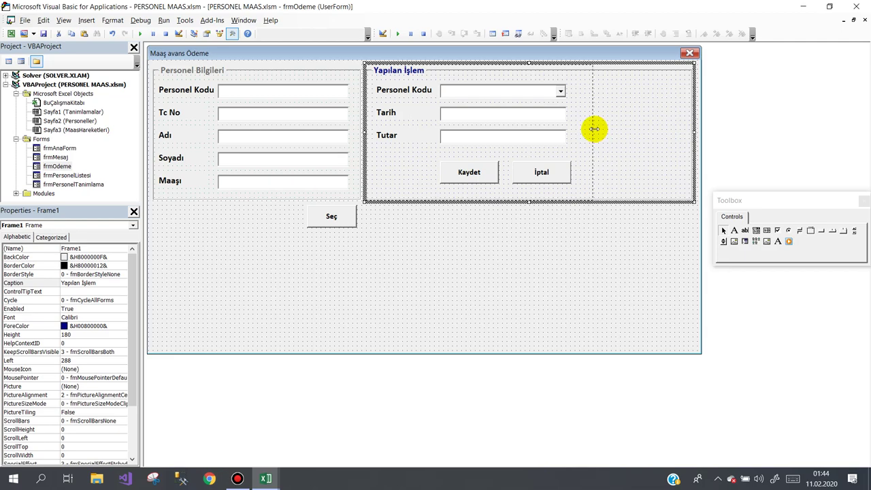
{"action": "left_click", "coordinate": [393, 262]}
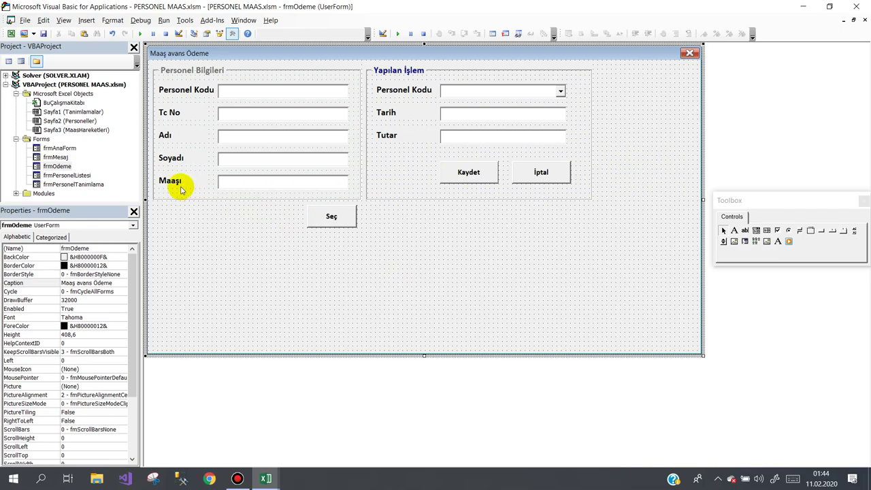
- Delete the Maaşı label and its salary textbox
{"action": "left_click", "coordinate": [181, 189]}
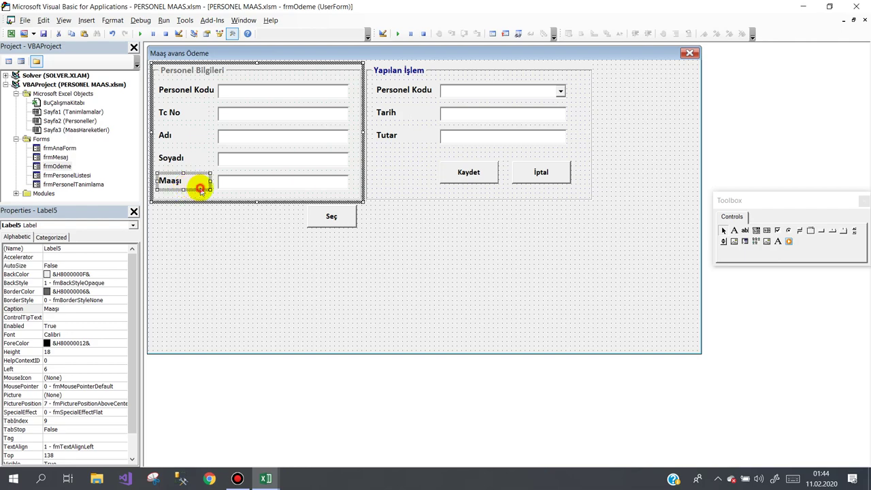
{"action": "key", "text": "Delete"}
{"action": "left_click", "coordinate": [227, 185]}
{"action": "key", "text": "Delete"}
- Move the Seç button up into Personel Bilgileri, below the Soyadı field
{"action": "left_click", "coordinate": [331, 217]}
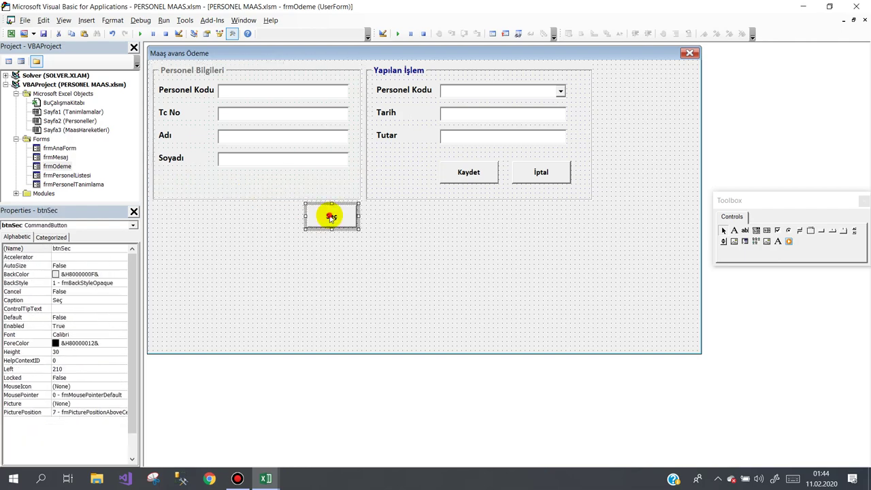
{"action": "left_click_drag", "start_coordinate": [331, 216], "coordinate": [330, 189]}
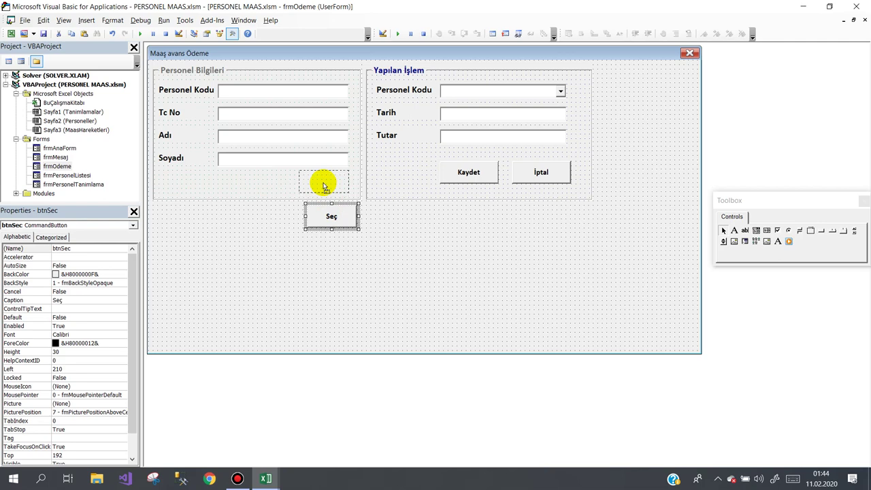
{"action": "mouse_move", "coordinate": [324, 186]}
{"action": "left_mouse_down"}
{"action": "mouse_move", "coordinate": [324, 196]}
{"action": "mouse_move", "coordinate": [323, 185]}
{"action": "left_mouse_up"}
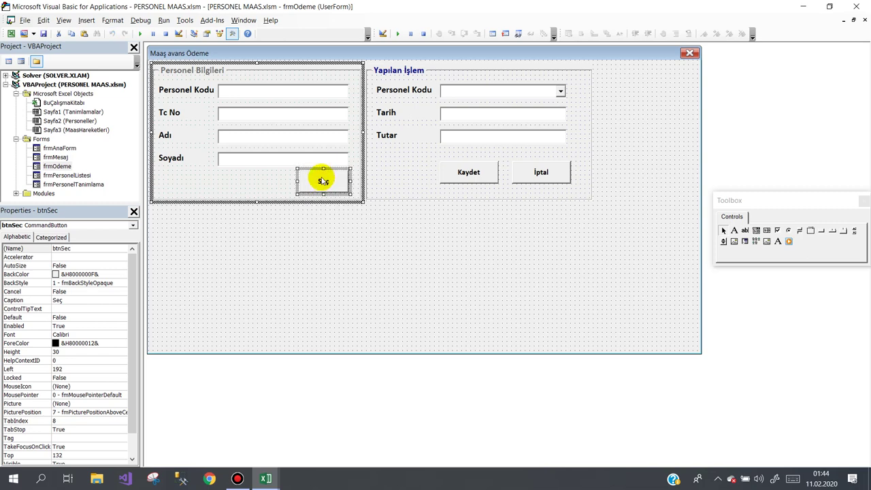
{"action": "left_click", "coordinate": [227, 199]}
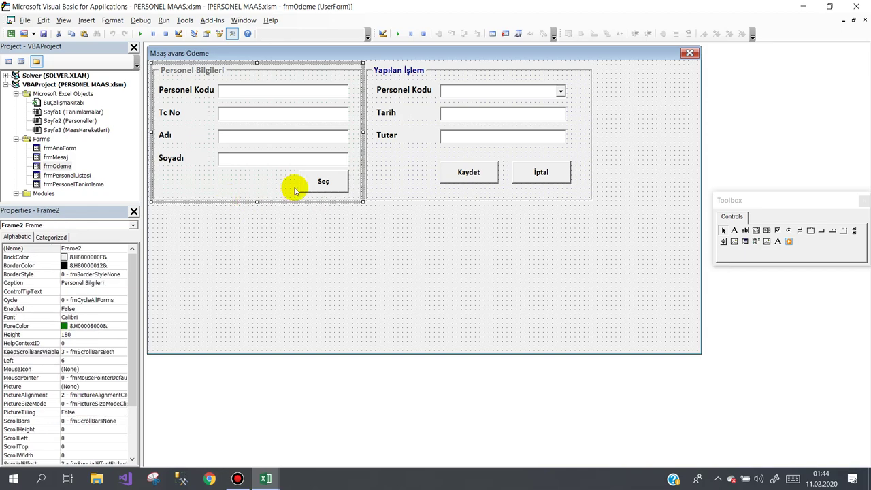
- Test-run the form, then set the Personel Bilgileri frame's Enabled to True
{"action": "left_click", "coordinate": [139, 32]}
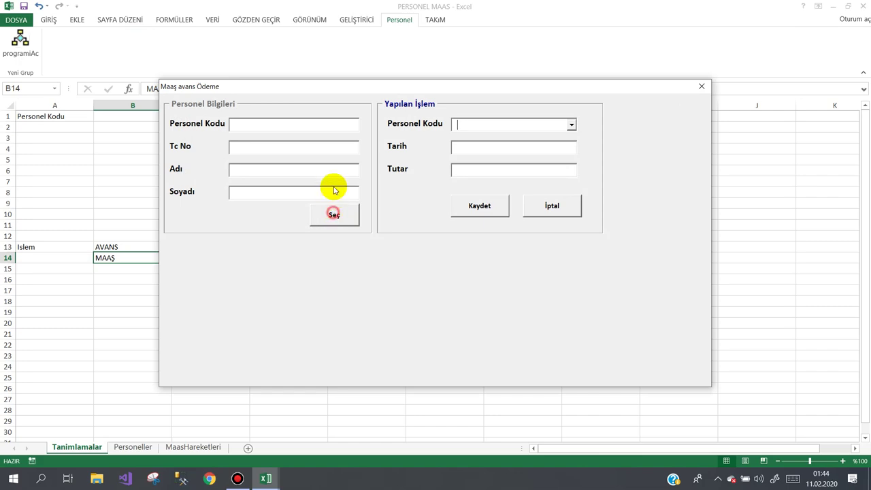
{"action": "left_click", "coordinate": [700, 88]}
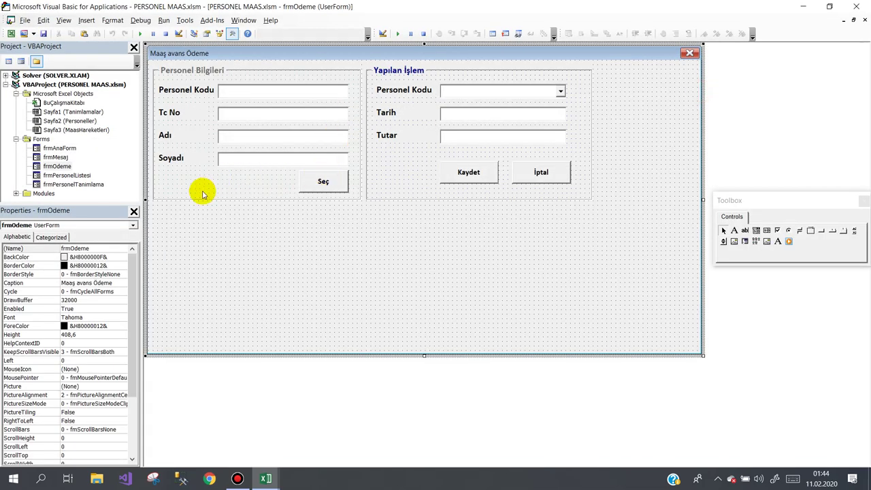
{"action": "left_click", "coordinate": [187, 197]}
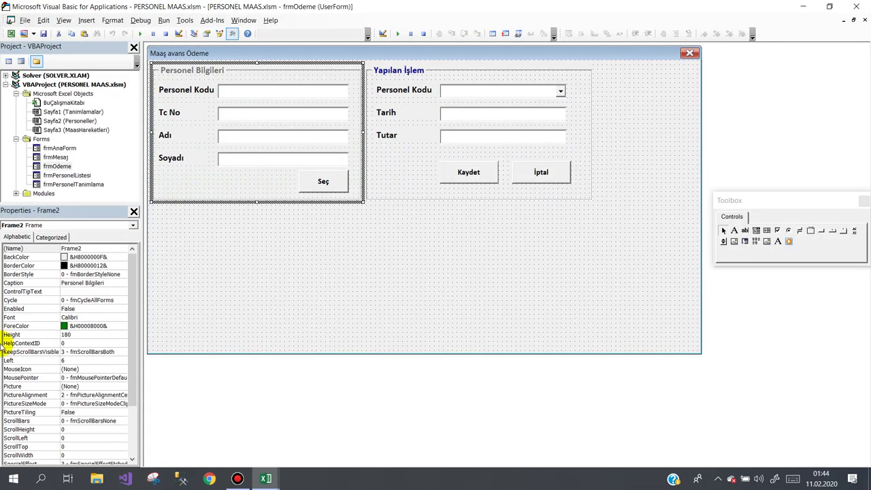
{"action": "double_click", "coordinate": [28, 310]}
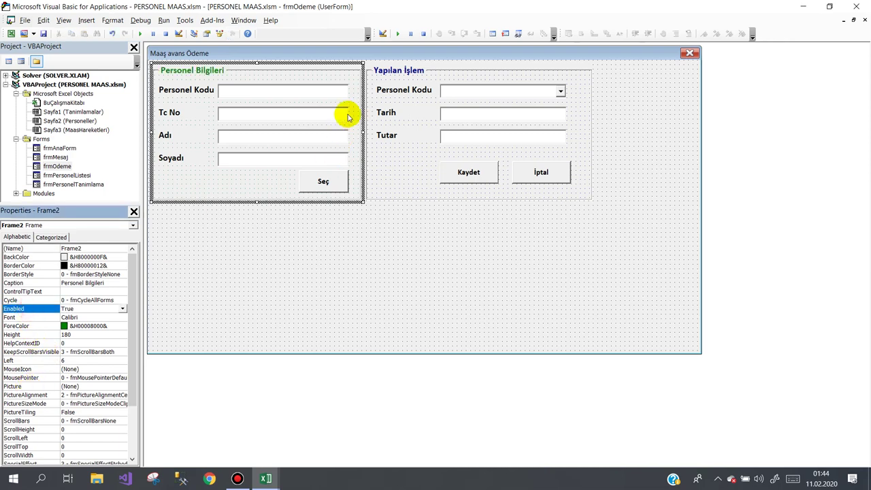
{"action": "left_click", "coordinate": [237, 178]}
{"action": "left_click_drag", "start_coordinate": [237, 178], "coordinate": [249, 85]}
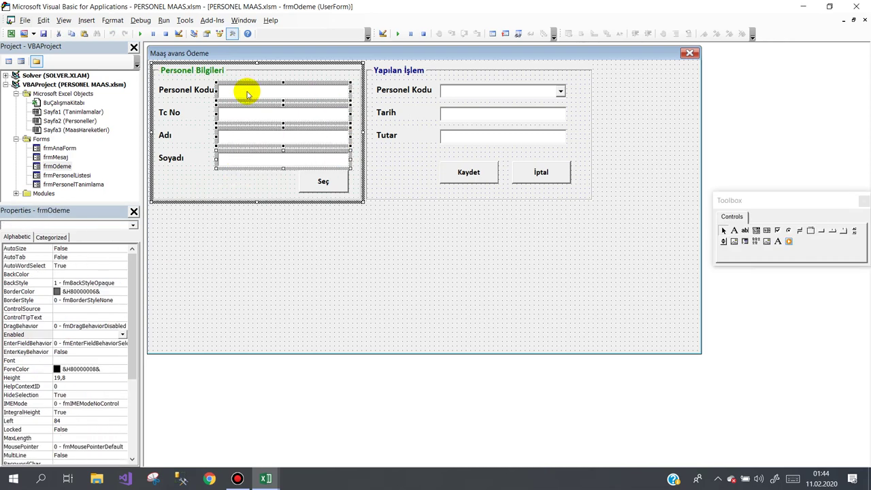
{"action": "left_click", "coordinate": [21, 334]}
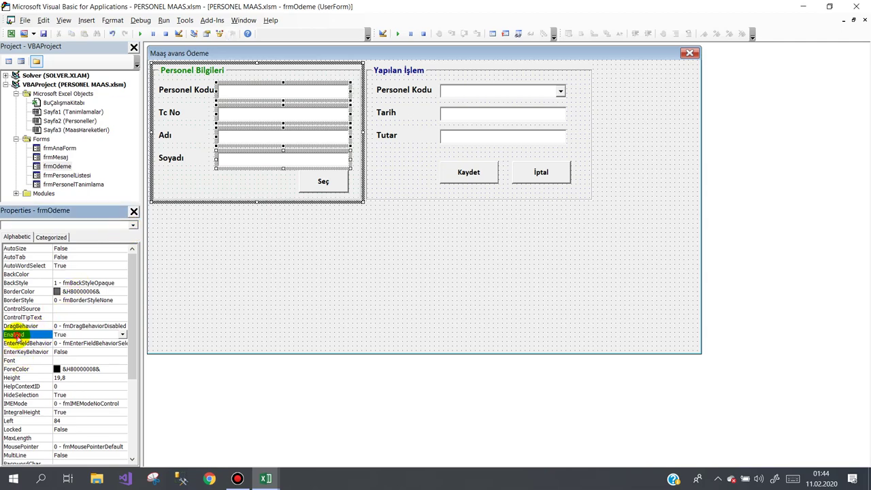
{"action": "left_click", "coordinate": [309, 236]}
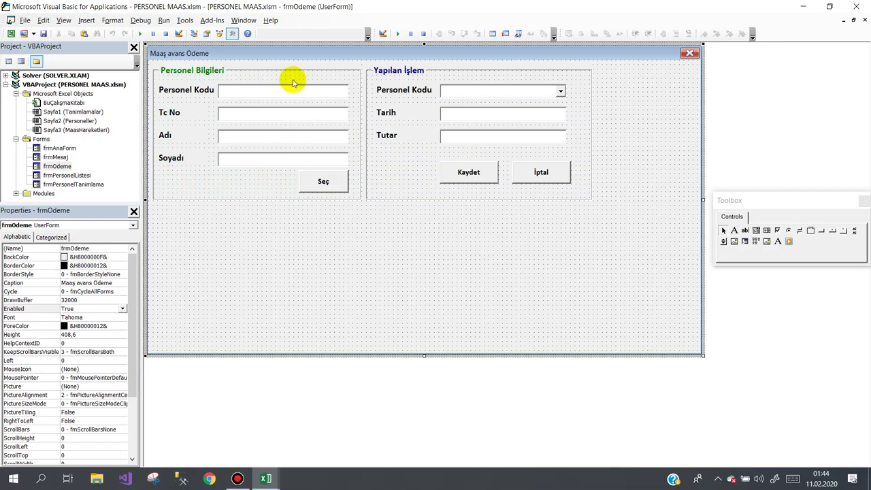
- Shrink the form narrower and shorter to fit its two frames, then open its code
{"action": "left_click", "coordinate": [378, 227]}
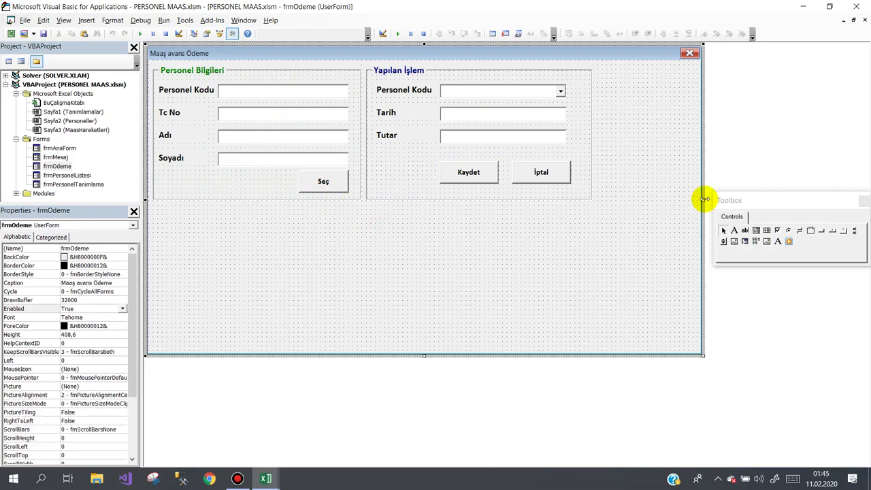
{"action": "left_click_drag", "start_coordinate": [704, 198], "coordinate": [607, 189]}
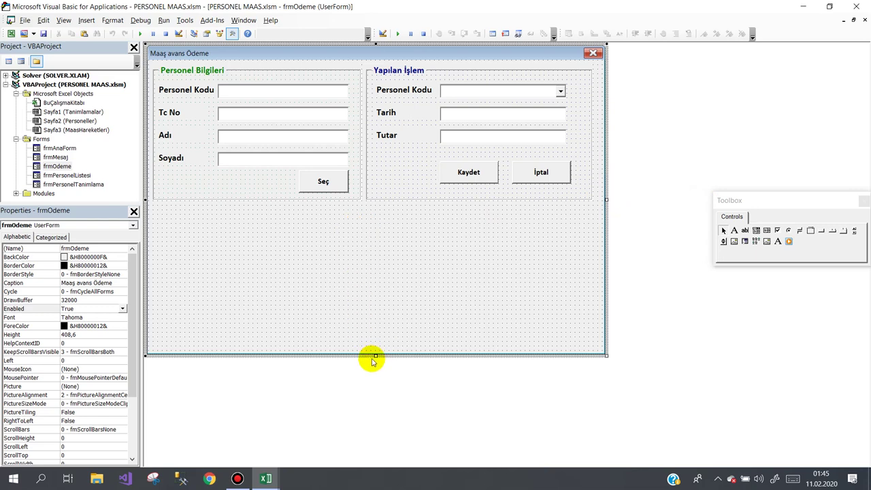
{"action": "left_click_drag", "start_coordinate": [375, 355], "coordinate": [406, 217]}
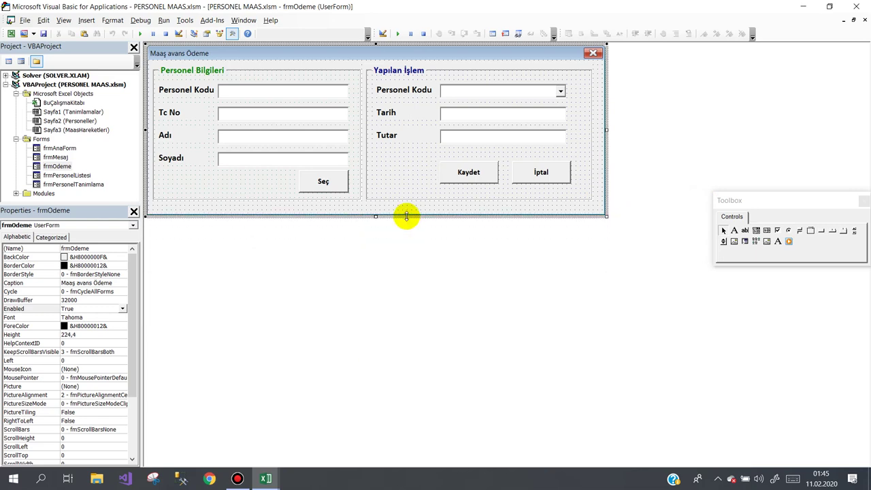
{"action": "double_click", "coordinate": [335, 211]}
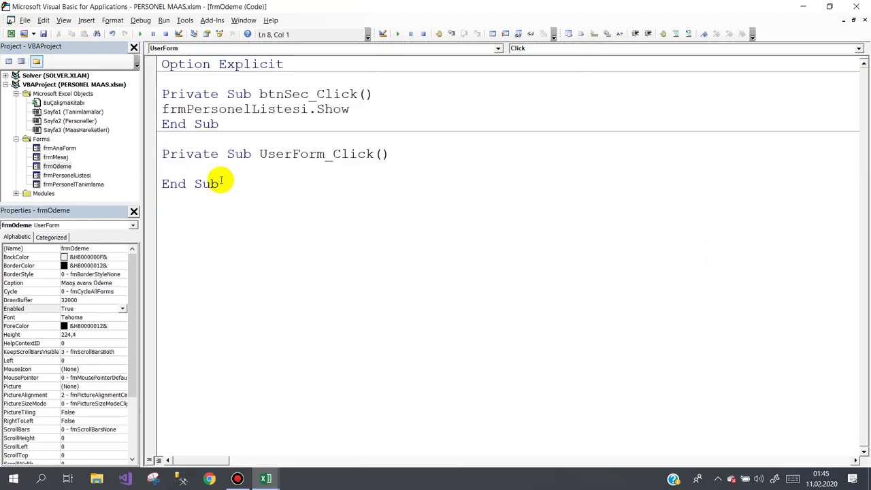
- Add a UserForm_Activate procedure with txtTarih.Value = Date, then return to Excel
{"action": "left_click", "coordinate": [603, 49]}
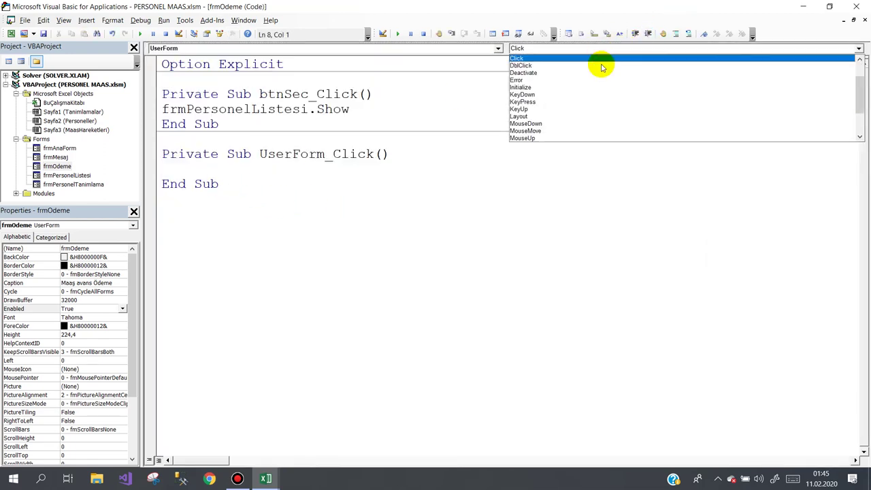
{"action": "scroll", "coordinate": [598, 68], "scroll_direction": "up", "scroll_amount": 2}
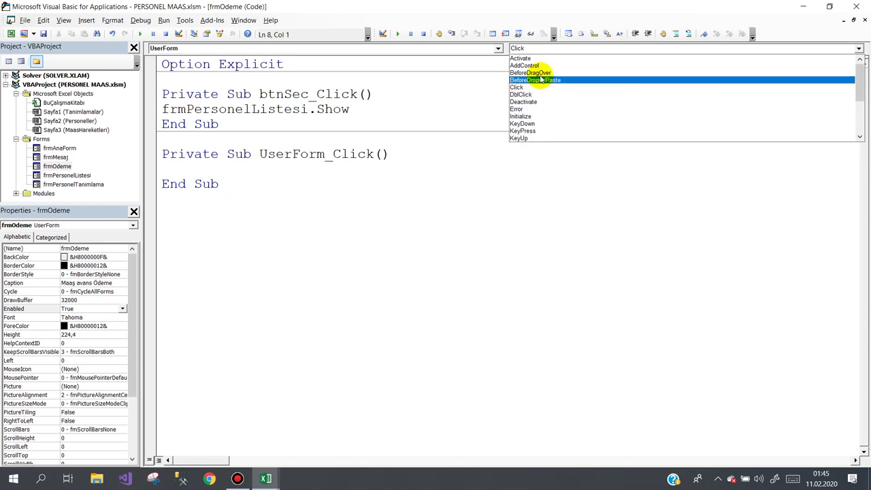
{"action": "left_click", "coordinate": [544, 60]}
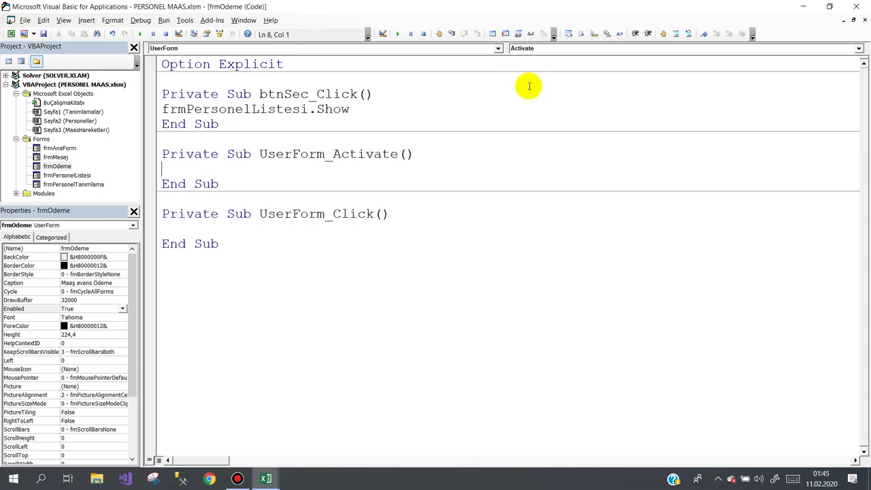
{"action": "type", "text": "txtt"}
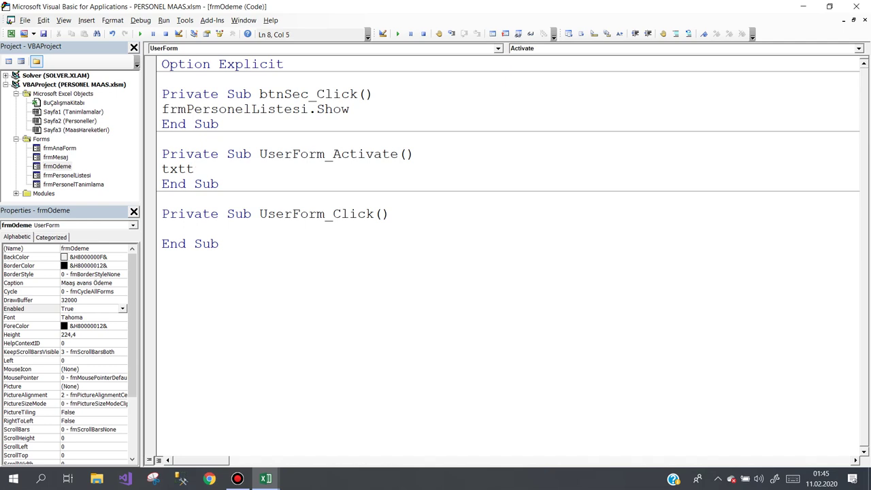
{"action": "key", "text": "ctrl+space"}
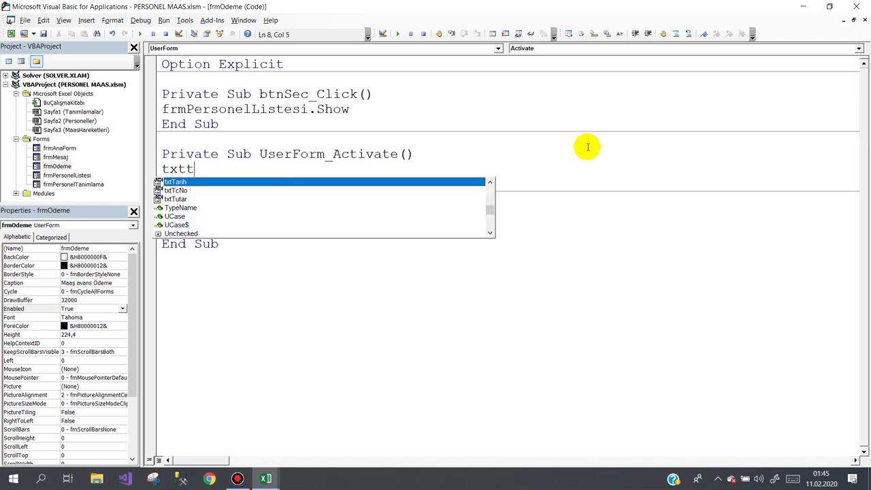
{"action": "type", "text": ".v=d"}
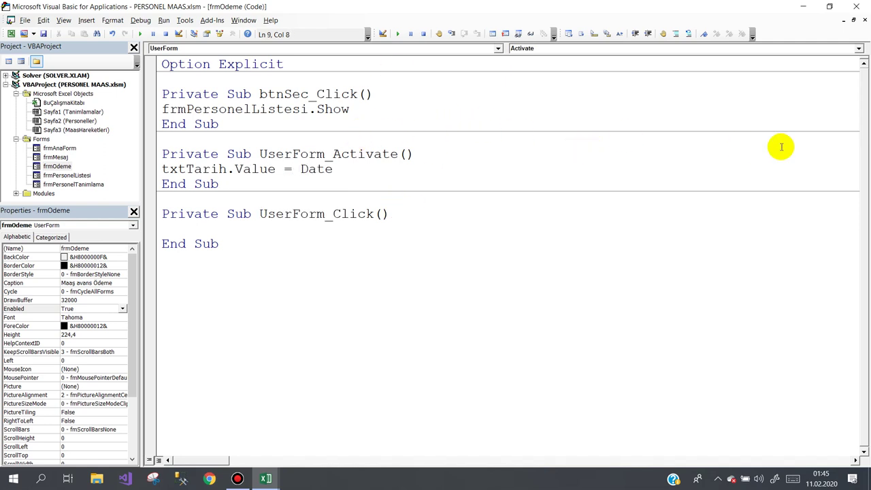
{"action": "left_click", "coordinate": [801, 6]}
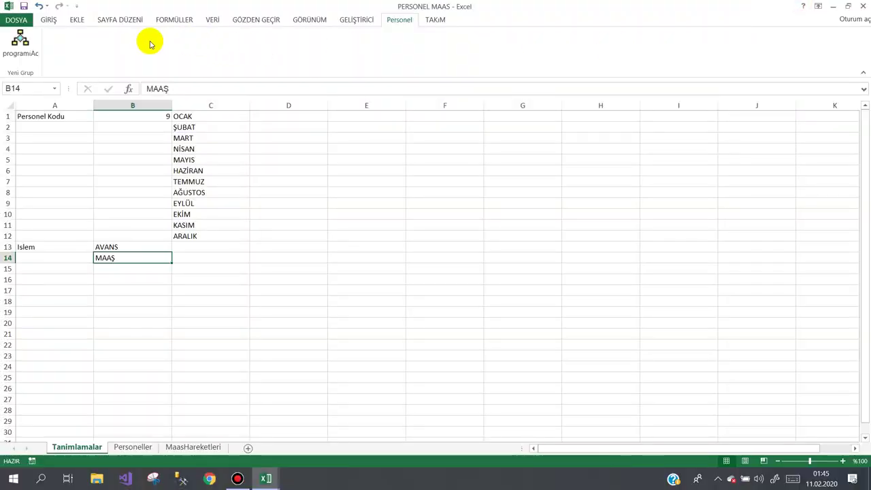
- Launch Personel Maaş Takip Sistemi, open the advance payment form, and pick an employee
{"action": "left_click", "coordinate": [37, 42]}
{"action": "left_click", "coordinate": [331, 109]}
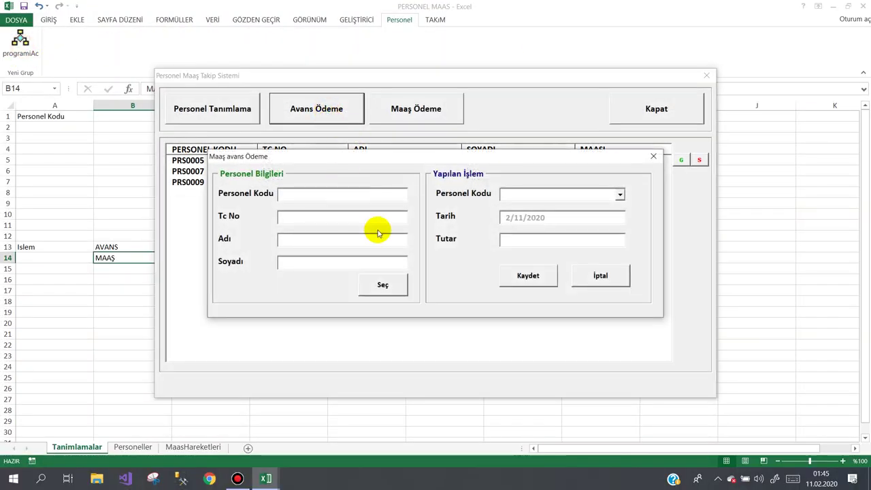
{"action": "left_click", "coordinate": [383, 282]}
{"action": "double_click", "coordinate": [259, 156]}
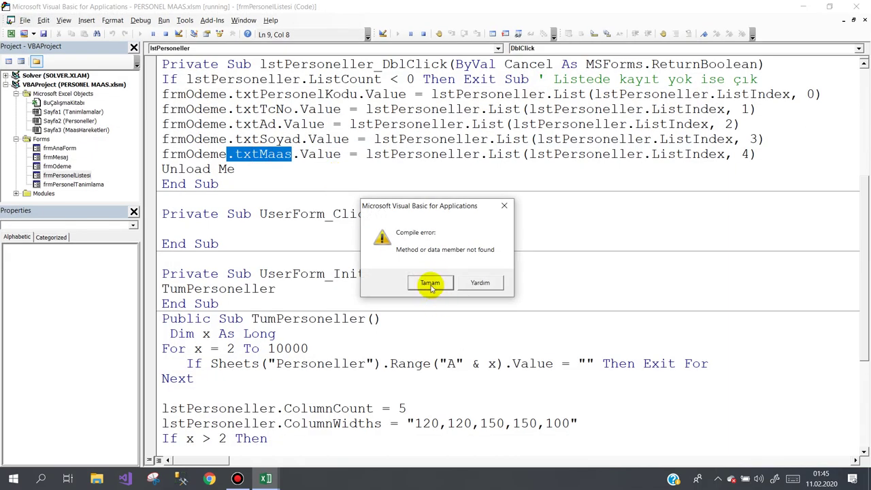
- After the compile error, delete the txtMaas line and resume the code
{"action": "left_click", "coordinate": [430, 283]}
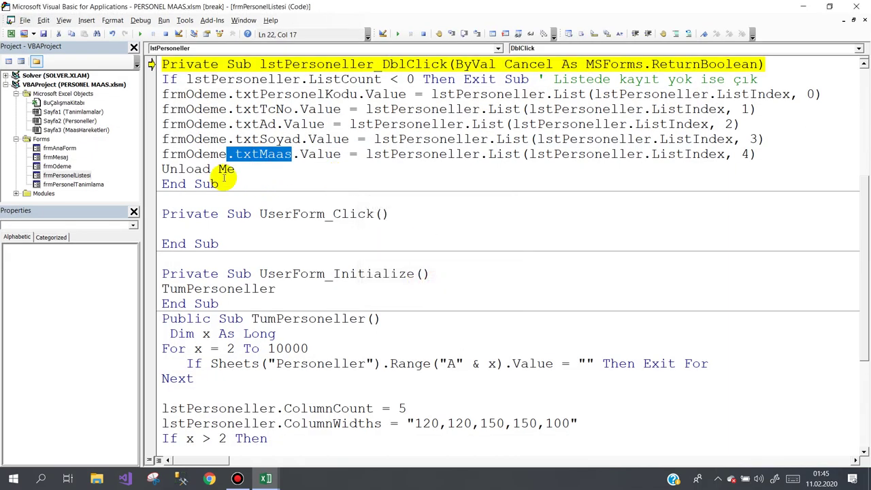
{"action": "mouse_move", "coordinate": [162, 154]}
{"action": "left_mouse_down"}
{"action": "mouse_move", "coordinate": [414, 174]}
{"action": "mouse_move", "coordinate": [771, 155]}
{"action": "left_mouse_up"}
{"action": "key", "text": "Delete"}
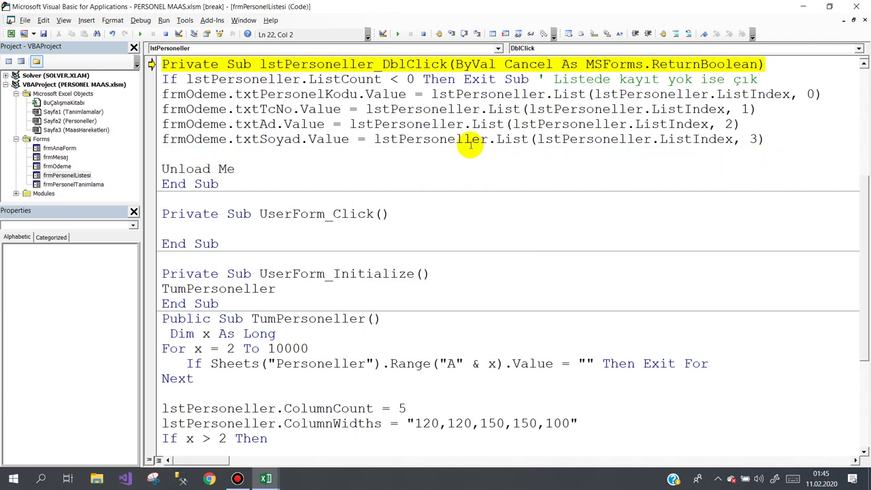
{"action": "left_click", "coordinate": [140, 34]}
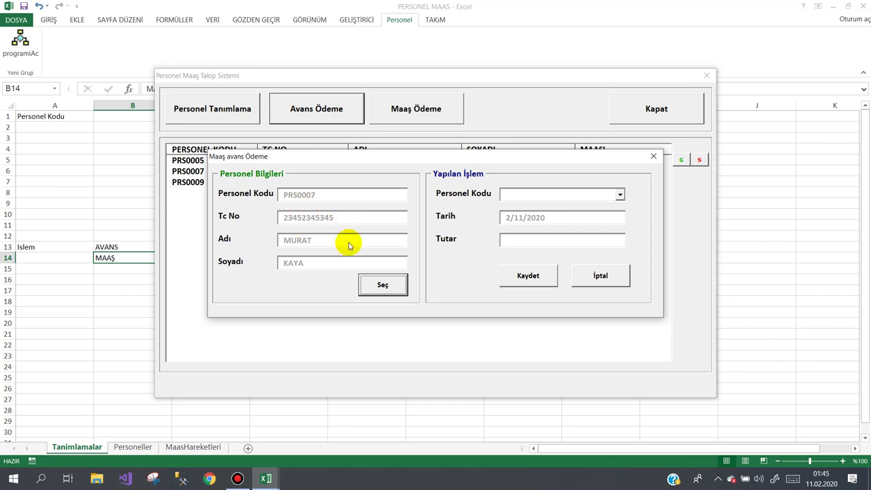
- Choose AVANS as the operation, close both forms, and return to the VBA editor
{"action": "left_click_drag", "start_coordinate": [348, 158], "coordinate": [343, 187]}
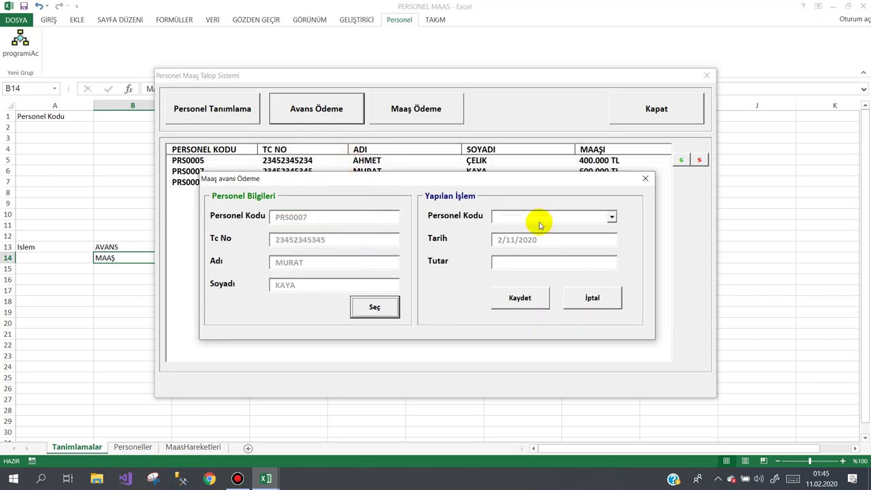
{"action": "left_click", "coordinate": [613, 216]}
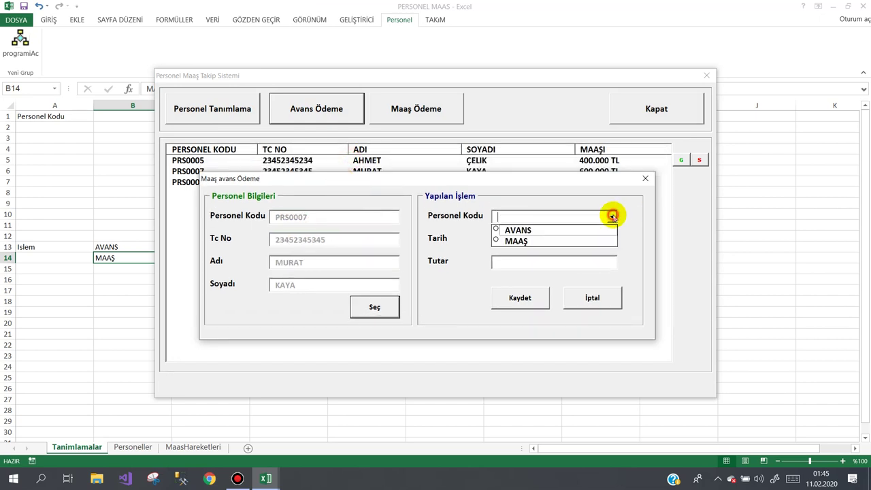
{"action": "left_click", "coordinate": [572, 232]}
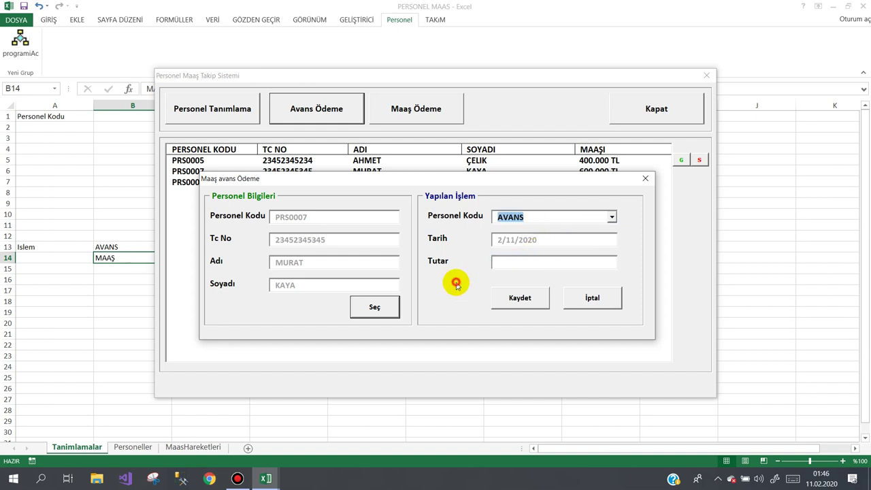
{"action": "left_click", "coordinate": [510, 299]}
{"action": "left_click", "coordinate": [542, 262]}
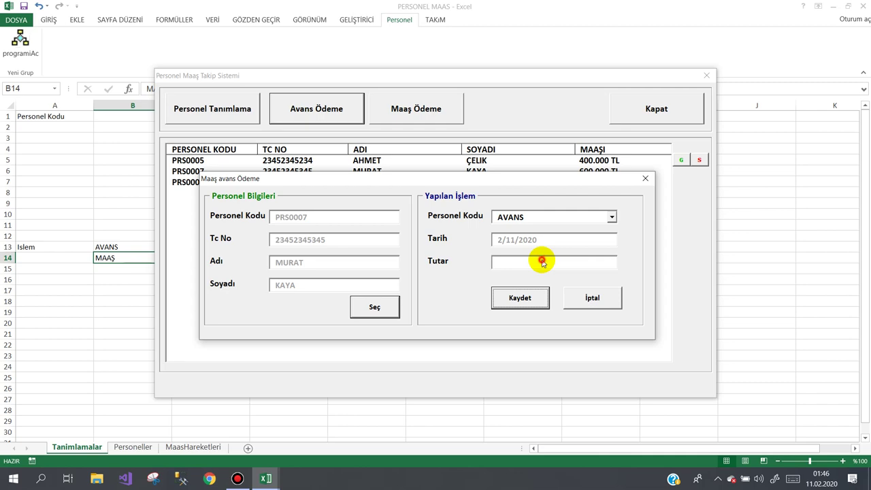
{"action": "left_click", "coordinate": [570, 297]}
{"action": "left_click", "coordinate": [645, 178]}
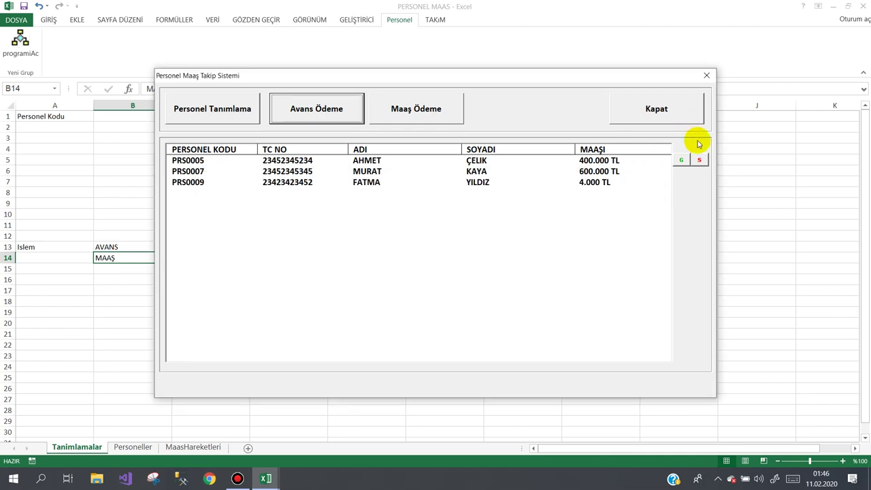
{"action": "left_click", "coordinate": [626, 107]}
{"action": "mouse_move", "coordinate": [288, 460]}
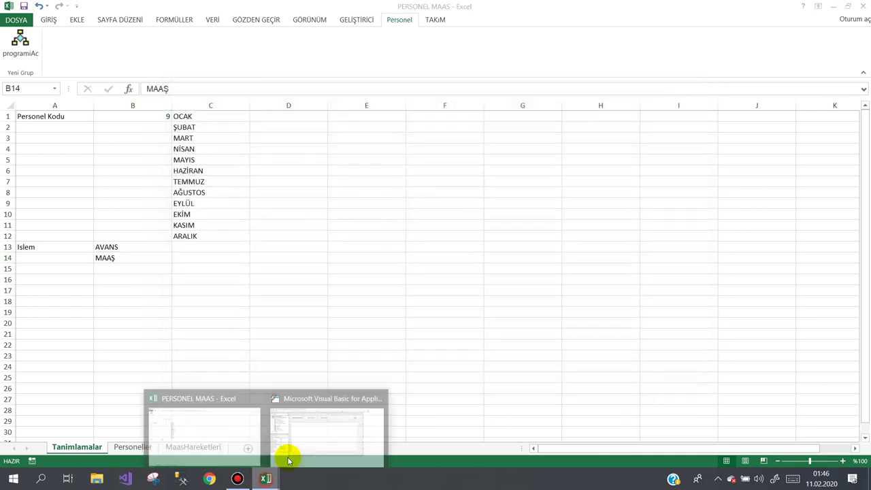
{"action": "left_click", "coordinate": [311, 415]}
- Open the frmOdeme designer and change the dropdown label's caption to İşlemü Tipi
{"action": "left_click", "coordinate": [73, 177]}
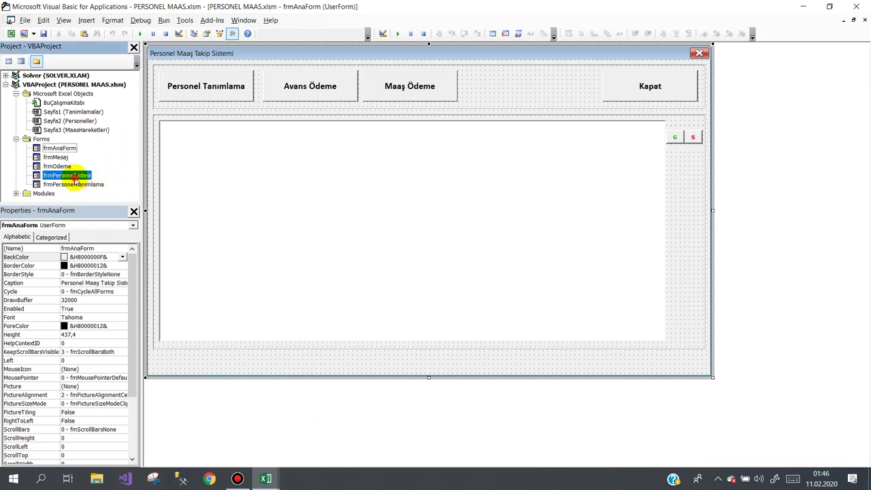
{"action": "double_click", "coordinate": [74, 176]}
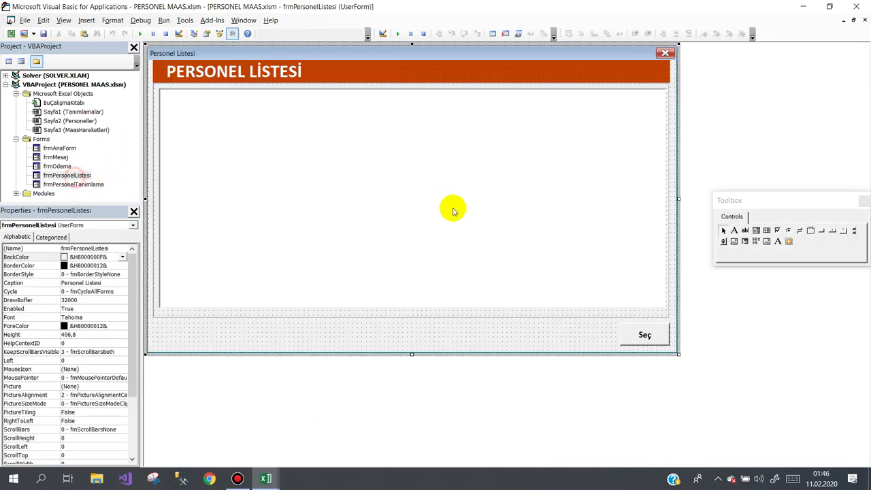
{"action": "double_click", "coordinate": [65, 168]}
{"action": "left_click", "coordinate": [458, 199]}
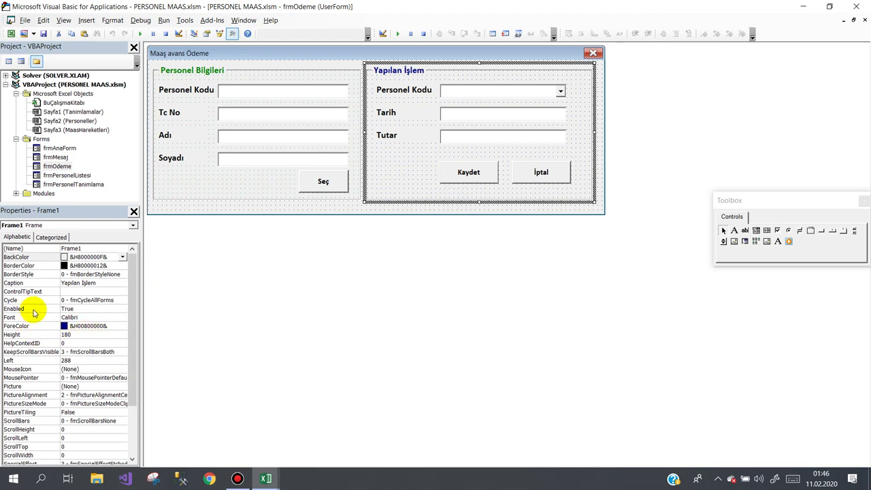
{"action": "left_click", "coordinate": [468, 135]}
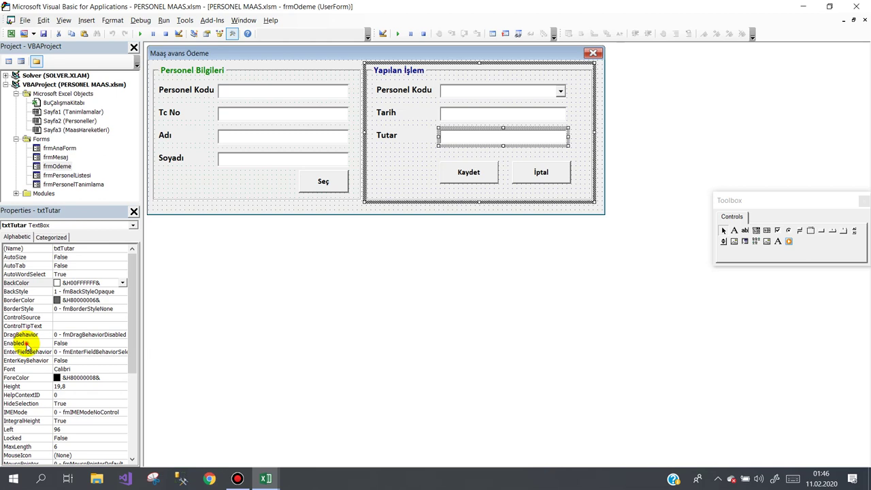
{"action": "left_click", "coordinate": [21, 343]}
{"action": "left_click", "coordinate": [451, 94]}
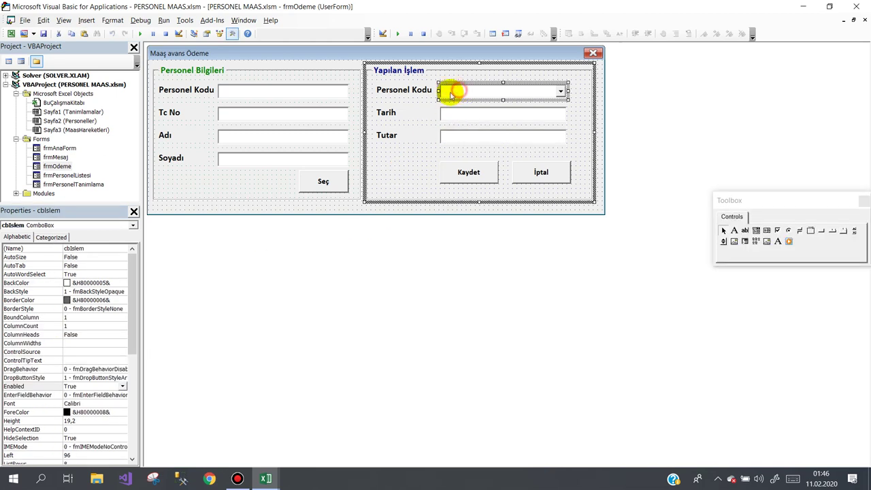
{"action": "left_click", "coordinate": [401, 90]}
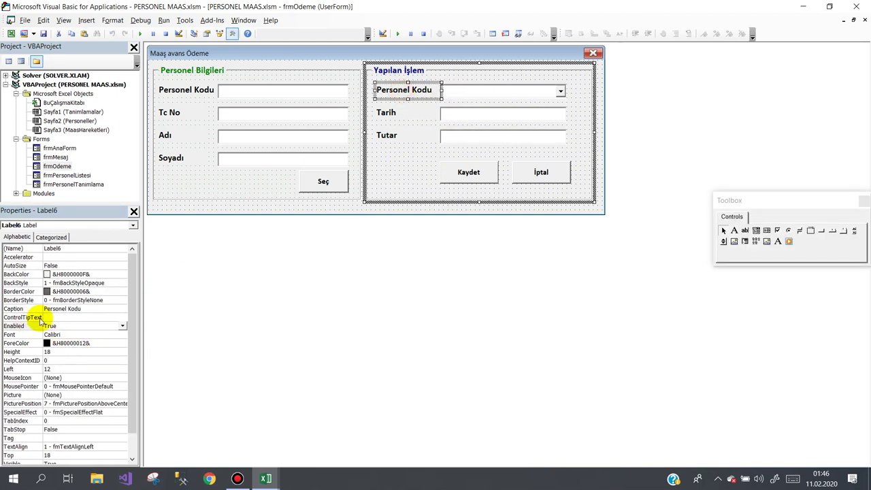
{"action": "left_click", "coordinate": [24, 308]}
{"action": "type", "text": "İşlemü"}
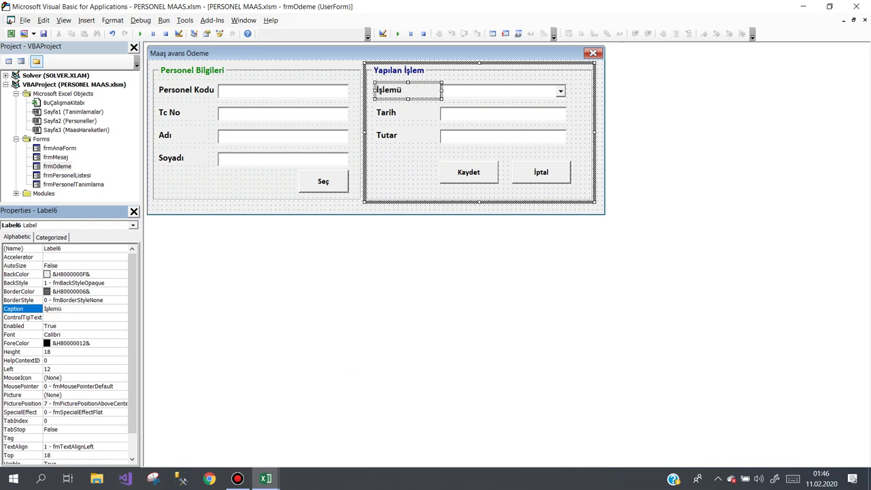
{"action": "left_click", "coordinate": [68, 308]}
- Set the cbIslem dropdown's TabIndex to 0
{"action": "left_click", "coordinate": [453, 97]}
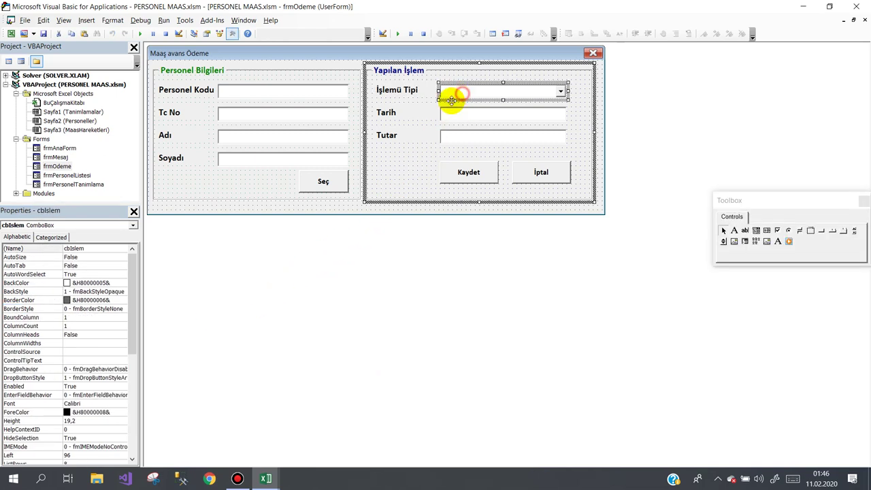
{"action": "left_click_drag", "start_coordinate": [132, 311], "coordinate": [130, 423]}
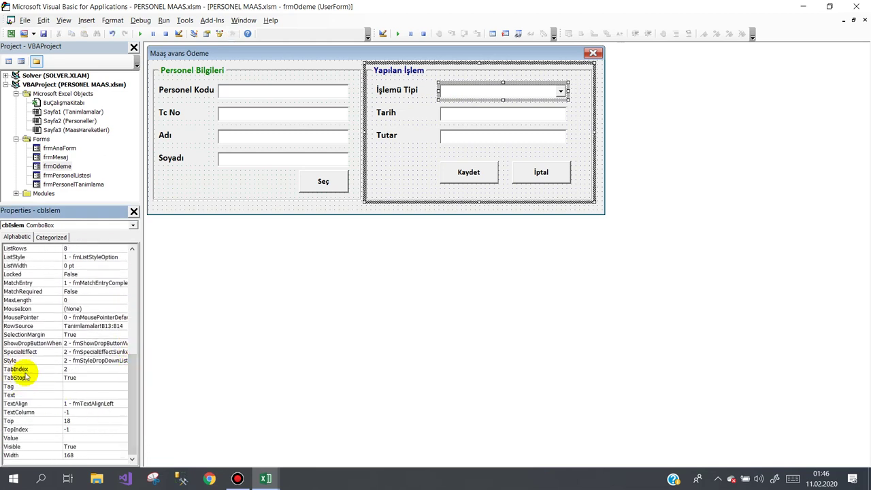
{"action": "type", "text": "0"}
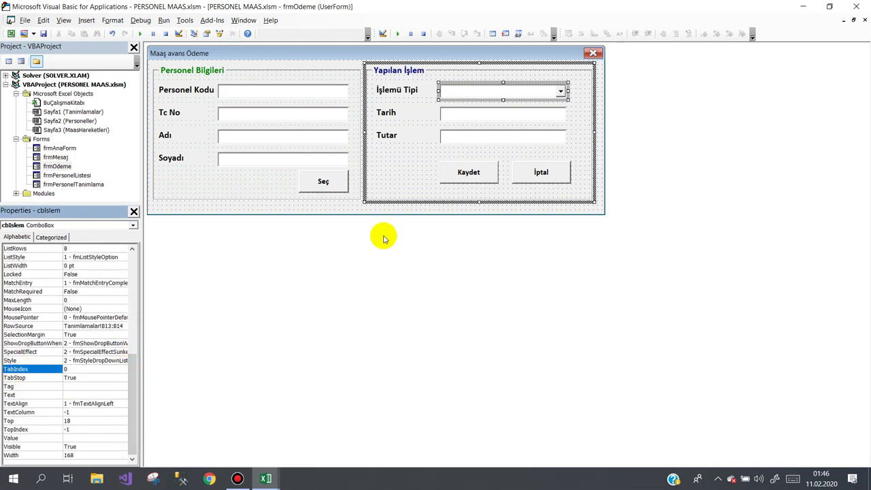
{"action": "left_click", "coordinate": [502, 115]}
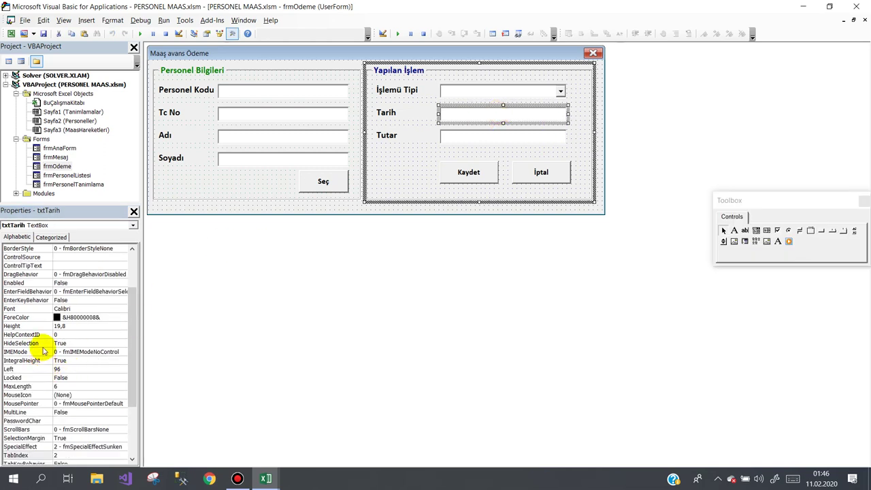
{"action": "scroll", "coordinate": [39, 418], "scroll_direction": "down", "scroll_amount": 1}
{"action": "scroll", "coordinate": [39, 412], "scroll_direction": "down", "scroll_amount": 1}
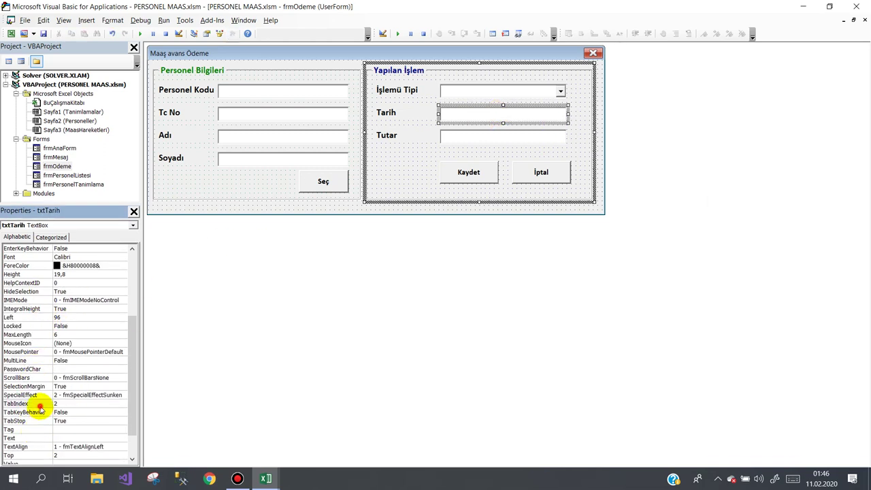
- Set btnKaydet's TabIndex to 3 and btnIptal's TabIndex to 4
{"action": "left_click", "coordinate": [476, 140]}
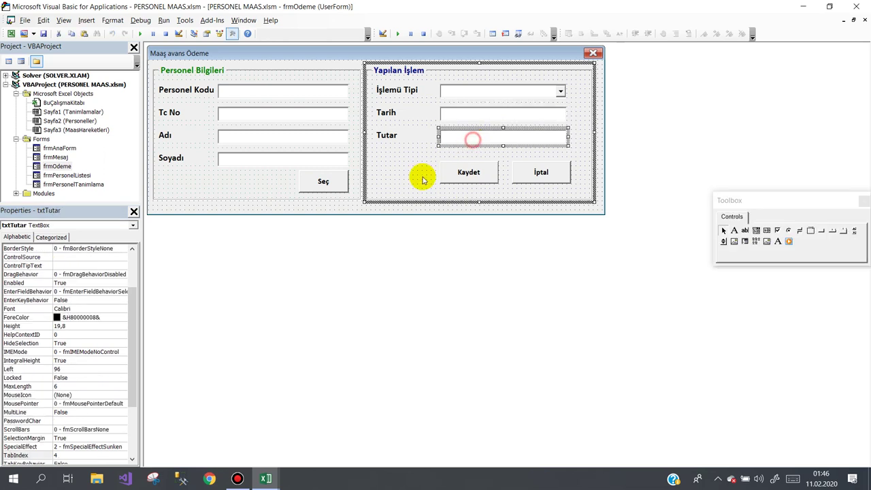
{"action": "left_click", "coordinate": [47, 455]}
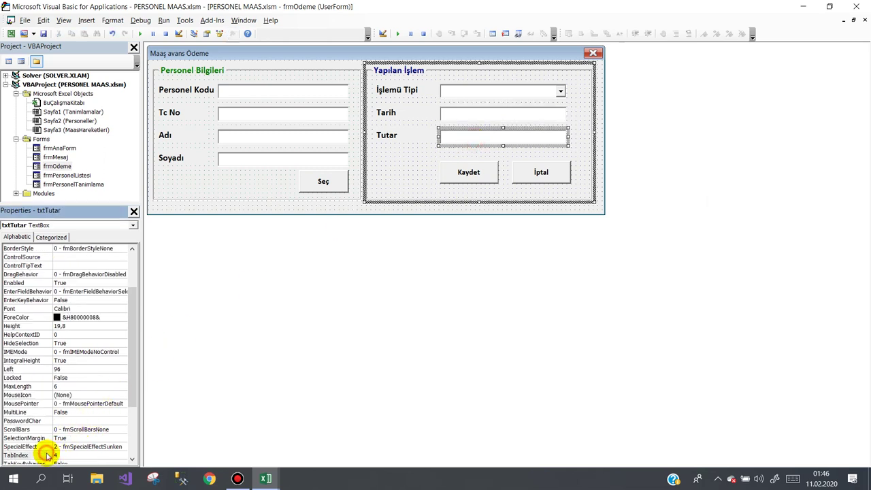
{"action": "left_click", "coordinate": [464, 174]}
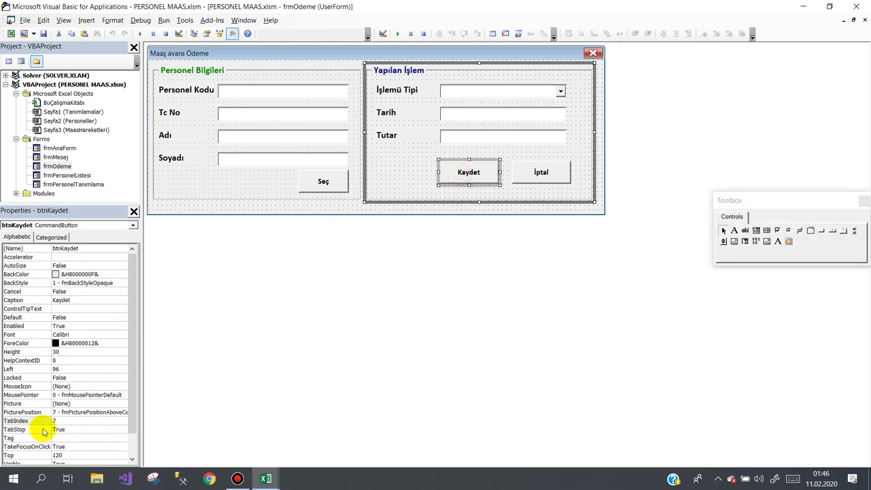
{"action": "left_click", "coordinate": [37, 422]}
{"action": "type", "text": "3"}
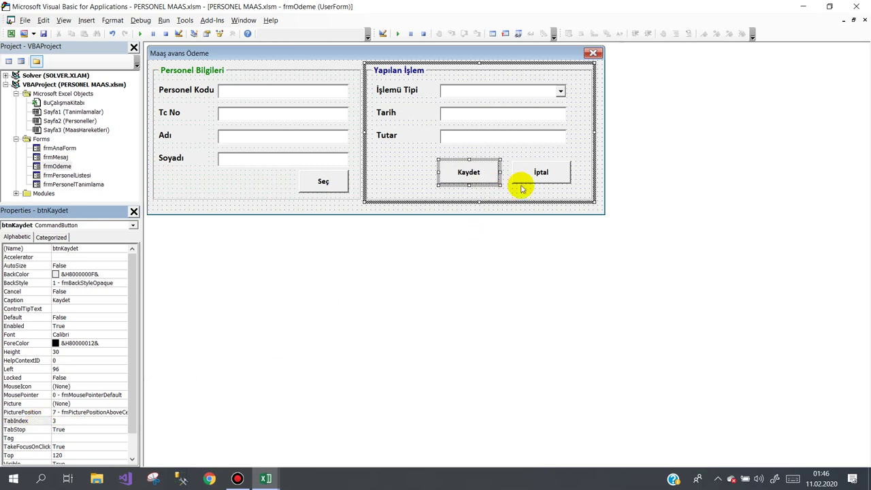
{"action": "left_click", "coordinate": [523, 182]}
{"action": "left_click", "coordinate": [21, 421]}
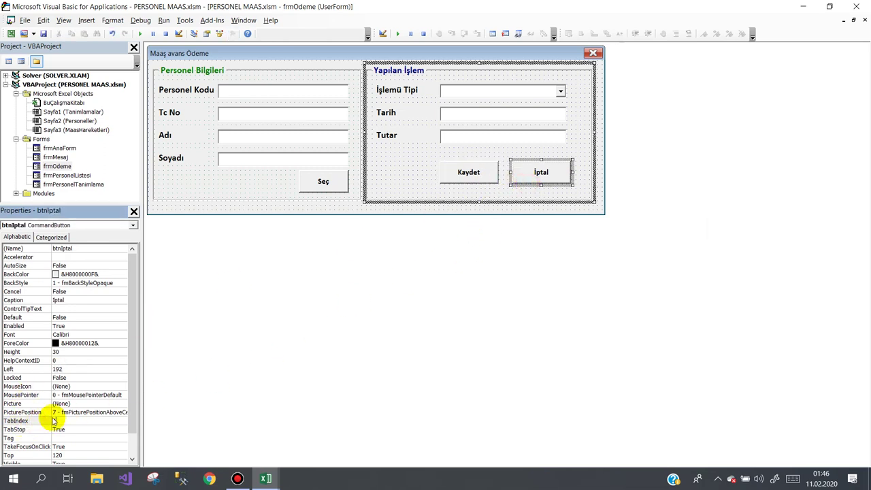
{"action": "type", "text": "4"}
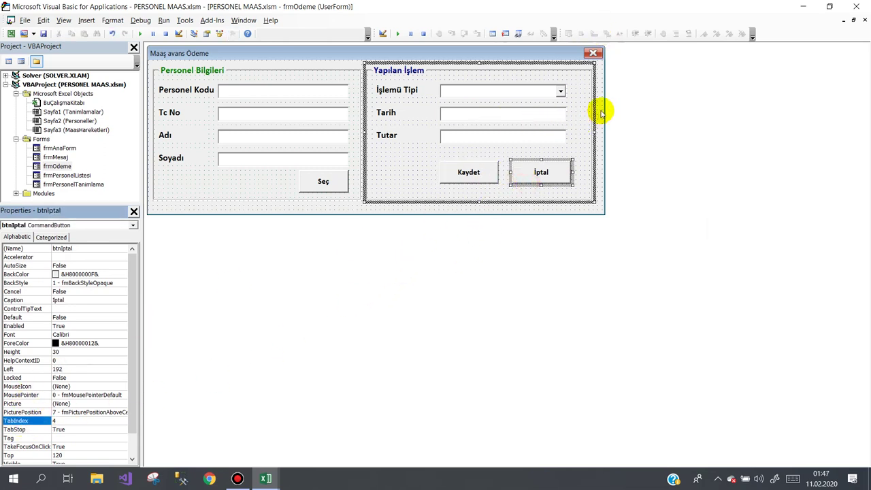
{"action": "left_click", "coordinate": [602, 110]}
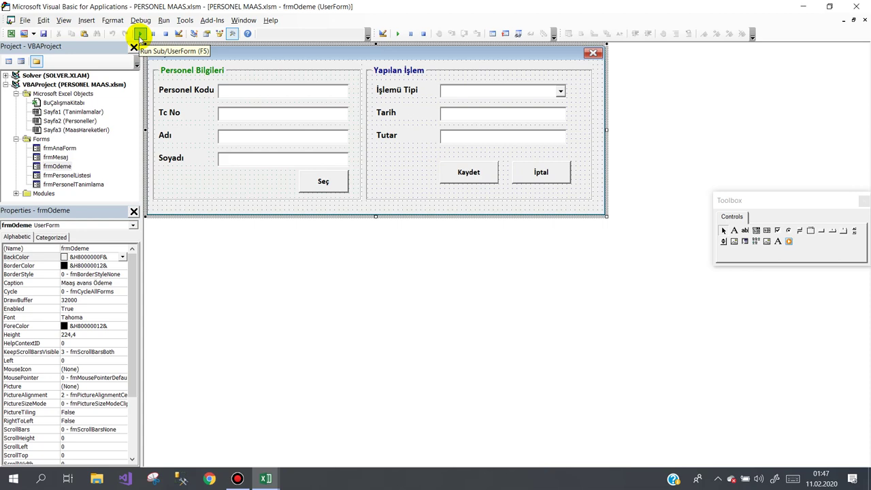
- Run the payment form, load an employee from the list, and choose AVANS
{"action": "left_click", "coordinate": [140, 34]}
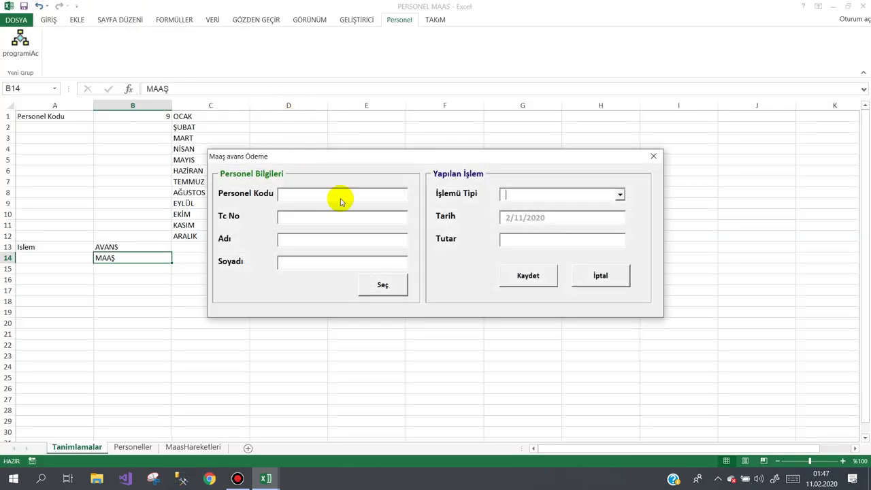
{"action": "left_click", "coordinate": [381, 285]}
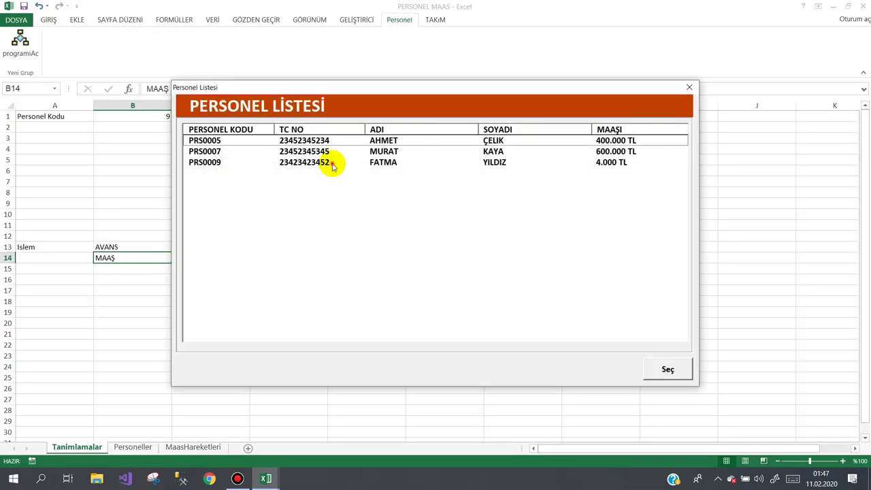
{"action": "double_click", "coordinate": [333, 163]}
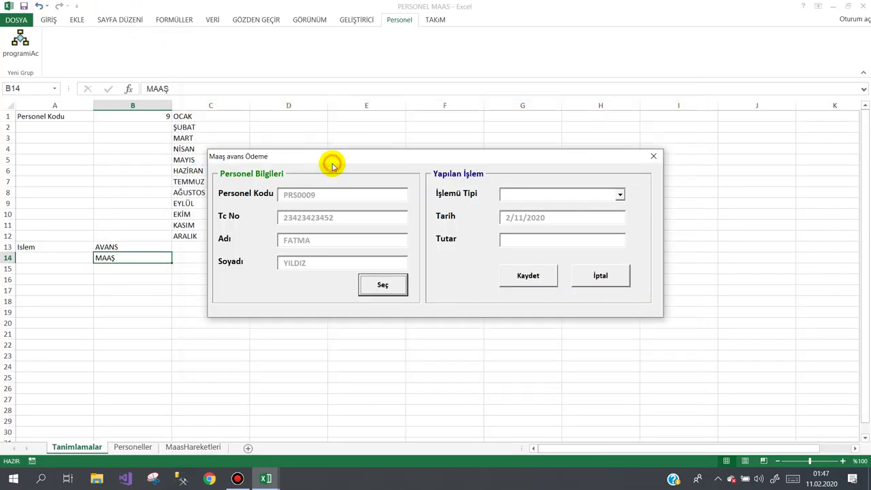
{"action": "left_click", "coordinate": [619, 194]}
{"action": "left_click", "coordinate": [559, 210]}
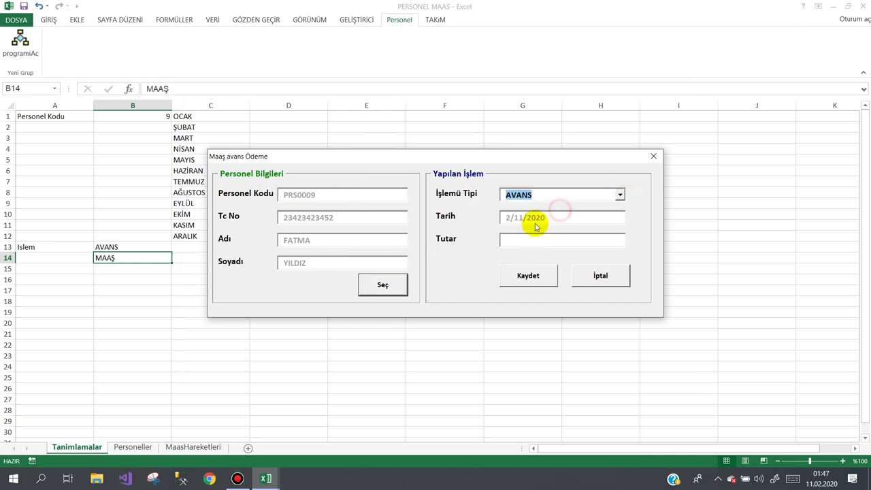
- Enter 100 in Tutar, press Kaydet, then close the form and return to the designer
{"action": "left_click", "coordinate": [511, 241]}
{"action": "type", "text": "100"}
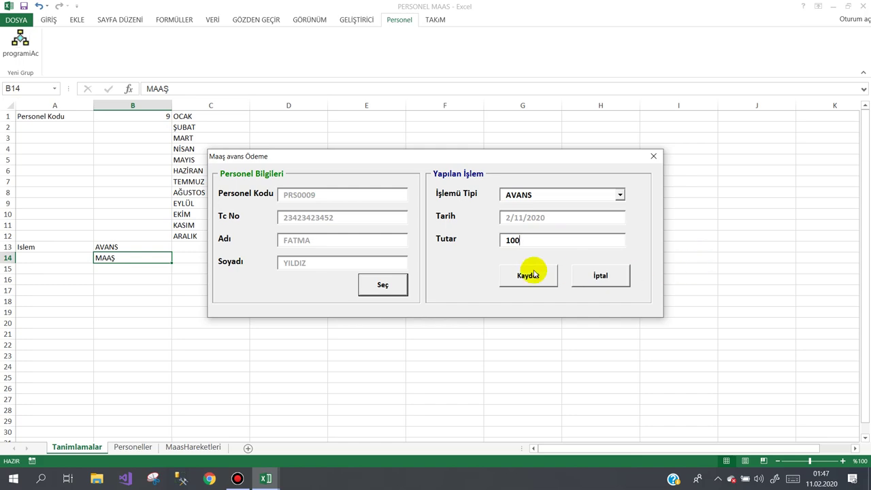
{"action": "left_click", "coordinate": [529, 274]}
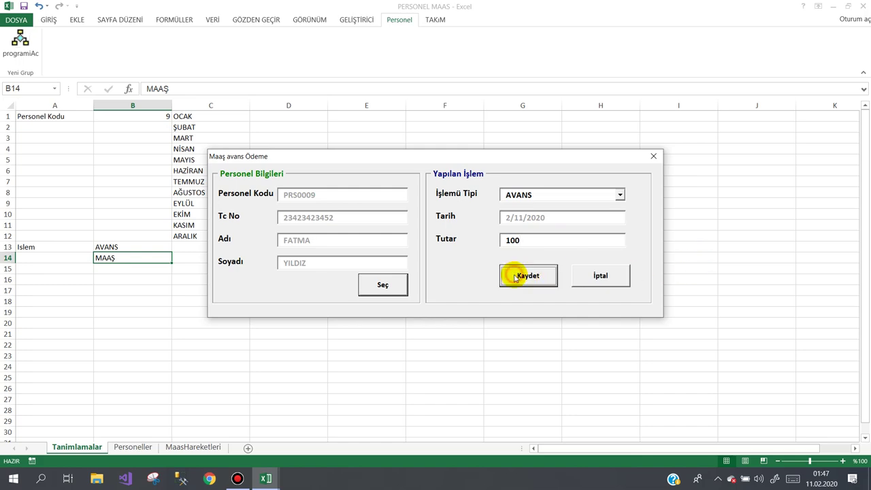
{"action": "left_click", "coordinate": [596, 276]}
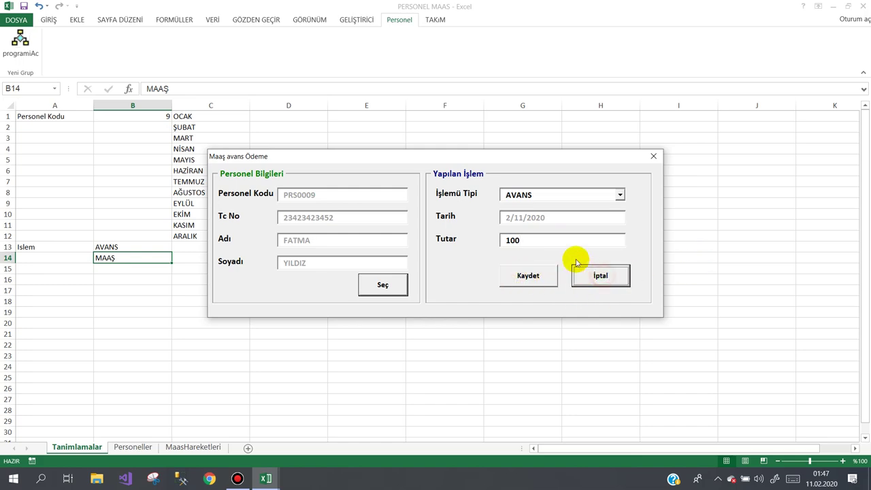
{"action": "left_click", "coordinate": [653, 156]}
{"action": "left_click", "coordinate": [237, 479]}
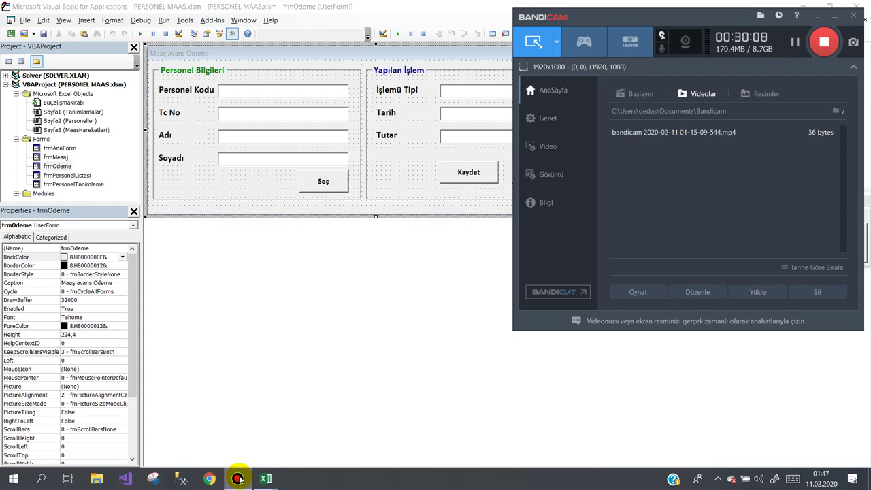
{"action": "left_click", "coordinate": [237, 478]}
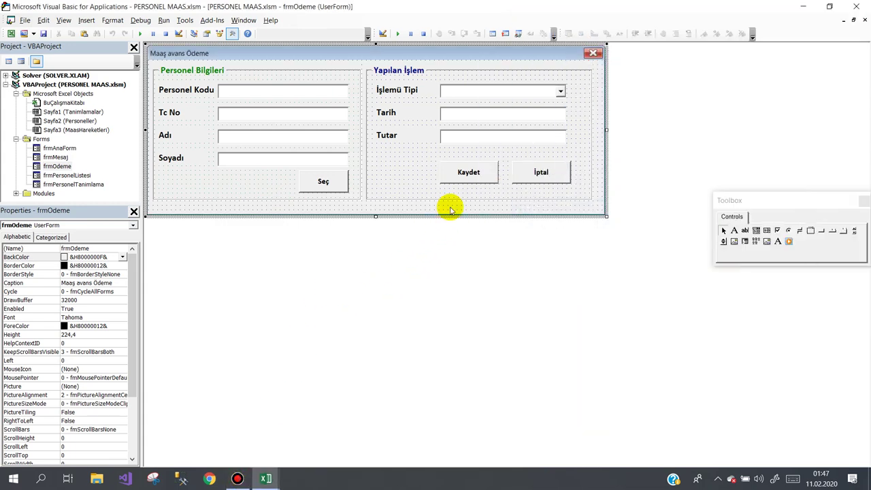
{"action": "left_click", "coordinate": [474, 139]}
- In btnKaydet_Click, begin the check 'If cbIslem.ListIndex < 0'
{"action": "left_click", "coordinate": [468, 173]}
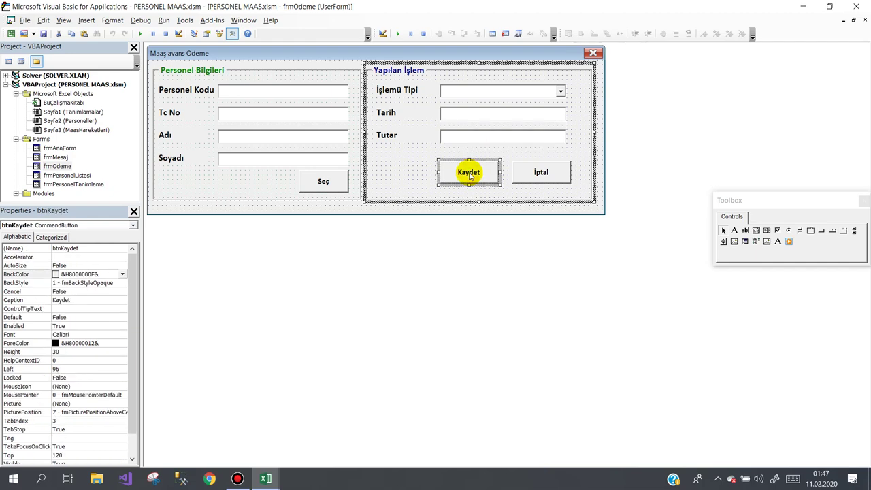
{"action": "double_click", "coordinate": [468, 174]}
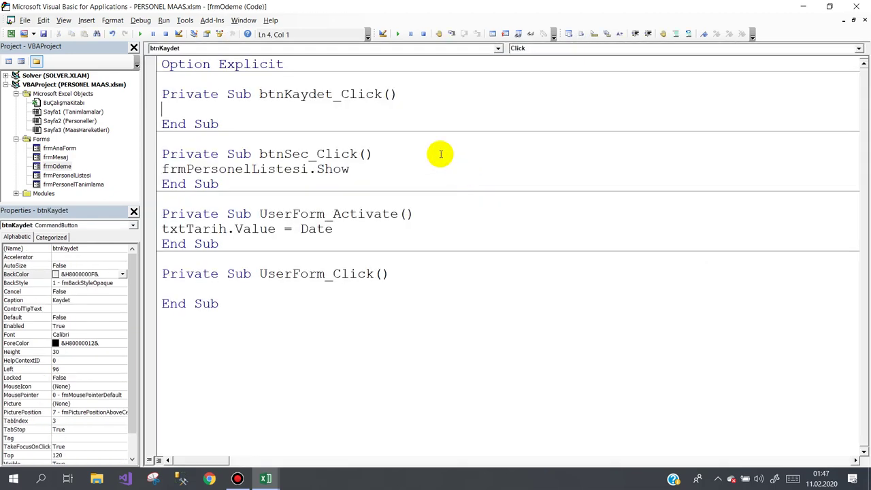
{"action": "type", "text": "if "}
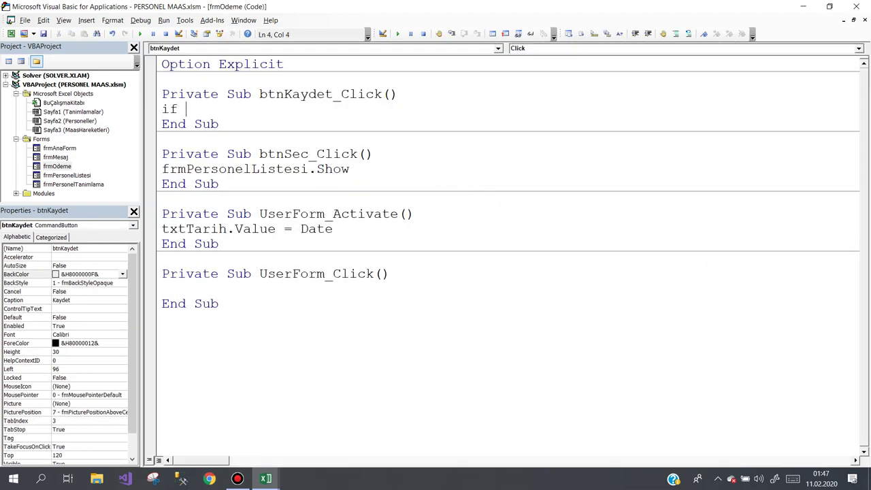
{"action": "type", "text": "cb"}
{"action": "key", "text": "ctrl+space"}
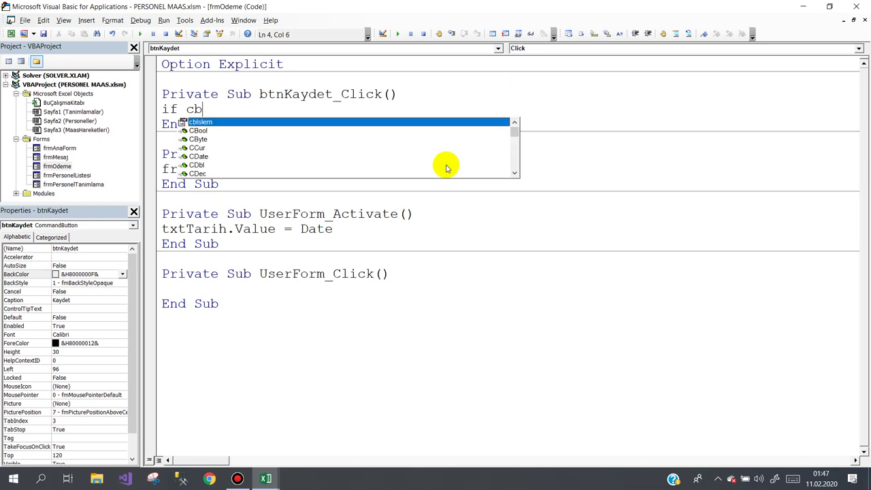
{"action": "type", "text": "Islem."}
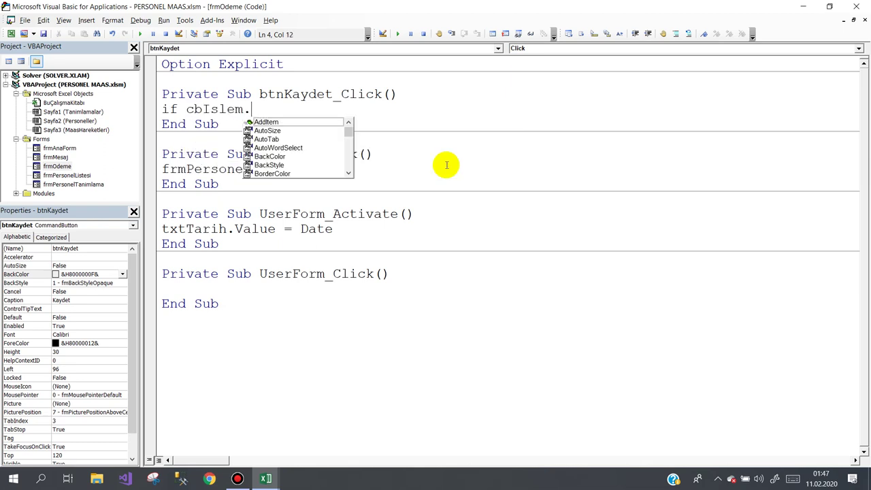
{"action": "type", "text": "l"}
{"action": "key", "text": "Down"}
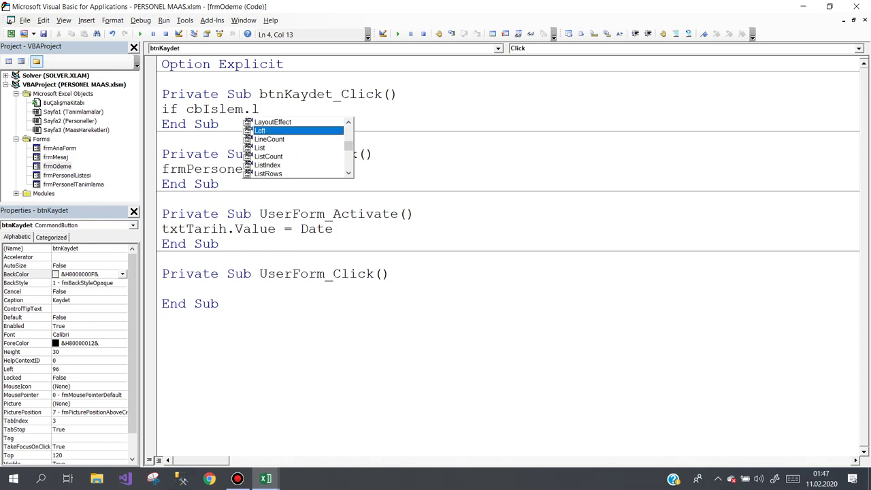
{"action": "key", "text": "Down"}
{"action": "key", "text": "Down"}
{"action": "key", "text": "Down"}
{"action": "key", "text": "Down"}
{"action": "type", "text": "<"}
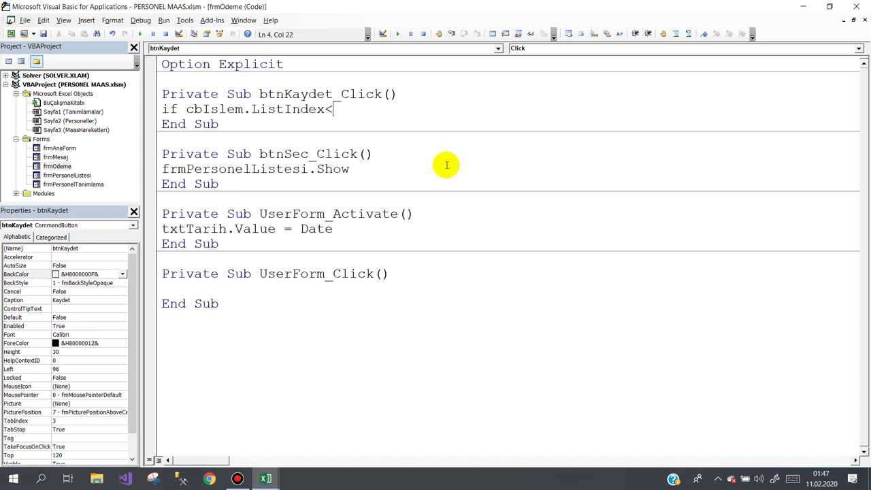
{"action": "type", "text": "0 "}
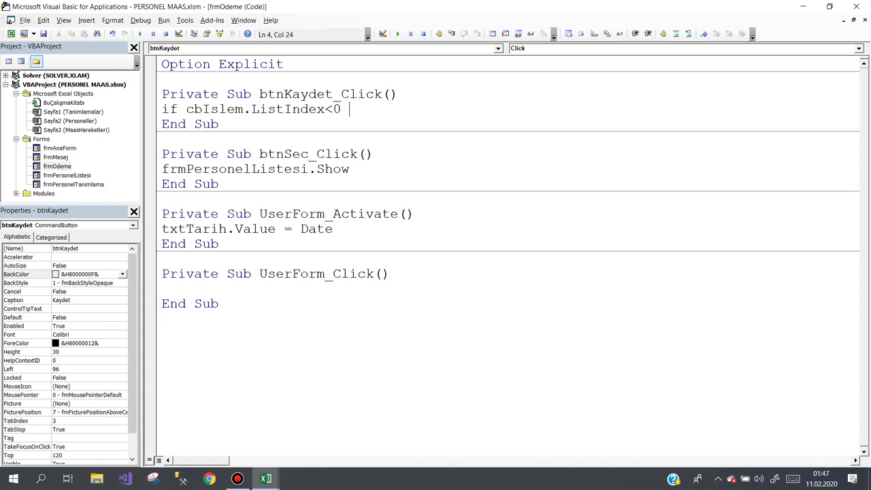
- Complete the check with 'Or txtTutar.Value <= 0 Then Exit Sub'
{"action": "type", "text": "or t"}
{"action": "type", "text": "xtTu"}
{"action": "type", "text": "tar.va"}
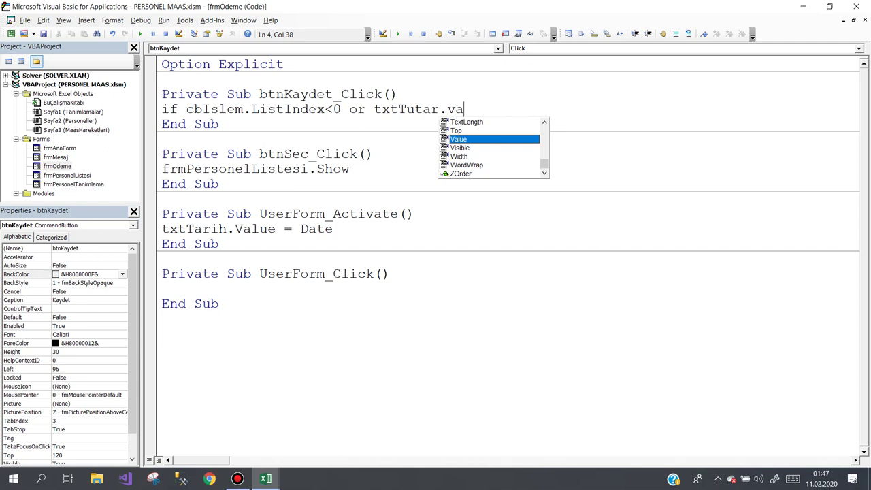
{"action": "type", "text": "<"}
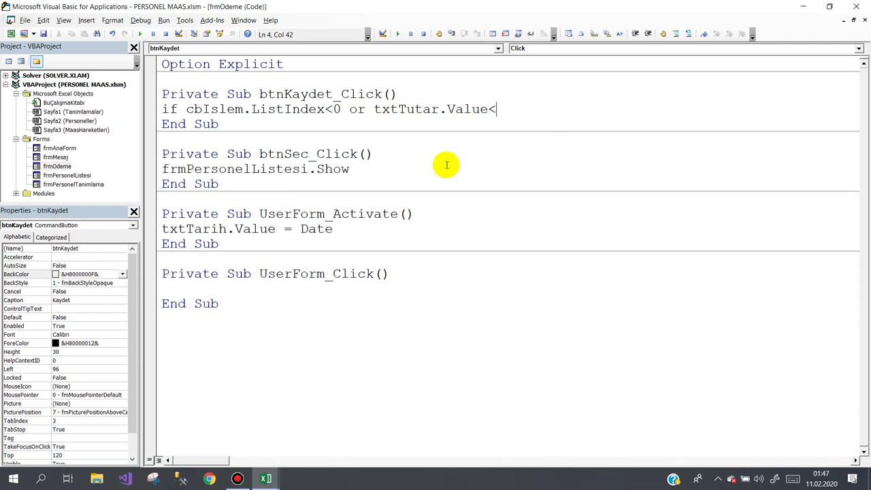
{"action": "type", "text": "0the"}
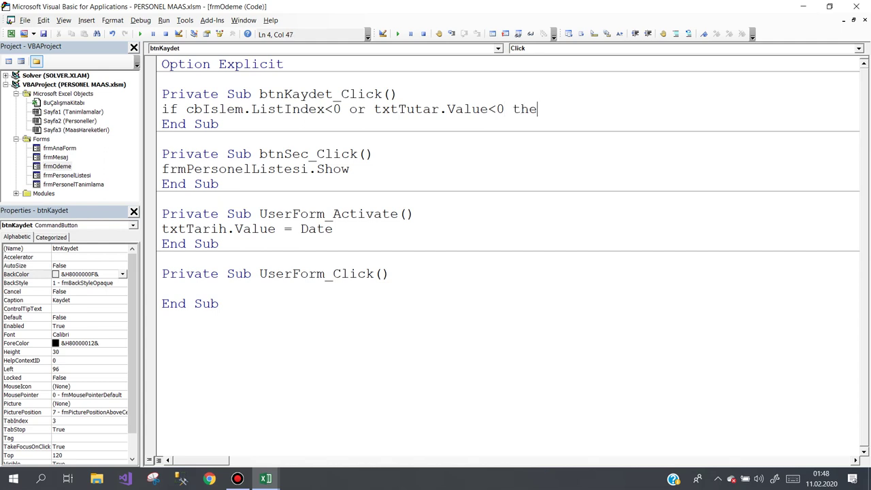
{"action": "type", "text": "n"}
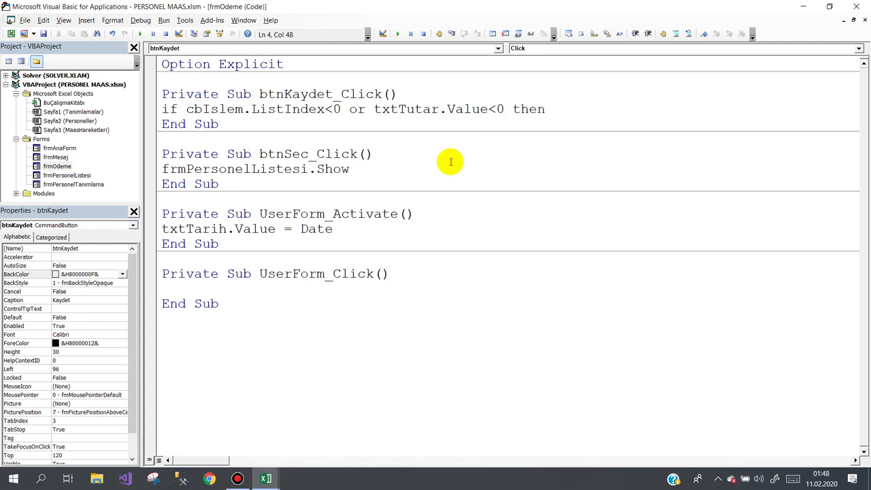
{"action": "left_click", "coordinate": [496, 110]}
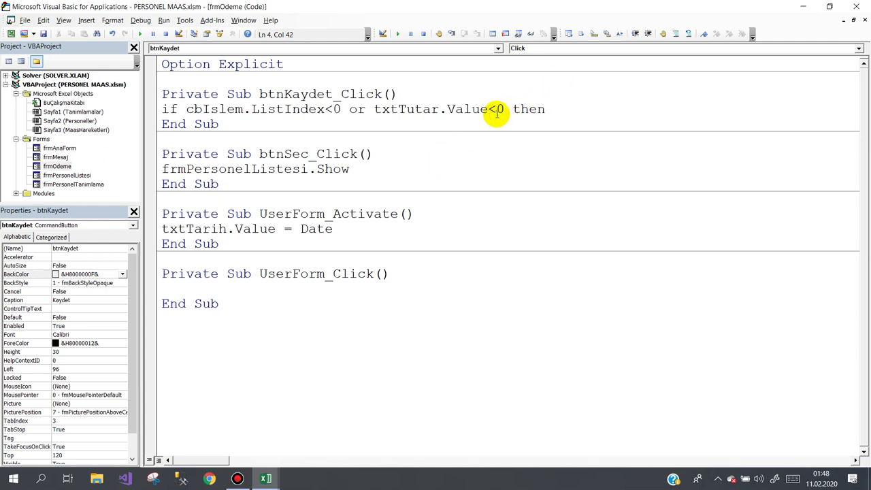
{"action": "type", "text": "="}
{"action": "left_click", "coordinate": [570, 110]}
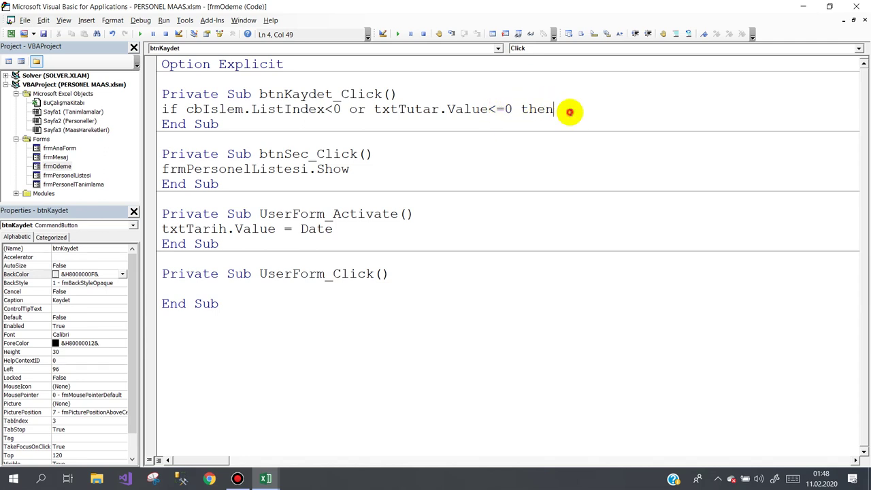
{"action": "type", "text": " exit su"}
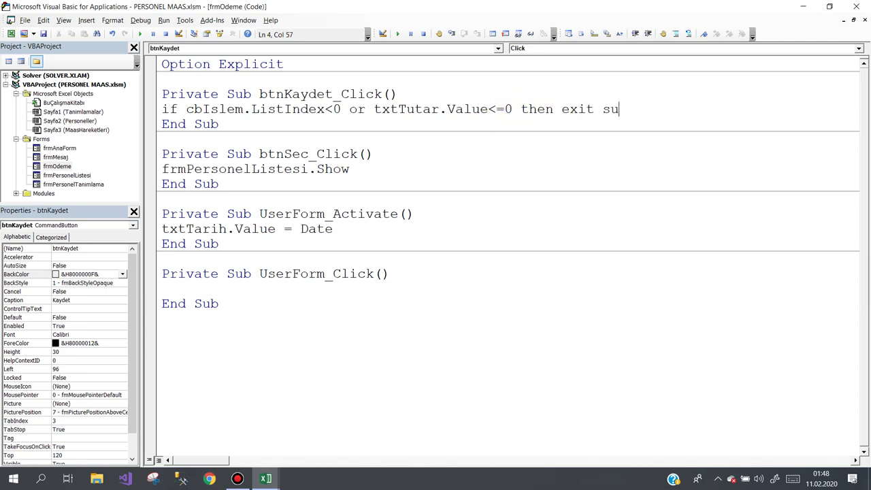
{"action": "type", "text": "b"}
{"action": "key", "text": "Down"}
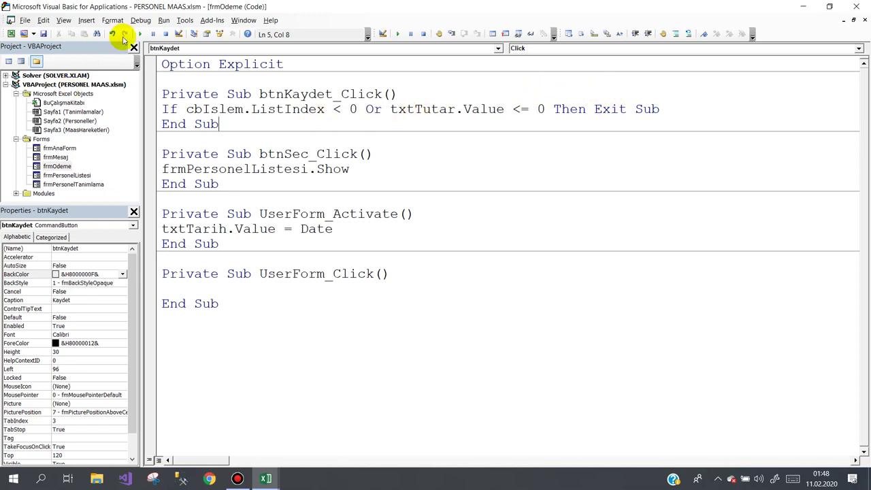
- Run the form, try Kaydet with empty fields, then close the form
{"action": "left_click", "coordinate": [139, 34]}
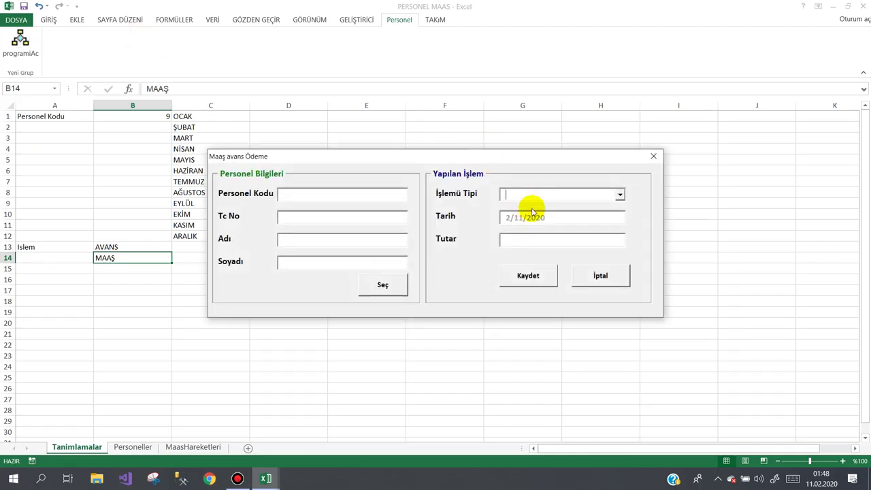
{"action": "left_click", "coordinate": [528, 277]}
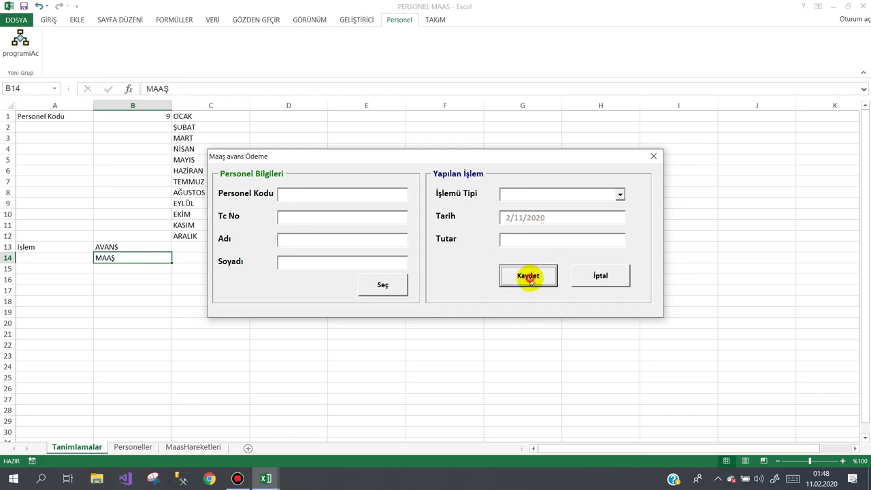
{"action": "left_click", "coordinate": [593, 275]}
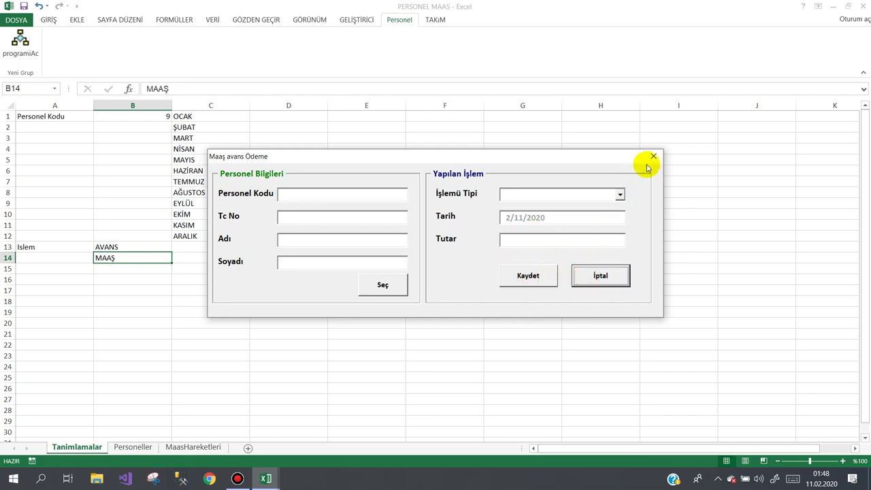
{"action": "left_click", "coordinate": [652, 157]}
- Put 'Unload Me' in btnIptal_Click and go back to the frmOdeme designer
{"action": "left_click", "coordinate": [535, 171]}
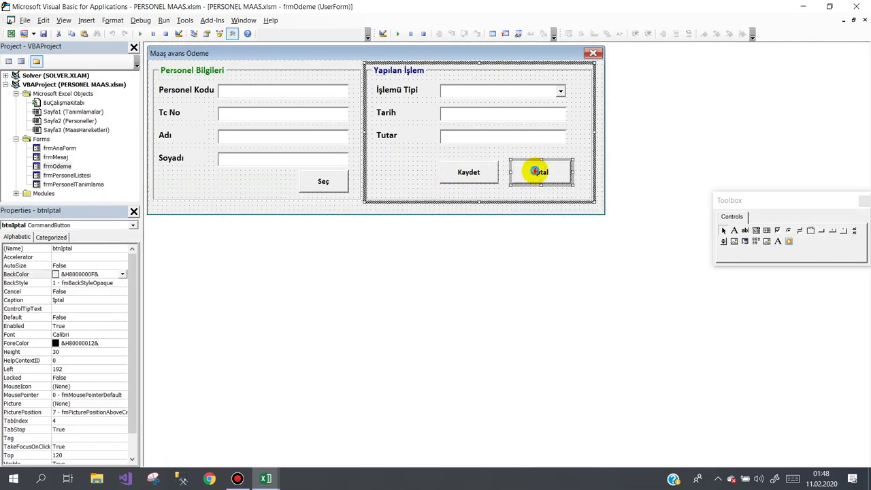
{"action": "double_click", "coordinate": [535, 171]}
{"action": "type", "text": "un"}
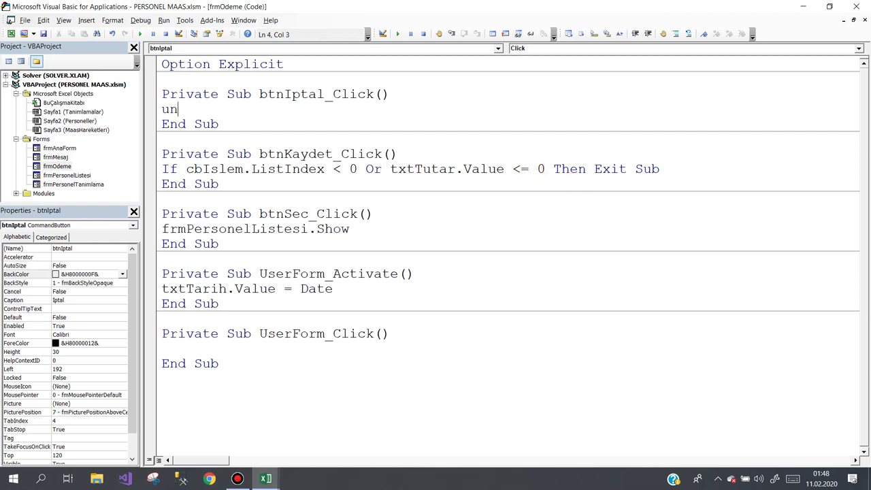
{"action": "type", "text": "load "}
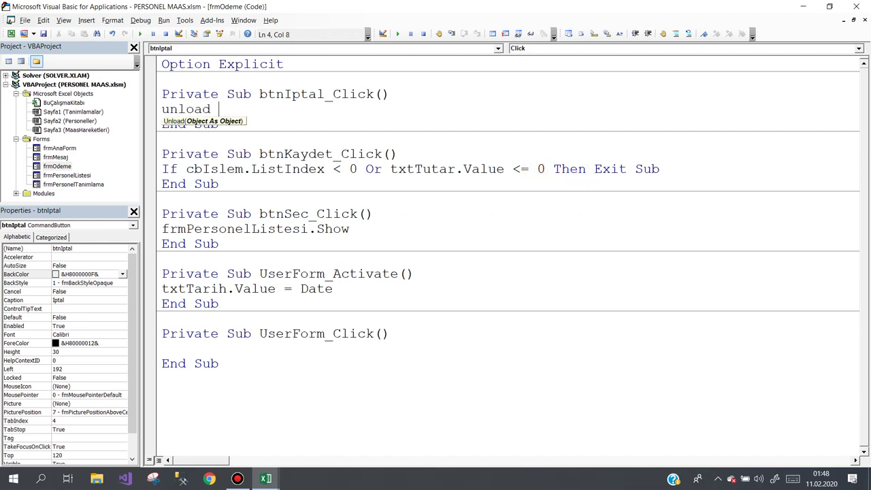
{"action": "type", "text": "me"}
{"action": "key", "text": "Down"}
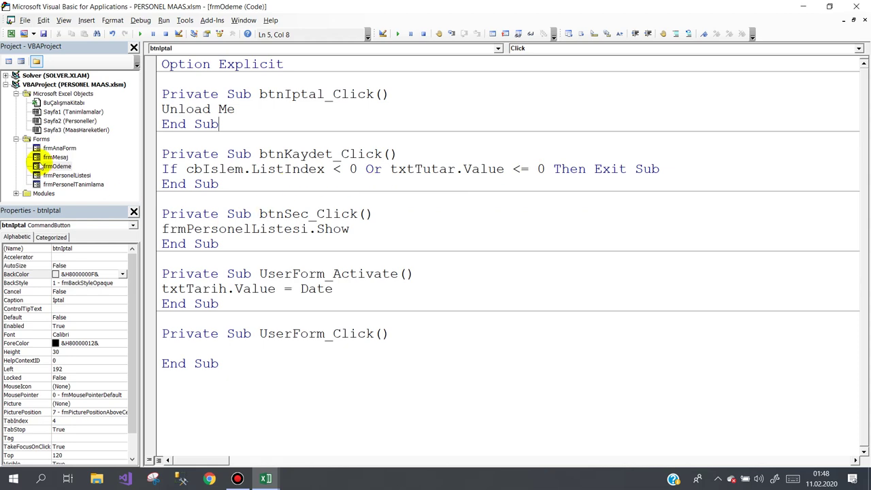
{"action": "double_click", "coordinate": [57, 167]}
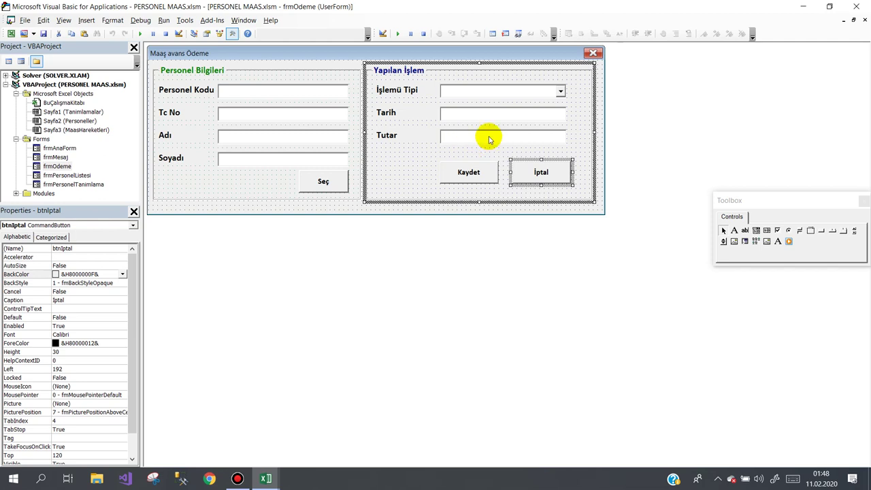
- In txtTutar_Change add 'If Not IsNumeric(txtTutar.Value) Then txtTutar.Value = ""'
{"action": "left_click", "coordinate": [474, 140]}
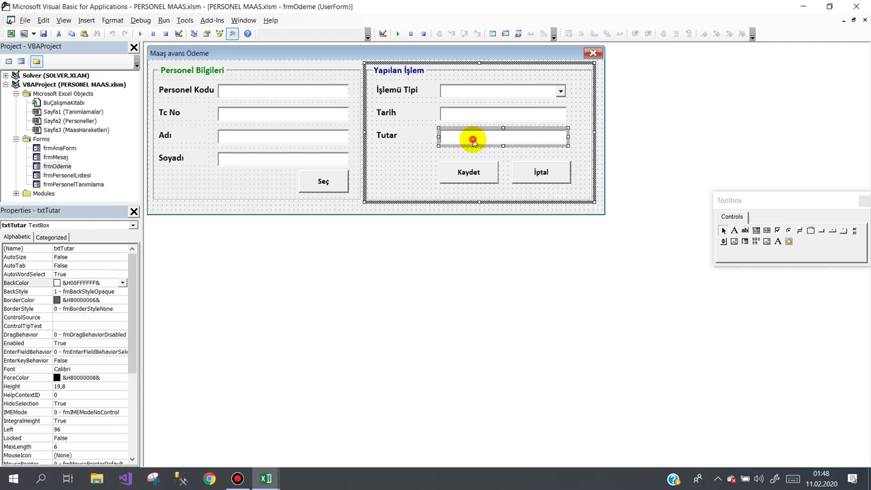
{"action": "double_click", "coordinate": [474, 141]}
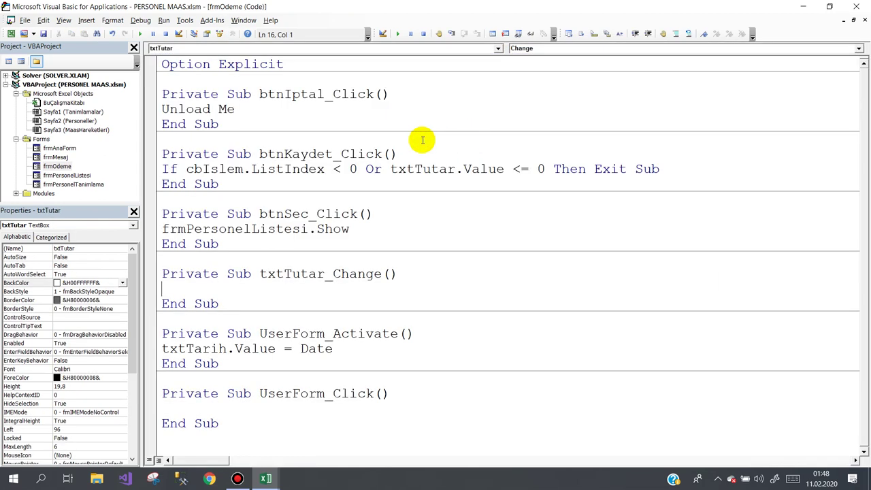
{"action": "type", "text": "if "}
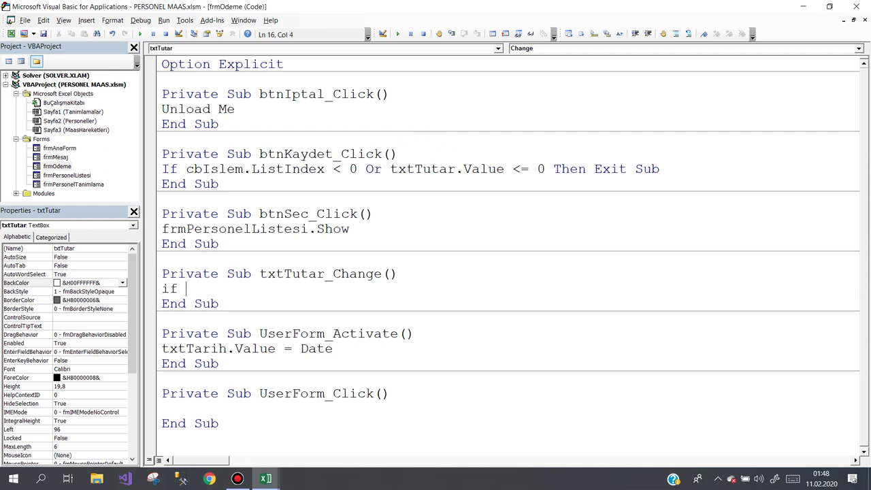
{"action": "type", "text": "not is"}
{"action": "type", "text": "num"}
{"action": "key", "text": "ctrl+space"}
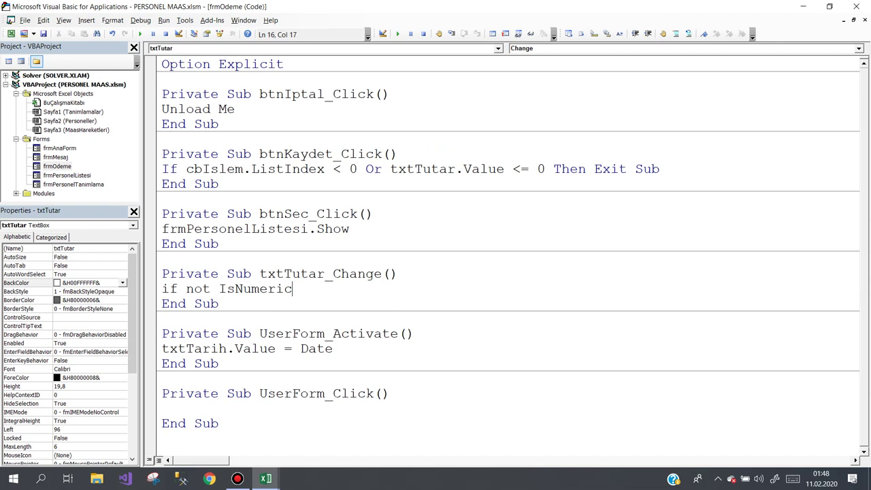
{"action": "type", "text": "("}
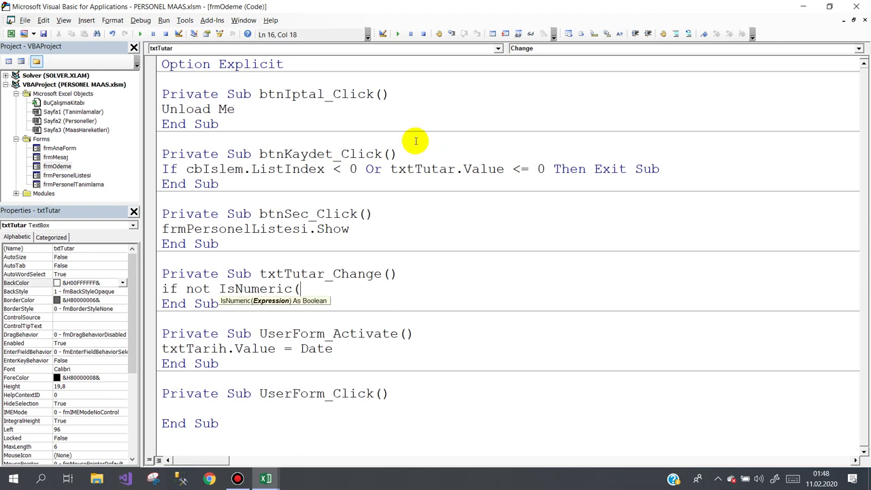
{"action": "type", "text": "txtt"}
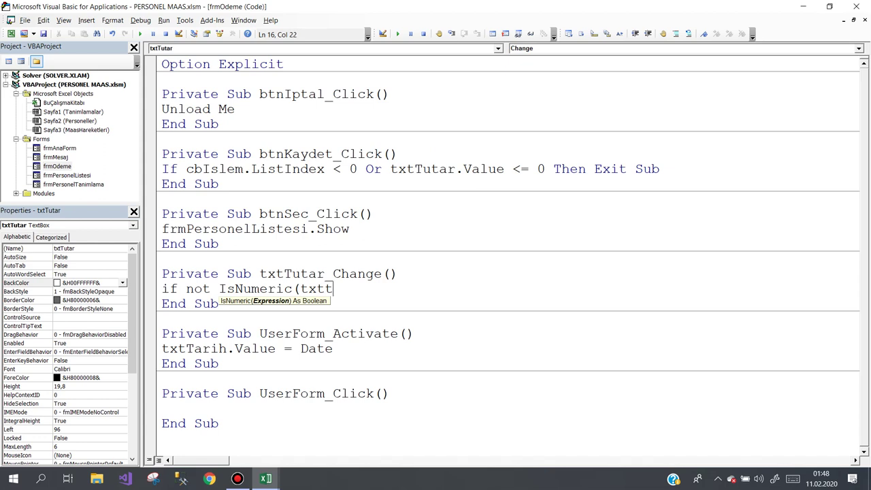
{"action": "key", "text": "ctrl+space"}
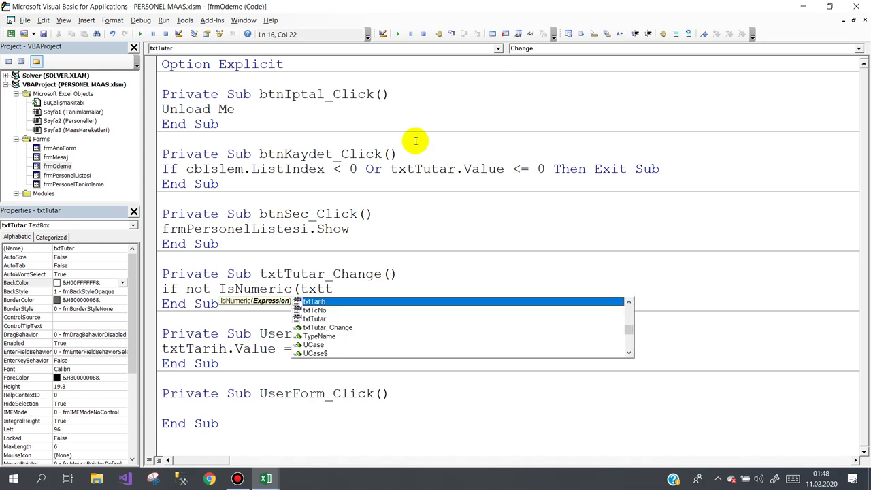
{"action": "type", "text": "u.va"}
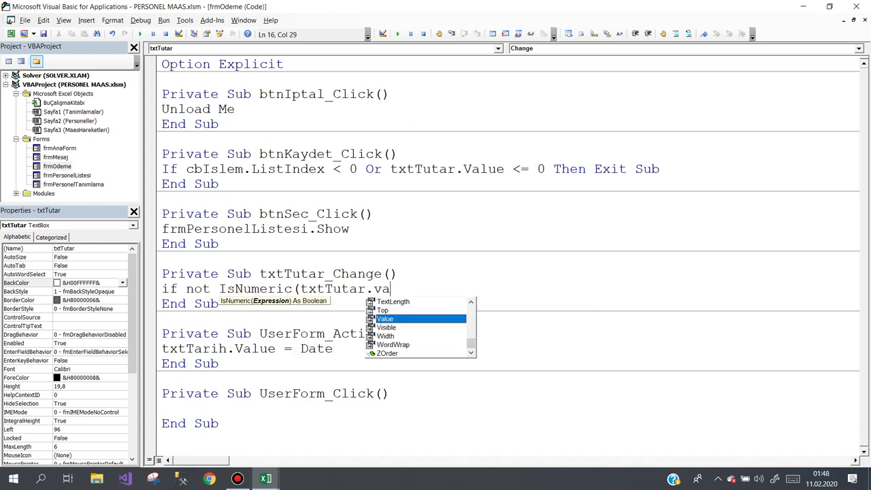
{"action": "type", "text": ")"}
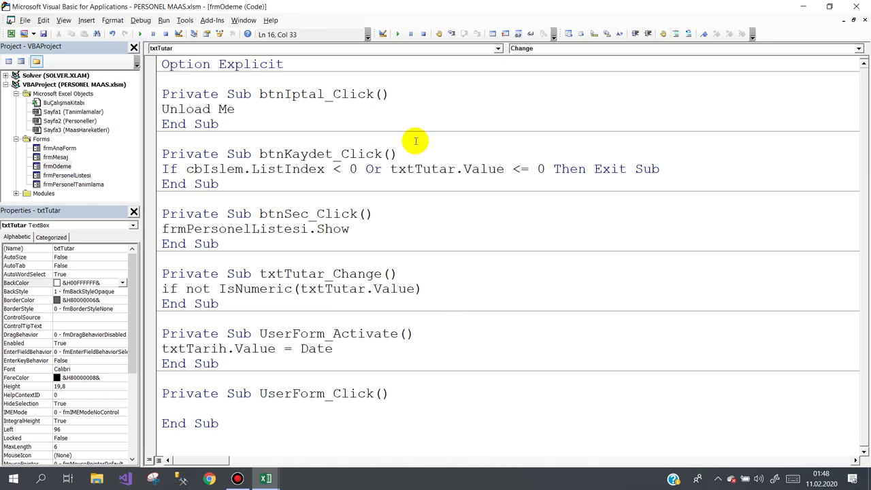
{"action": "type", "text": " then"}
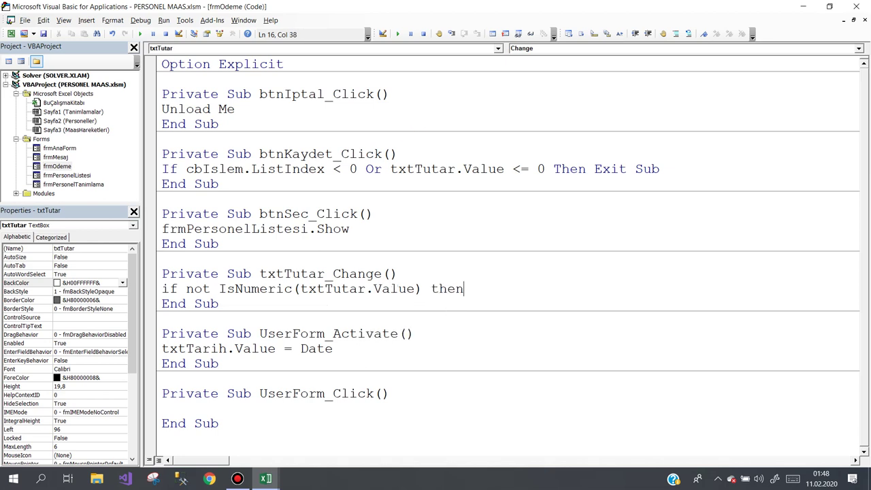
{"action": "type", "text": " txtt"}
{"action": "key", "text": "ctrl+space"}
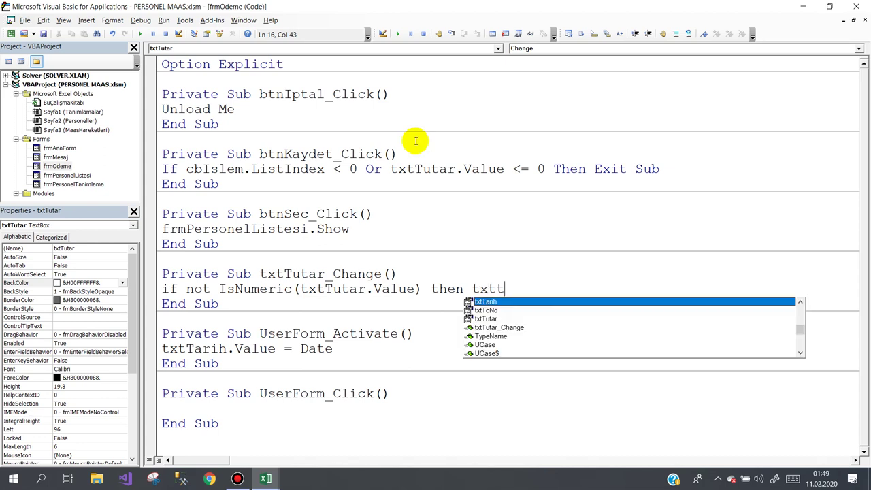
{"action": "key", "text": "Down"}
{"action": "key", "text": "Down"}
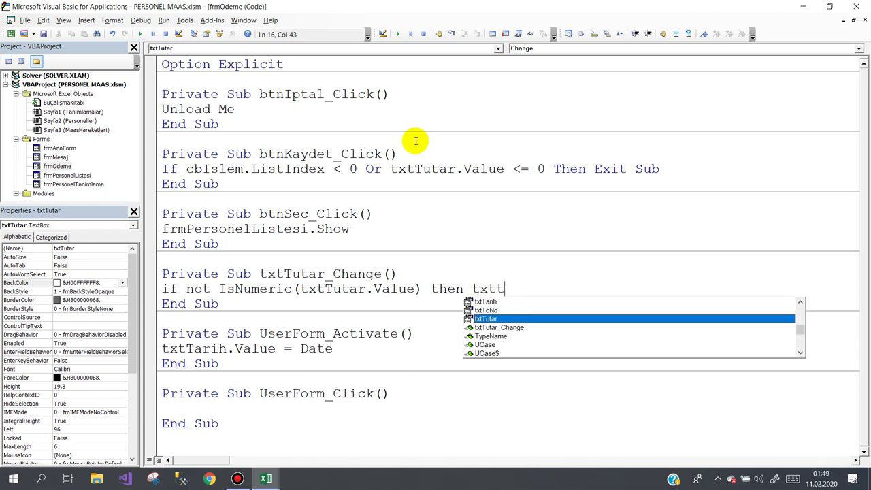
{"action": "type", "text": ".va=\"\""}
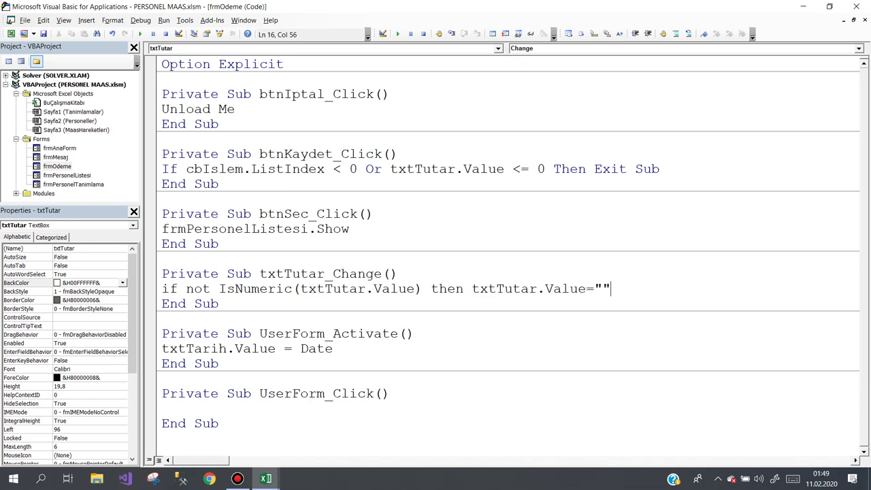
{"action": "key", "text": "Down"}
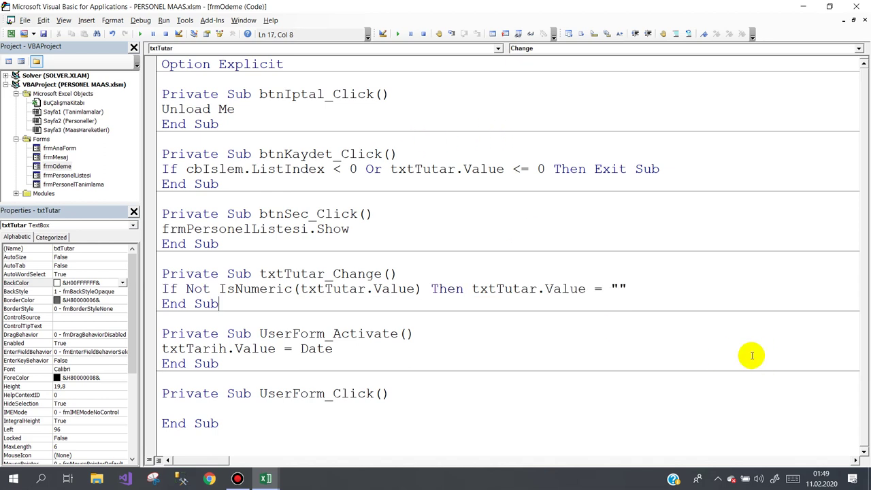
{"action": "left_click", "coordinate": [658, 285]}
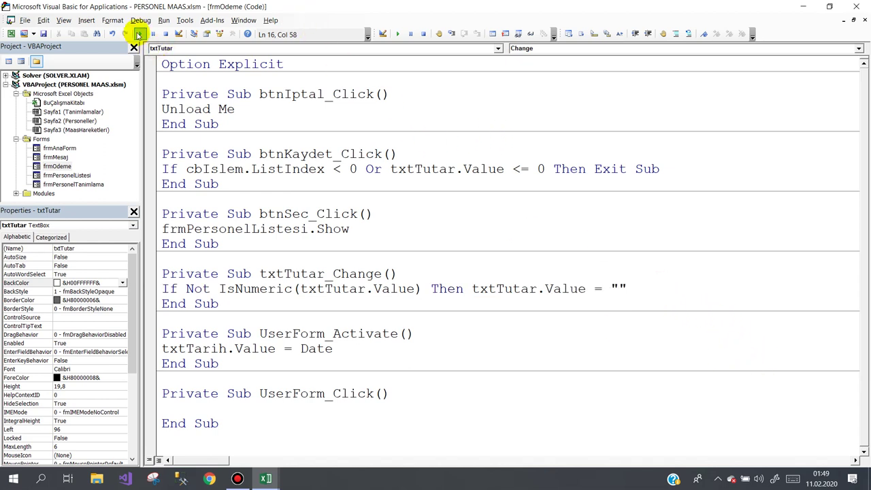
- Run the form and enter 234523 in Tutar to test the numeric check
{"action": "left_click", "coordinate": [140, 34]}
{"action": "left_click", "coordinate": [509, 238]}
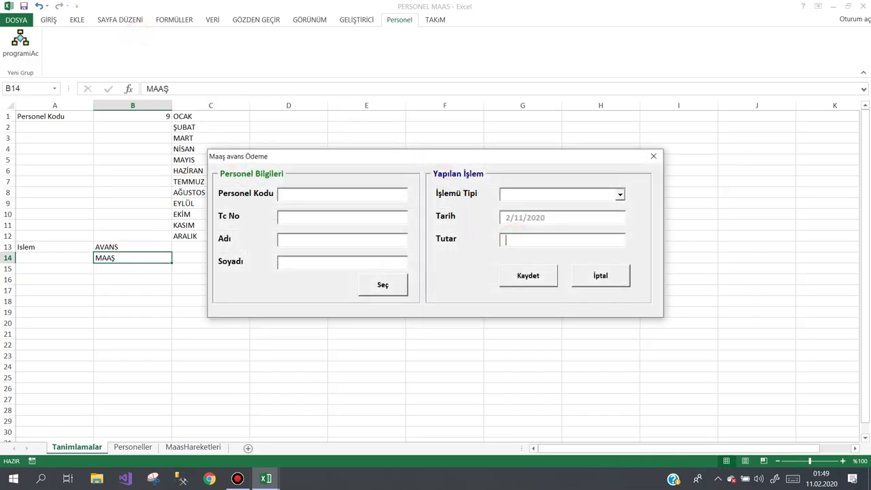
{"action": "type", "text": "234523"}
{"action": "double_click", "coordinate": [535, 239]}
- Close the test form and change txtTutar's MaxLength from 6 to 0
{"action": "left_click", "coordinate": [620, 275]}
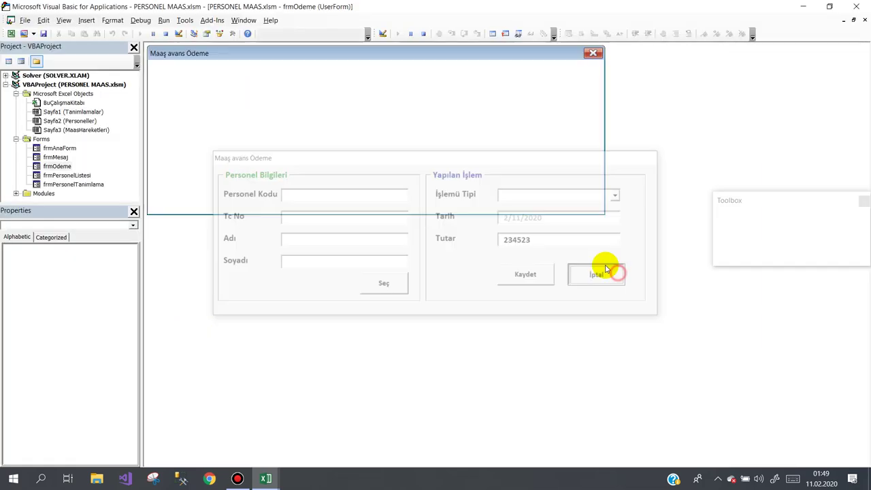
{"action": "left_click", "coordinate": [474, 135]}
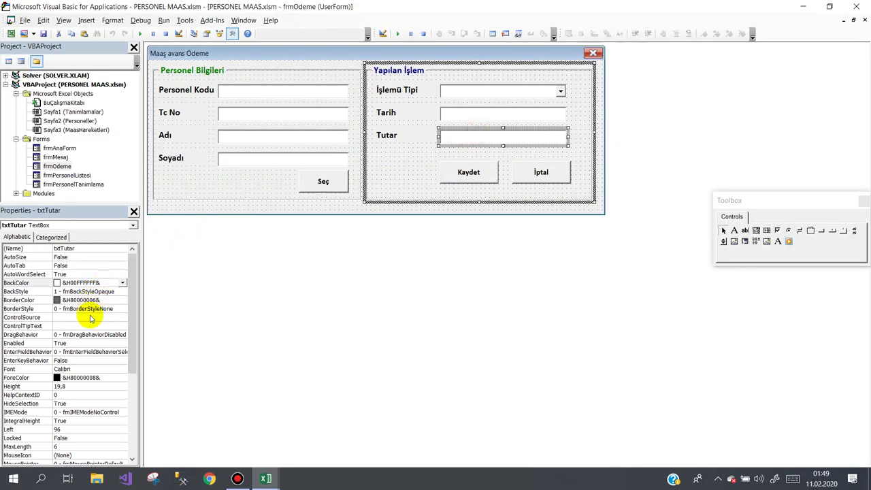
{"action": "scroll", "coordinate": [81, 365], "scroll_direction": "down", "scroll_amount": 1}
{"action": "scroll", "coordinate": [81, 364], "scroll_direction": "down", "scroll_amount": 1}
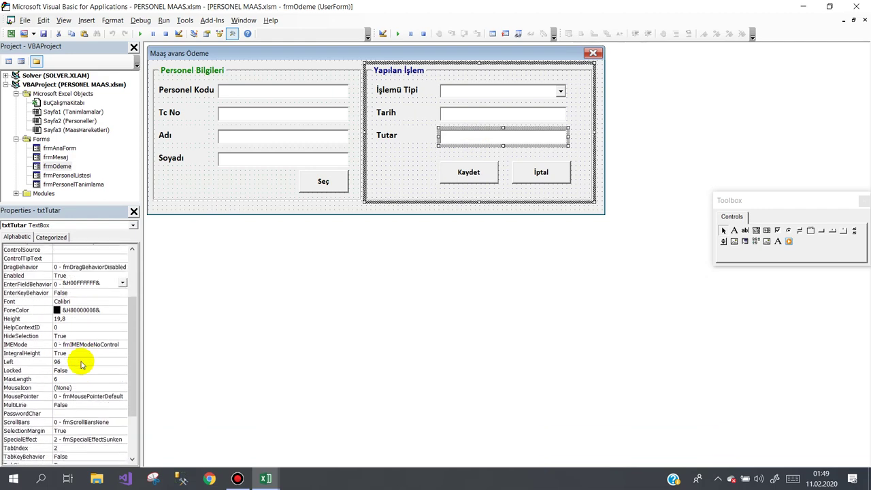
{"action": "scroll", "coordinate": [81, 365], "scroll_direction": "down", "scroll_amount": 1}
{"action": "scroll", "coordinate": [81, 365], "scroll_direction": "down", "scroll_amount": 2}
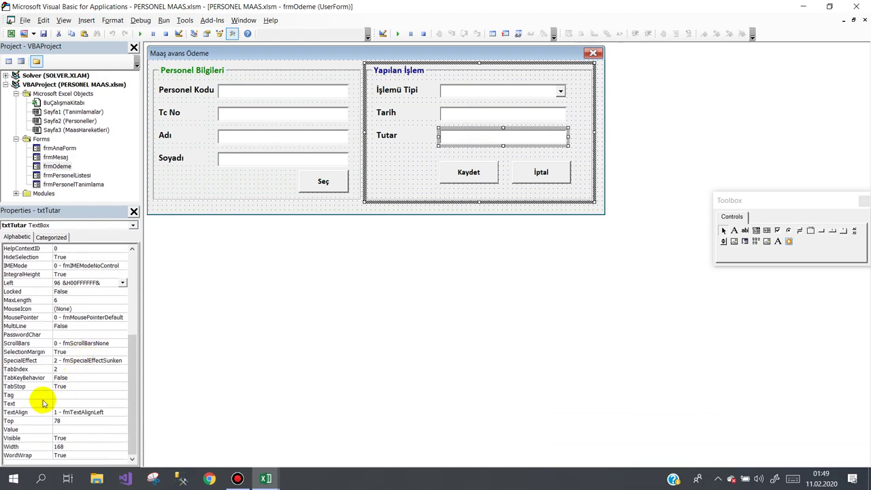
{"action": "left_click", "coordinate": [18, 300]}
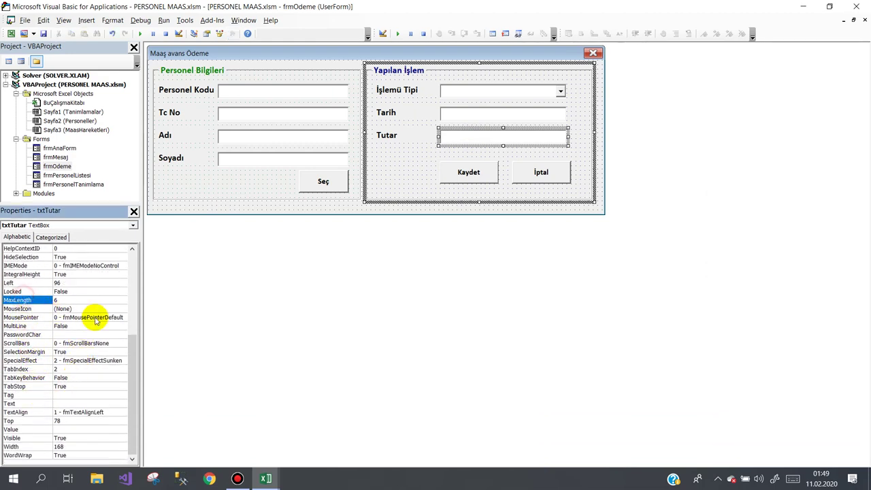
{"action": "double_click", "coordinate": [43, 300]}
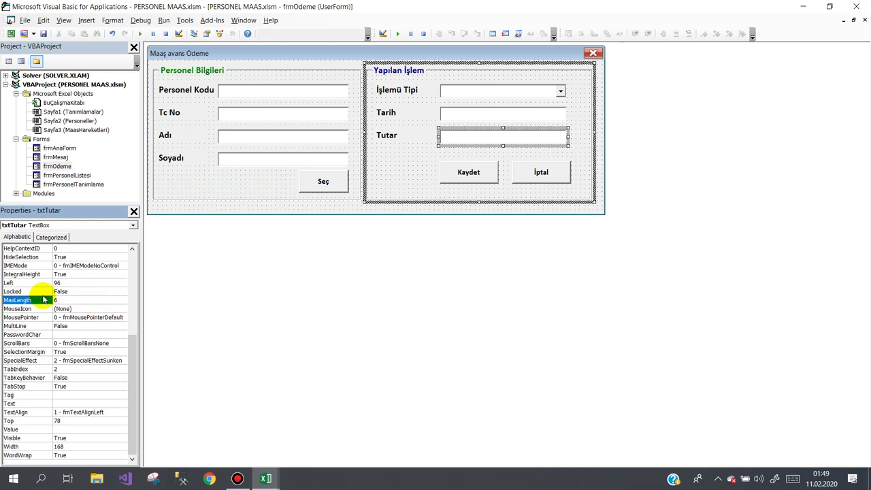
{"action": "left_click", "coordinate": [77, 300]}
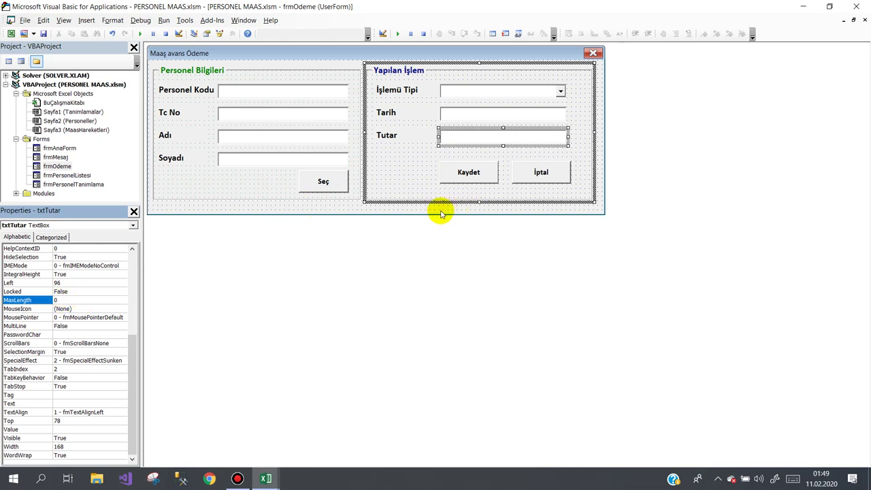
{"action": "left_click", "coordinate": [440, 211]}
- Select the Kaydet button and bring up its click code
{"action": "left_click", "coordinate": [460, 136]}
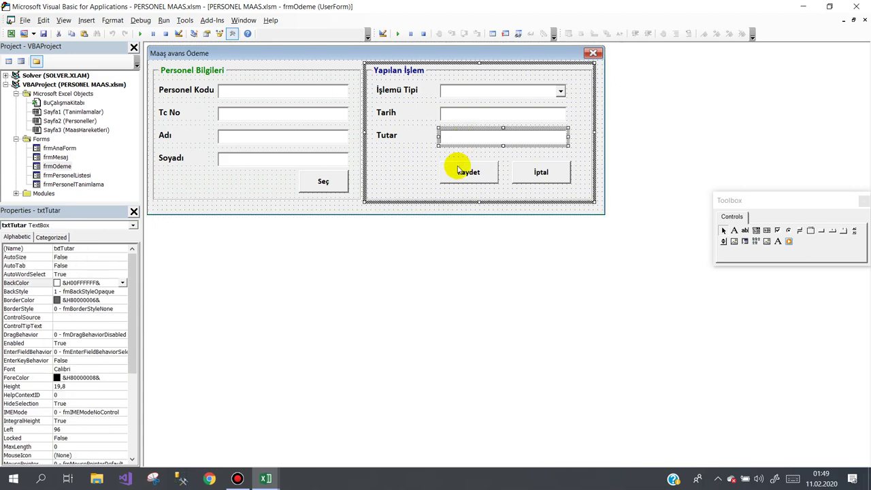
{"action": "left_click", "coordinate": [441, 209]}
{"action": "left_click", "coordinate": [468, 174]}
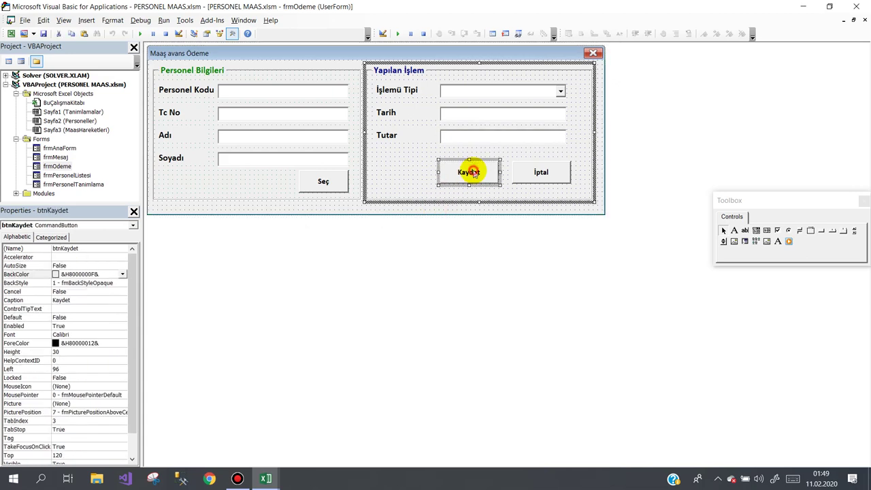
{"action": "left_click", "coordinate": [447, 206]}
- Add 'Dim x As Long' and 'Dim sor As Byte' at the top of btnKaydet_Click
{"action": "double_click", "coordinate": [467, 171]}
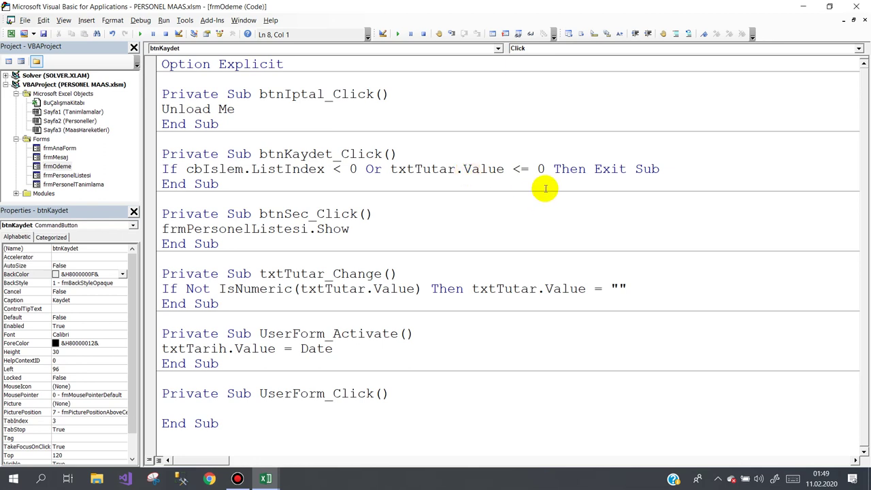
{"action": "left_click", "coordinate": [404, 154]}
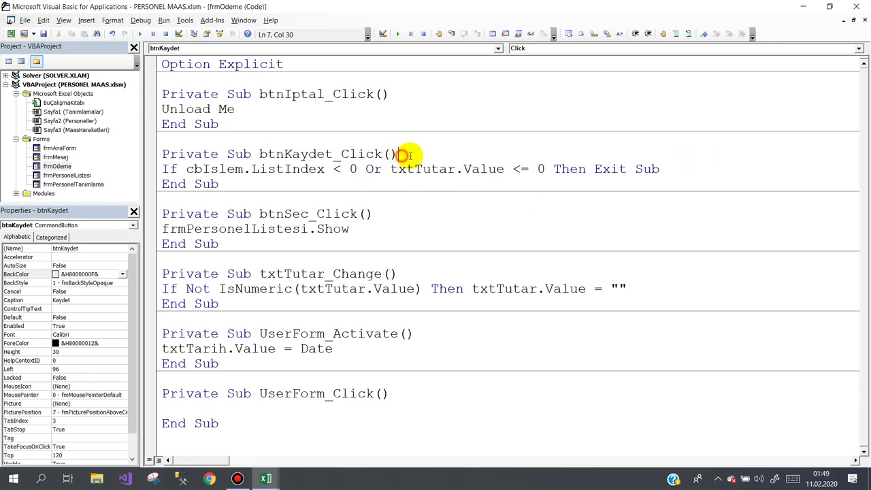
{"action": "key", "text": "Return"}
{"action": "type", "text": "dim "}
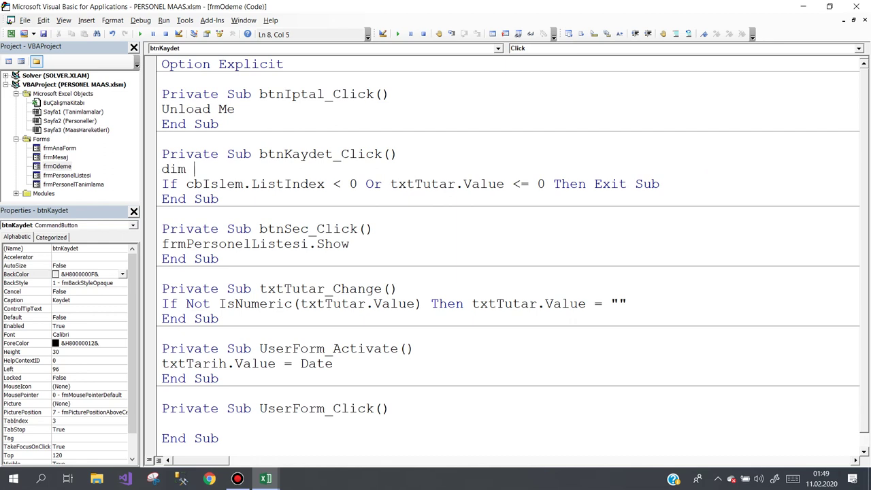
{"action": "type", "text": "x as long"}
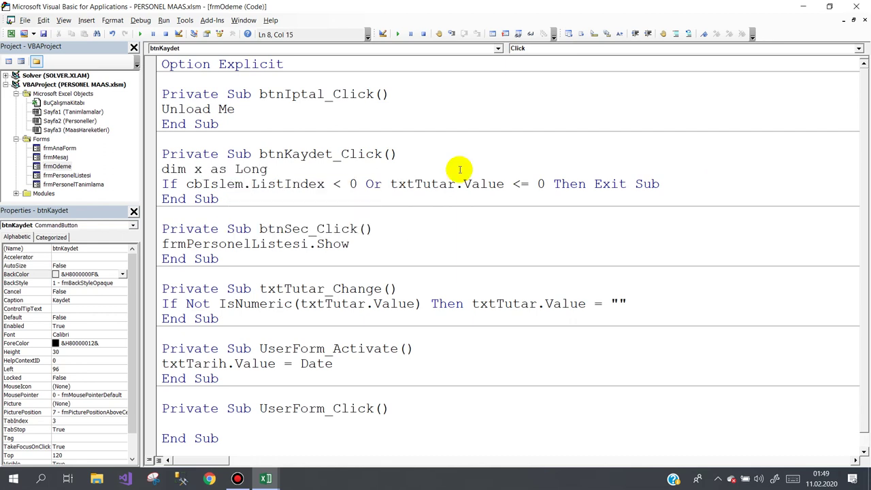
{"action": "key", "text": "Return"}
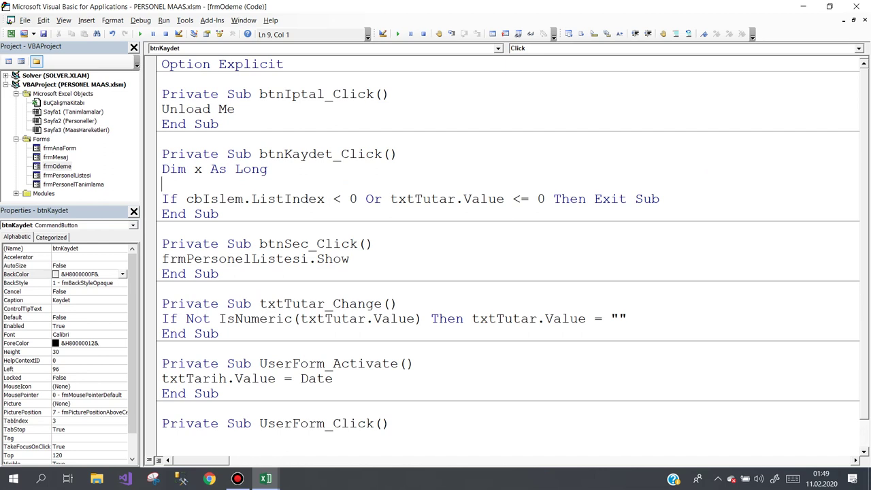
{"action": "type", "text": "dim so ar"}
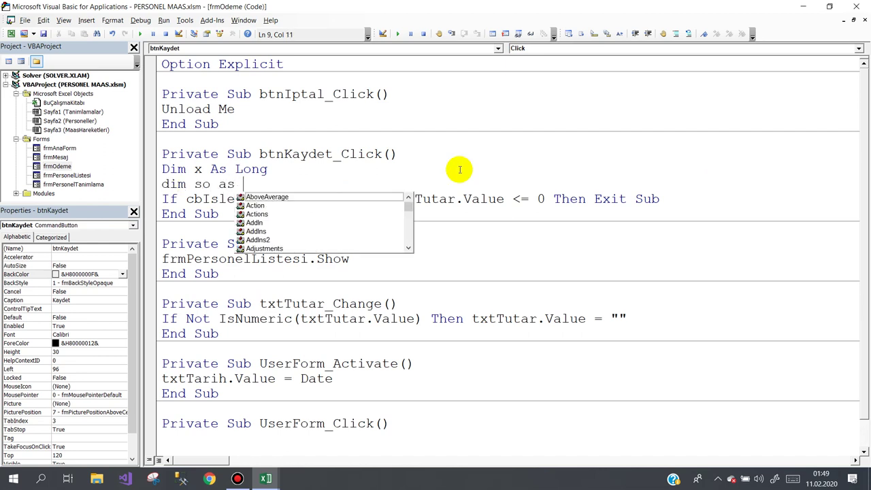
{"action": "key", "text": "BackSpace"}
{"action": "key", "text": "BackSpace"}
{"action": "key", "text": "BackSpace"}
{"action": "key", "text": "BackSpace"}
{"action": "key", "text": "BackSpace"}
{"action": "type", "text": "or"}
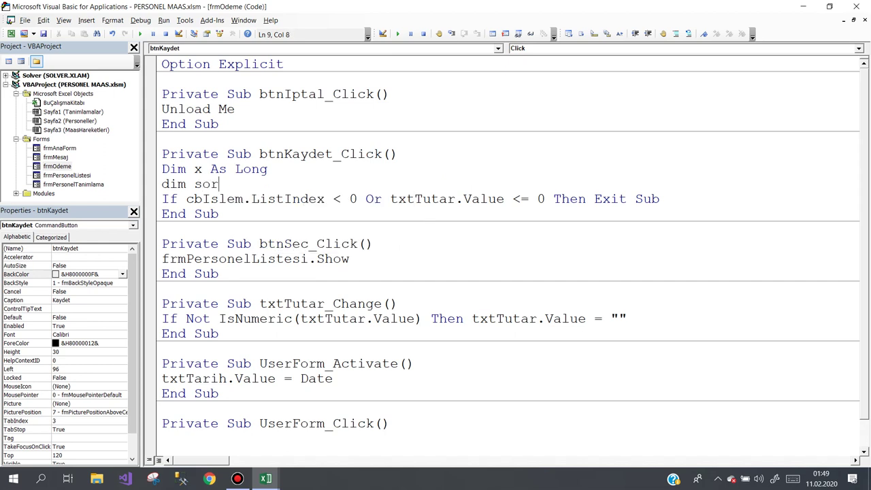
{"action": "type", "text": " as by"}
{"action": "key", "text": "Tab"}
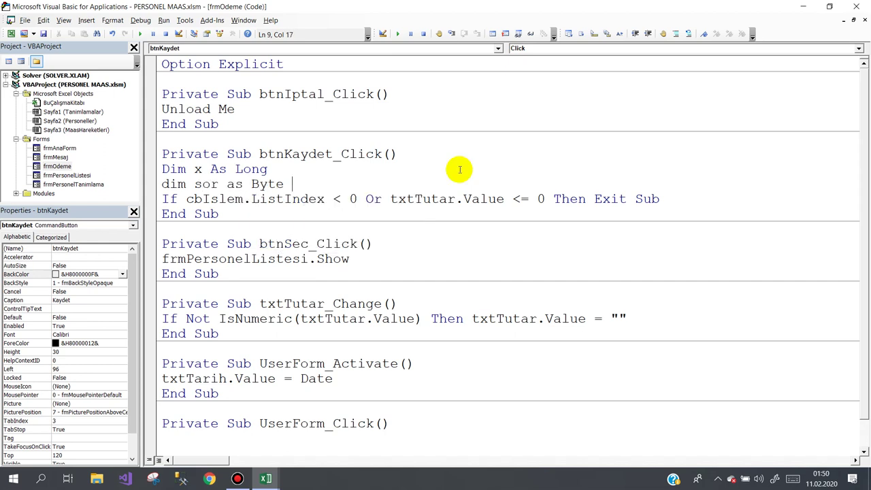
{"action": "key", "text": "Return"}
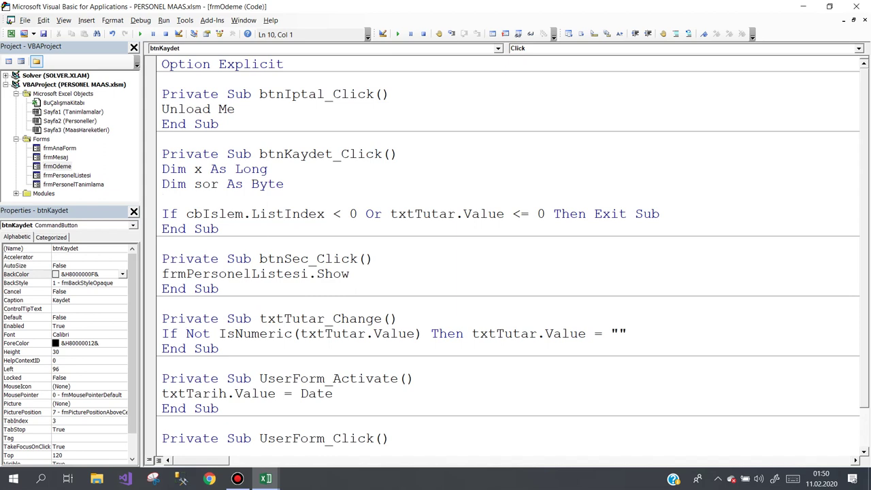
{"action": "type", "text": "so"}
{"action": "key", "text": "BackSpace"}
{"action": "key", "text": "BackSpace"}
{"action": "left_click", "coordinate": [673, 216]}
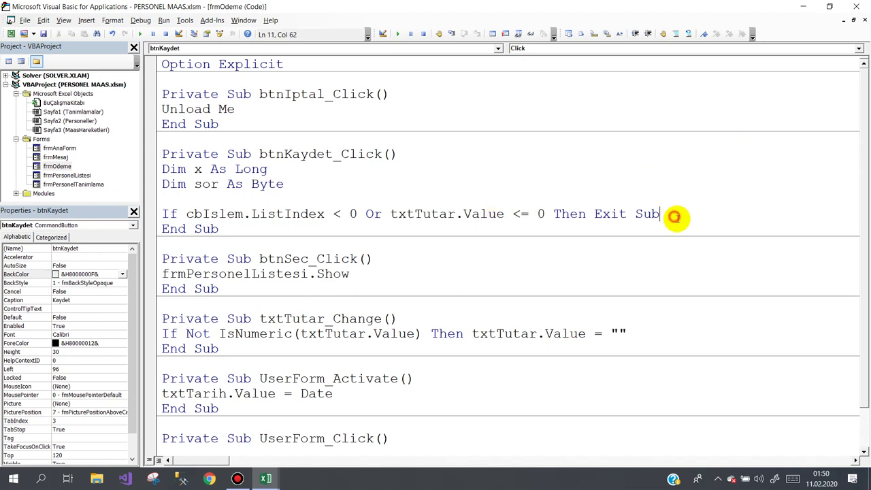
- Add sor = MsgBox("İşlem Kaydedilsin mi?", vbYesNo + vbDefaultButton1 + vbQuestion, "KAYDET") after the check
{"action": "key", "text": "Return"}
{"action": "key", "text": "Return"}
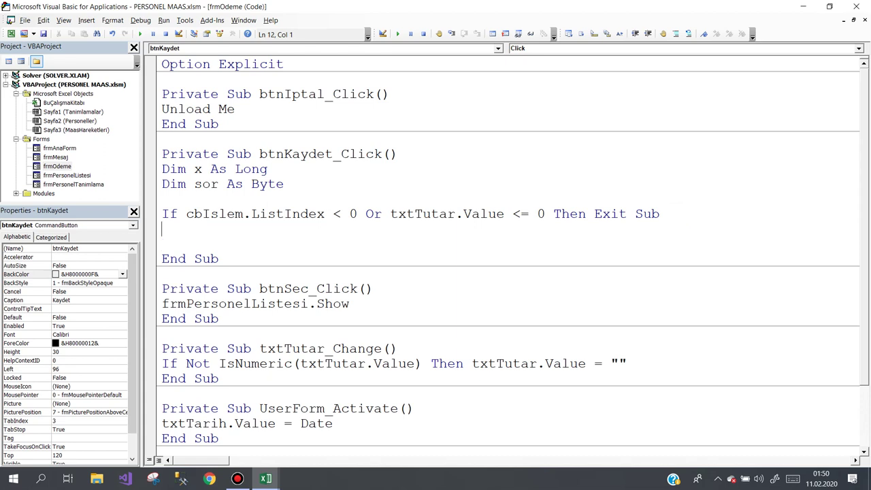
{"action": "type", "text": "sor=m"}
{"action": "type", "text": "sg"}
{"action": "key", "text": "ctrl+space"}
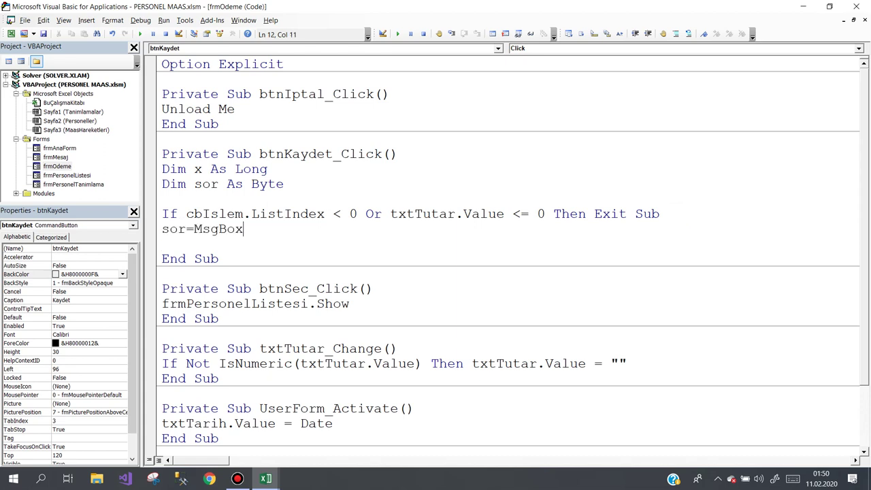
{"action": "type", "text": "(\""}
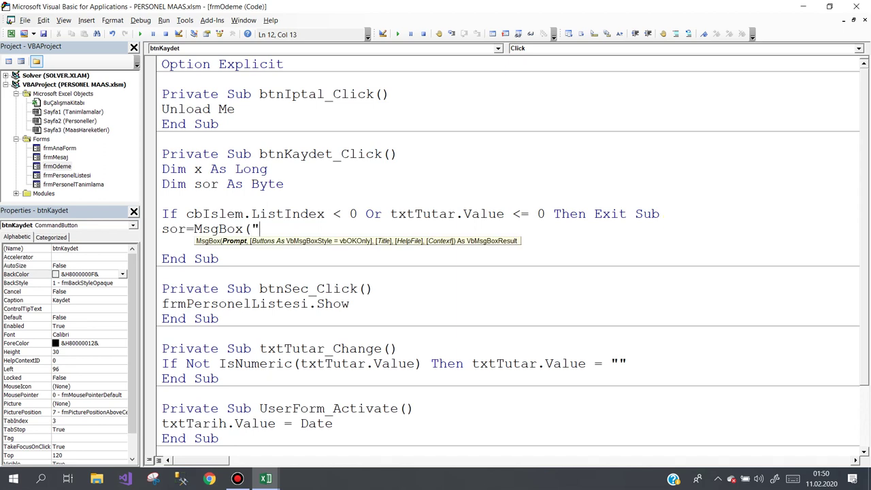
{"action": "type", "text": "İ"}
{"action": "type", "text": "şlem Kayd"}
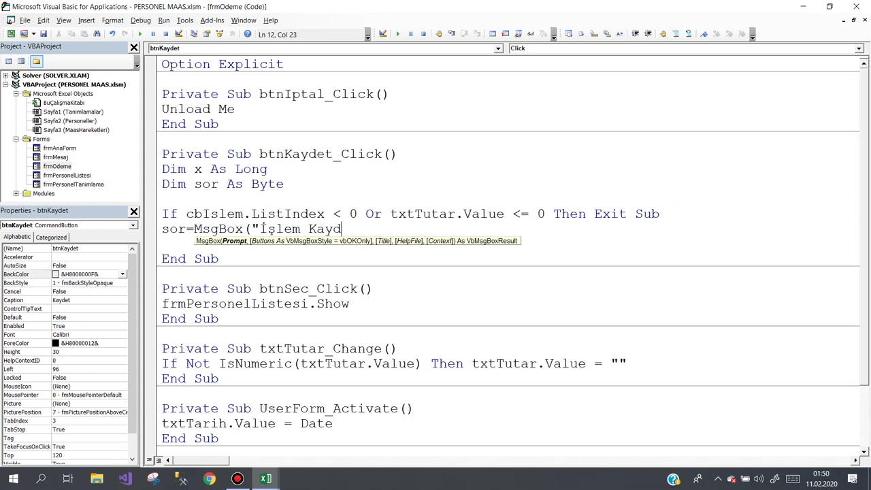
{"action": "type", "text": "edilsin mi"}
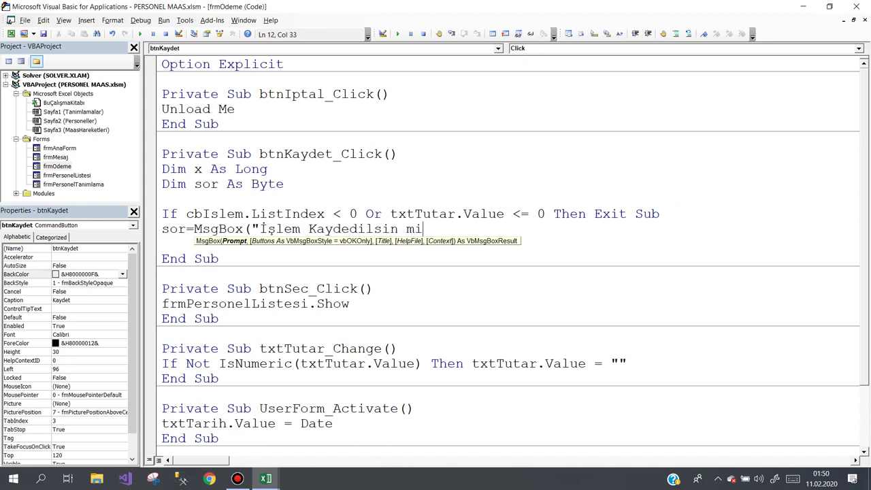
{"action": "type", "text": "?\""}
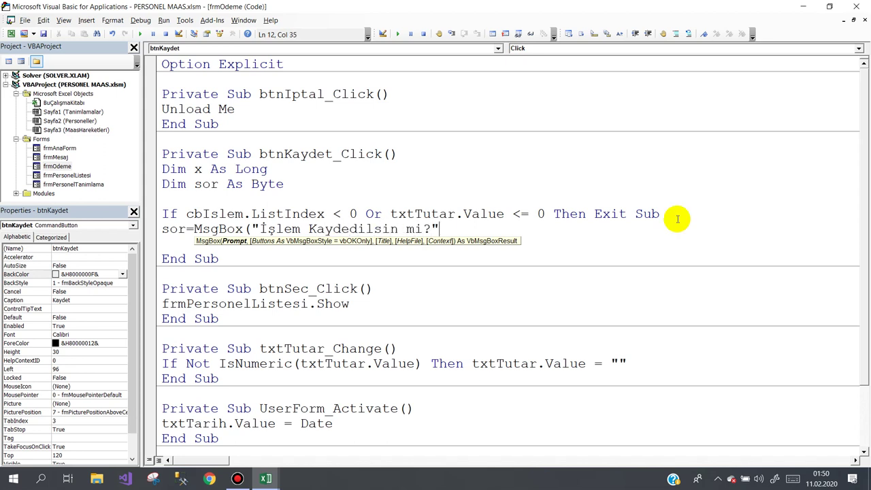
{"action": "type", "text": ",vb"}
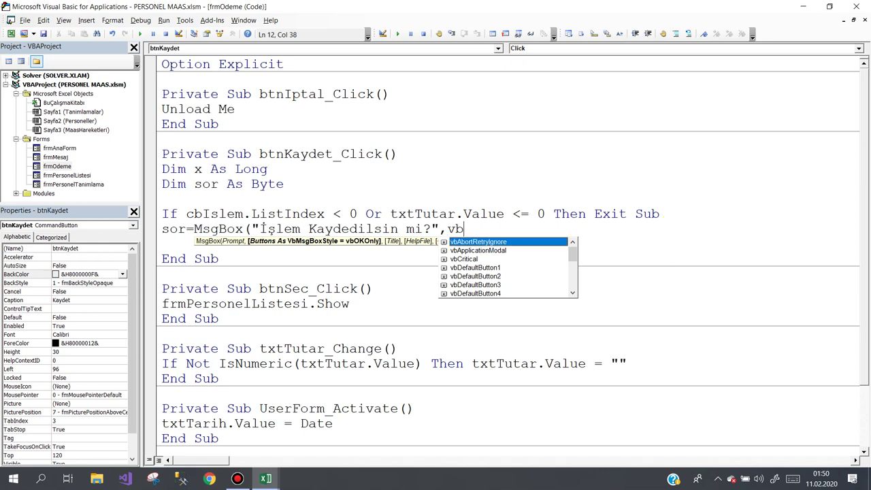
{"action": "key", "text": "Down"}
{"action": "key", "text": "Down"}
{"action": "key", "text": "Down"}
{"action": "key", "text": "Down"}
{"action": "key", "text": "Down"}
{"action": "key", "text": "Down"}
{"action": "key", "text": "Down"}
{"action": "key", "text": "Down"}
{"action": "key", "text": "Down"}
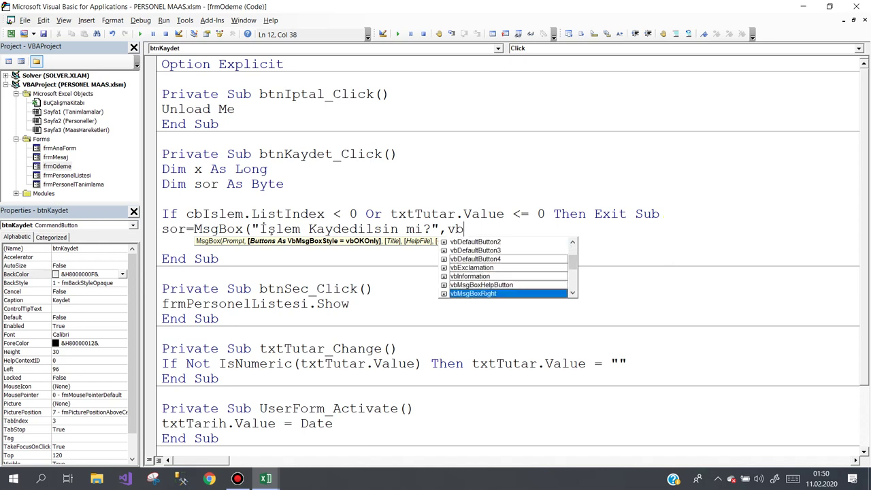
{"action": "key", "text": "Down"}
{"action": "key", "text": "Down"}
{"action": "key", "text": "Down"}
{"action": "key", "text": "Down"}
{"action": "key", "text": "Down"}
{"action": "key", "text": "Down"}
{"action": "key", "text": "Down"}
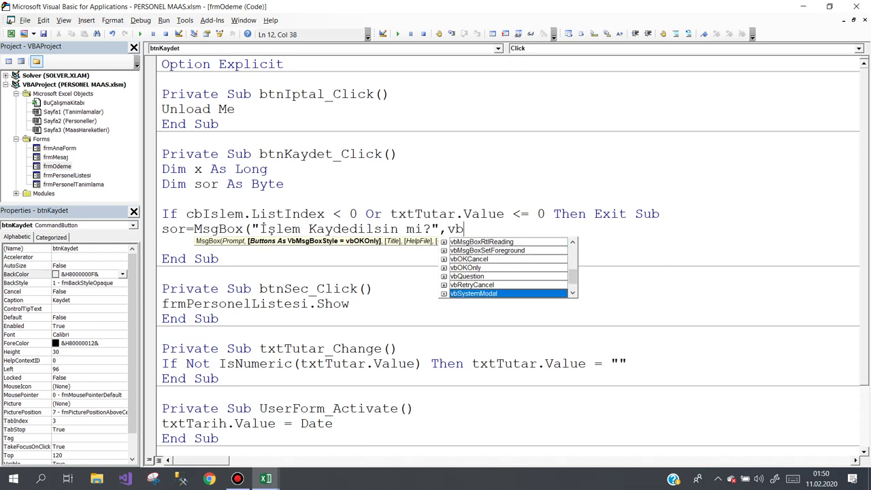
{"action": "key", "text": "Down"}
{"action": "key", "text": "Down"}
{"action": "key", "text": "Up"}
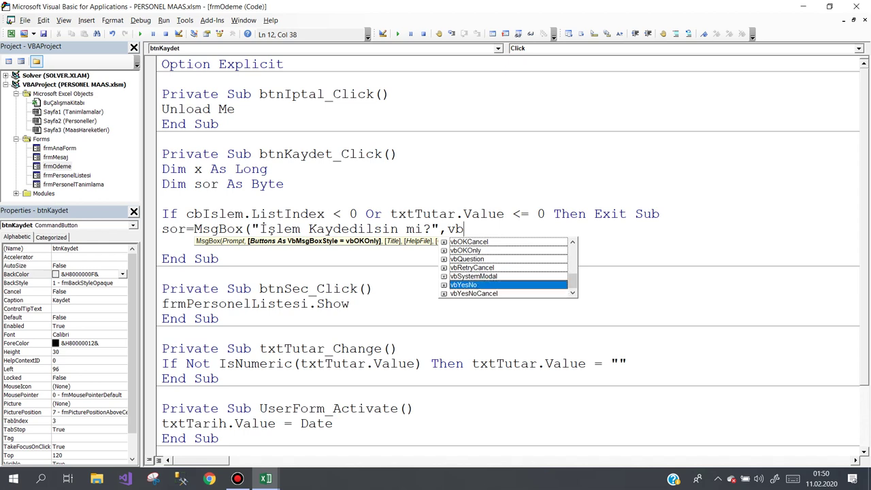
{"action": "type", "text": "YesNo+"}
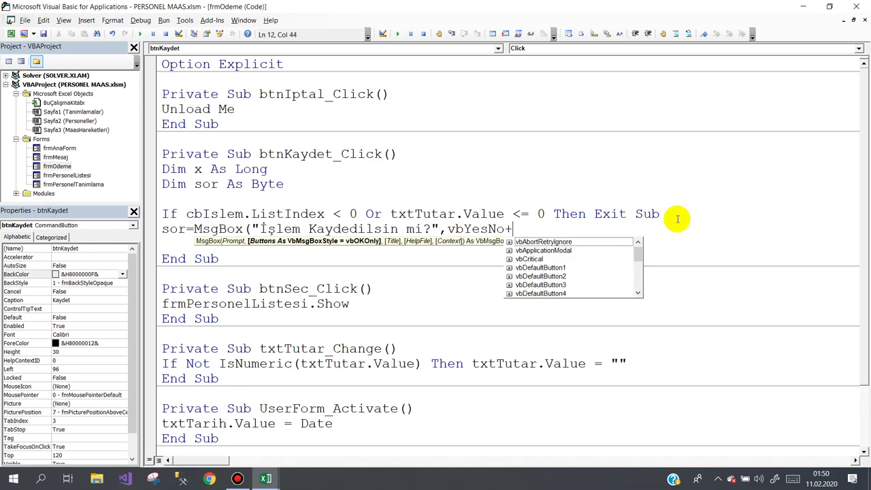
{"action": "key", "text": "Down"}
{"action": "key", "text": "Down"}
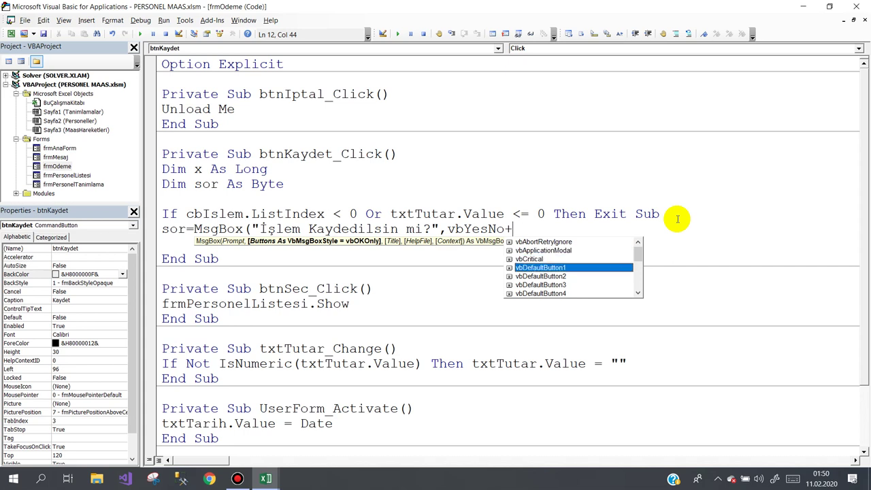
{"action": "type", "text": "+"}
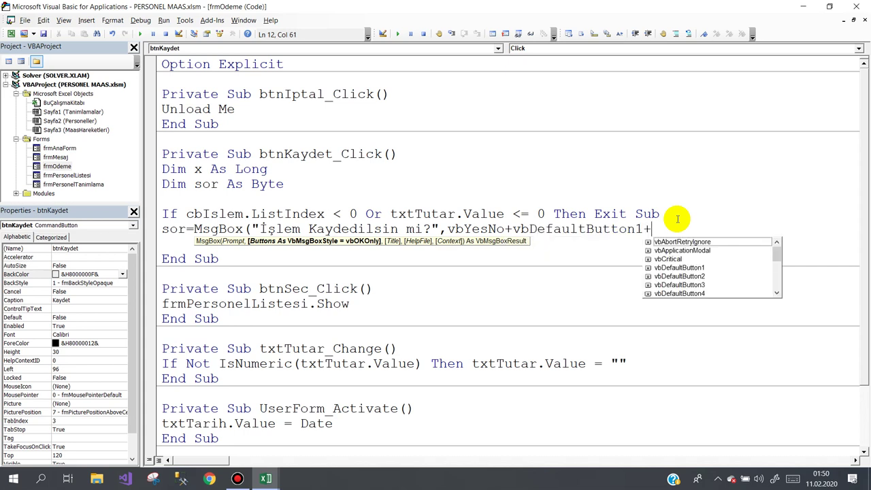
{"action": "type", "text": "vb"}
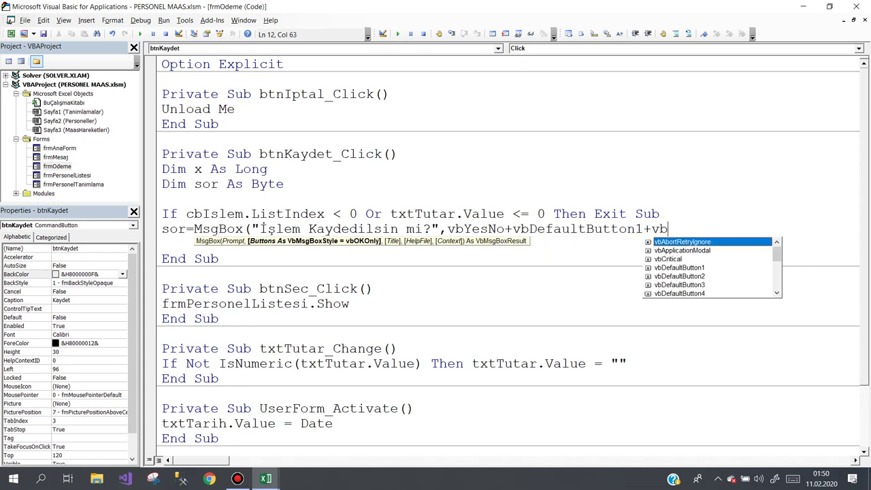
{"action": "type", "text": "q"}
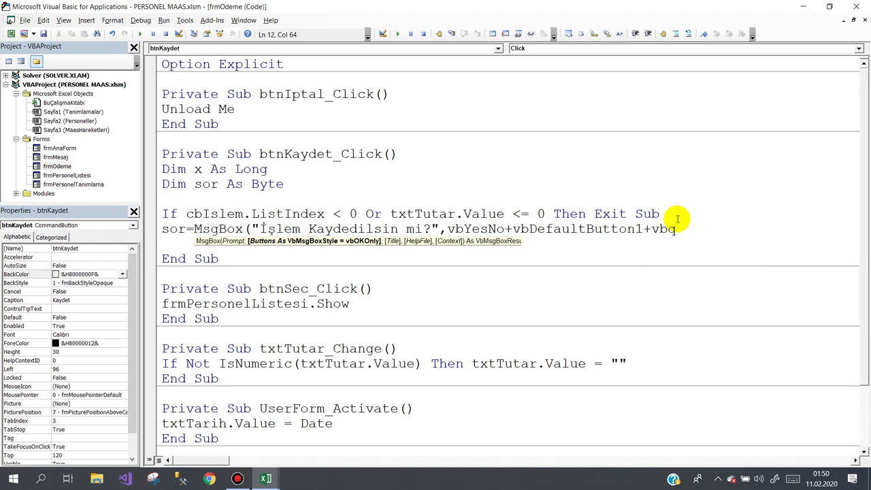
{"action": "type", "text": ","}
{"action": "type", "text": "K"}
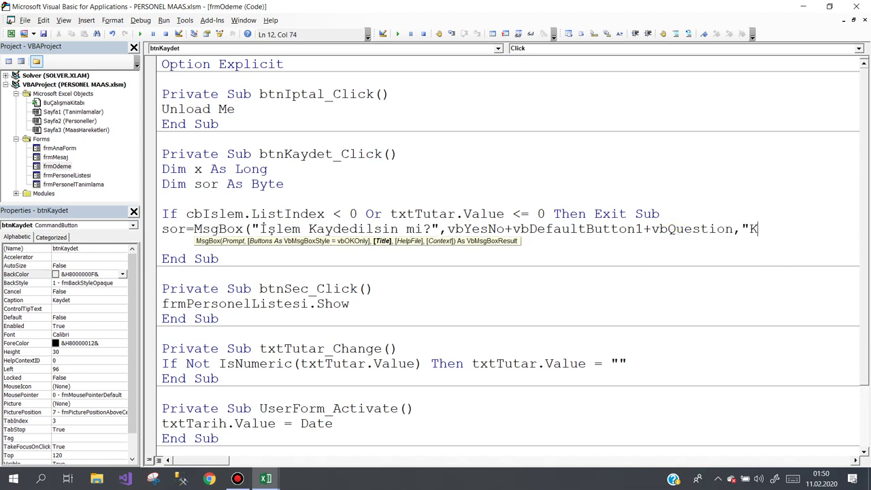
{"action": "type", "text": "AYDET\""}
{"action": "type", "text": ")"}
{"action": "key", "text": "Return"}
{"action": "type", "text": "i"}
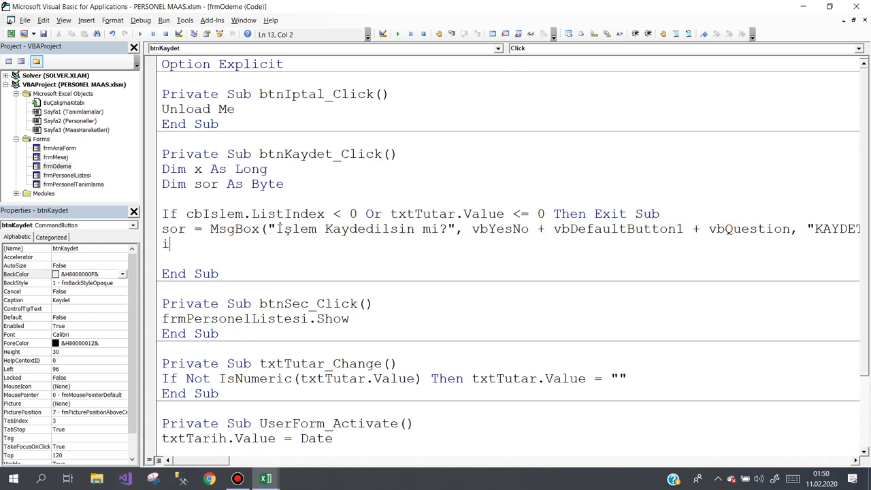
{"action": "type", "text": "f sor=7 "}
{"action": "type", "text": "then exi"}
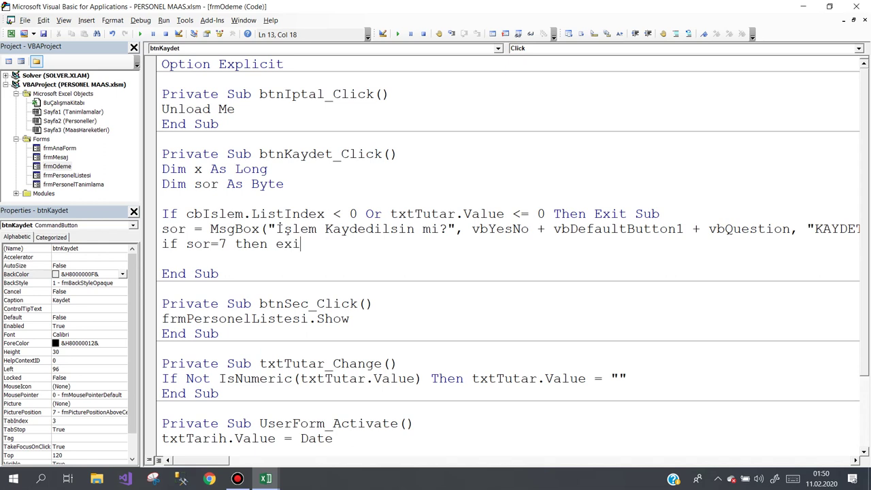
{"action": "type", "text": "t su"}
- Finish 'If sor = 7 Then Exit Sub' with the comment 'Hayır buttonuna tıklanırsa çık'
{"action": "key", "text": "BackSpace"}
{"action": "type", "text": "Hayıt"}
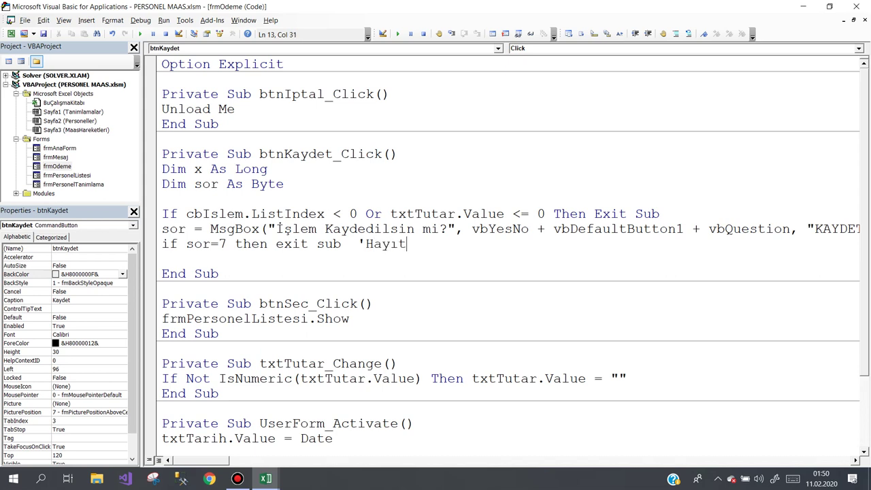
{"action": "key", "text": "BackSpace"}
{"action": "key", "text": "BackSpace"}
{"action": "type", "text": "r "}
{"action": "type", "text": "buttonuna "}
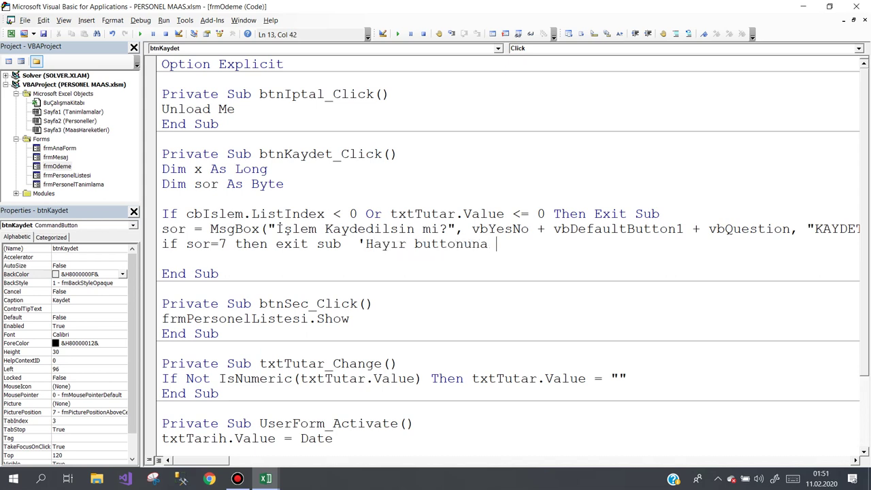
{"action": "type", "text": "tıklanır"}
{"action": "type", "text": "sa çık"}
{"action": "key", "text": "Return"}
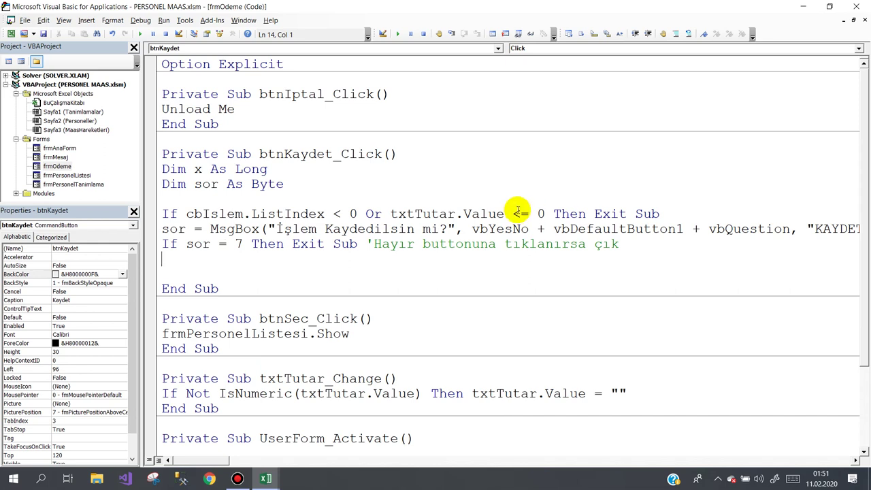
- Switch to the PERSONEL MAAS workbook's MaasHareketleri sheet
{"action": "left_click", "coordinate": [265, 478]}
{"action": "left_click", "coordinate": [205, 434]}
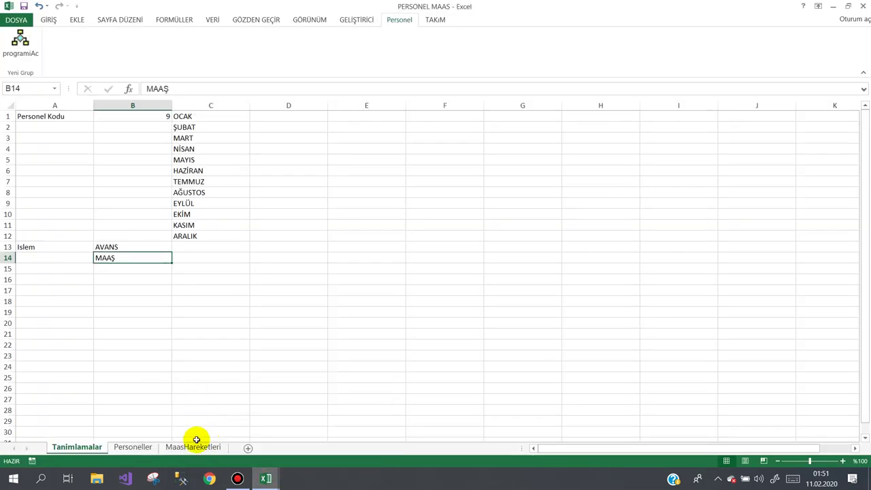
{"action": "left_click", "coordinate": [196, 447]}
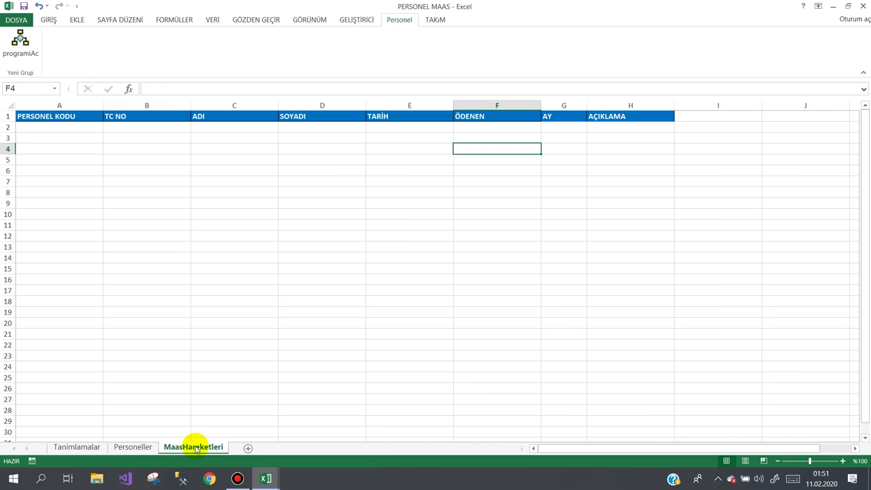
{"action": "right_click", "coordinate": [196, 449]}
{"action": "left_click", "coordinate": [196, 449]}
{"action": "double_click", "coordinate": [196, 447]}
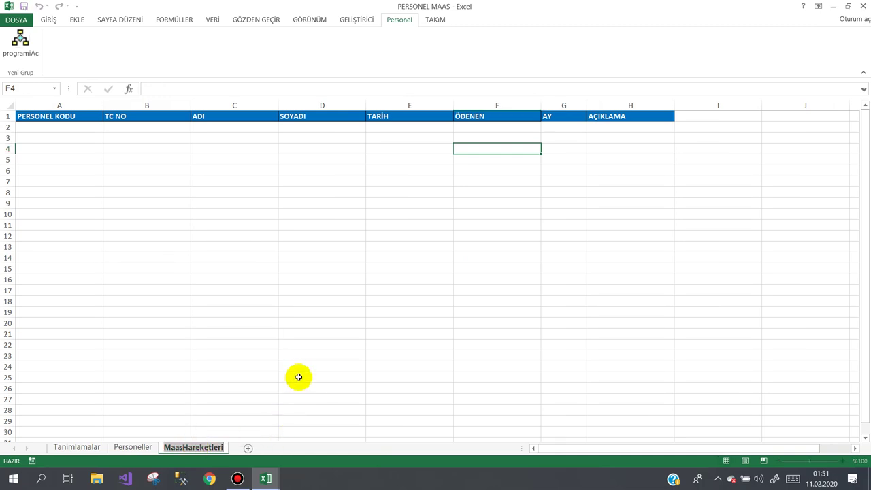
{"action": "left_click", "coordinate": [215, 278]}
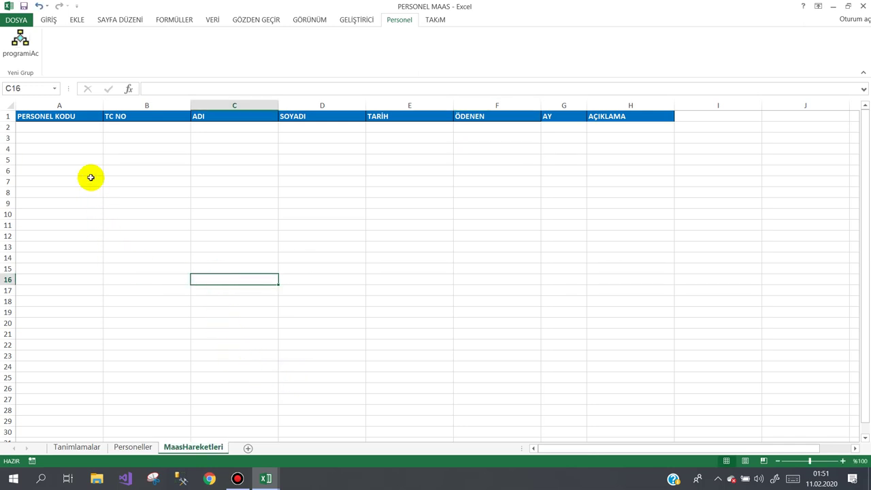
{"action": "left_click", "coordinate": [78, 133]}
{"action": "left_click", "coordinate": [76, 126]}
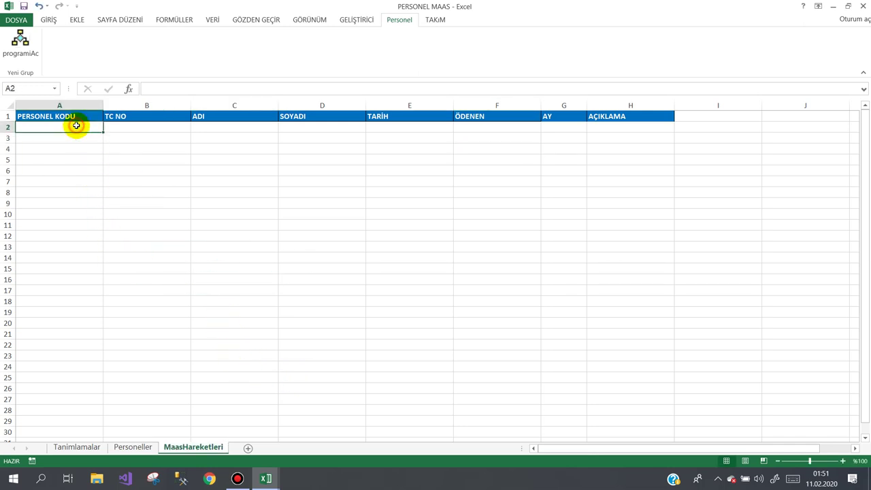
- Insert a blank column B before TC NO and head it İŞLEM KODU
{"action": "right_click", "coordinate": [121, 105]}
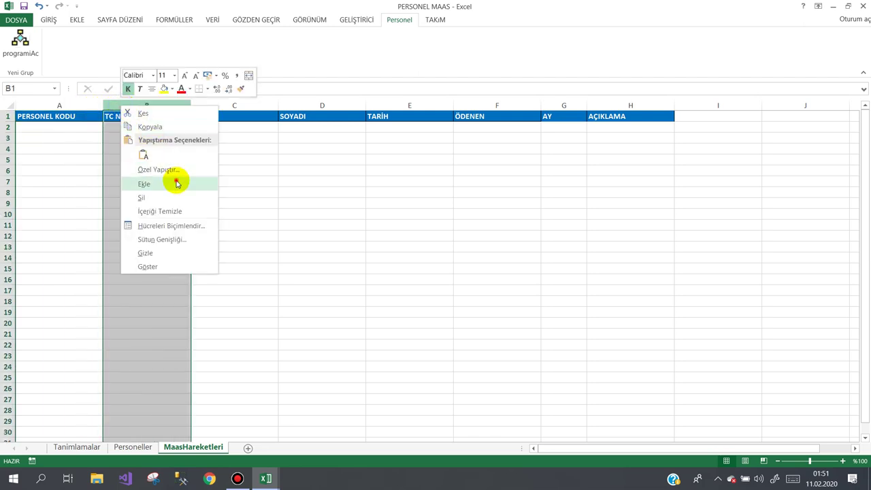
{"action": "left_click", "coordinate": [177, 184]}
{"action": "left_click", "coordinate": [145, 115]}
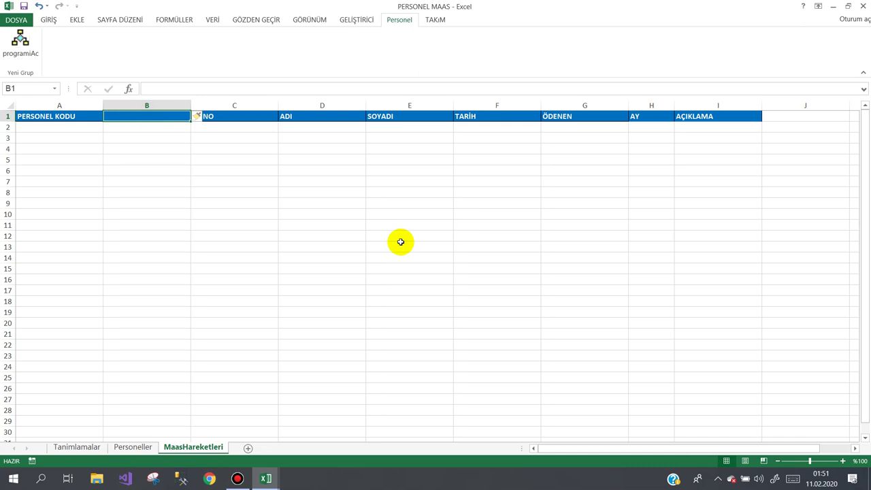
{"action": "type", "text": "İş"}
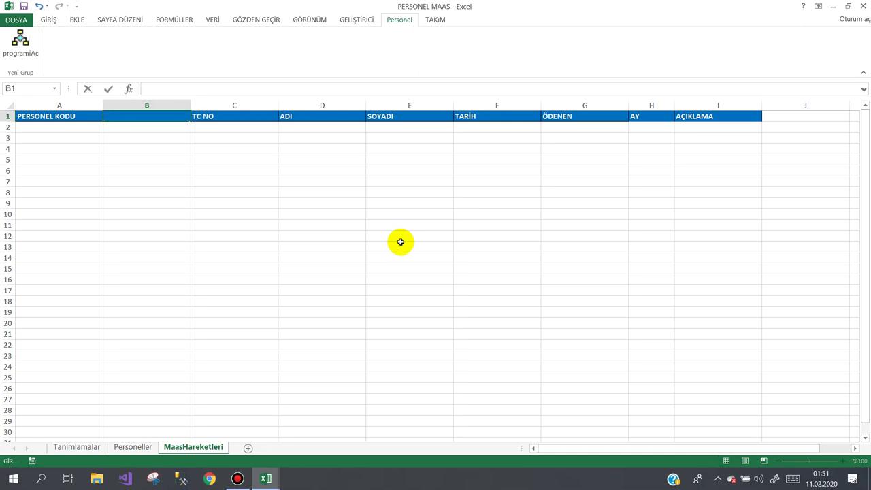
{"action": "type", "text": "LEM KODU"}
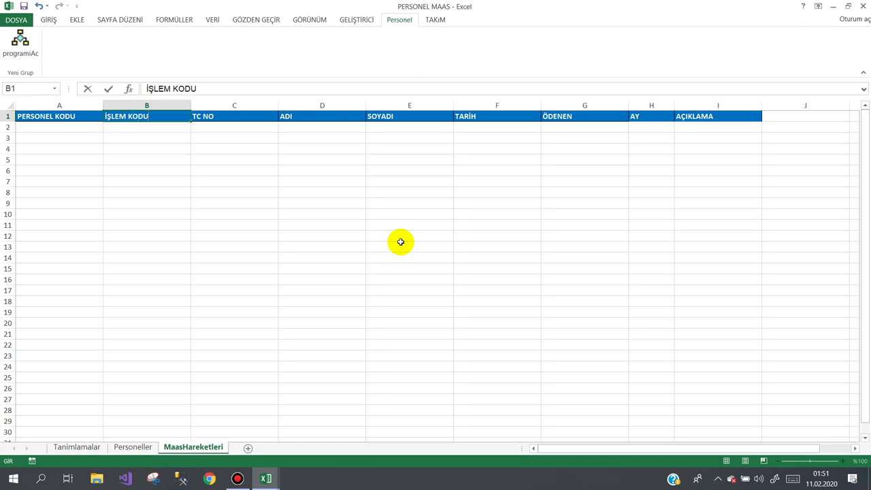
{"action": "key", "text": "Return"}
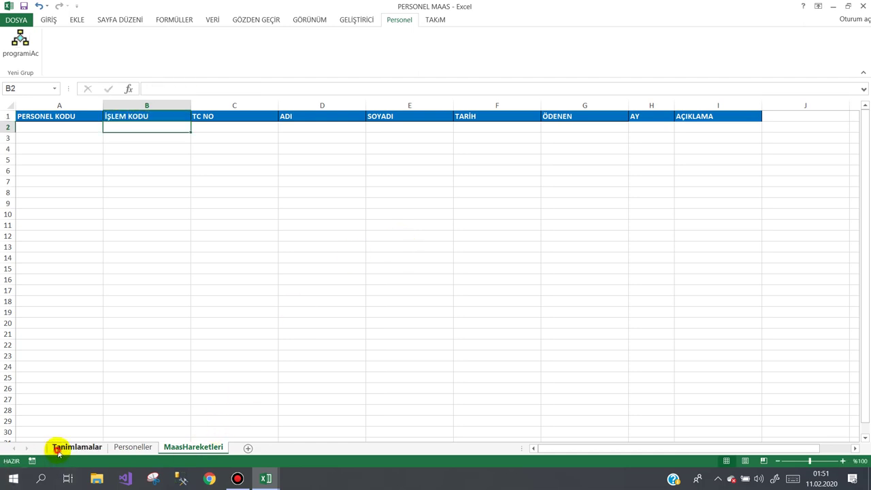
{"action": "left_click", "coordinate": [61, 448]}
- Enter 'İşlem Kodu' in cell D1 of the Tanimlamalar sheet
{"action": "left_click", "coordinate": [47, 270]}
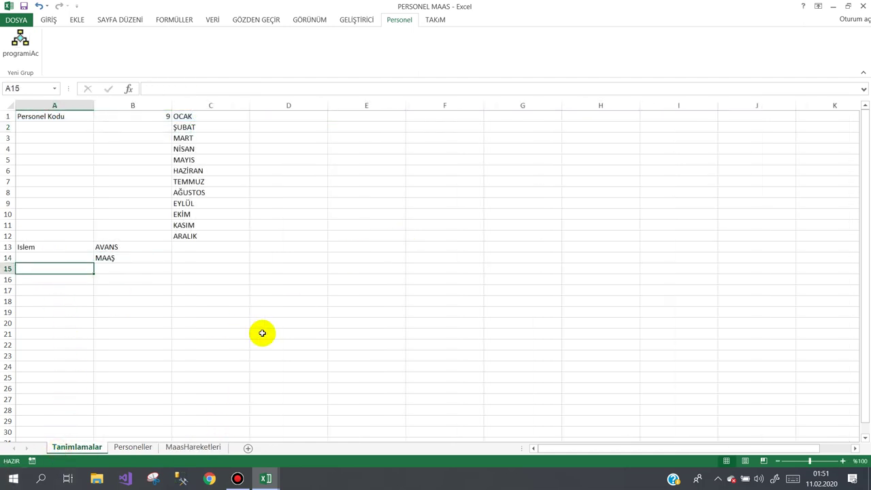
{"action": "type", "text": "İŞ"}
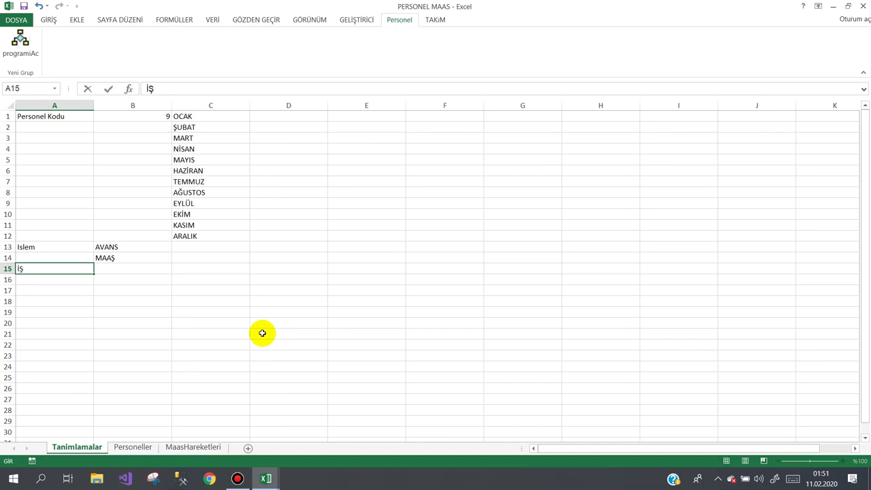
{"action": "key", "text": "BackSpace"}
{"action": "key", "text": "BackSpace"}
{"action": "left_click", "coordinate": [284, 114]}
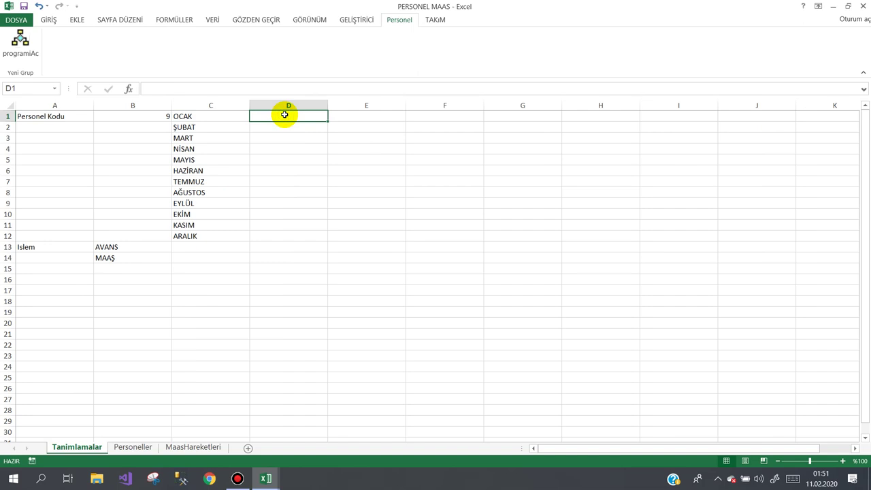
{"action": "type", "text": "İş"}
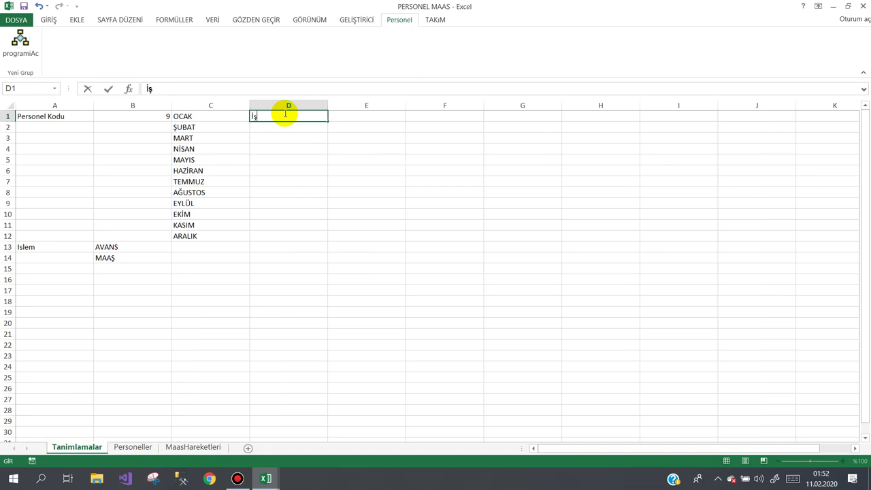
{"action": "type", "text": "odu"}
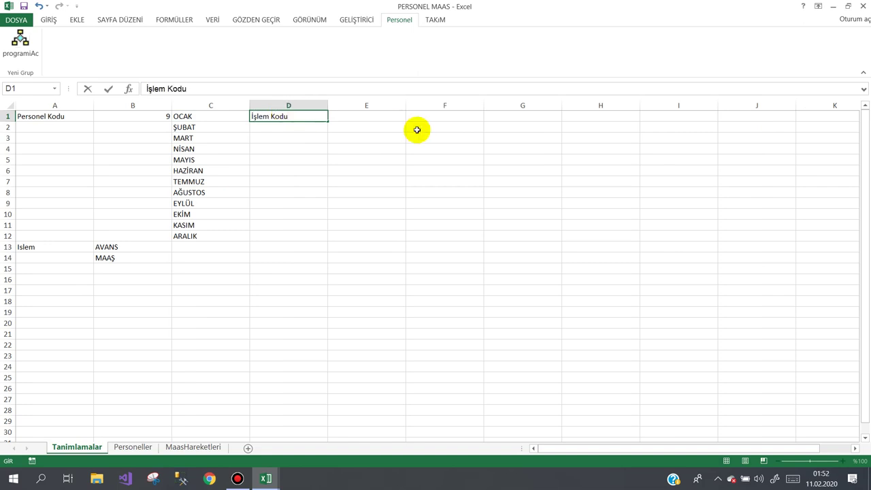
{"action": "left_click", "coordinate": [384, 119]}
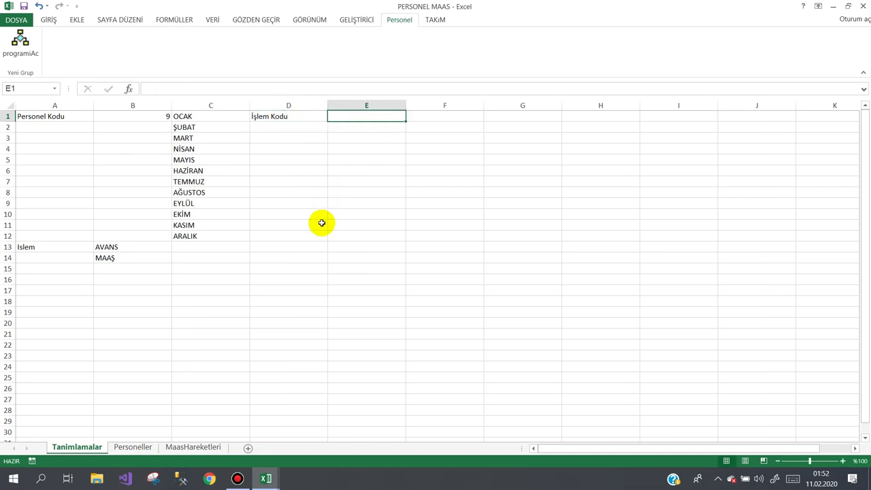
{"action": "mouse_move", "coordinate": [272, 478]}
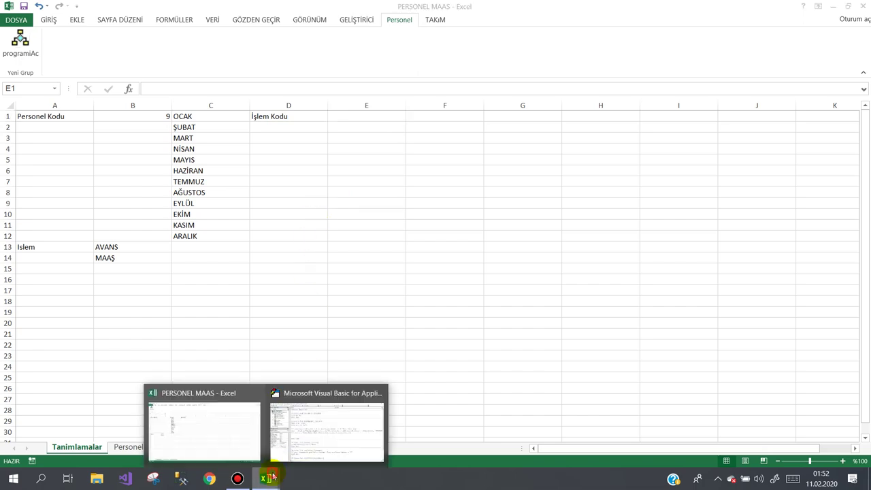
{"action": "left_click", "coordinate": [315, 424]}
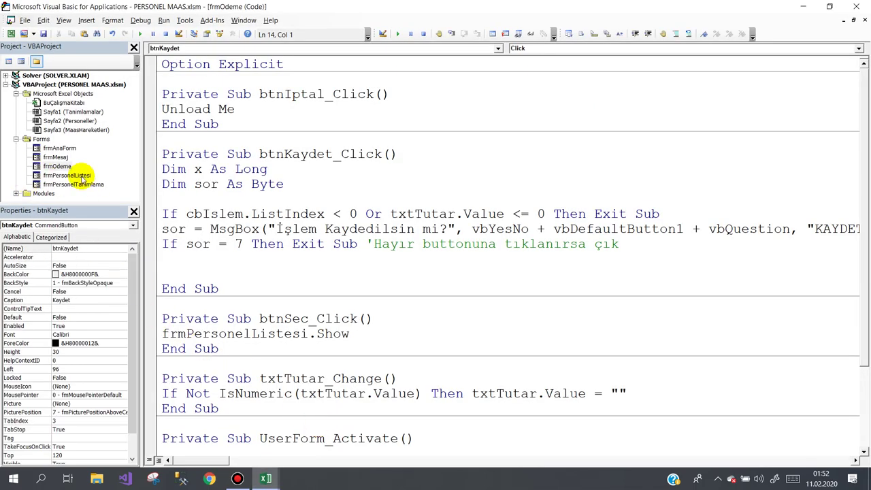
- In the frmOdeme designer, shift the Yapılan İşlem fields and Kaydet/İptal buttons lower
{"action": "double_click", "coordinate": [58, 167]}
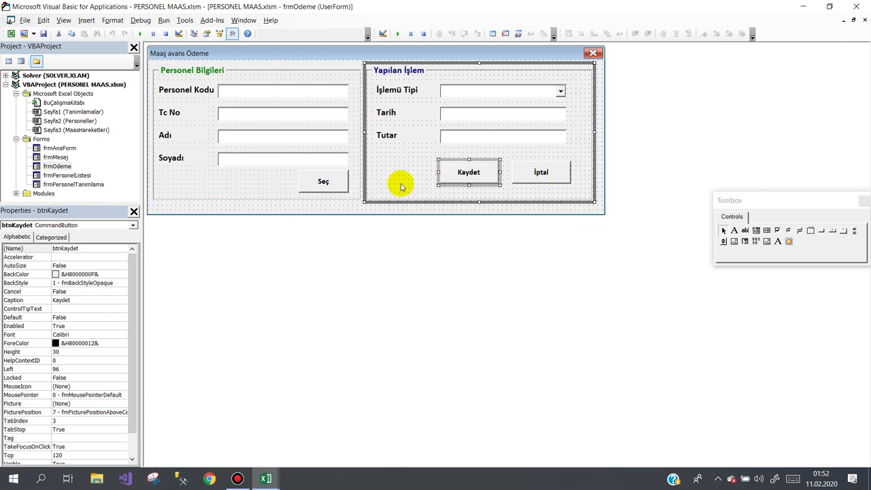
{"action": "left_click", "coordinate": [409, 213]}
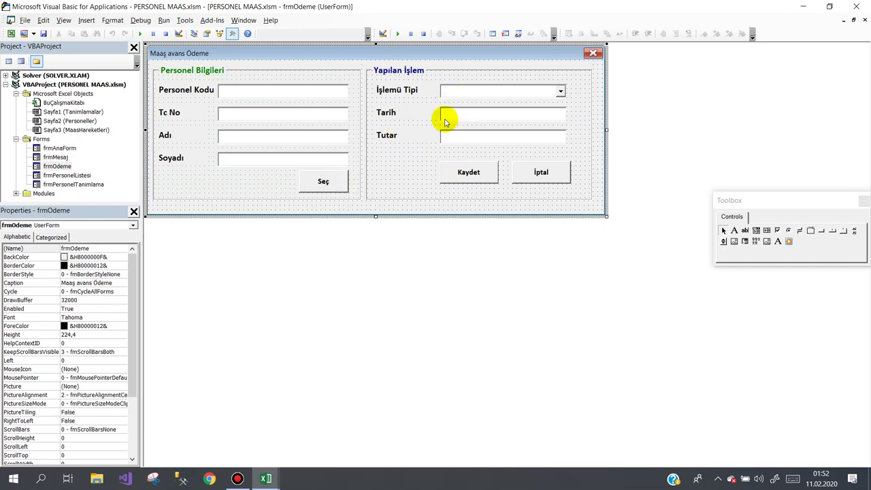
{"action": "left_click", "coordinate": [576, 146]}
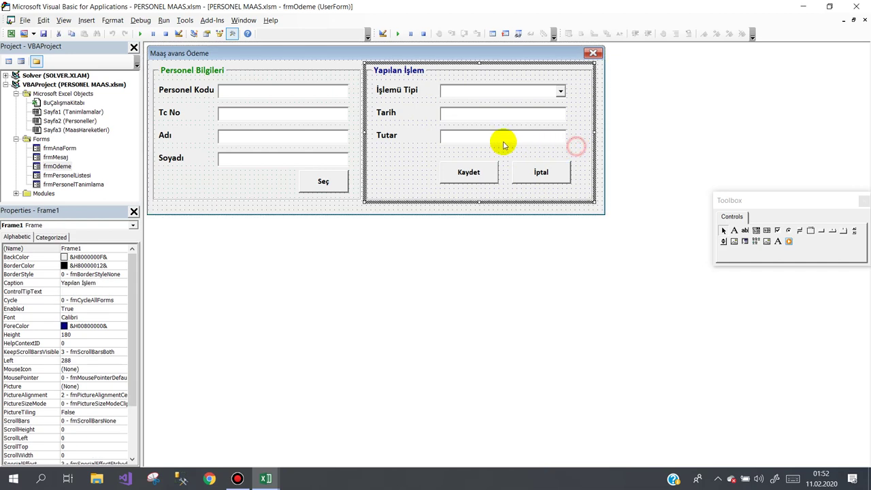
{"action": "mouse_move", "coordinate": [376, 81]}
{"action": "left_mouse_down"}
{"action": "mouse_move", "coordinate": [446, 129]}
{"action": "mouse_move", "coordinate": [470, 160]}
{"action": "left_mouse_up"}
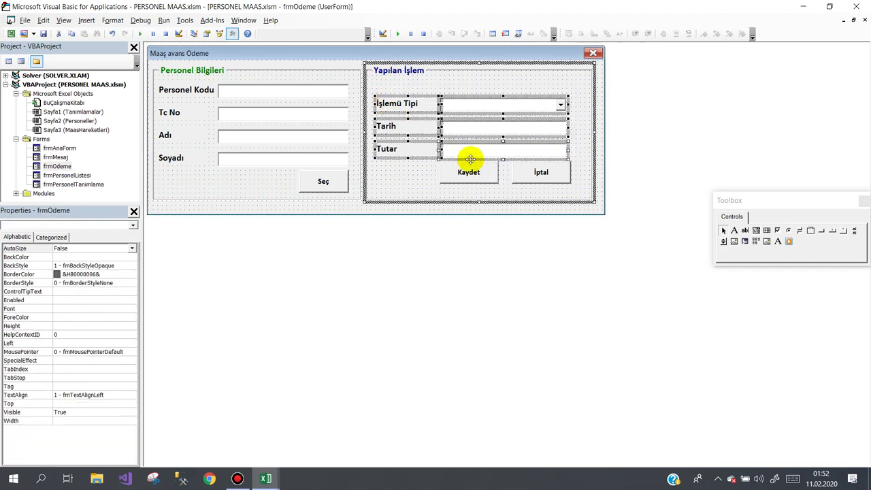
{"action": "left_click", "coordinate": [535, 182]}
{"action": "left_click", "coordinate": [476, 175], "text": "ctrl"}
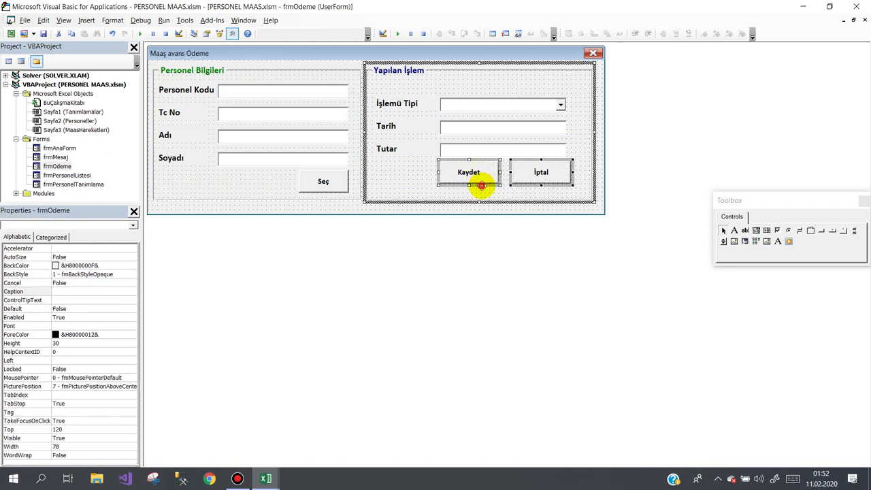
{"action": "left_click_drag", "start_coordinate": [481, 185], "coordinate": [480, 194]}
{"action": "mouse_move", "coordinate": [572, 161]}
{"action": "left_mouse_down"}
{"action": "mouse_move", "coordinate": [419, 144]}
{"action": "mouse_move", "coordinate": [418, 102]}
{"action": "mouse_move", "coordinate": [420, 118]}
{"action": "left_mouse_up"}
{"action": "left_click", "coordinate": [418, 87]}
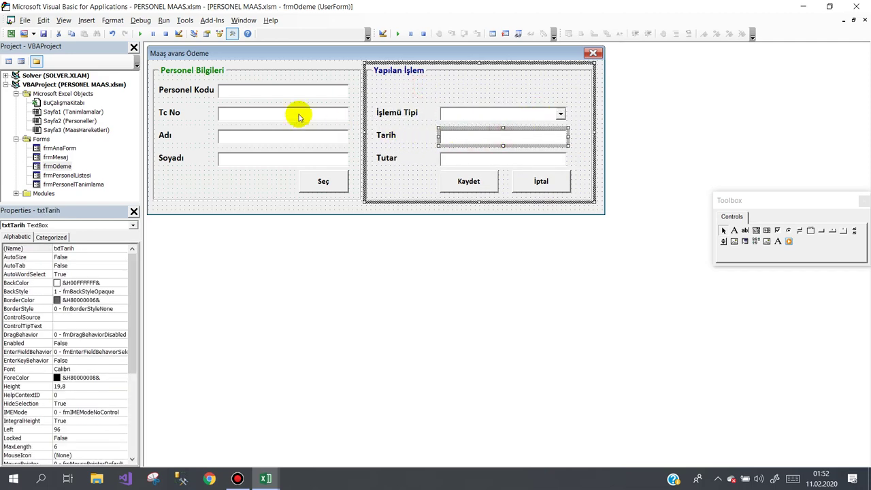
- Copy the Personel Kodu label and box to the frame's top and start renaming the label to Kodu
{"action": "left_click", "coordinate": [195, 87]}
{"action": "left_click", "coordinate": [251, 96], "text": "ctrl"}
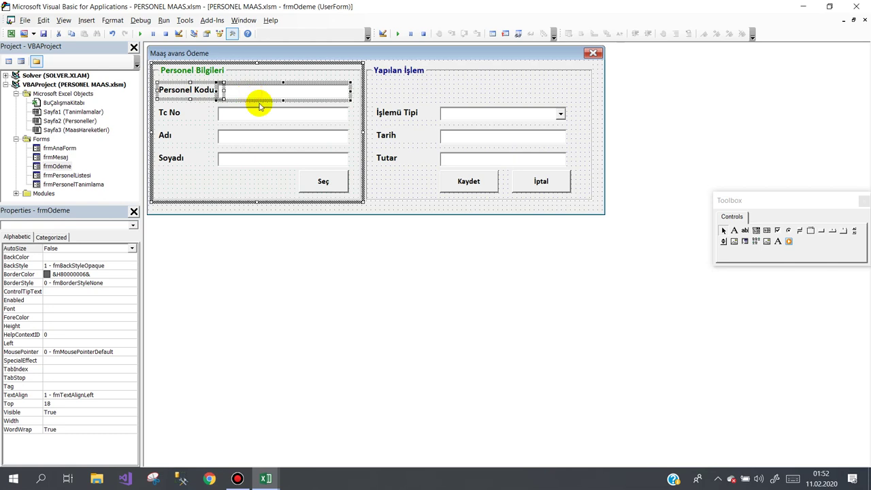
{"action": "mouse_move", "coordinate": [259, 103]}
{"action": "left_mouse_down"}
{"action": "mouse_move", "coordinate": [496, 101]}
{"action": "mouse_move", "coordinate": [476, 101]}
{"action": "left_mouse_up"}
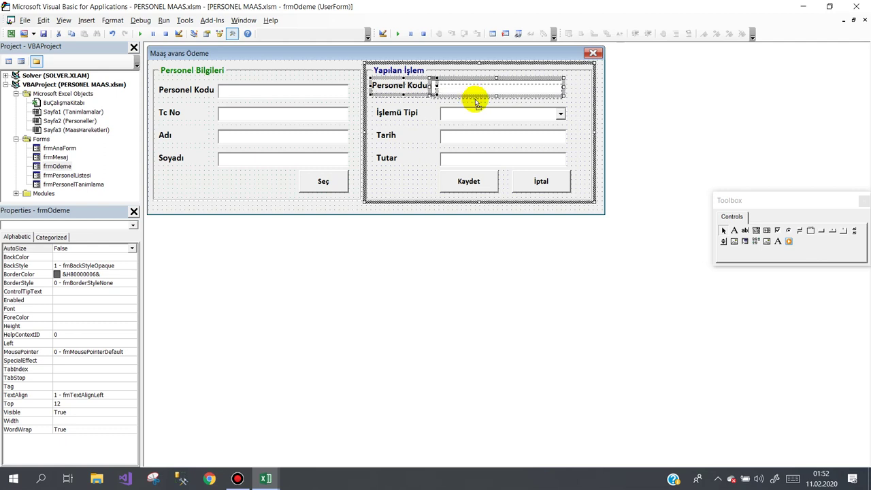
{"action": "left_click_drag", "start_coordinate": [495, 95], "coordinate": [501, 101]}
{"action": "left_click", "coordinate": [574, 95]}
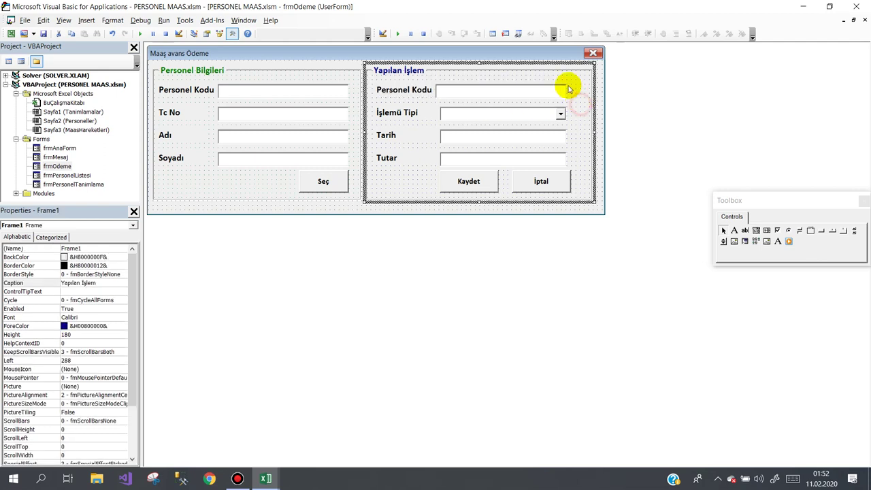
{"action": "left_click", "coordinate": [394, 94]}
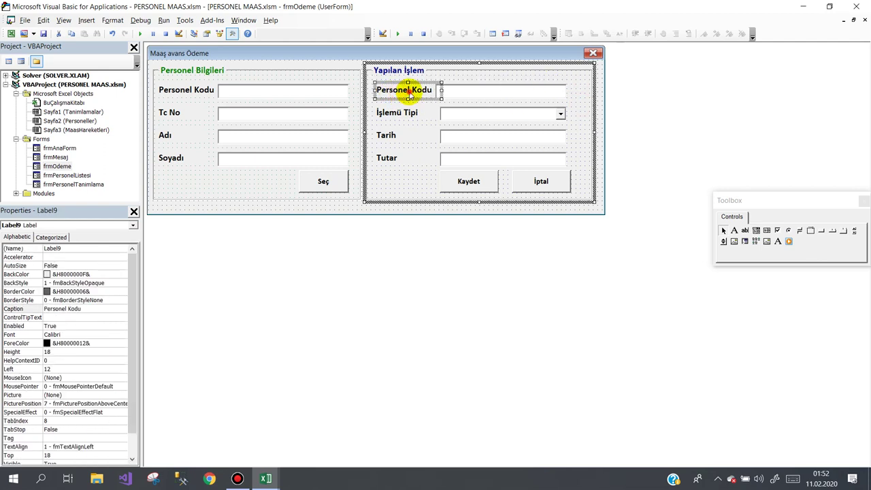
{"action": "left_click", "coordinate": [407, 92]}
{"action": "left_click_drag", "start_coordinate": [408, 90], "coordinate": [347, 89]}
- Change the new label's caption to 'İşlem Kodu' and align its textbox with the boxes below
{"action": "key", "text": "BackSpace"}
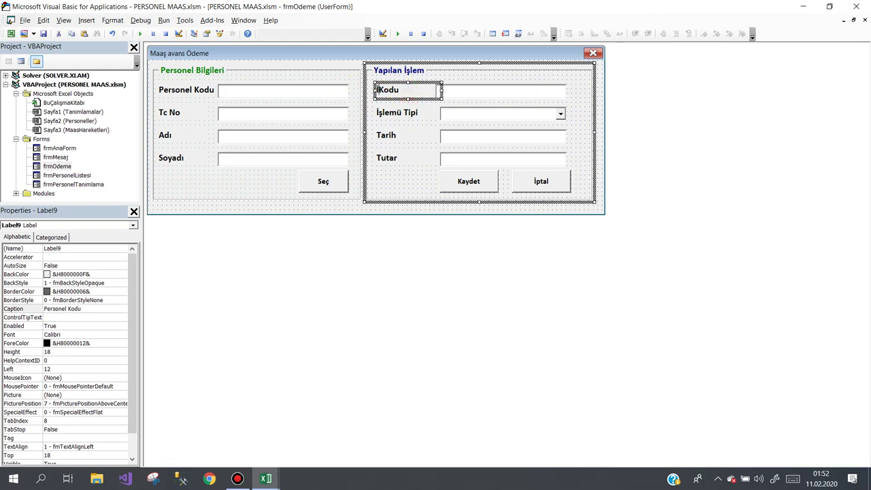
{"action": "type", "text": "İşlem"}
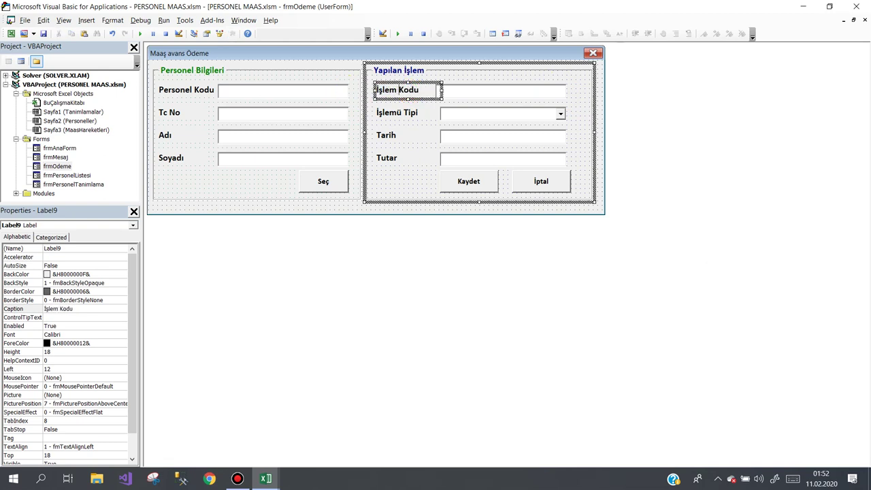
{"action": "left_click", "coordinate": [575, 95]}
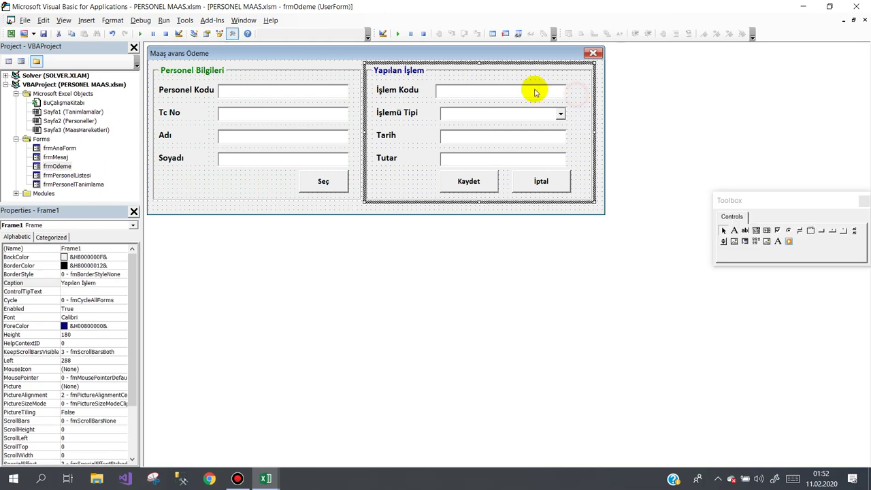
{"action": "left_click", "coordinate": [529, 87]}
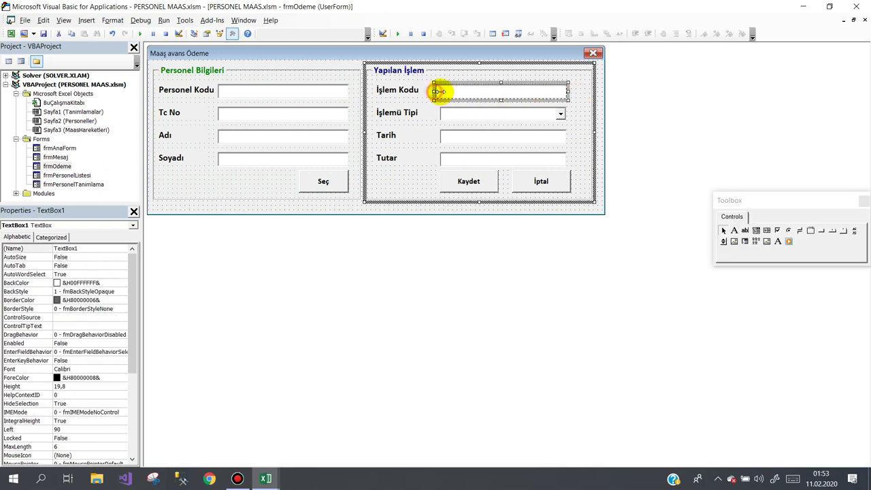
{"action": "left_click_drag", "start_coordinate": [434, 92], "coordinate": [438, 91]}
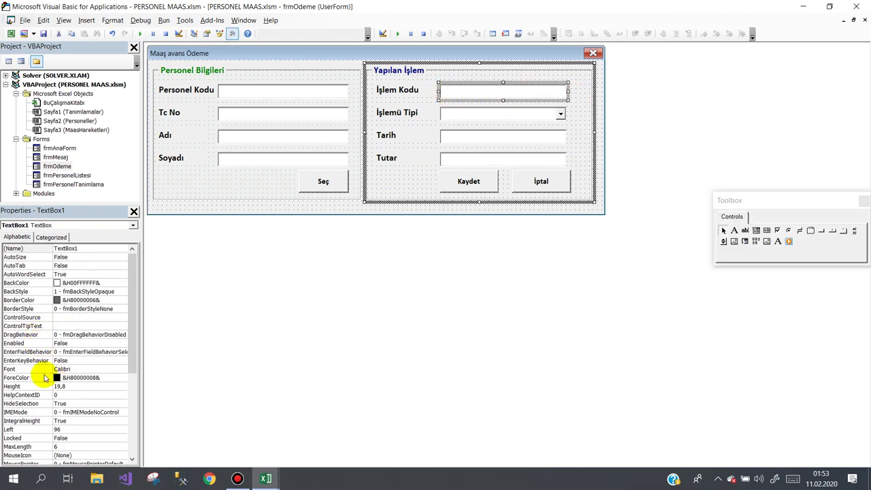
- Name the new textbox txtIslemKodu, then reopen frmOdeme's code via the Seç button
{"action": "left_click", "coordinate": [21, 342]}
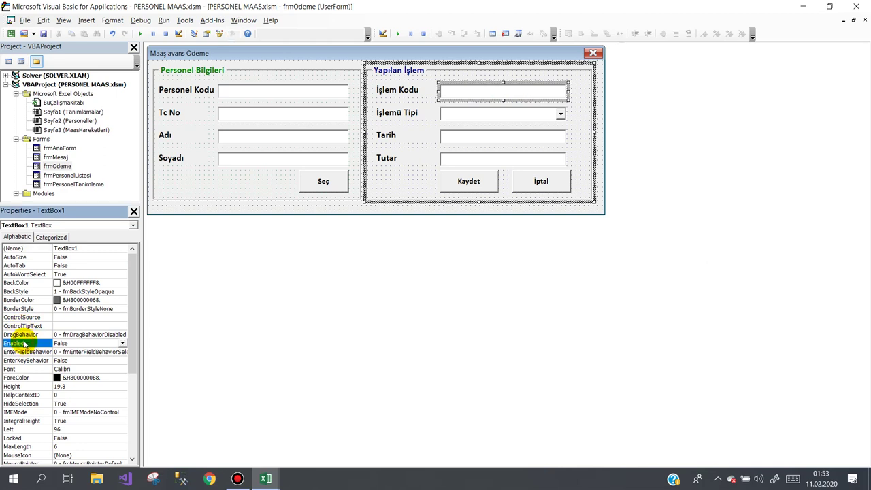
{"action": "left_click", "coordinate": [34, 248]}
{"action": "type", "text": "txtIslemKodu"}
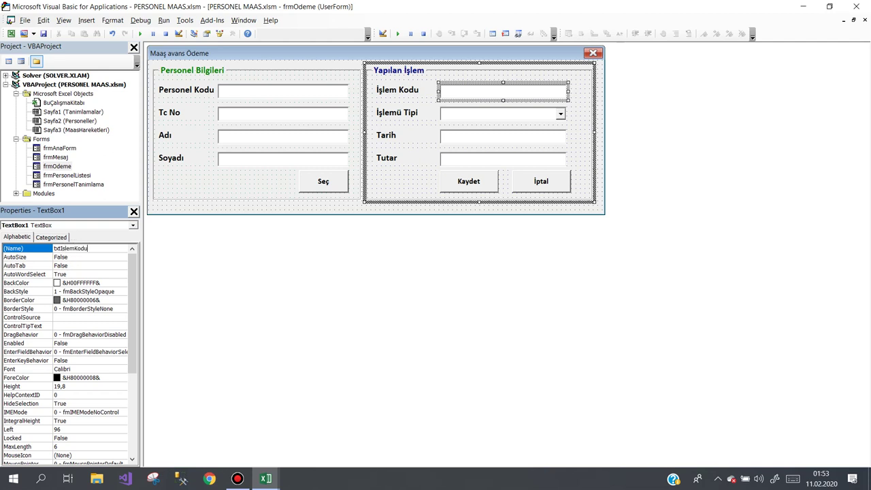
{"action": "key", "text": "Return"}
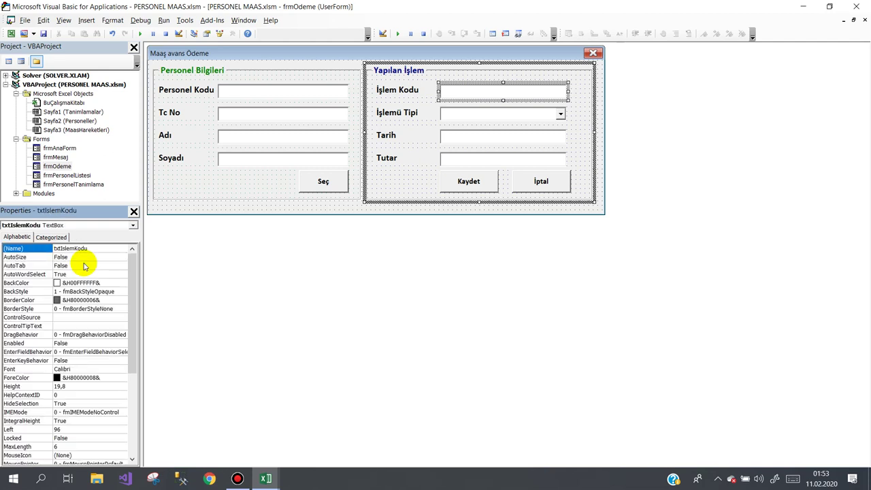
{"action": "left_click", "coordinate": [600, 178]}
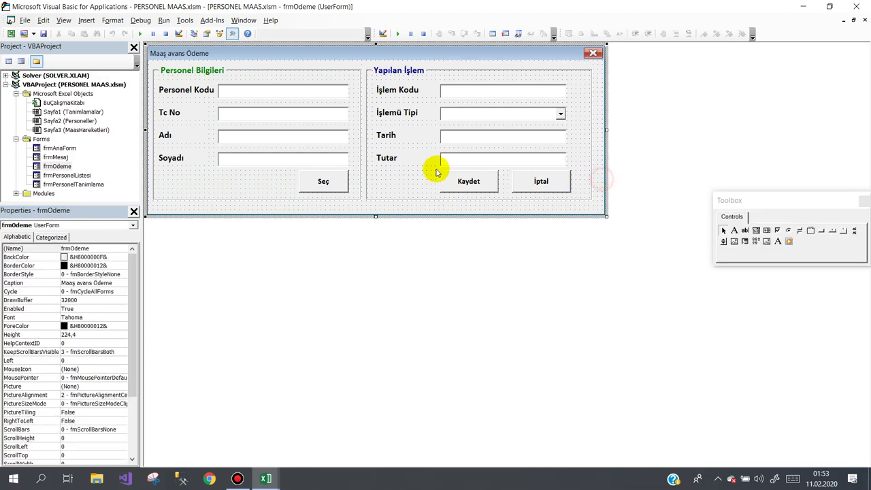
{"action": "double_click", "coordinate": [323, 181]}
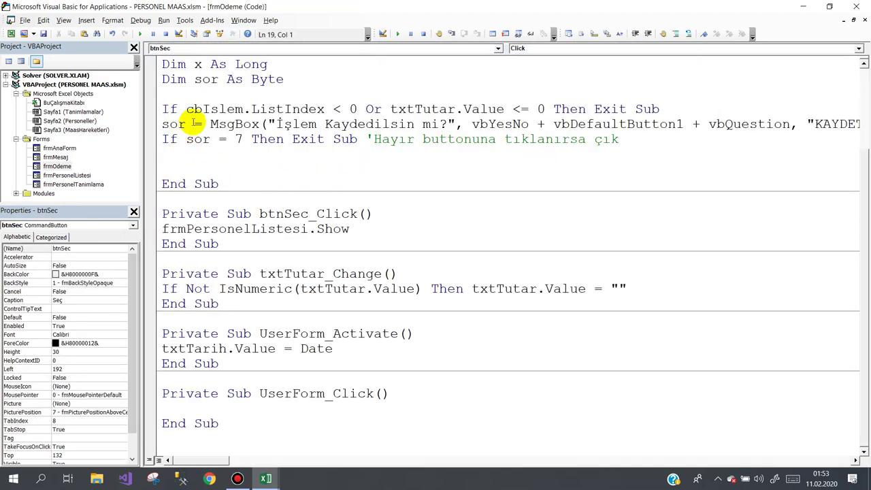
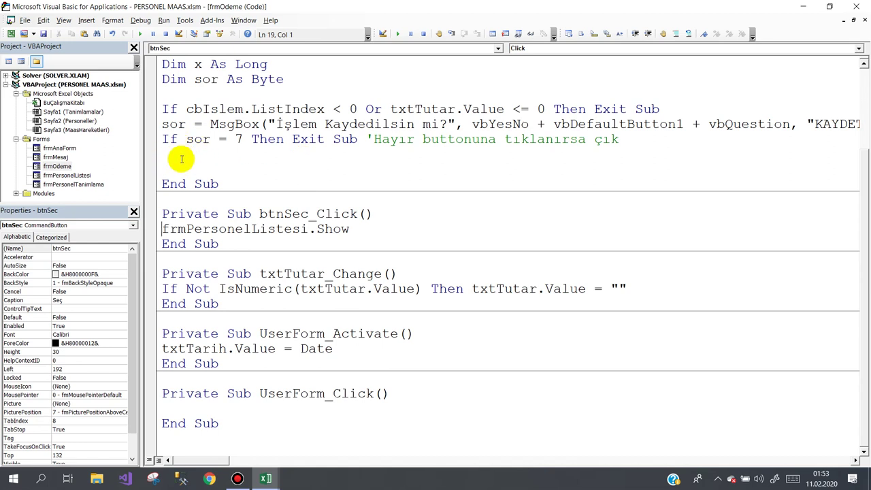
- After frmPersonelListesi.Show, add txtIslemKodu.Value = Sheets("Tanimlamalar").Range("E2").Value
{"action": "left_click", "coordinate": [358, 230]}
{"action": "key", "text": "Return"}
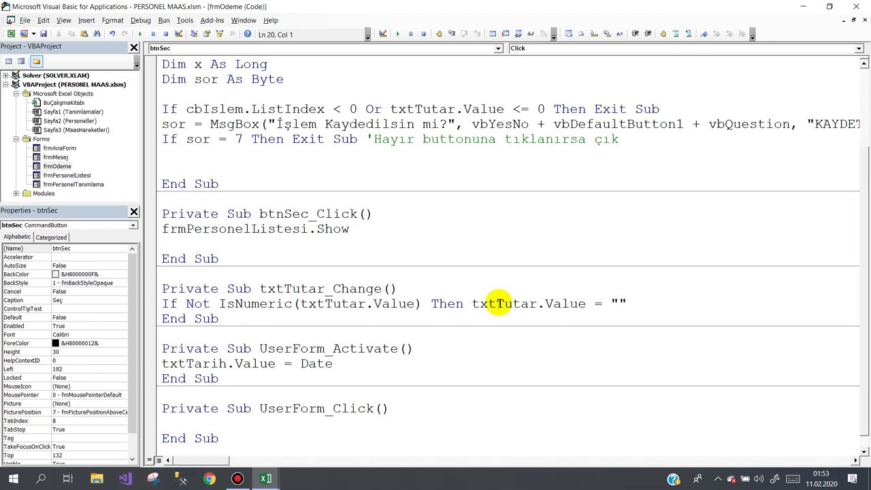
{"action": "type", "text": "txt"}
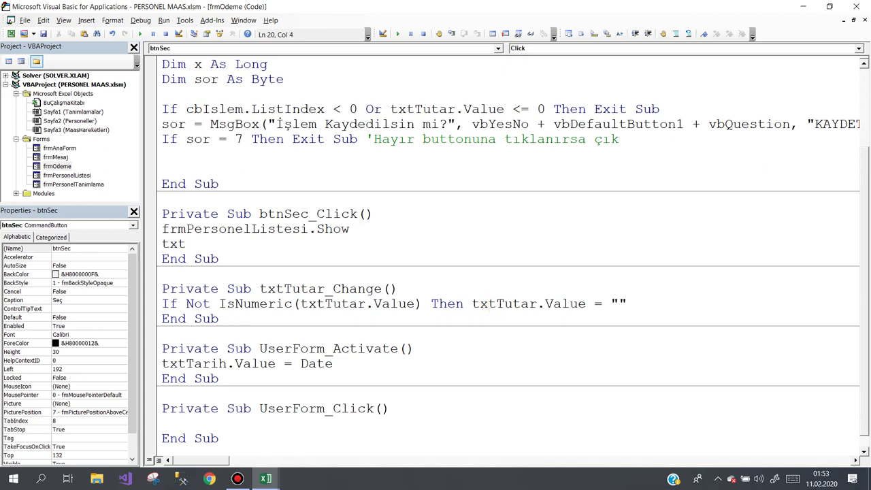
{"action": "type", "text": "IslemK"}
{"action": "type", "text": "odu.va"}
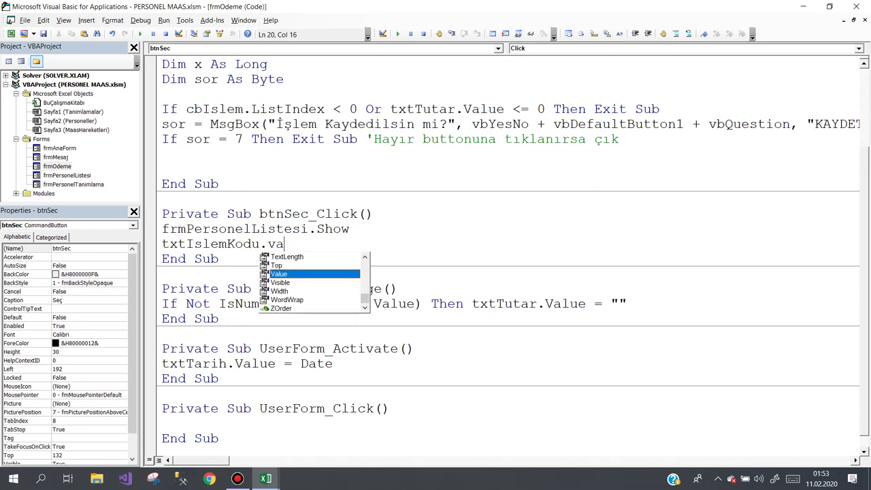
{"action": "type", "text": "="}
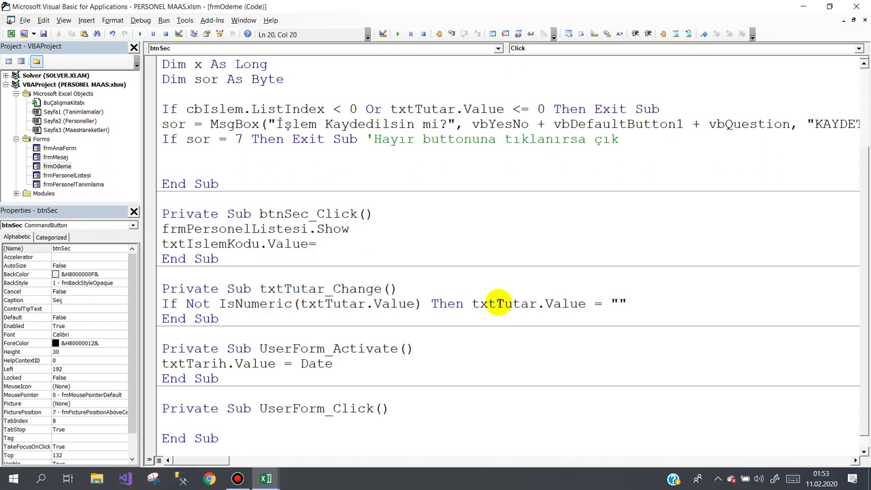
{"action": "type", "text": "she"}
{"action": "key", "text": "ctrl+space"}
{"action": "key", "text": "Escape"}
{"action": "type", "text": "ets("}
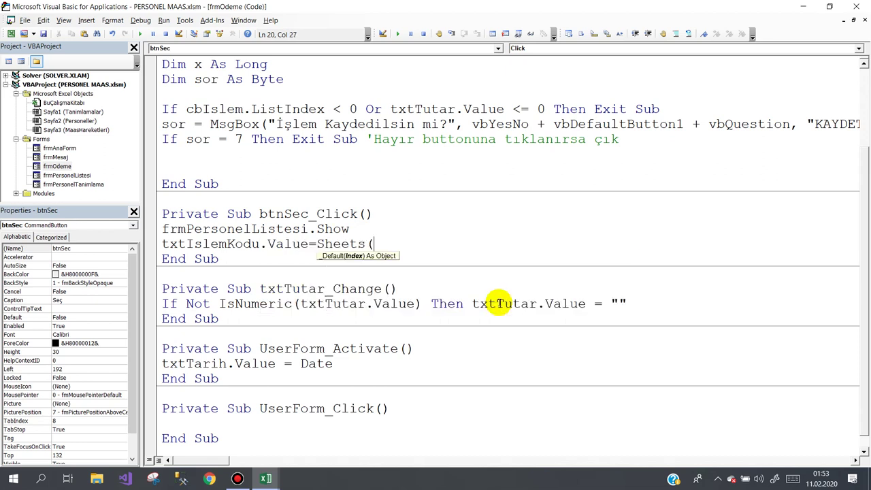
{"action": "type", "text": "\"Tanim"}
{"action": "type", "text": "lamalar\""}
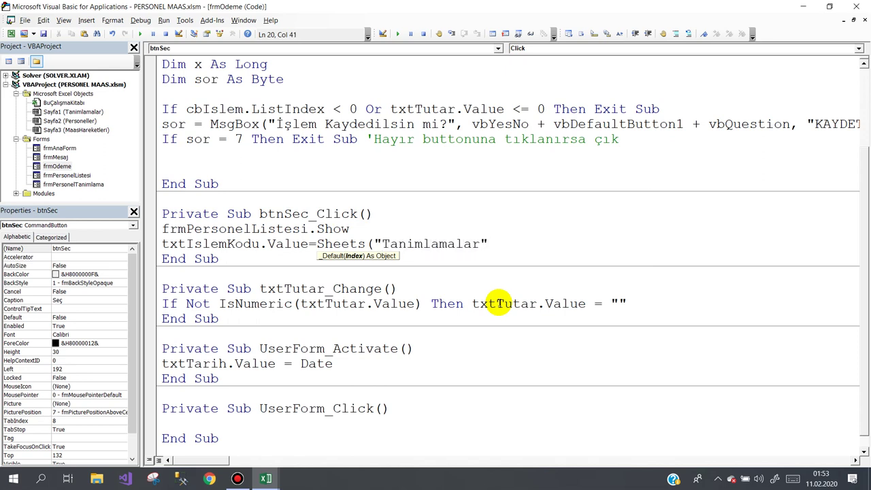
{"action": "type", "text": ").range"}
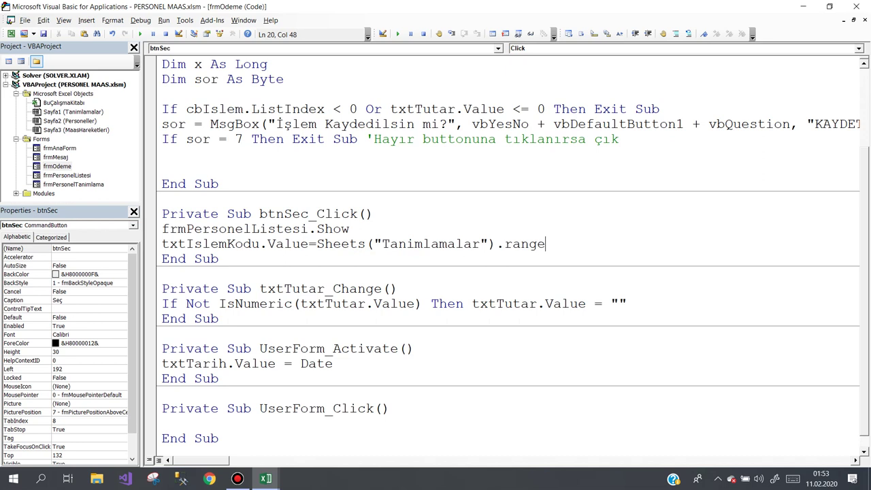
{"action": "type", "text": "(\"E2\""}
{"action": "type", "text": ").valu"}
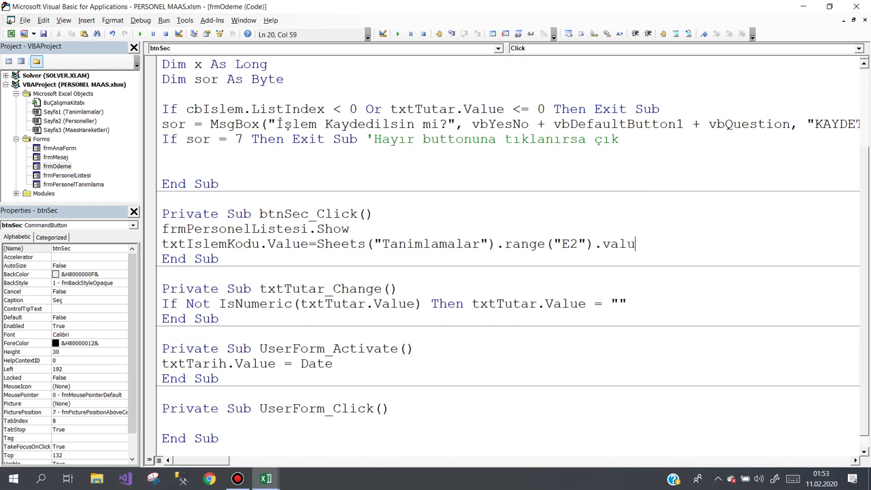
{"action": "type", "text": "e="}
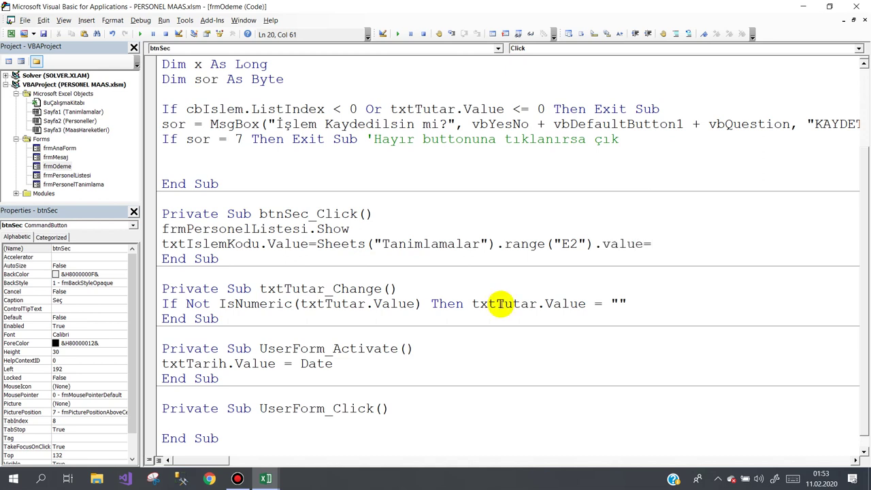
- Check the Tanimlamalar sheet in Excel, then return to the form's code
{"action": "left_click", "coordinate": [265, 478]}
{"action": "left_click", "coordinate": [206, 444]}
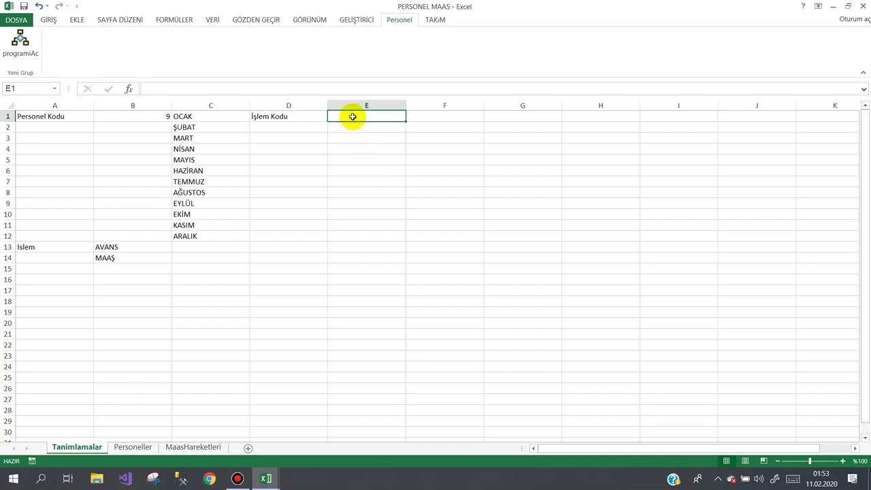
{"action": "left_click", "coordinate": [265, 478]}
{"action": "left_click", "coordinate": [317, 422]}
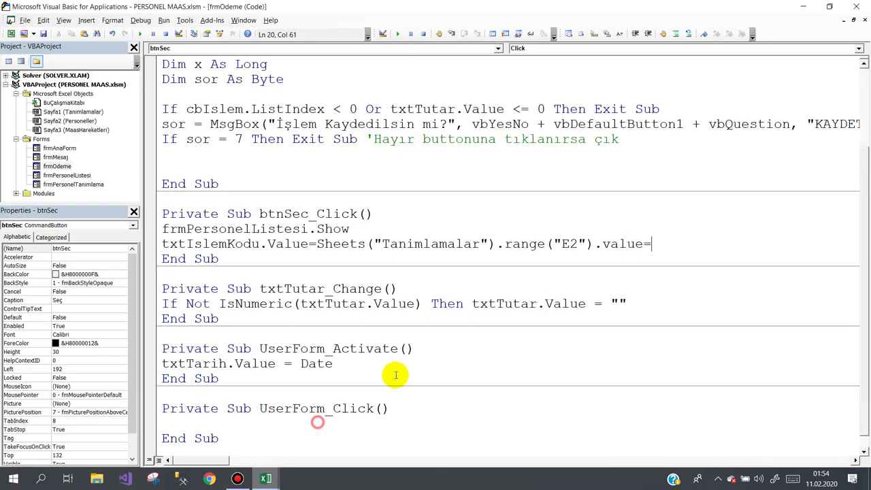
- Change the cell reference from E2 to E1 and tidy the end of the new line
{"action": "double_click", "coordinate": [571, 244]}
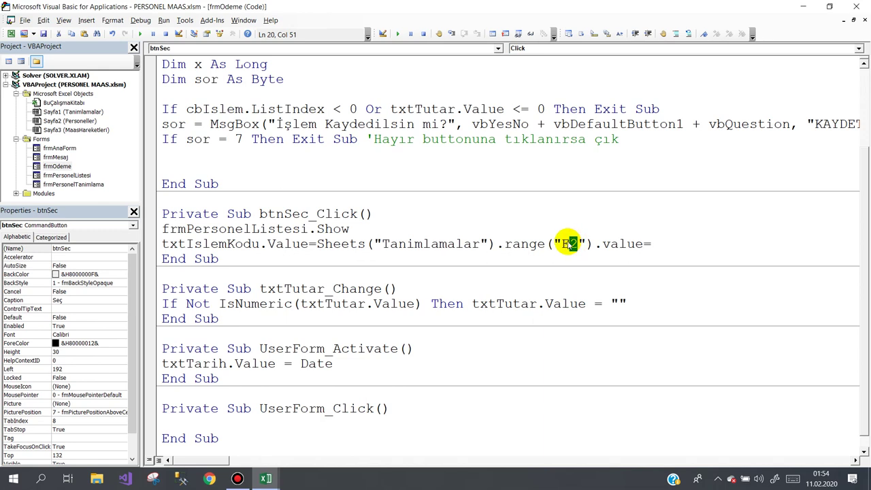
{"action": "type", "text": "1"}
{"action": "left_click_drag", "start_coordinate": [650, 243], "coordinate": [626, 243]}
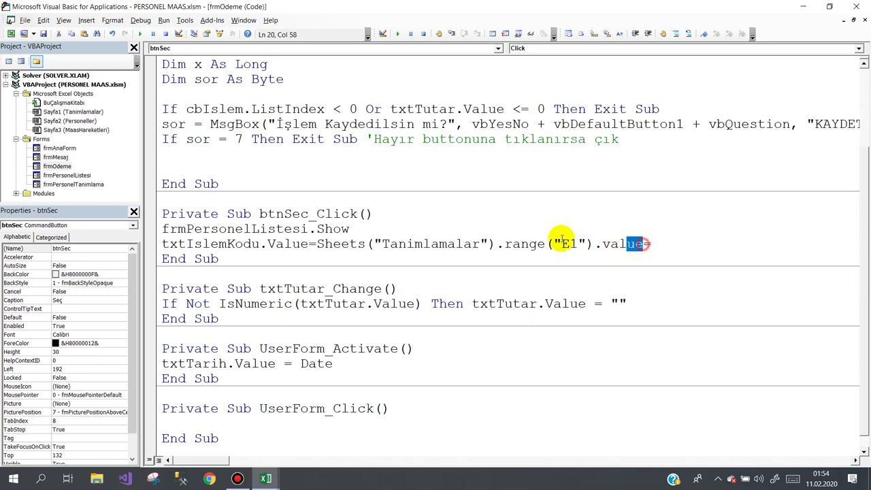
{"action": "left_click_drag", "start_coordinate": [563, 238], "coordinate": [160, 243]}
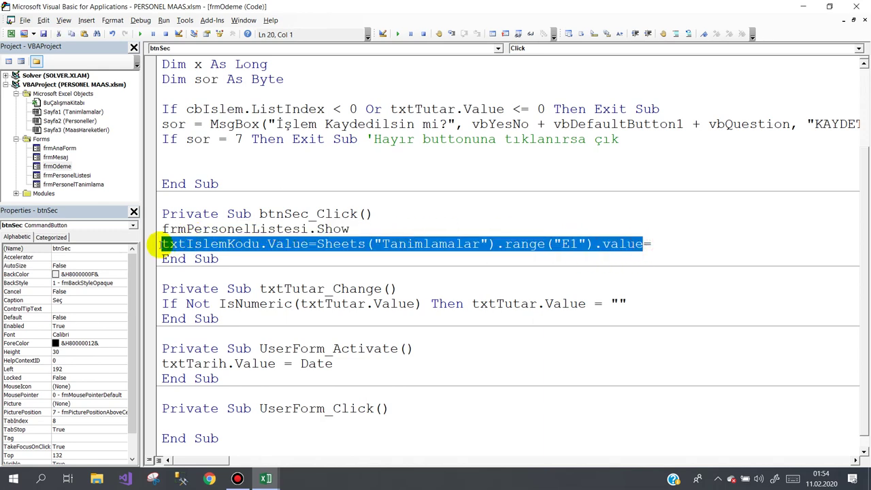
{"action": "left_click", "coordinate": [463, 269]}
{"action": "double_click", "coordinate": [321, 244]}
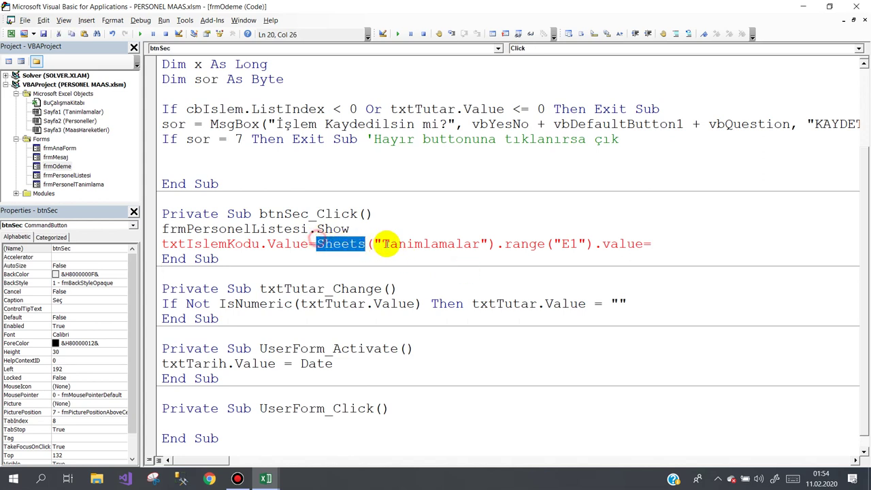
{"action": "left_click_drag", "start_coordinate": [385, 243], "coordinate": [653, 245]}
{"action": "left_click", "coordinate": [379, 271]}
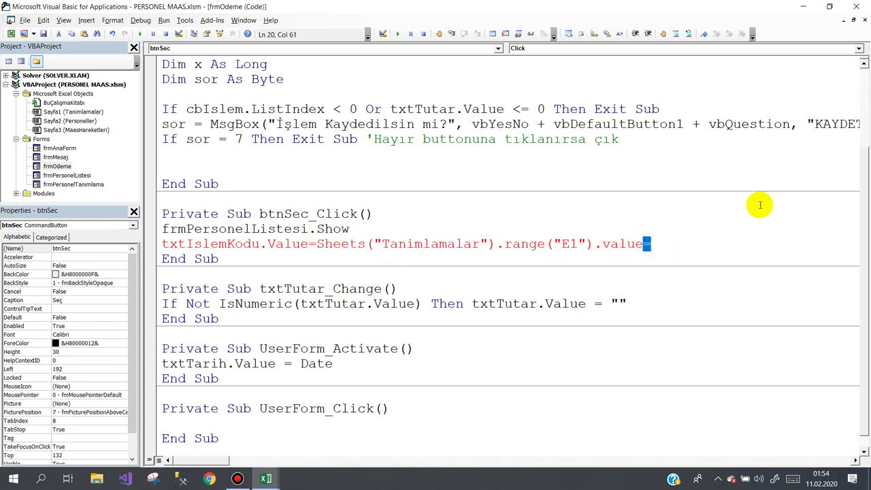
- Append + 1 to the E1 value and prefix it with "IS000" &, fixing the mistyped prefix
{"action": "type", "text": "+1"}
{"action": "key", "text": "Down"}
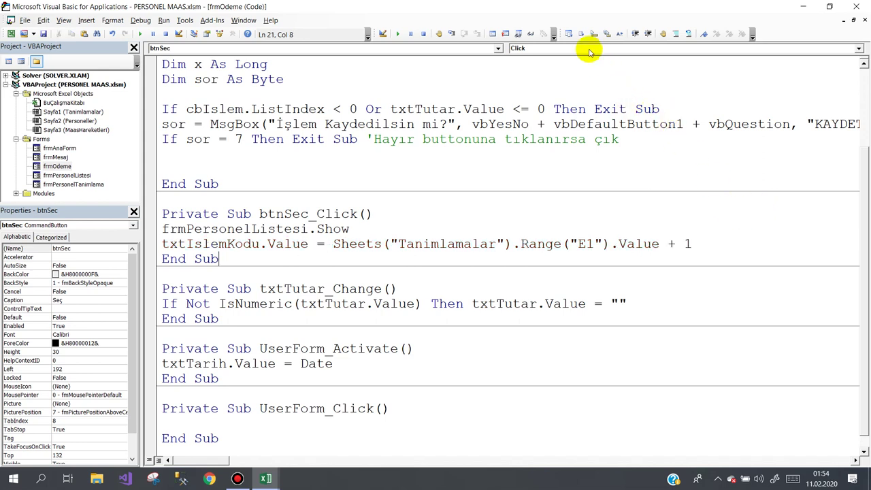
{"action": "left_click", "coordinate": [332, 244]}
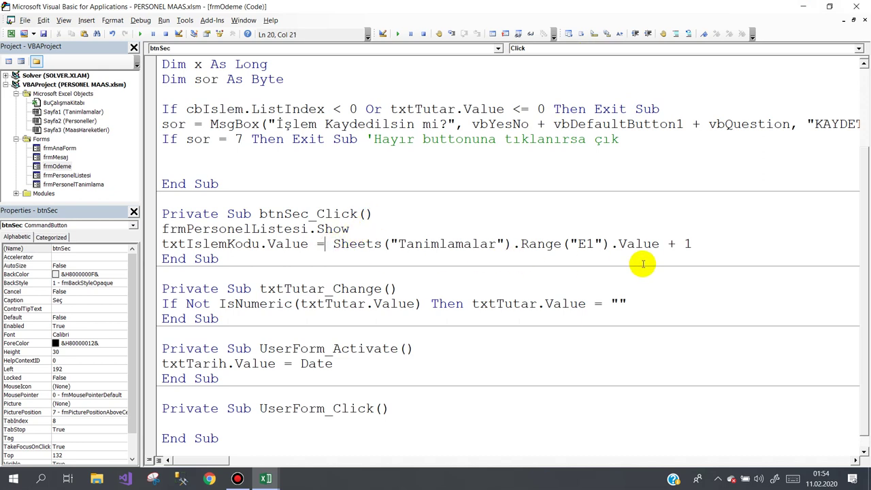
{"action": "type", "text": "\""}
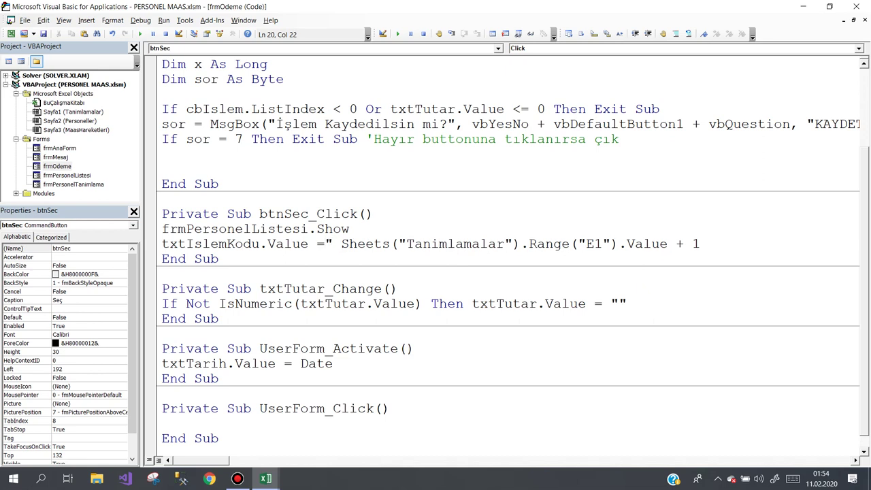
{"action": "type", "text": "ISL"}
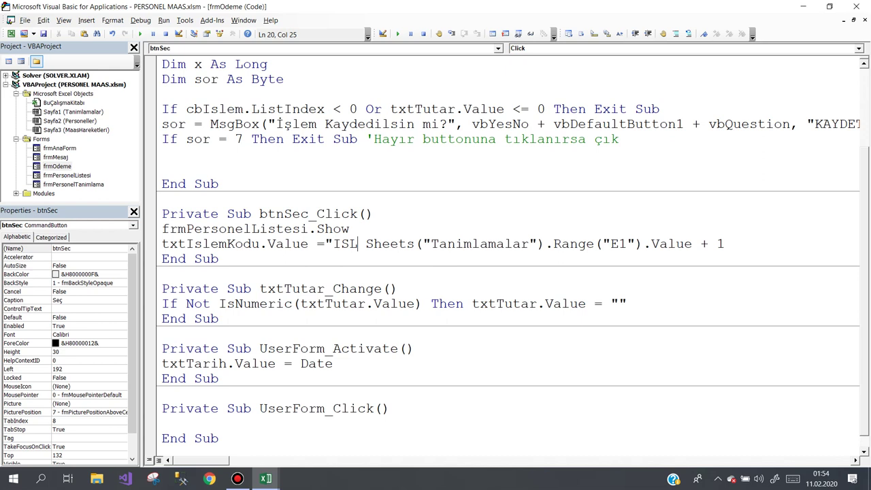
{"action": "type", "text": "M"}
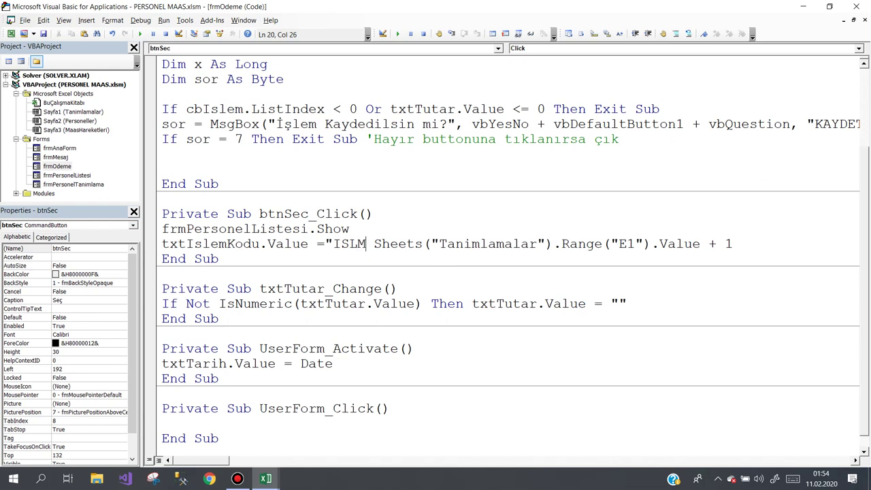
{"action": "key", "text": "BackSpace"}
{"action": "key", "text": "BackSpace"}
{"action": "key", "text": "BackSpace"}
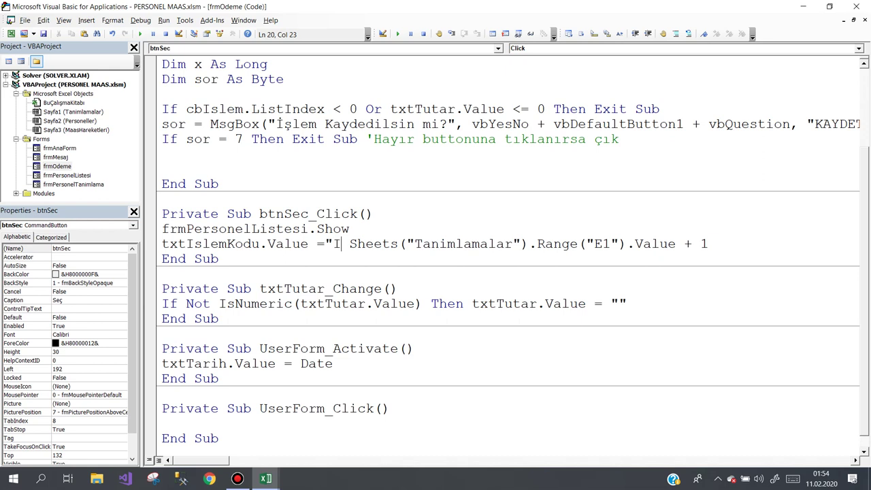
{"action": "type", "text": "000"}
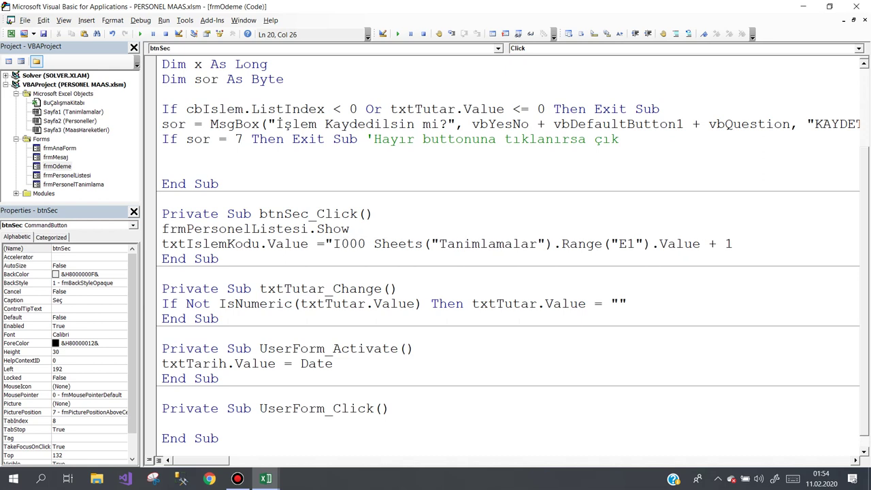
{"action": "type", "text": "\" &"}
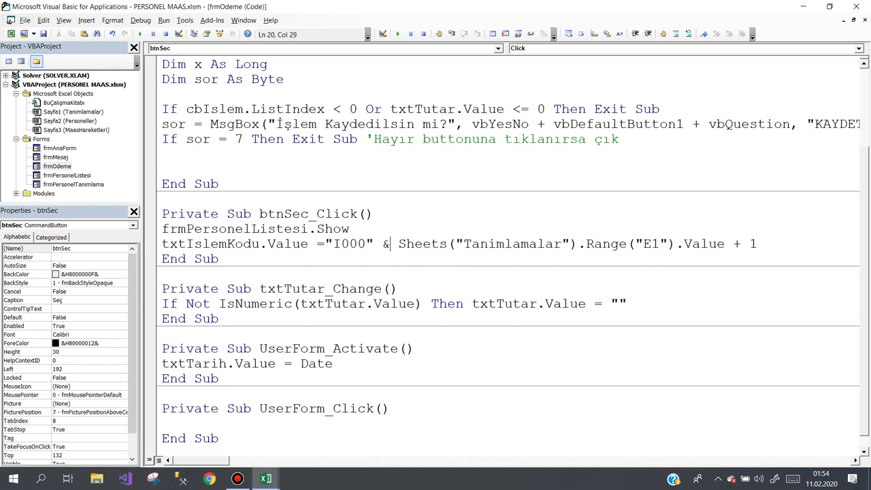
{"action": "key", "text": "Down"}
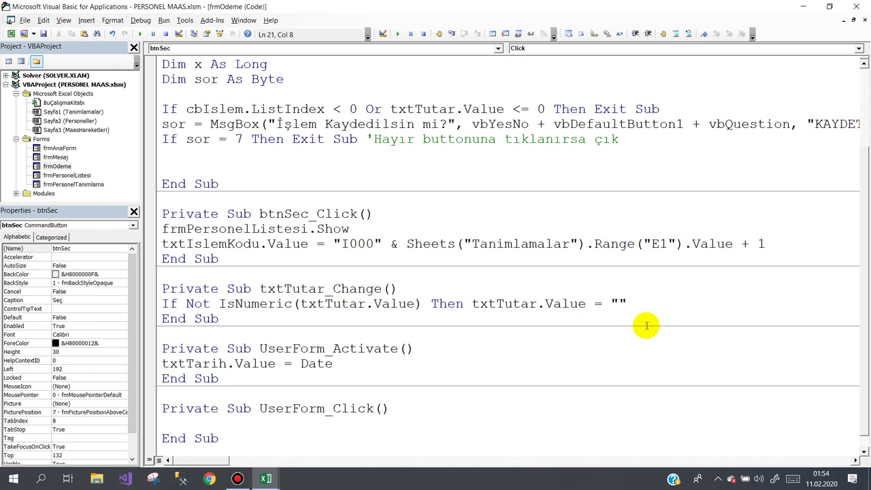
{"action": "left_click", "coordinate": [344, 243]}
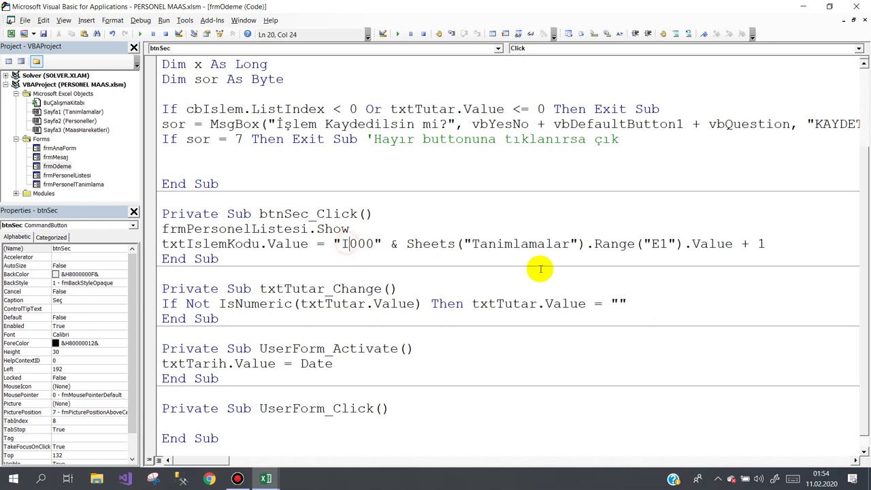
{"action": "type", "text": "S"}
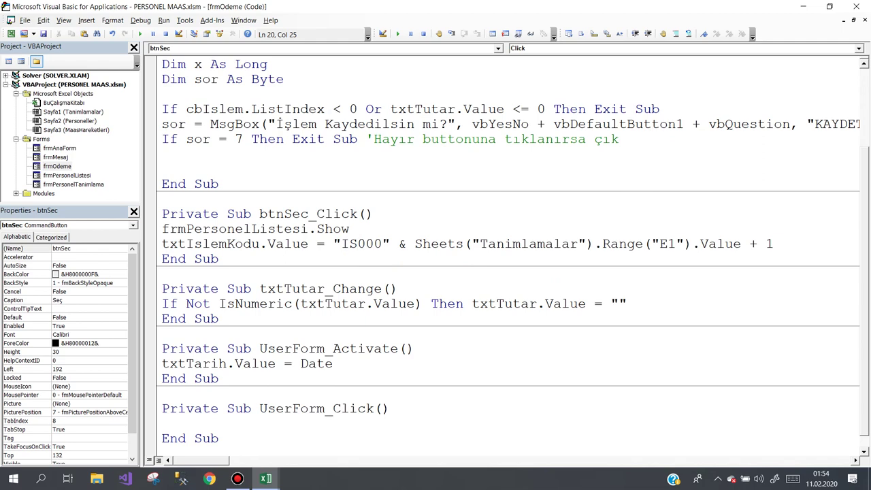
{"action": "left_click", "coordinate": [422, 287]}
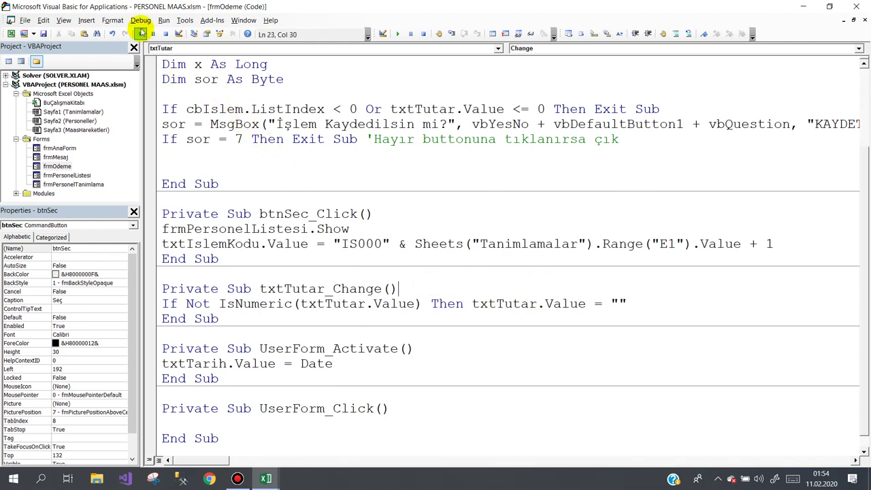
- Run the payroll form, open Avans Ödeme, and fill it with employee PRS0007 from the personnel list
{"action": "double_click", "coordinate": [49, 148]}
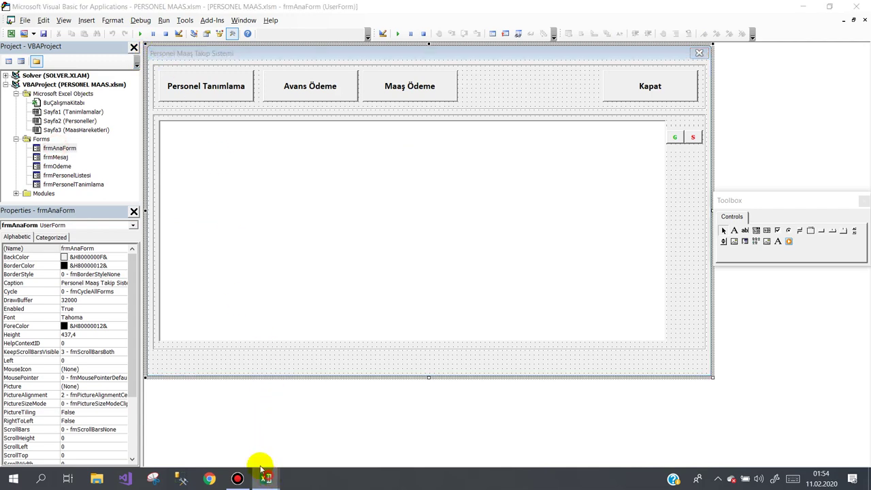
{"action": "mouse_move", "coordinate": [262, 470]}
{"action": "left_click", "coordinate": [188, 404]}
{"action": "left_click", "coordinate": [20, 42]}
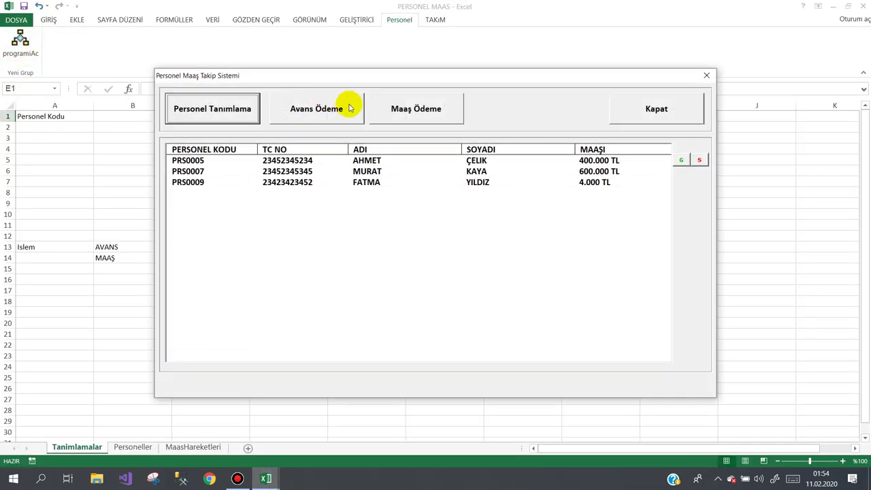
{"action": "left_click", "coordinate": [311, 109]}
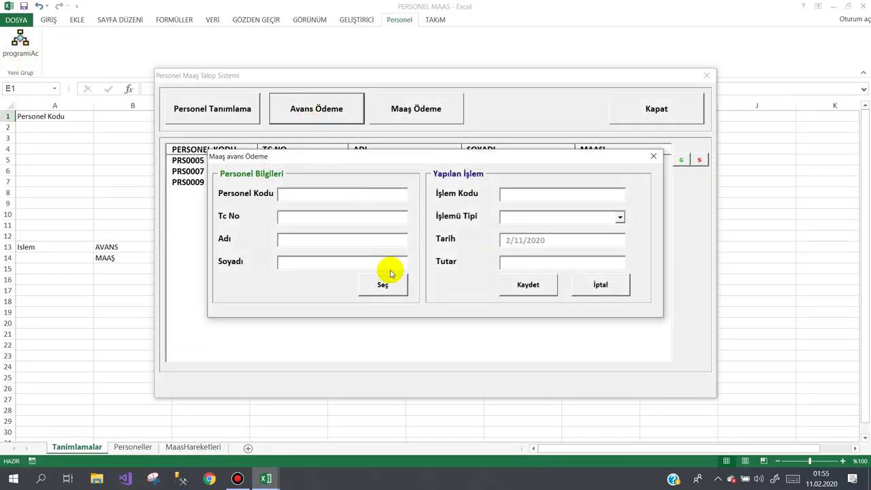
{"action": "left_click", "coordinate": [371, 284]}
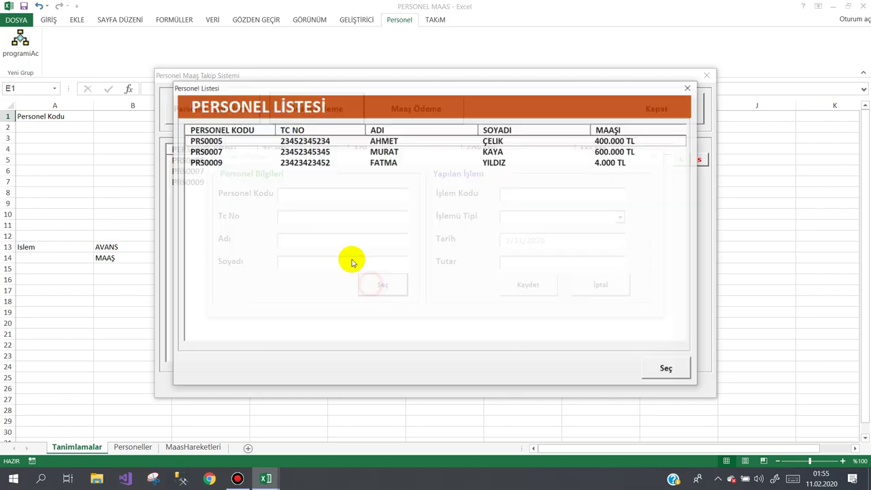
{"action": "double_click", "coordinate": [320, 151]}
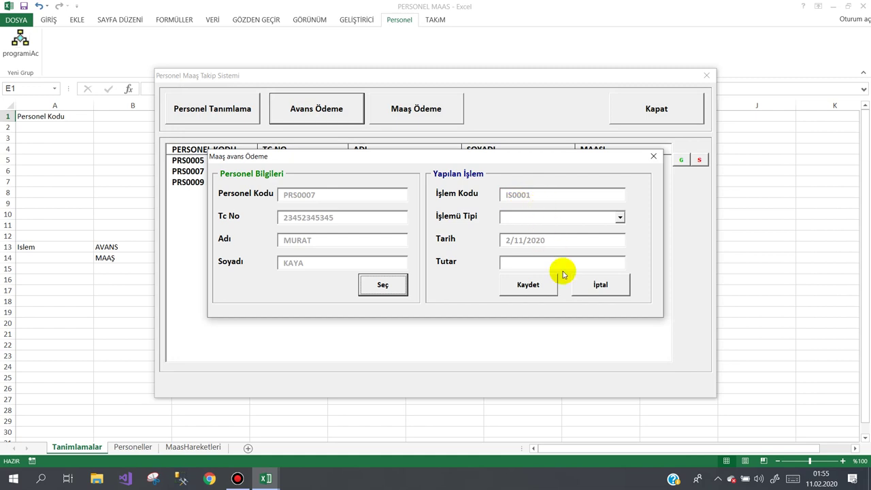
- Close the payment and main forms and return to the VBA editor
{"action": "left_click", "coordinate": [596, 286]}
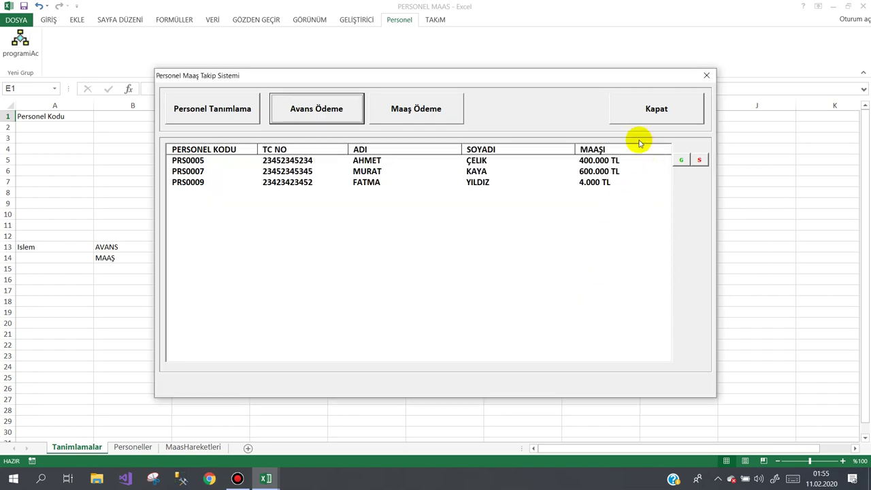
{"action": "left_click", "coordinate": [653, 115]}
{"action": "mouse_move", "coordinate": [266, 478]}
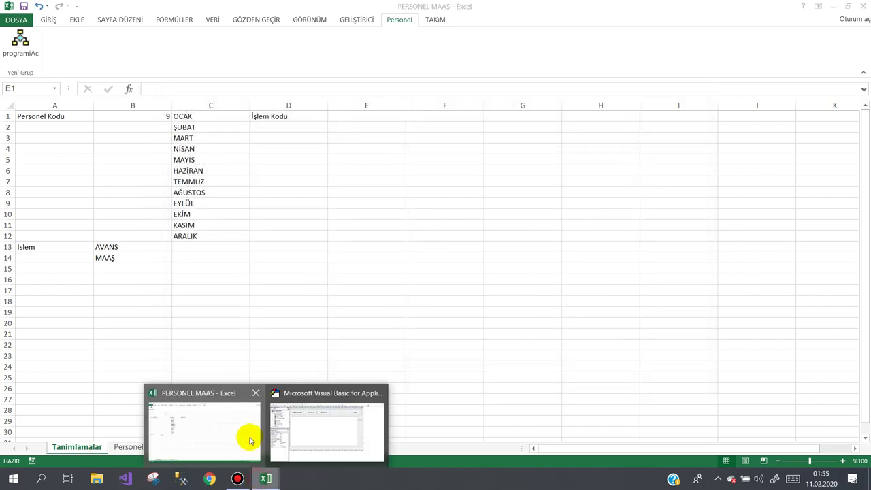
{"action": "left_click", "coordinate": [301, 435]}
- Open frmOdeme's btnKaydet_Click code and restore the editor so Excel shows behind it
{"action": "double_click", "coordinate": [58, 166]}
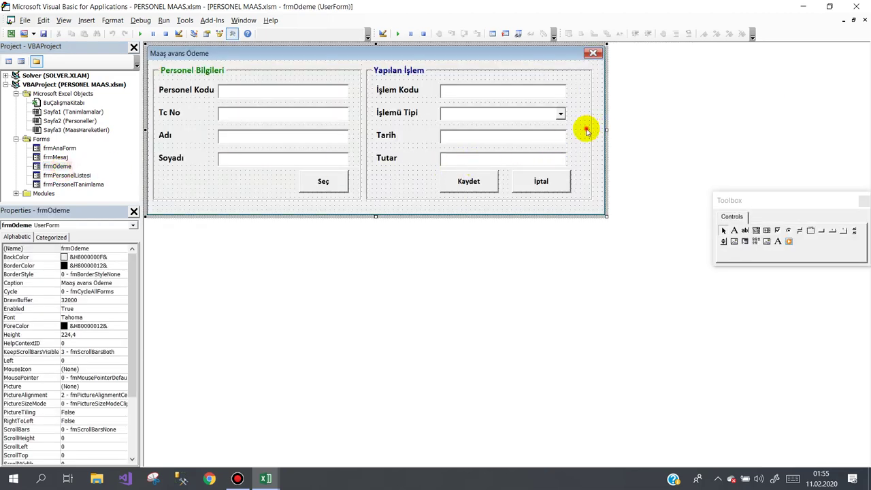
{"action": "left_click", "coordinate": [585, 128]}
{"action": "left_click", "coordinate": [594, 119]}
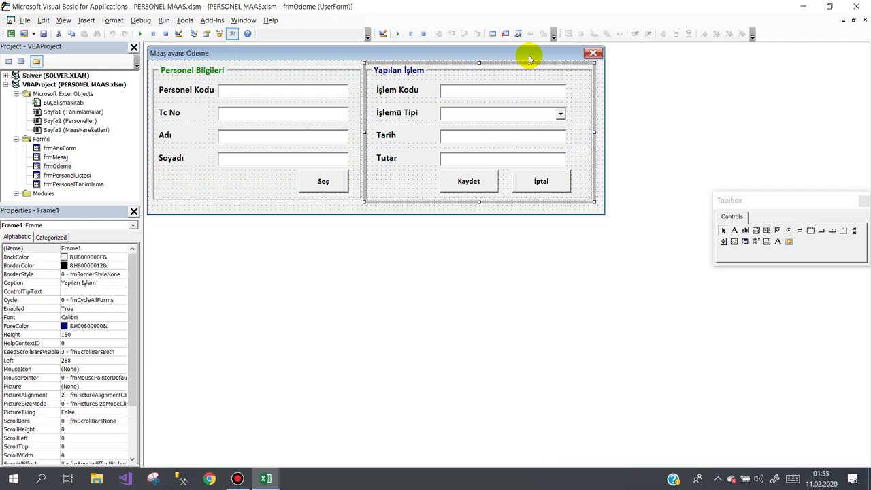
{"action": "double_click", "coordinate": [467, 181]}
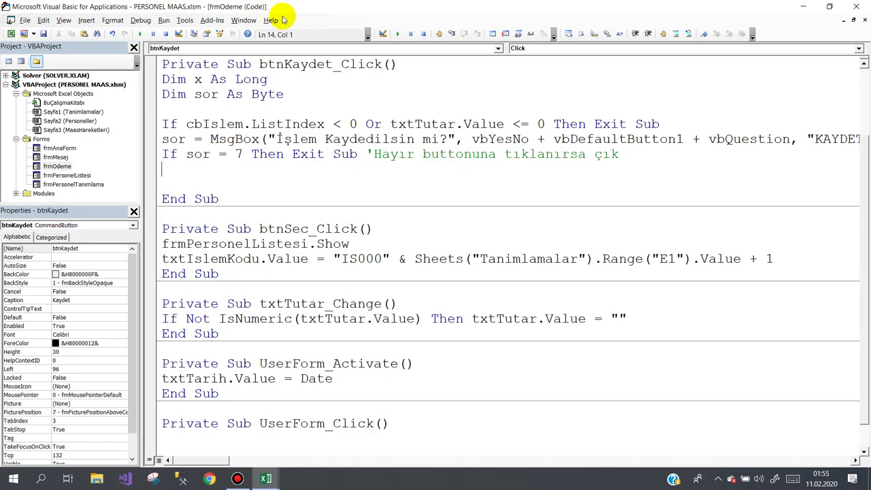
{"action": "mouse_move", "coordinate": [295, 9]}
{"action": "left_mouse_down"}
{"action": "mouse_move", "coordinate": [334, 140]}
{"action": "mouse_move", "coordinate": [394, 18]}
{"action": "left_mouse_up"}
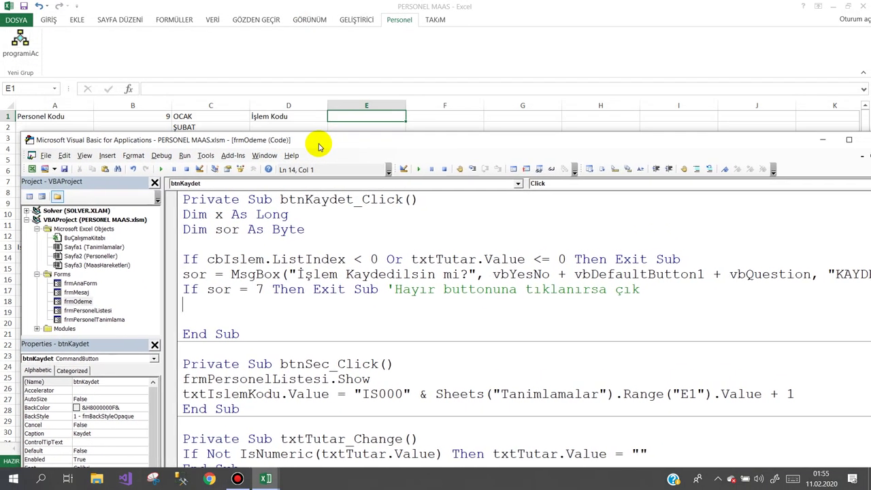
- Set MaasHareketleri row 1 to No Fill with black header text
{"action": "left_click", "coordinate": [52, 334]}
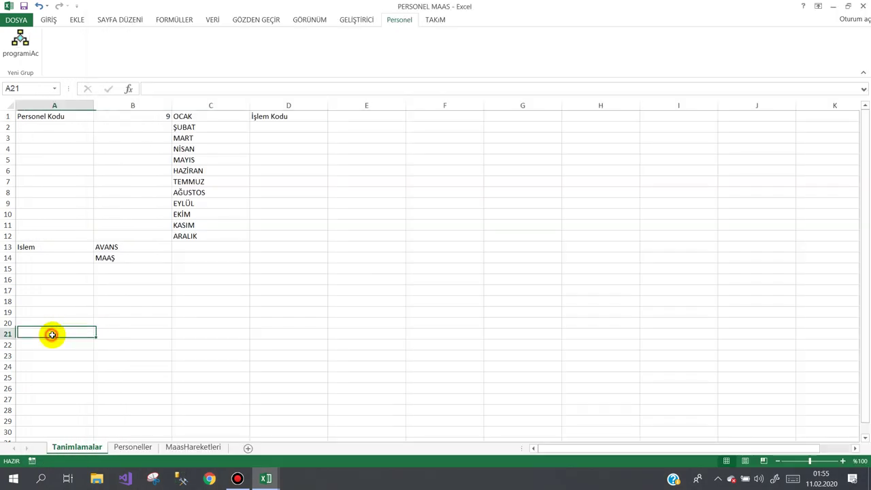
{"action": "left_click", "coordinate": [192, 447]}
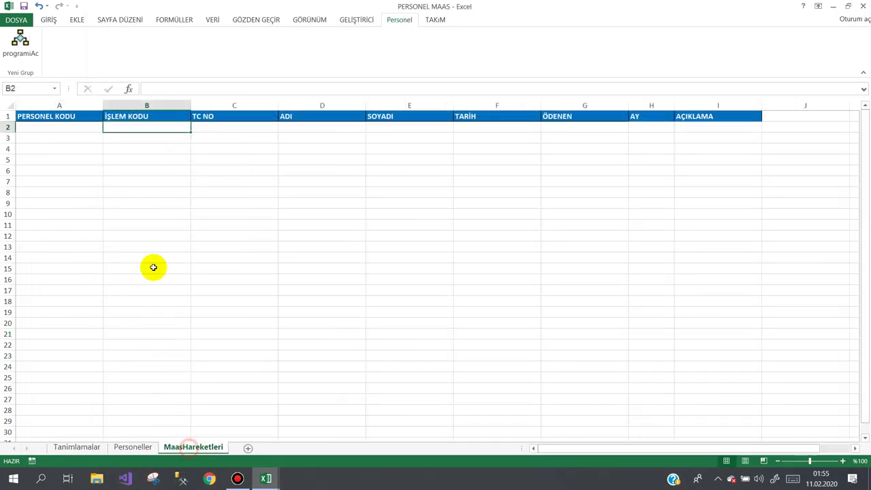
{"action": "left_click", "coordinate": [8, 116]}
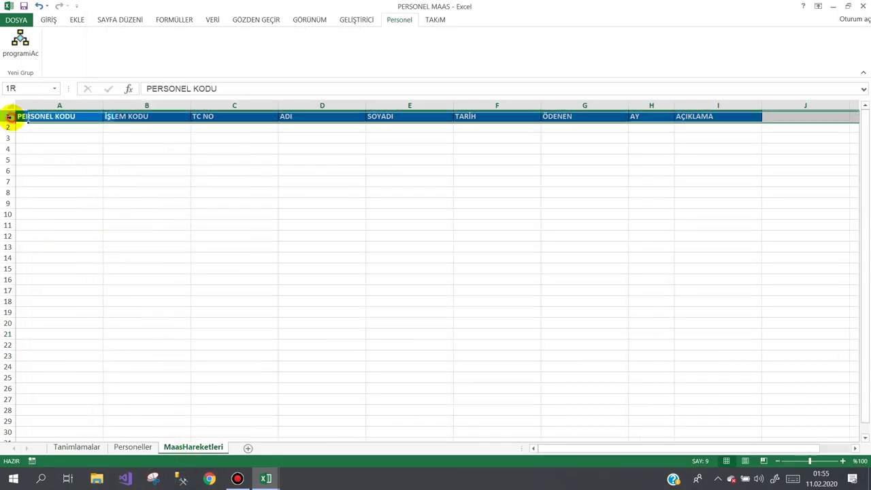
{"action": "left_click", "coordinate": [51, 20]}
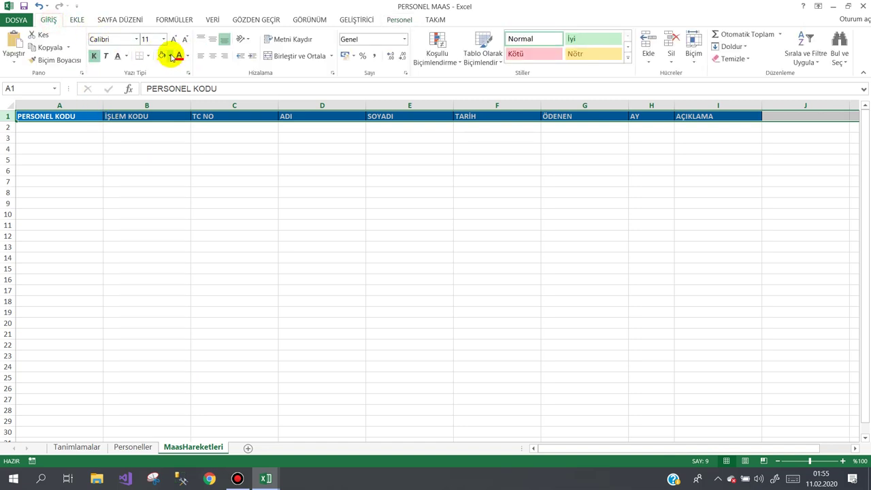
{"action": "left_click", "coordinate": [170, 57]}
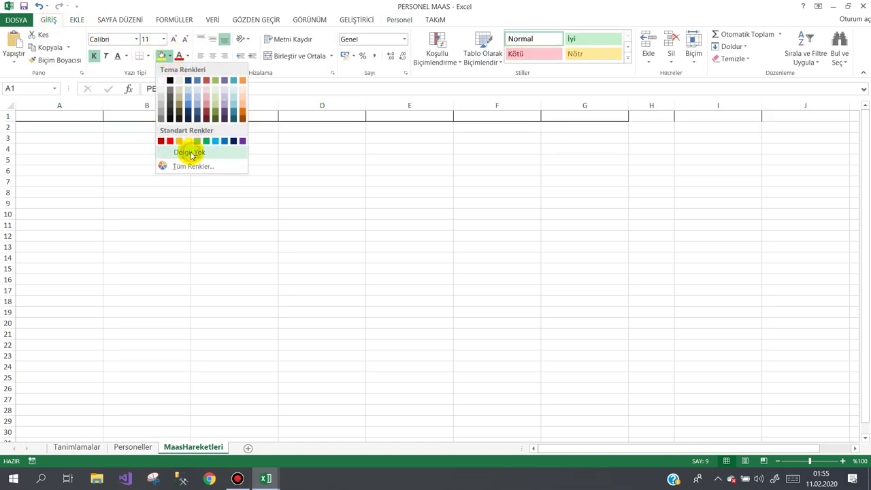
{"action": "left_click", "coordinate": [189, 152]}
{"action": "left_click", "coordinate": [187, 57]}
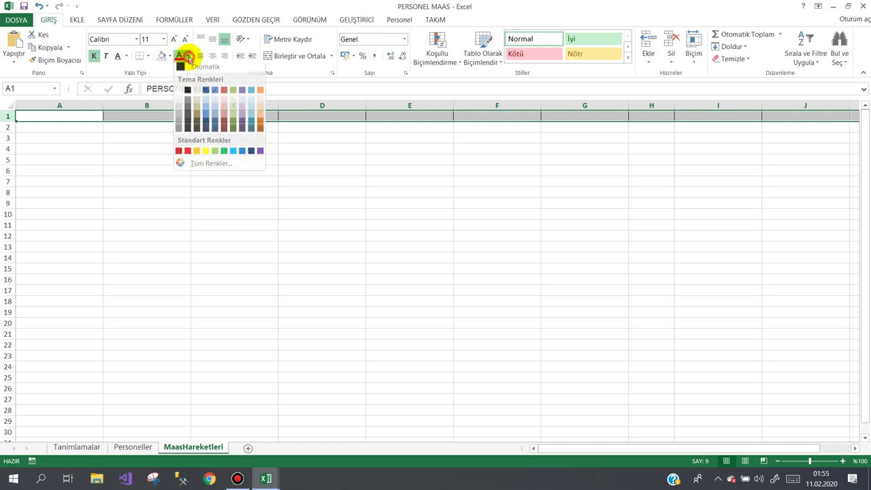
{"action": "left_click", "coordinate": [187, 93]}
{"action": "left_click", "coordinate": [186, 137]}
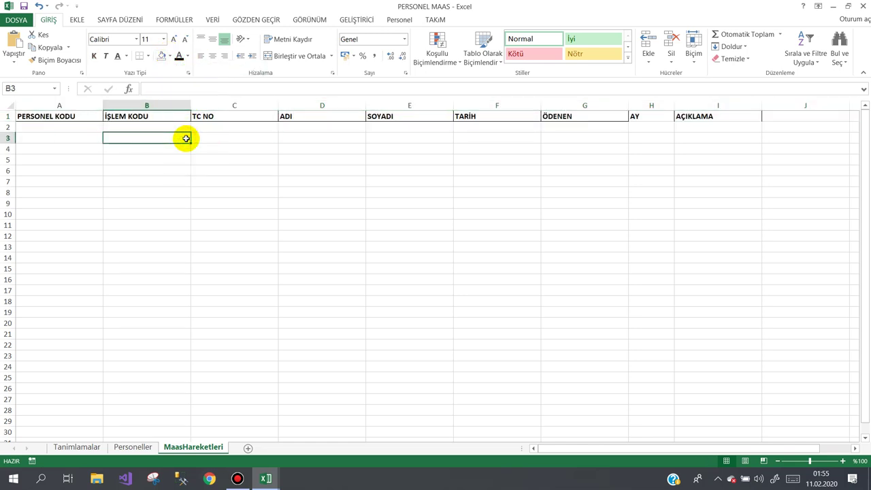
{"action": "left_click", "coordinate": [268, 476]}
- Delete the Dim x As Long line from btnKaydet_Click
{"action": "left_click", "coordinate": [311, 421]}
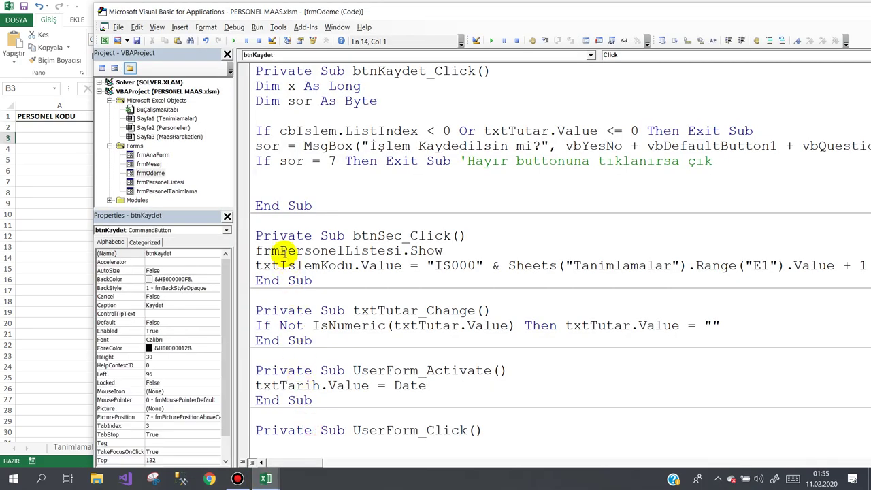
{"action": "left_click_drag", "start_coordinate": [348, 14], "coordinate": [393, 104]}
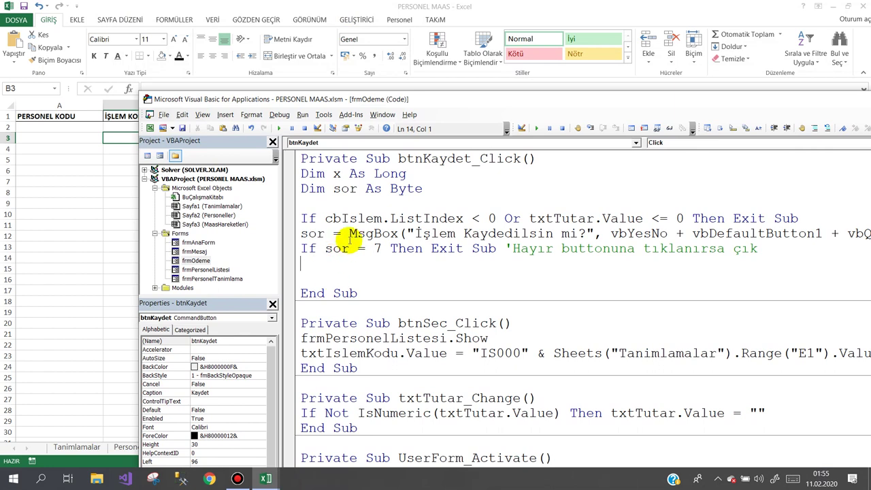
{"action": "left_click_drag", "start_coordinate": [415, 174], "coordinate": [302, 174]}
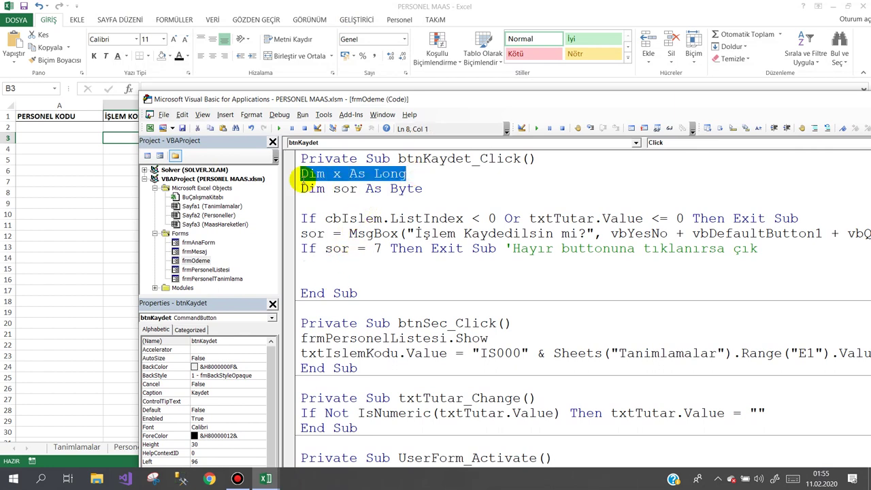
{"action": "key", "text": "Delete"}
{"action": "left_click", "coordinate": [317, 263]}
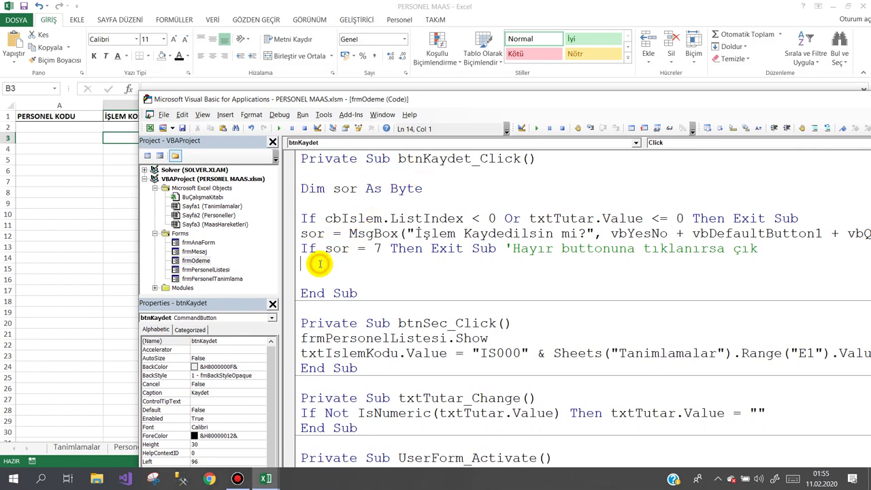
- Look through frmPersonelTanimlama and frmAnaForm's btnSil_Click code with its .Rows(x).Delete call
{"action": "left_click", "coordinate": [200, 271]}
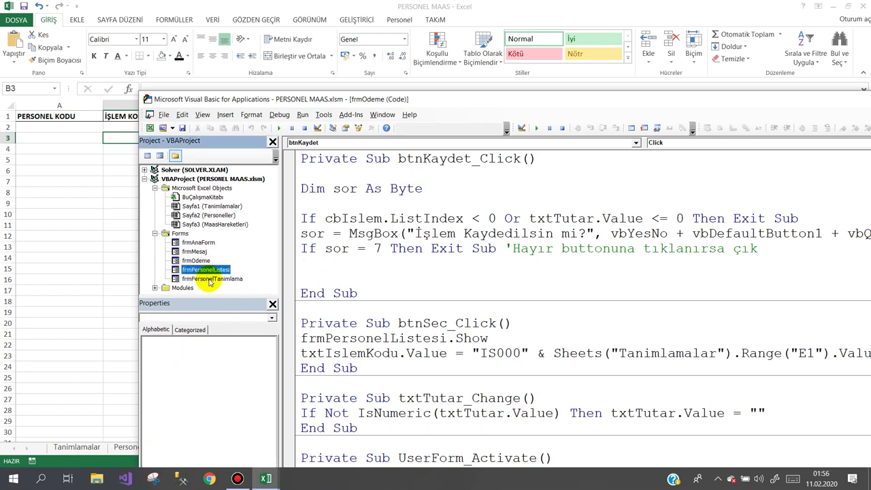
{"action": "double_click", "coordinate": [210, 279]}
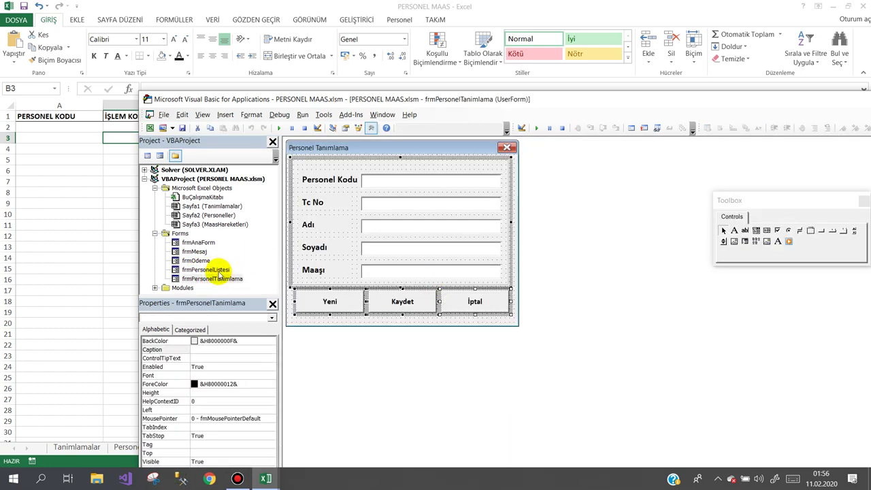
{"action": "double_click", "coordinate": [199, 243]}
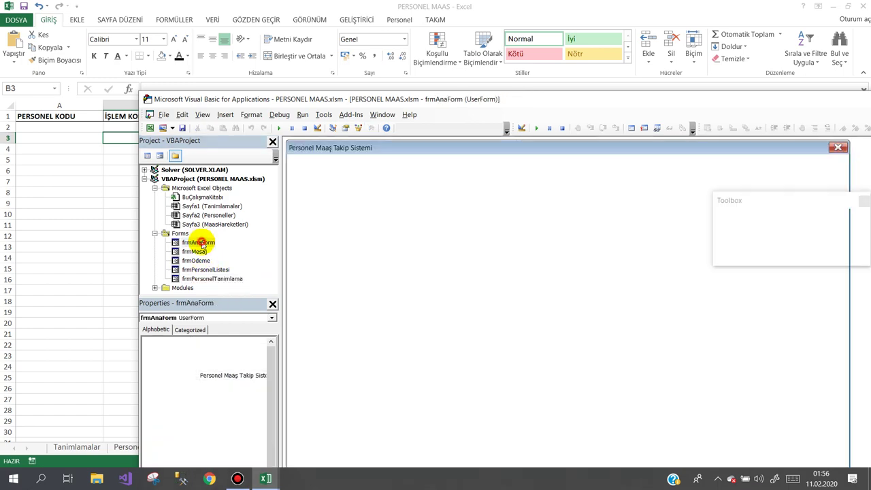
{"action": "left_click_drag", "start_coordinate": [801, 196], "coordinate": [591, 130]}
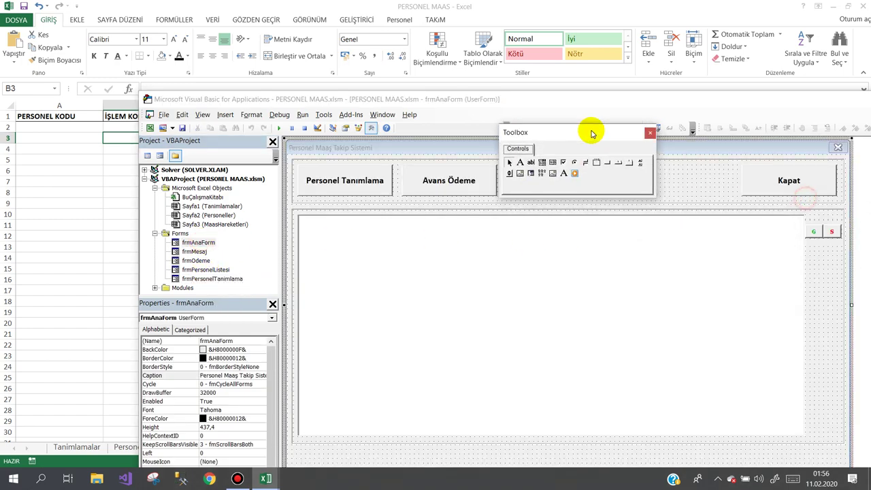
{"action": "double_click", "coordinate": [833, 232]}
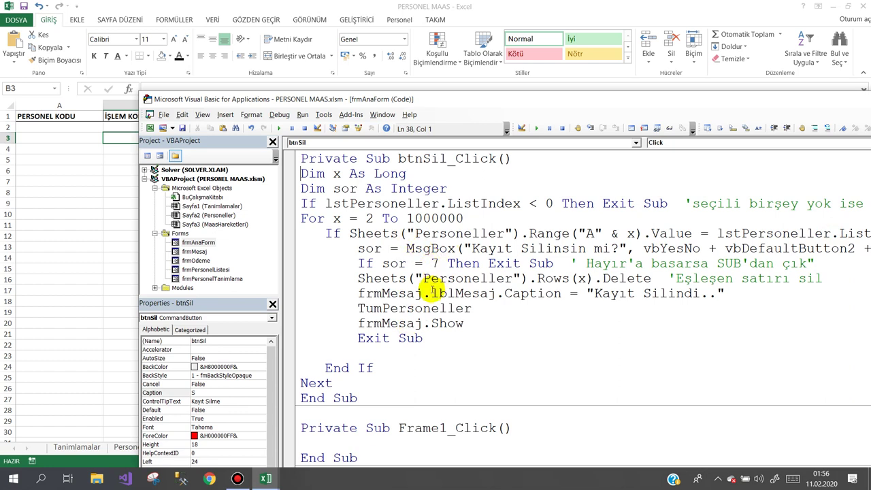
{"action": "left_click_drag", "start_coordinate": [529, 279], "coordinate": [646, 279]}
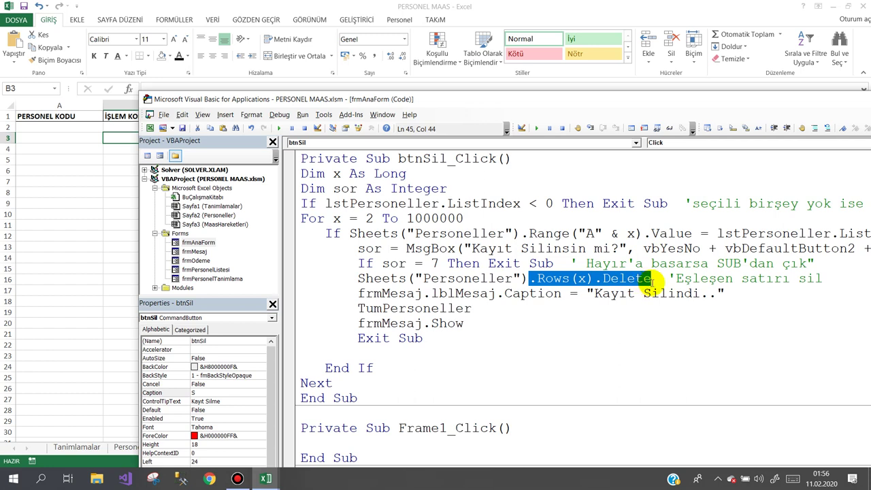
- Go back to frmOdeme's btnKaydet_Click code
{"action": "left_click", "coordinate": [210, 271]}
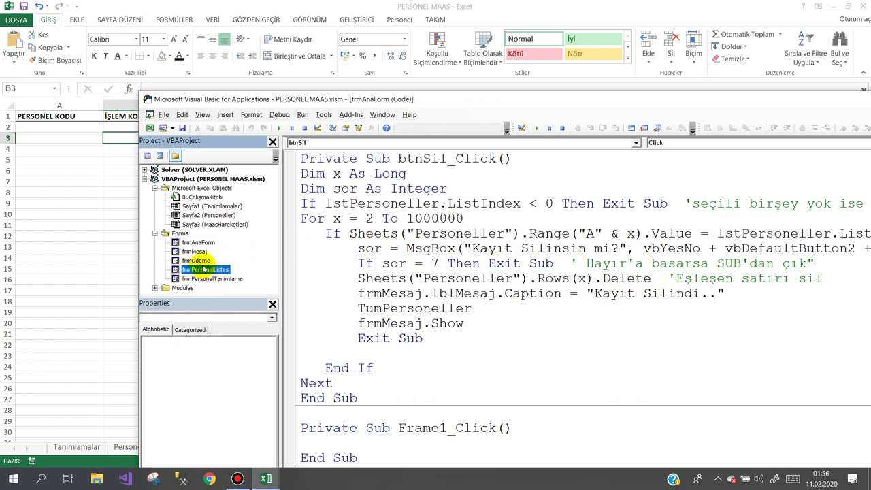
{"action": "double_click", "coordinate": [199, 261]}
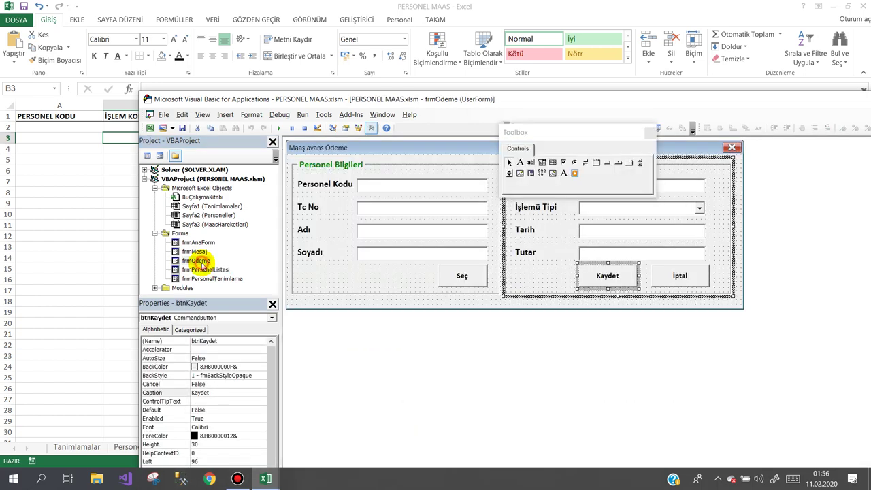
{"action": "left_click", "coordinate": [560, 290]}
{"action": "double_click", "coordinate": [596, 281]}
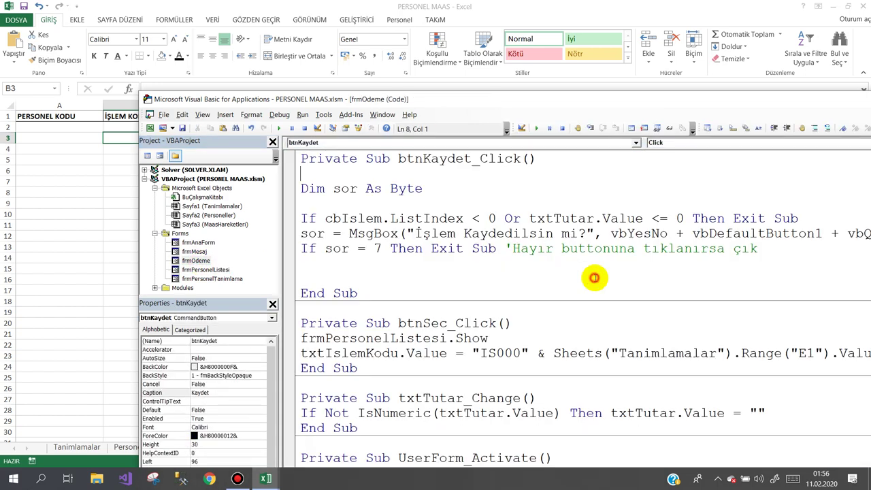
- Place the cursor after the If sor = 7 check and confirm the MaasHareketleri sheet name in Excel
{"action": "left_click", "coordinate": [303, 265]}
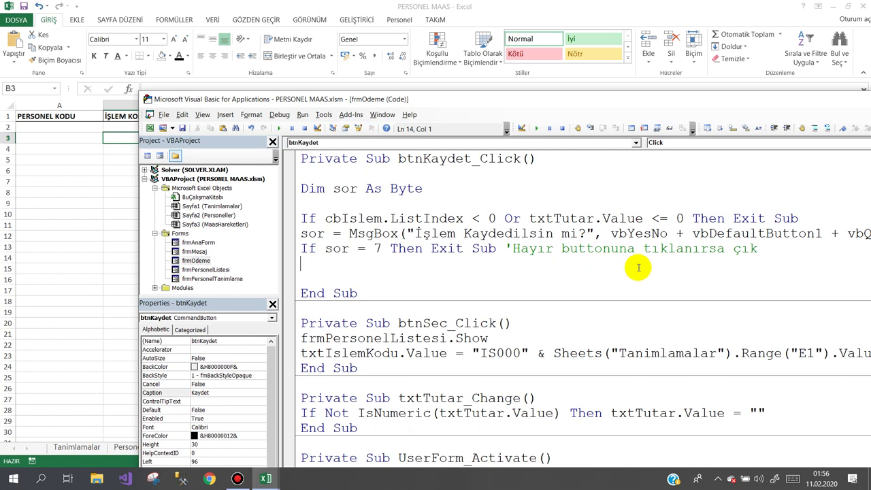
{"action": "left_click", "coordinate": [53, 258]}
{"action": "left_click", "coordinate": [195, 443]}
{"action": "double_click", "coordinate": [195, 443]}
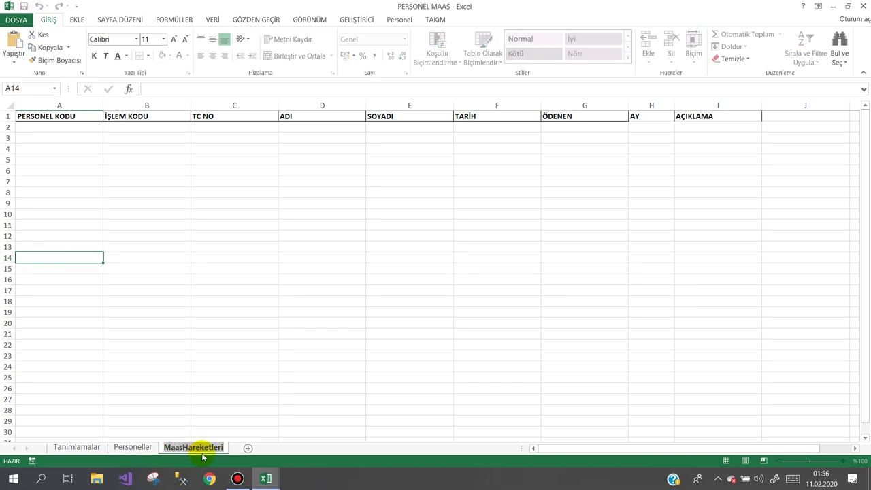
{"action": "left_click", "coordinate": [265, 479]}
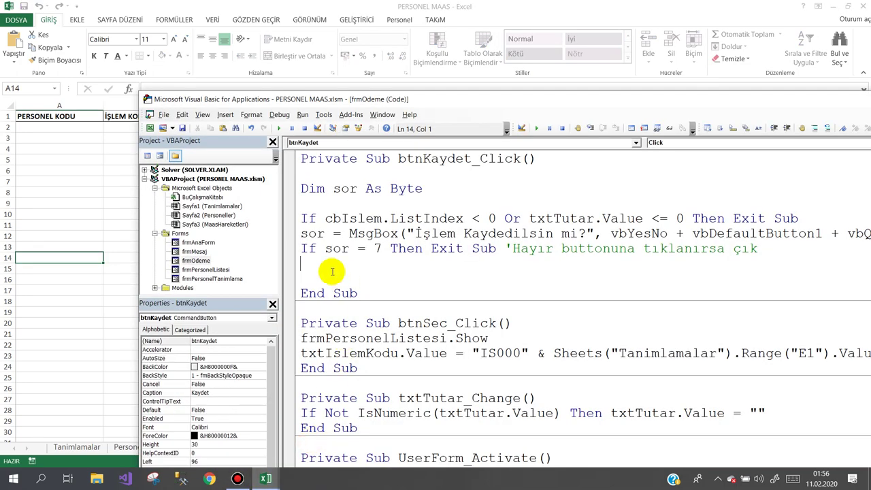
- Write Sheets("MaasHareketleri").Rows(2).Insert and copy the sheet reference for the next line
{"action": "type", "text": "sh"}
{"action": "key", "text": "ctrl+space"}
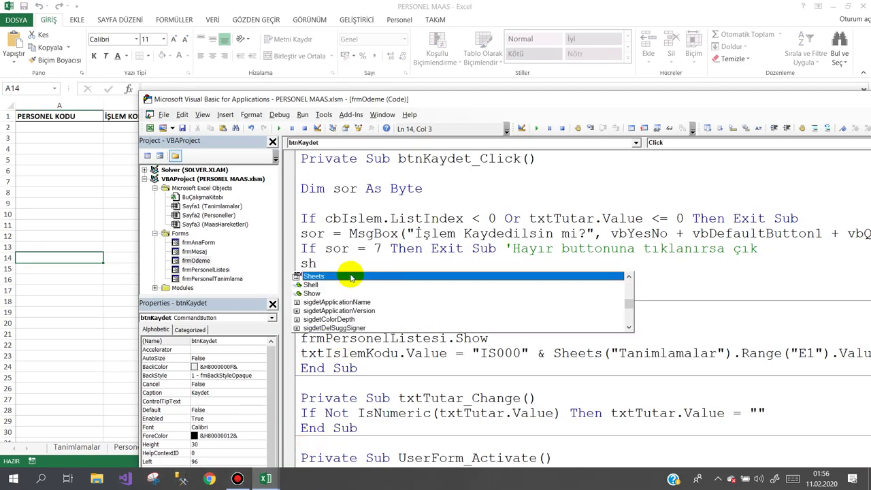
{"action": "type", "text": "(\""}
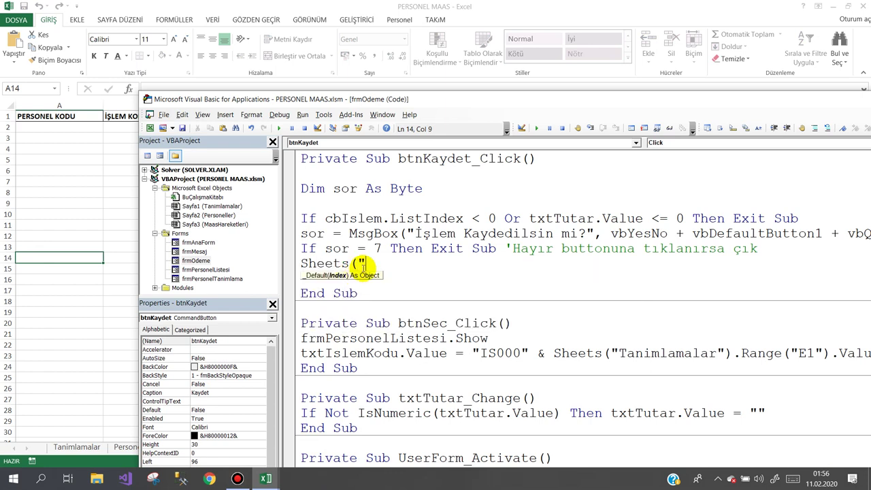
{"action": "type", "text": "MaasHareketleri\""}
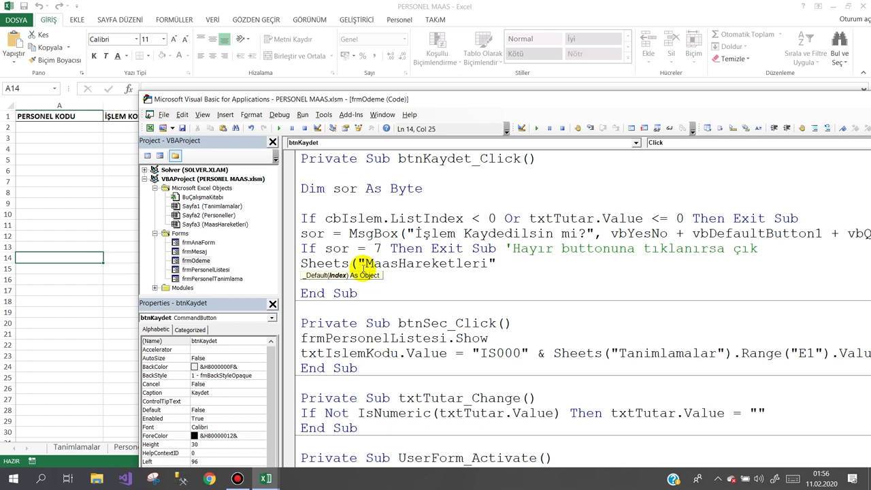
{"action": "type", "text": ").Rows(2).Insert"}
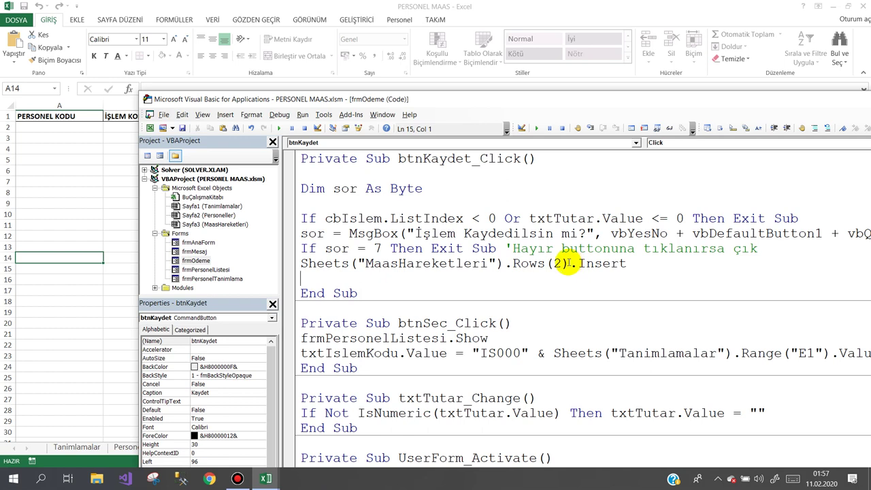
{"action": "left_click", "coordinate": [626, 264]}
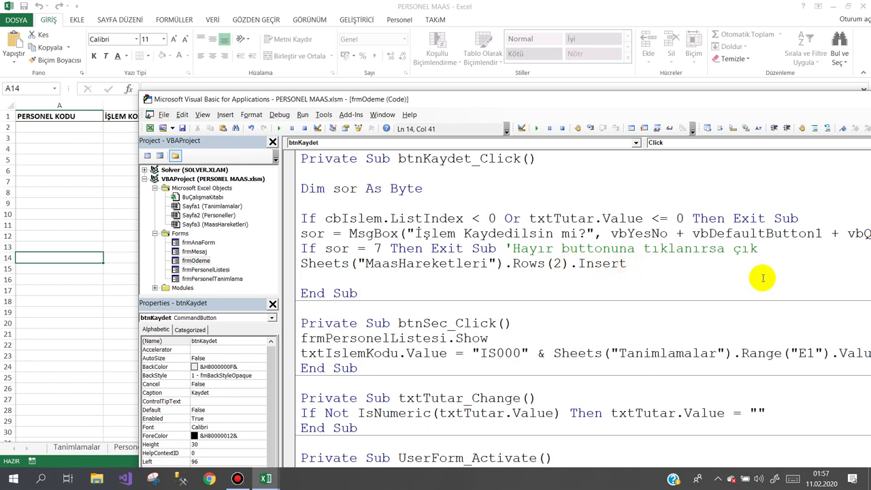
{"action": "key", "text": "Return"}
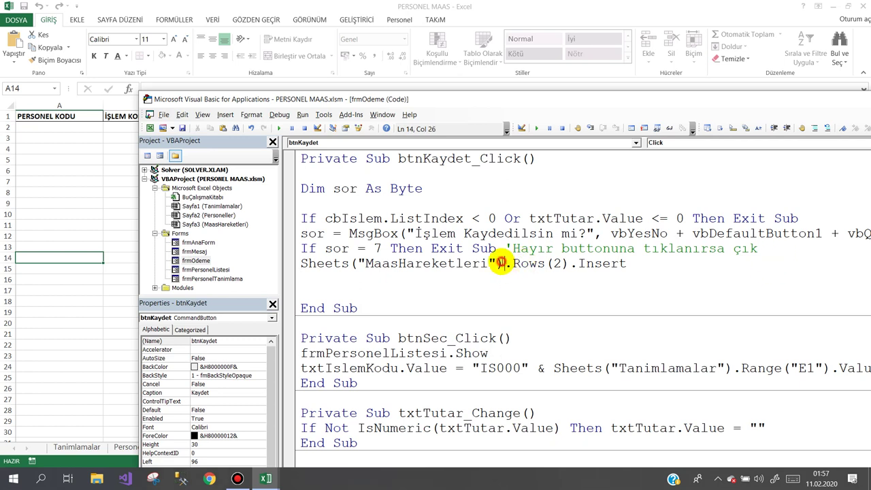
{"action": "left_click_drag", "start_coordinate": [502, 262], "coordinate": [302, 264]}
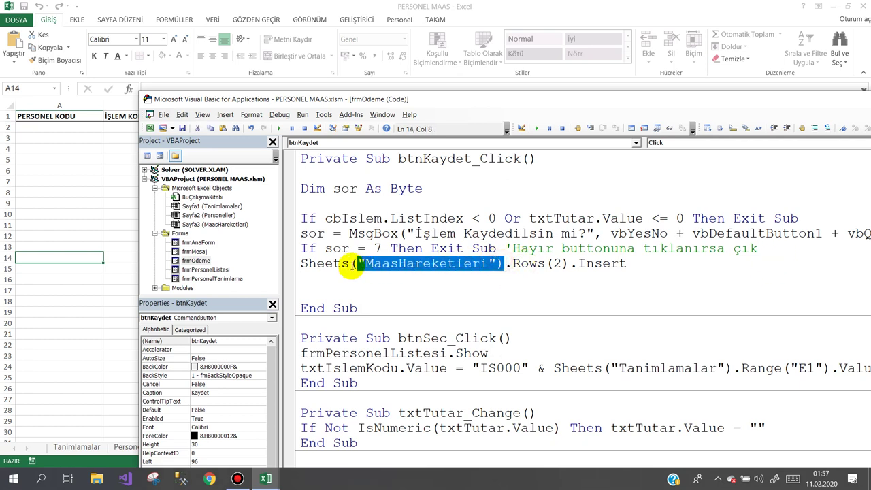
{"action": "left_click", "coordinate": [307, 276]}
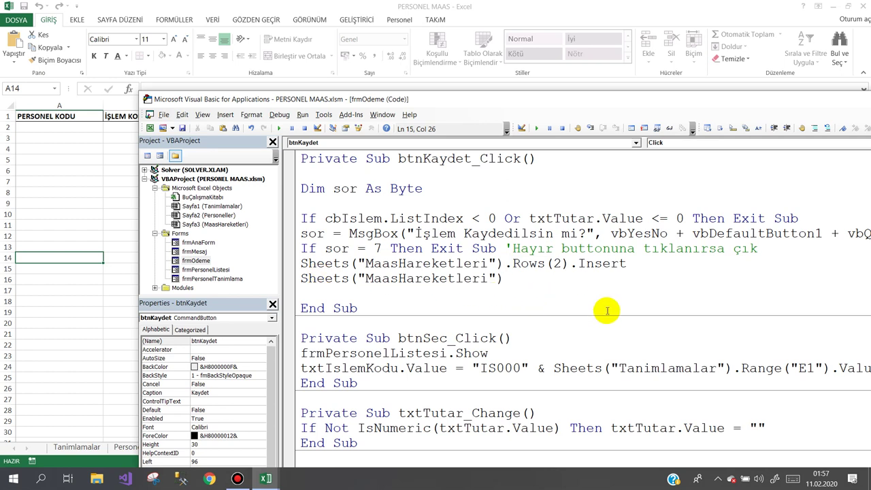
- Add a line writing txtPersonelKodu.Value into MaasHareketleri cell A2
{"action": "type", "text": ".range"}
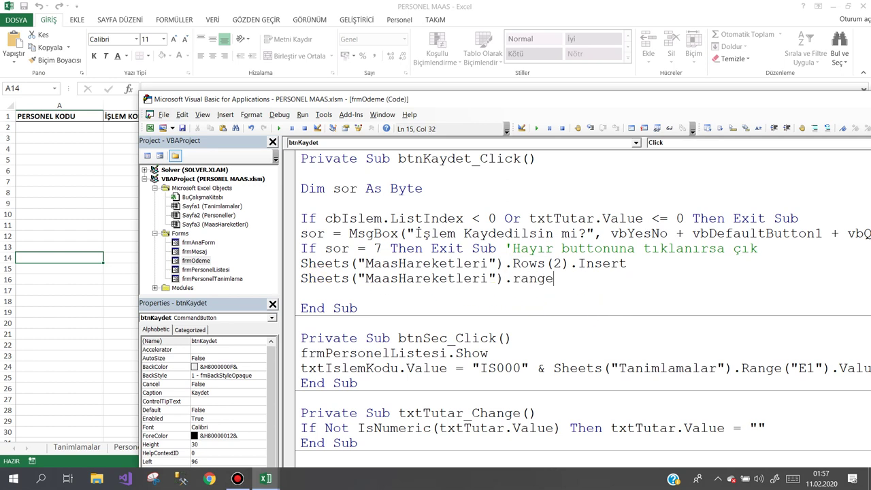
{"action": "type", "text": "(\"A"}
{"action": "type", "text": "2\""}
{"action": "type", "text": ").value"}
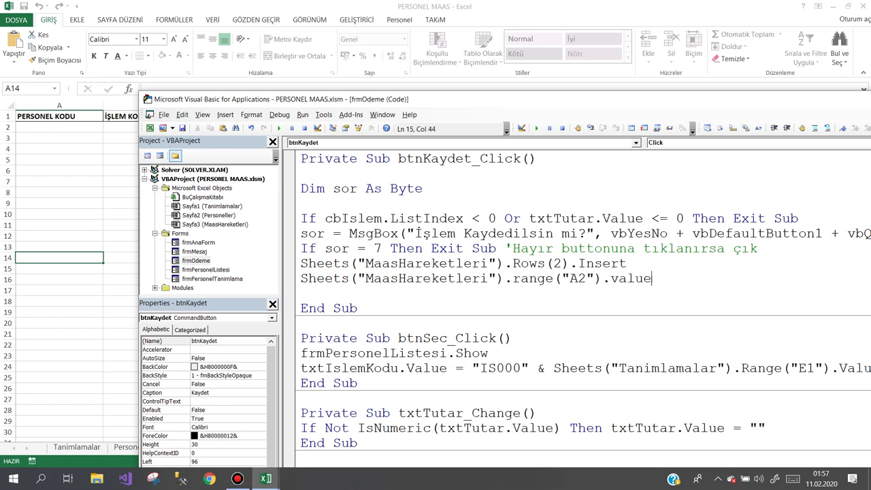
{"action": "type", "text": "="}
{"action": "type", "text": "txtPe"}
{"action": "key", "text": "ctrl+space"}
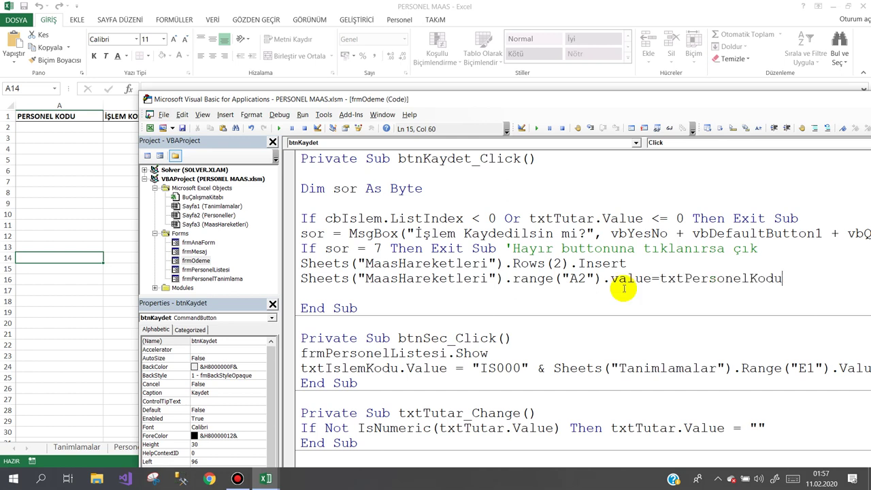
{"action": "key", "text": "ctrl+space"}
{"action": "key", "text": "Escape"}
{"action": "type", "text": ".v"}
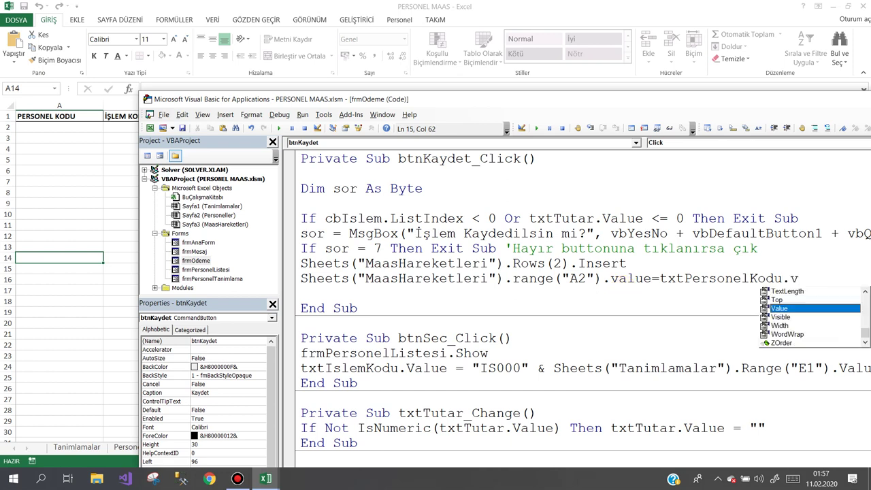
{"action": "key", "text": "Tab"}
{"action": "key", "text": "Return"}
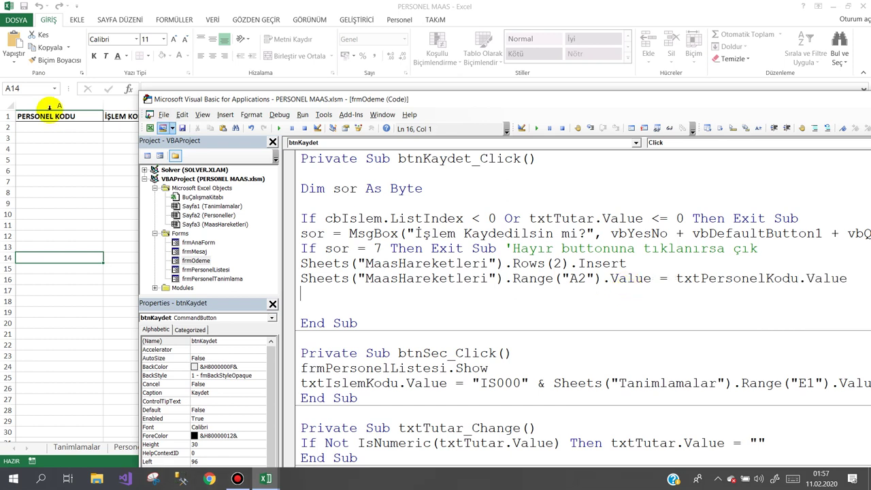
- Check the sheet's column headers, then add a line writing txtIslemKodu.Value into B2
{"action": "left_click", "coordinate": [51, 128]}
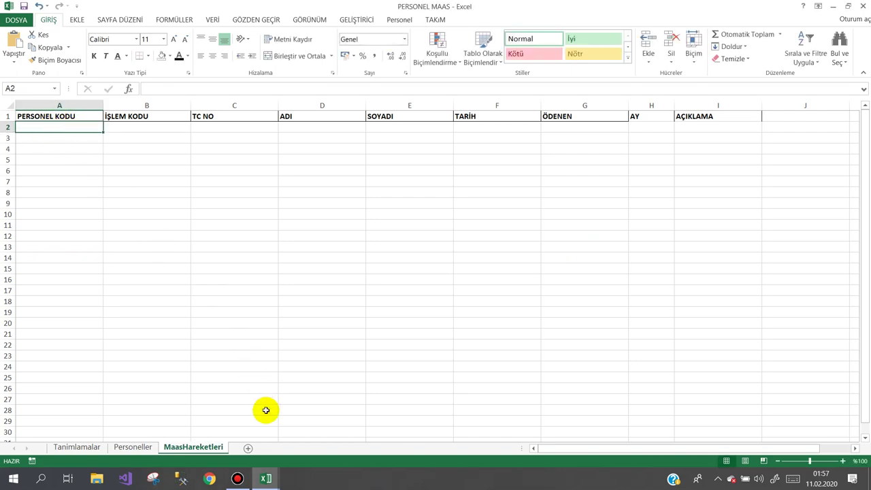
{"action": "mouse_move", "coordinate": [265, 478]}
{"action": "left_click", "coordinate": [307, 423]}
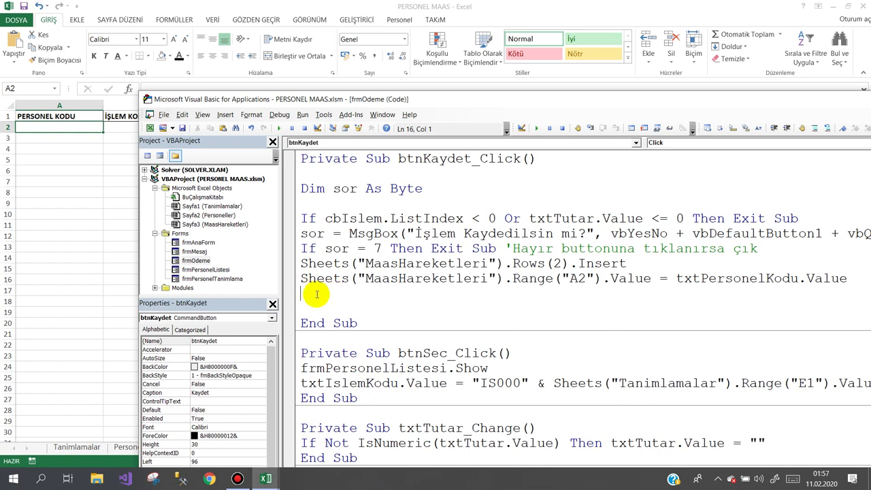
{"action": "type", "text": "Sheets(\"MaasHareketleri\").r"}
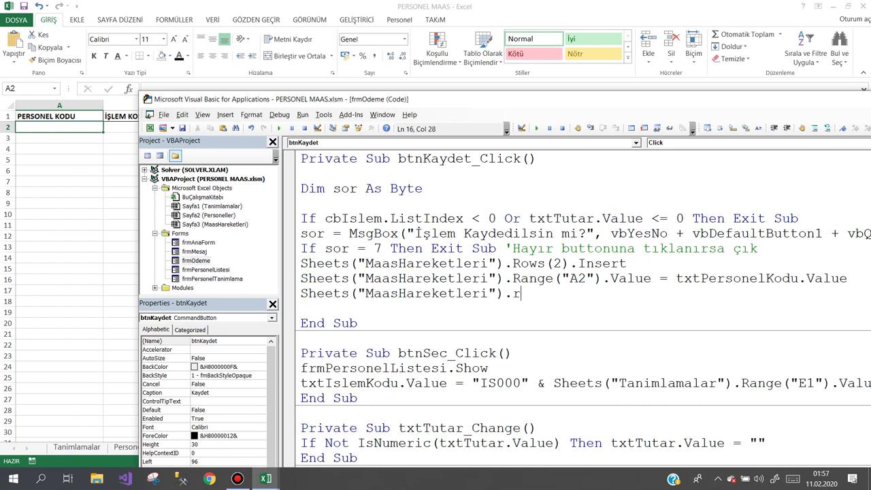
{"action": "type", "text": "ange(\""}
{"action": "type", "text": "B2\""}
{"action": "type", "text": ").value"}
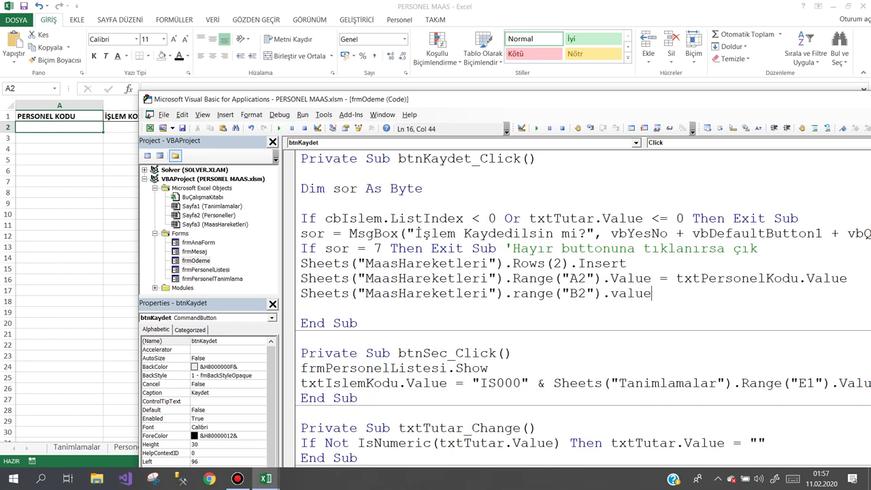
{"action": "type", "text": "=txt"}
{"action": "type", "text": "IslemKodu."}
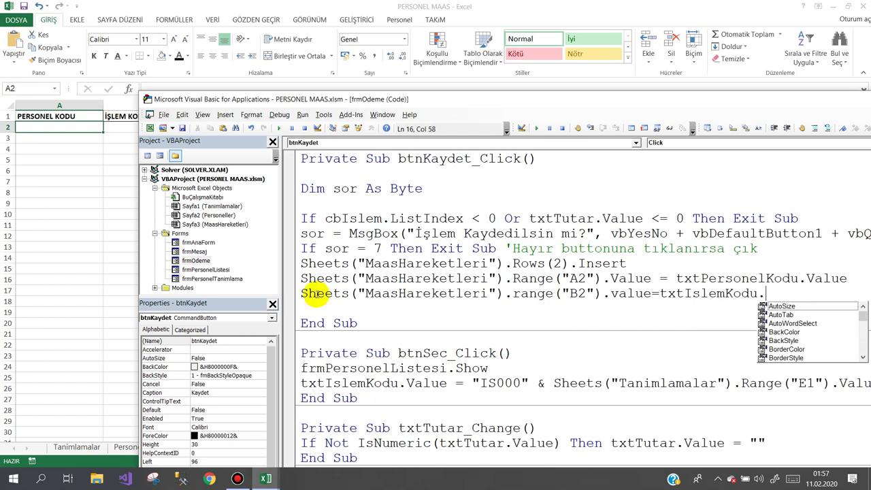
{"action": "type", "text": "va"}
{"action": "key", "text": "Tab"}
{"action": "key", "text": "Return"}
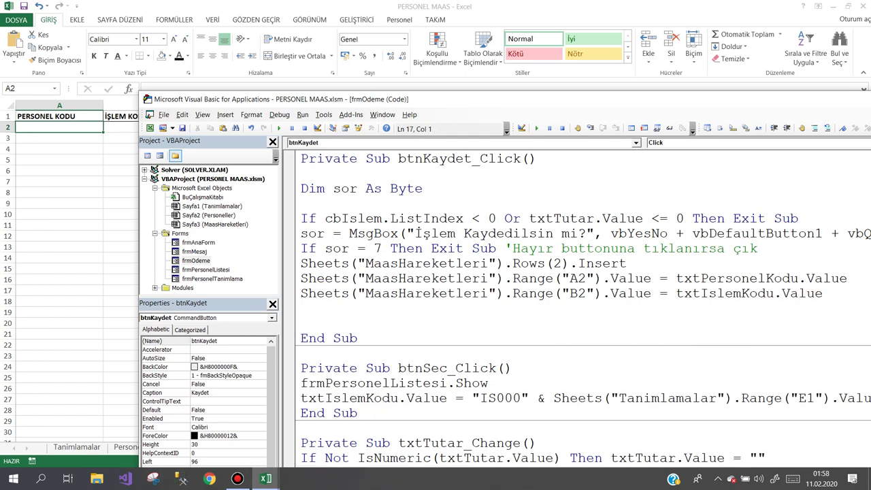
- Add a line writing txtTcNo.Value into C2, fixing the misspelled Value
{"action": "type", "text": "Sheets(\"MaasHareketleri\")"}
{"action": "type", "text": ".ran"}
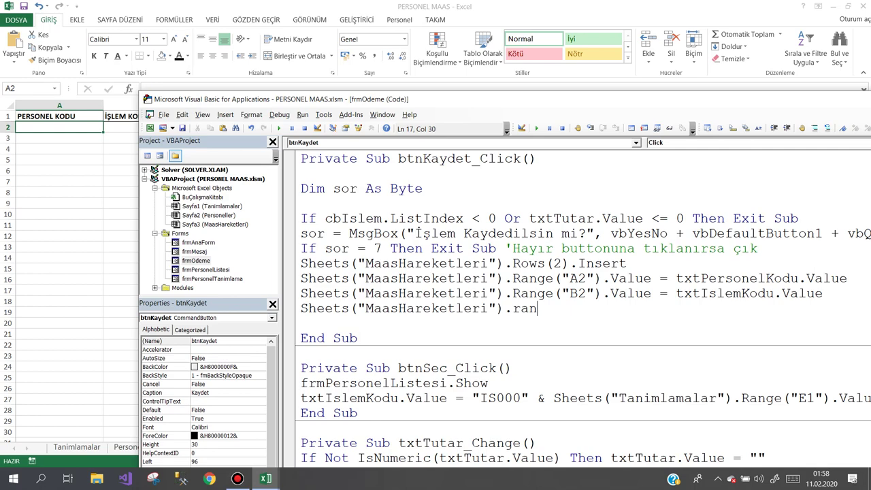
{"action": "type", "text": "ge(\""}
{"action": "left_click_drag", "start_coordinate": [356, 101], "coordinate": [282, 141]}
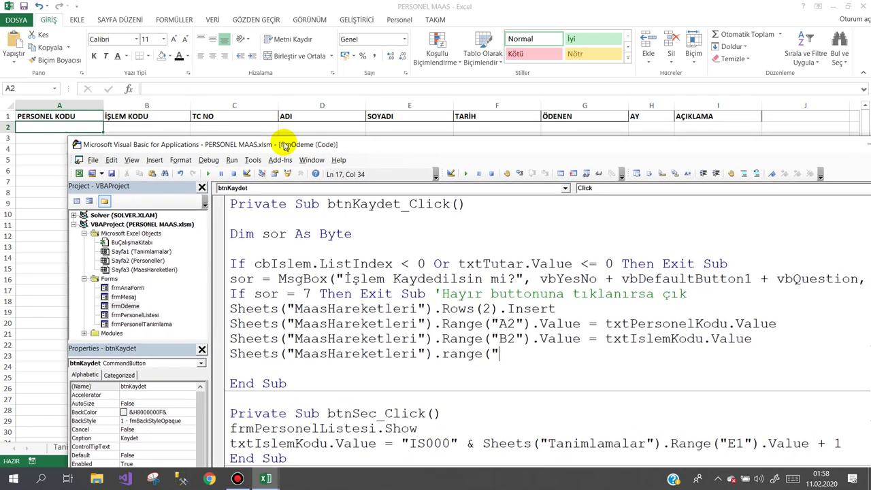
{"action": "type", "text": "C2"}
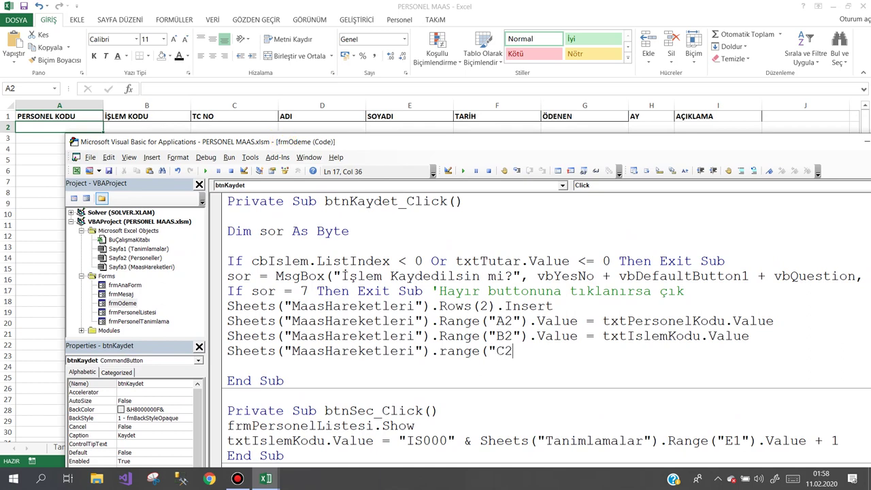
{"action": "type", "text": "\").val"}
{"action": "type", "text": "e"}
{"action": "type", "text": "ue"}
{"action": "key", "text": "BackSpace"}
{"action": "key", "text": "BackSpace"}
{"action": "key", "text": "BackSpace"}
{"action": "type", "text": "ue"}
{"action": "type", "text": "=txt"}
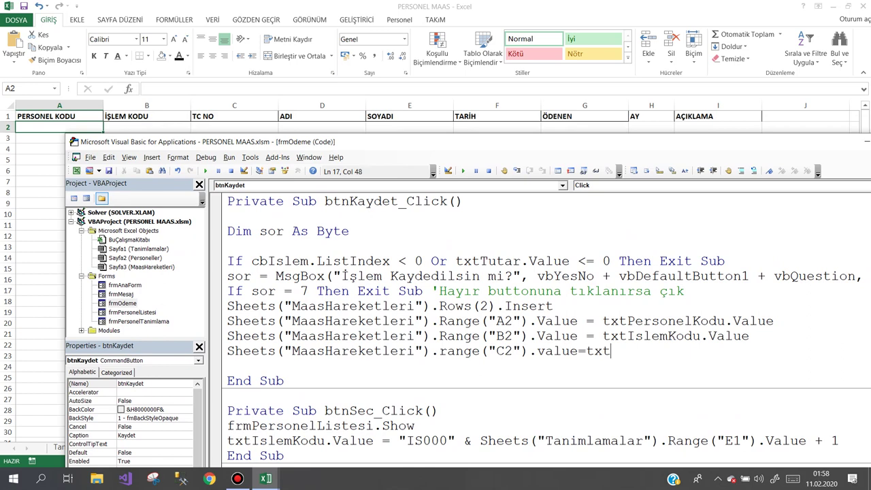
{"action": "type", "text": "T"}
{"action": "key", "text": "ctrl+space"}
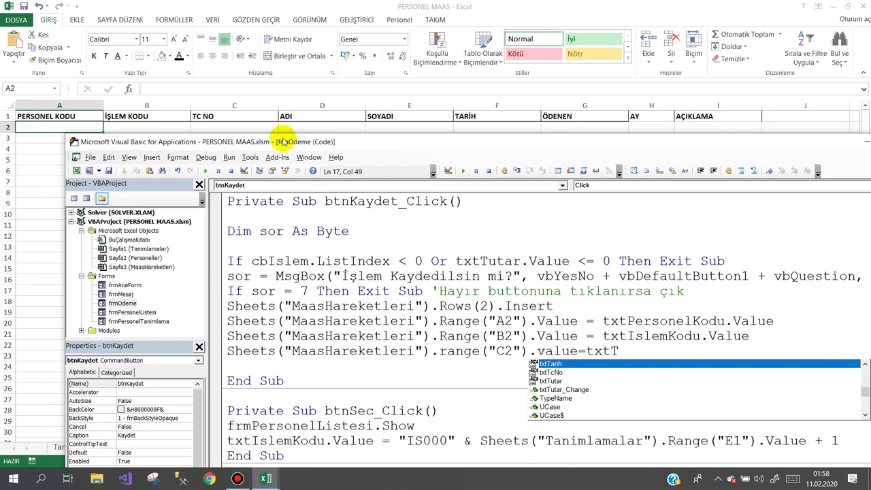
{"action": "key", "text": "Down"}
{"action": "type", "text": ".v"}
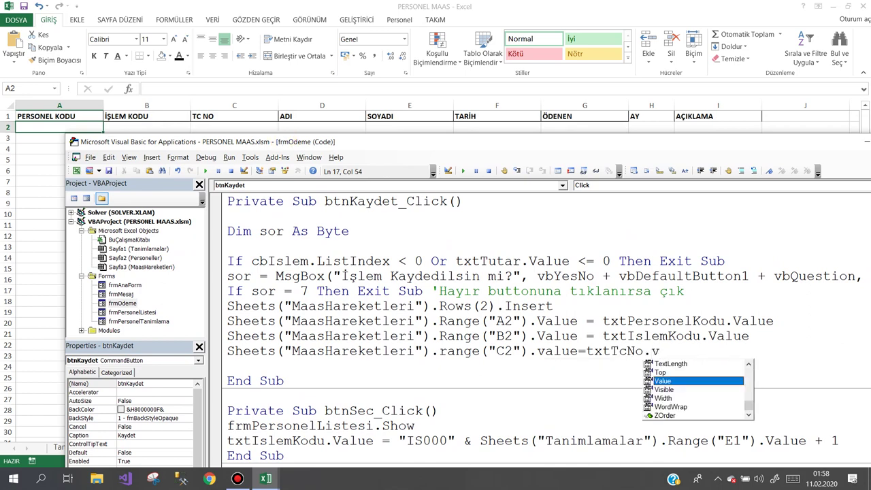
{"action": "key", "text": "Tab"}
{"action": "key", "text": "Return"}
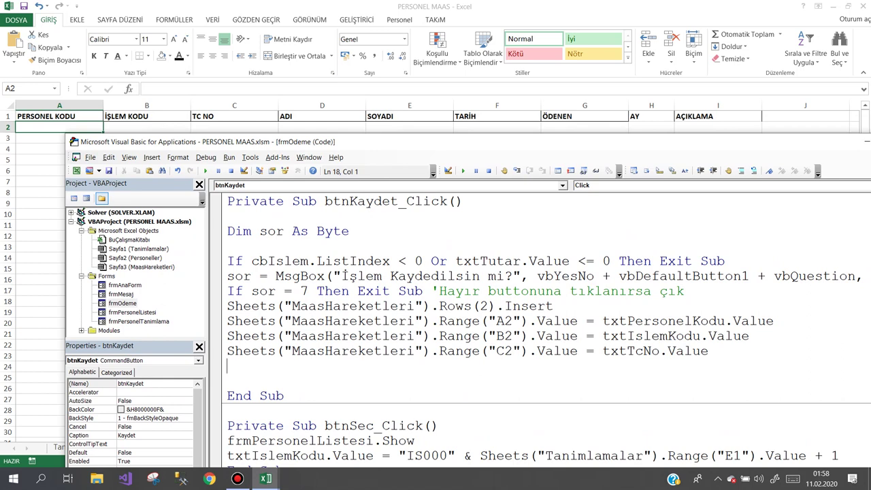
- Add a line writing txtAd.Value into D2, removing the stray quote
{"action": "type", "text": "Sheets(\"MaasHareketleri\")."}
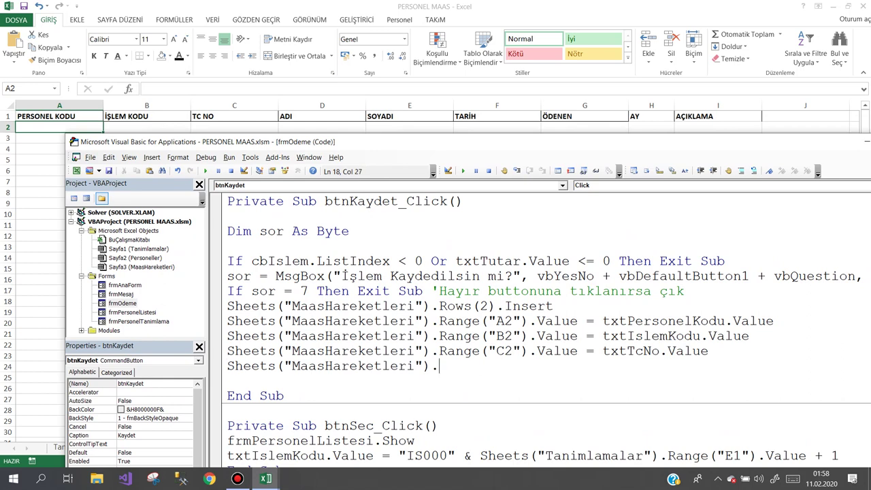
{"action": "type", "text": "range"}
{"action": "type", "text": "(\"D2"}
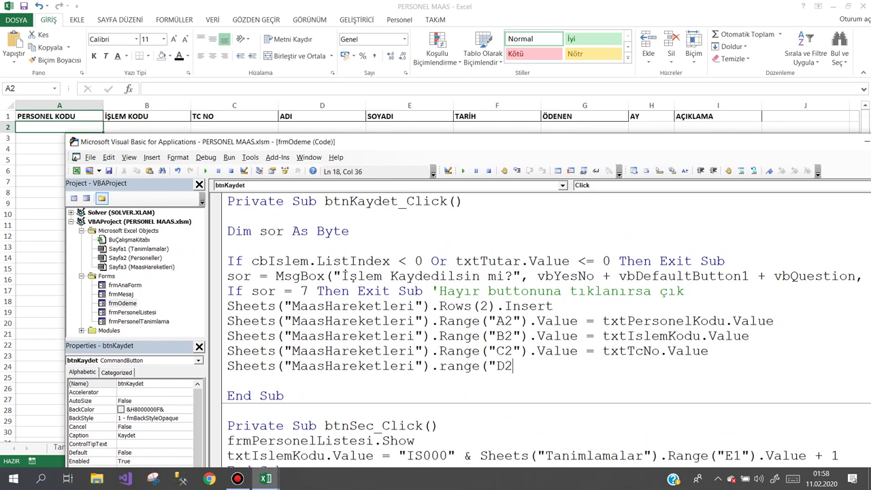
{"action": "type", "text": "\").val"}
{"action": "type", "text": "ue=\""}
{"action": "type", "text": "txtA"}
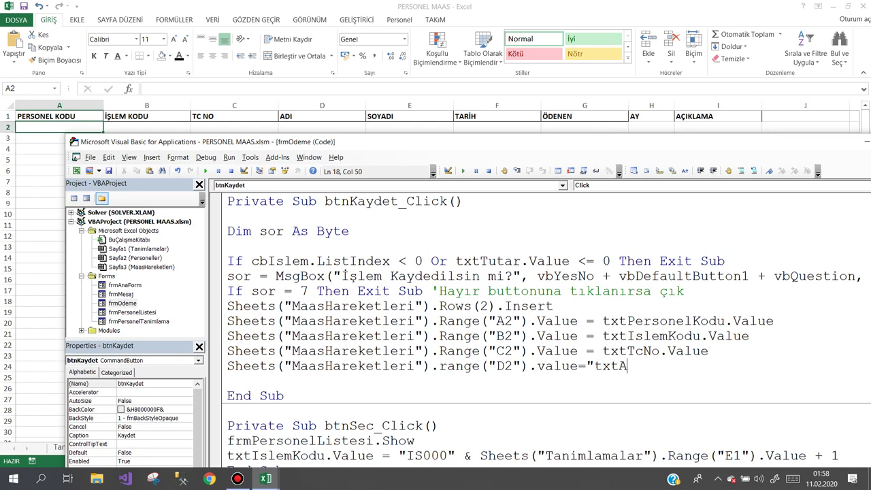
{"action": "type", "text": "d"}
{"action": "key", "text": "BackSpace"}
{"action": "key", "text": "BackSpace"}
{"action": "key", "text": "BackSpace"}
{"action": "key", "text": "BackSpace"}
{"action": "key", "text": "BackSpace"}
{"action": "type", "text": "t"}
{"action": "type", "text": "xtAd"}
{"action": "type", "text": ".va"}
{"action": "key", "text": "Return"}
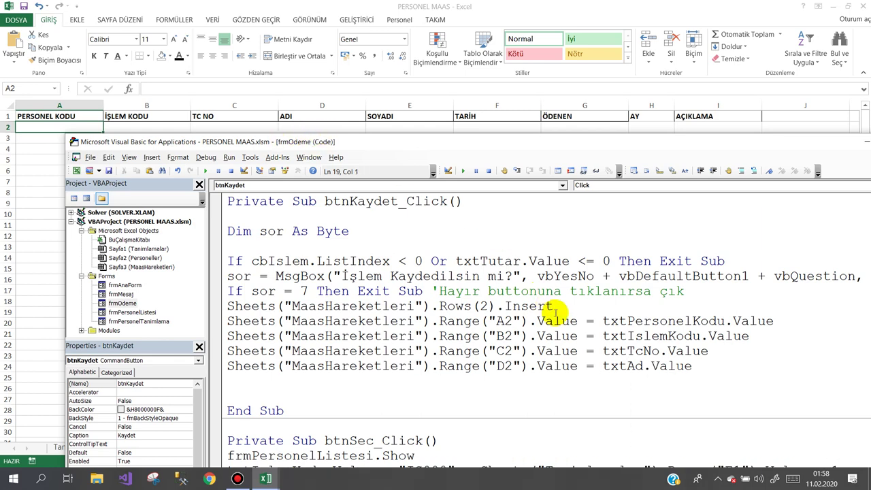
- Copy the D2 line and turn the copy into an E2 line assigning txtTarih.Value
{"action": "mouse_move", "coordinate": [577, 366]}
{"action": "left_mouse_down"}
{"action": "mouse_move", "coordinate": [311, 367]}
{"action": "mouse_move", "coordinate": [219, 383]}
{"action": "left_mouse_up"}
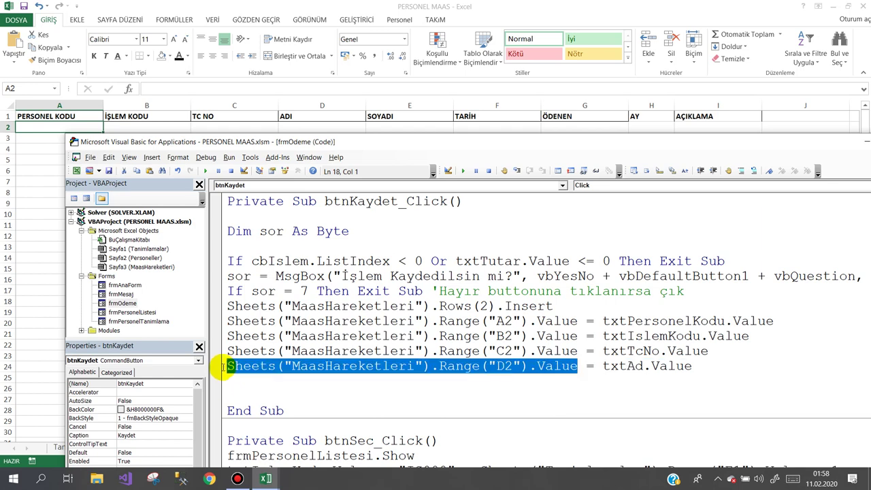
{"action": "key", "text": "ctrl+c"}
{"action": "left_click", "coordinate": [234, 381]}
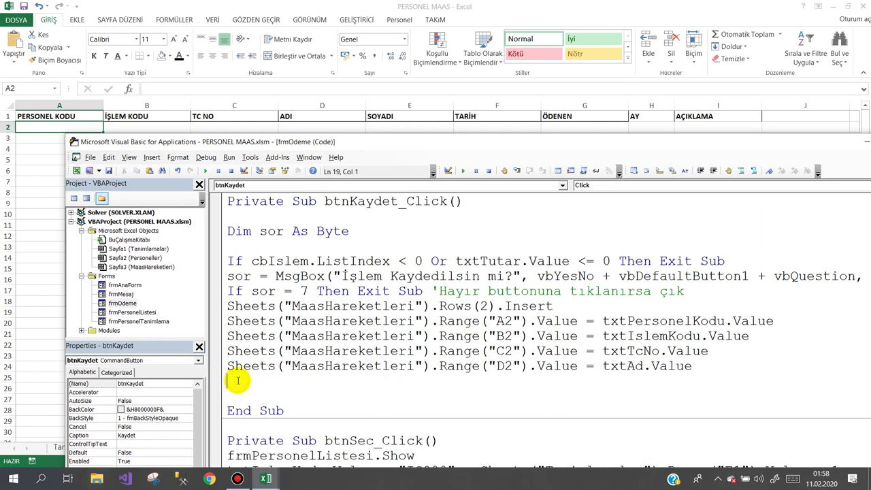
{"action": "key", "text": "ctrl+v"}
{"action": "left_click_drag", "start_coordinate": [496, 381], "coordinate": [505, 381]}
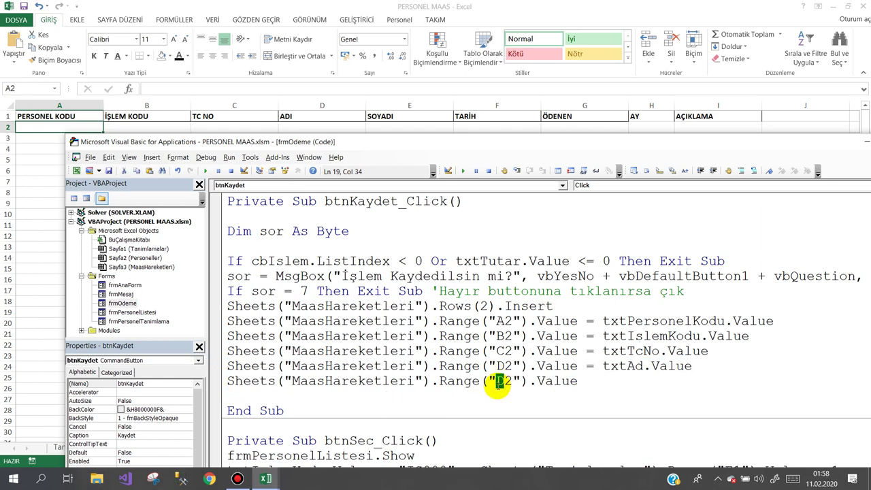
{"action": "type", "text": "E"}
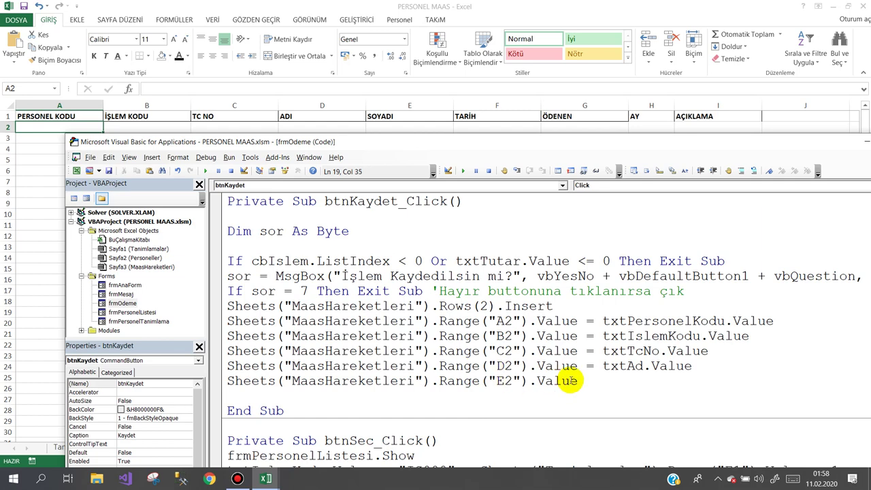
{"action": "left_click", "coordinate": [583, 381]}
{"action": "type", "text": "="}
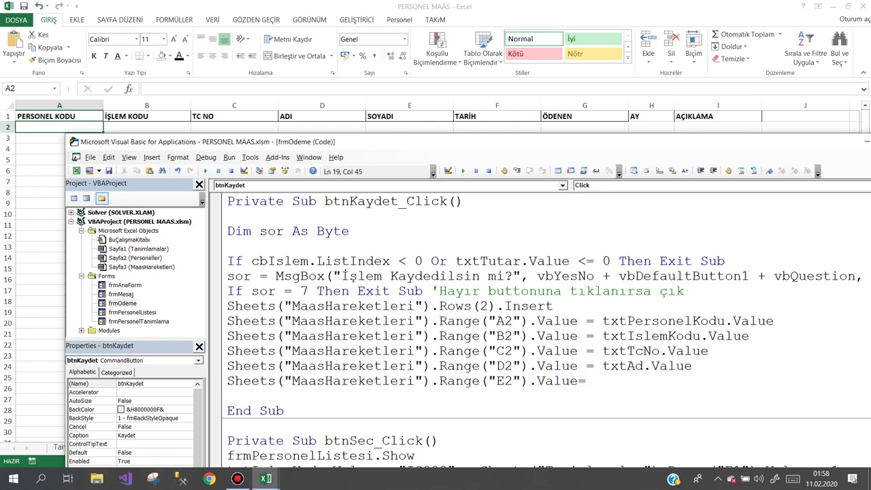
{"action": "type", "text": "t"}
{"action": "type", "text": "xtt"}
{"action": "key", "text": "ctrl+space"}
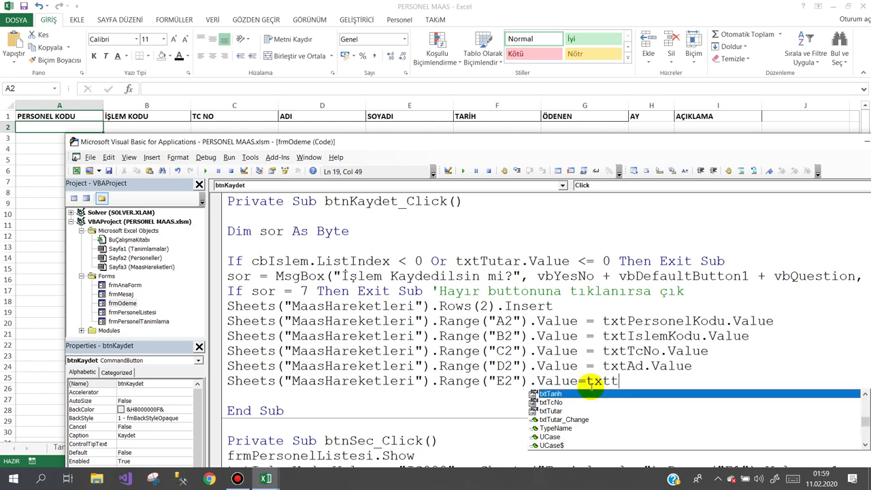
{"action": "type", "text": ".value"}
{"action": "key", "text": "Return"}
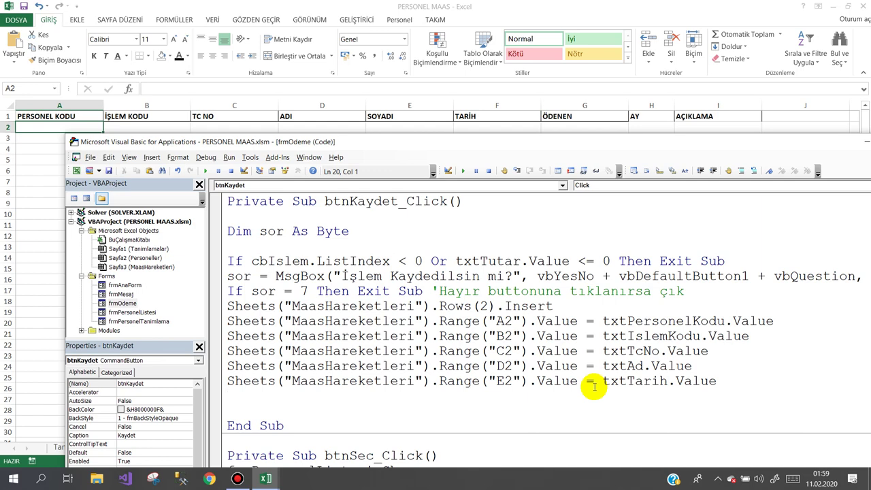
- Change the E2 line to txtSoyad and add an F2 line assigning txtTarih.Value
{"action": "key", "text": "ctrl+v"}
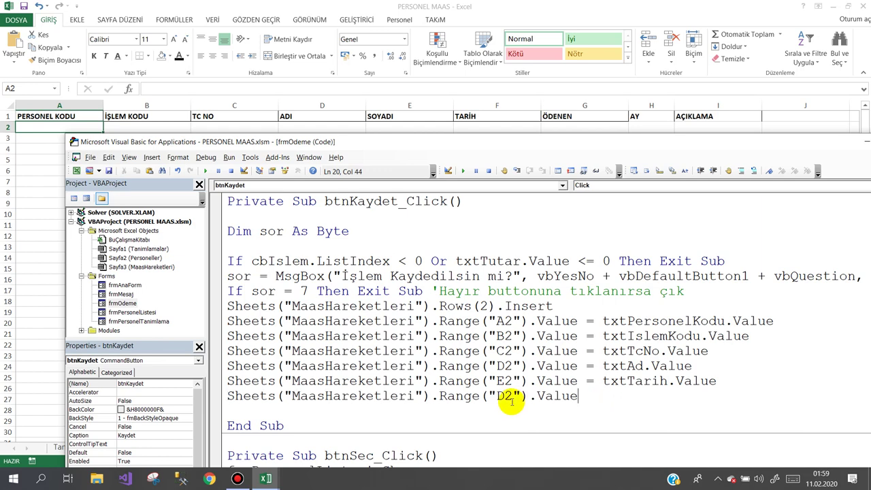
{"action": "left_click_drag", "start_coordinate": [504, 397], "coordinate": [495, 396]}
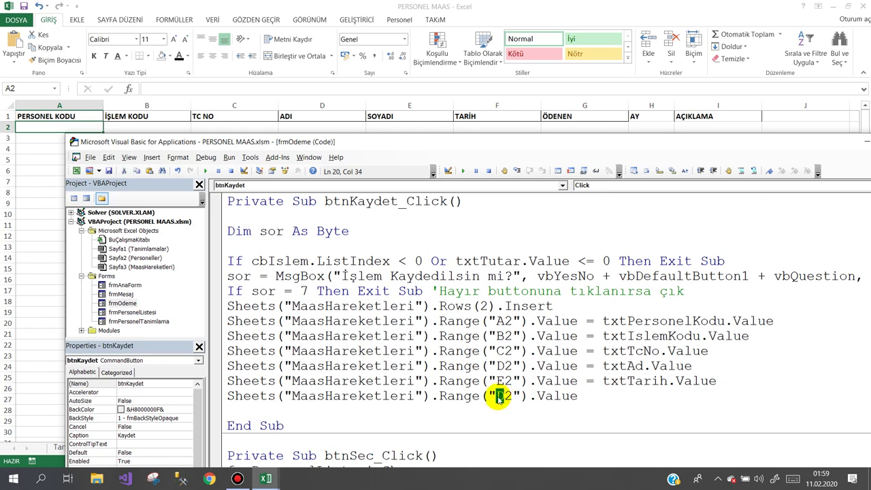
{"action": "type", "text": "F"}
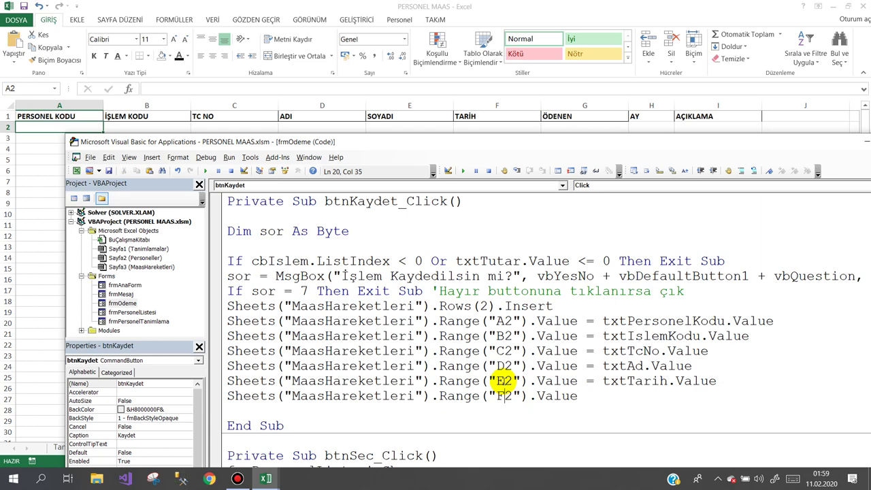
{"action": "double_click", "coordinate": [636, 383]}
{"action": "type", "text": "txtSoyad"}
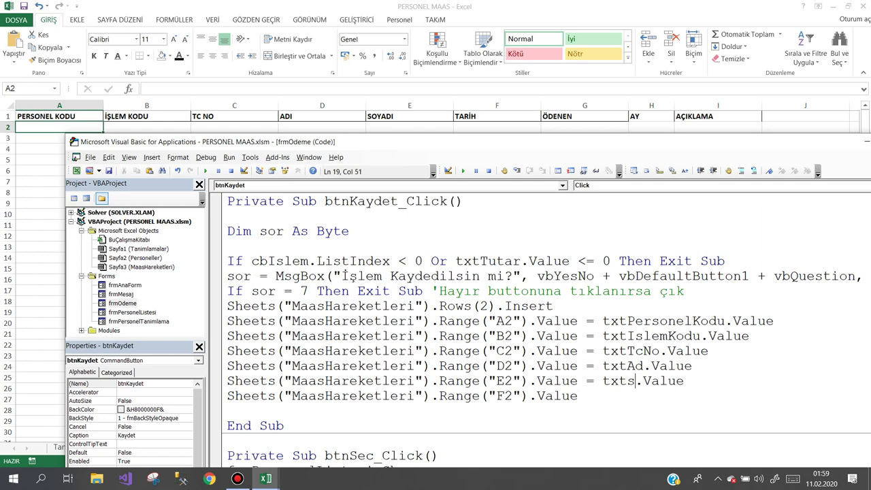
{"action": "left_click", "coordinate": [600, 395]}
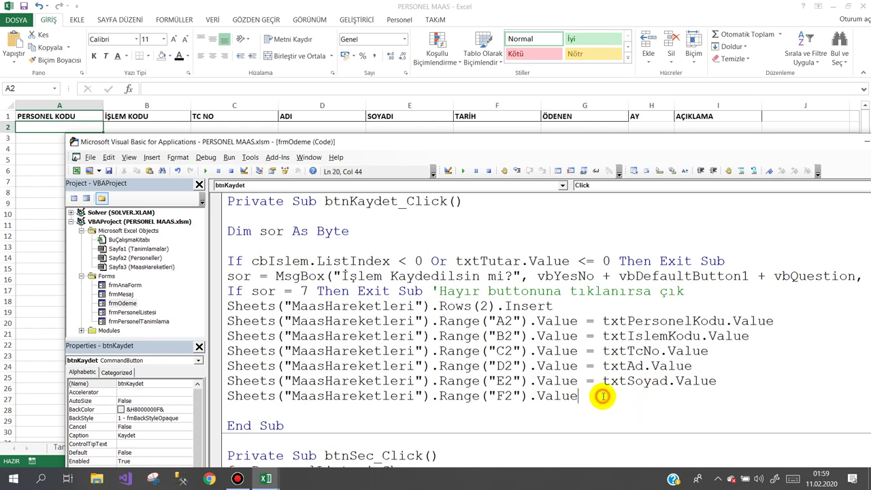
{"action": "type", "text": "=tx"}
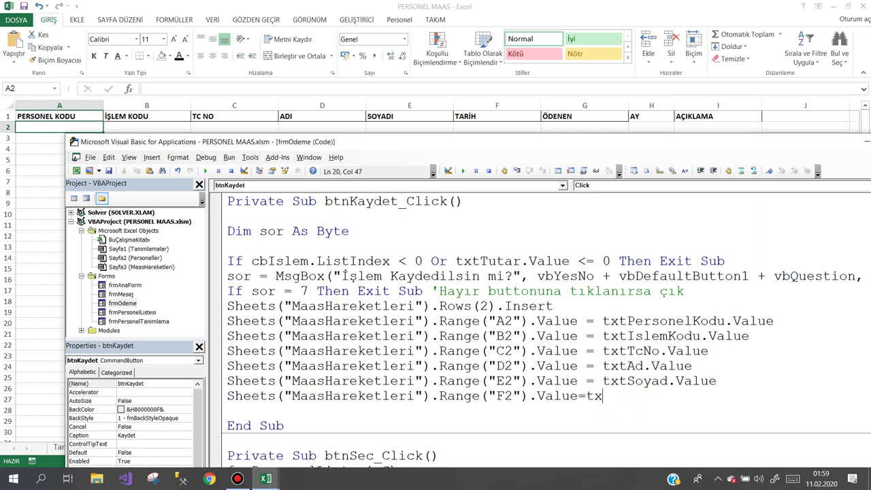
{"action": "type", "text": "tt"}
{"action": "key", "text": "BackSpace"}
{"action": "type", "text": "Tarih"}
{"action": "type", "text": ".v"}
{"action": "key", "text": "ctrl+space"}
{"action": "key", "text": "Tab"}
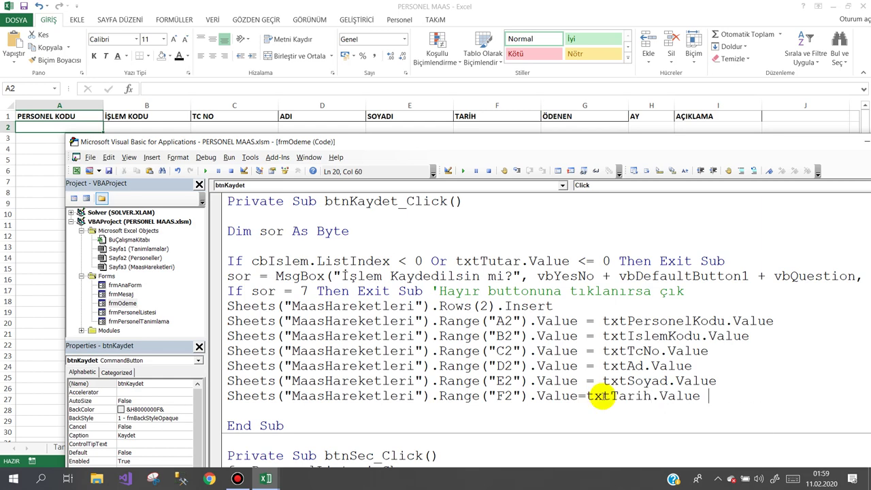
{"action": "key", "text": "Return"}
- Add a G2 line assigning txtTutar.Value
{"action": "key", "text": "ctrl+v"}
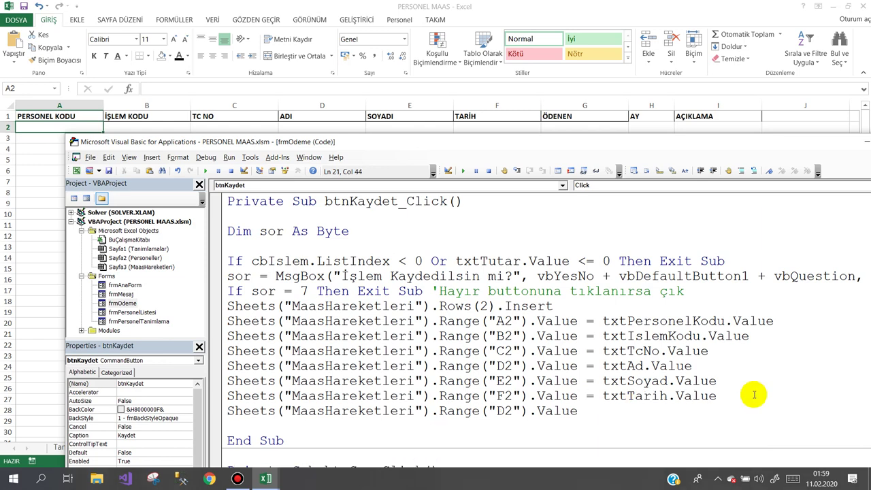
{"action": "left_click_drag", "start_coordinate": [497, 411], "coordinate": [504, 411]}
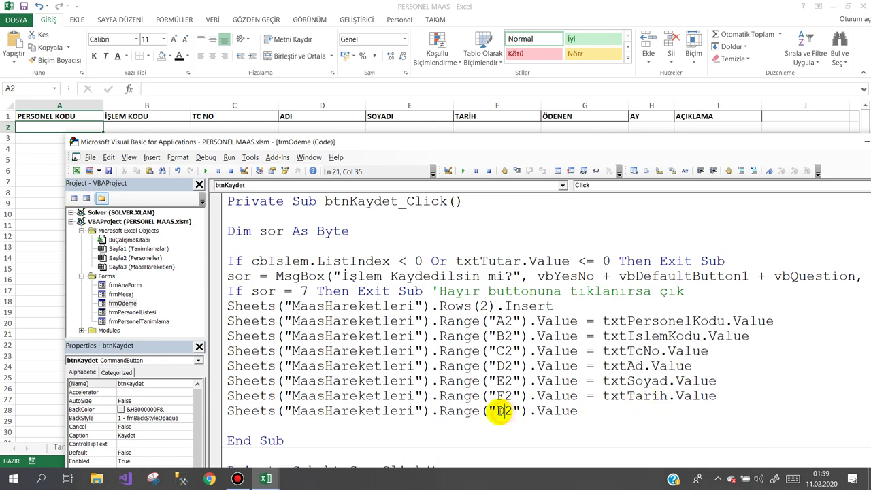
{"action": "type", "text": "G"}
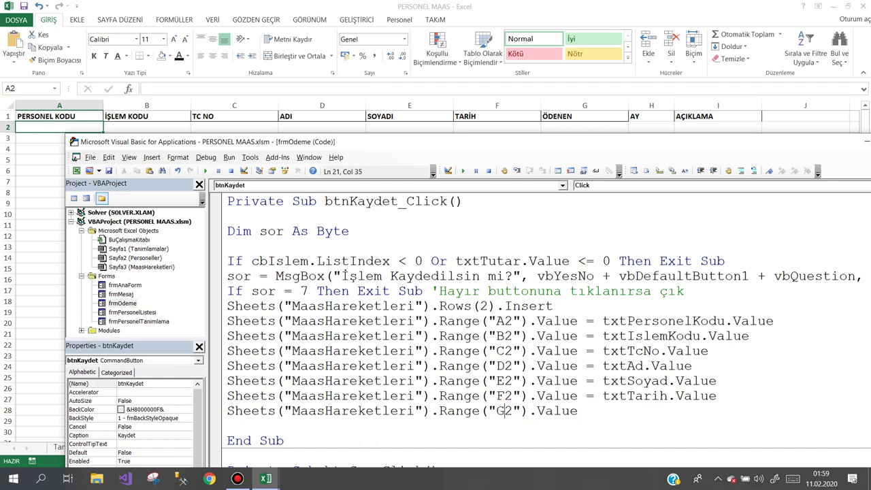
{"action": "left_click", "coordinate": [589, 413]}
{"action": "type", "text": "=txt"}
{"action": "type", "text": "T"}
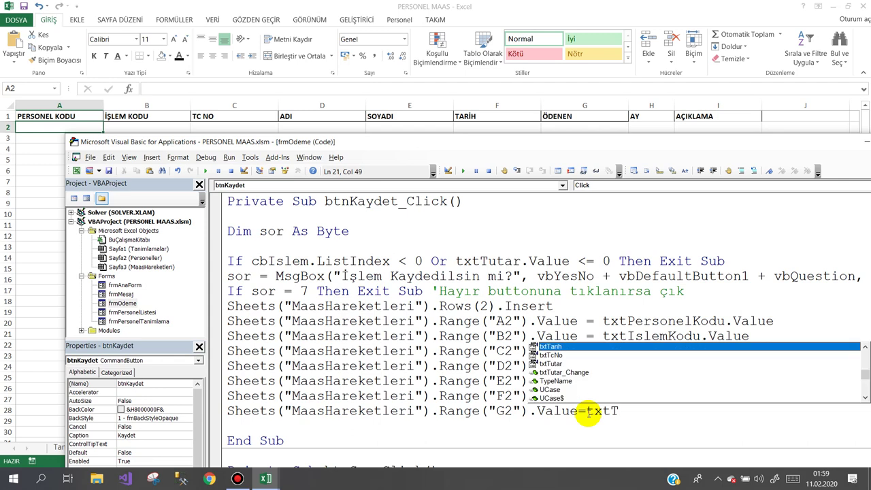
{"action": "type", "text": "u.v"}
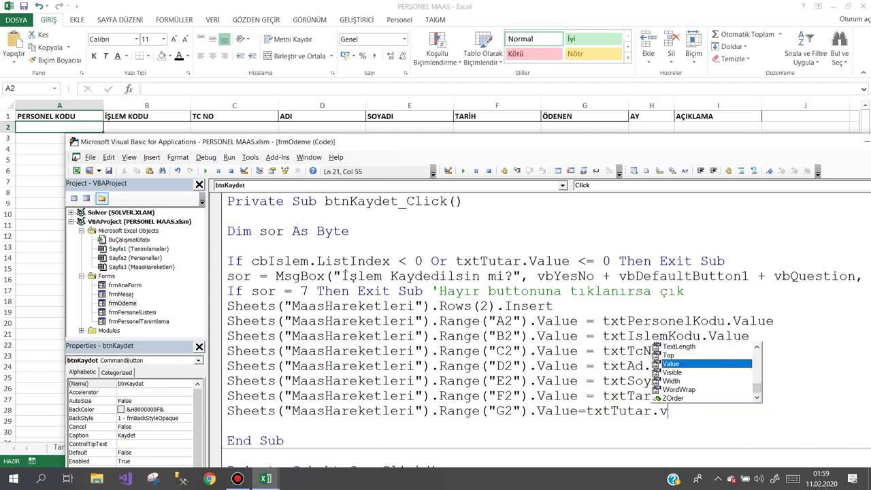
{"action": "key", "text": "Down"}
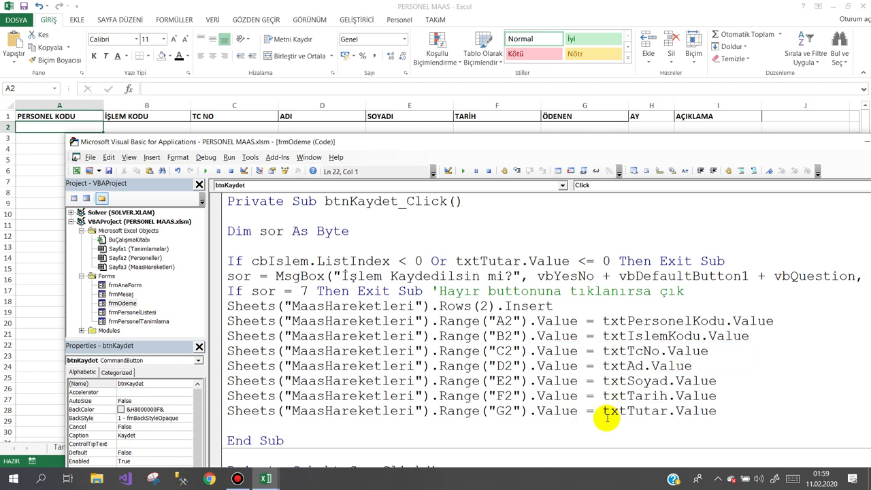
- Wrap the G2 assignment in FormatCurrency(txtTutar.Value, 0)
{"action": "left_click", "coordinate": [601, 411]}
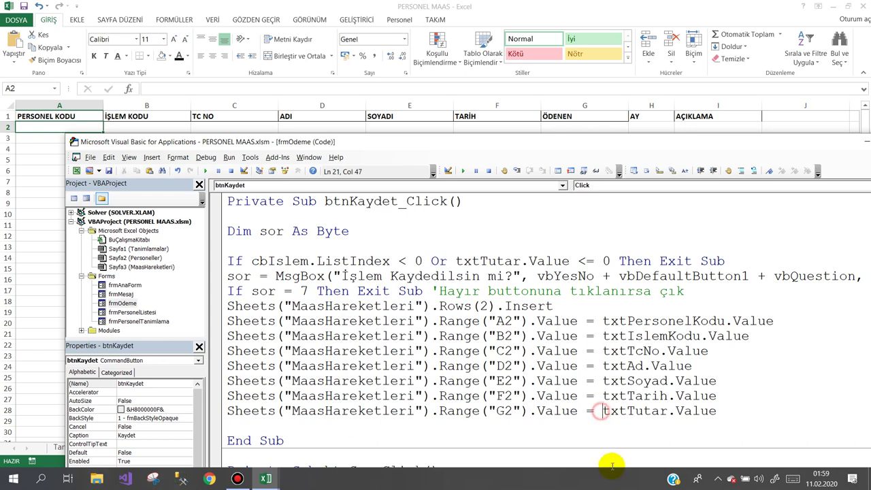
{"action": "type", "text": "fp"}
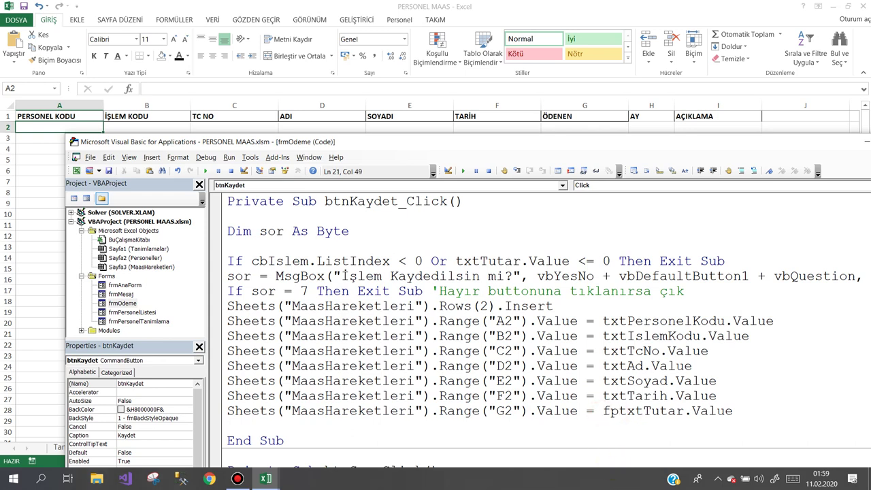
{"action": "key", "text": "BackSpace"}
{"action": "type", "text": "or"}
{"action": "key", "text": "ctrl+space"}
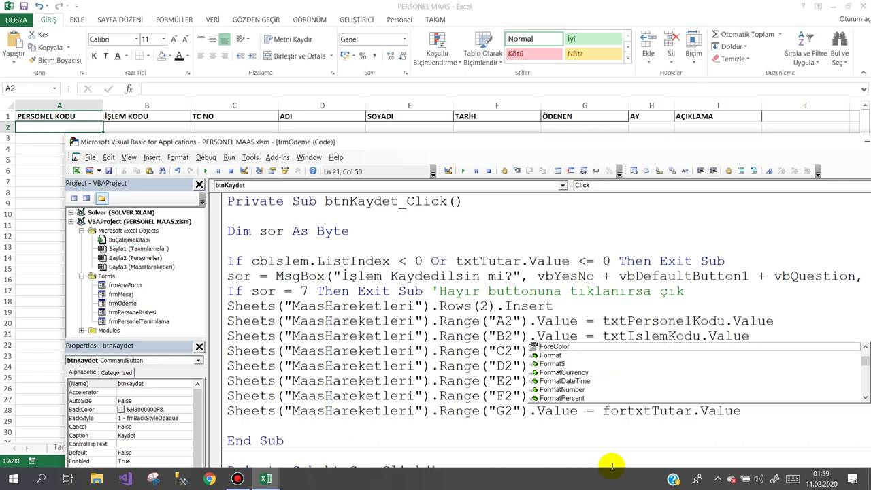
{"action": "key", "text": "Down"}
{"action": "key", "text": "Down"}
{"action": "key", "text": "Down"}
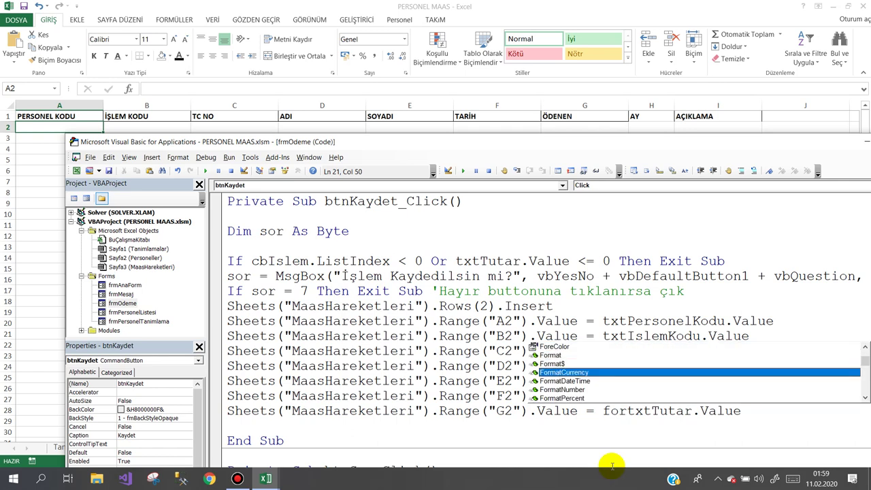
{"action": "type", "text": "("}
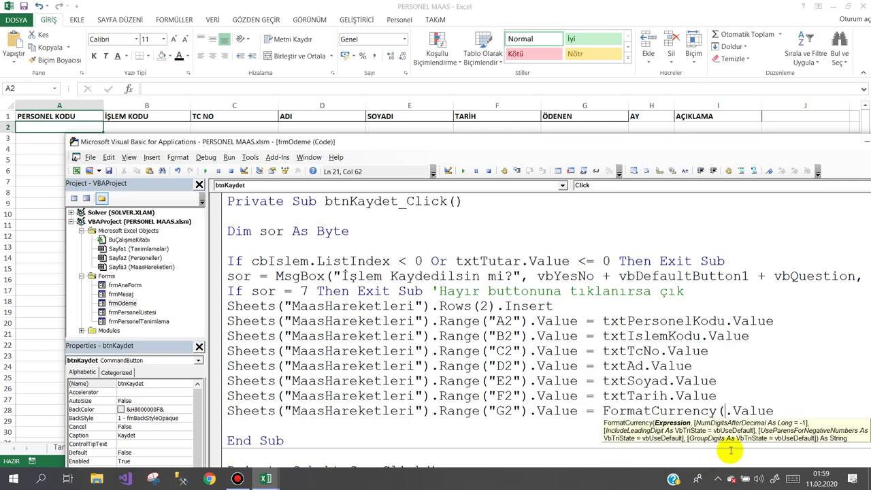
{"action": "type", "text": "txttu"}
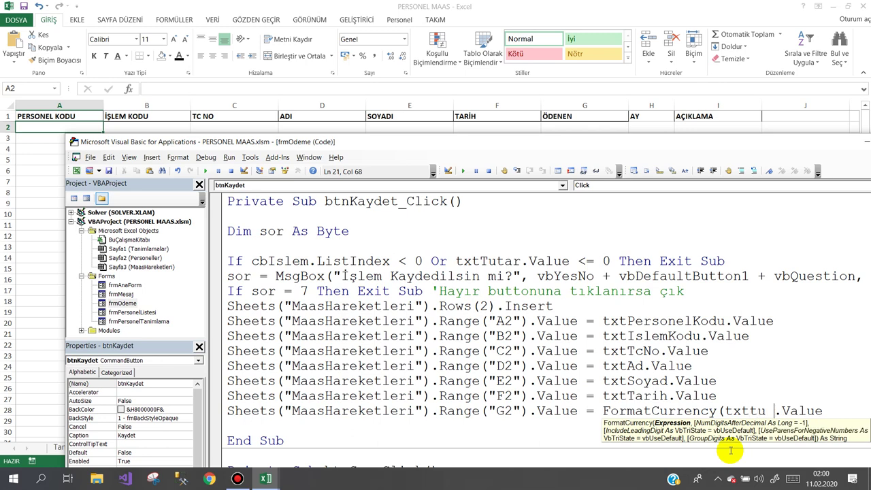
{"action": "key", "text": "BackSpace"}
{"action": "key", "text": "ctrl+space"}
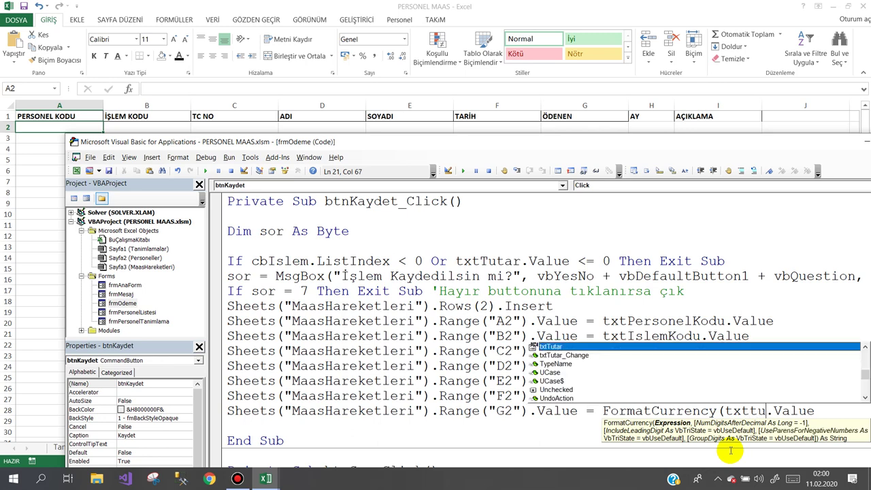
{"action": "key", "text": "Tab"}
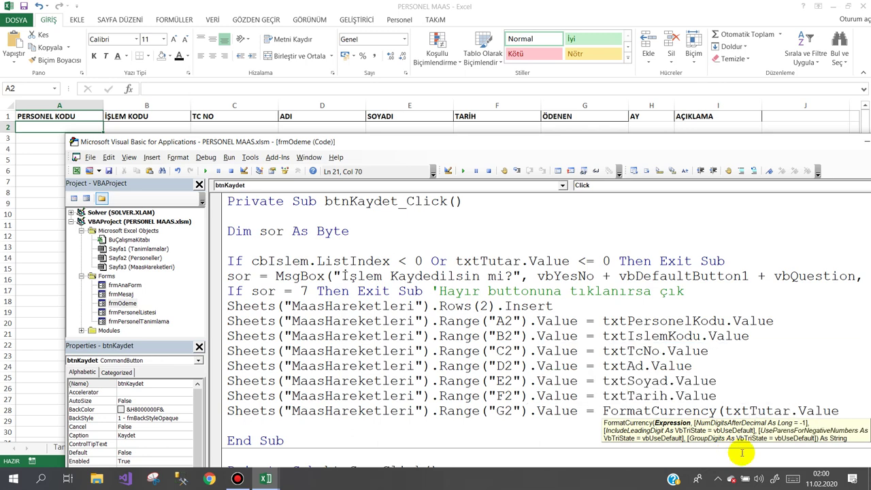
{"action": "left_click", "coordinate": [847, 411]}
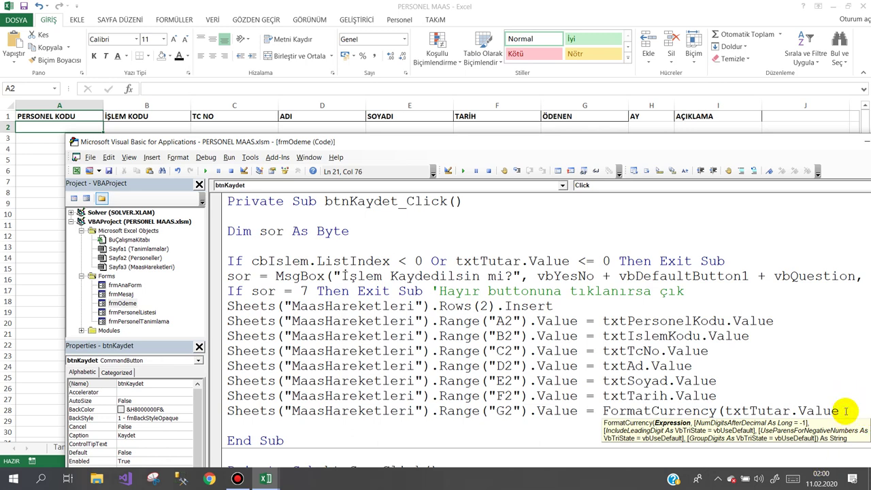
{"action": "type", "text": ",0)"}
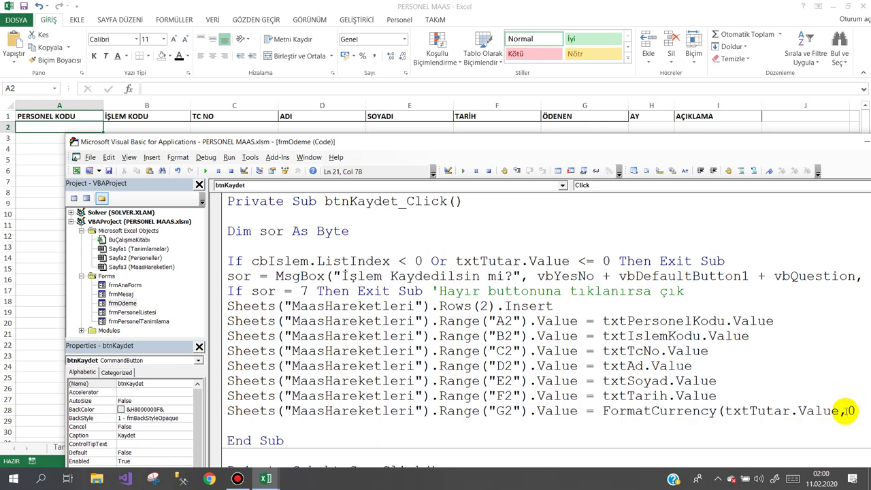
{"action": "key", "text": "Return"}
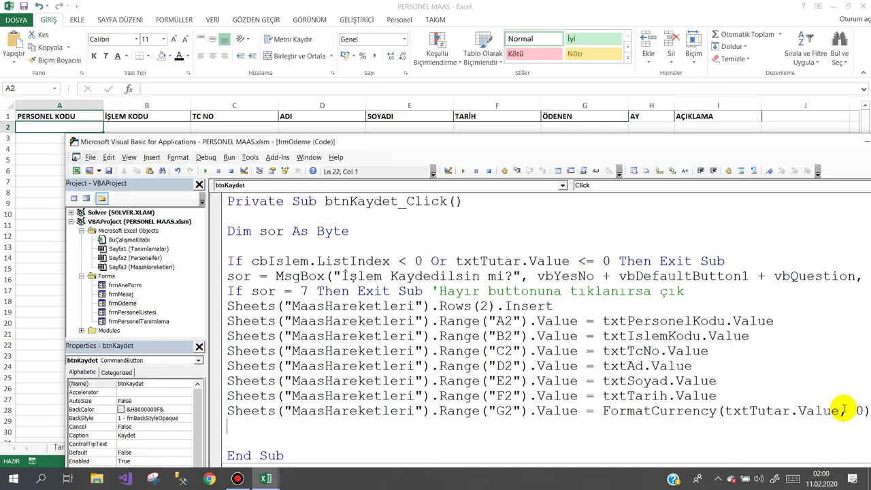
- Paste a copy of the cell-assignment line and retarget it from D2 to H2
{"action": "type", "text": "Sheets(\"MaasHareketleri\").Range(\"D2\").Value"}
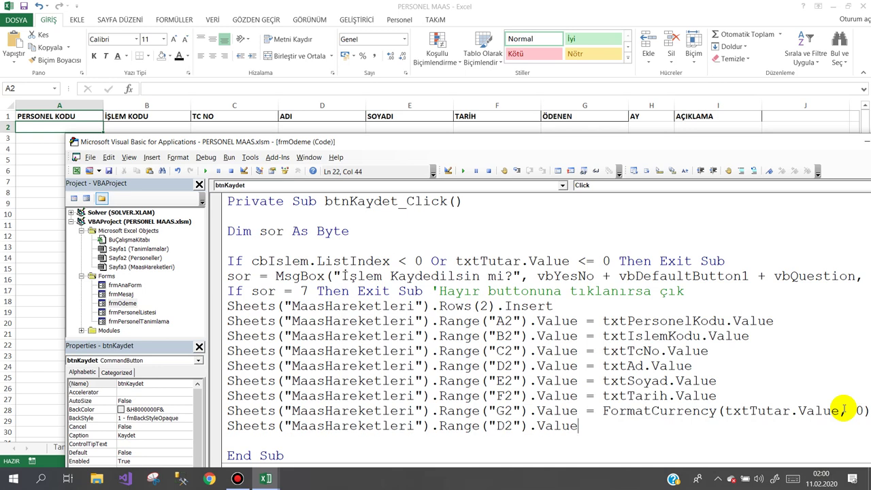
{"action": "left_click", "coordinate": [504, 426]}
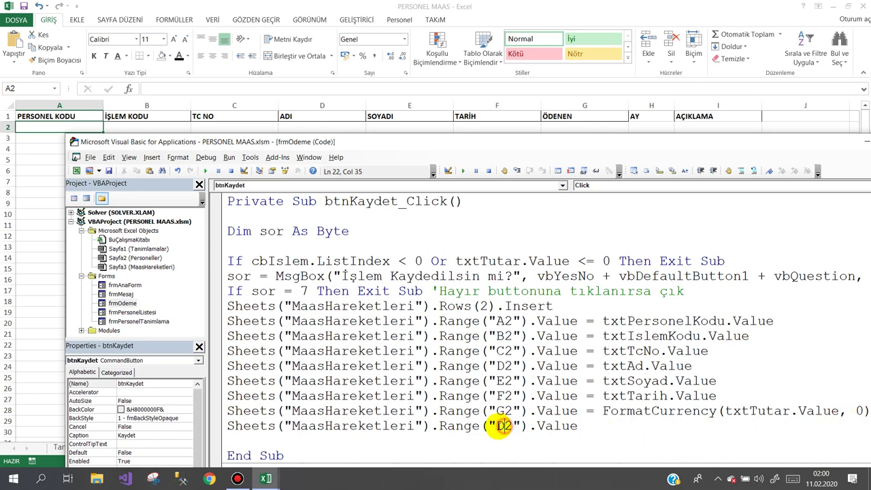
{"action": "key", "text": "shift+Left"}
{"action": "type", "text": "H"}
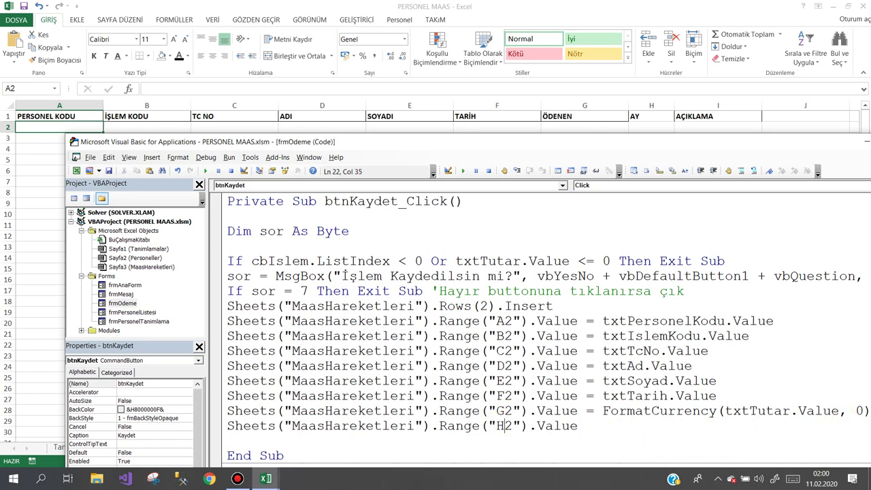
{"action": "left_click", "coordinate": [582, 427]}
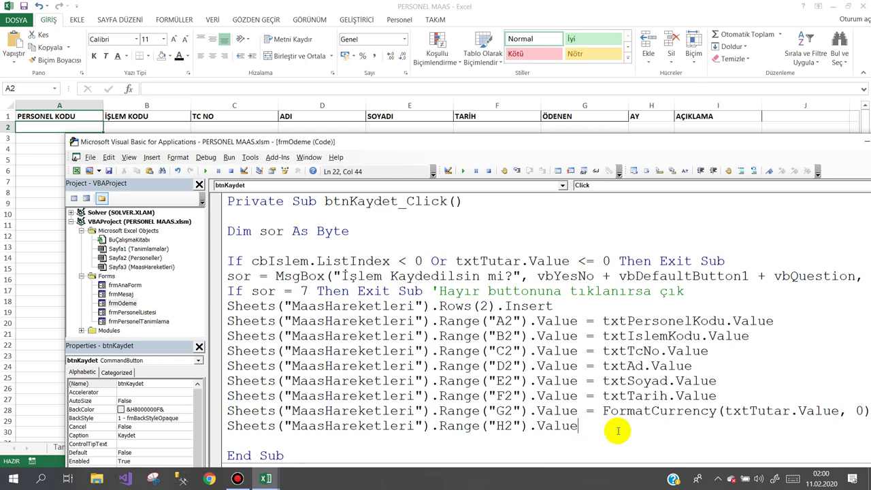
- Assign H2 the Month of Sheets("MaasHareketleri").Range("F2").Value
{"action": "type", "text": "="}
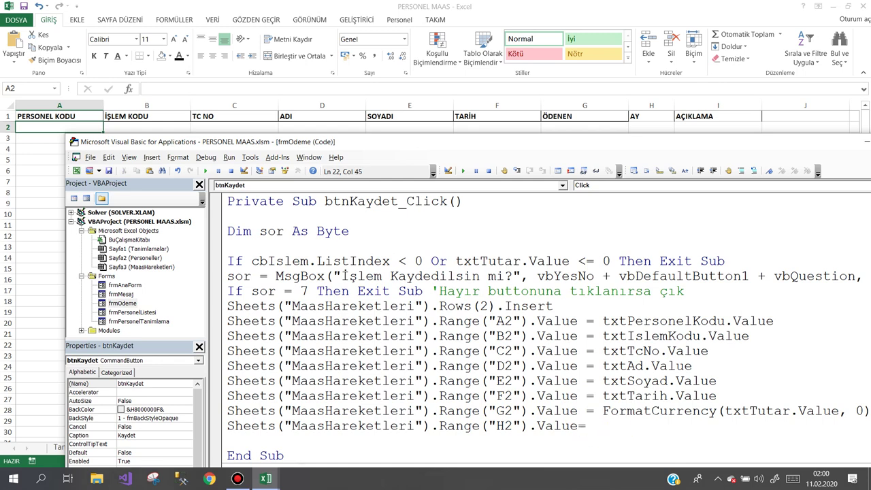
{"action": "type", "text": "M"}
{"action": "type", "text": "ou"}
{"action": "key", "text": "ctrl+space"}
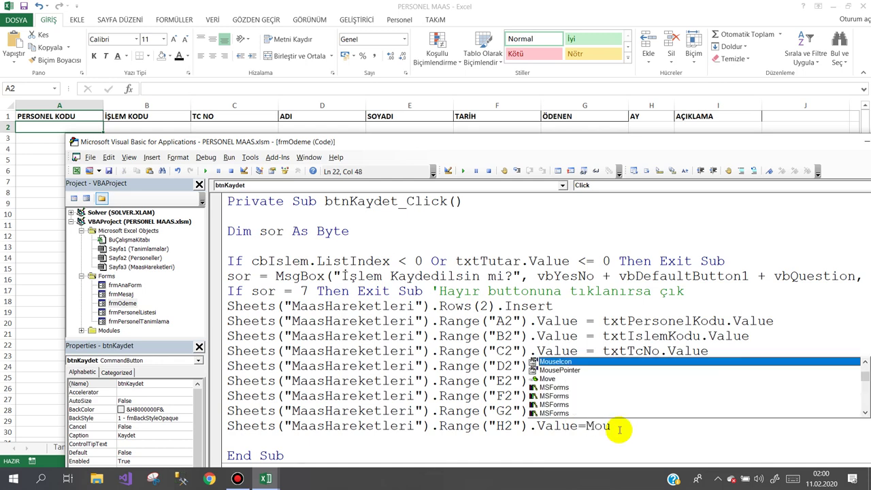
{"action": "key", "text": "BackSpace"}
{"action": "key", "text": "BackSpace"}
{"action": "key", "text": "BackSpace"}
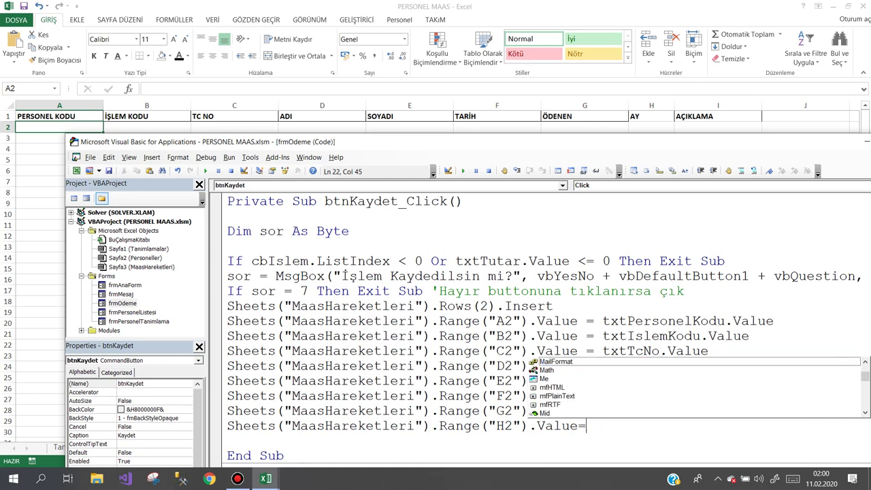
{"action": "scroll", "coordinate": [619, 389], "scroll_direction": "down", "scroll_amount": 2}
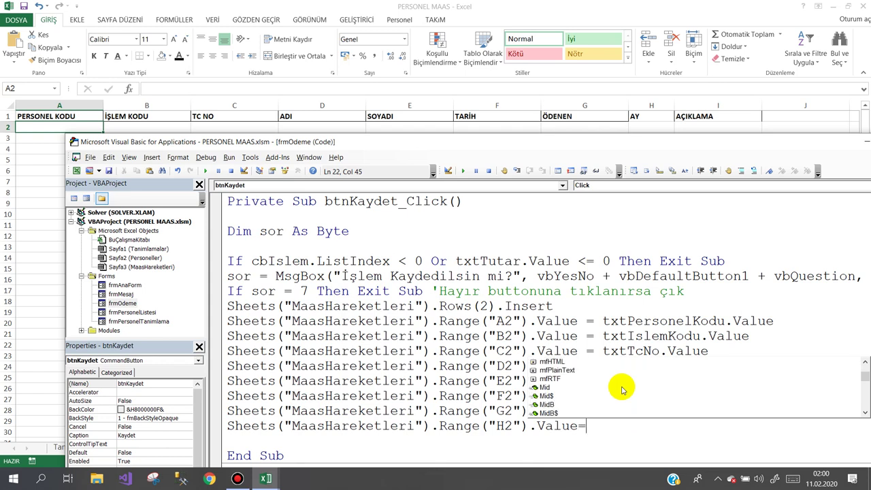
{"action": "scroll", "coordinate": [619, 389], "scroll_direction": "down", "scroll_amount": 3}
{"action": "scroll", "coordinate": [623, 390], "scroll_direction": "down", "scroll_amount": 2}
{"action": "scroll", "coordinate": [621, 389], "scroll_direction": "down", "scroll_amount": 1}
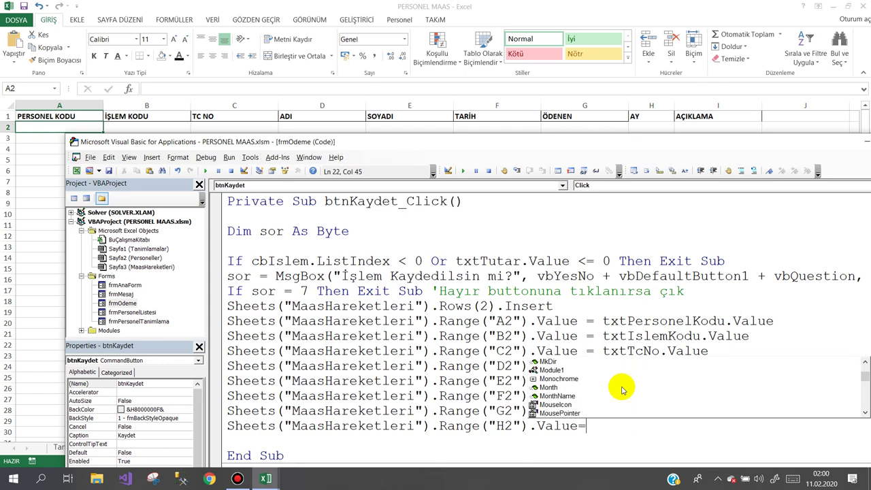
{"action": "left_click", "coordinate": [553, 389]}
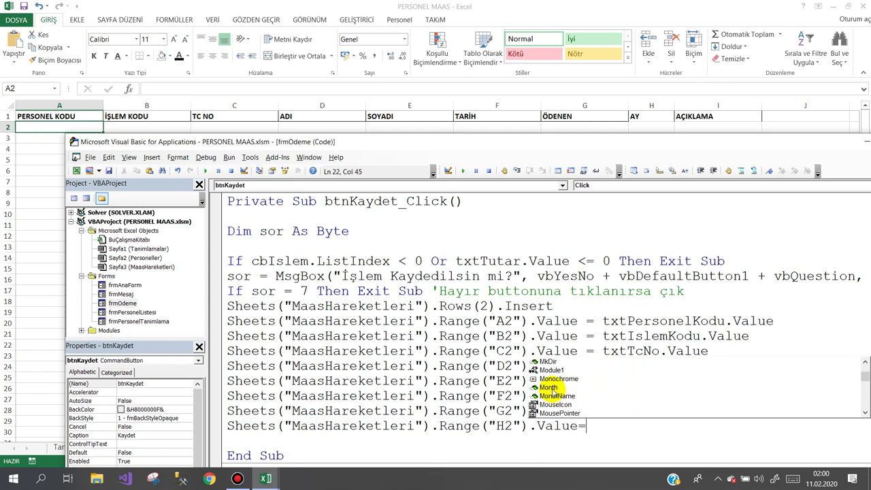
{"action": "left_click", "coordinate": [551, 389]}
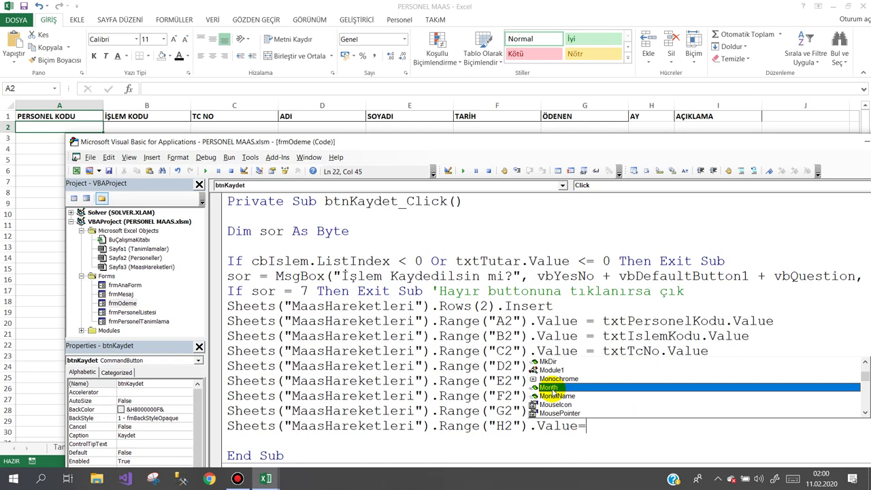
{"action": "double_click", "coordinate": [551, 388]}
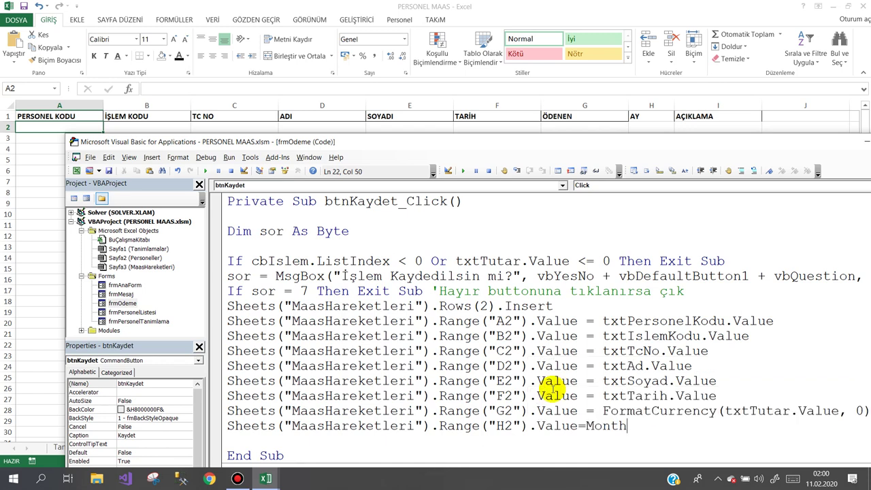
{"action": "type", "text": "("}
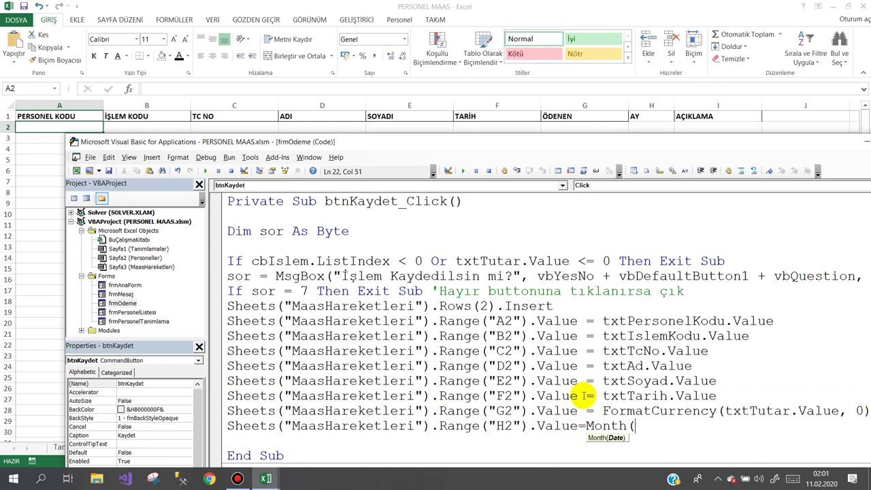
{"action": "left_click", "coordinate": [579, 395]}
{"action": "left_click_drag", "start_coordinate": [580, 395], "coordinate": [218, 398]}
{"action": "key", "text": "ctrl+c"}
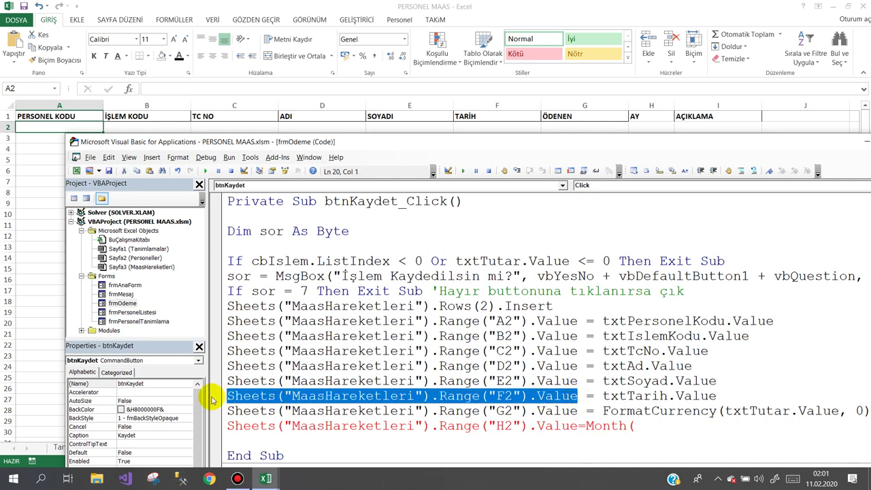
{"action": "left_click", "coordinate": [638, 426]}
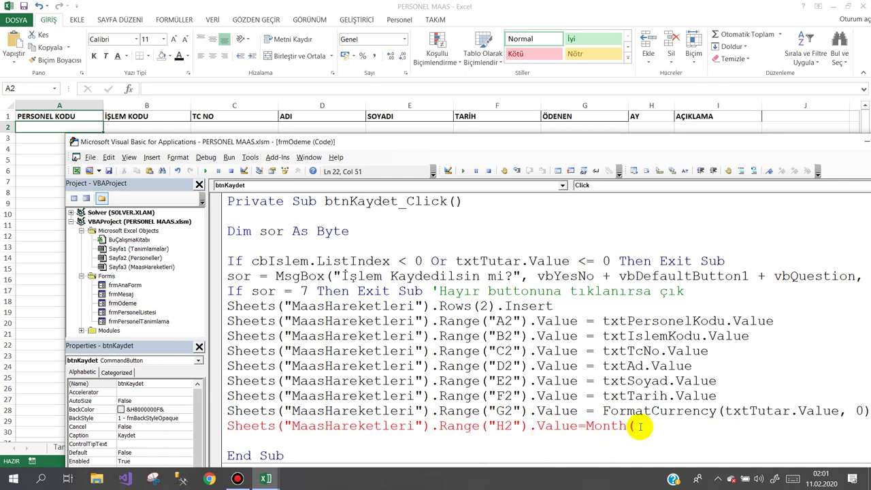
{"action": "key", "text": "ctrl+v"}
{"action": "type", "text": ")"}
{"action": "key", "text": "Return"}
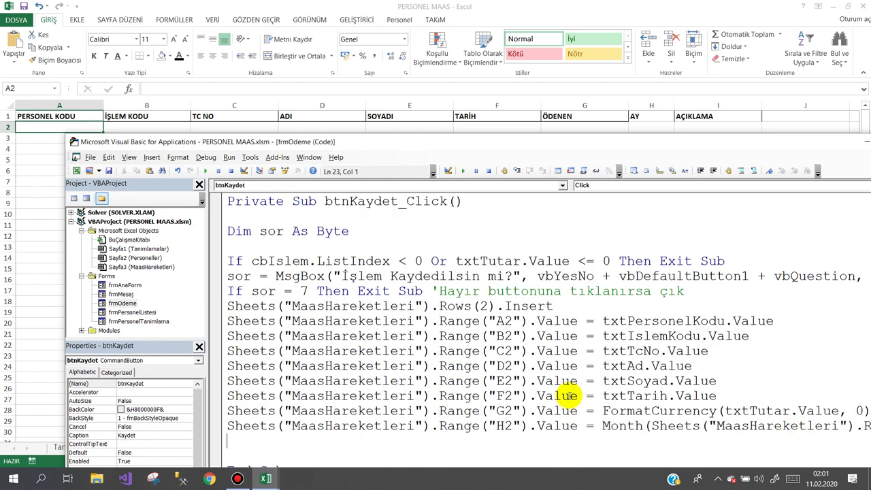
{"action": "double_click", "coordinate": [521, 142]}
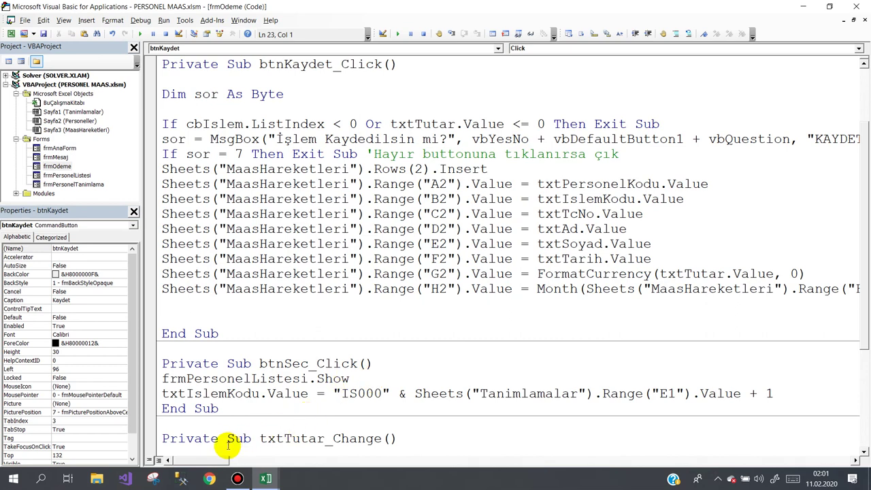
{"action": "left_click_drag", "start_coordinate": [214, 464], "coordinate": [235, 469]}
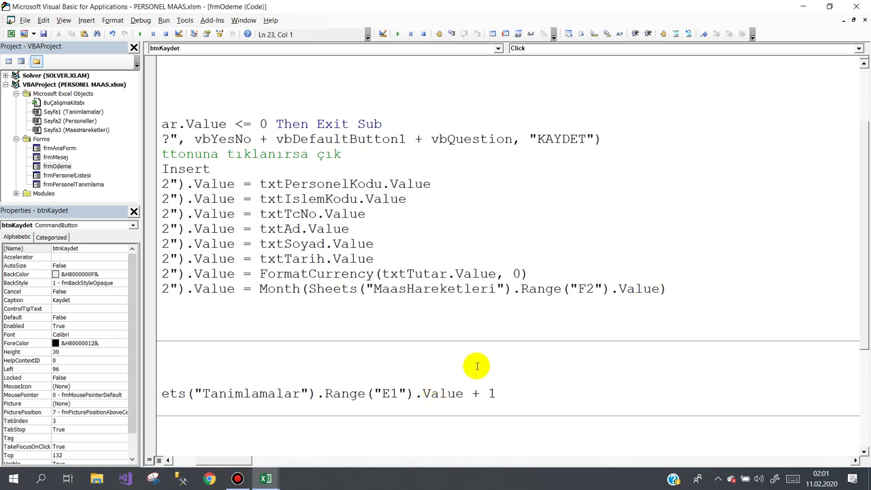
{"action": "left_click_drag", "start_coordinate": [234, 462], "coordinate": [204, 467]}
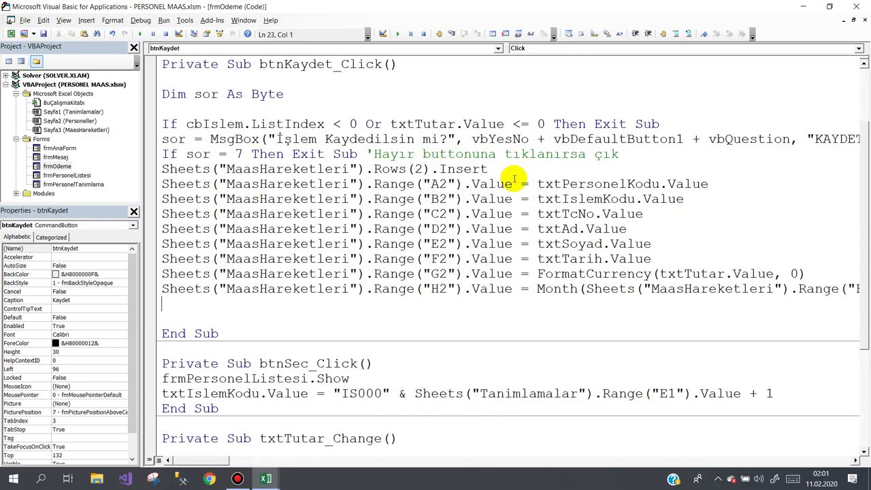
{"action": "left_click_drag", "start_coordinate": [521, 8], "coordinate": [535, 145]}
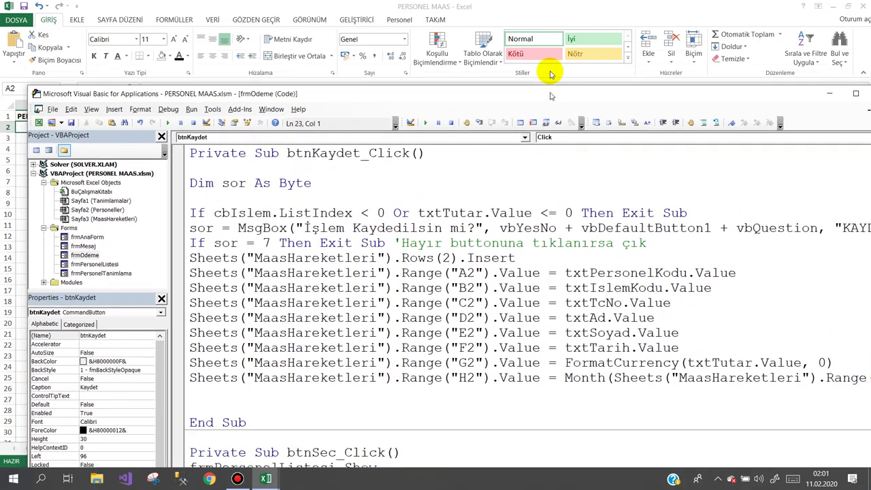
{"action": "left_click_drag", "start_coordinate": [535, 149], "coordinate": [540, 45]}
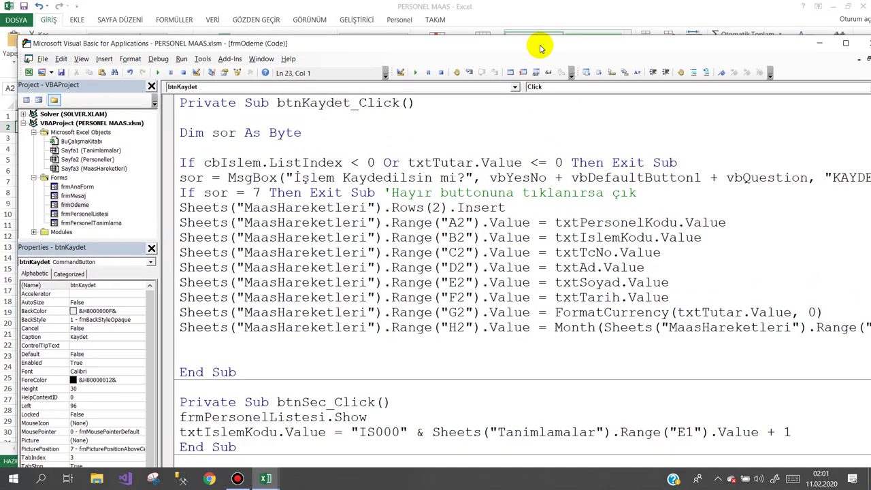
- Open frmOdeme in the designer and make the payment form taller
{"action": "double_click", "coordinate": [74, 204]}
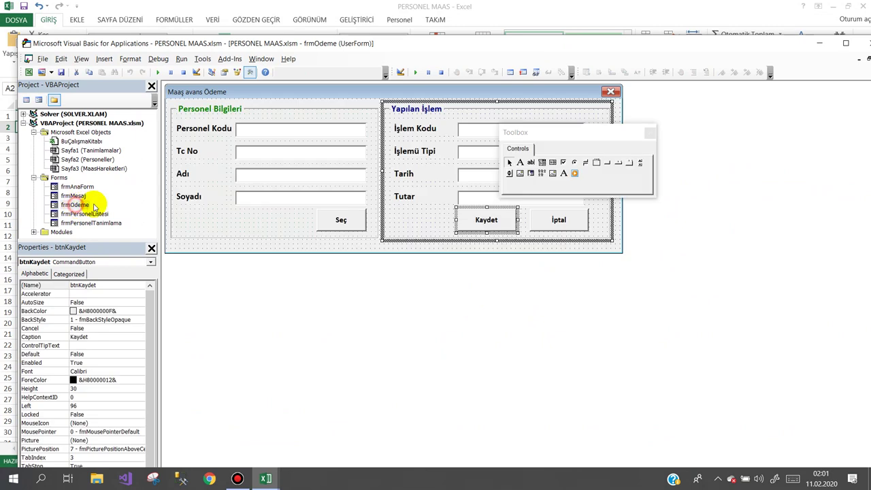
{"action": "left_click", "coordinate": [425, 252]}
{"action": "mouse_move", "coordinate": [591, 133]}
{"action": "left_mouse_down"}
{"action": "mouse_move", "coordinate": [509, 292]}
{"action": "mouse_move", "coordinate": [407, 331]}
{"action": "left_mouse_up"}
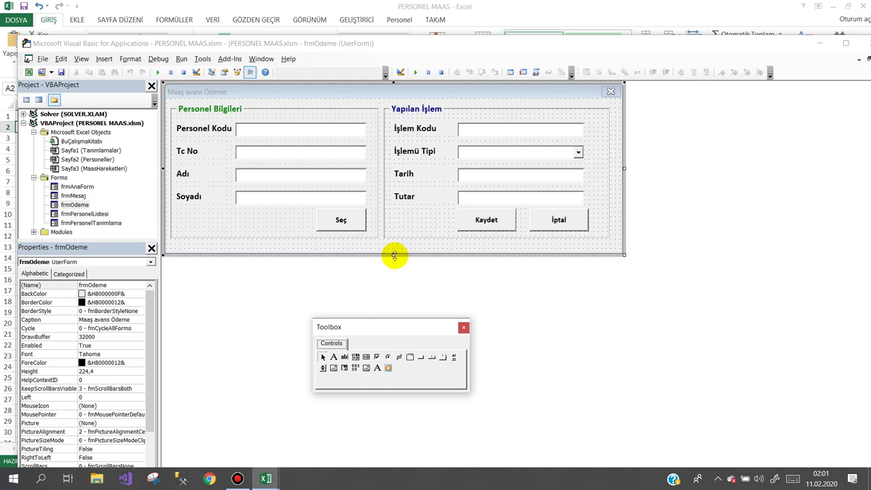
{"action": "mouse_move", "coordinate": [394, 256]}
{"action": "left_mouse_down"}
{"action": "mouse_move", "coordinate": [397, 328]}
{"action": "mouse_move", "coordinate": [776, 192]}
{"action": "left_mouse_up"}
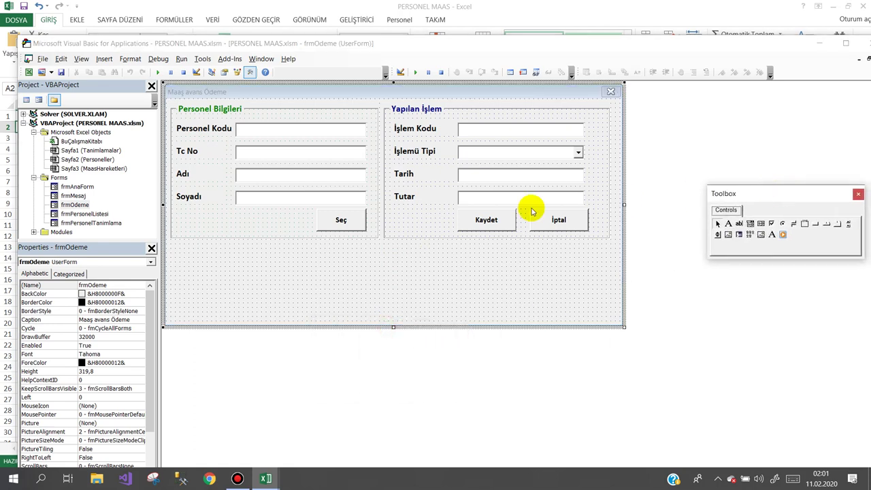
- Extend the Yapılan İşlem frame, move Kaydet and İptal lower, and copy the Tutar label
{"action": "left_click", "coordinate": [424, 237]}
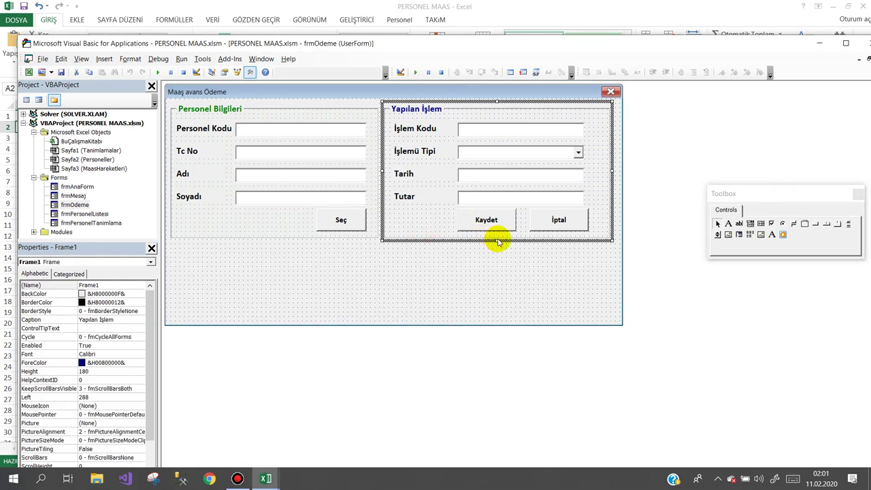
{"action": "left_click_drag", "start_coordinate": [497, 239], "coordinate": [493, 294]}
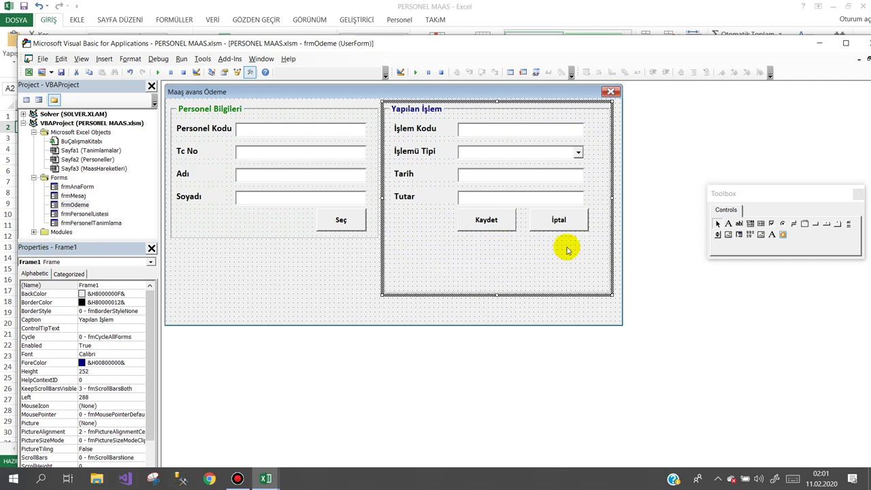
{"action": "mouse_move", "coordinate": [569, 234]}
{"action": "left_mouse_down"}
{"action": "mouse_move", "coordinate": [467, 218]}
{"action": "mouse_move", "coordinate": [500, 277]}
{"action": "left_mouse_up"}
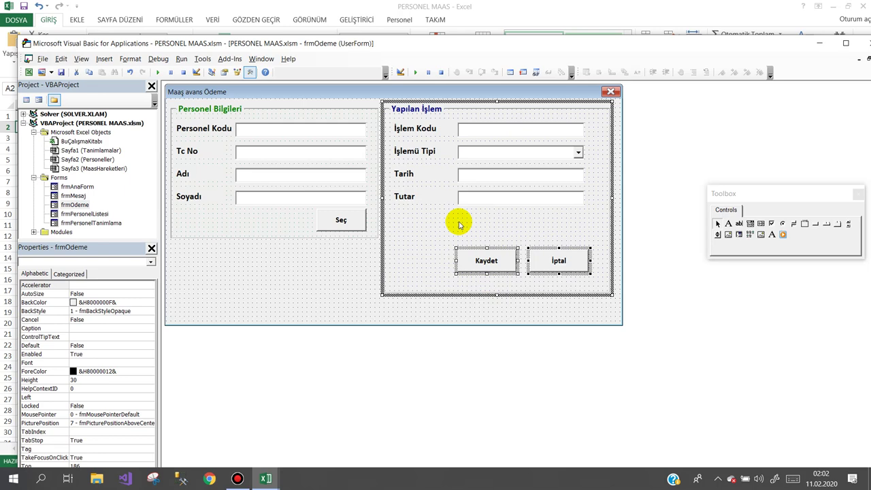
{"action": "left_click", "coordinate": [411, 200]}
{"action": "left_click_drag", "start_coordinate": [416, 204], "coordinate": [418, 228]}
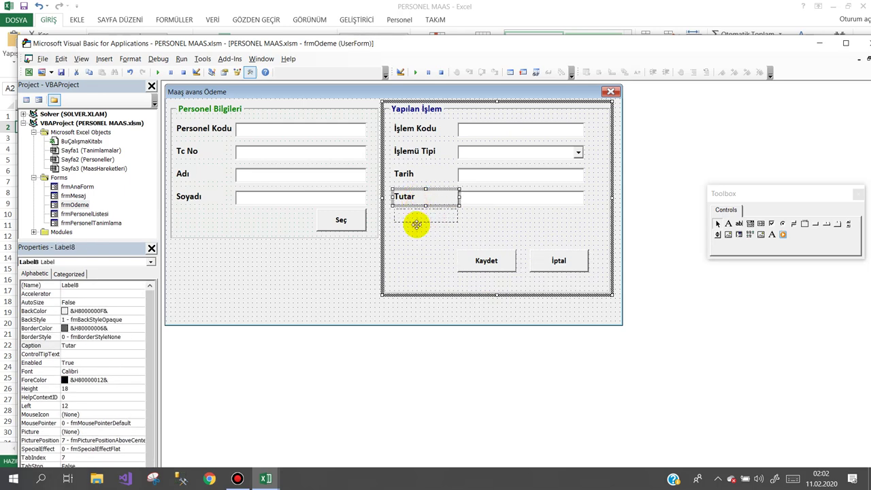
- Place the Tutar label copy below the original and caption it Açıklama
{"action": "left_click_drag", "start_coordinate": [417, 225], "coordinate": [418, 222]}
{"action": "left_click", "coordinate": [435, 215]}
{"action": "type", "text": "Açıklama"}
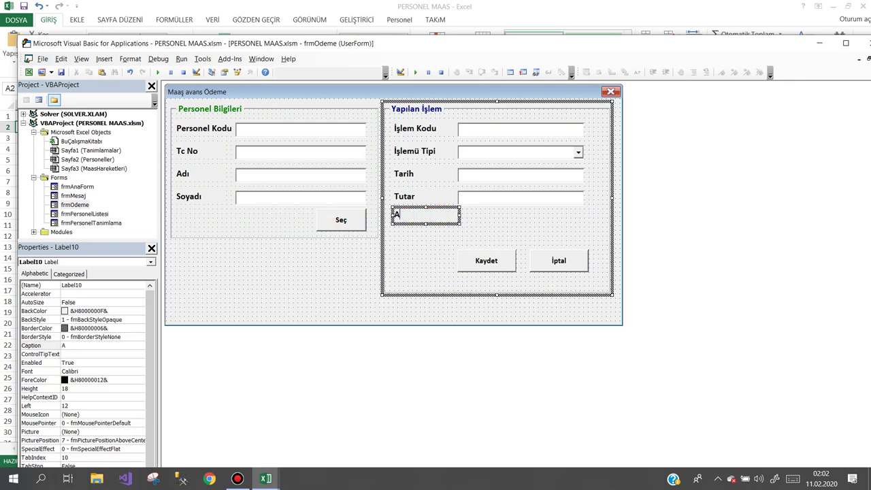
{"action": "left_click", "coordinate": [502, 216]}
- Copy the Tutar text box beside Açıklama and make it taller
{"action": "left_click", "coordinate": [525, 199]}
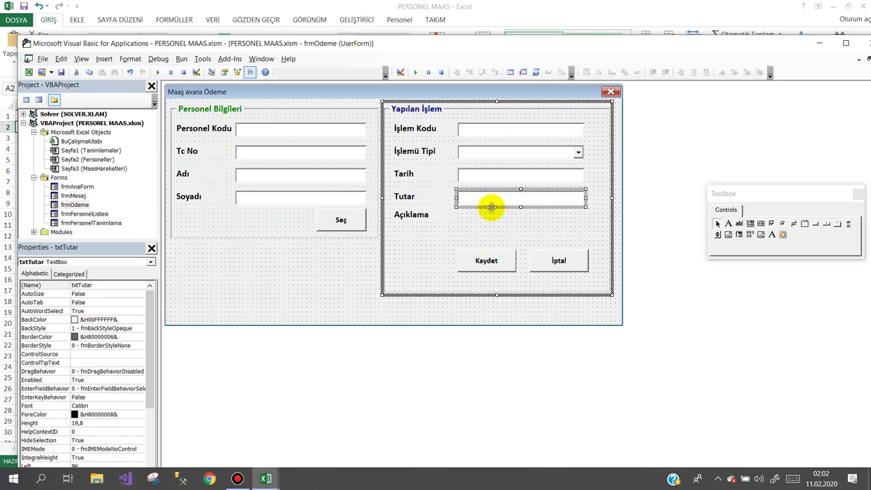
{"action": "left_click_drag", "start_coordinate": [491, 207], "coordinate": [495, 234]}
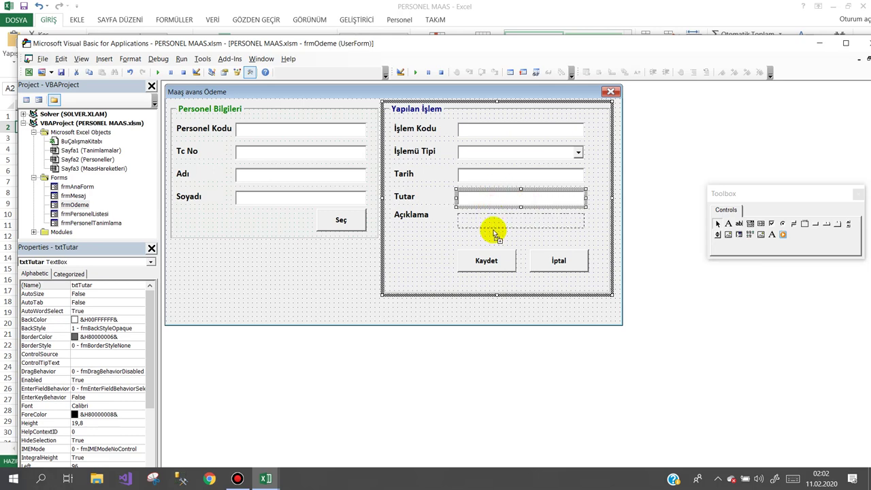
{"action": "left_click_drag", "start_coordinate": [495, 234], "coordinate": [521, 246]}
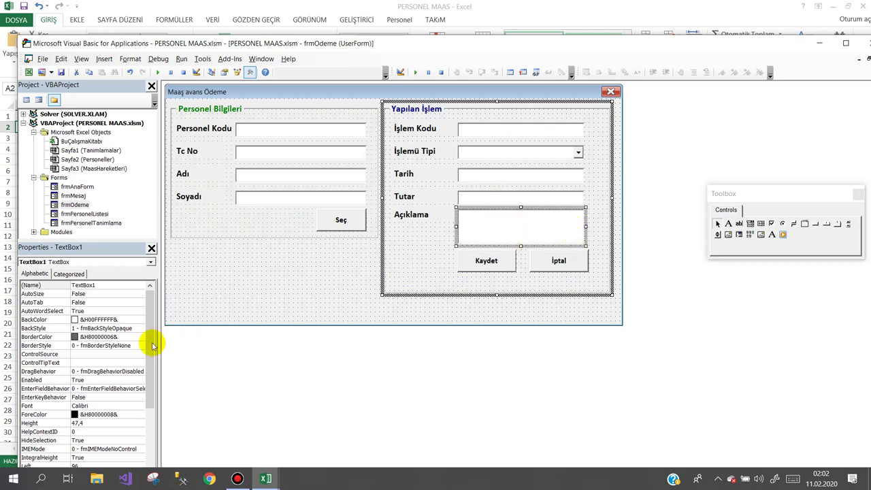
{"action": "left_click_drag", "start_coordinate": [147, 345], "coordinate": [165, 401]}
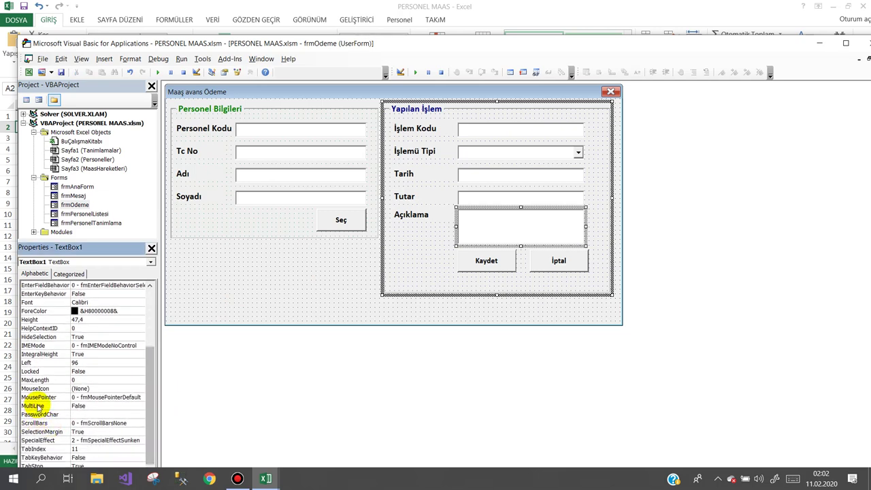
- Set MultiLine True, ScrollBars 2-fmScrollBarsVertical, and name the box txtAciklama
{"action": "left_click", "coordinate": [37, 405]}
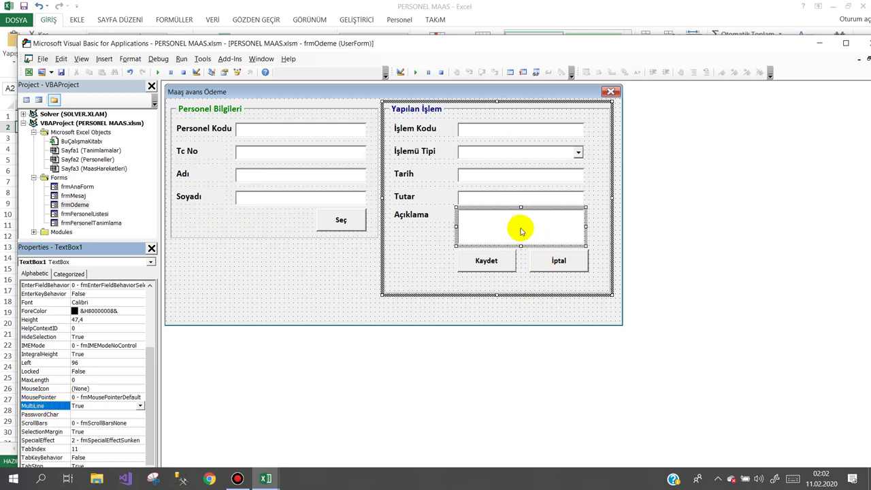
{"action": "left_click", "coordinate": [53, 423]}
{"action": "left_click", "coordinate": [140, 423]}
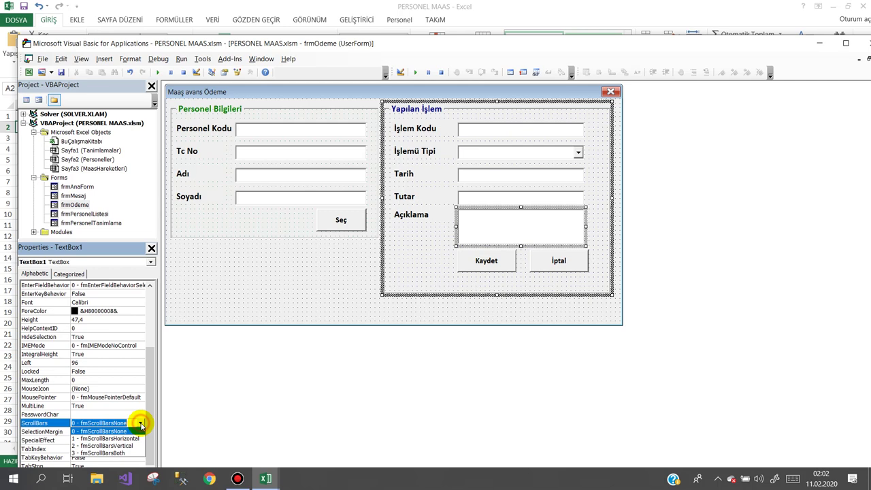
{"action": "left_click", "coordinate": [111, 445]}
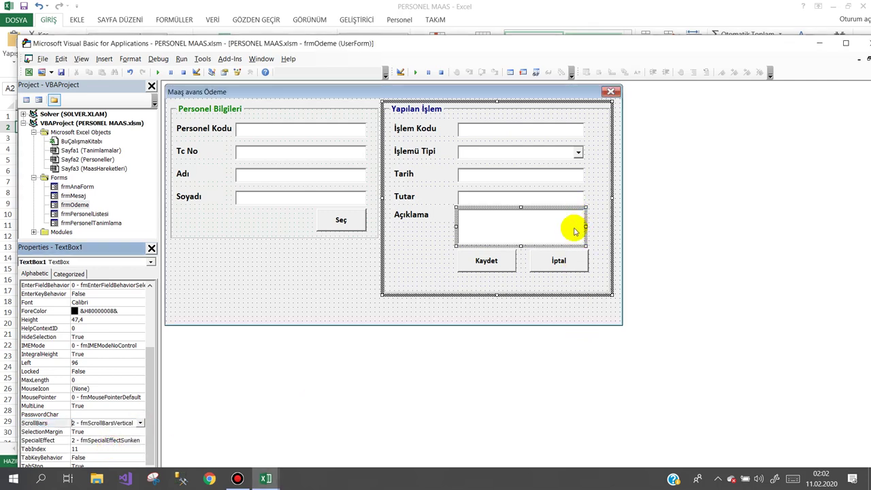
{"action": "left_click_drag", "start_coordinate": [151, 372], "coordinate": [151, 285]}
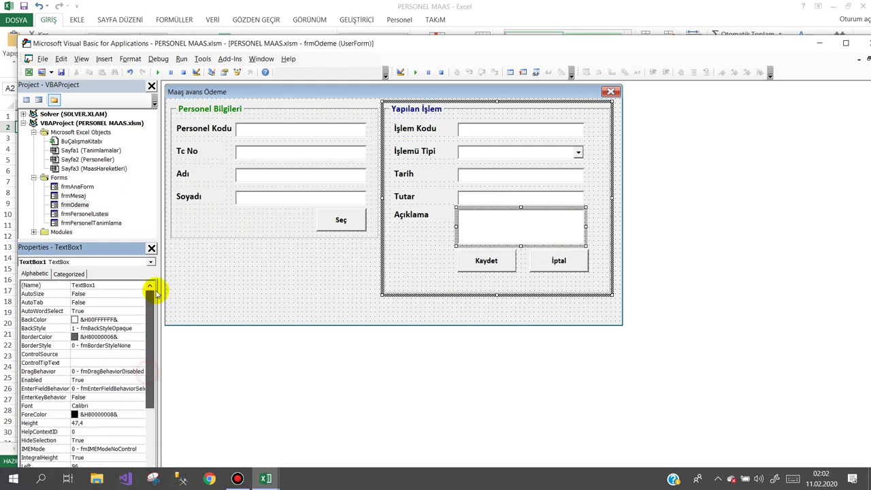
{"action": "type", "text": "txt"}
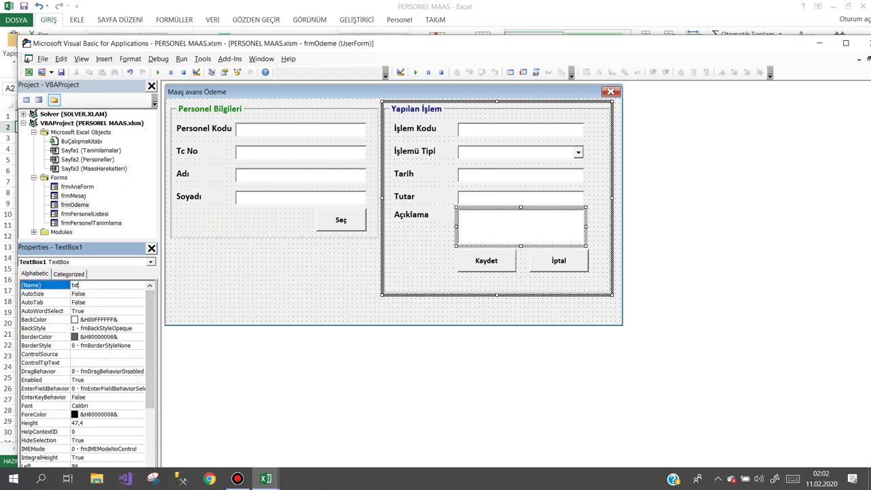
{"action": "type", "text": "ma"}
{"action": "key", "text": "Return"}
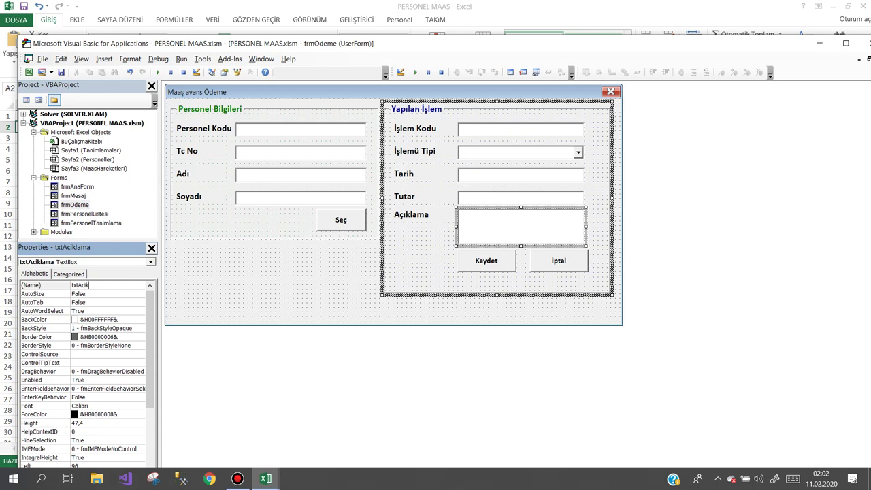
{"action": "key", "text": "Return"}
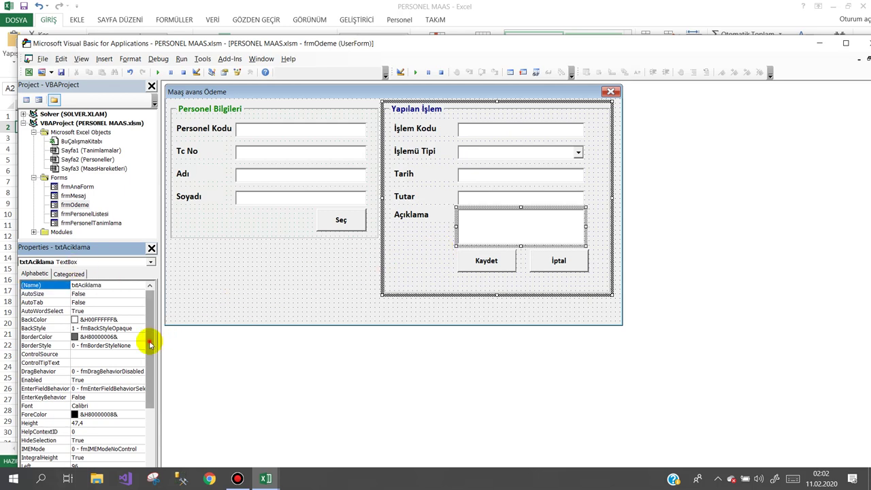
{"action": "left_click_drag", "start_coordinate": [151, 334], "coordinate": [155, 413]}
- Check the TabIndex of the Tutar box, description box, Kaydet and İptal
{"action": "left_click", "coordinate": [480, 196]}
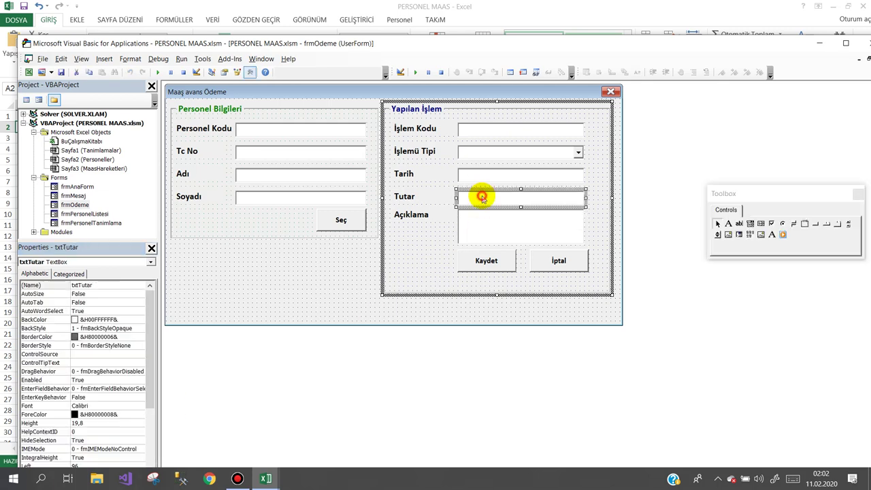
{"action": "left_click_drag", "start_coordinate": [152, 340], "coordinate": [155, 443]}
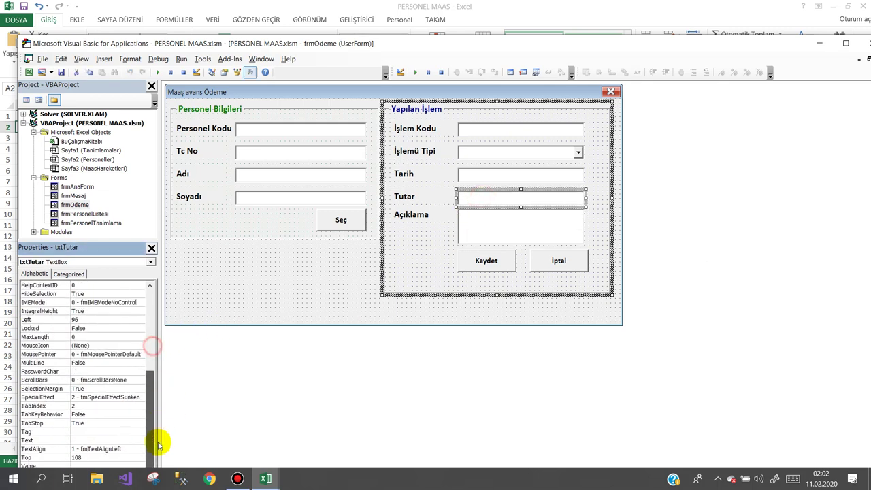
{"action": "left_click", "coordinate": [54, 407]}
{"action": "left_click", "coordinate": [467, 231]}
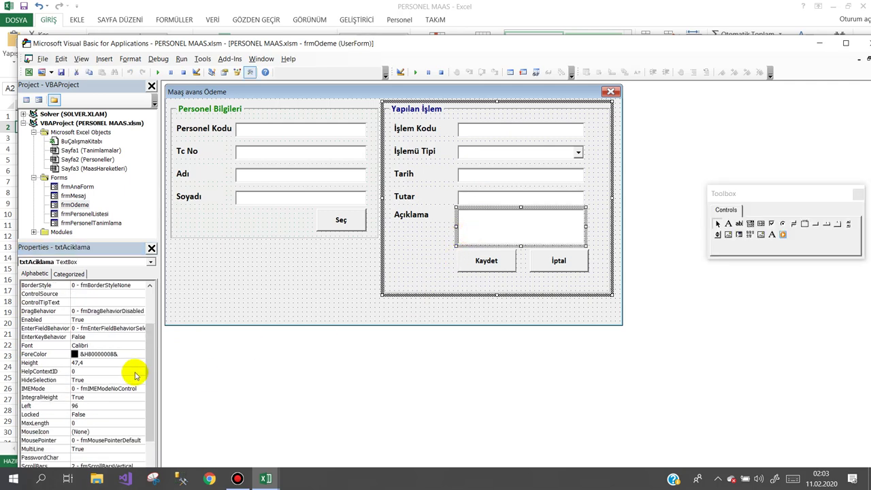
{"action": "left_click_drag", "start_coordinate": [150, 376], "coordinate": [151, 422]}
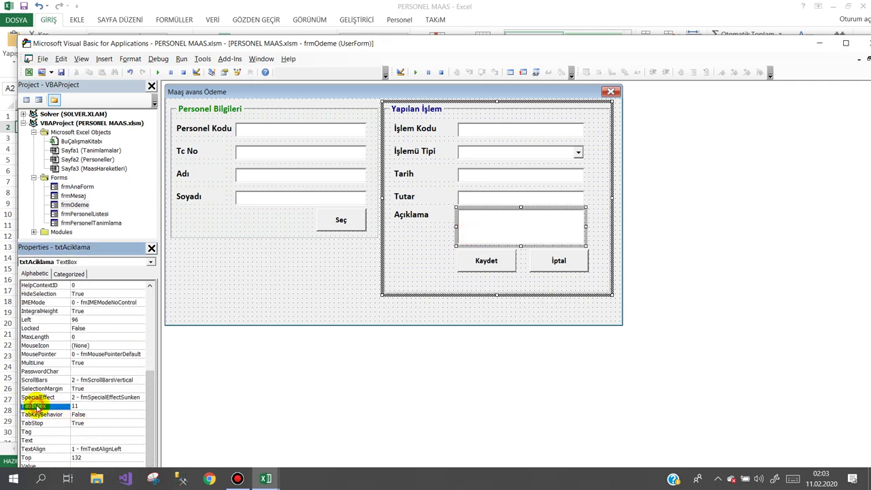
{"action": "left_click", "coordinate": [486, 260]}
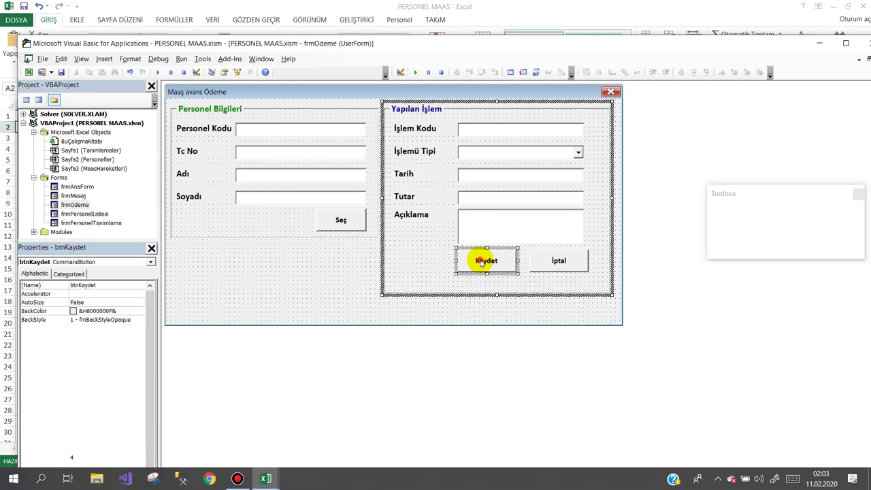
{"action": "left_click", "coordinate": [549, 270]}
- Shorten Yapılan İşlem and the form to 270, then stretch Personel Bilgileri to 234
{"action": "left_click", "coordinate": [602, 219]}
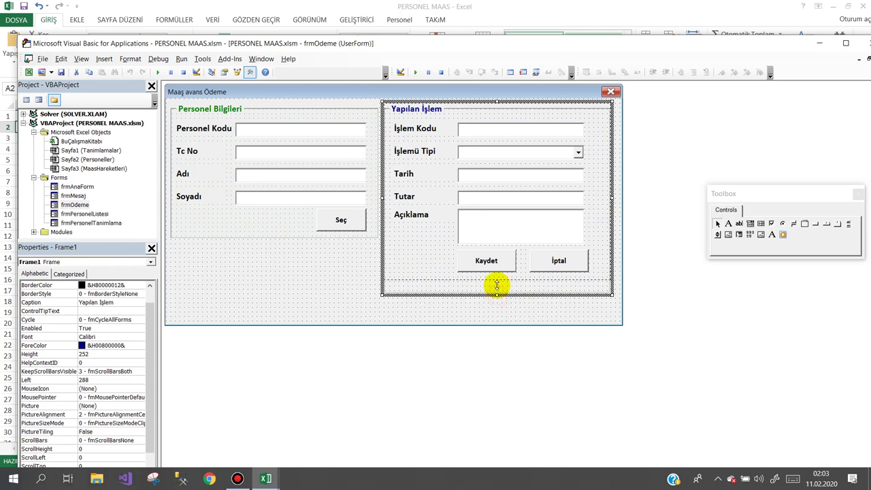
{"action": "left_click_drag", "start_coordinate": [496, 293], "coordinate": [458, 280]}
{"action": "left_click", "coordinate": [347, 272]}
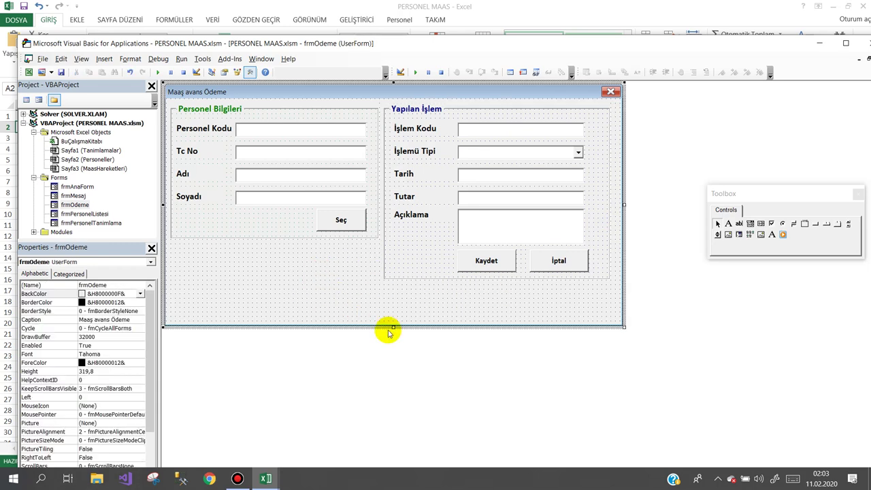
{"action": "left_click_drag", "start_coordinate": [394, 326], "coordinate": [396, 289]}
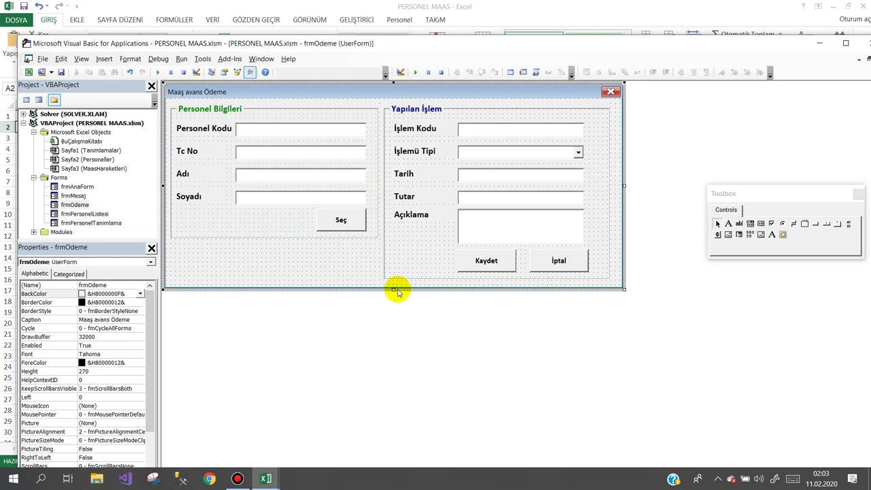
{"action": "left_click", "coordinate": [267, 232]}
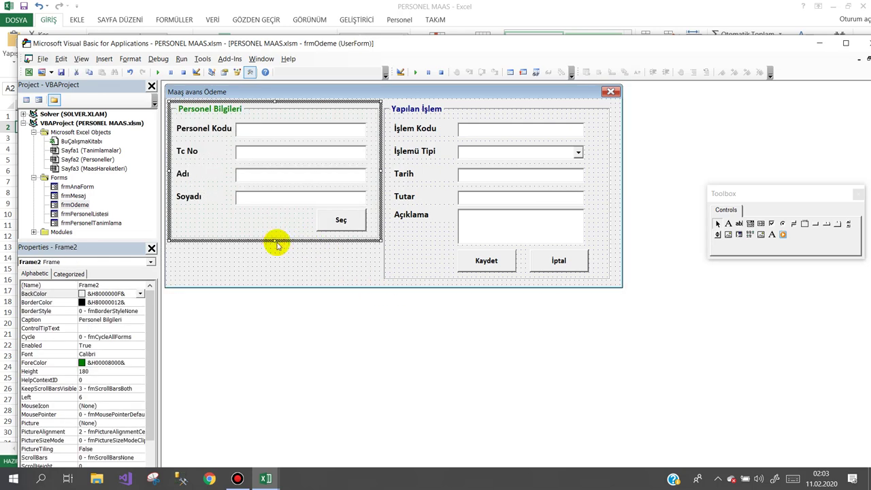
{"action": "left_click_drag", "start_coordinate": [274, 241], "coordinate": [278, 279]}
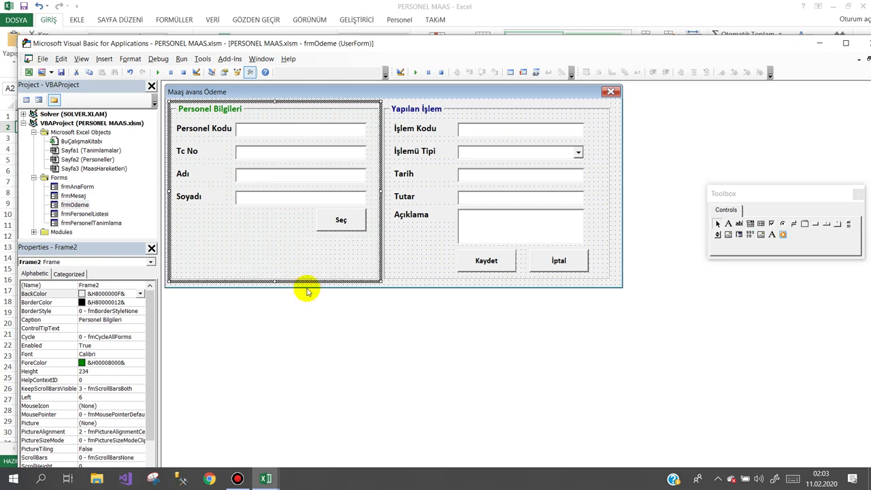
{"action": "left_click", "coordinate": [615, 218]}
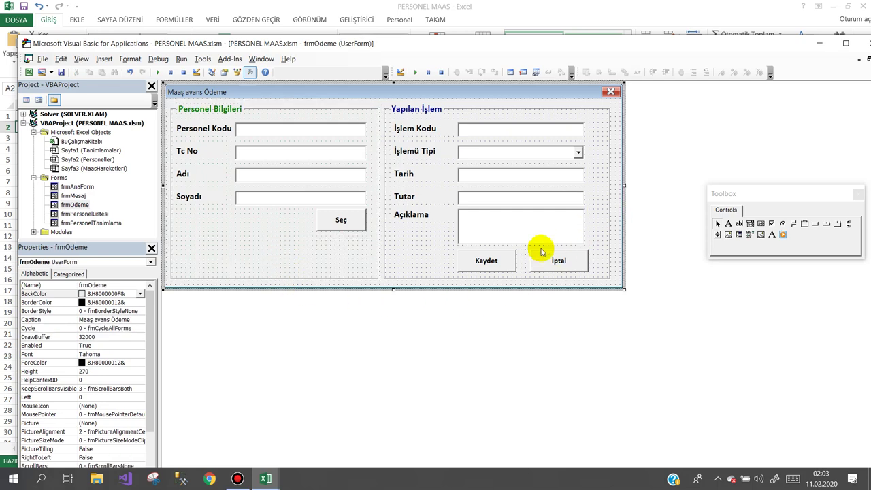
- In btnKaydet_Click, add a line assigning txtAciklama.Value to Range("G2")
{"action": "double_click", "coordinate": [487, 260]}
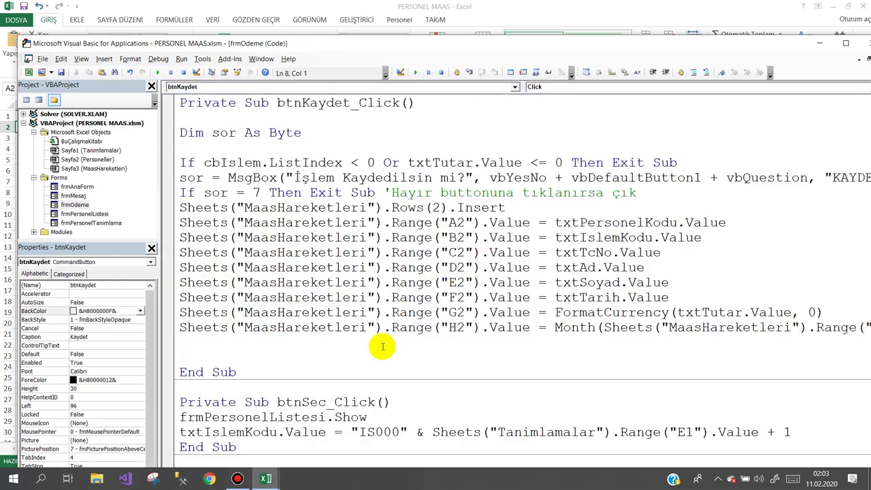
{"action": "left_click", "coordinate": [537, 328]}
{"action": "key", "text": "shift+End"}
{"action": "key", "text": "shift+Home"}
{"action": "key", "text": "ctrl+c"}
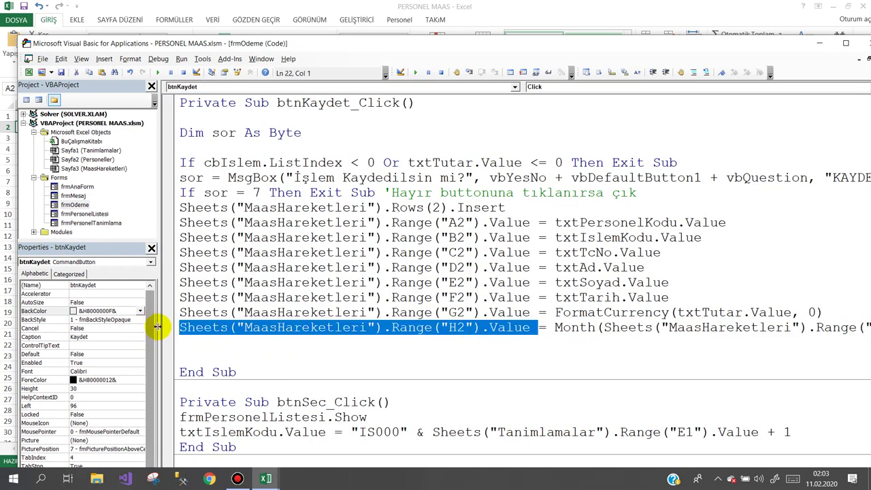
{"action": "left_click", "coordinate": [196, 342]}
{"action": "key", "text": "ctrl+v"}
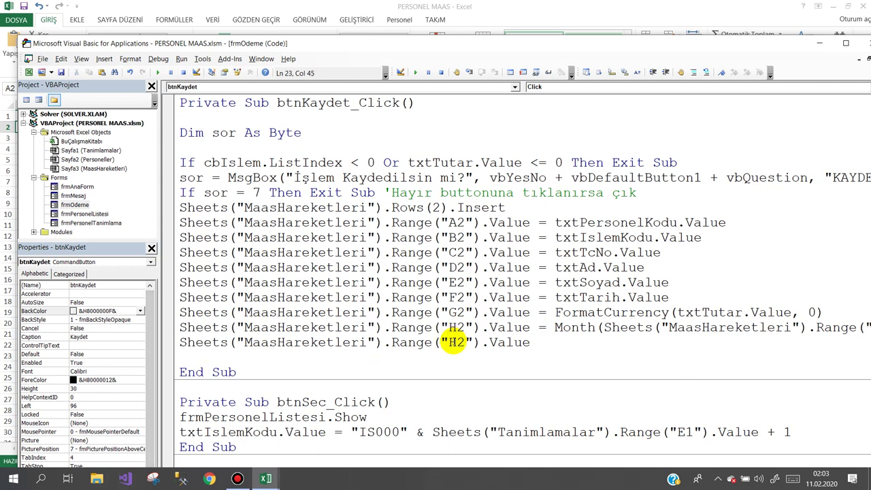
{"action": "type", "text": "G"}
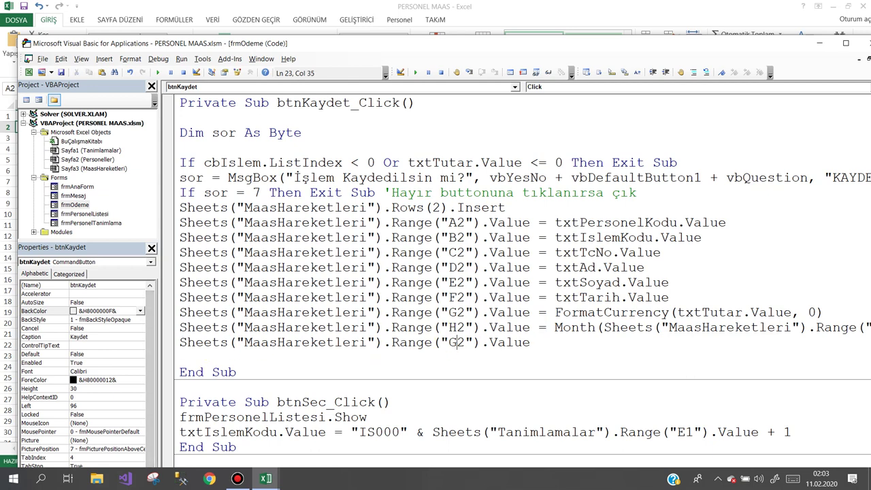
{"action": "left_click", "coordinate": [540, 346]}
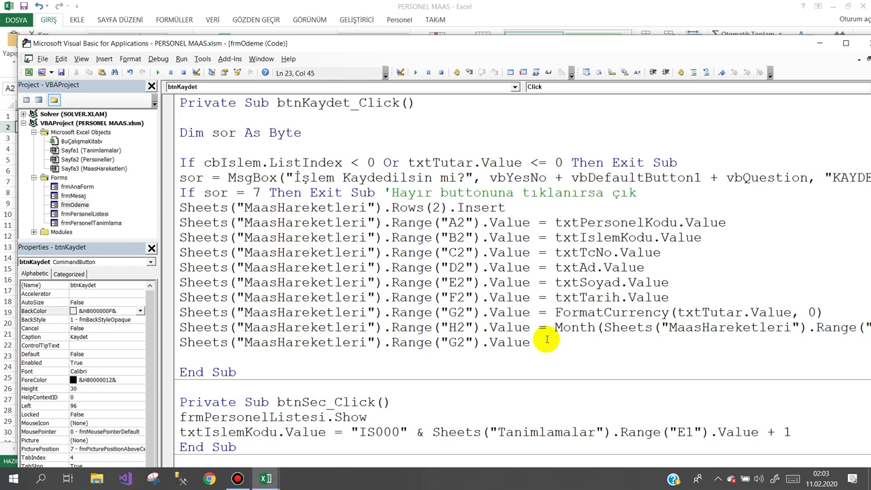
{"action": "type", "text": "=txtAc"}
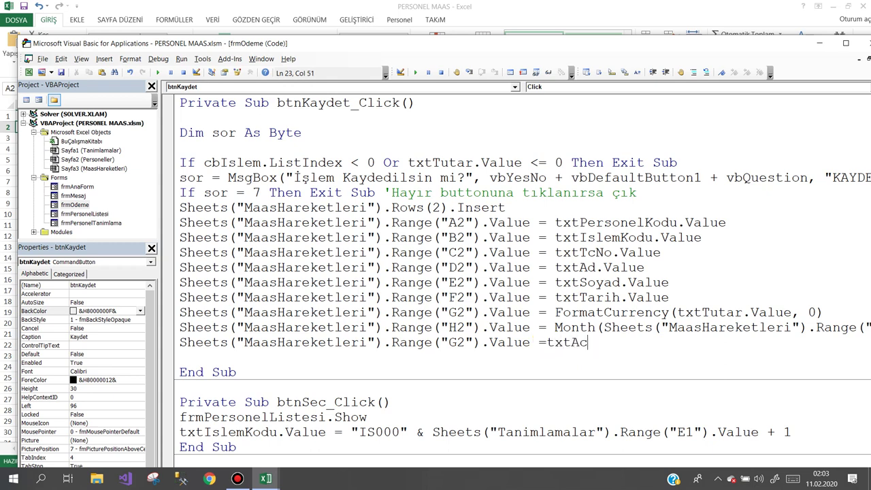
{"action": "type", "text": "iklama.va"}
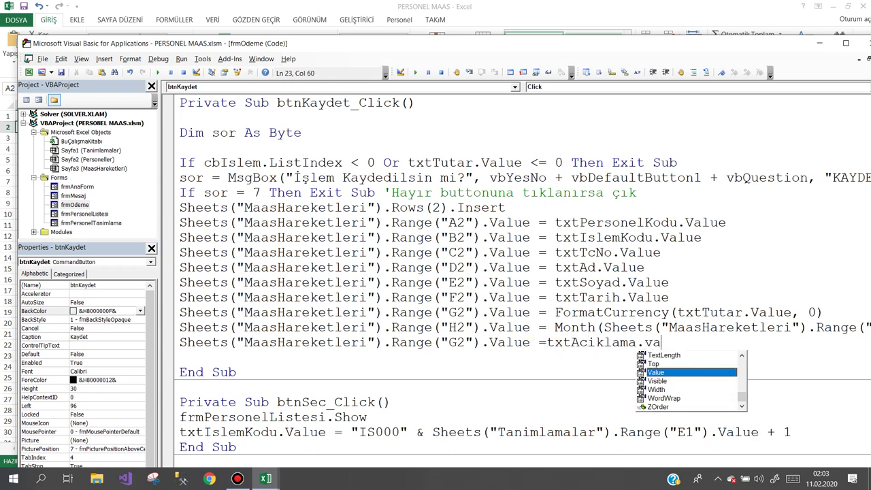
{"action": "type", "text": "lue"}
{"action": "key", "text": "Return"}
{"action": "type", "text": "frm"}
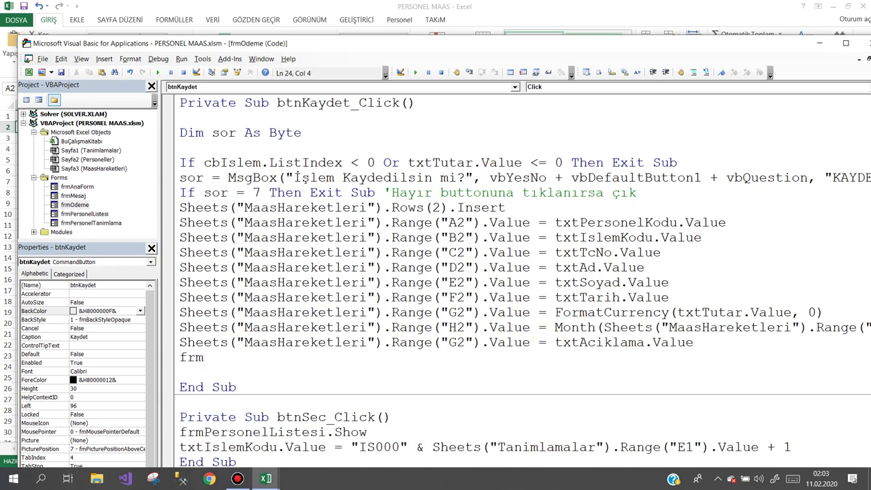
- Set lblMesaj's caption to 'Bilgiler Kaydedildi', show frmMesaj, and save the project
{"action": "type", "text": "Mesaj.l"}
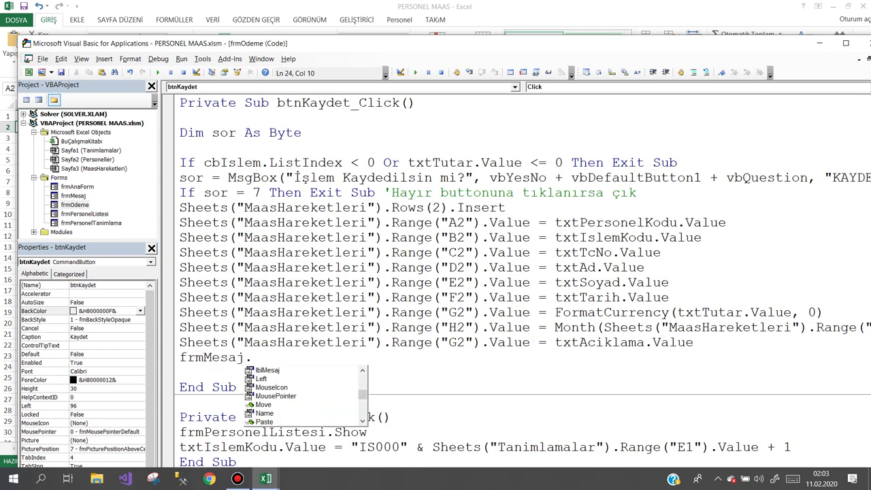
{"action": "type", "text": "blMesaj.ca"}
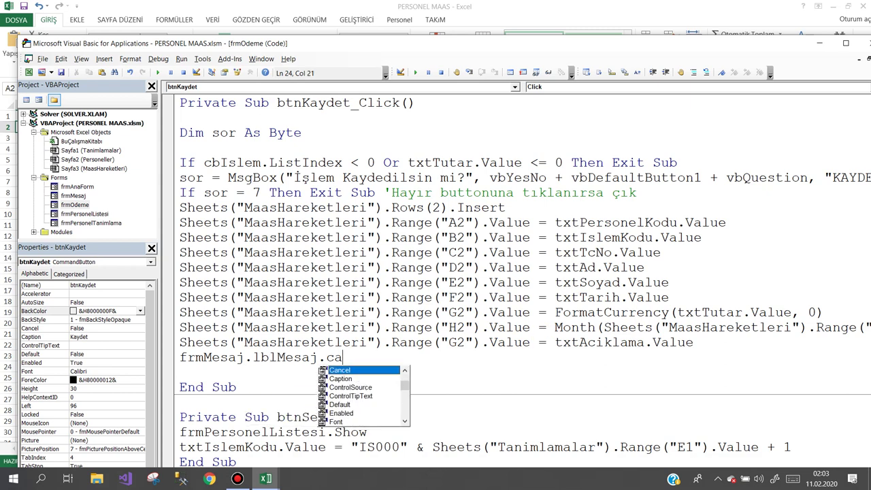
{"action": "type", "text": "=\"Bilgiler Kaydedildi"}
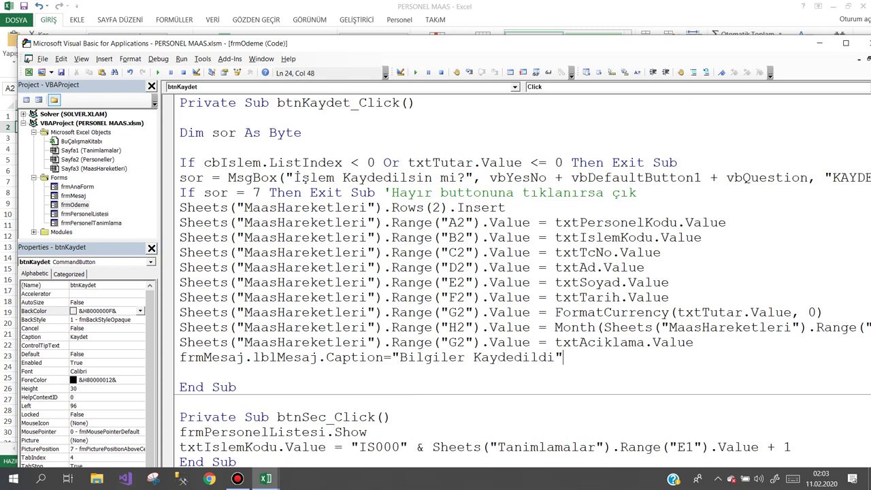
{"action": "key", "text": "Return"}
{"action": "type", "text": "frmMesaj"}
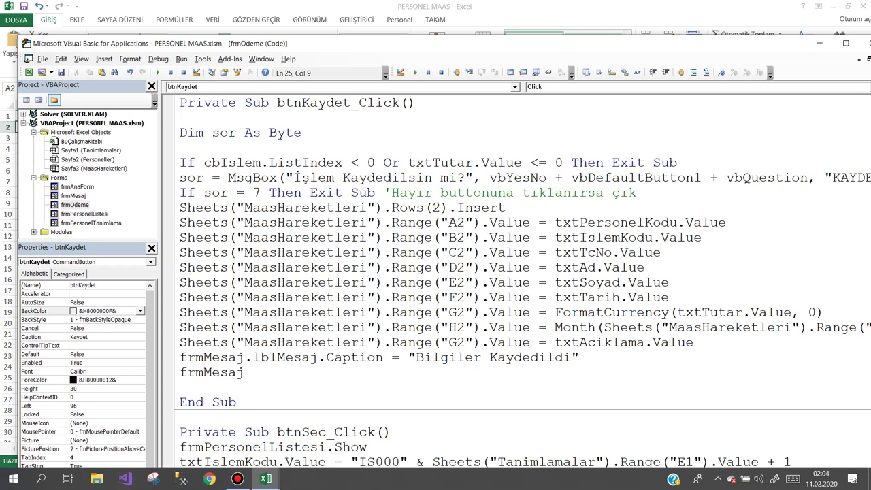
{"action": "type", "text": ".sh"}
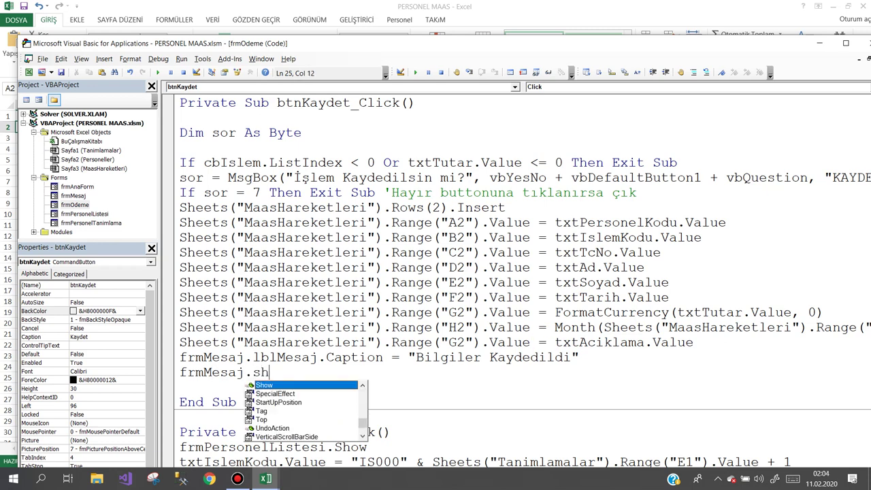
{"action": "type", "text": "ow"}
{"action": "key", "text": "Return"}
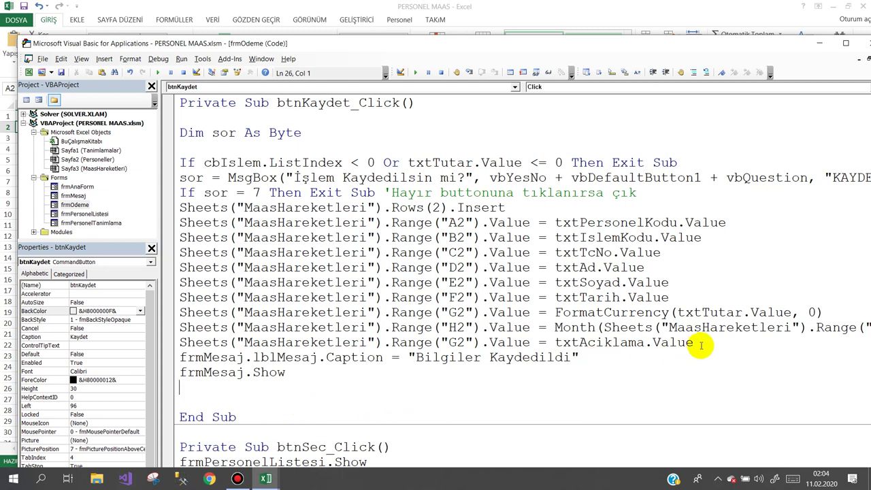
{"action": "key", "text": "Return"}
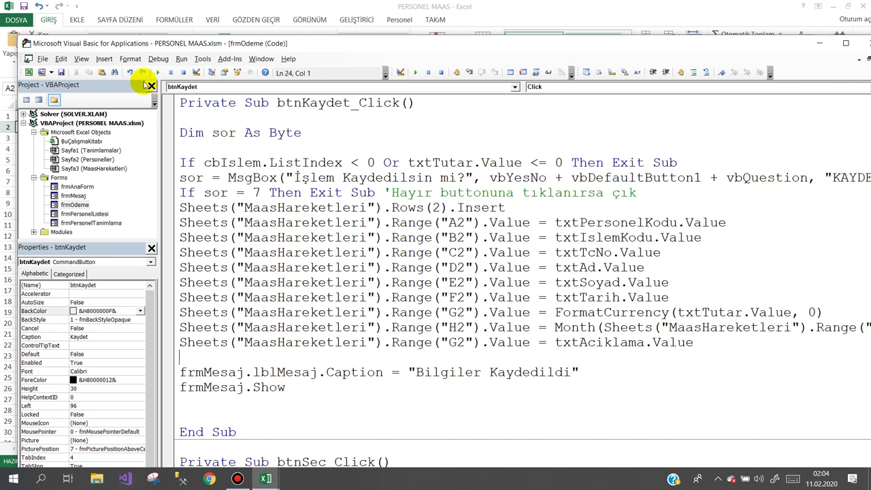
{"action": "left_click", "coordinate": [61, 72]}
{"action": "left_click", "coordinate": [406, 268]}
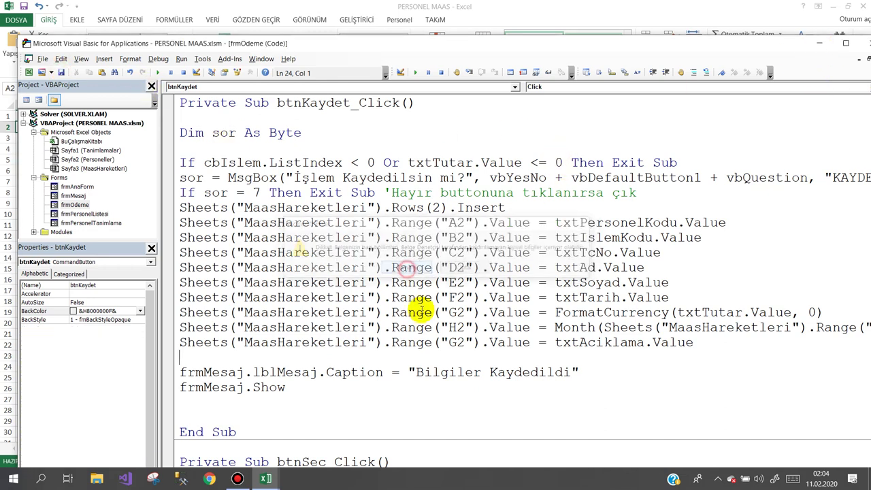
- From the Personeller sheet, launch programiAc and open the Avans Ödeme form
{"action": "left_click", "coordinate": [530, 10]}
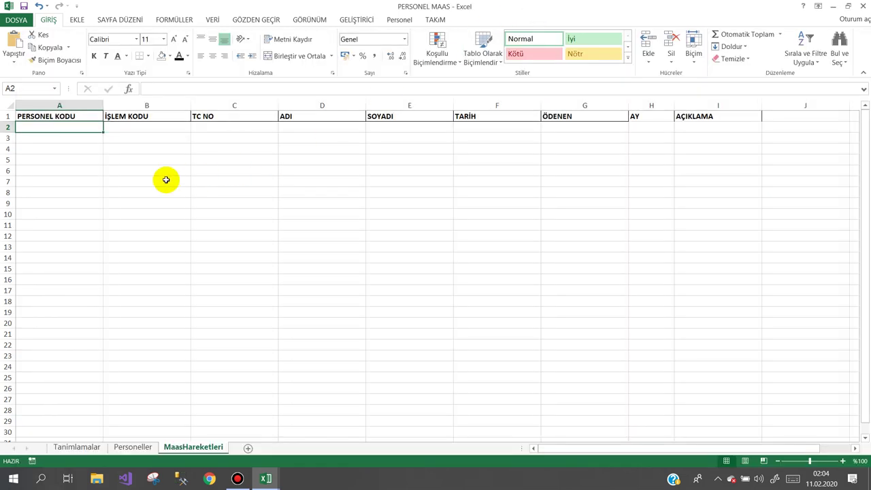
{"action": "left_click", "coordinate": [133, 447]}
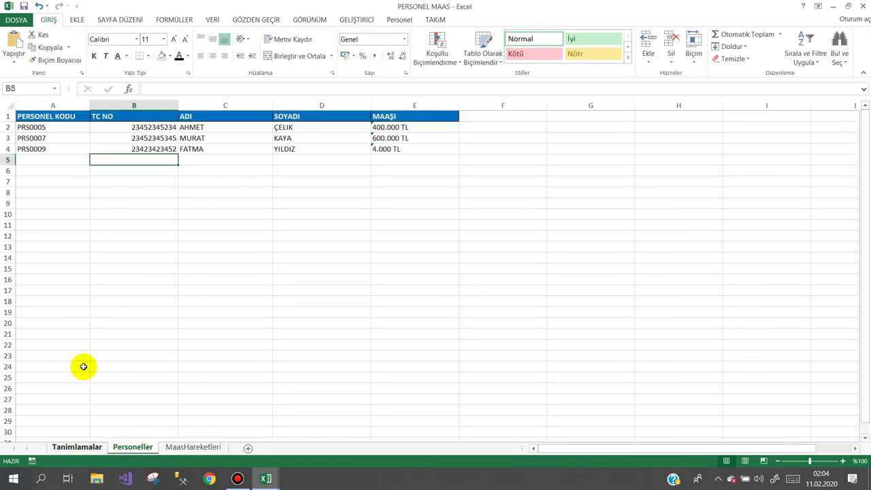
{"action": "left_click", "coordinate": [399, 19]}
{"action": "left_click", "coordinate": [20, 42]}
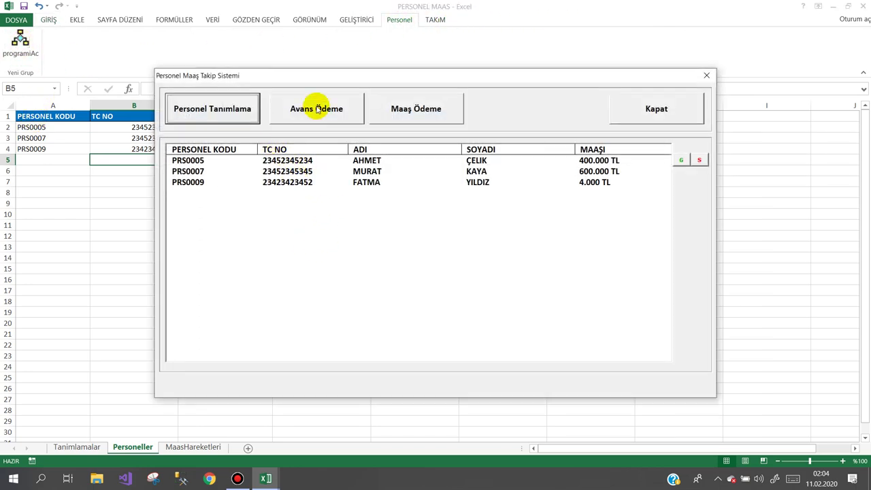
{"action": "left_click", "coordinate": [315, 109]}
- Save a 250 AVANS payment noted 'elden verildi' for the second employee, then close both forms
{"action": "left_click", "coordinate": [369, 268]}
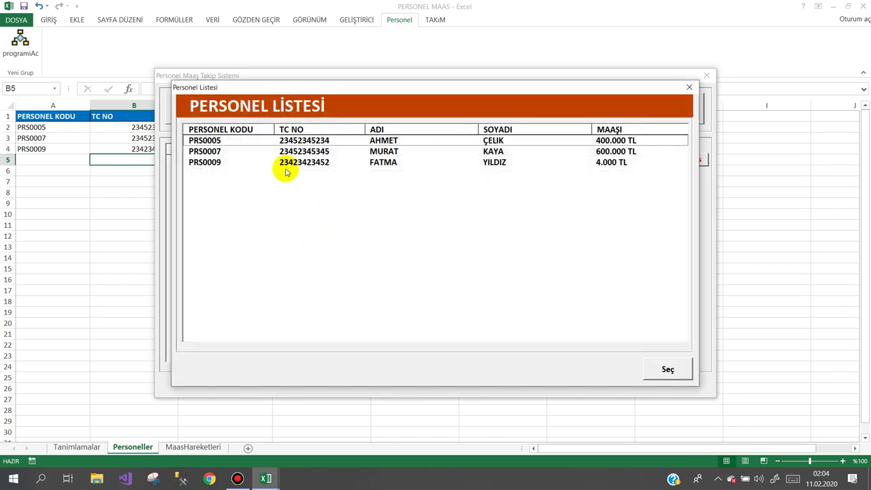
{"action": "double_click", "coordinate": [292, 151]}
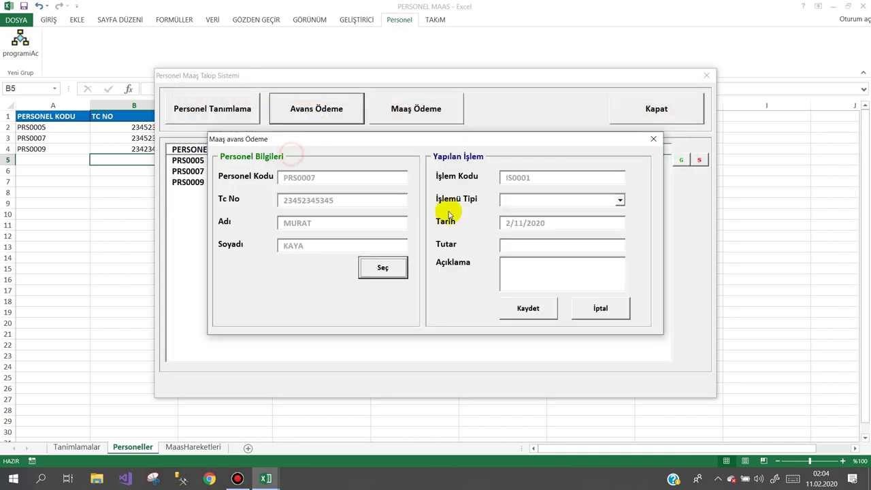
{"action": "left_click", "coordinate": [621, 200]}
{"action": "left_click", "coordinate": [566, 210]}
{"action": "type", "text": "elden verildi"}
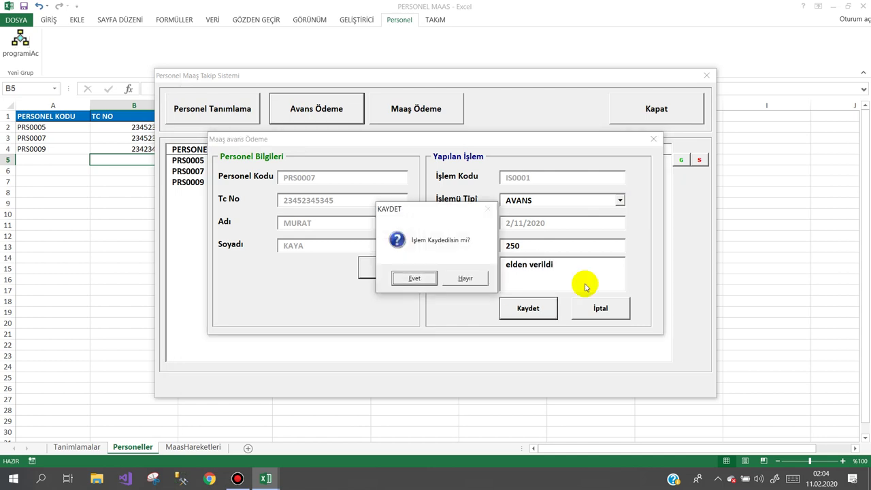
{"action": "key", "text": "Return"}
{"action": "key", "text": "Return"}
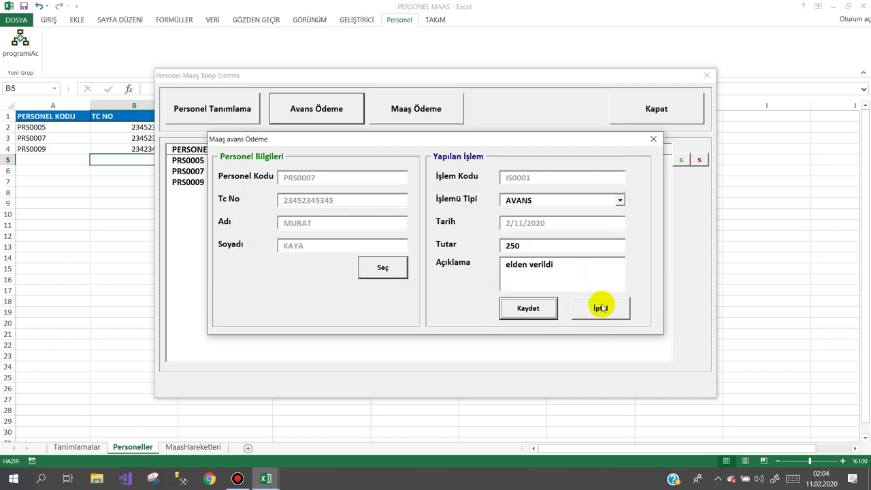
{"action": "left_click", "coordinate": [601, 305]}
{"action": "left_click", "coordinate": [653, 108]}
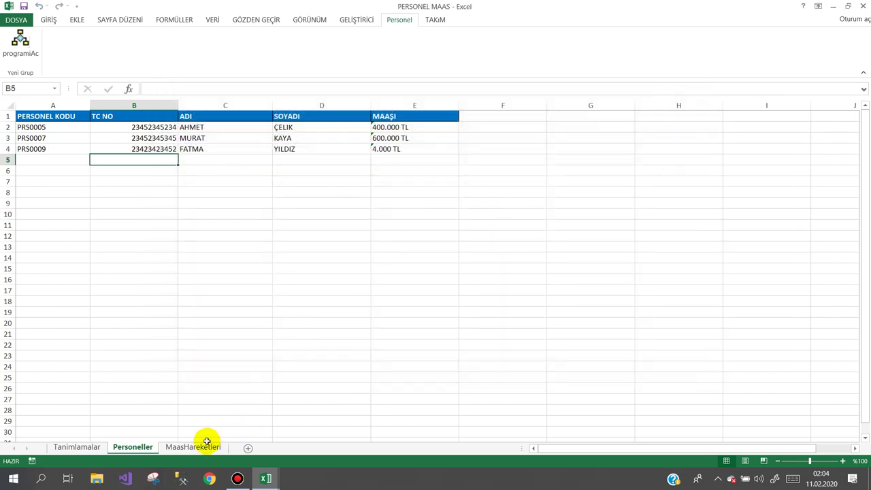
- Inspect the saved test record in cells B2 through I2 of MaasHareketleri
{"action": "left_click", "coordinate": [198, 449]}
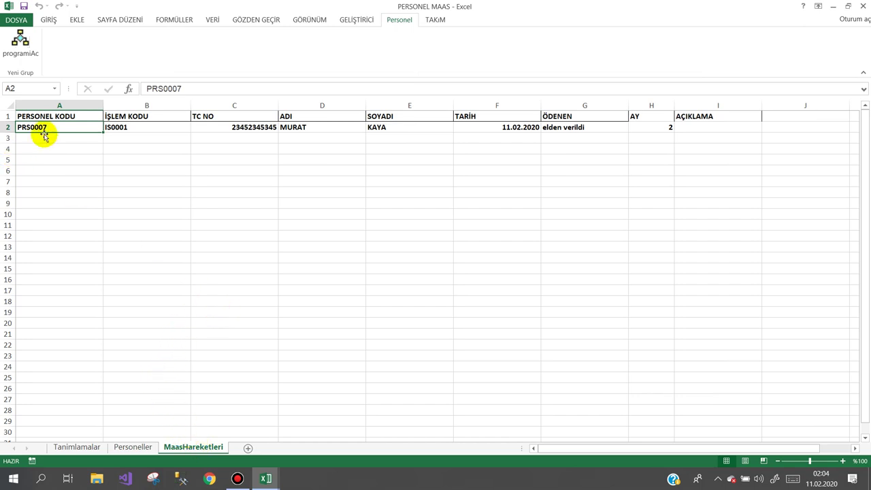
{"action": "left_click", "coordinate": [139, 128]}
{"action": "left_click", "coordinate": [228, 128]}
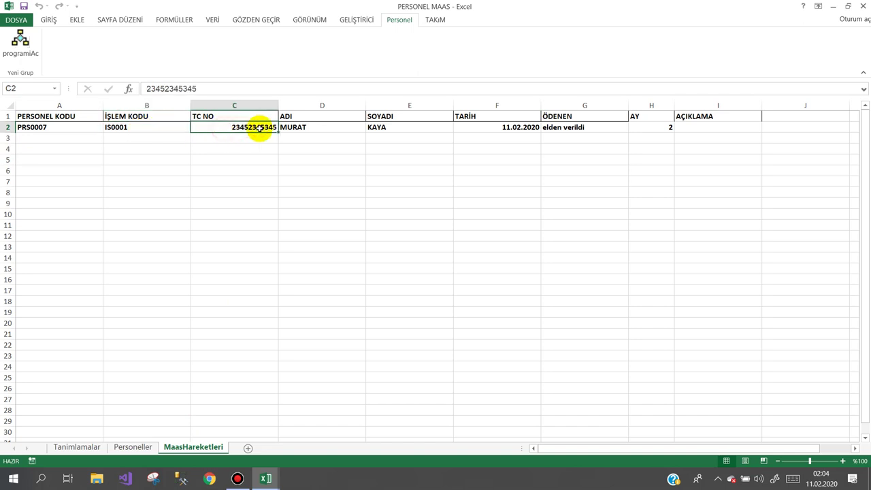
{"action": "left_click", "coordinate": [289, 128]}
{"action": "left_click", "coordinate": [375, 131]}
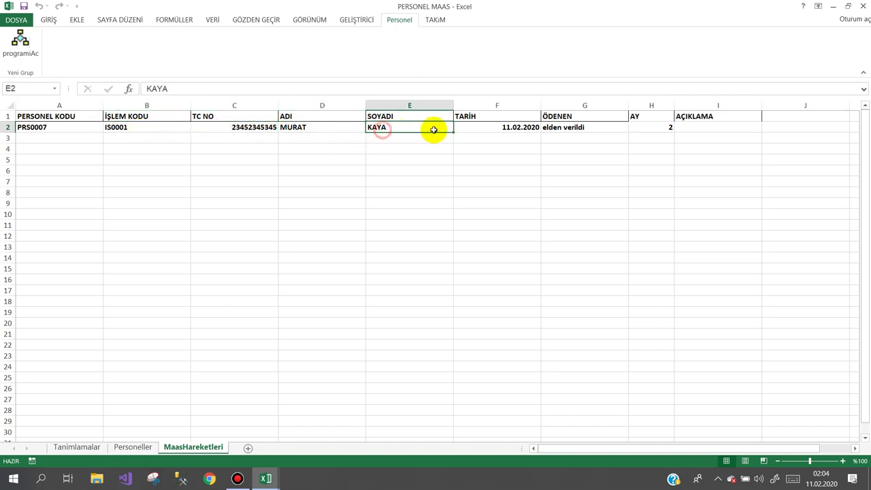
{"action": "left_click", "coordinate": [490, 129]}
{"action": "left_click", "coordinate": [578, 128]}
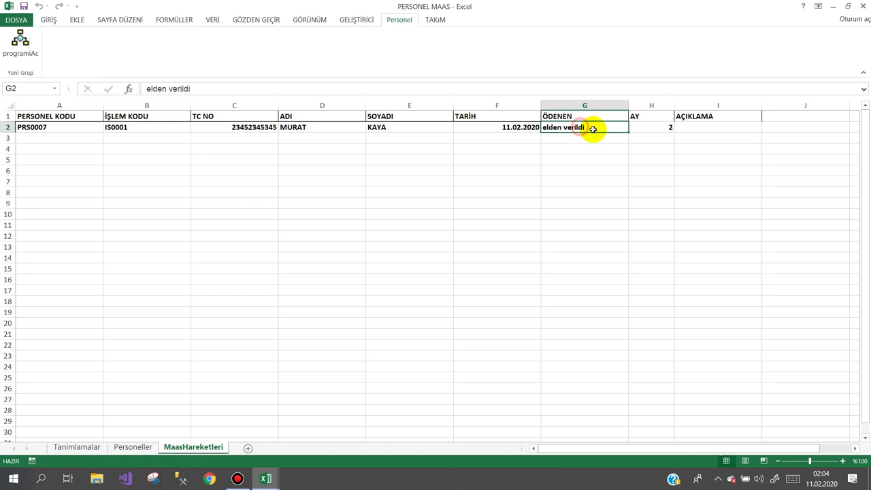
{"action": "left_click", "coordinate": [638, 127]}
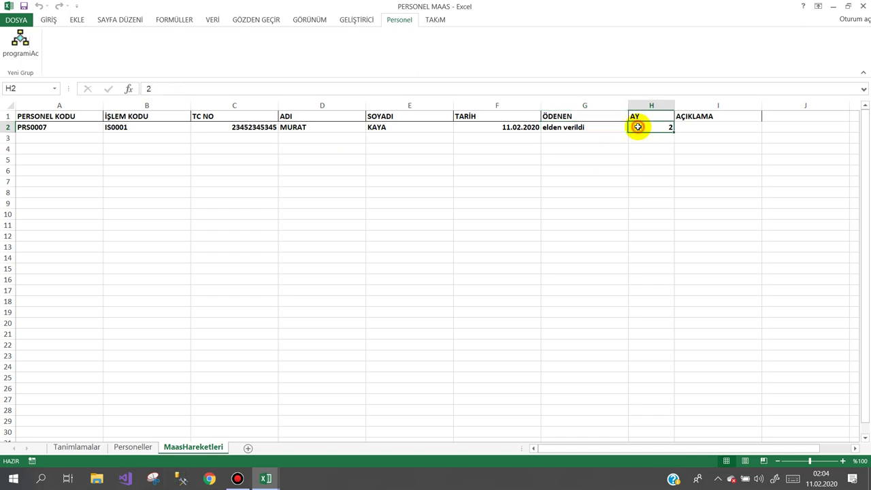
{"action": "left_click", "coordinate": [600, 132]}
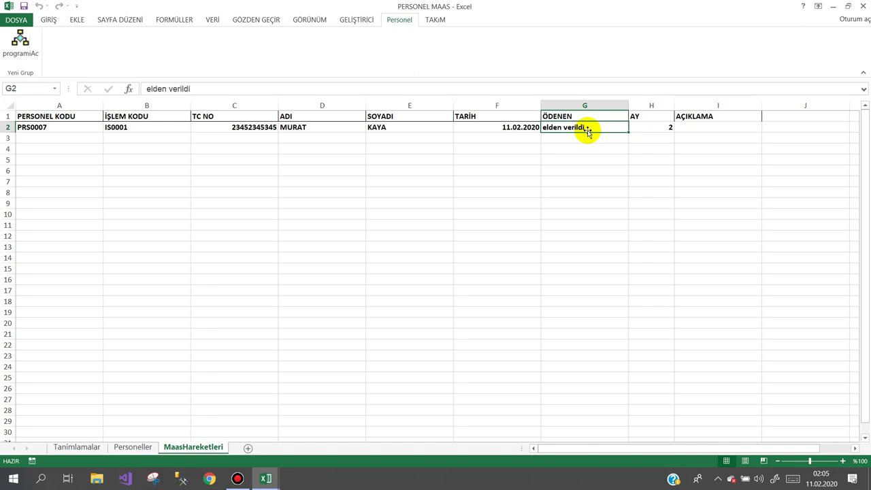
{"action": "left_click", "coordinate": [701, 131]}
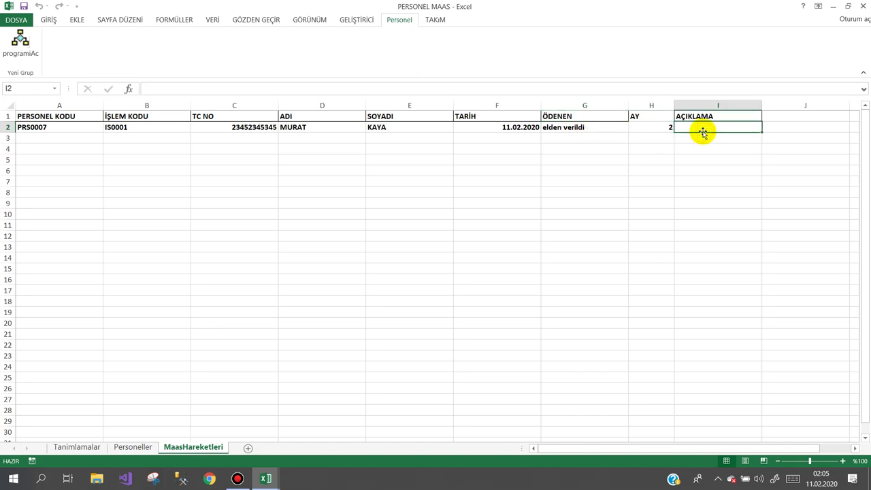
- Delete row 2 and check counter cell E1 on the Tanimlamalar sheet
{"action": "right_click", "coordinate": [4, 128]}
{"action": "left_click", "coordinate": [42, 218]}
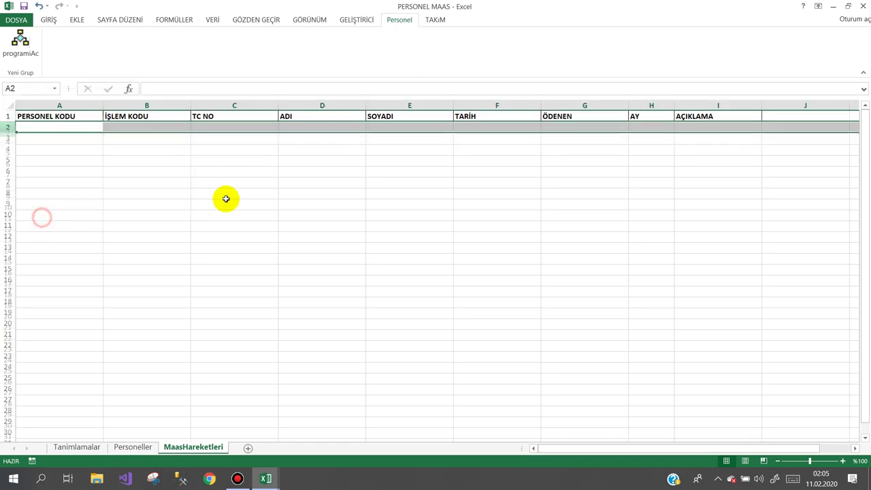
{"action": "left_click", "coordinate": [74, 447]}
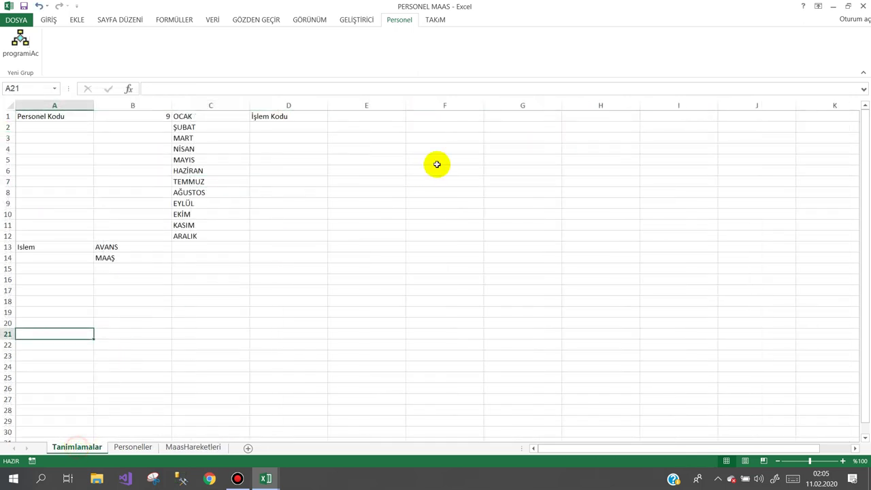
{"action": "left_click", "coordinate": [357, 115]}
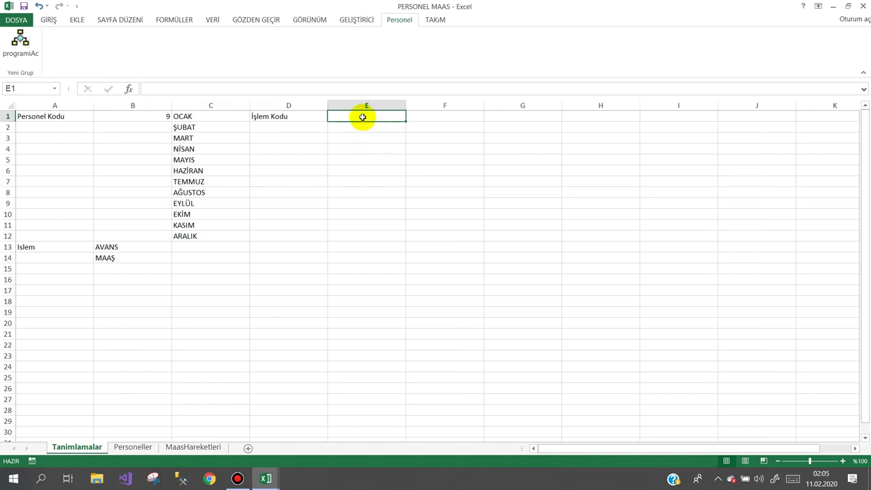
- Return to the VBA editor and open frmOdeme's Kaydet button click code
{"action": "left_click", "coordinate": [266, 479]}
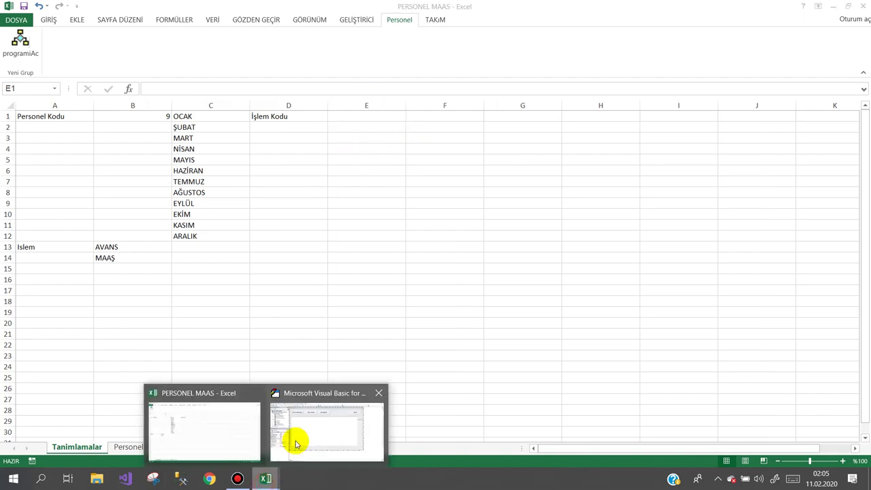
{"action": "left_click", "coordinate": [300, 429]}
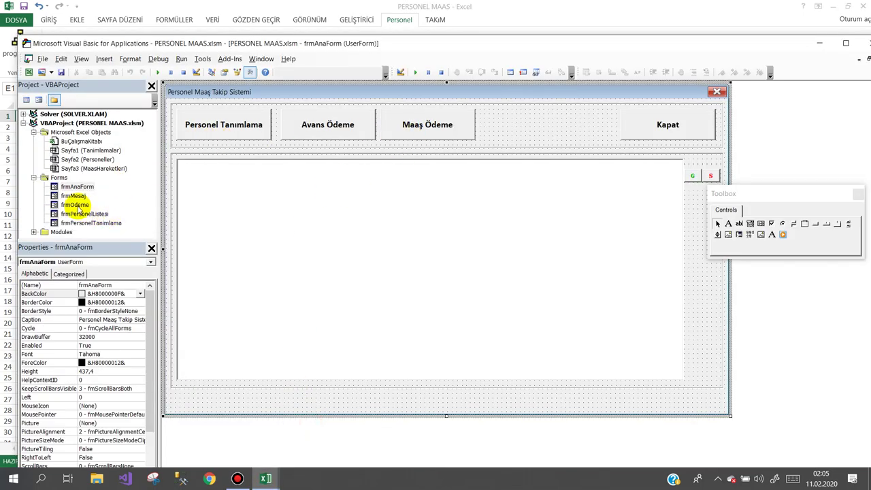
{"action": "double_click", "coordinate": [75, 205]}
{"action": "double_click", "coordinate": [486, 261]}
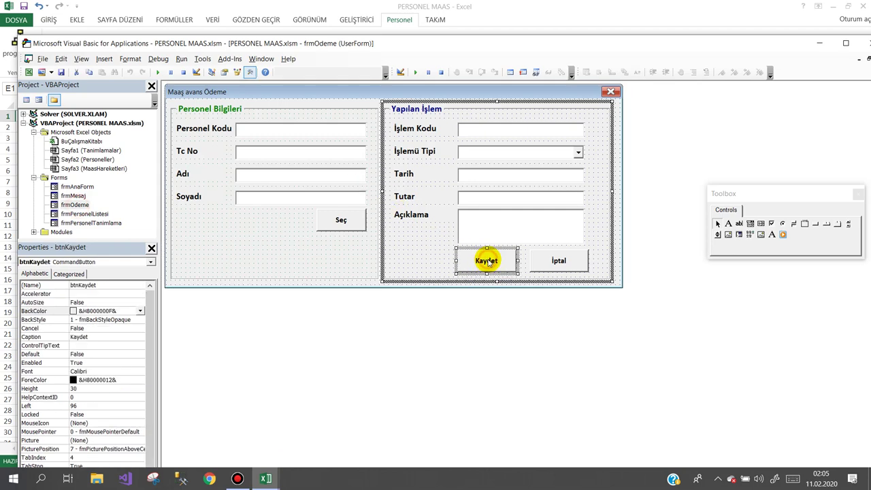
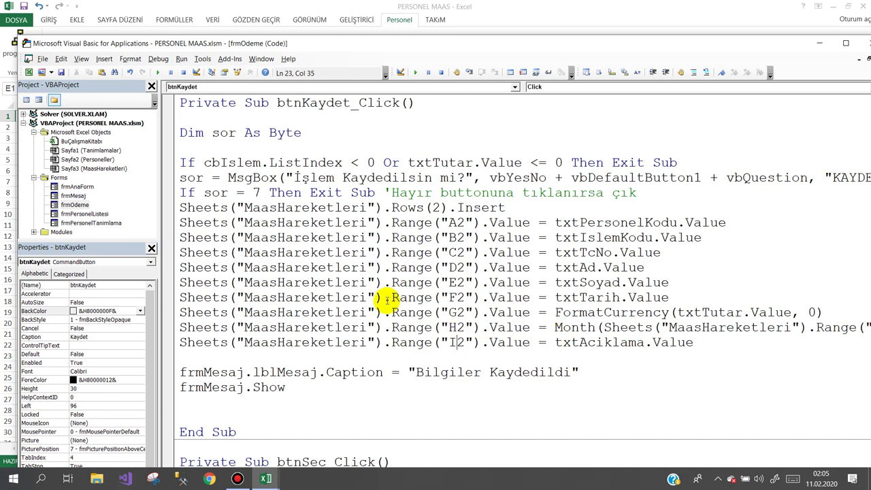
- In btnKaydet_Click, add the line incrementing Tanimlamalar E1 by 1 after saving
{"action": "scroll", "coordinate": [386, 300], "scroll_direction": "up", "scroll_amount": 2}
{"action": "scroll", "coordinate": [386, 300], "scroll_direction": "down", "scroll_amount": 2}
{"action": "scroll", "coordinate": [385, 313], "scroll_direction": "down", "scroll_amount": 4}
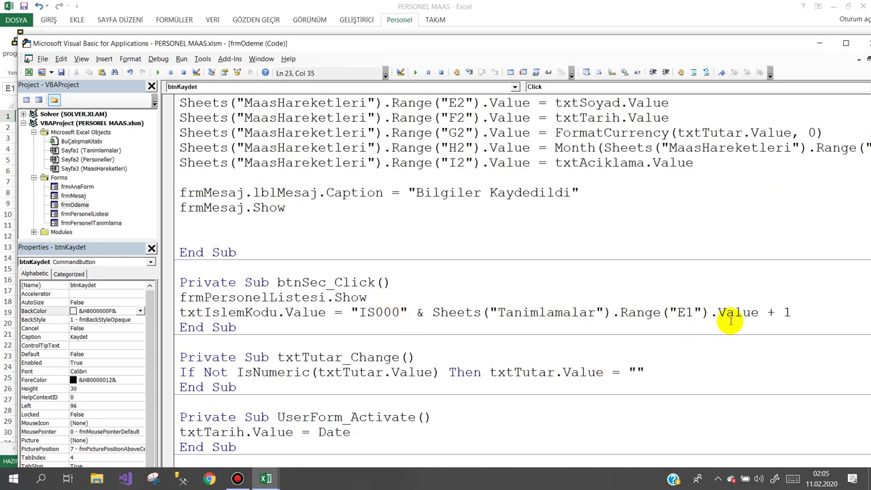
{"action": "left_click_drag", "start_coordinate": [791, 313], "coordinate": [435, 312]}
{"action": "key", "text": "ctrl+c"}
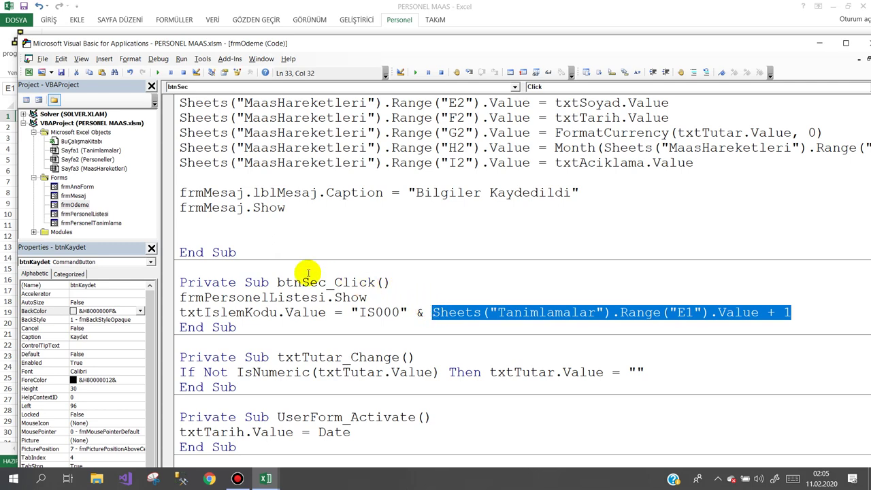
{"action": "left_click", "coordinate": [187, 226]}
{"action": "key", "text": "ctrl+v"}
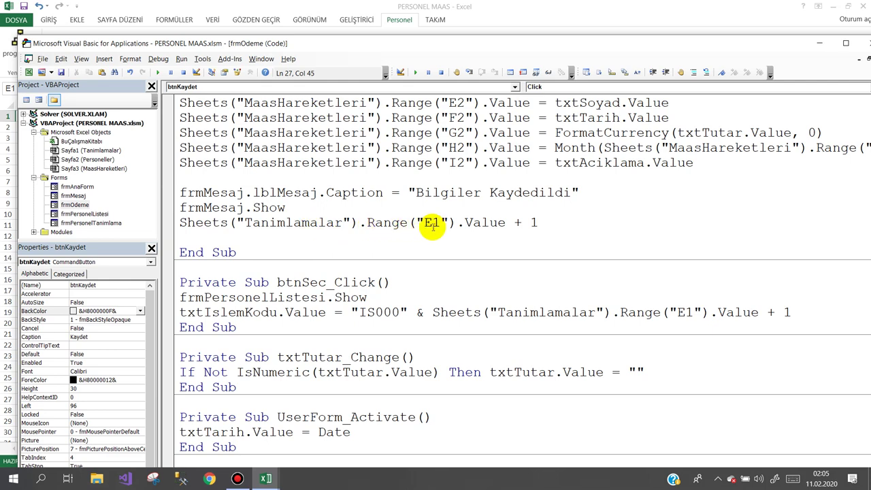
{"action": "double_click", "coordinate": [517, 223]}
{"action": "left_click_drag", "start_coordinate": [529, 228], "coordinate": [547, 234]}
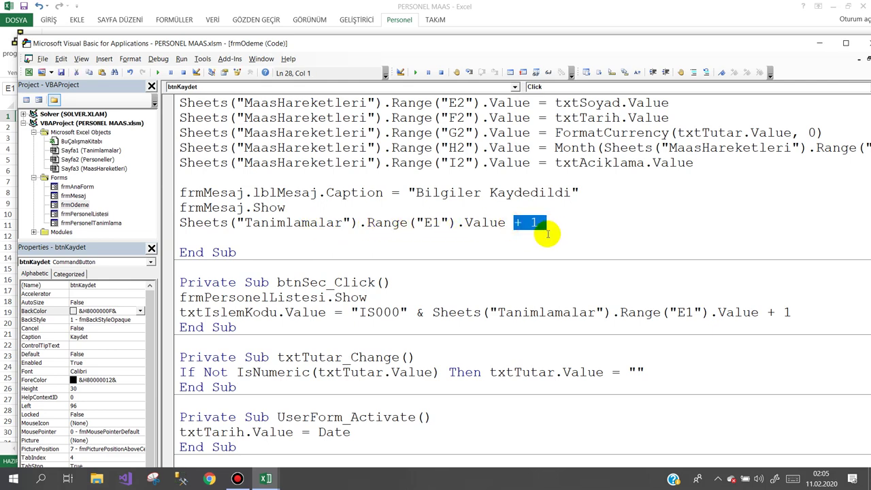
{"action": "key", "text": "Delete"}
{"action": "key", "text": "ctrl+v"}
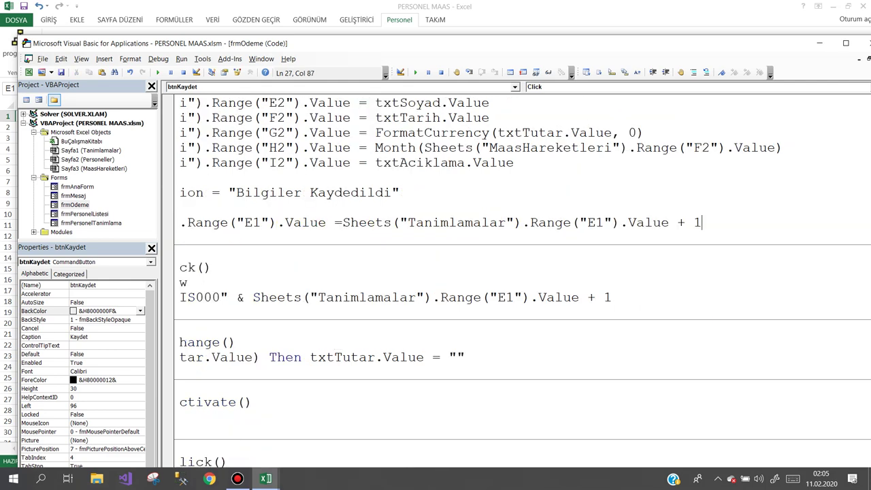
{"action": "key", "text": "Down"}
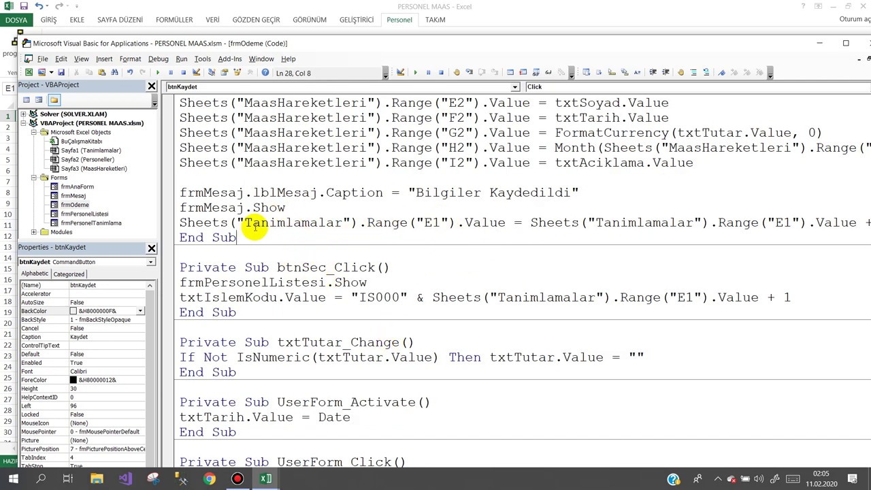
- Insert Unload Me after frmMesaj.Show
{"action": "left_click", "coordinate": [300, 204]}
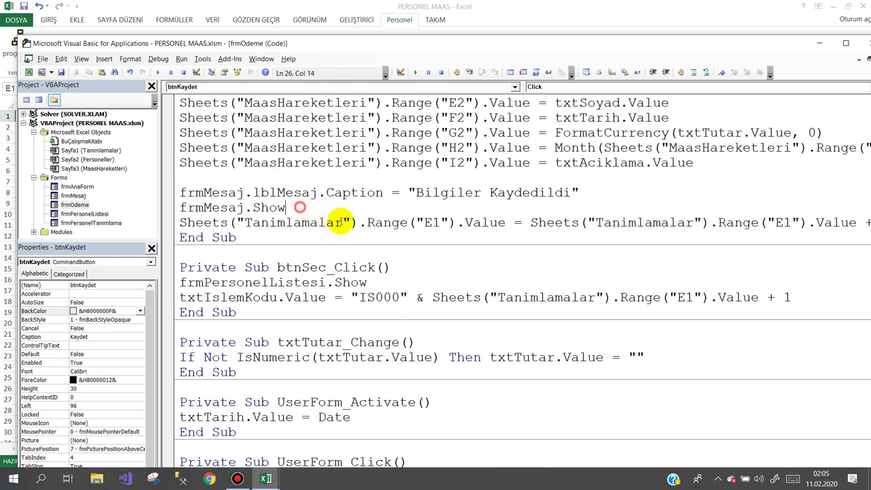
{"action": "key", "text": "Return"}
{"action": "type", "text": "unload me"}
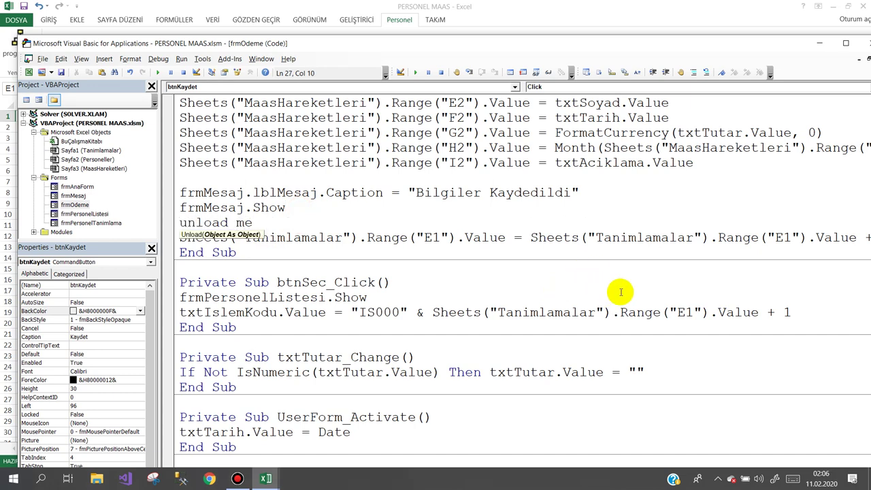
{"action": "left_click", "coordinate": [399, 248]}
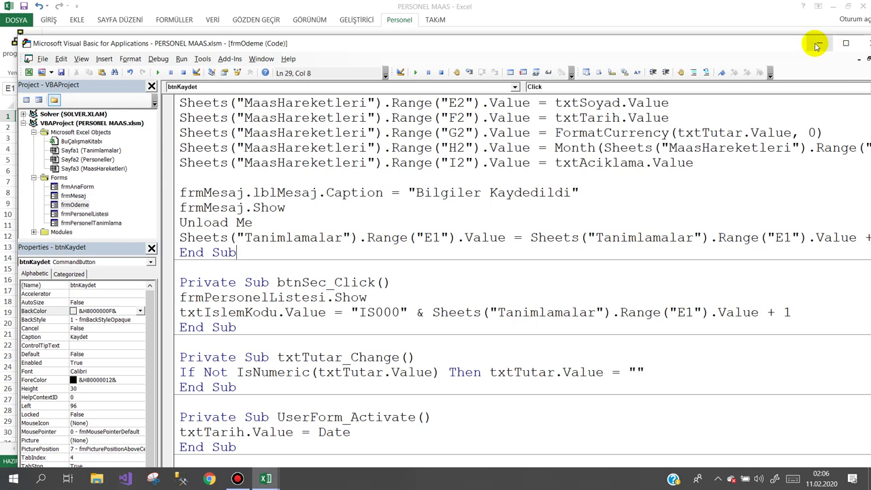
- Apply All Borders to the AY and AÇIKLAMA headers (H1:I1) on MaasHareketleri
{"action": "left_click", "coordinate": [610, 6]}
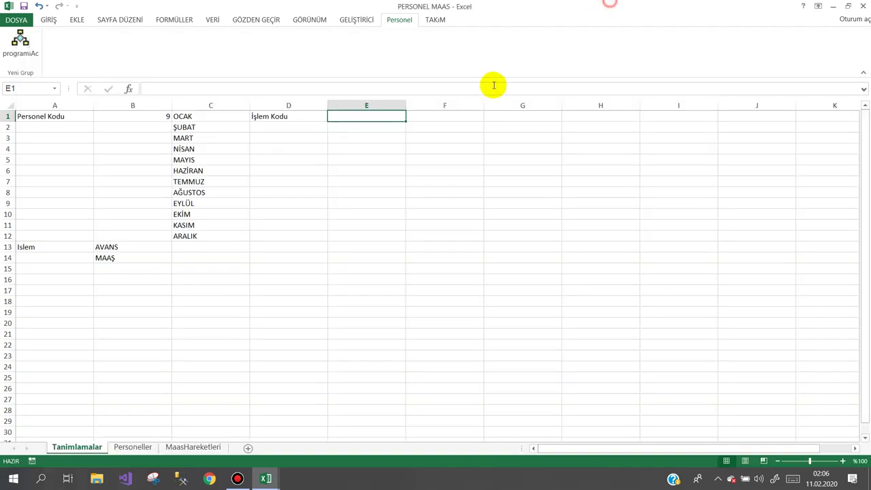
{"action": "left_click", "coordinate": [139, 446]}
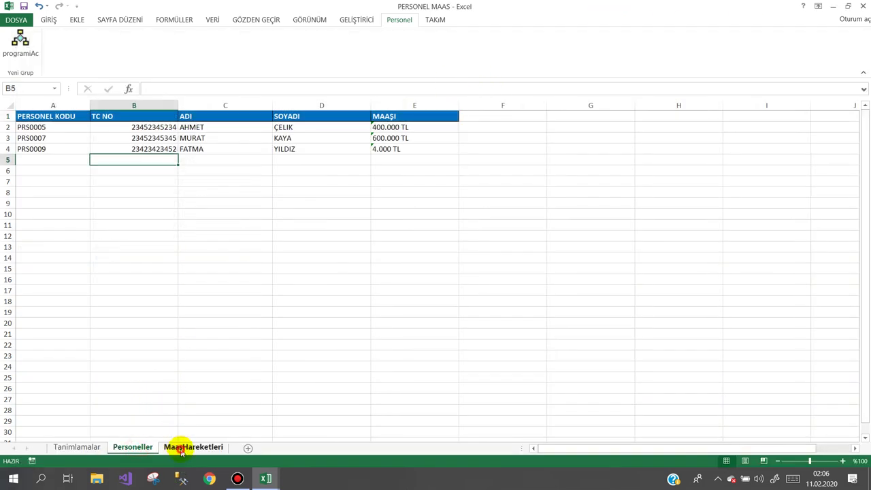
{"action": "left_click", "coordinate": [182, 448]}
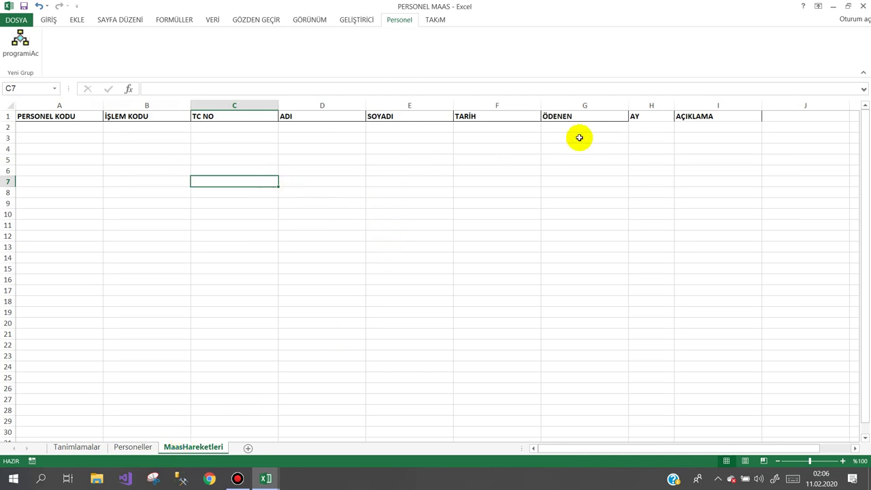
{"action": "left_click_drag", "start_coordinate": [696, 116], "coordinate": [652, 117]}
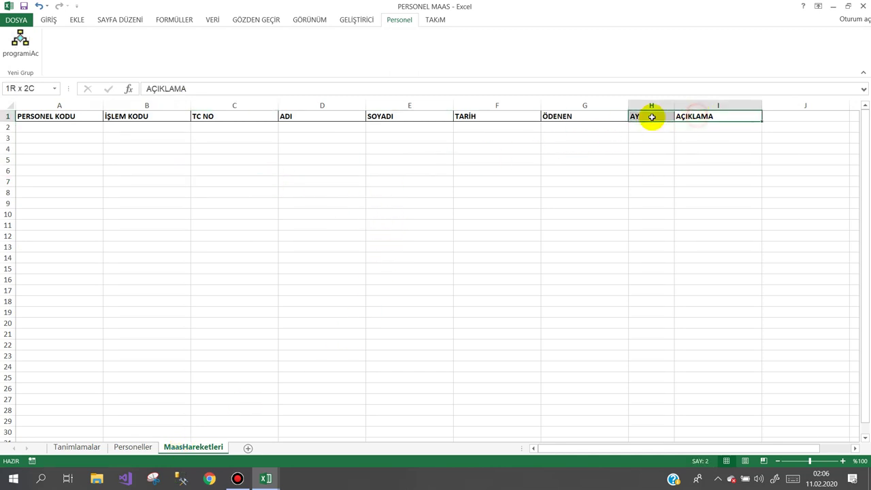
{"action": "left_click", "coordinate": [60, 22]}
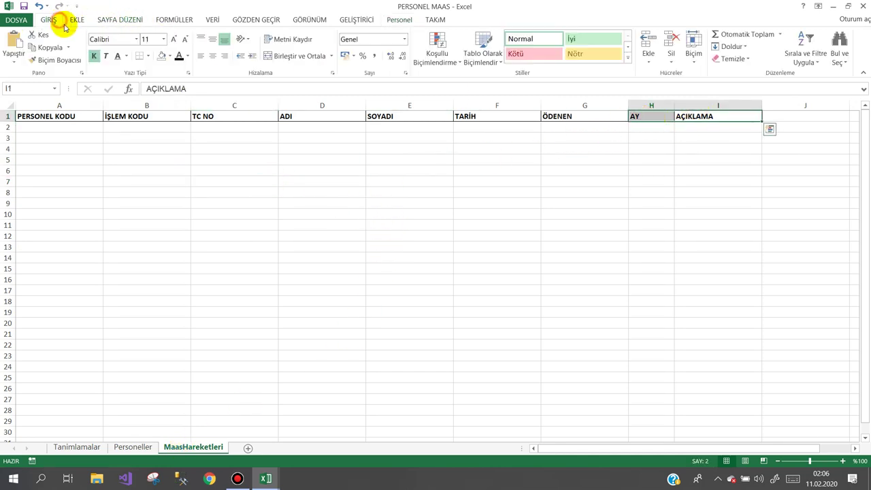
{"action": "left_click", "coordinate": [147, 56]}
{"action": "left_click", "coordinate": [145, 151]}
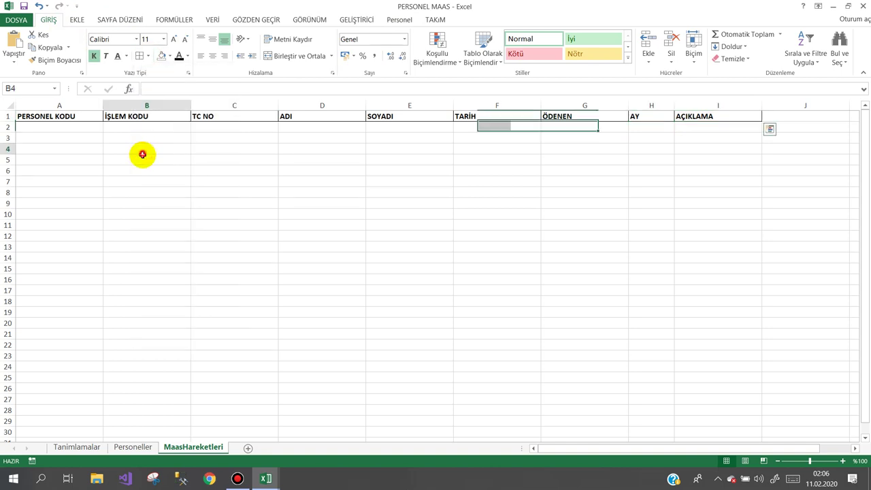
{"action": "left_click_drag", "start_coordinate": [143, 149], "coordinate": [143, 159]}
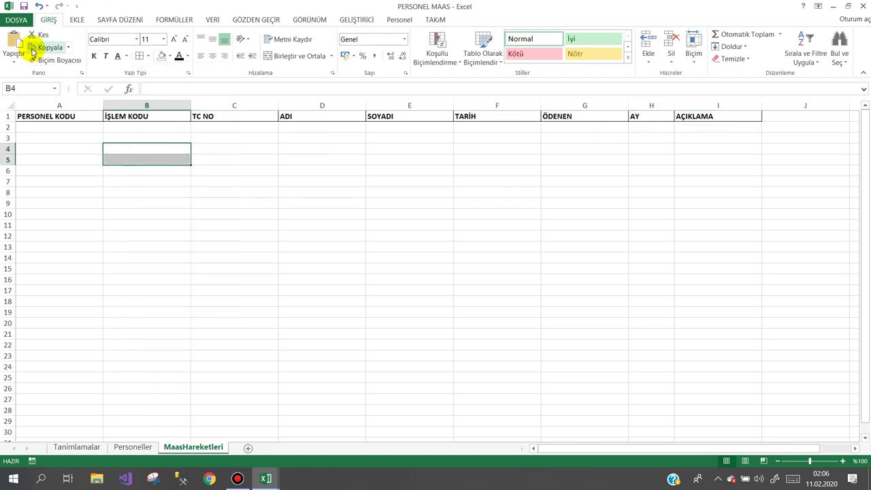
- Launch the salary tracker main form with programiAc from the Personel tab
{"action": "left_click", "coordinate": [276, 180]}
{"action": "left_click", "coordinate": [395, 17]}
{"action": "left_click", "coordinate": [19, 39]}
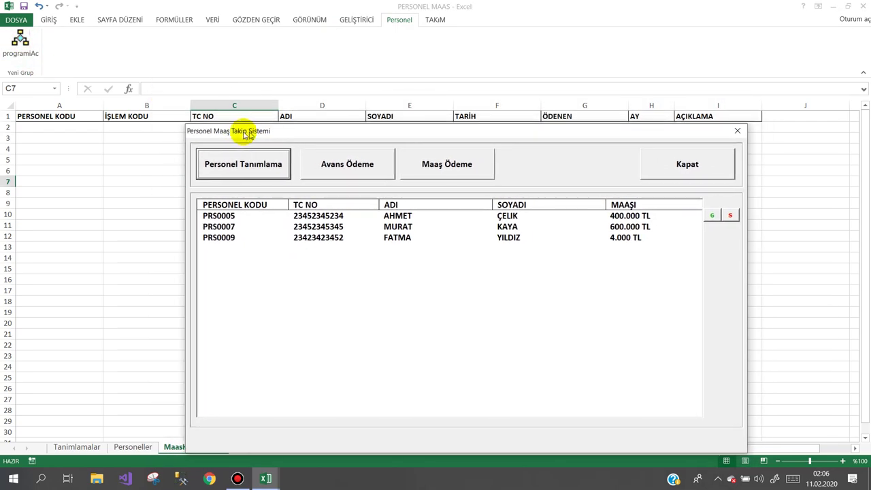
- Record and confirm an AVANS payment for the third employee in the list
{"action": "left_click_drag", "start_coordinate": [218, 76], "coordinate": [221, 146]}
{"action": "left_click", "coordinate": [293, 182]}
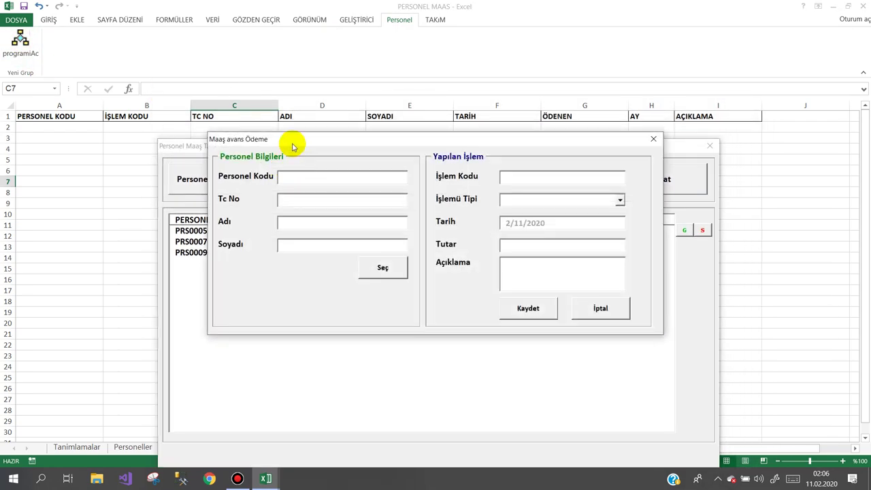
{"action": "left_click_drag", "start_coordinate": [291, 141], "coordinate": [348, 185]}
{"action": "left_click", "coordinate": [440, 313]}
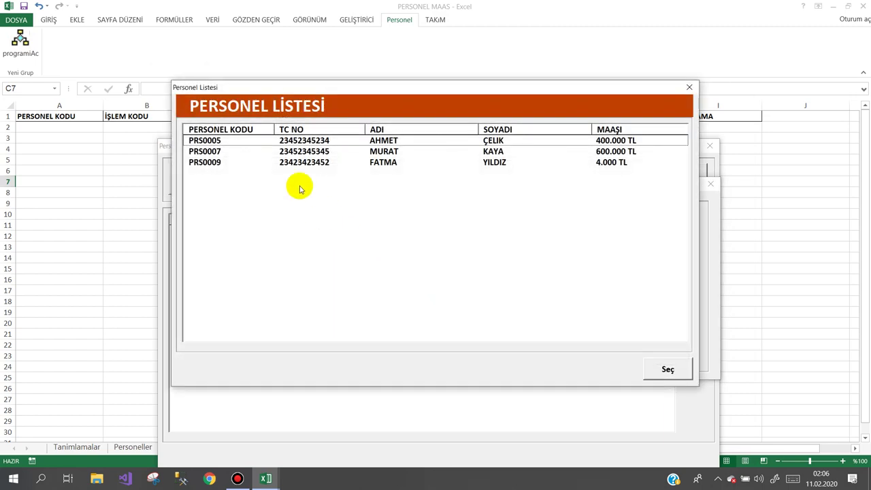
{"action": "double_click", "coordinate": [317, 163]}
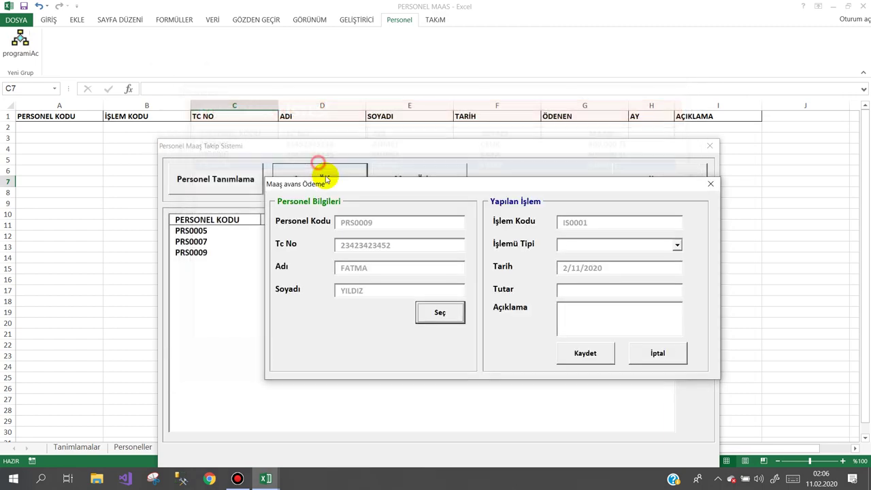
{"action": "left_click", "coordinate": [676, 245]}
{"action": "left_click", "coordinate": [628, 262]}
{"action": "left_click", "coordinate": [593, 291]}
{"action": "type", "text": "elden"}
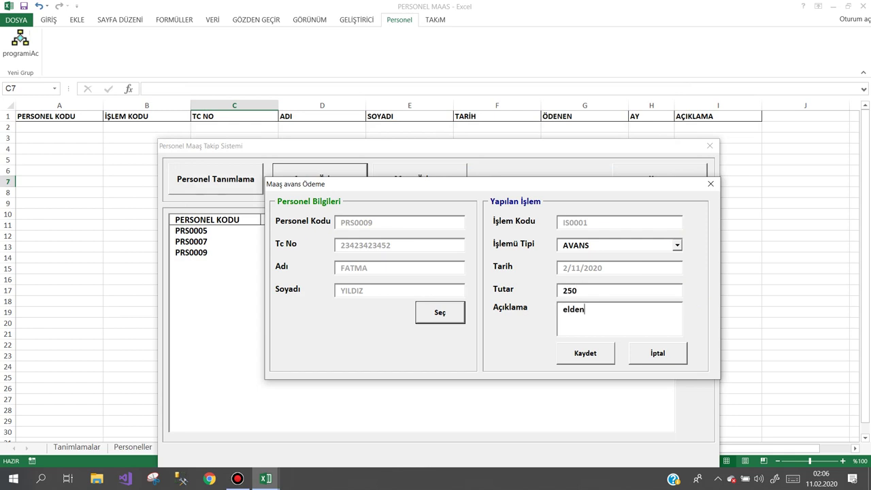
{"action": "key", "text": "Return"}
{"action": "key", "text": "Return"}
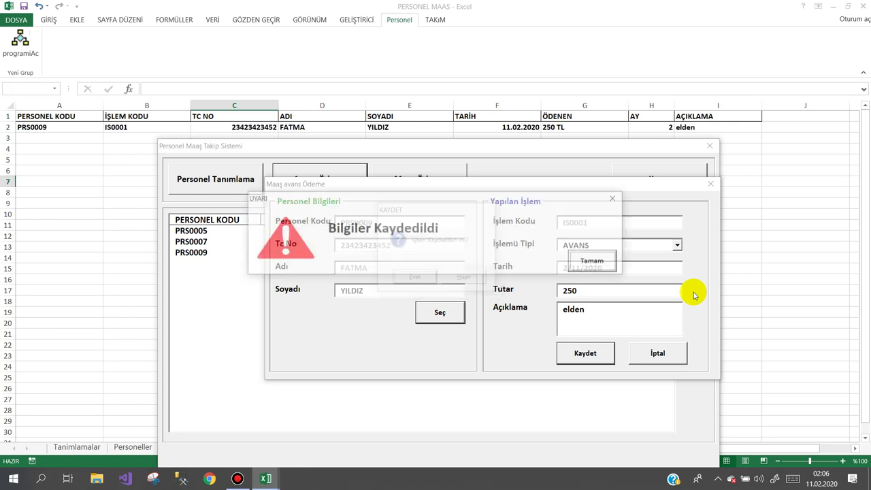
{"action": "key", "text": "Return"}
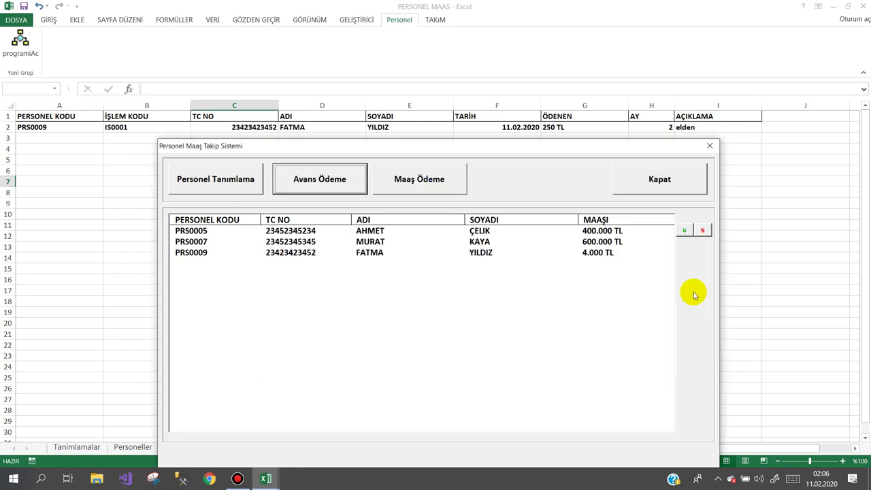
- Record the 300 TL AVANS for the second-listed employee, noted 'elden verildi'
{"action": "left_click", "coordinate": [340, 179]}
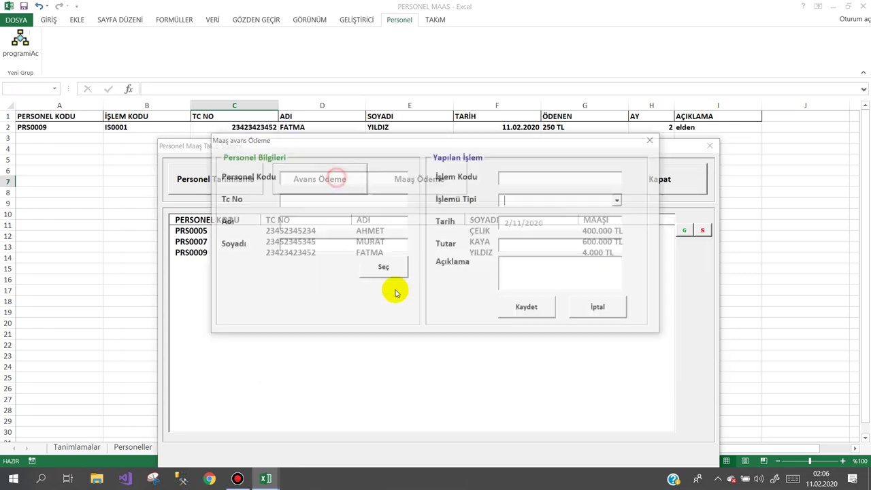
{"action": "left_click", "coordinate": [383, 265]}
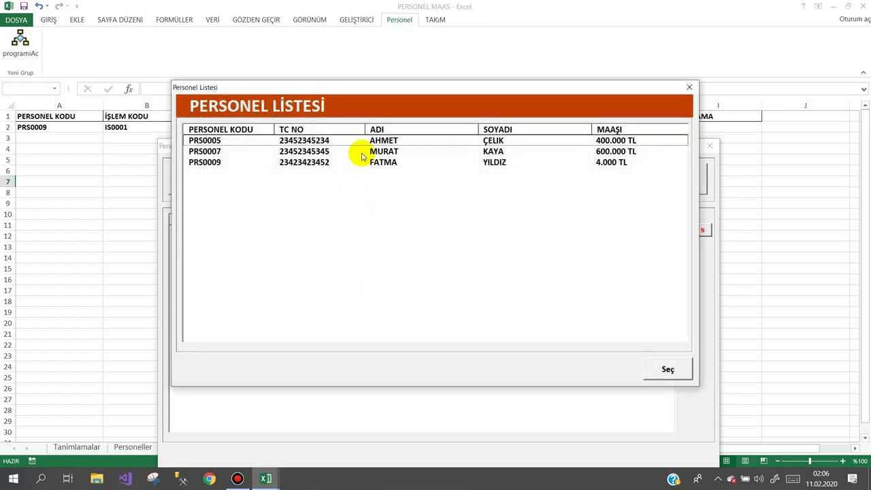
{"action": "double_click", "coordinate": [362, 155]}
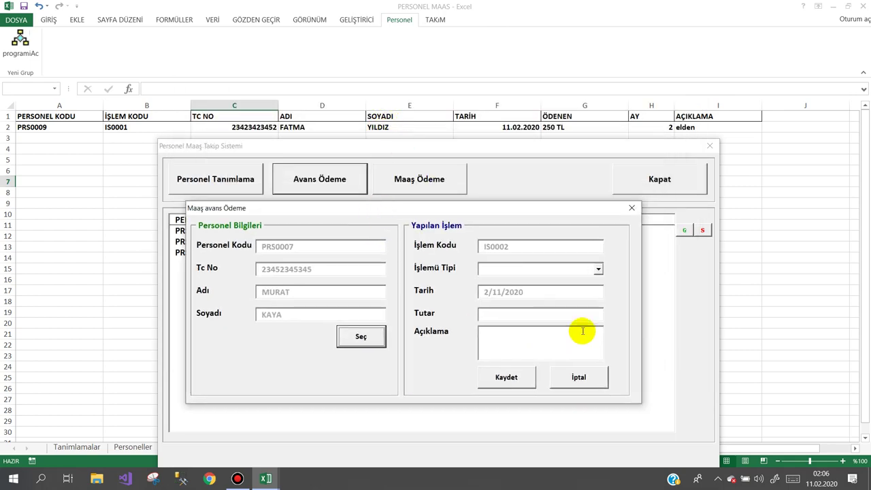
{"action": "left_click", "coordinate": [598, 268]}
{"action": "left_click", "coordinate": [534, 281]}
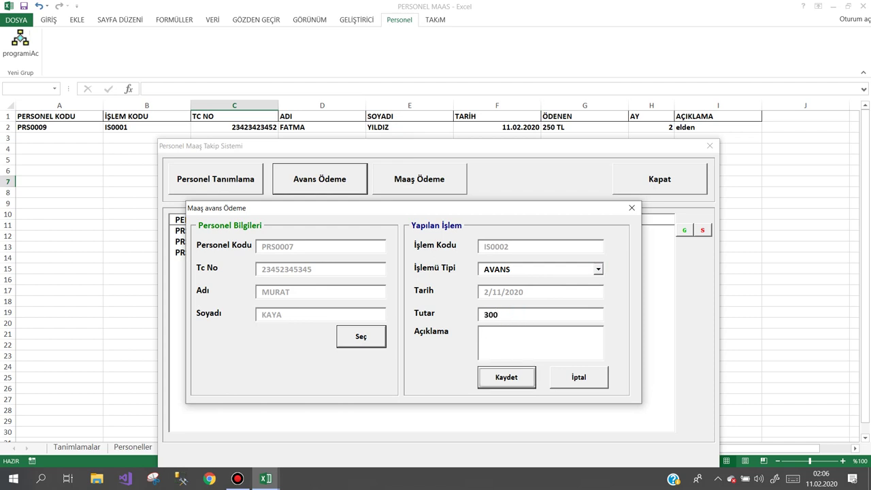
{"action": "left_click", "coordinate": [505, 347]}
{"action": "type", "text": "elden verildi"}
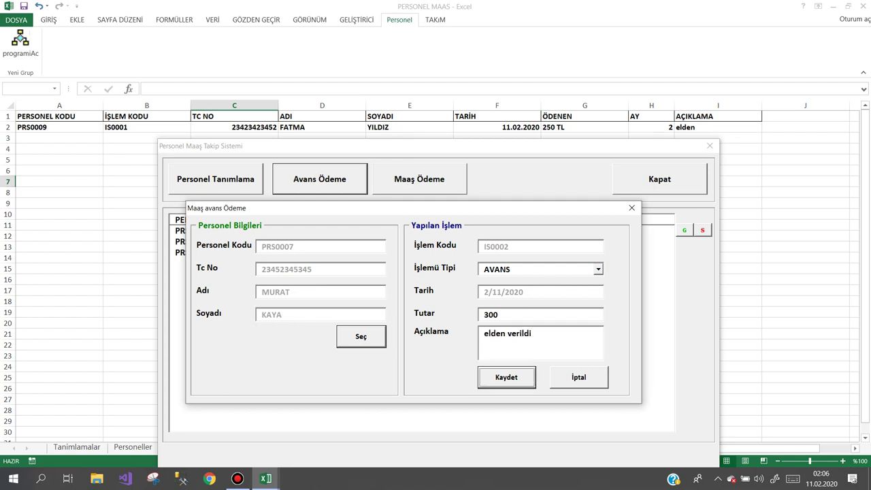
{"action": "key", "text": "Return"}
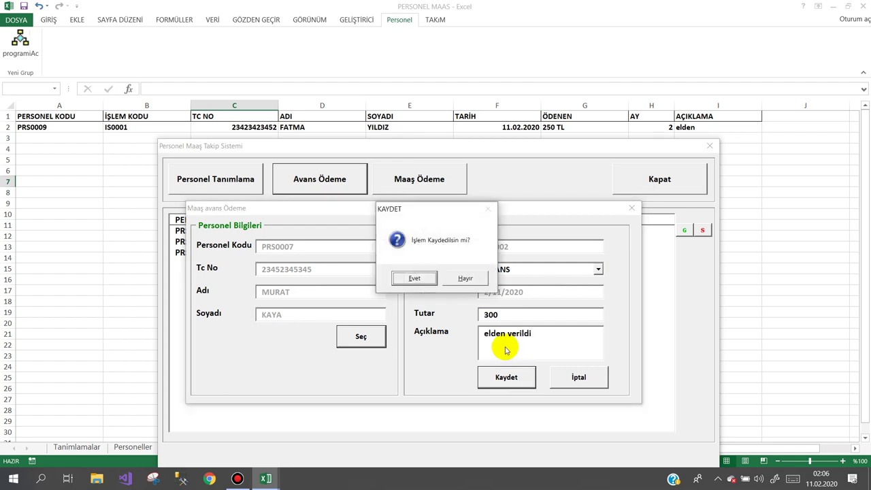
{"action": "key", "text": "Return"}
{"action": "key", "text": "Return"}
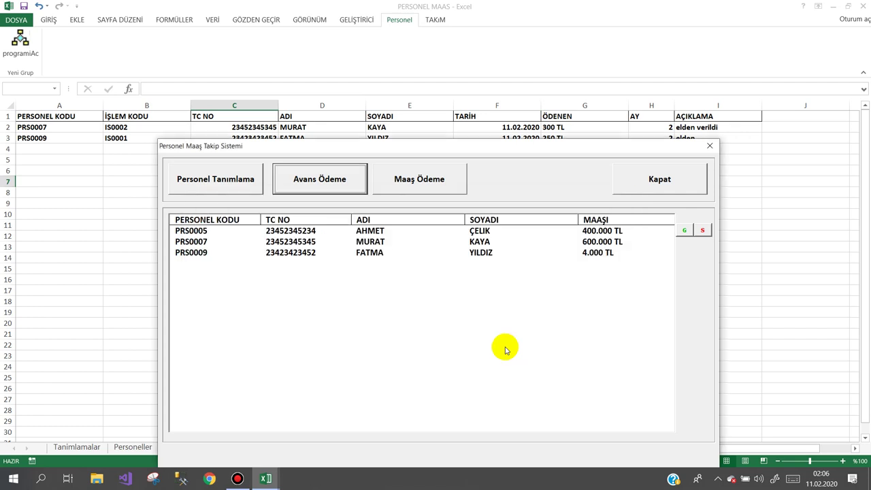
- Start a payment entry and pick employee PRS0005 from the personnel list
{"action": "left_click_drag", "start_coordinate": [308, 149], "coordinate": [346, 165]}
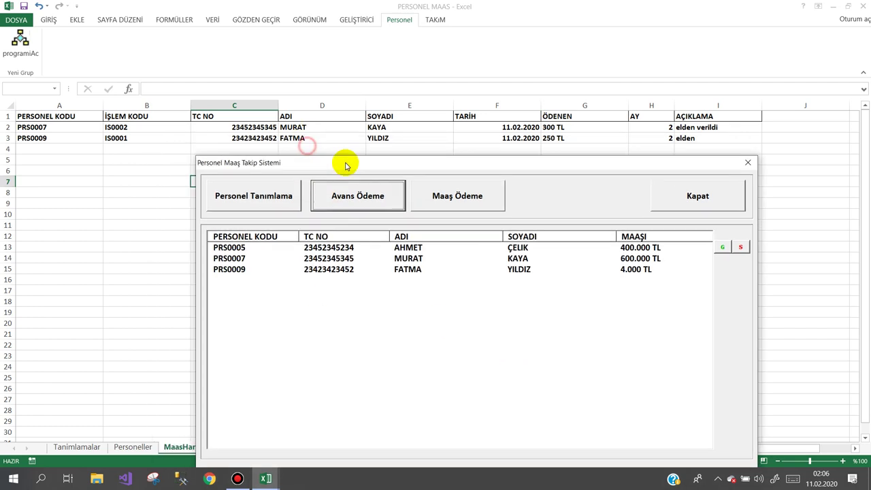
{"action": "left_click", "coordinate": [357, 196]}
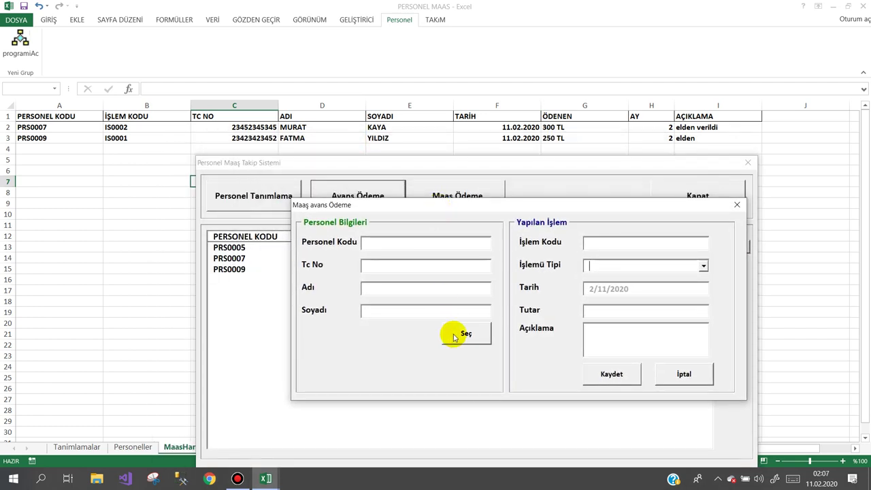
{"action": "left_click", "coordinate": [454, 331]}
{"action": "left_click_drag", "start_coordinate": [346, 83], "coordinate": [469, 182]}
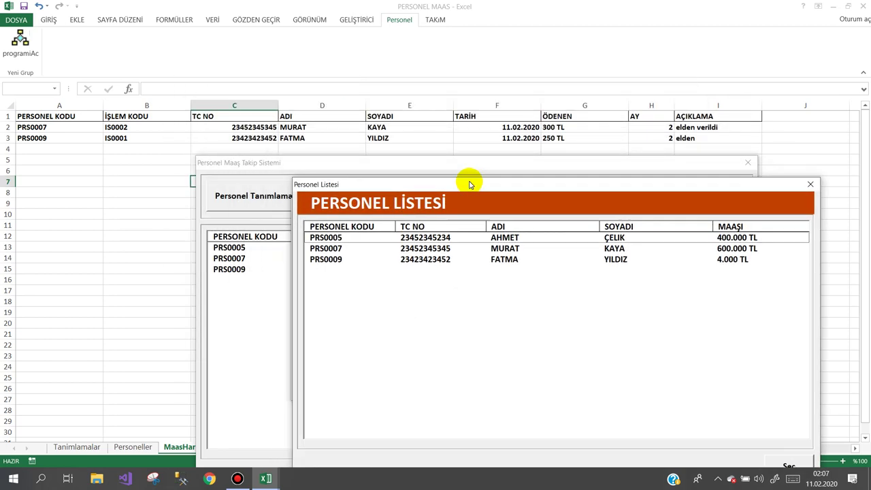
{"action": "left_click", "coordinate": [417, 264]}
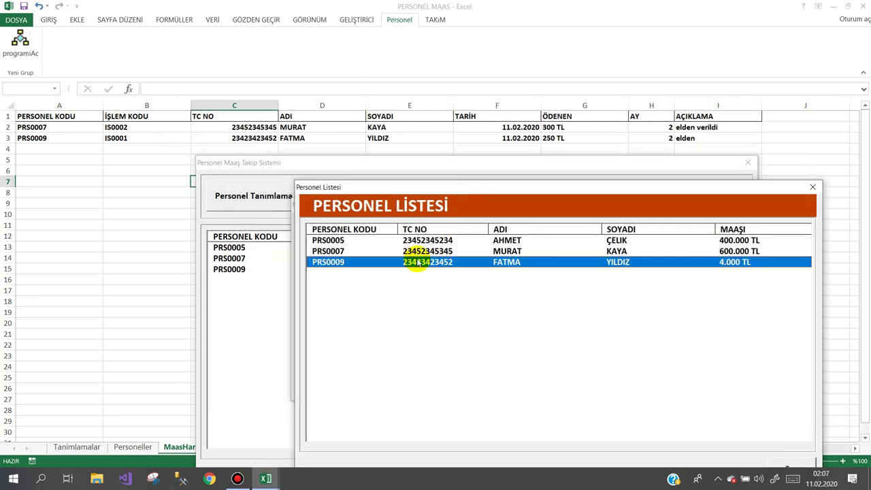
{"action": "double_click", "coordinate": [417, 251]}
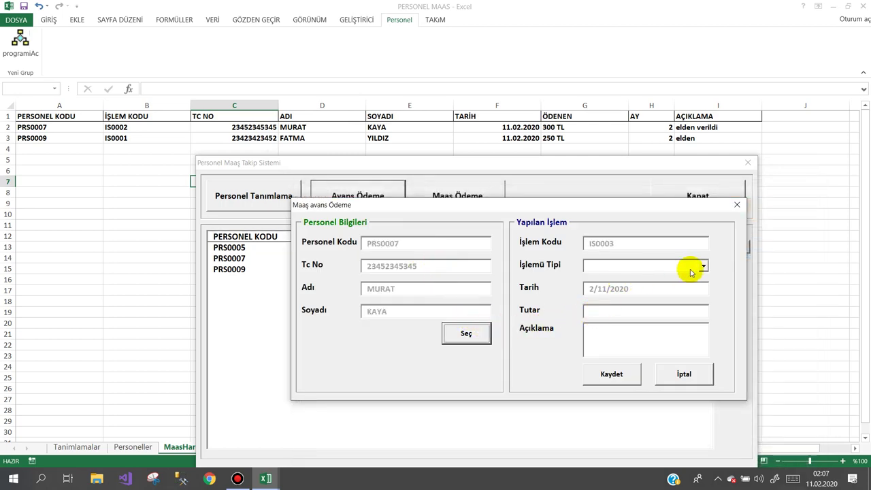
{"action": "left_click", "coordinate": [466, 333]}
{"action": "left_click", "coordinate": [376, 142]}
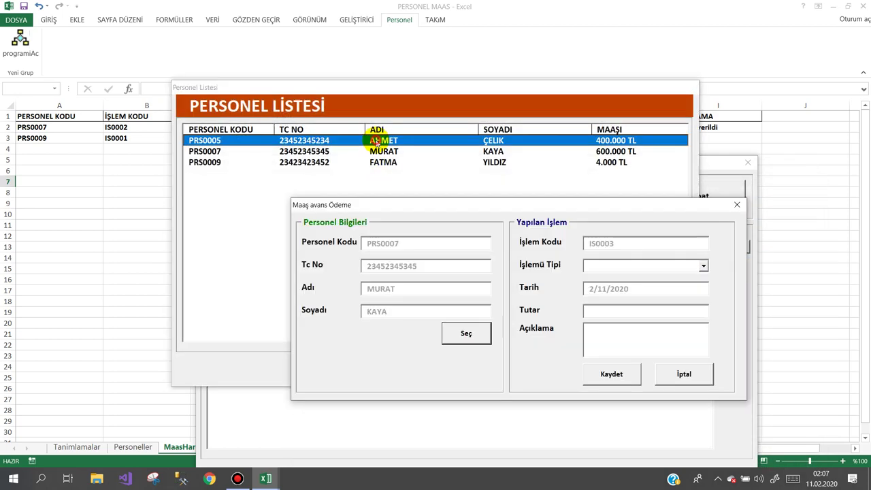
{"action": "double_click", "coordinate": [376, 141]}
- Save a 3000 TL MAAŞ payment noted 'elden', then close the tracker
{"action": "left_click", "coordinate": [701, 266]}
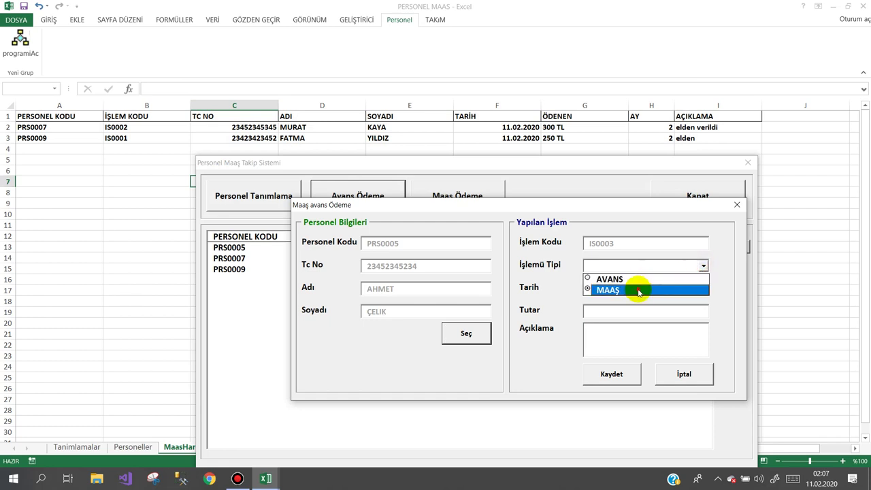
{"action": "left_click", "coordinate": [638, 291]}
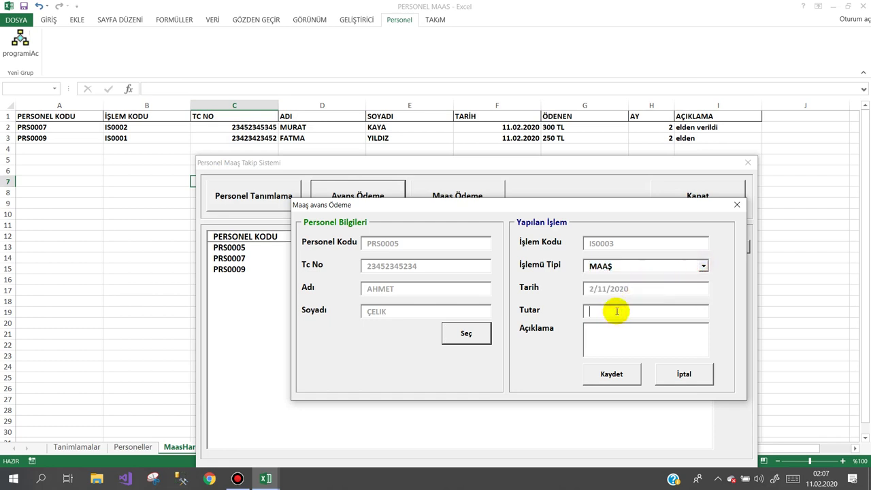
{"action": "type", "text": "3000"}
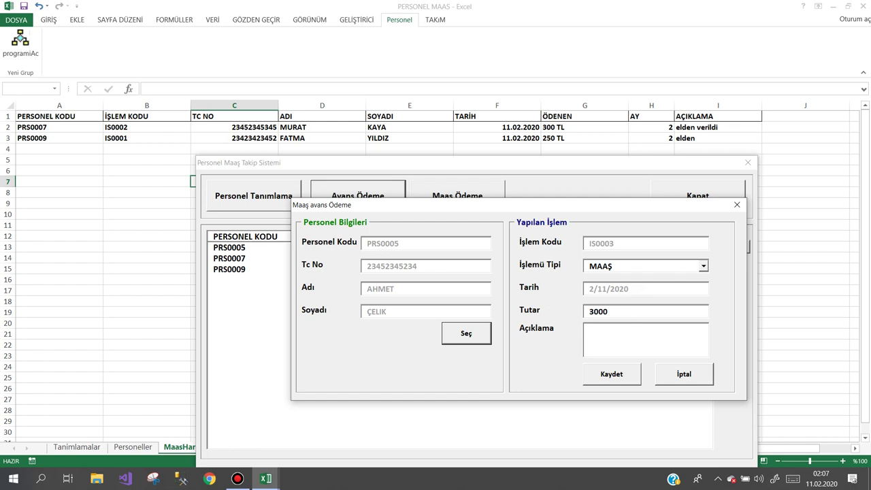
{"action": "key", "text": "Tab"}
{"action": "type", "text": "elden"}
{"action": "key", "text": "Return"}
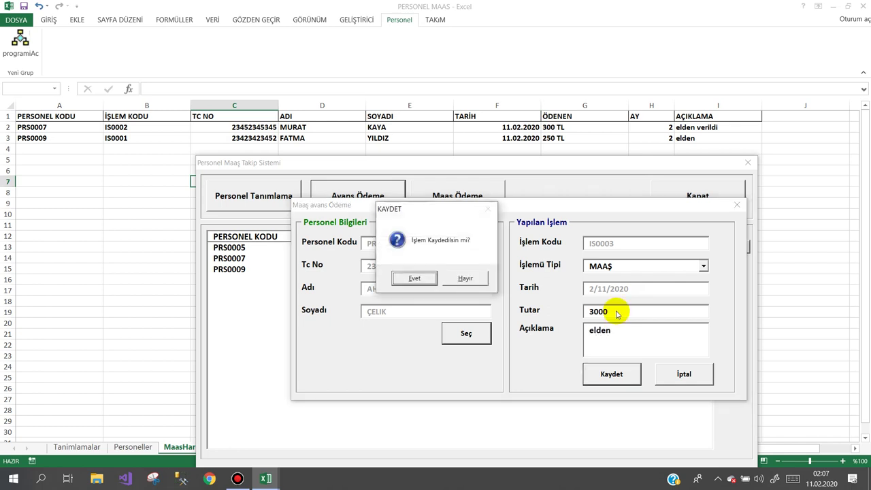
{"action": "key", "text": "Return"}
{"action": "key", "text": "Return"}
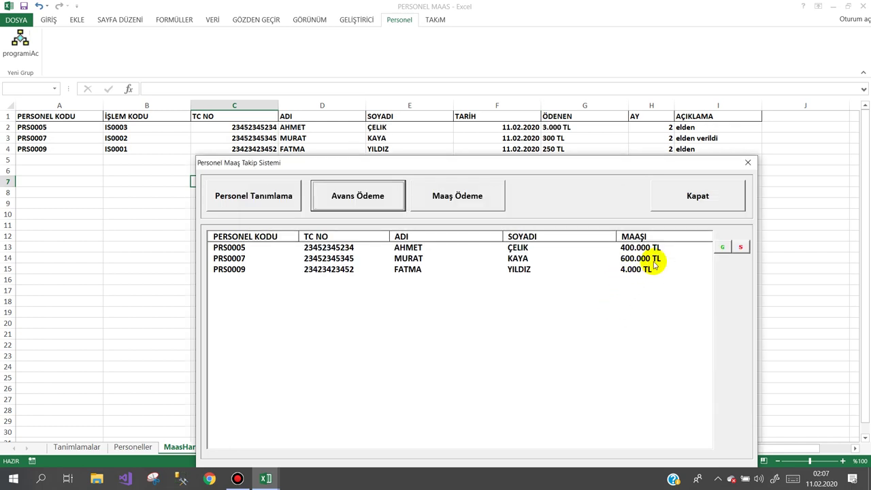
{"action": "left_click", "coordinate": [693, 195]}
{"action": "left_click", "coordinate": [333, 171]}
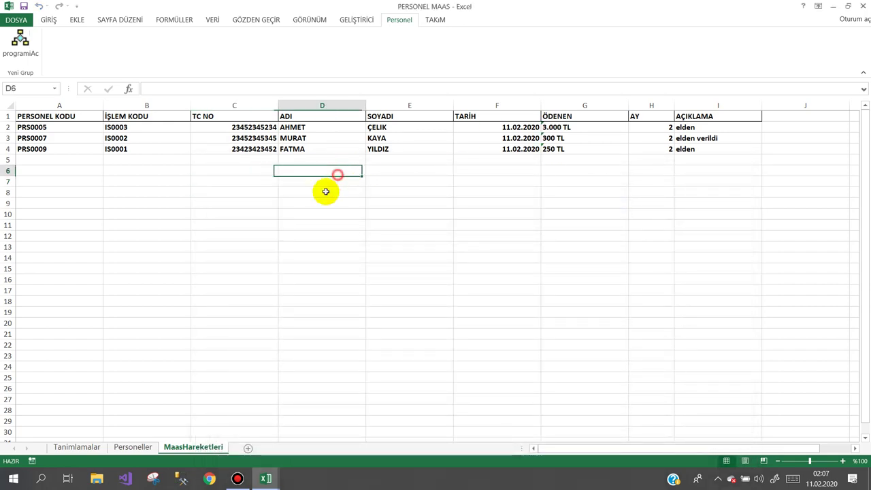
- In frmOdeme, copy the Soyadı label and text box below it and caption the label Maaşı
{"action": "mouse_move", "coordinate": [266, 478]}
{"action": "left_click", "coordinate": [319, 423]}
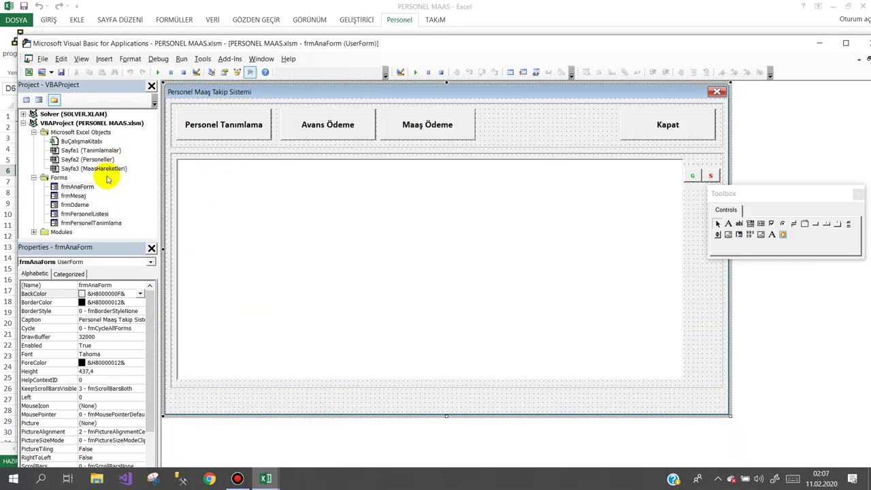
{"action": "double_click", "coordinate": [74, 205]}
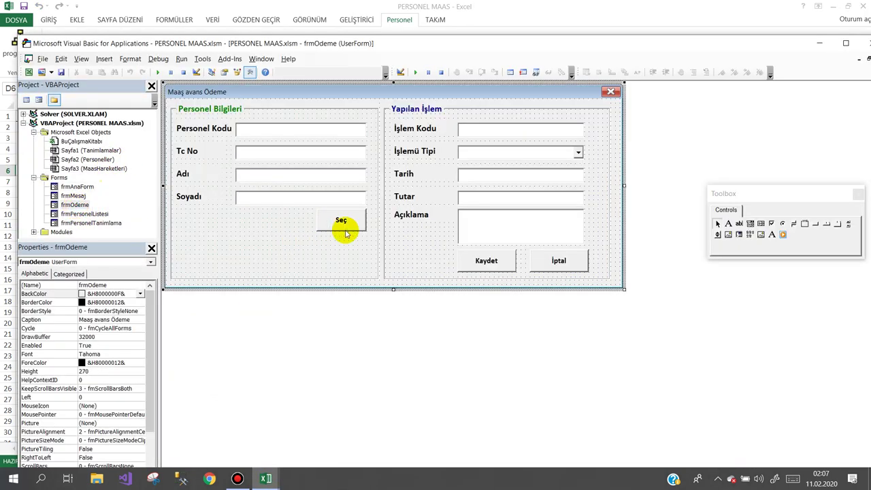
{"action": "left_click_drag", "start_coordinate": [342, 220], "coordinate": [349, 265]}
{"action": "left_click", "coordinate": [304, 217]}
{"action": "mouse_move", "coordinate": [195, 208]}
{"action": "left_mouse_down"}
{"action": "mouse_move", "coordinate": [262, 197]}
{"action": "mouse_move", "coordinate": [278, 232]}
{"action": "left_mouse_up"}
{"action": "left_click", "coordinate": [202, 220]}
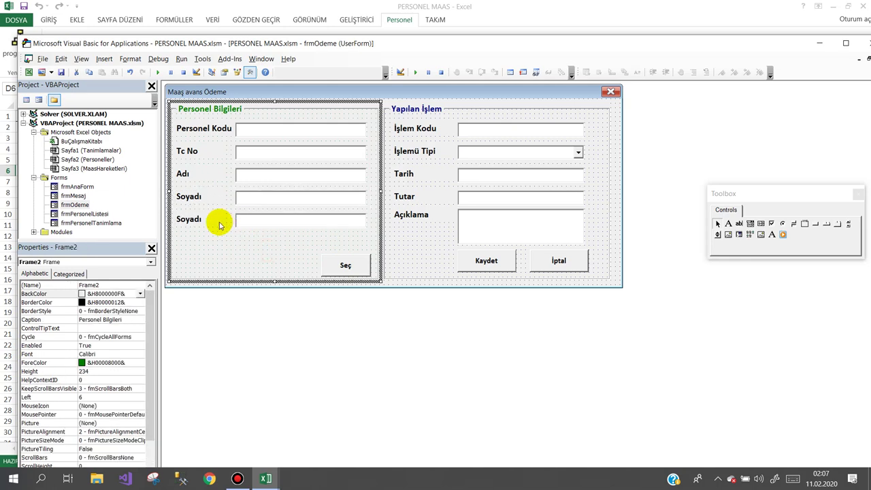
{"action": "left_click", "coordinate": [205, 220]}
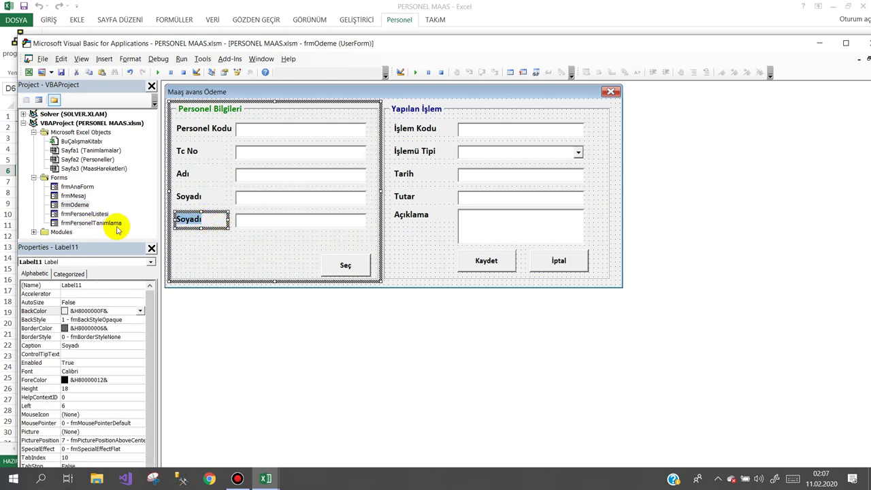
{"action": "type", "text": "Maaşı"}
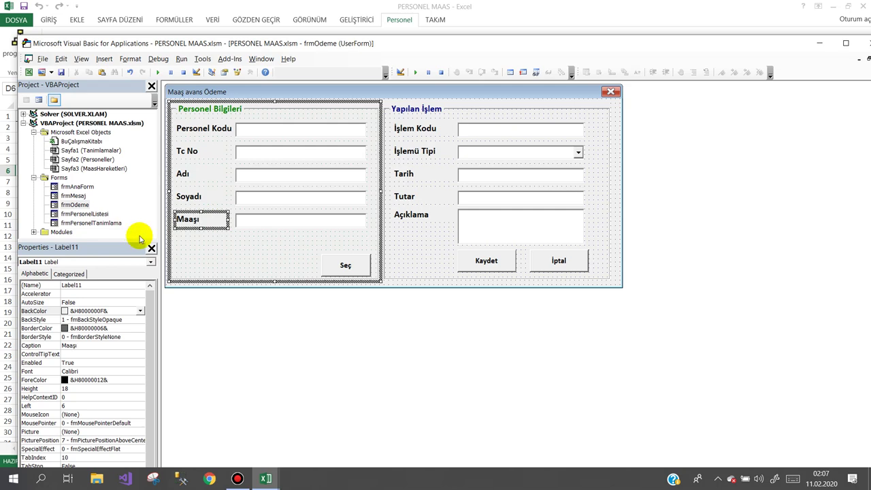
{"action": "left_click_drag", "start_coordinate": [346, 263], "coordinate": [352, 249]}
- Name the new salary text box txtMaas
{"action": "left_click", "coordinate": [343, 222]}
{"action": "left_click", "coordinate": [60, 284]}
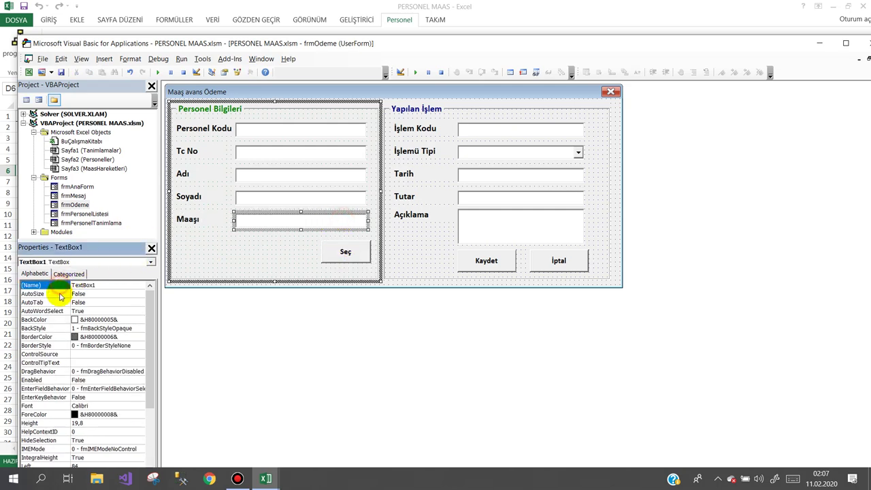
{"action": "type", "text": "txtMaasi"}
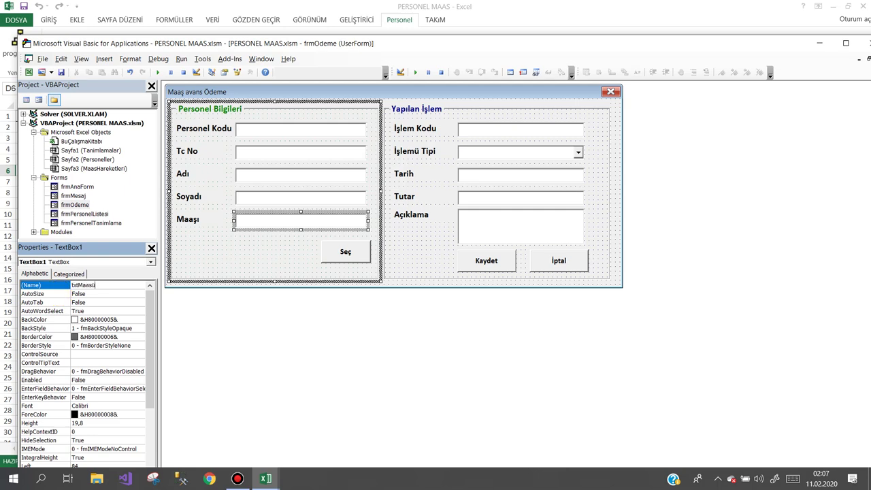
{"action": "key", "text": "Return"}
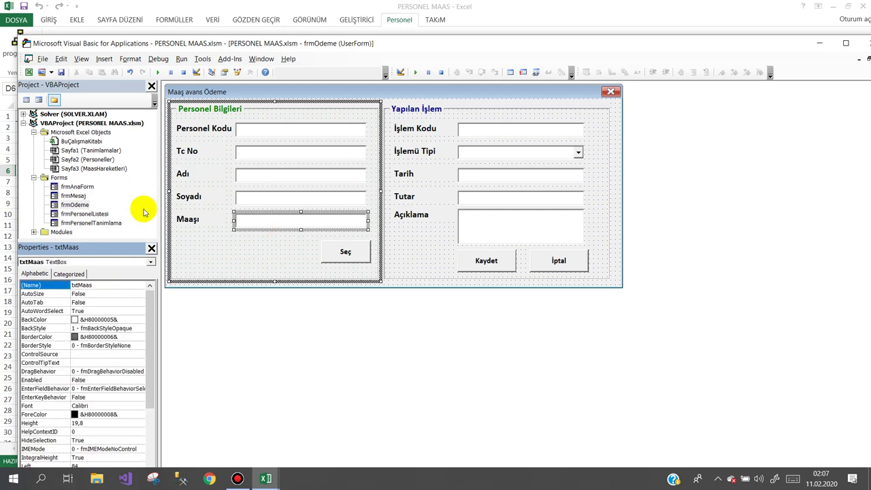
{"action": "double_click", "coordinate": [94, 215]}
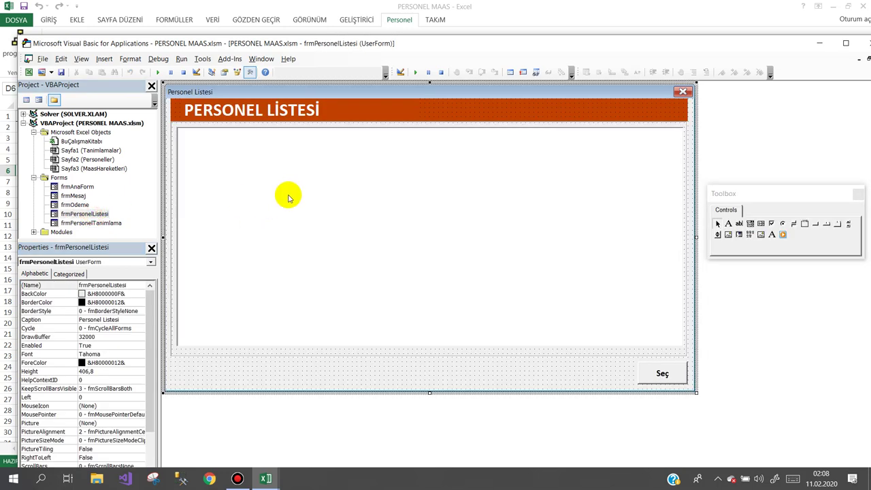
- Duplicate the txtSoyad line in lstPersoneller_DblClick as frmOdeme.txtMaas filled from List column 4, then return to Excel
{"action": "double_click", "coordinate": [290, 190]}
{"action": "left_click_drag", "start_coordinate": [180, 178], "coordinate": [183, 192]}
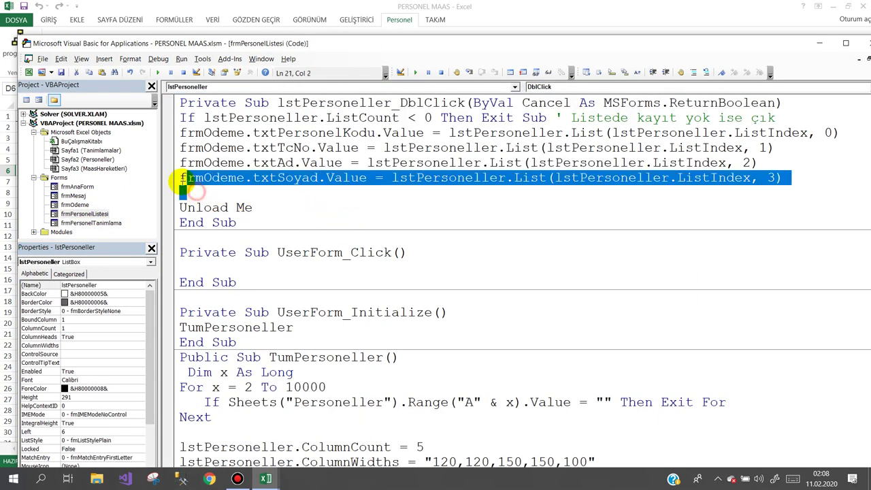
{"action": "left_click", "coordinate": [179, 190]}
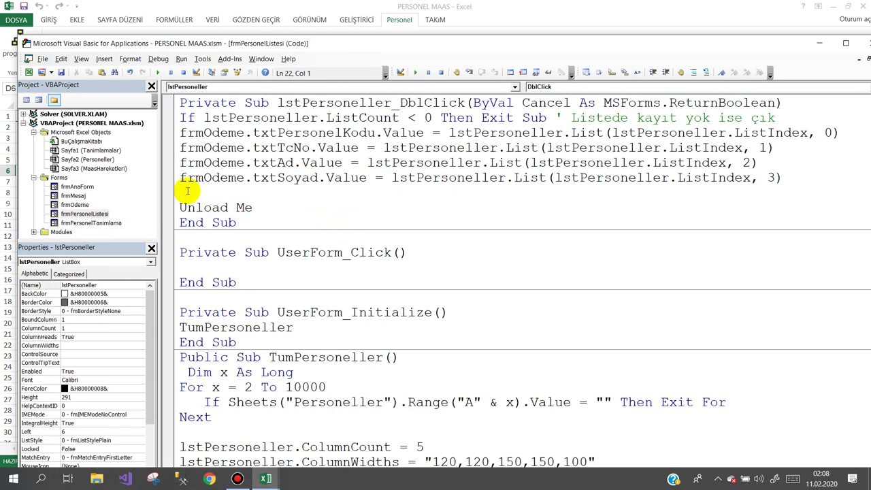
{"action": "type", "text": "frmOdeme.txtSoyad.Value = lstPersoneller.List(lstPersoneller.ListIndex, 3)"}
{"action": "double_click", "coordinate": [310, 193]}
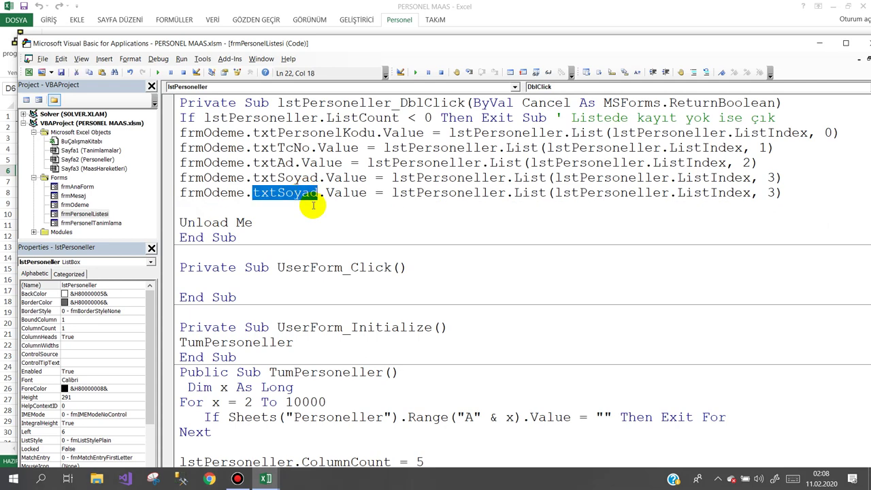
{"action": "type", "text": "txtMaas"}
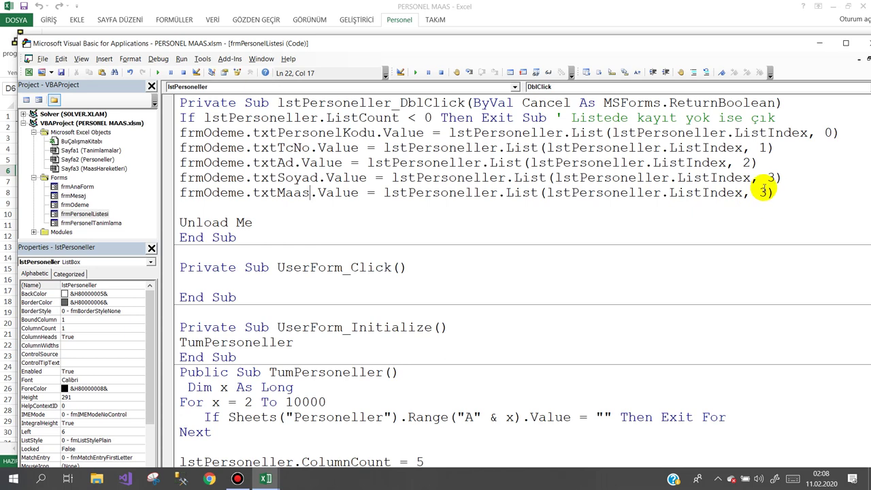
{"action": "type", "text": "4"}
{"action": "left_click", "coordinate": [469, 222]}
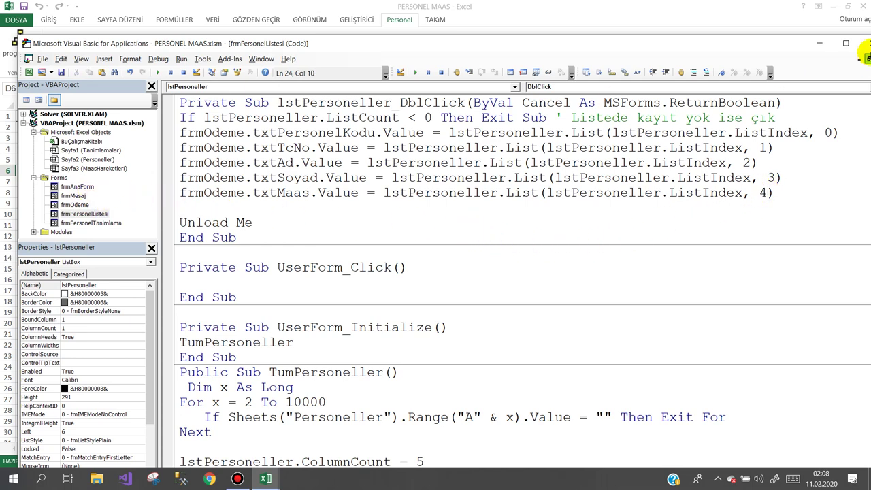
{"action": "left_click", "coordinate": [816, 45]}
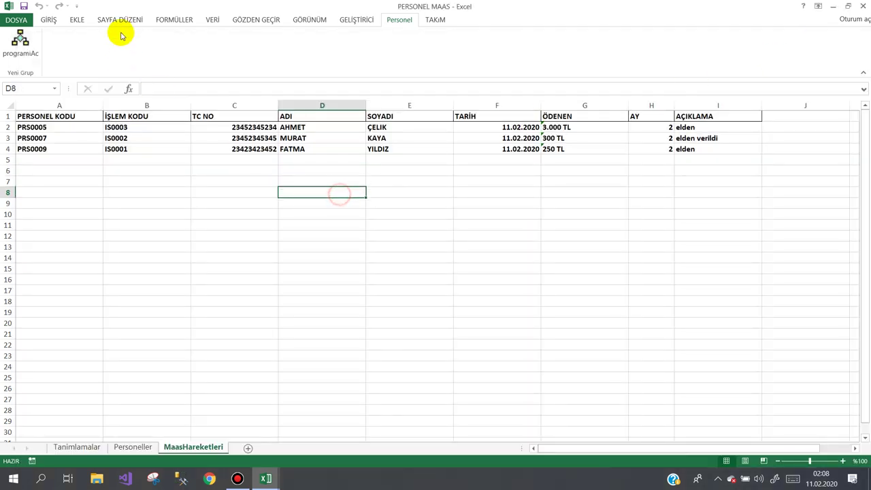
- Save a 300 TL AVANS payment for PRS0007 through the tracker
{"action": "left_click", "coordinate": [20, 41]}
{"action": "left_click", "coordinate": [342, 111]}
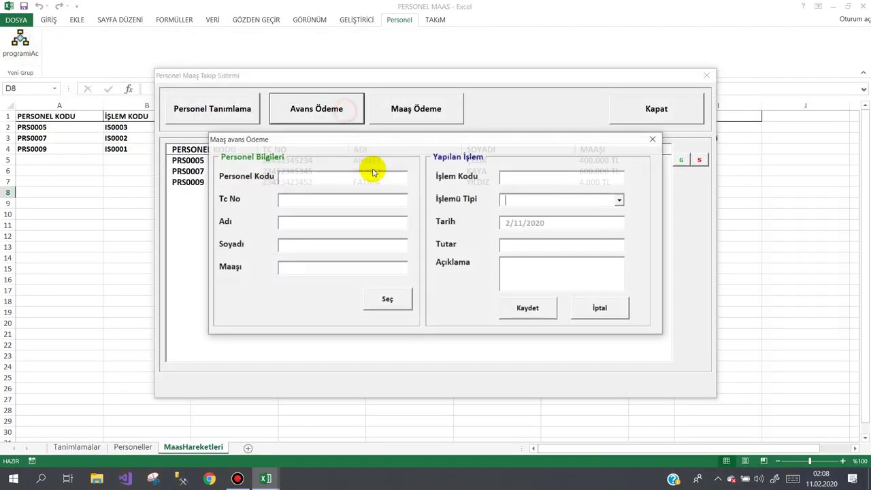
{"action": "left_click", "coordinate": [386, 301]}
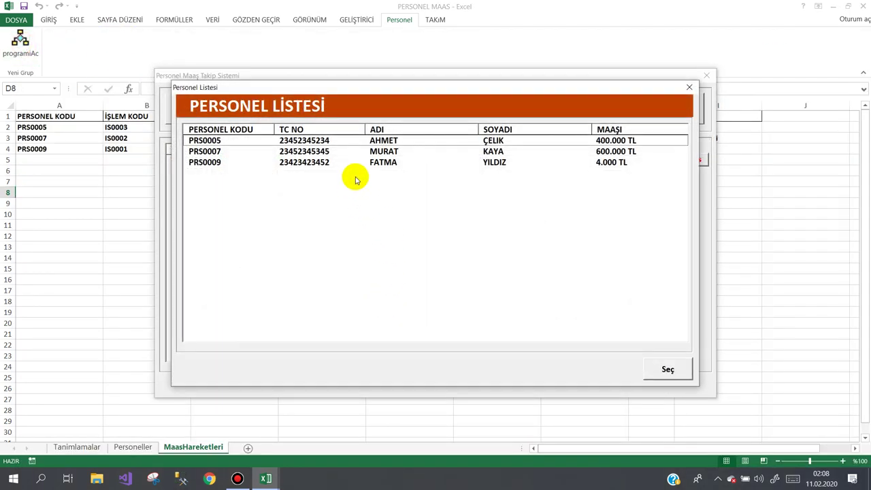
{"action": "double_click", "coordinate": [361, 151]}
{"action": "left_click", "coordinate": [535, 242]}
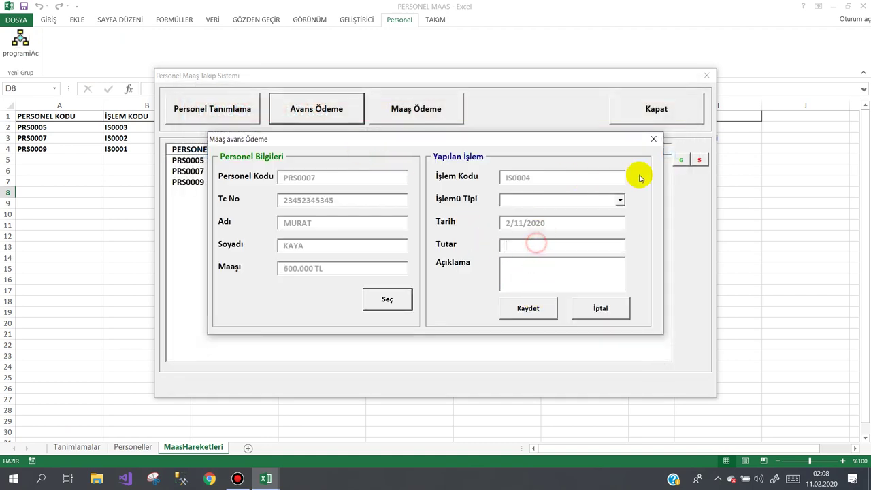
{"action": "left_click", "coordinate": [620, 199]}
{"action": "left_click", "coordinate": [523, 213]}
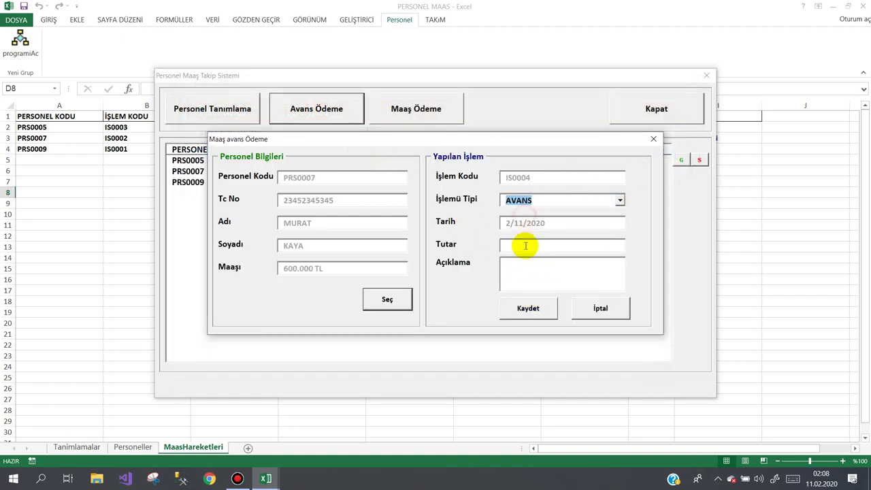
{"action": "left_click", "coordinate": [525, 246]}
{"action": "type", "text": "300"}
{"action": "type", "text": "elden"}
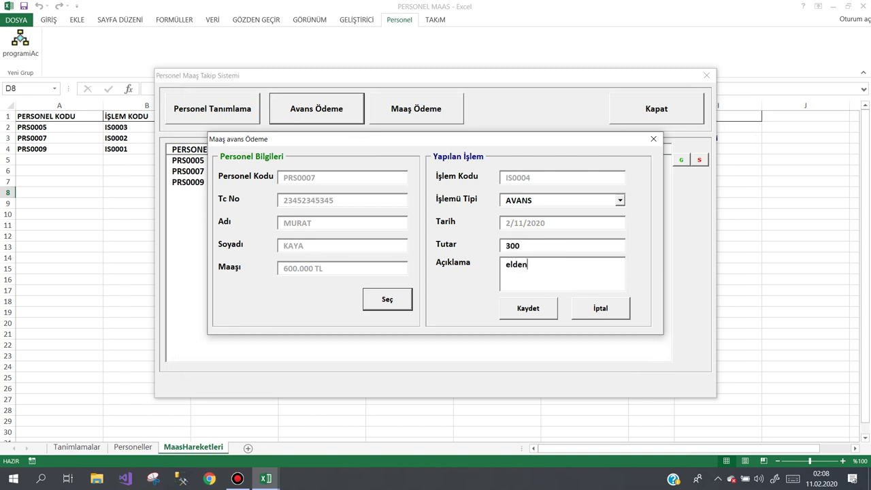
{"action": "key", "text": "Return"}
{"action": "key", "text": "Return"}
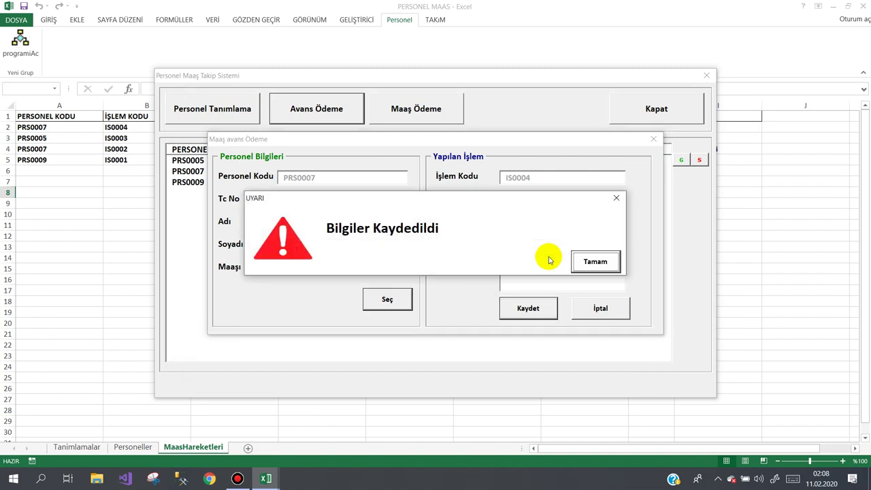
{"action": "key", "text": "Return"}
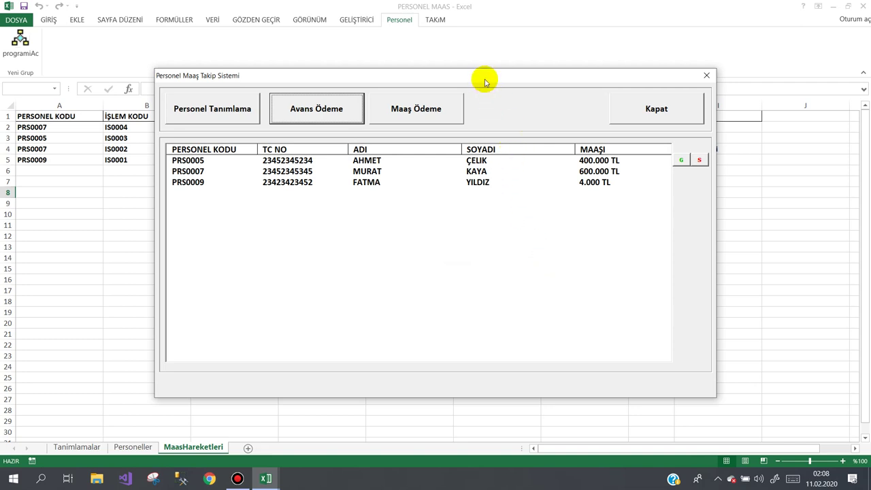
- Close the tracker, check amounts in G2:G5, and fill month 2 down H2:H5
{"action": "left_click_drag", "start_coordinate": [486, 76], "coordinate": [472, 203]}
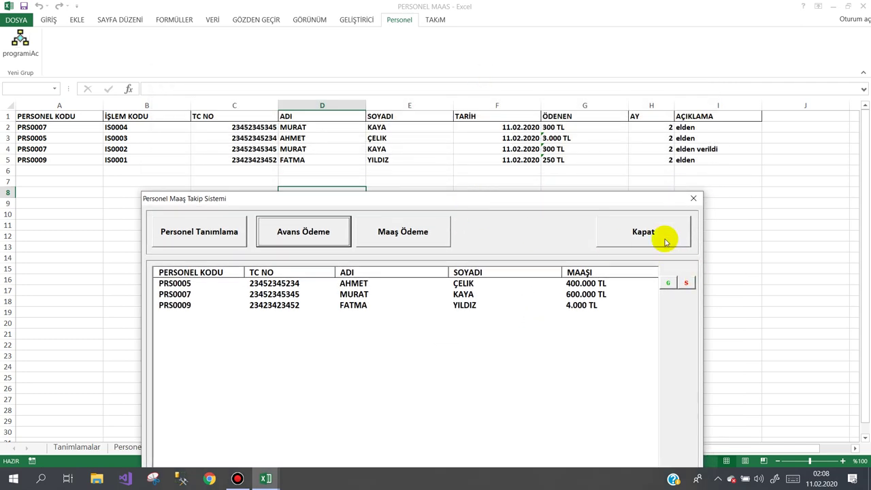
{"action": "left_click", "coordinate": [657, 227]}
{"action": "left_click", "coordinate": [555, 127]}
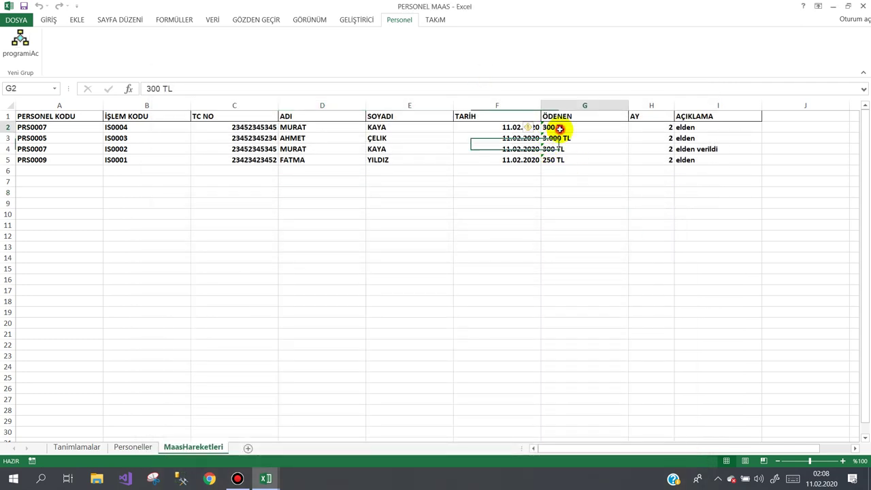
{"action": "left_click", "coordinate": [571, 139]}
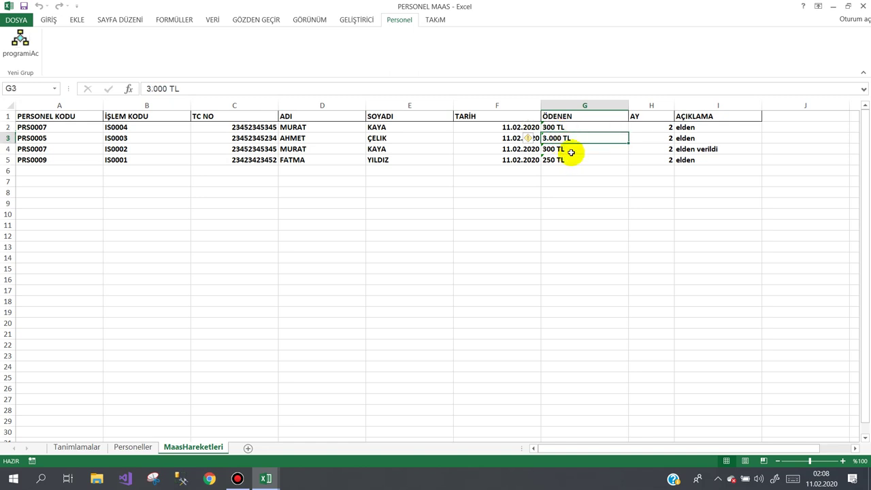
{"action": "left_click", "coordinate": [571, 151]}
{"action": "left_click", "coordinate": [564, 160]}
{"action": "left_click", "coordinate": [666, 128]}
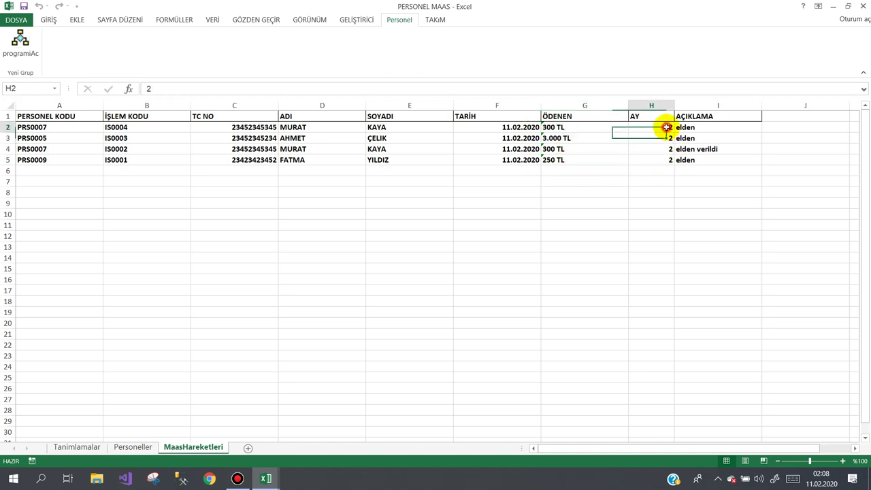
{"action": "left_click_drag", "start_coordinate": [666, 127], "coordinate": [658, 167]}
{"action": "left_click", "coordinate": [657, 126]}
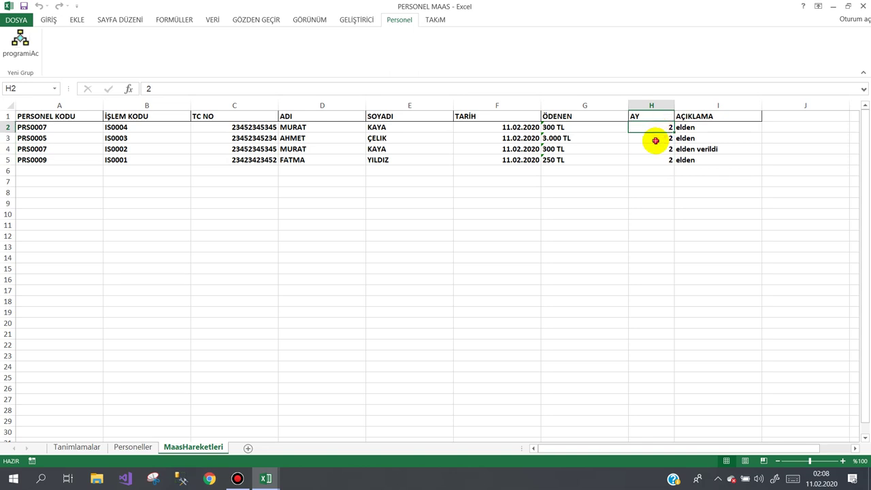
{"action": "left_click", "coordinate": [653, 159]}
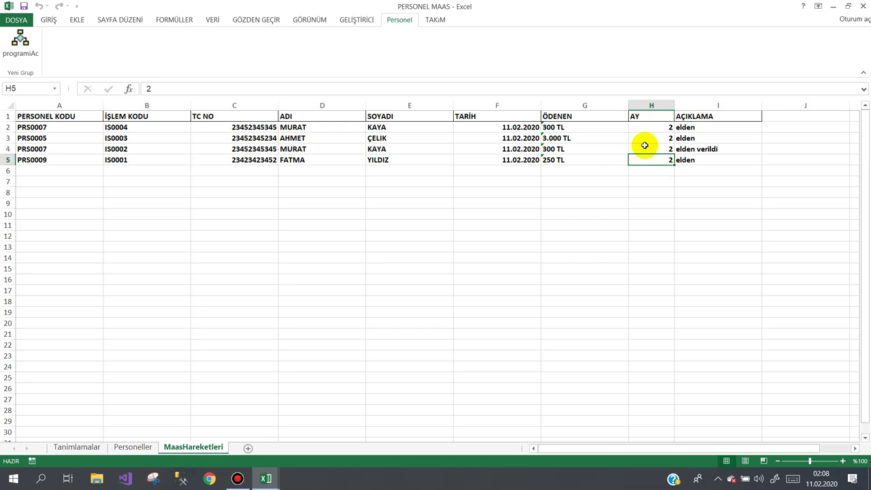
- Pick PRS0007 in a new advance entry so Maaşı shows 600.000 TL, then cancel and select PRS0005
{"action": "left_click", "coordinate": [39, 65]}
{"action": "left_click", "coordinate": [334, 109]}
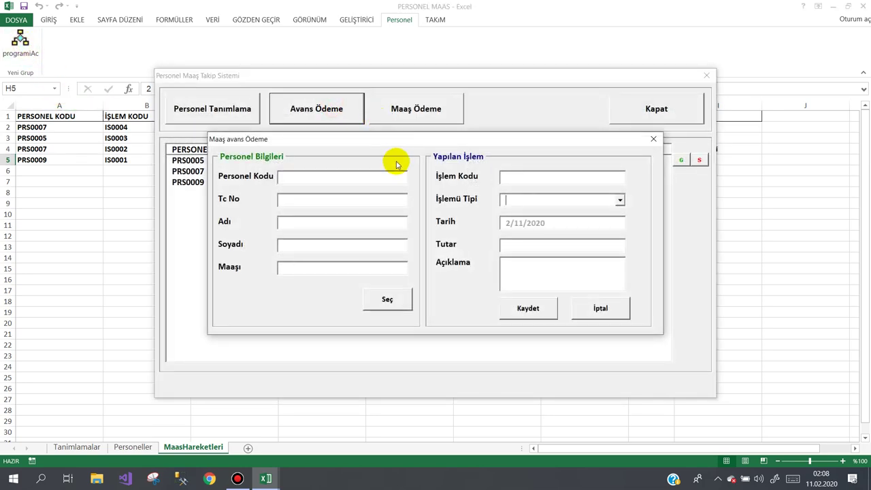
{"action": "left_click_drag", "start_coordinate": [396, 139], "coordinate": [417, 213]}
{"action": "left_click", "coordinate": [405, 371]}
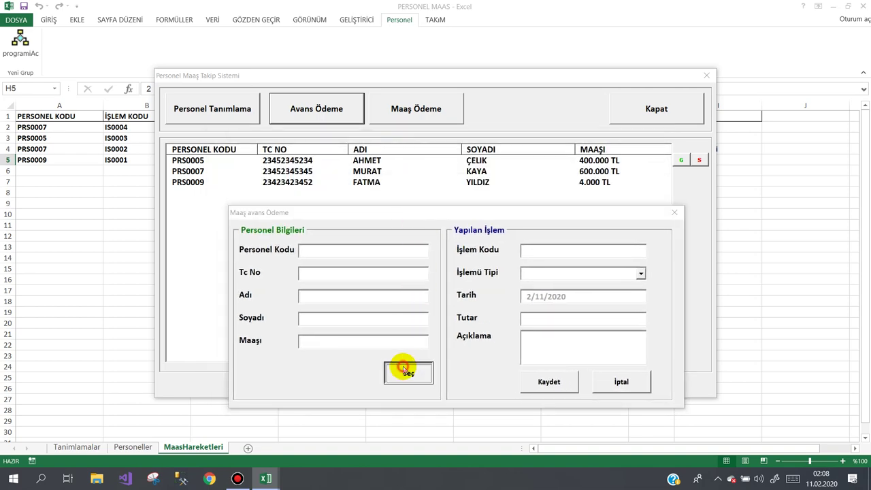
{"action": "mouse_move", "coordinate": [375, 85]}
{"action": "left_mouse_down"}
{"action": "mouse_move", "coordinate": [525, 260]}
{"action": "mouse_move", "coordinate": [389, 160]}
{"action": "left_mouse_up"}
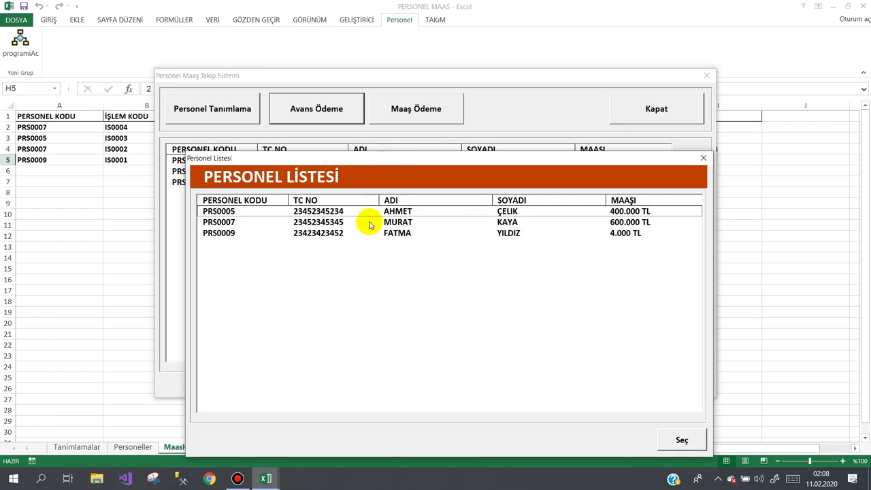
{"action": "double_click", "coordinate": [371, 223]}
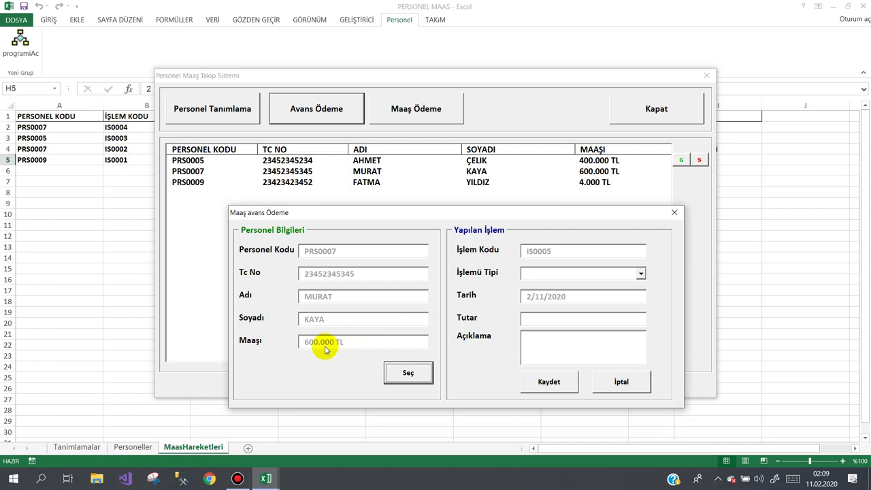
{"action": "left_click", "coordinate": [616, 383]}
{"action": "left_click", "coordinate": [586, 164]}
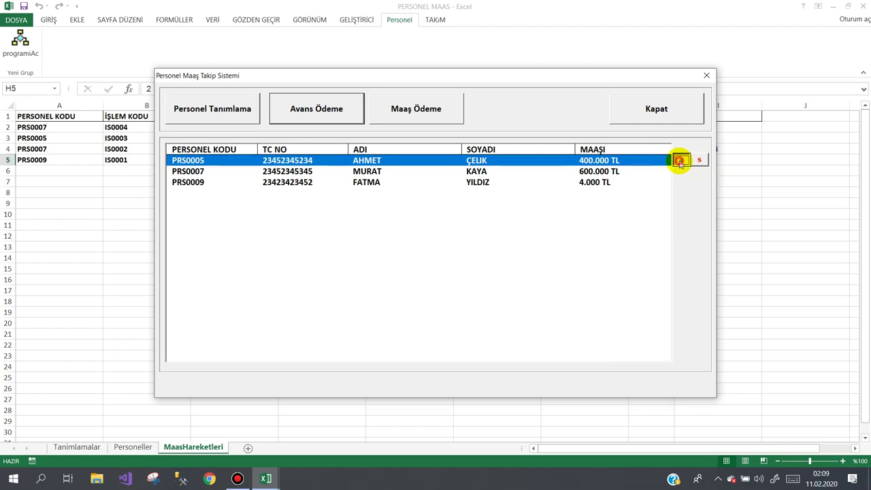
- Update PRS0005's salary to 4.000 TL and PRS0007's to 6.000 TL
{"action": "left_click", "coordinate": [680, 160]}
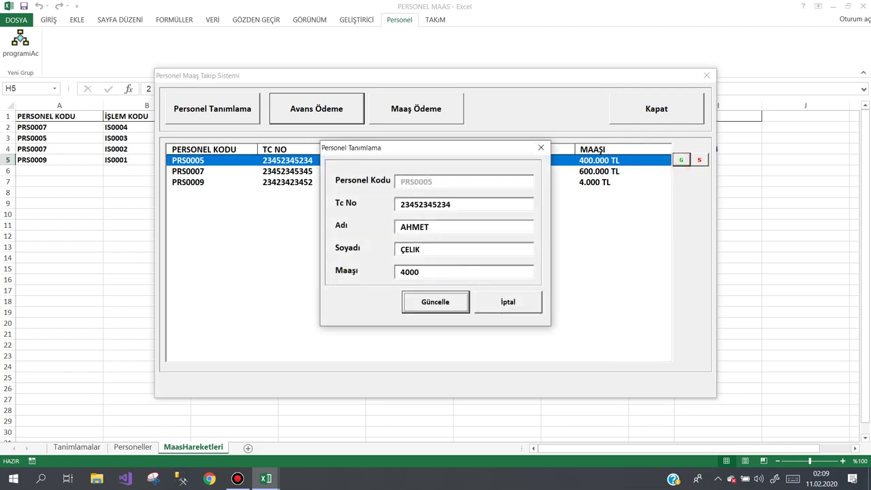
{"action": "key", "text": "Return"}
{"action": "key", "text": "Return"}
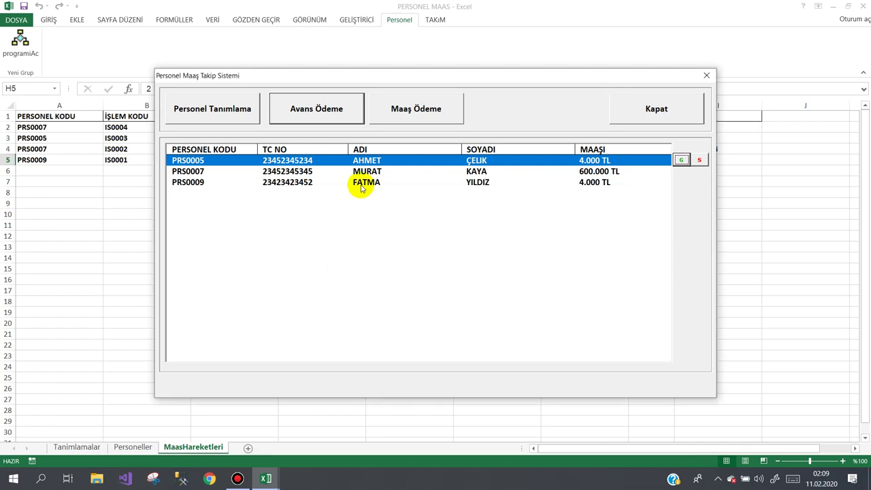
{"action": "left_click", "coordinate": [366, 171]}
{"action": "left_click", "coordinate": [680, 170]}
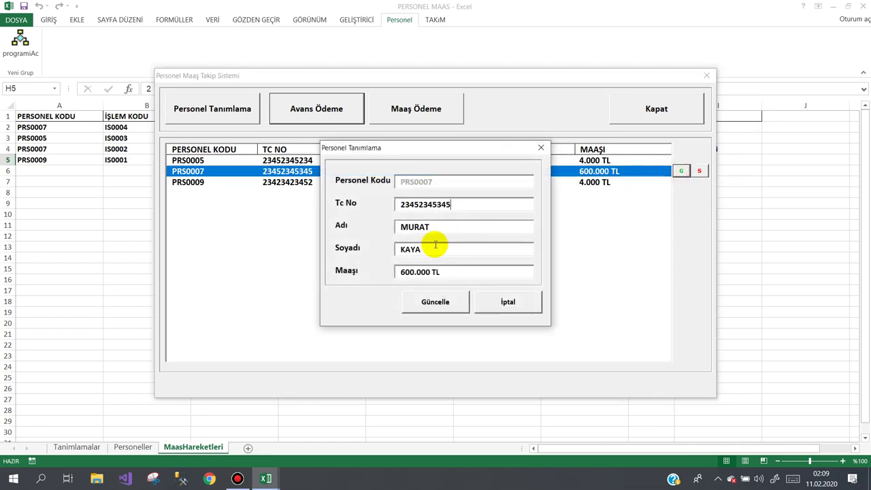
{"action": "left_click", "coordinate": [449, 272]}
{"action": "type", "text": "6000"}
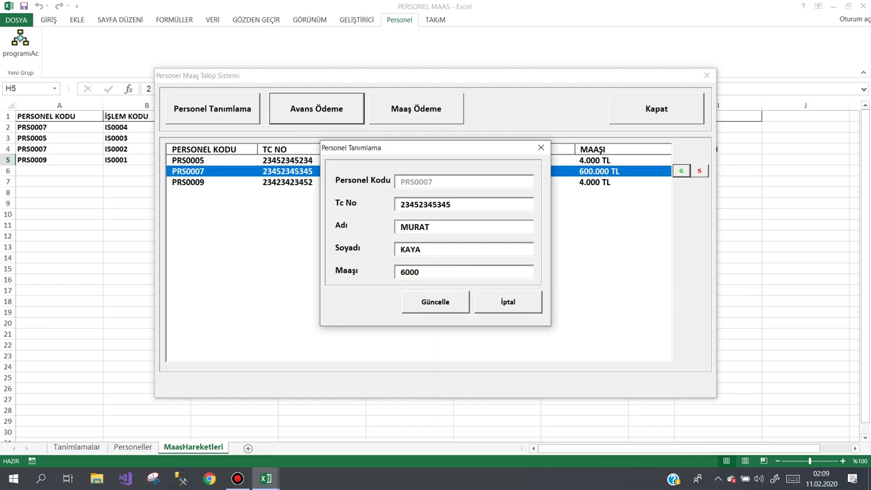
{"action": "key", "text": "Return"}
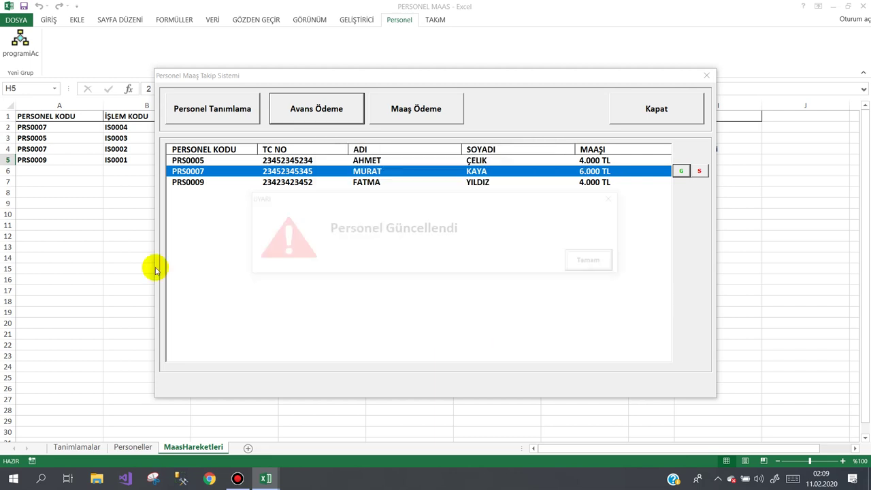
{"action": "key", "text": "Return"}
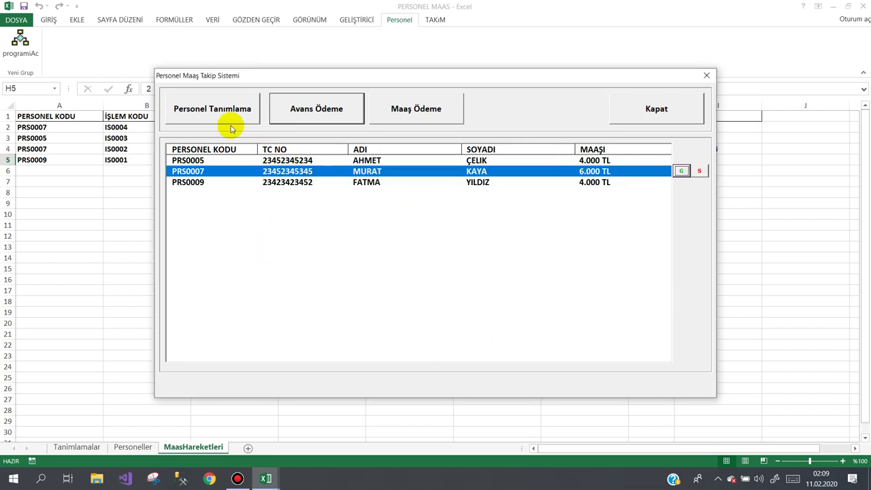
- Register new employee PRS00010 with a 4.500 TL salary via Personel Tanımlama
{"action": "left_click", "coordinate": [220, 110]}
{"action": "left_click", "coordinate": [363, 300]}
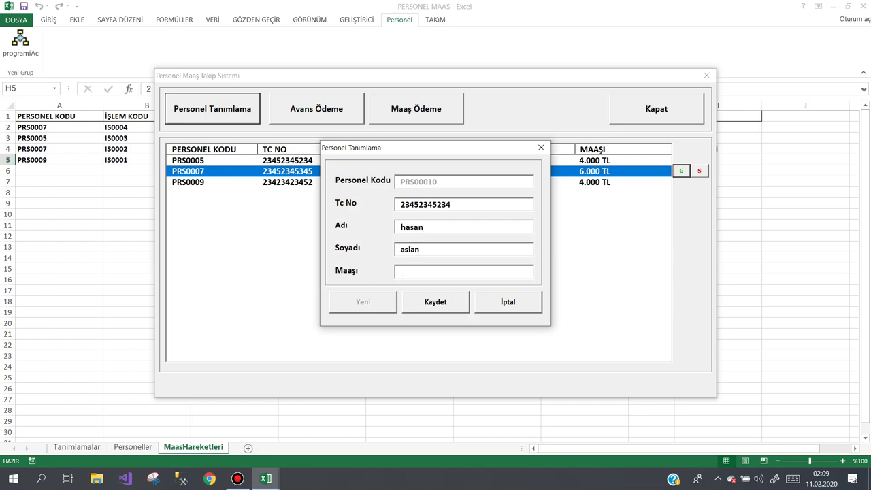
{"action": "type", "text": "4500"}
{"action": "key", "text": "Return"}
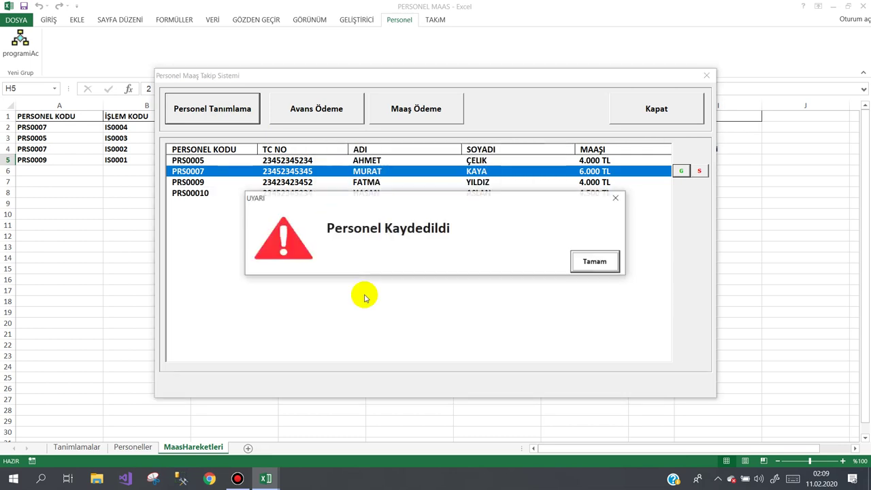
{"action": "key", "text": "Return"}
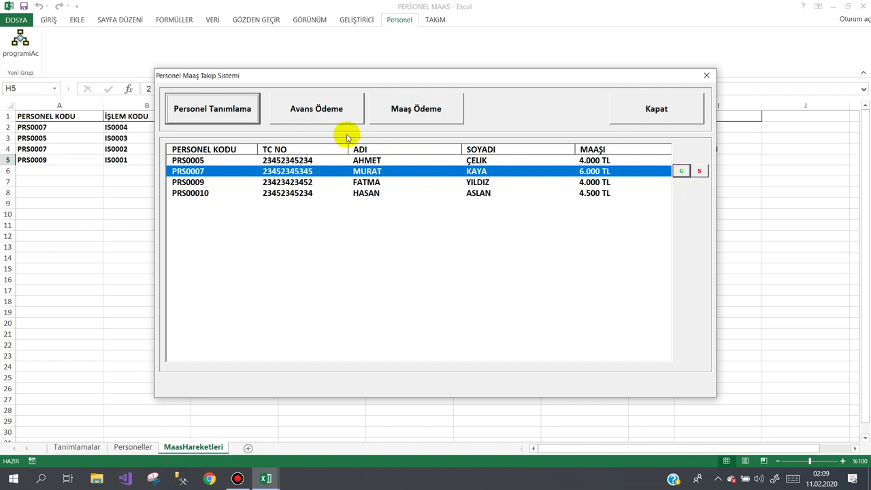
- Record a 500 TL AVANS payment for employee PRS00010 and save it
{"action": "left_click", "coordinate": [308, 108]}
{"action": "left_click", "coordinate": [392, 296]}
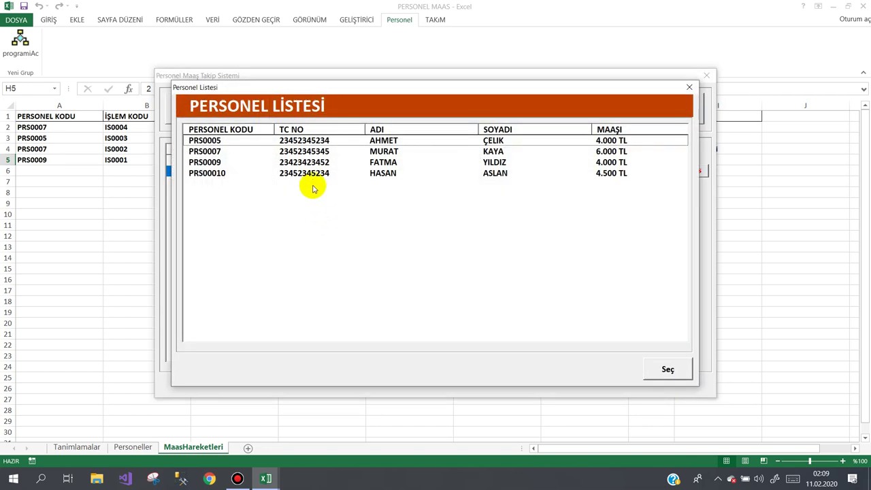
{"action": "double_click", "coordinate": [315, 171]}
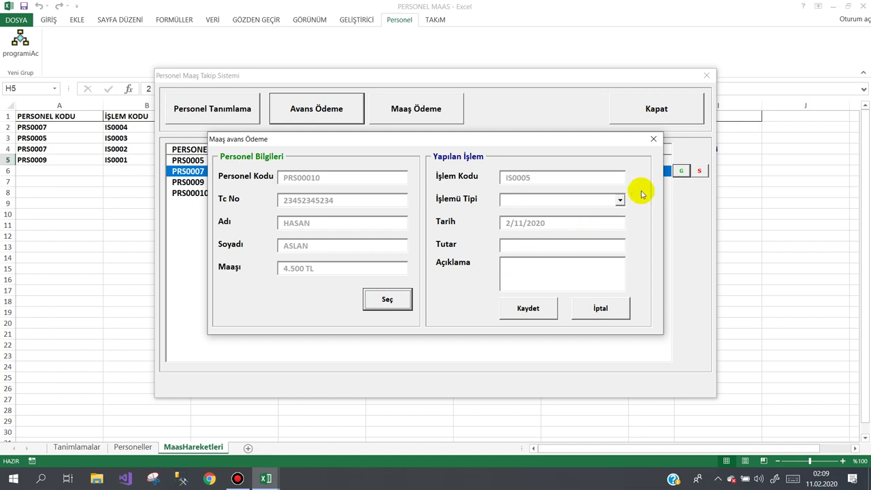
{"action": "left_click", "coordinate": [619, 200]}
{"action": "left_click", "coordinate": [537, 214]}
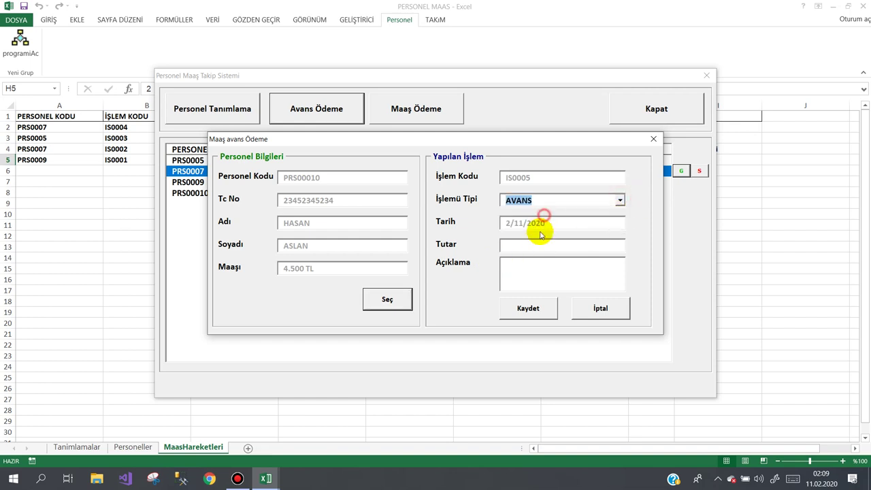
{"action": "left_click", "coordinate": [532, 244]}
{"action": "type", "text": "500"}
{"action": "type", "text": "nakit"}
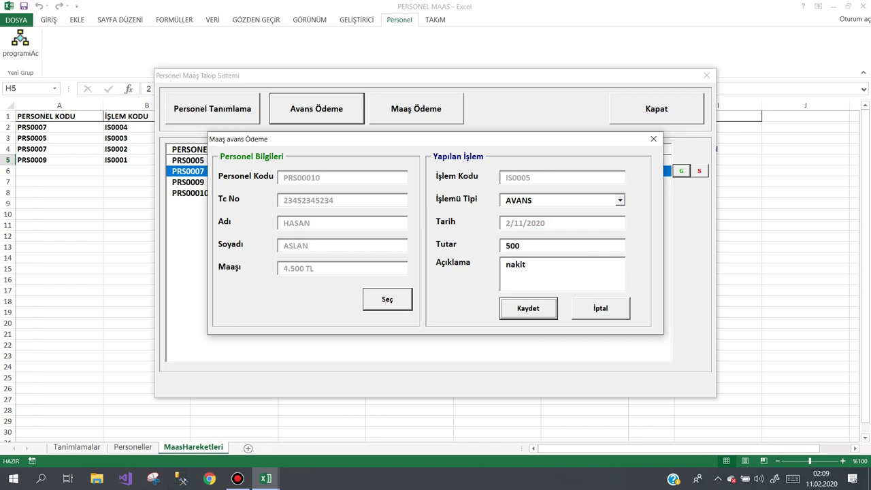
{"action": "key", "text": "Return"}
{"action": "key", "text": "Return"}
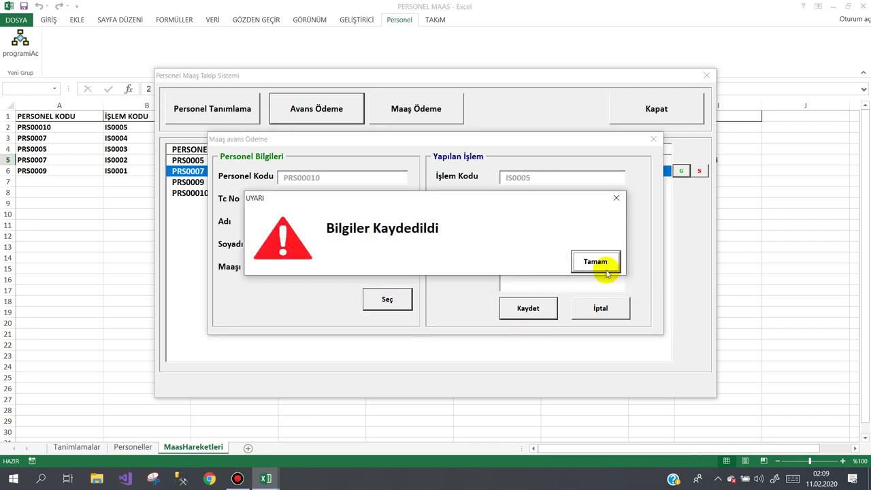
{"action": "left_click", "coordinate": [606, 269]}
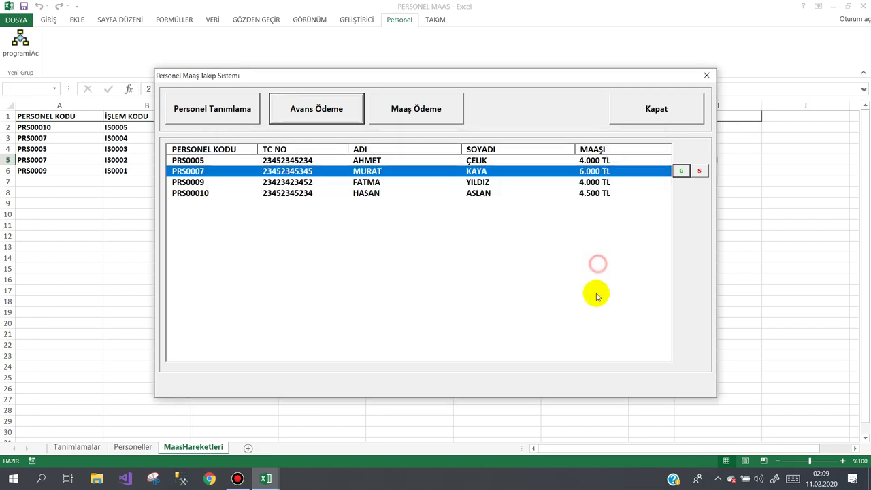
- Open another advance form and load the second employee from the personnel list
{"action": "left_click", "coordinate": [419, 183]}
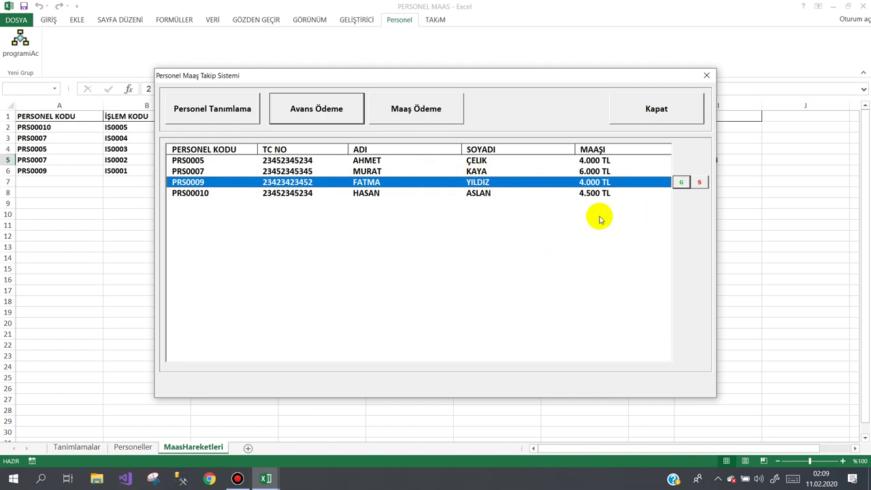
{"action": "mouse_move", "coordinate": [351, 81]}
{"action": "left_mouse_down"}
{"action": "mouse_move", "coordinate": [334, 236]}
{"action": "mouse_move", "coordinate": [331, 69]}
{"action": "left_mouse_up"}
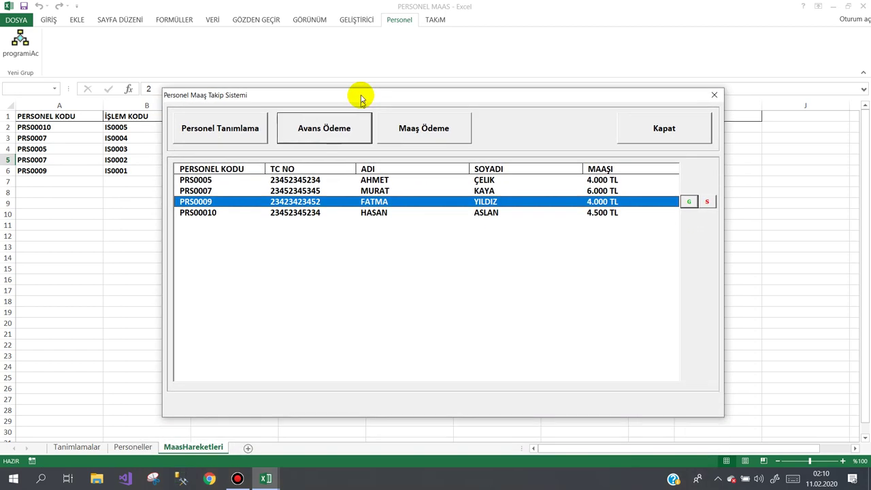
{"action": "left_click", "coordinate": [309, 90]}
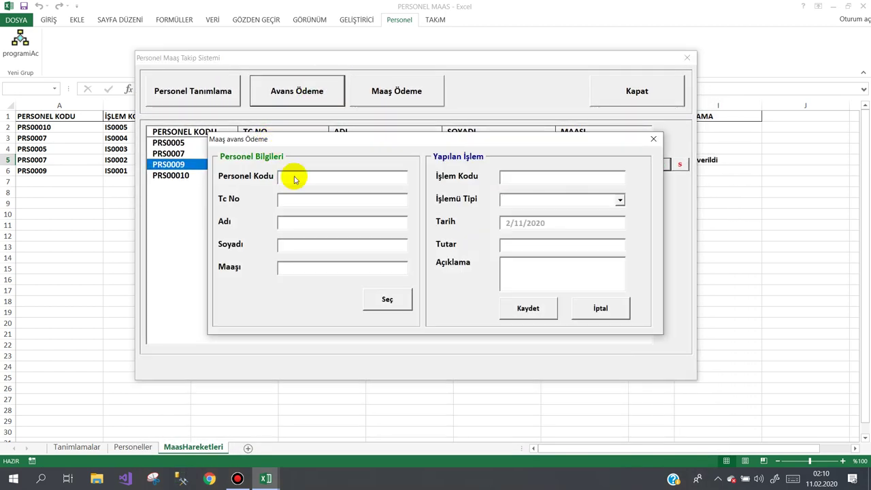
{"action": "left_click", "coordinate": [387, 301]}
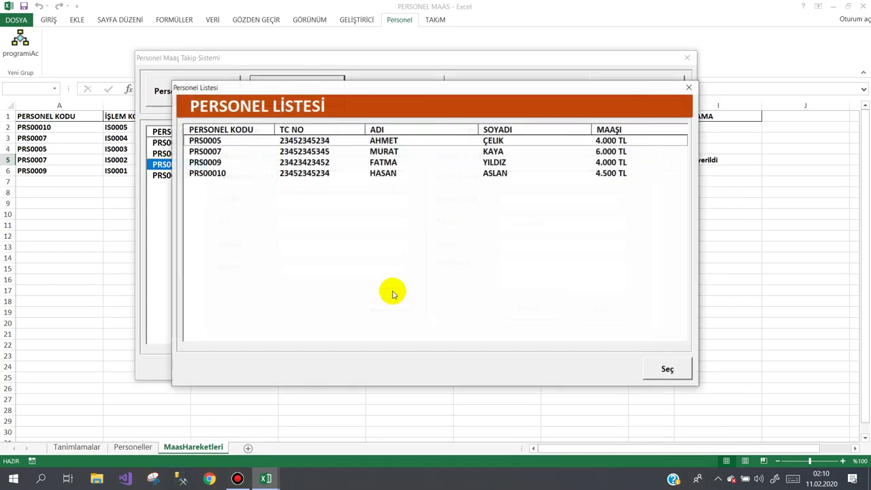
{"action": "left_click", "coordinate": [336, 154]}
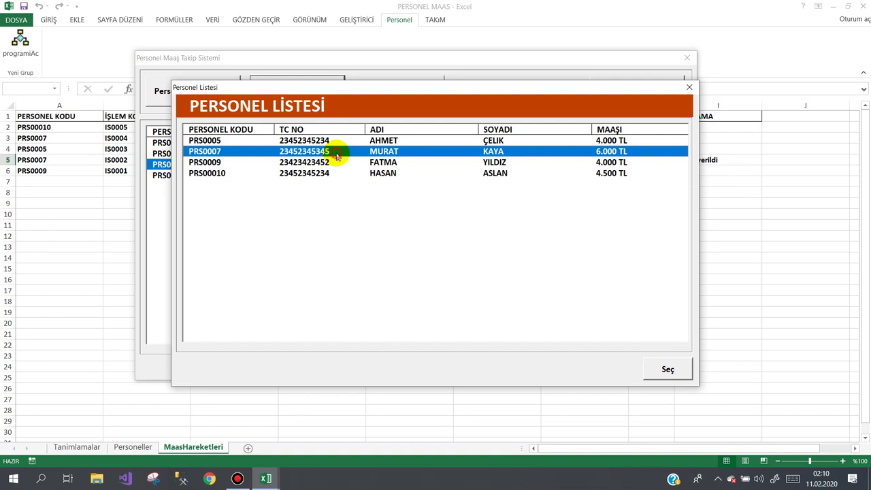
{"action": "double_click", "coordinate": [336, 154]}
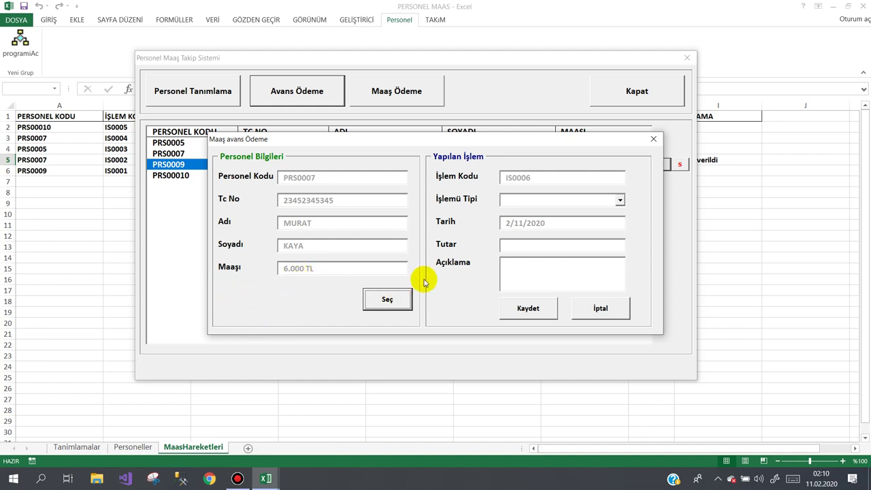
- Cancel the advance form unsaved, close the salary tracker, and select column H month values
{"action": "left_click", "coordinate": [593, 307]}
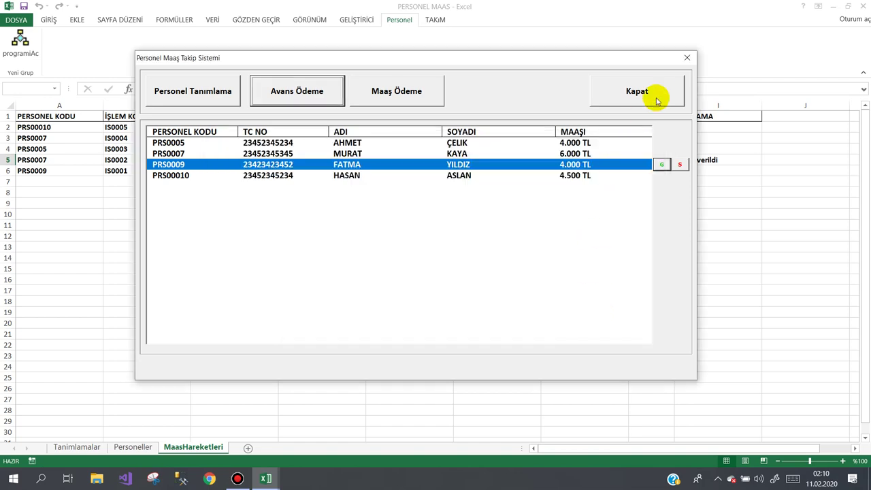
{"action": "left_click", "coordinate": [657, 100]}
{"action": "left_click_drag", "start_coordinate": [660, 125], "coordinate": [662, 170]}
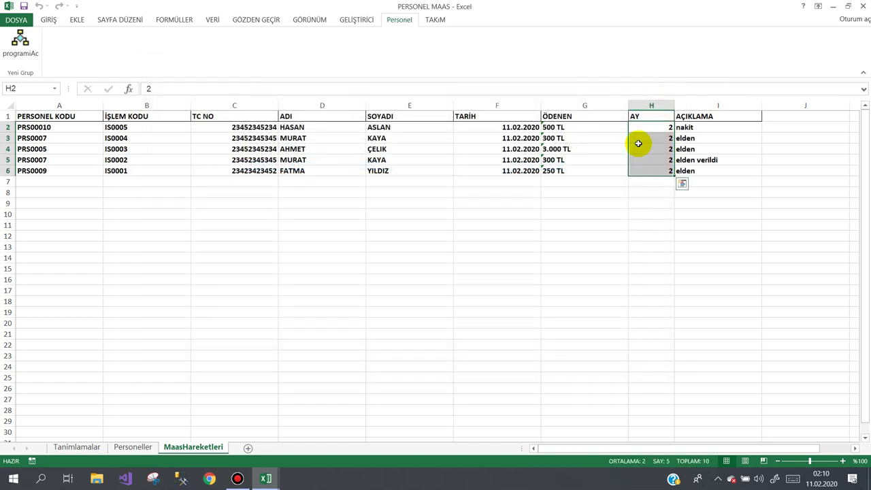
- Auto-fit the AY column H to its month numbers, then switch back to the VBA editor
{"action": "left_click", "coordinate": [604, 148]}
{"action": "left_click_drag", "start_coordinate": [653, 128], "coordinate": [655, 171]}
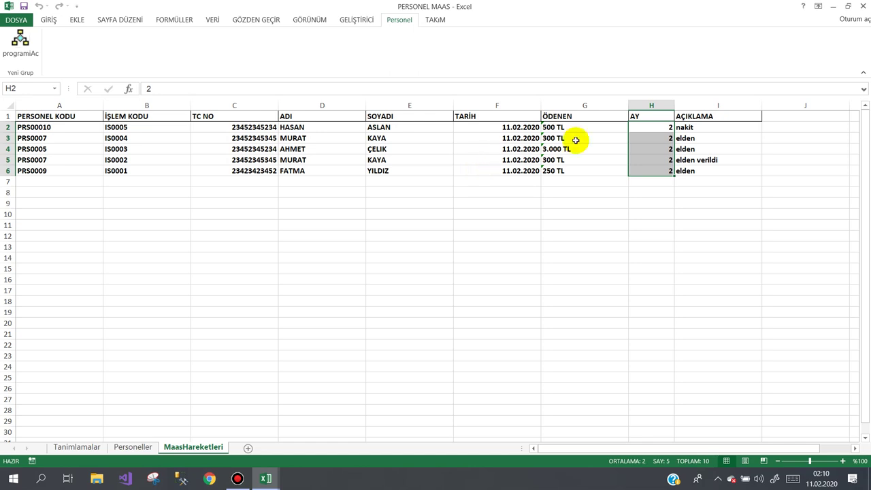
{"action": "double_click", "coordinate": [673, 105]}
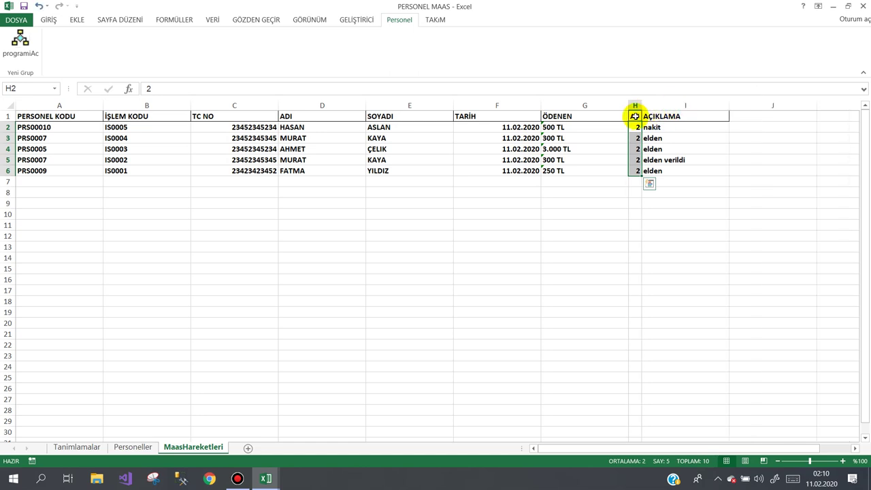
{"action": "left_click_drag", "start_coordinate": [641, 106], "coordinate": [642, 106]}
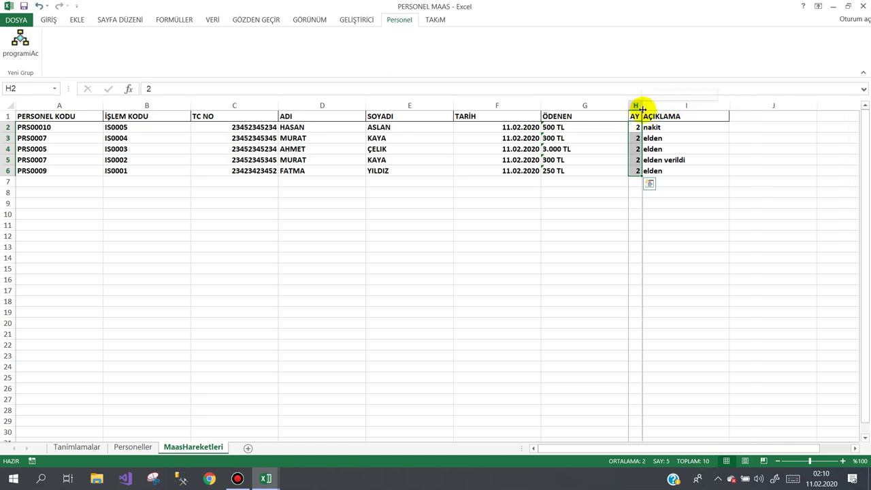
{"action": "left_click", "coordinate": [474, 184]}
{"action": "left_click", "coordinate": [237, 479]}
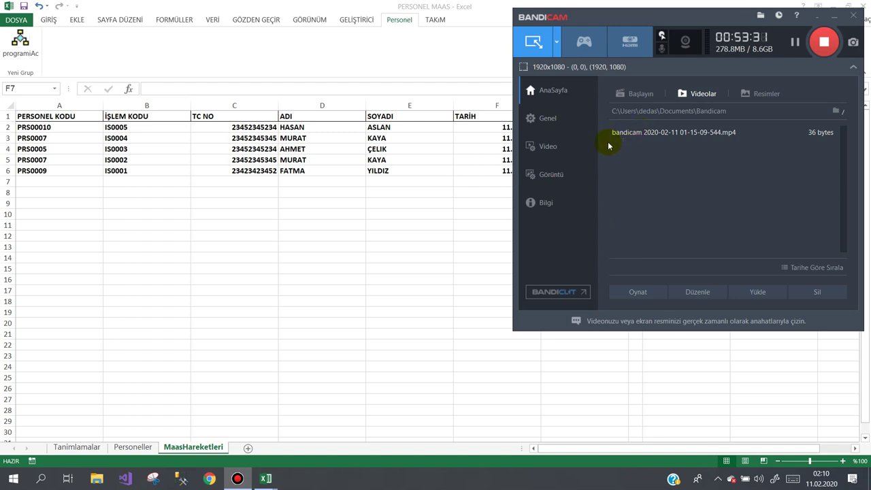
{"action": "key", "text": "alt+Tab"}
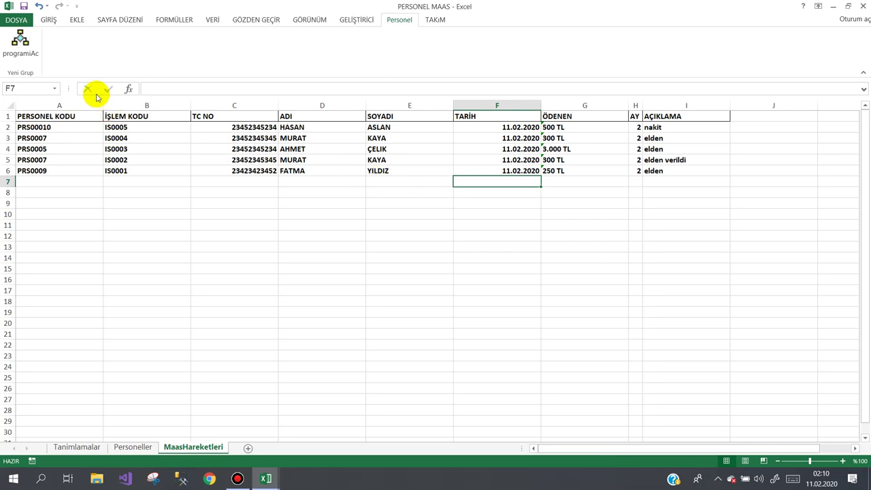
{"action": "left_click", "coordinate": [20, 42]}
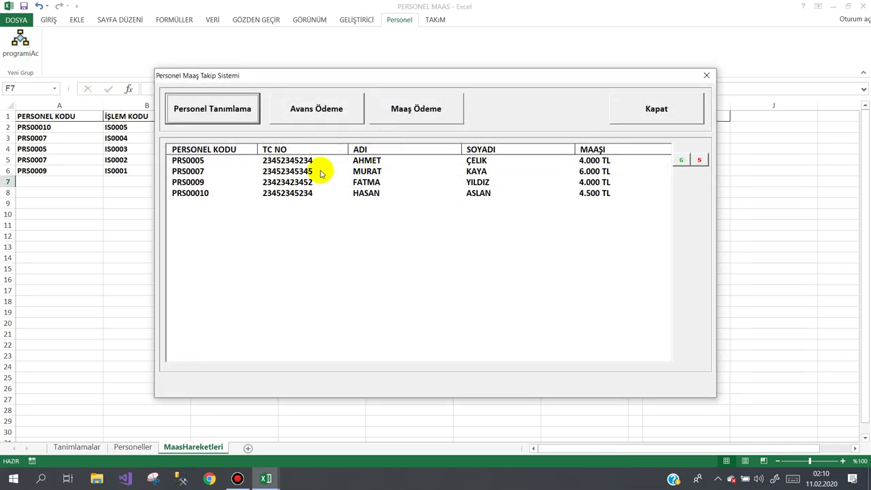
{"action": "left_click", "coordinate": [317, 170]}
{"action": "left_click", "coordinate": [315, 108]}
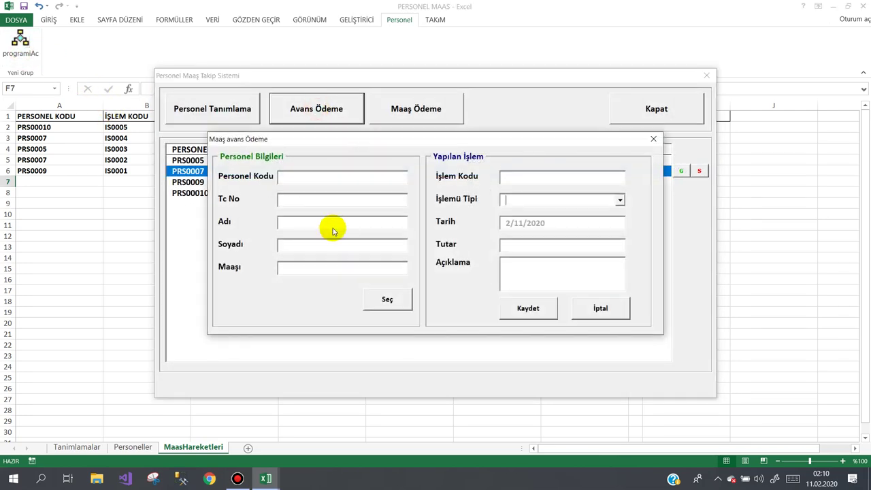
{"action": "left_click", "coordinate": [386, 300]}
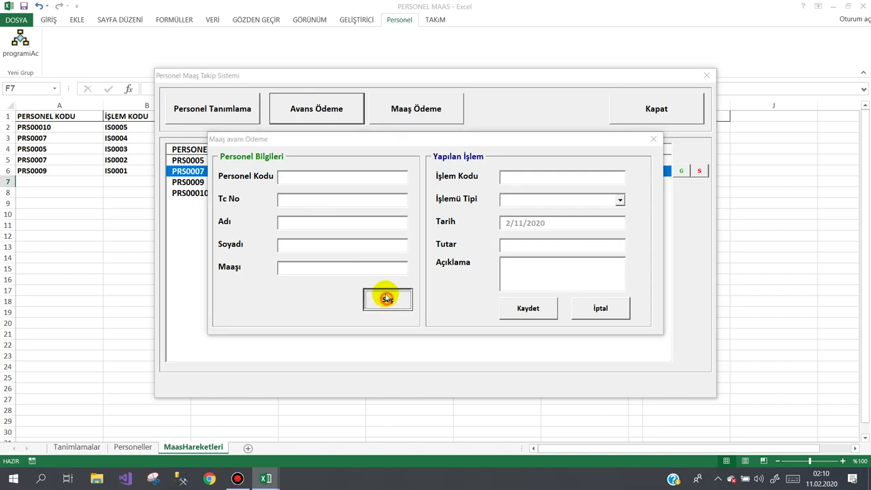
{"action": "double_click", "coordinate": [325, 166]}
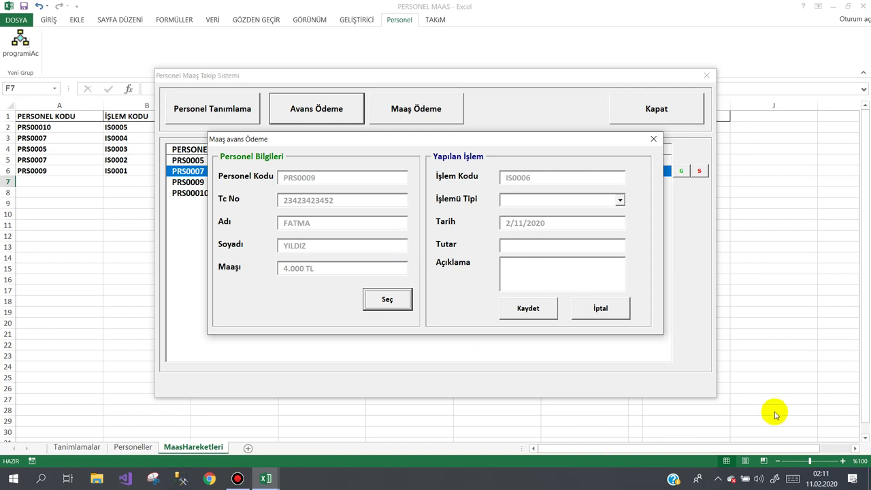
{"action": "left_click", "coordinate": [608, 314]}
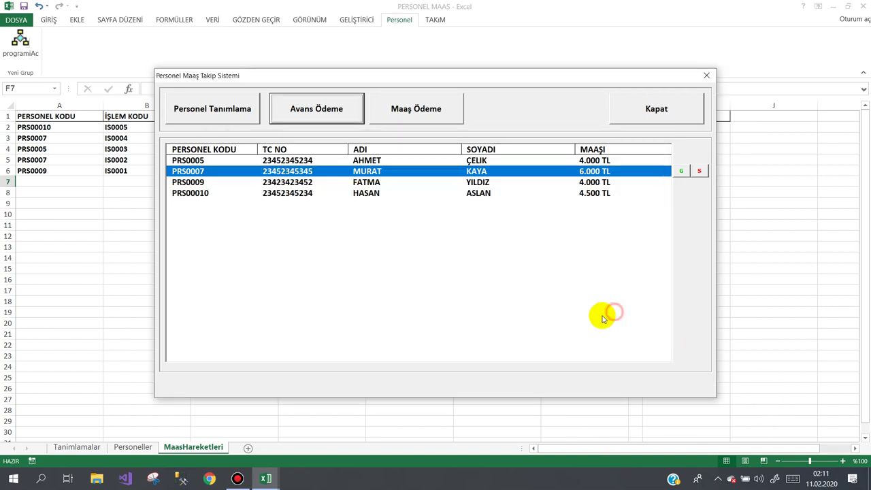
{"action": "left_click", "coordinate": [334, 103]}
{"action": "left_click", "coordinate": [606, 311]}
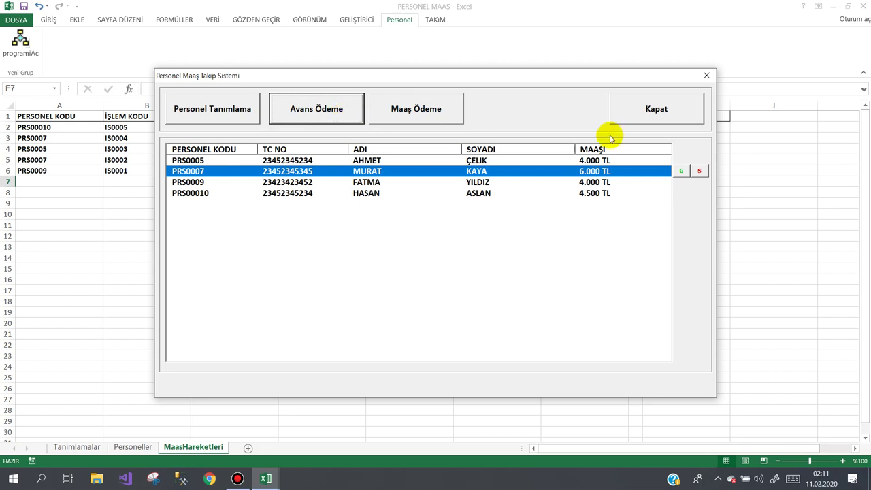
{"action": "left_click", "coordinate": [633, 110]}
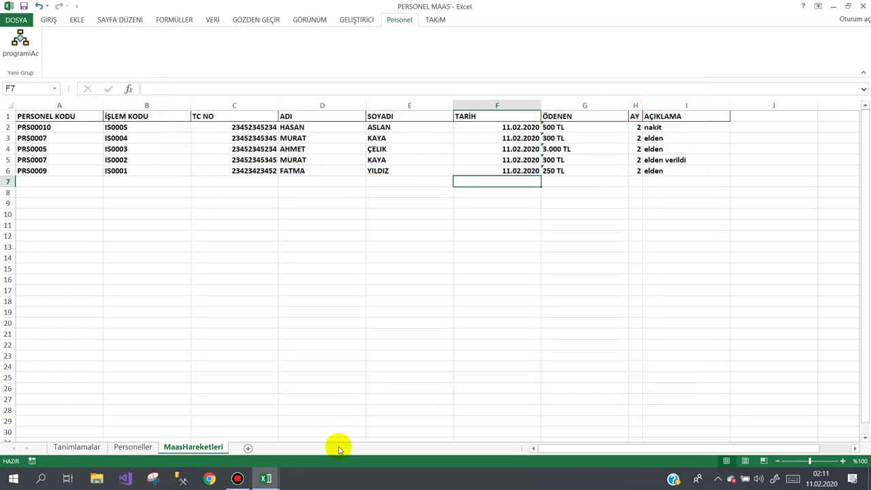
- Delete the Maaş Ödeme button and recaption Avans Ödeme as 'Maaş/Avans Ödeme'
{"action": "mouse_move", "coordinate": [265, 479]}
{"action": "left_click", "coordinate": [299, 432]}
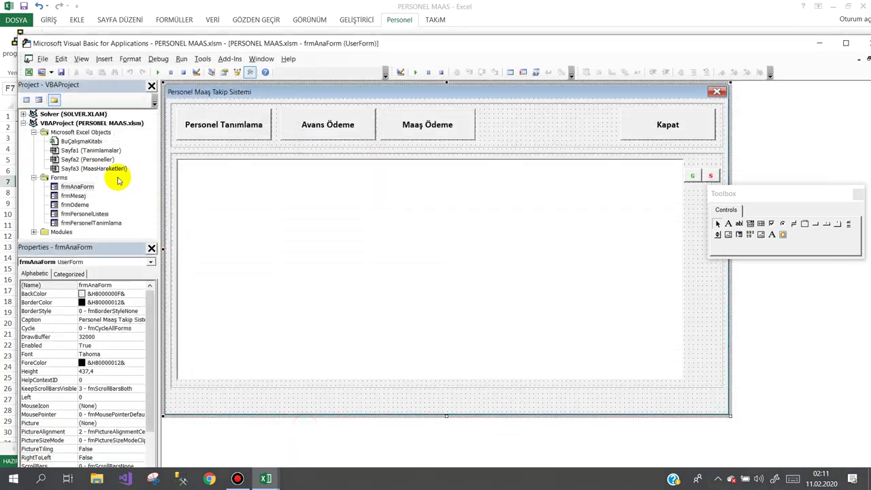
{"action": "left_click", "coordinate": [77, 187]}
{"action": "left_click", "coordinate": [416, 122]}
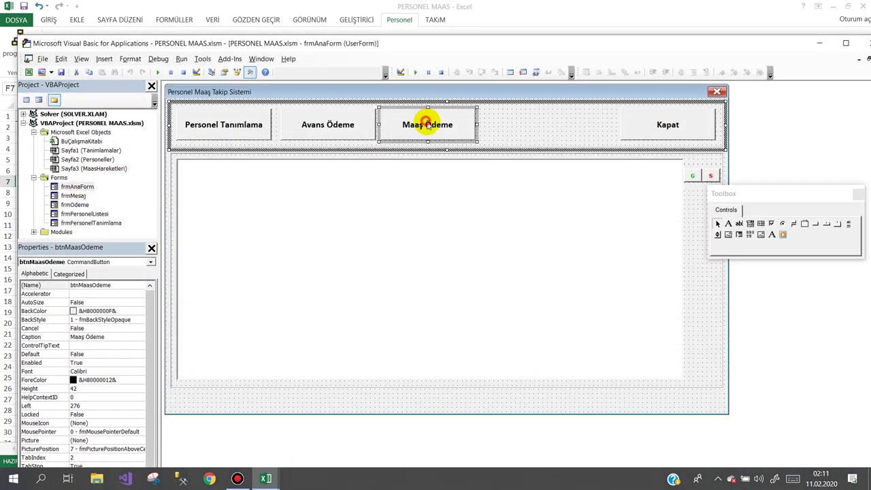
{"action": "key", "text": "Delete"}
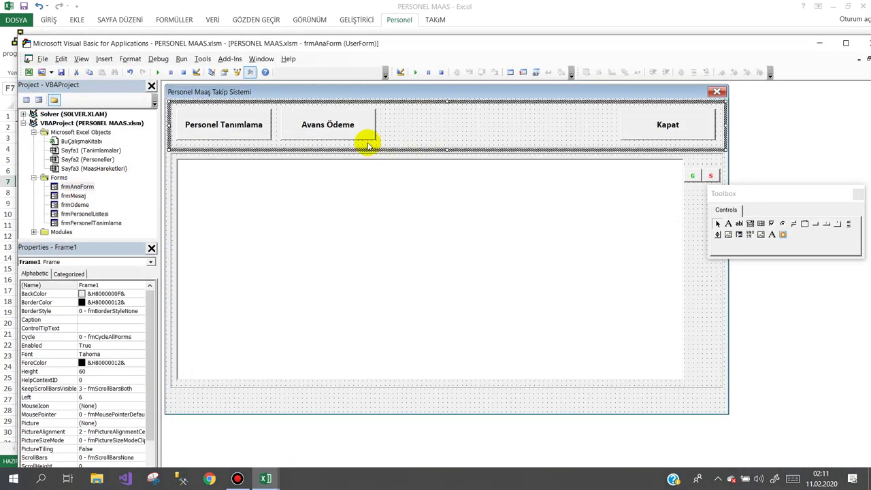
{"action": "left_click", "coordinate": [321, 126]}
{"action": "left_click", "coordinate": [321, 126]}
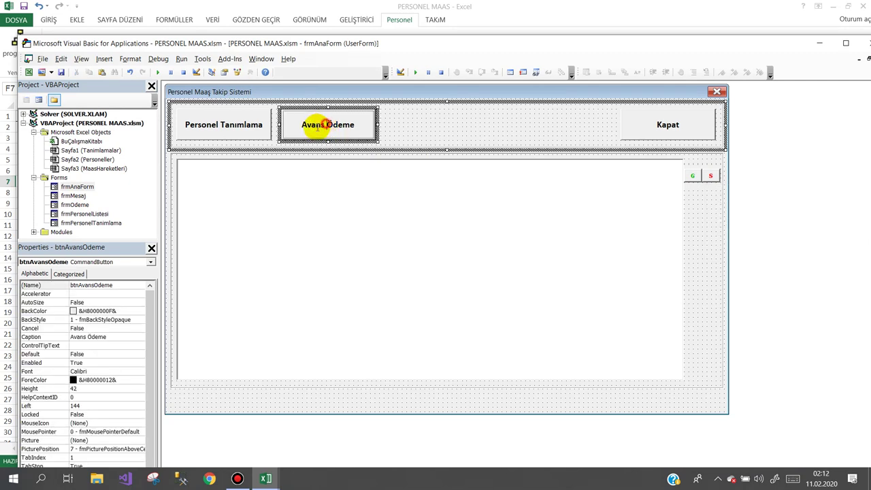
{"action": "left_click", "coordinate": [301, 131]}
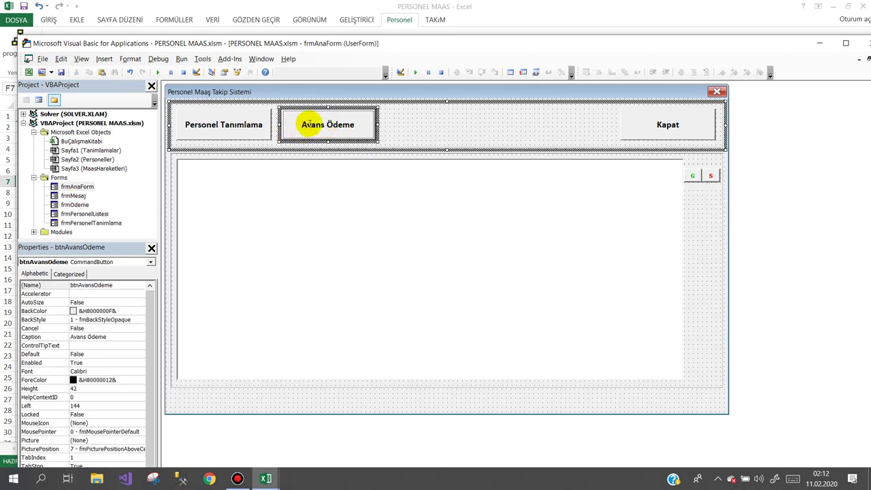
{"action": "type", "text": "Maaş"}
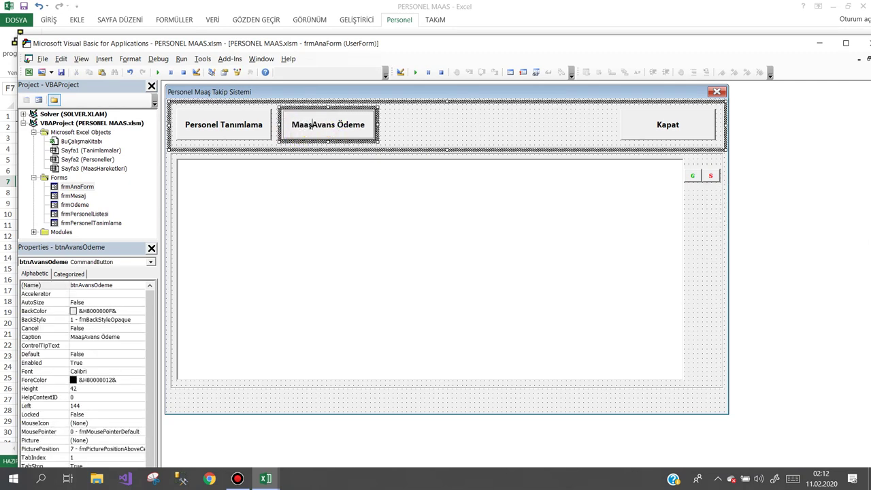
{"action": "type", "text": "/"}
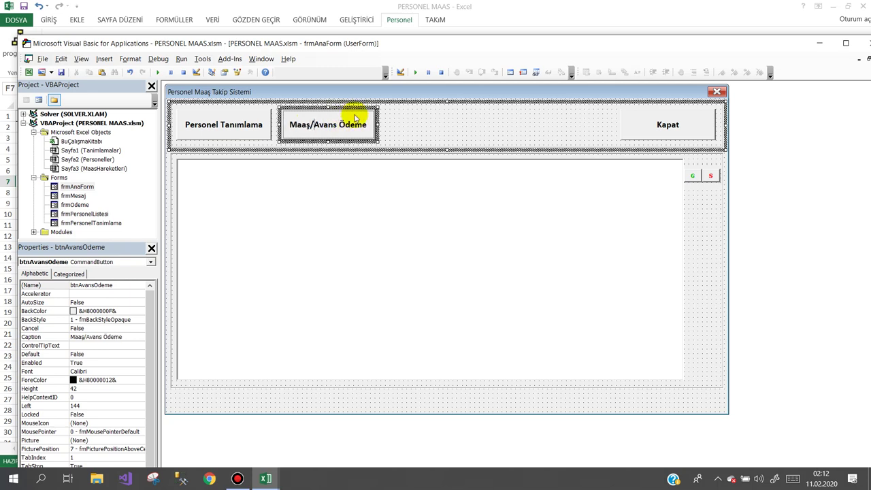
{"action": "left_click", "coordinate": [415, 131]}
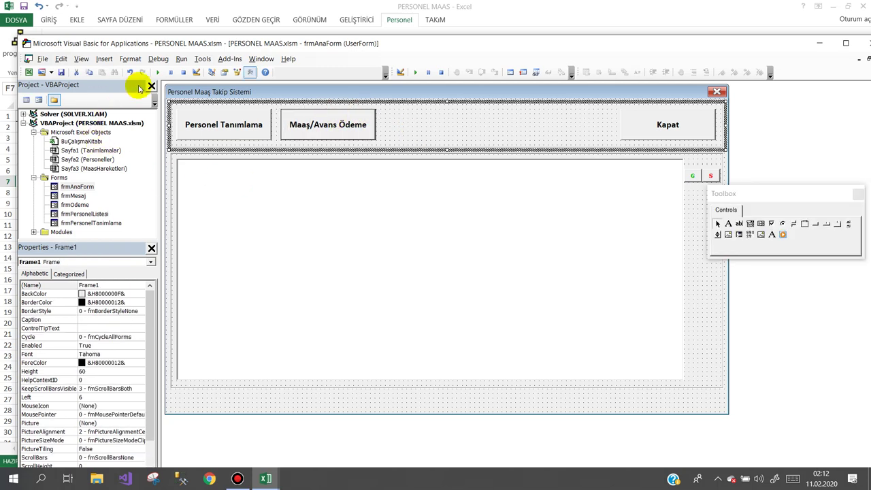
- Run the main form and check that Maaş/Avans Ödeme opens the payment dialog, then cancel it
{"action": "left_click", "coordinate": [158, 72]}
{"action": "left_click", "coordinate": [305, 113]}
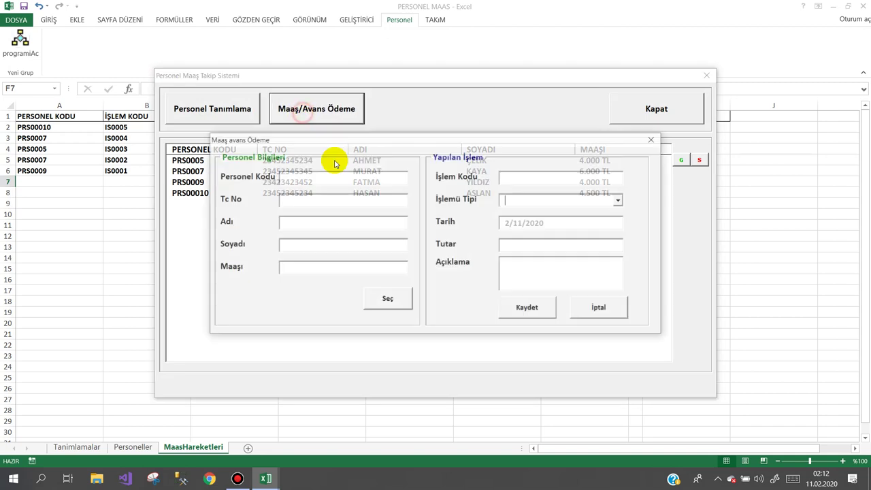
{"action": "left_click", "coordinate": [596, 313]}
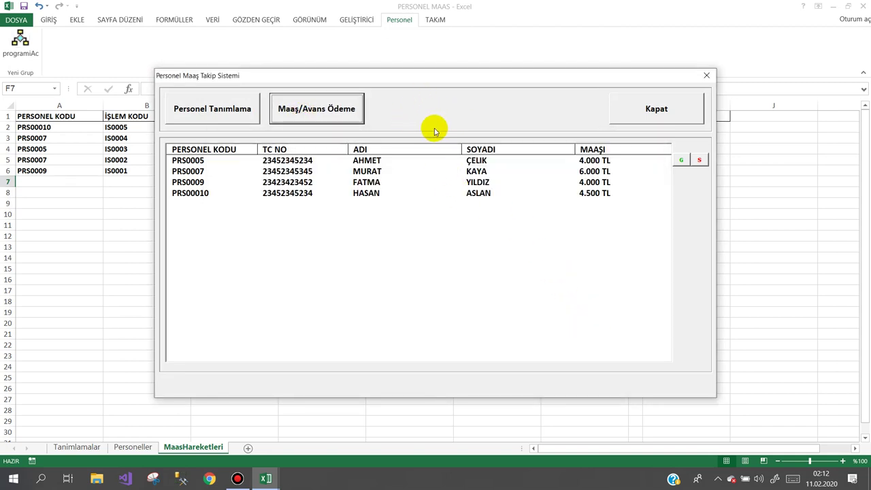
- Copy the Maaş/Avans Ödeme button to its right and caption the copy 'Rapor'
{"action": "left_click", "coordinate": [670, 111]}
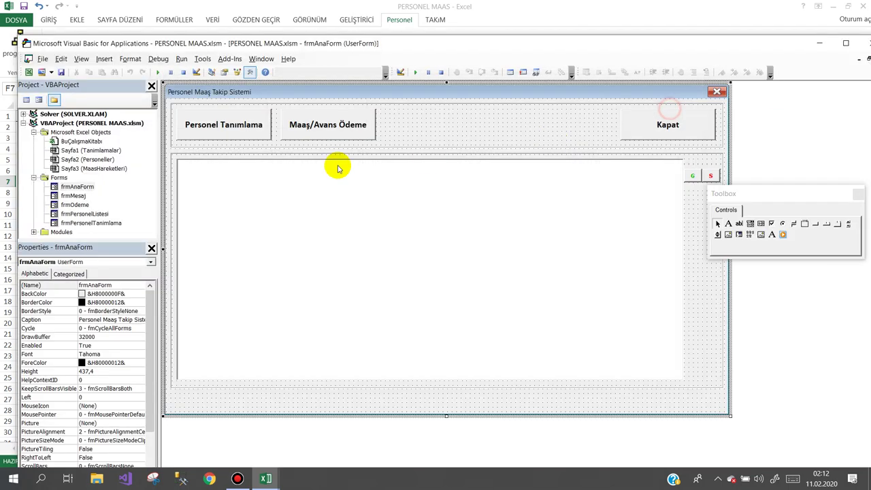
{"action": "left_click", "coordinate": [365, 140]}
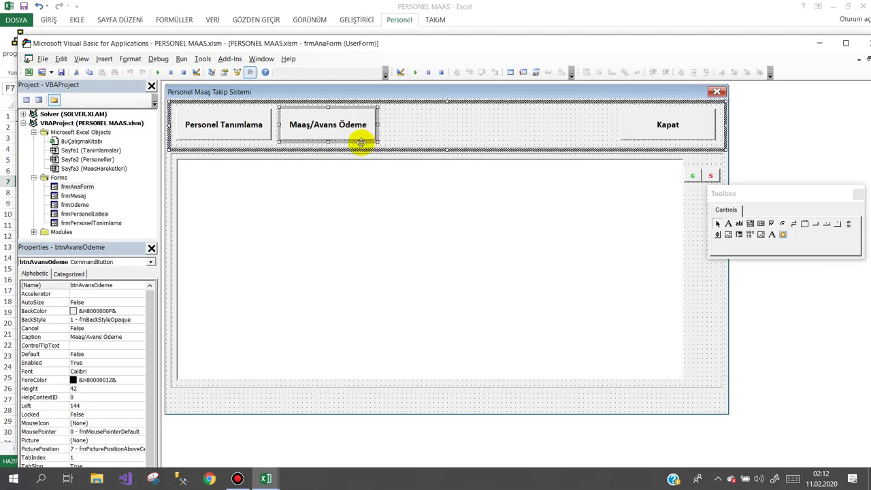
{"action": "left_click_drag", "start_coordinate": [366, 141], "coordinate": [454, 147]}
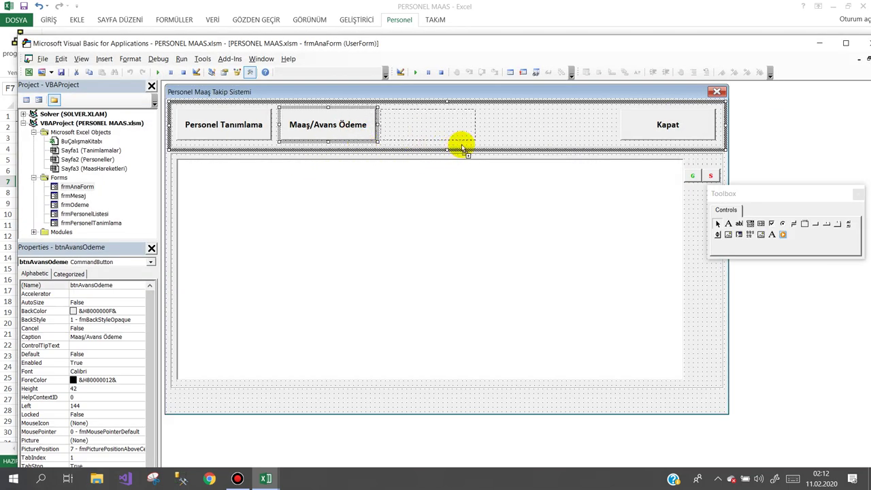
{"action": "mouse_move", "coordinate": [455, 147]}
{"action": "left_mouse_down"}
{"action": "mouse_move", "coordinate": [461, 142]}
{"action": "mouse_move", "coordinate": [347, 123]}
{"action": "left_mouse_up"}
{"action": "left_click", "coordinate": [442, 134]}
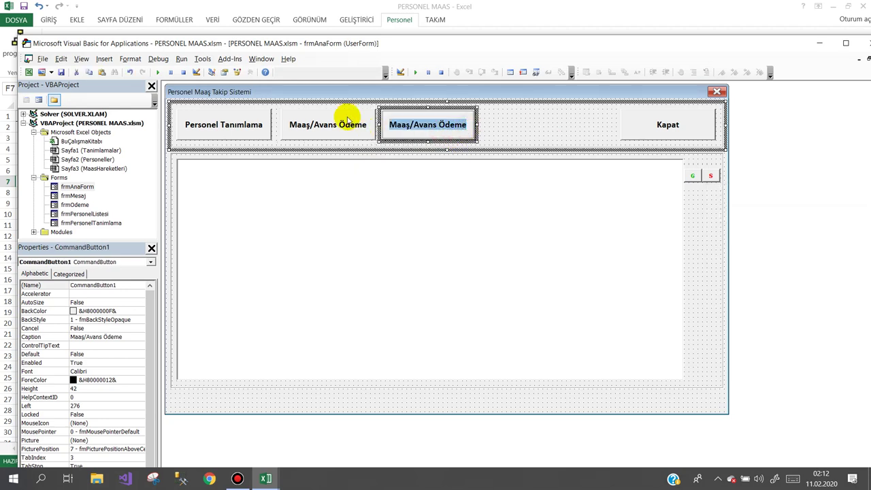
{"action": "type", "text": "R"}
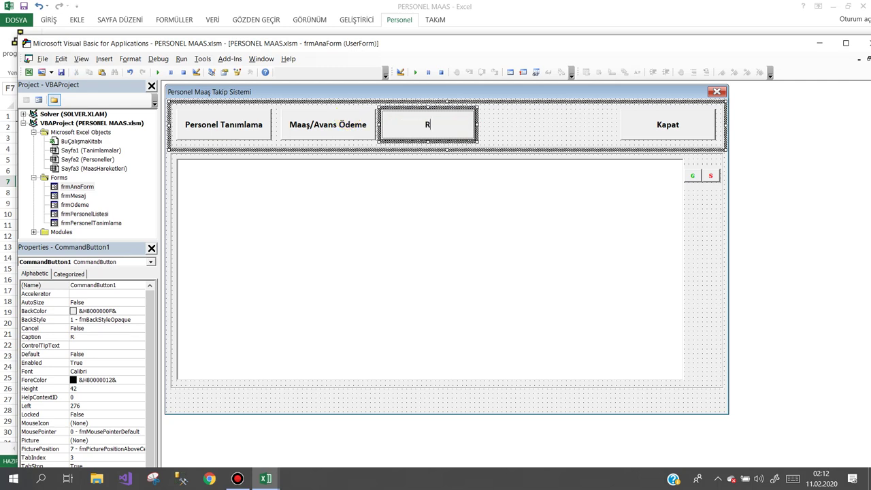
{"action": "type", "text": "apor"}
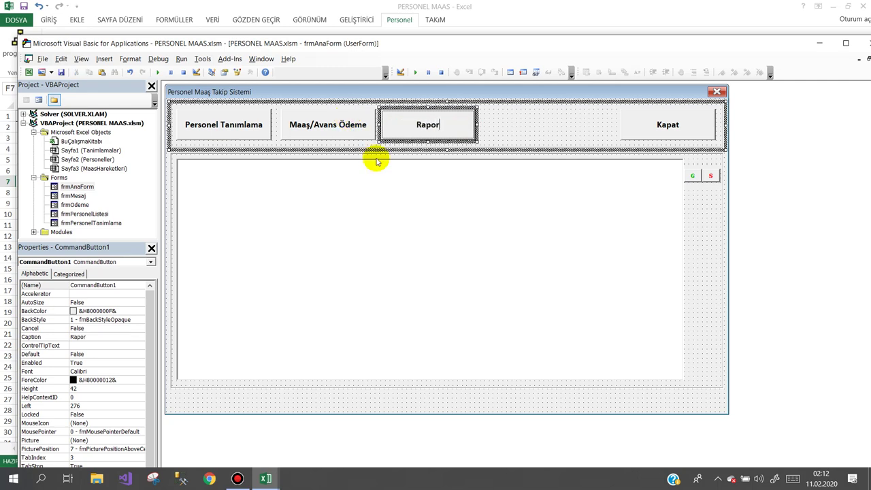
{"action": "left_click", "coordinate": [562, 129]}
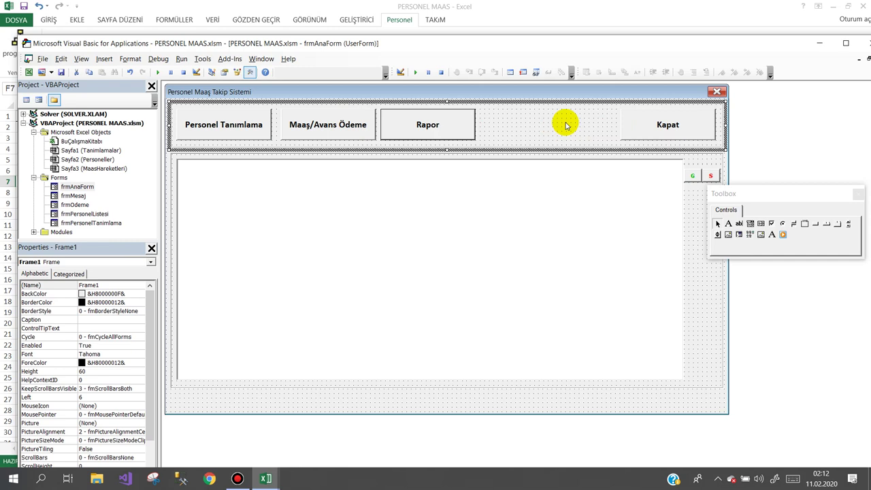
- Save the workbook with its forms, confirming the save warning, and return to Excel
{"action": "left_click", "coordinate": [528, 85]}
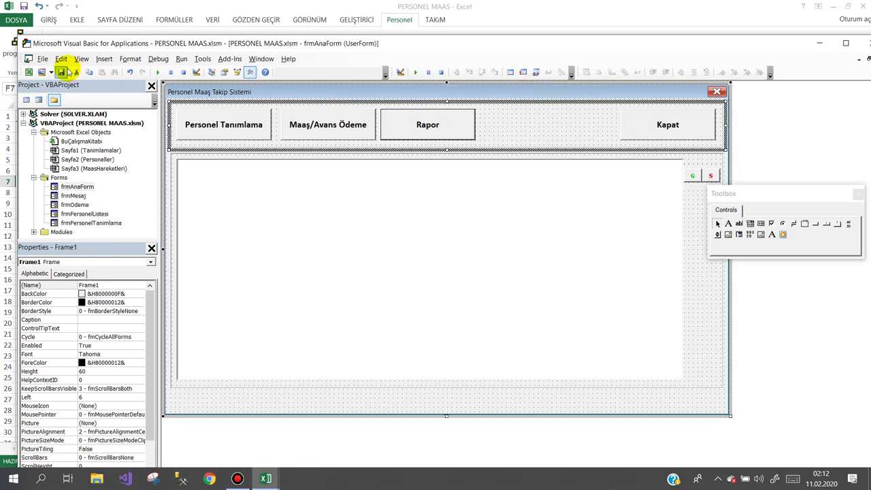
{"action": "left_click", "coordinate": [60, 72]}
{"action": "left_click", "coordinate": [405, 268]}
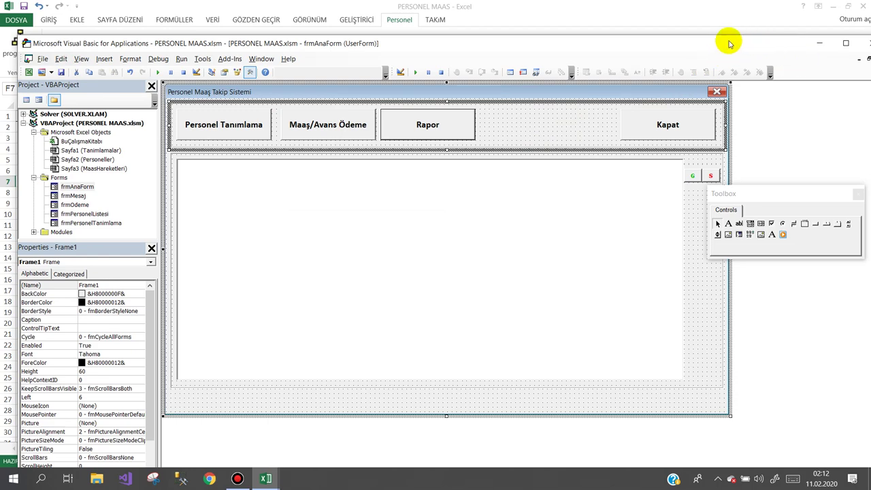
{"action": "left_click_drag", "start_coordinate": [728, 39], "coordinate": [674, 40]}
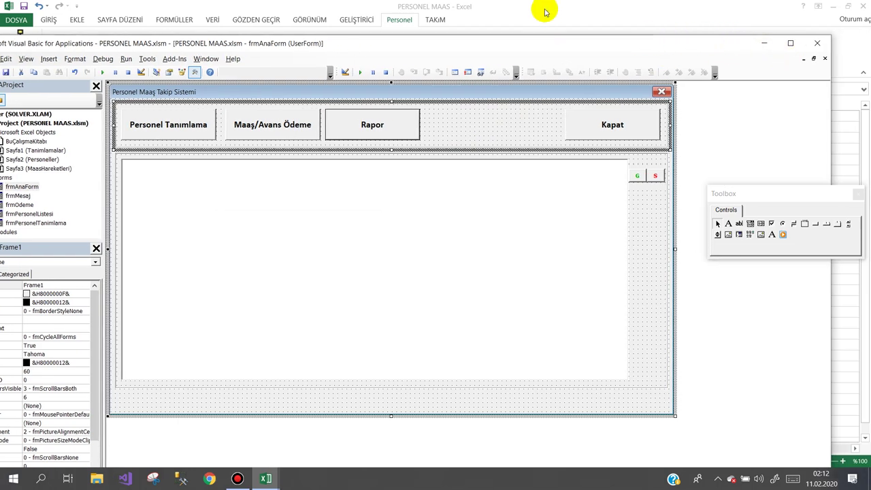
{"action": "left_click", "coordinate": [545, 7]}
- Click cell E8 on the MaasHareketleri sheet to bring it in front of the editor
{"action": "left_click", "coordinate": [381, 193]}
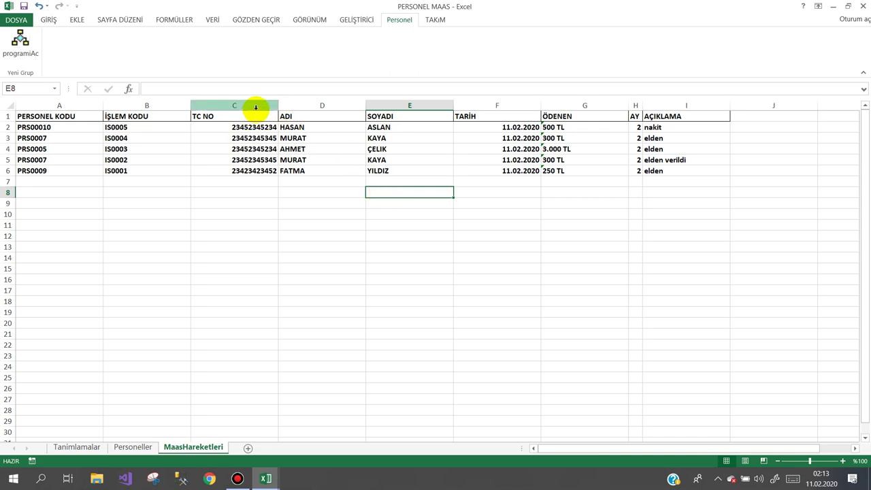
{"action": "left_click", "coordinate": [223, 156]}
{"action": "left_click", "coordinate": [20, 43]}
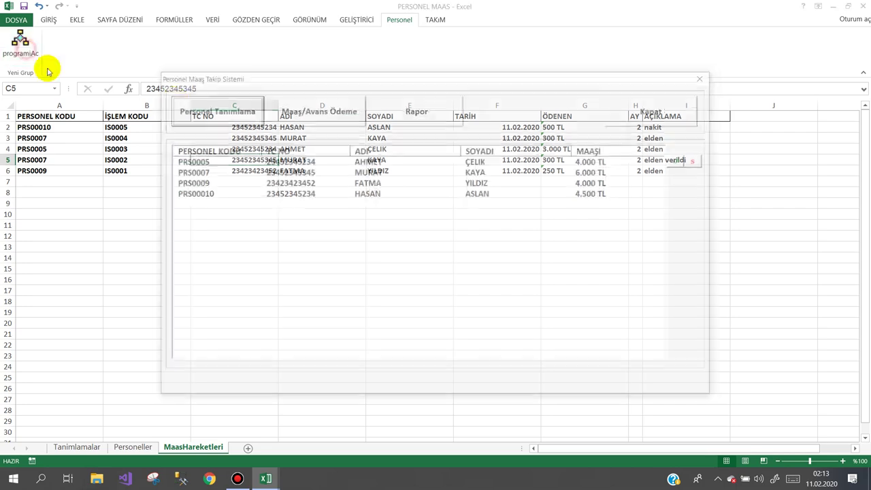
{"action": "left_click", "coordinate": [328, 110]}
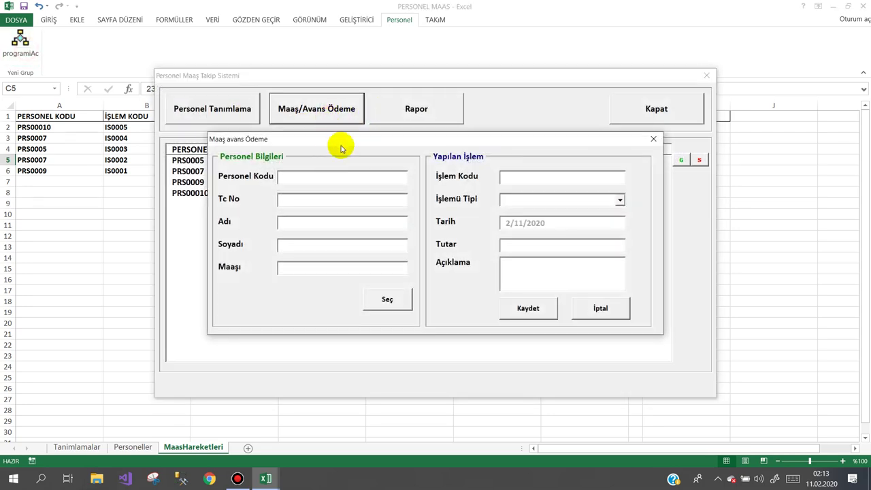
{"action": "left_click_drag", "start_coordinate": [340, 144], "coordinate": [457, 181]}
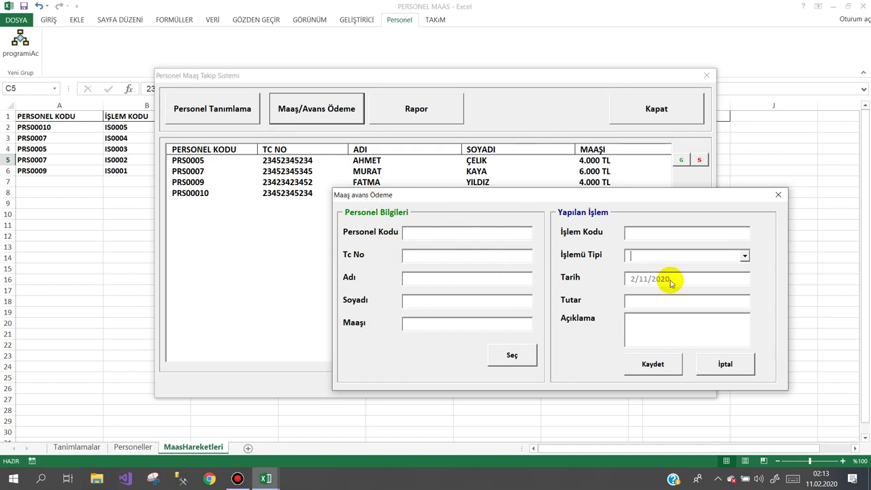
{"action": "left_click", "coordinate": [723, 367]}
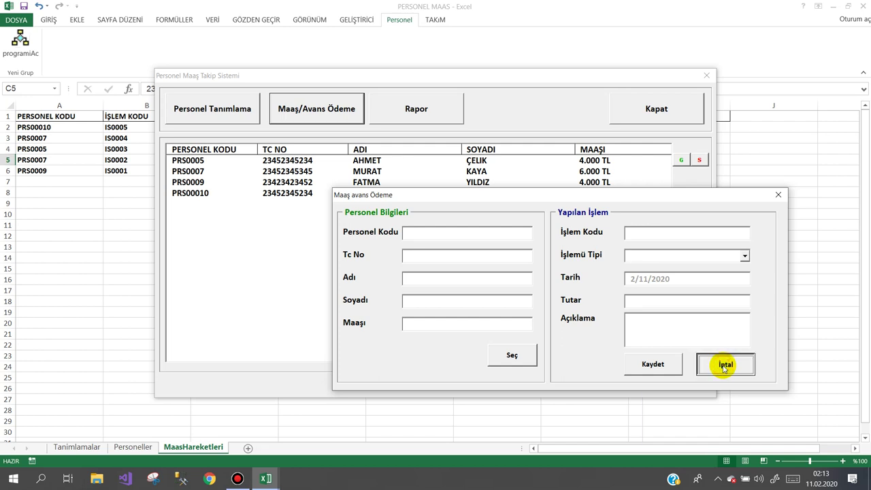
{"action": "left_click", "coordinate": [723, 367]}
{"action": "left_click", "coordinate": [483, 181]}
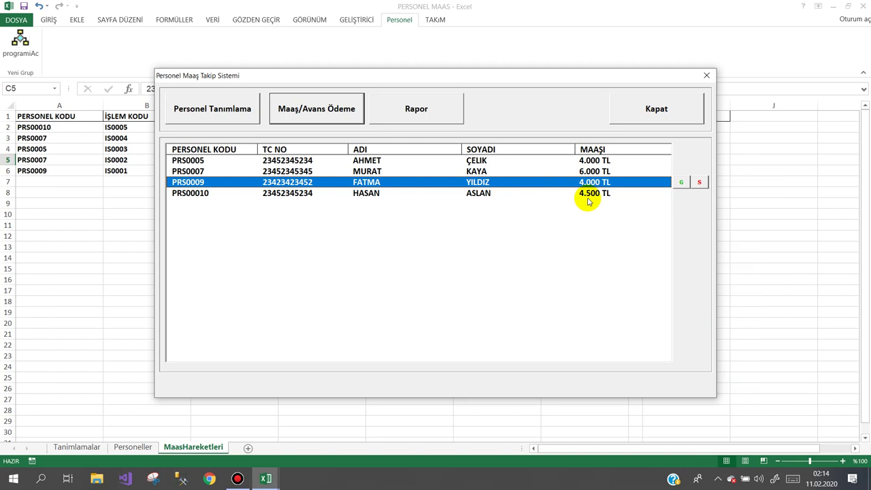
{"action": "left_click", "coordinate": [531, 194]}
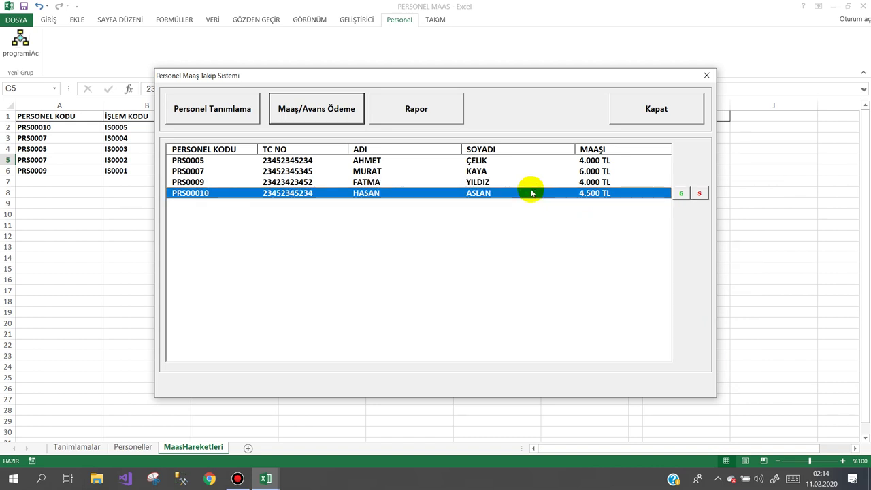
{"action": "left_click", "coordinate": [529, 182]}
{"action": "left_click", "coordinate": [525, 171]}
{"action": "left_click", "coordinate": [521, 161]}
{"action": "left_click", "coordinate": [517, 171]}
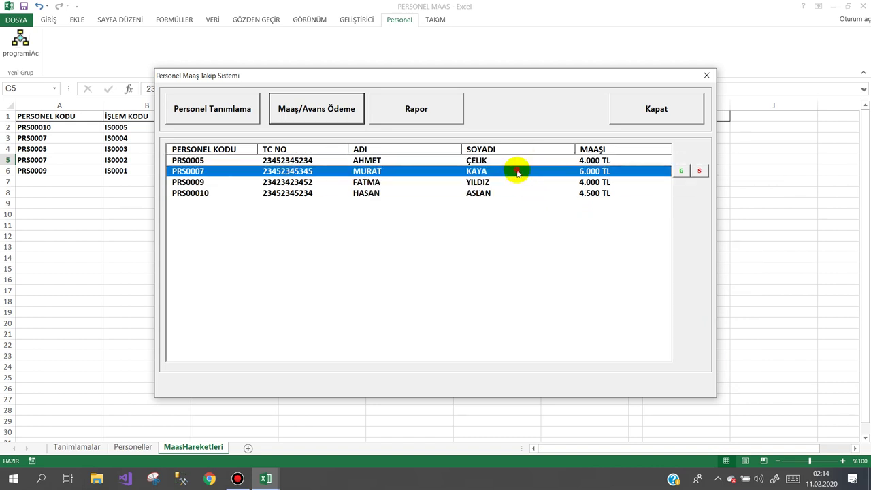
{"action": "left_click", "coordinate": [512, 182]}
{"action": "left_click", "coordinate": [502, 193]}
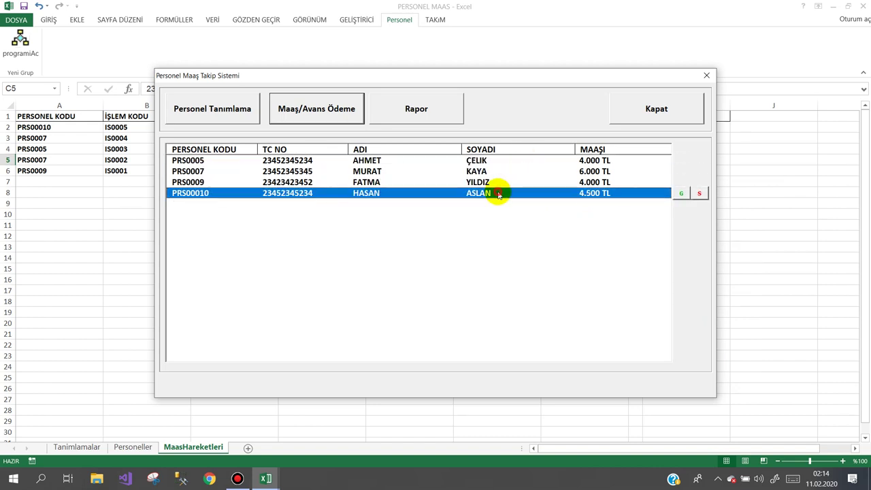
{"action": "left_click", "coordinate": [387, 182]}
{"action": "left_click", "coordinate": [381, 171]}
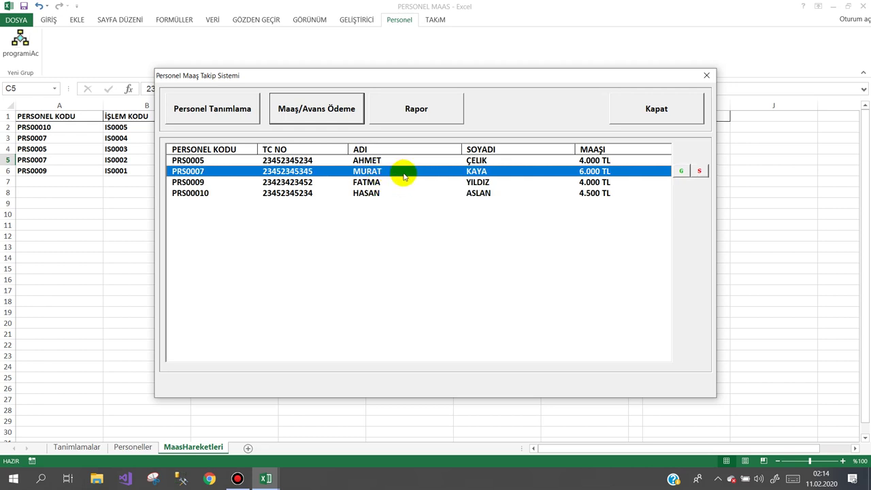
{"action": "left_click", "coordinate": [386, 161]}
{"action": "left_click", "coordinate": [381, 182]}
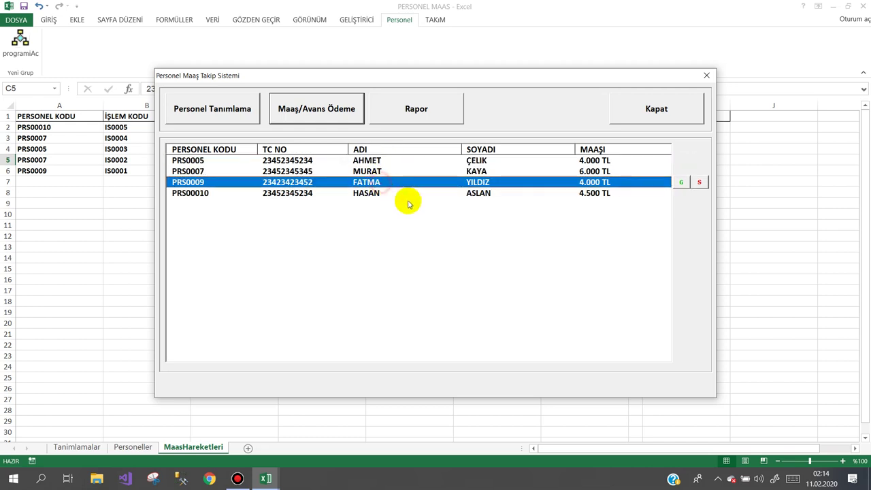
{"action": "left_click", "coordinate": [639, 109]}
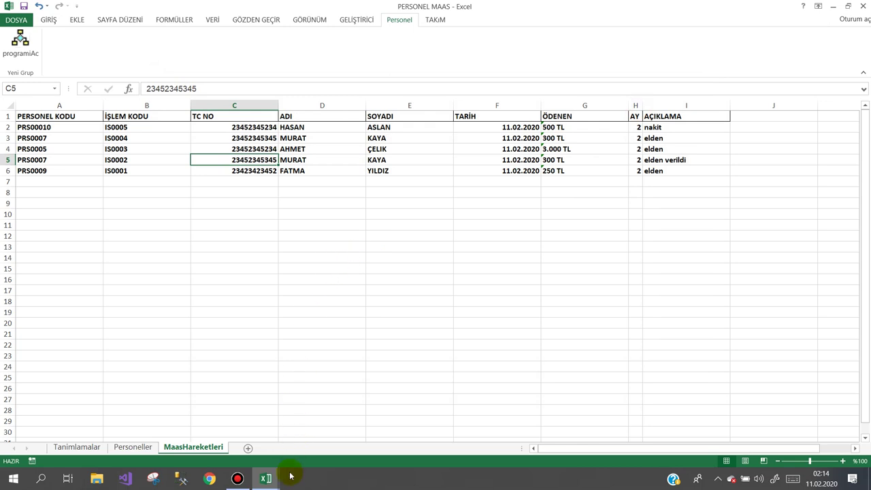
{"action": "left_click", "coordinate": [237, 479]}
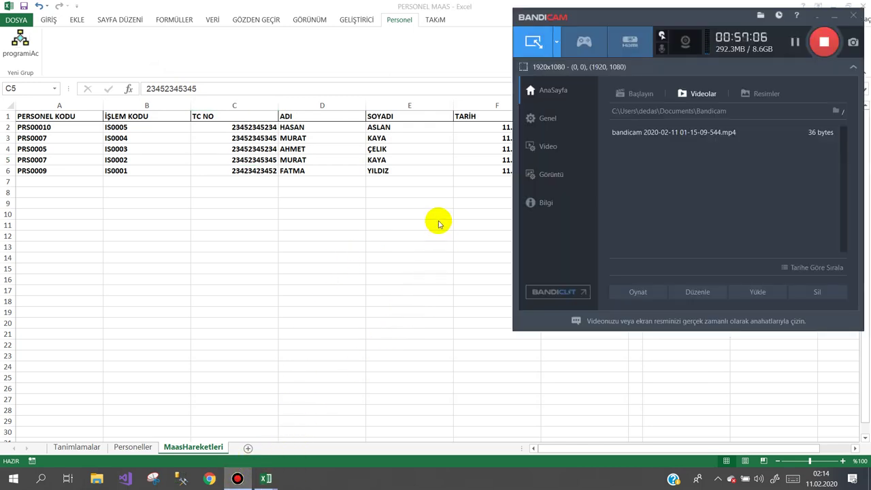